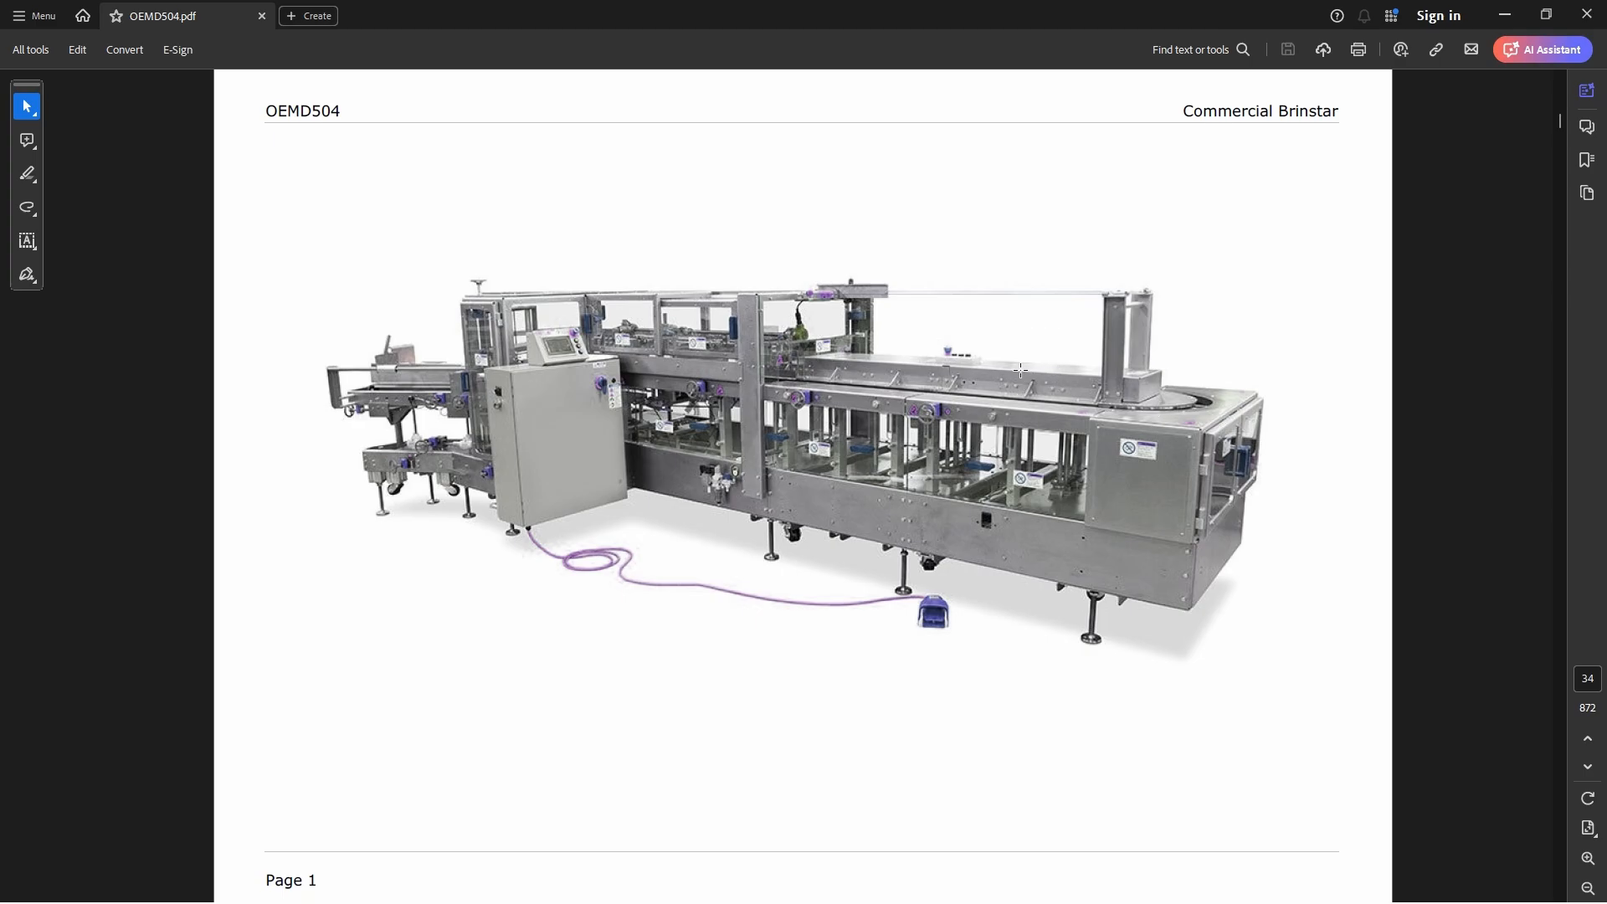
# Look through the OEMD504 parts manual PDF, from the machine image on page 1 to the Tag Mounting parts list
pyautogui.scroll(-1, 1020, 370)
pyautogui.scroll(-5, 1021, 369)
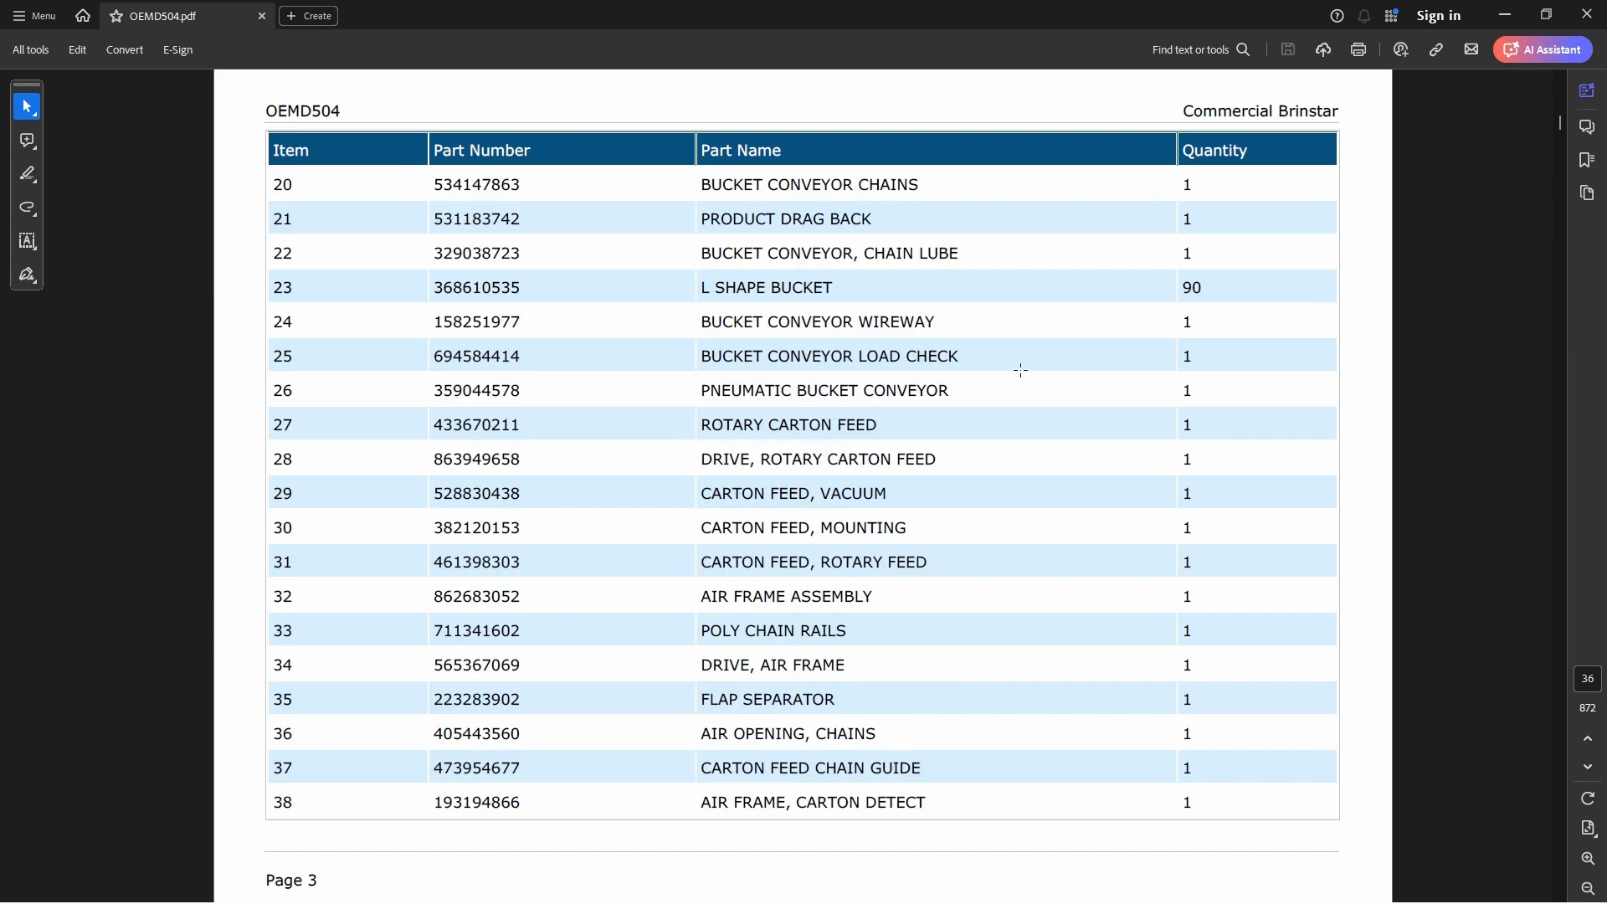
pyautogui.scroll(-2, 1021, 369)
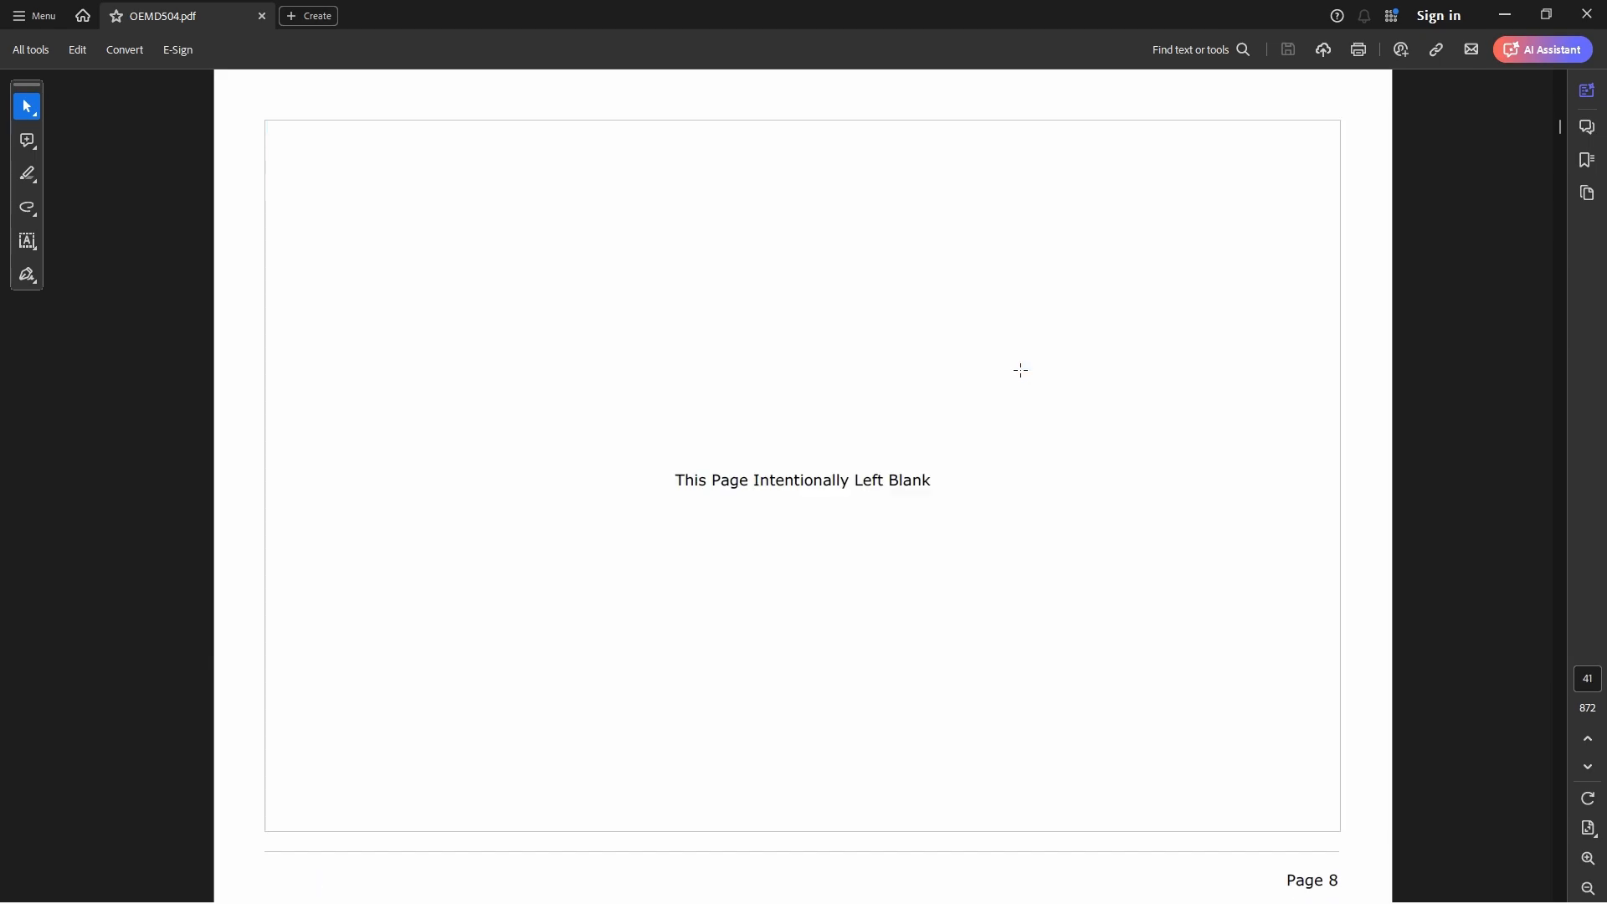
pyautogui.scroll(-1, 1021, 369)
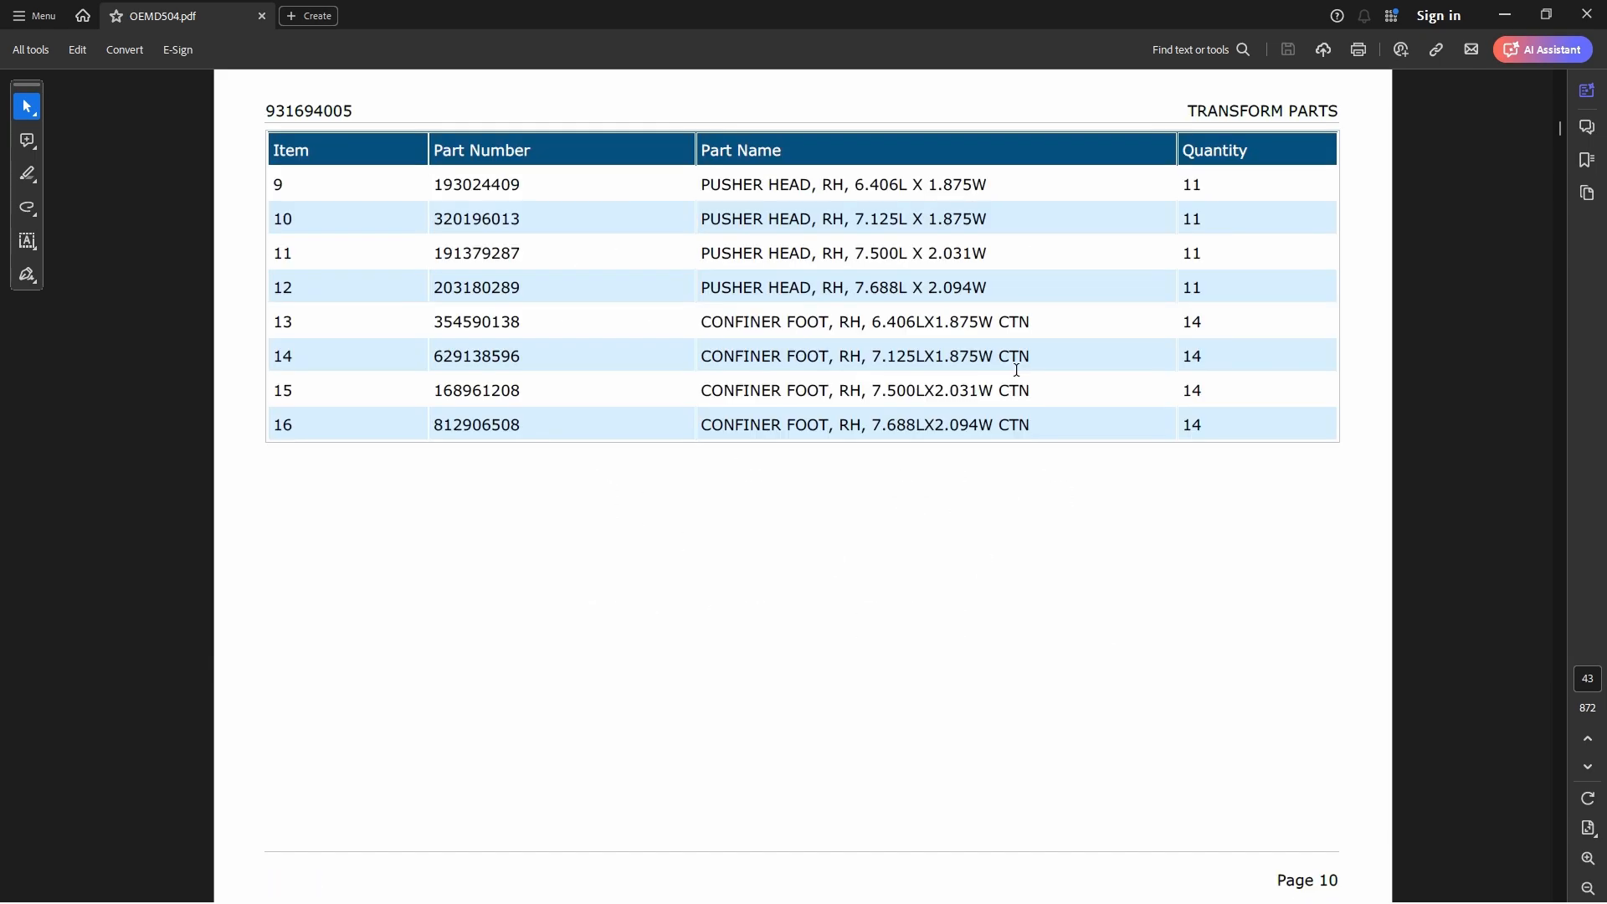
pyautogui.scroll(-1, 1019, 369)
pyautogui.scroll(-3, 1021, 369)
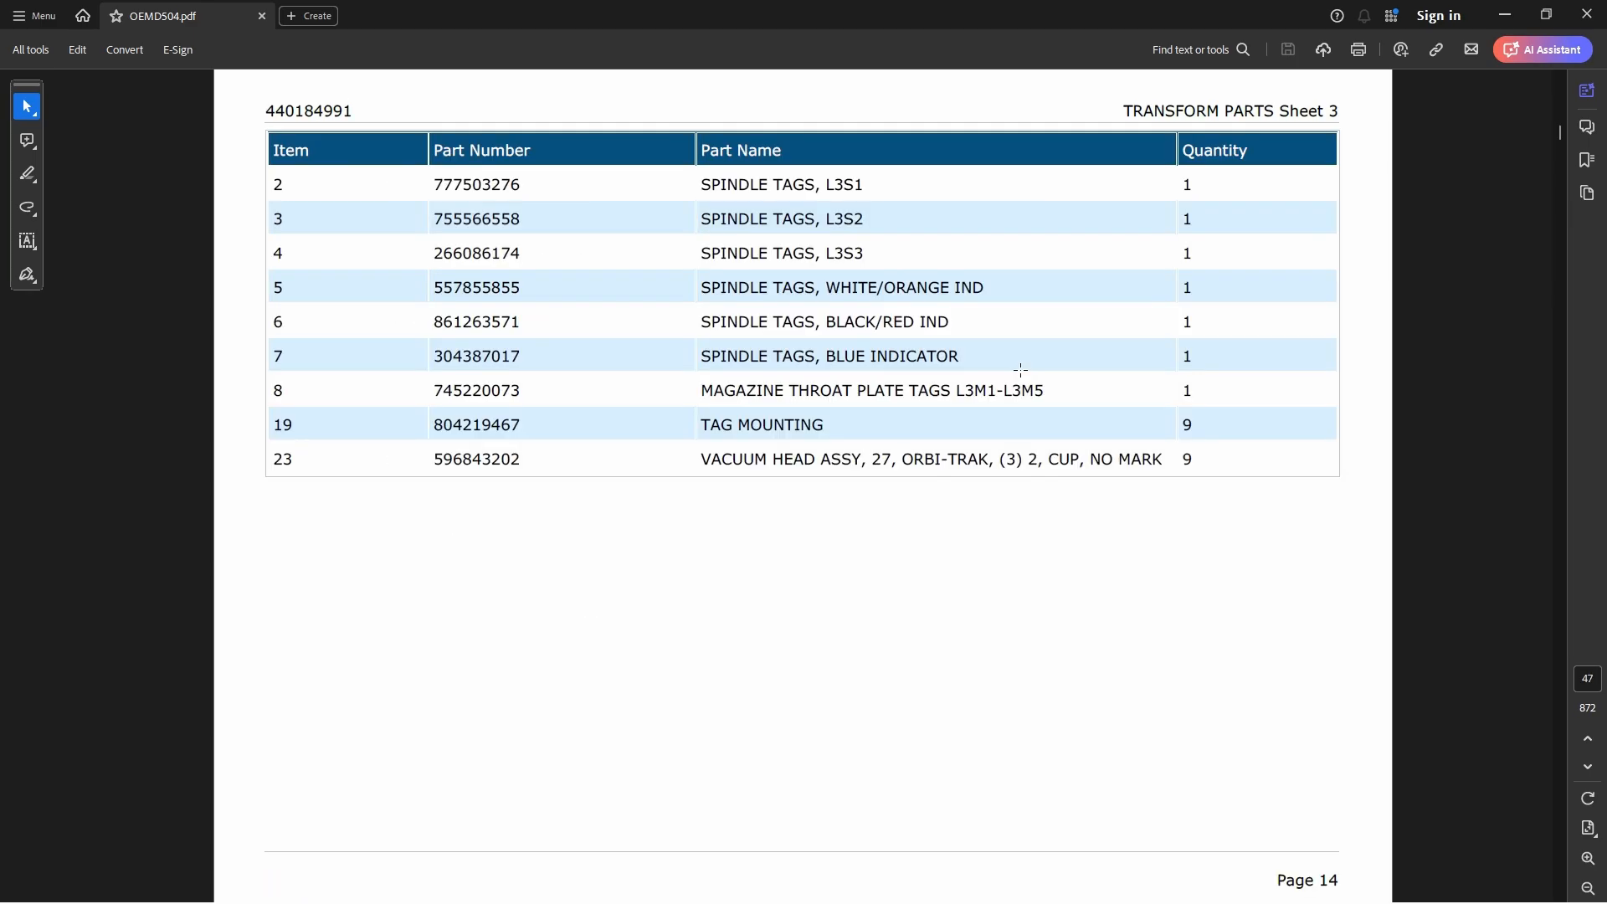
pyautogui.scroll(-2, 1009, 359)
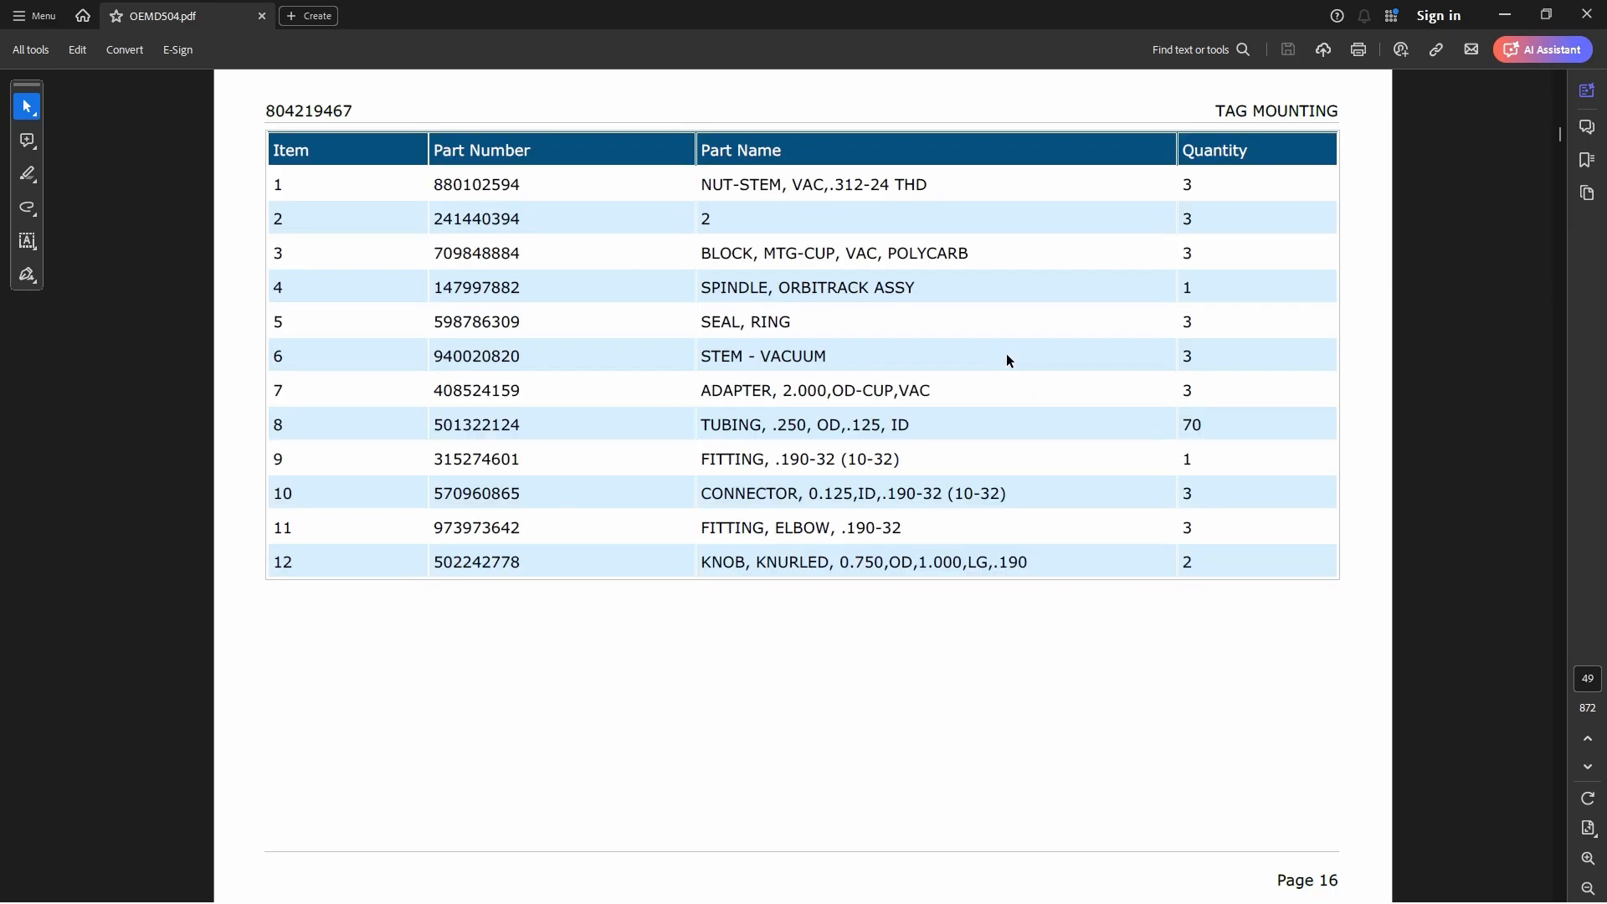
pyautogui.scroll(-1, 1008, 360)
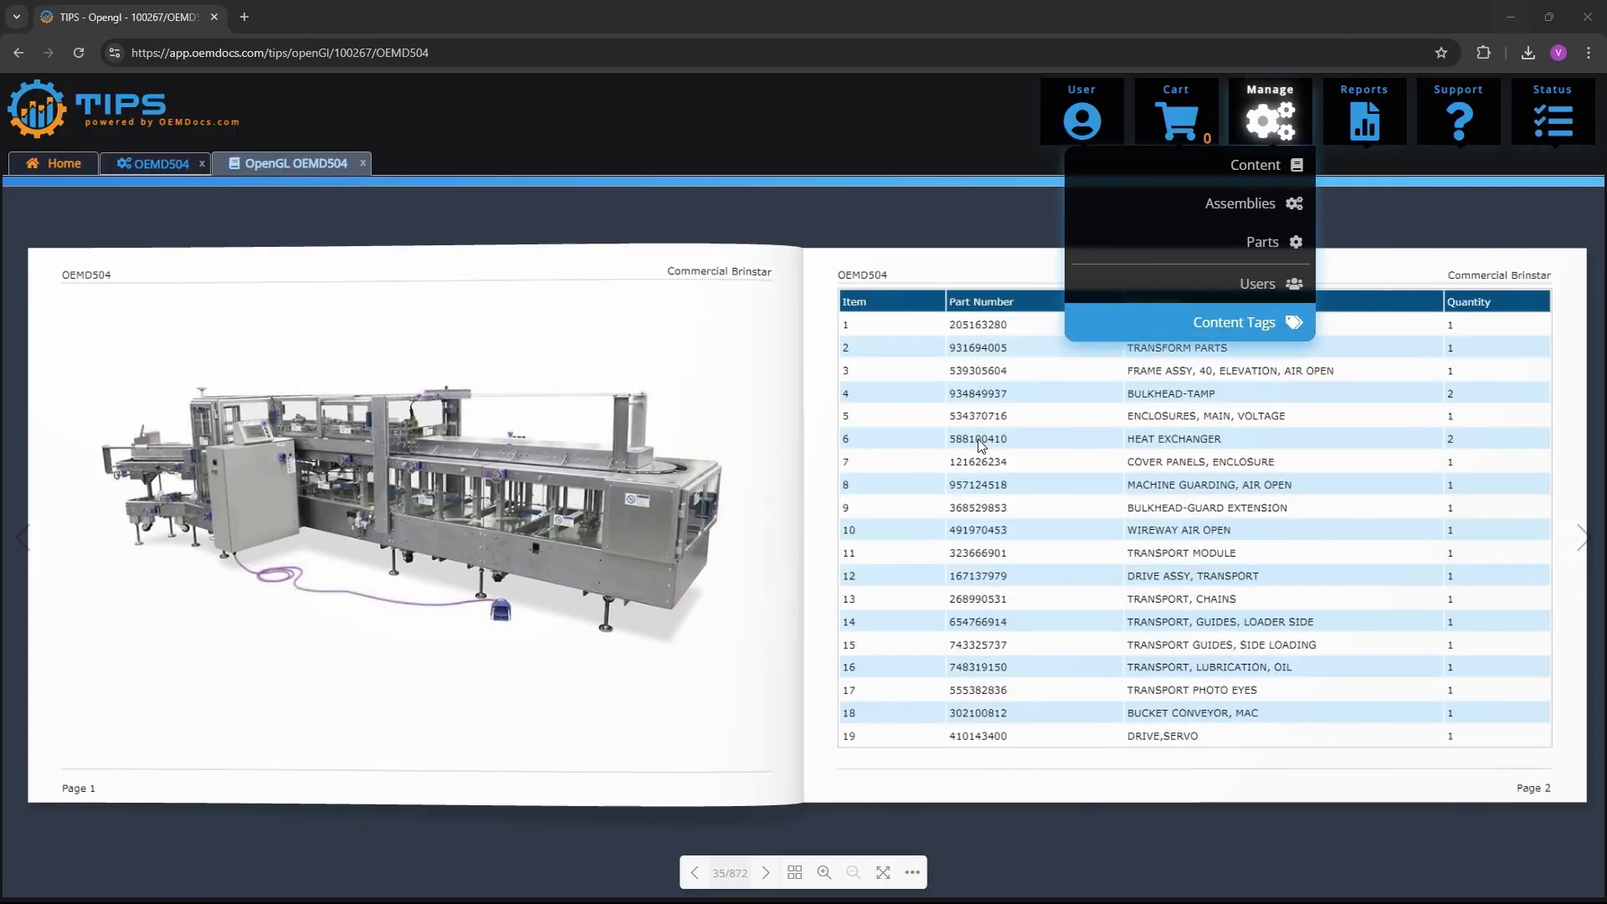
# Page forward through the OEMD504 flipbook in TIPS to the Transform Parts Sheet 3 spread
pyautogui.click(1584, 540)
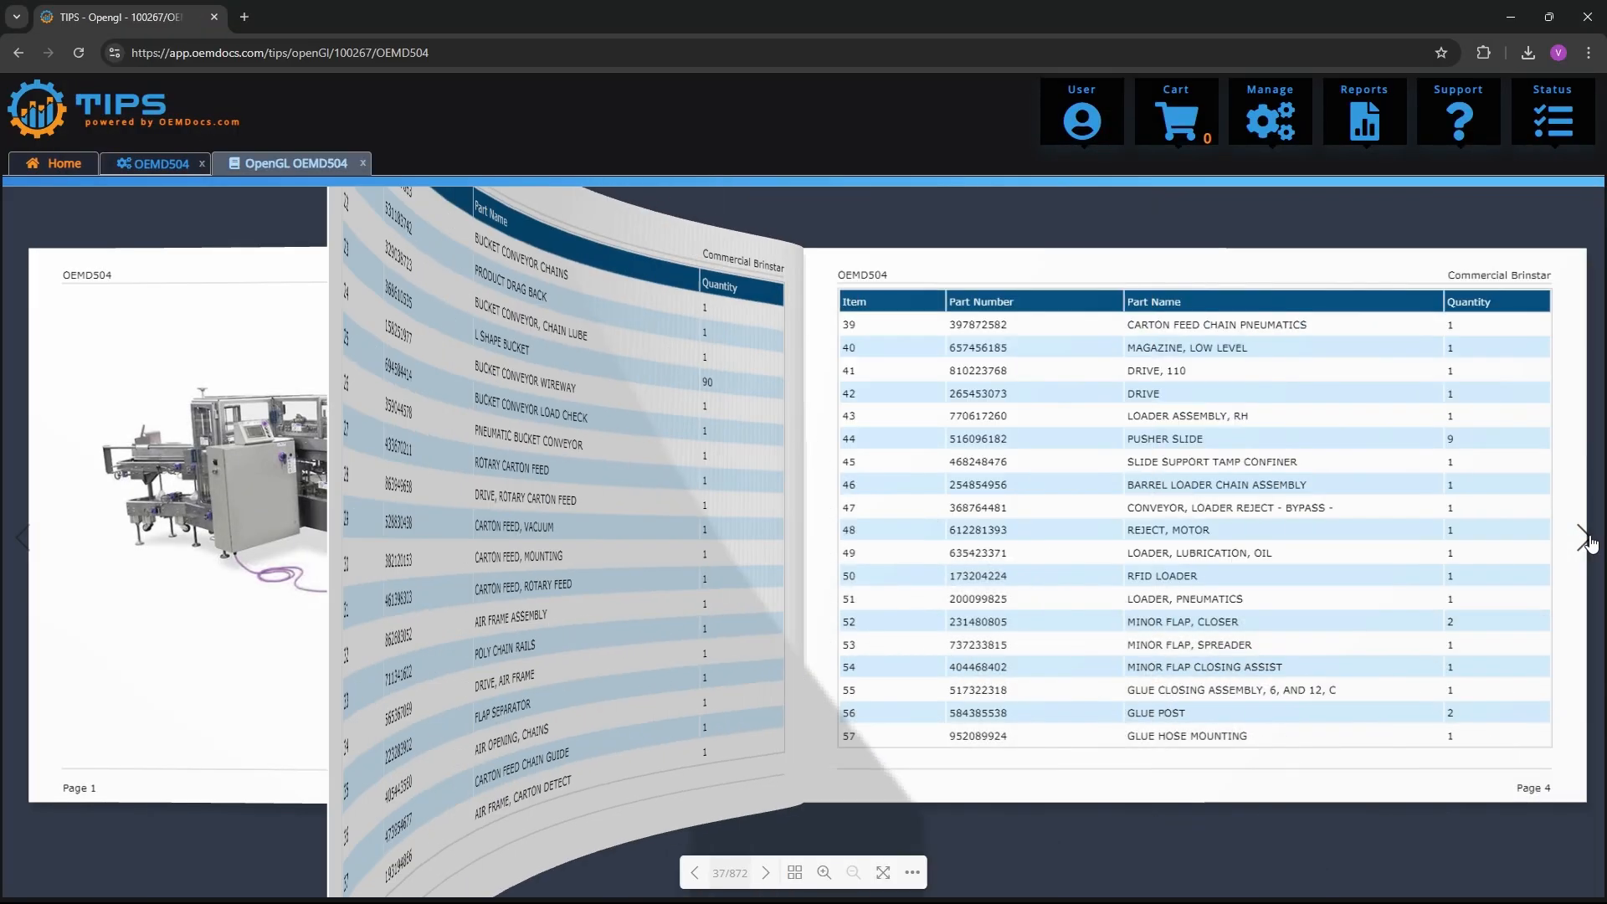
pyautogui.click(1585, 540)
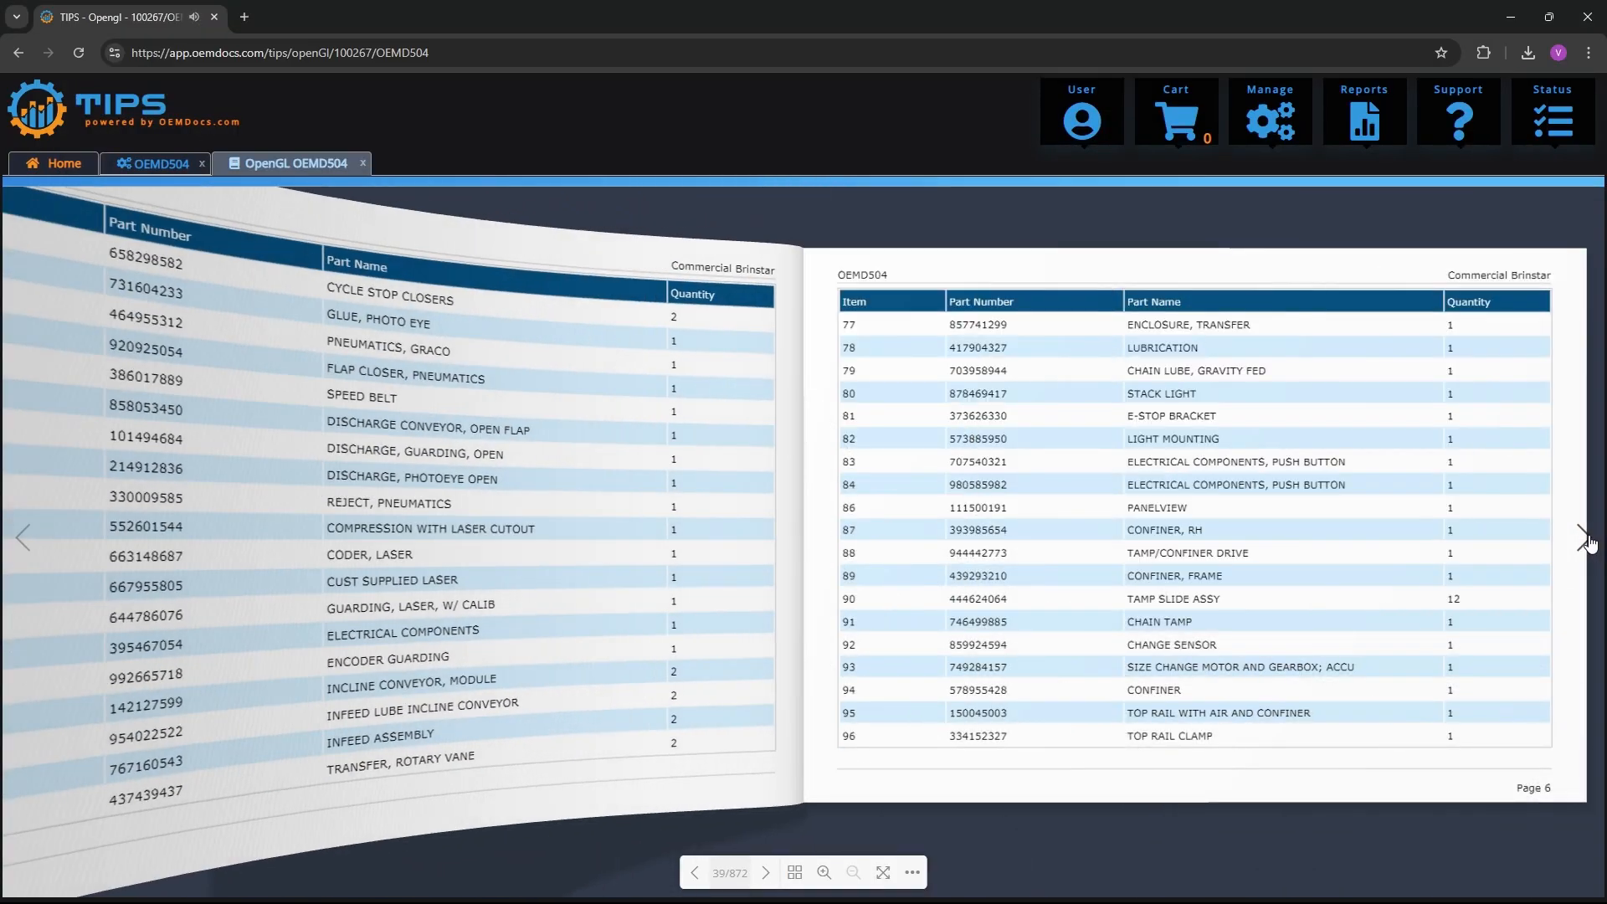
pyautogui.click(1585, 540)
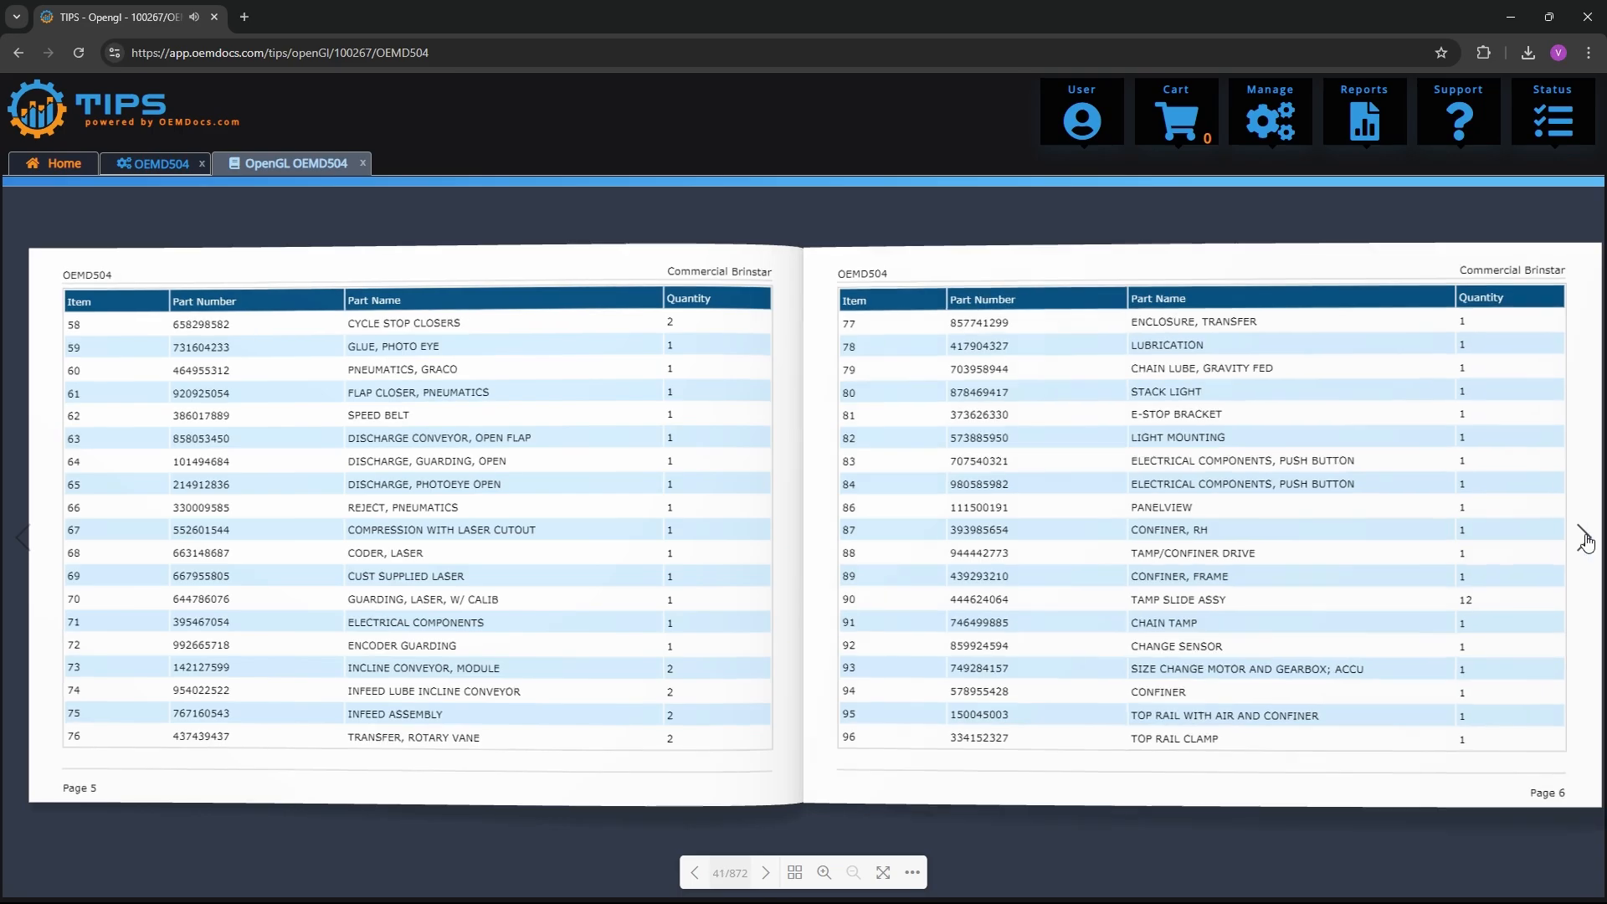
pyautogui.click(1585, 540)
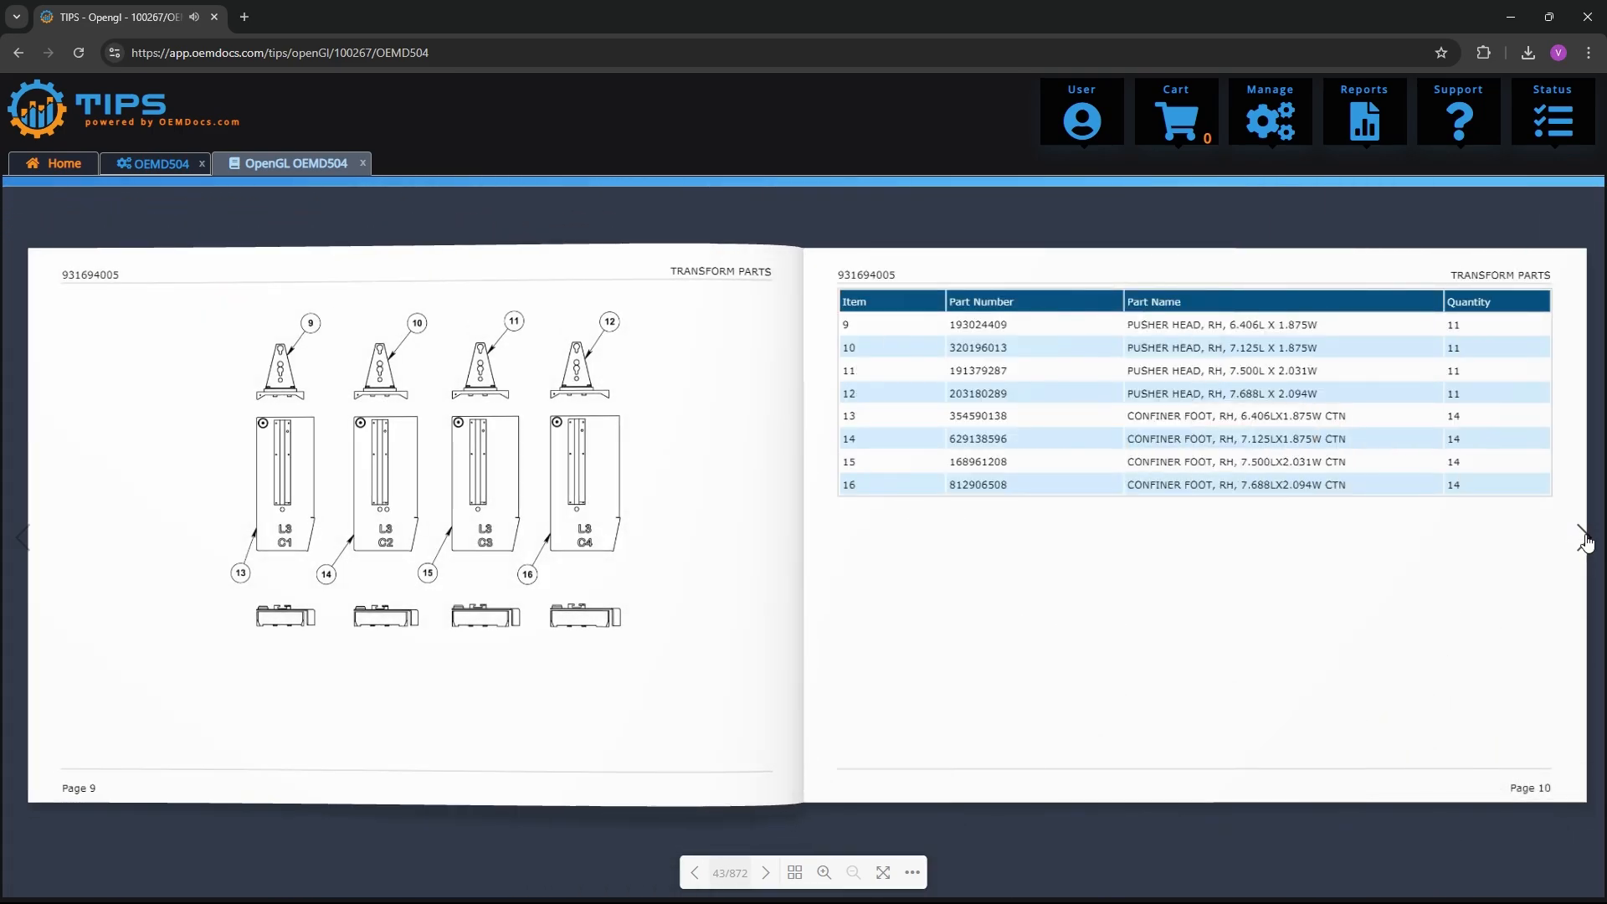
pyautogui.click(1585, 540)
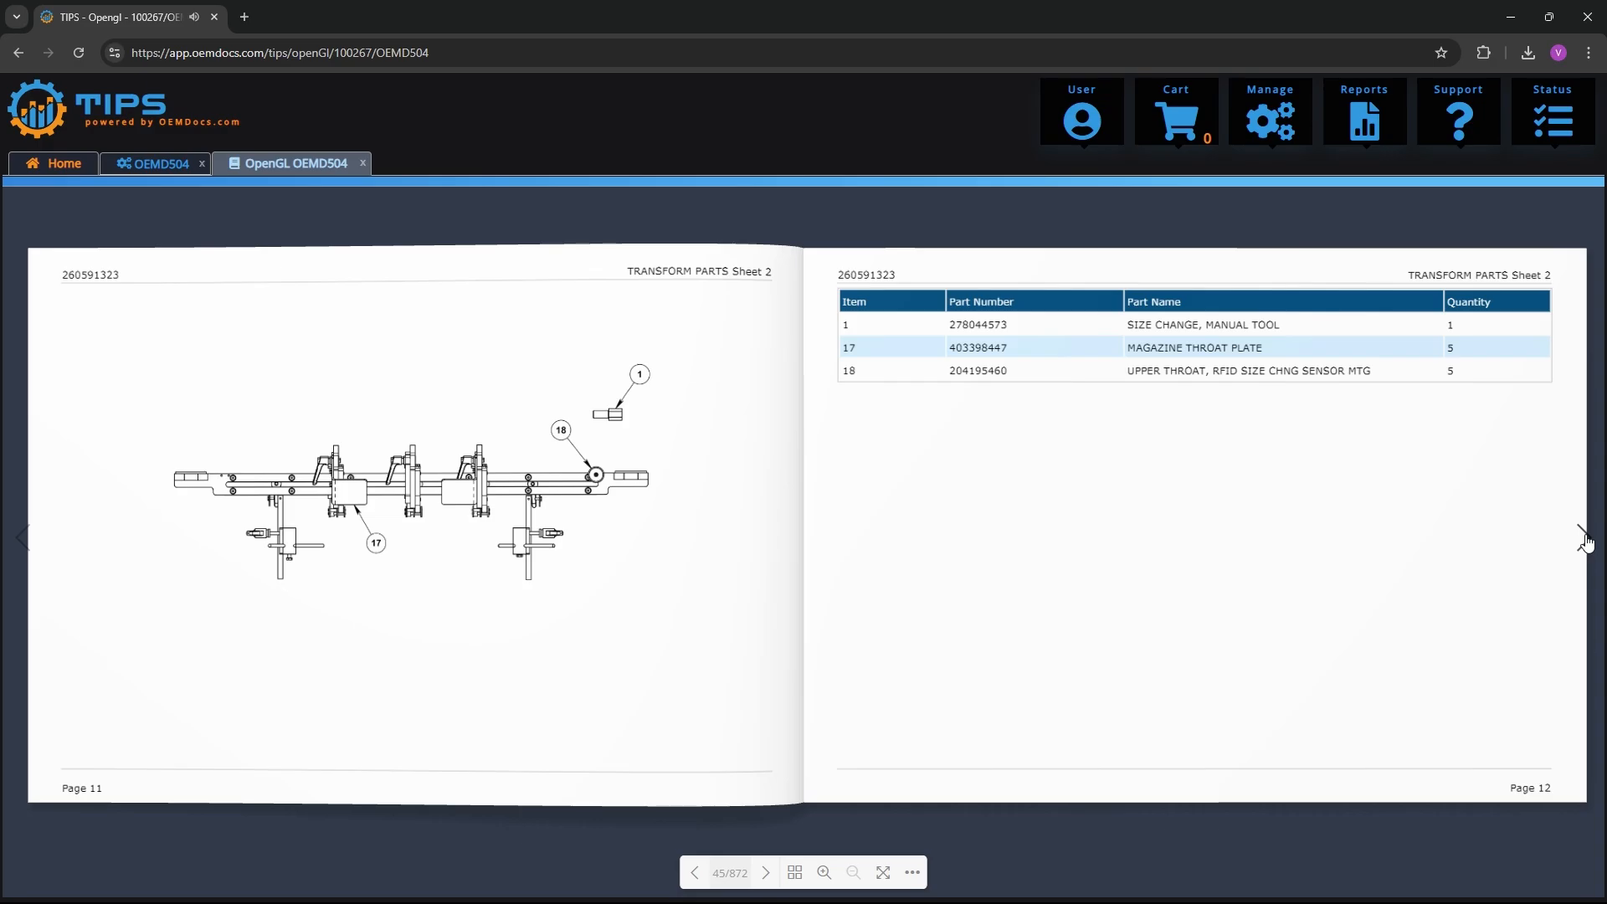
pyautogui.click(1585, 540)
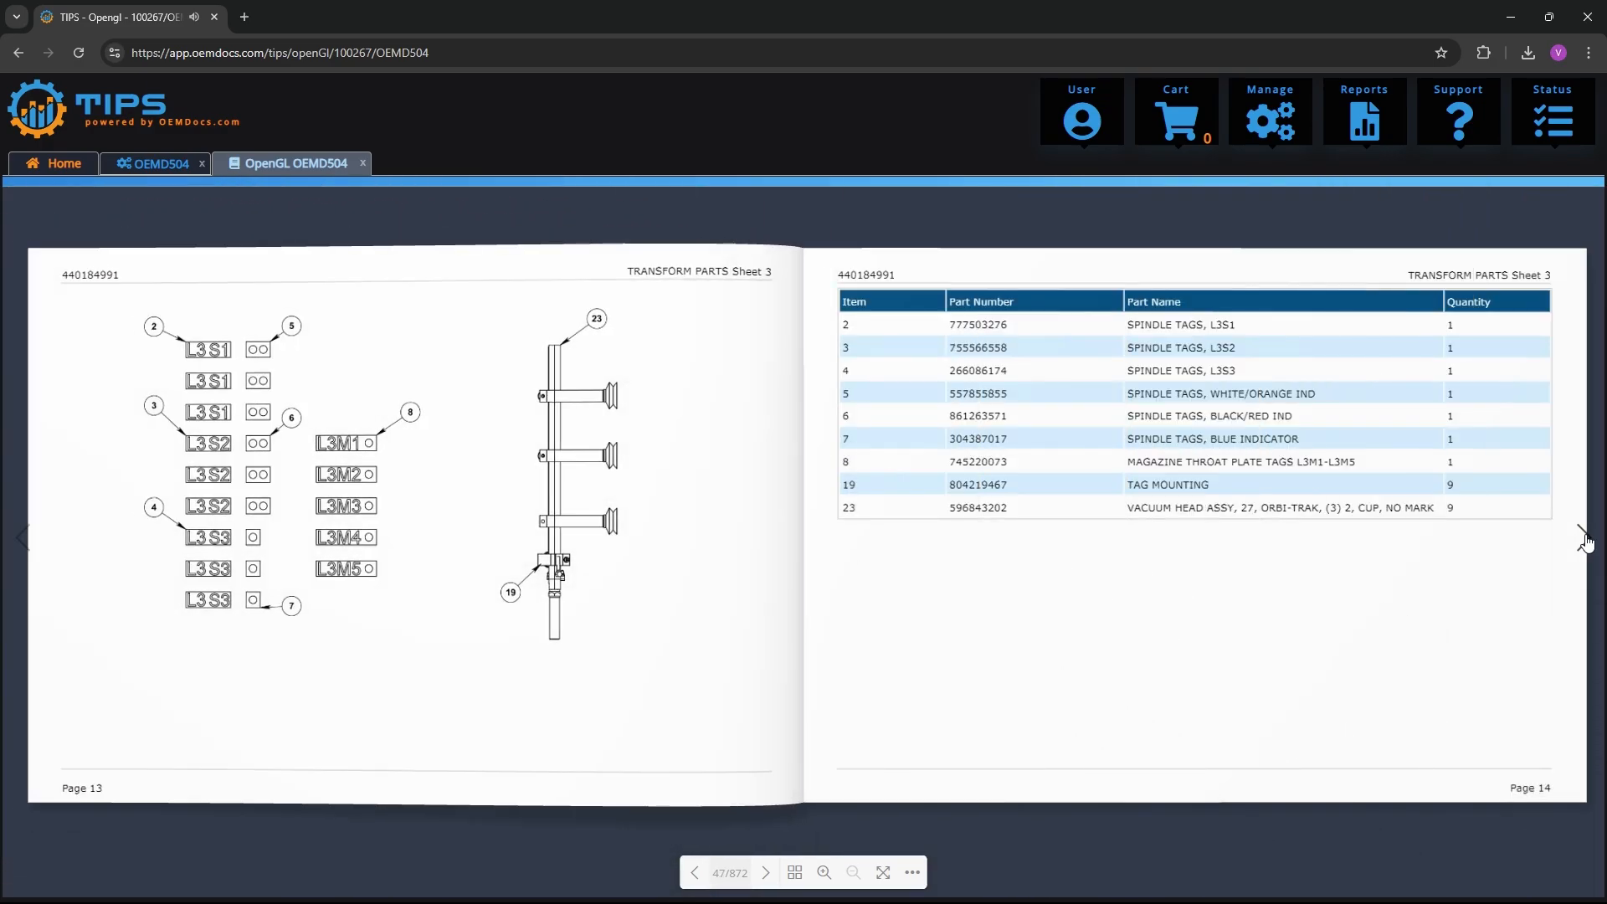
# In the OEMD504 interactive catalog, open the Transform Parts assembly and highlight item 10 on the drawing and item 13 in the parts list
pyautogui.click(159, 166)
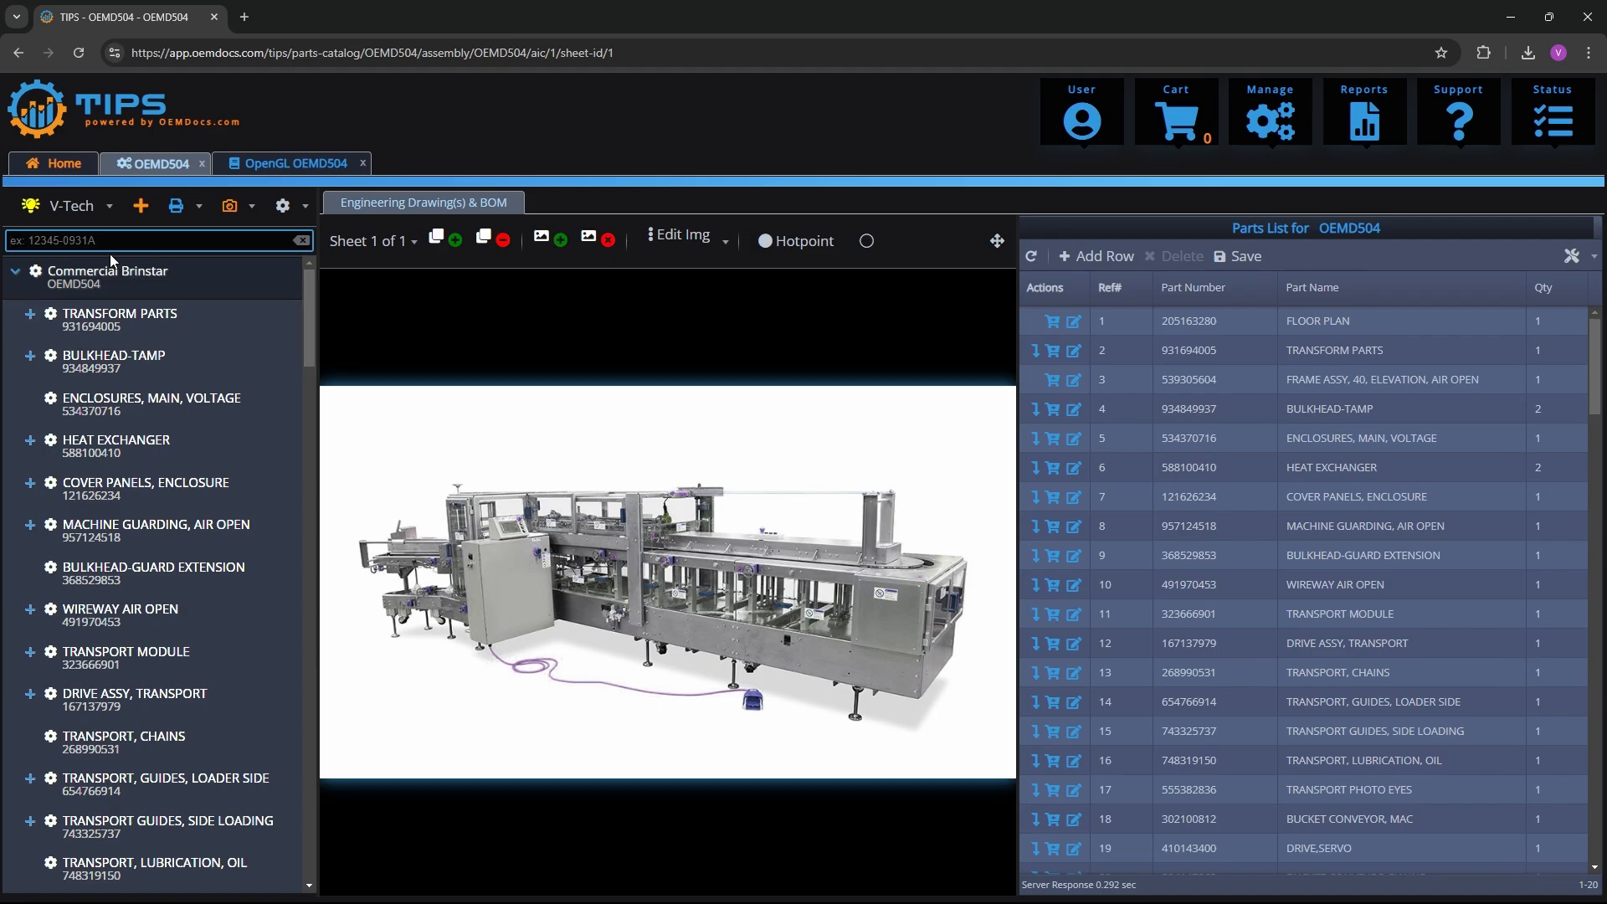
pyautogui.click(106, 325)
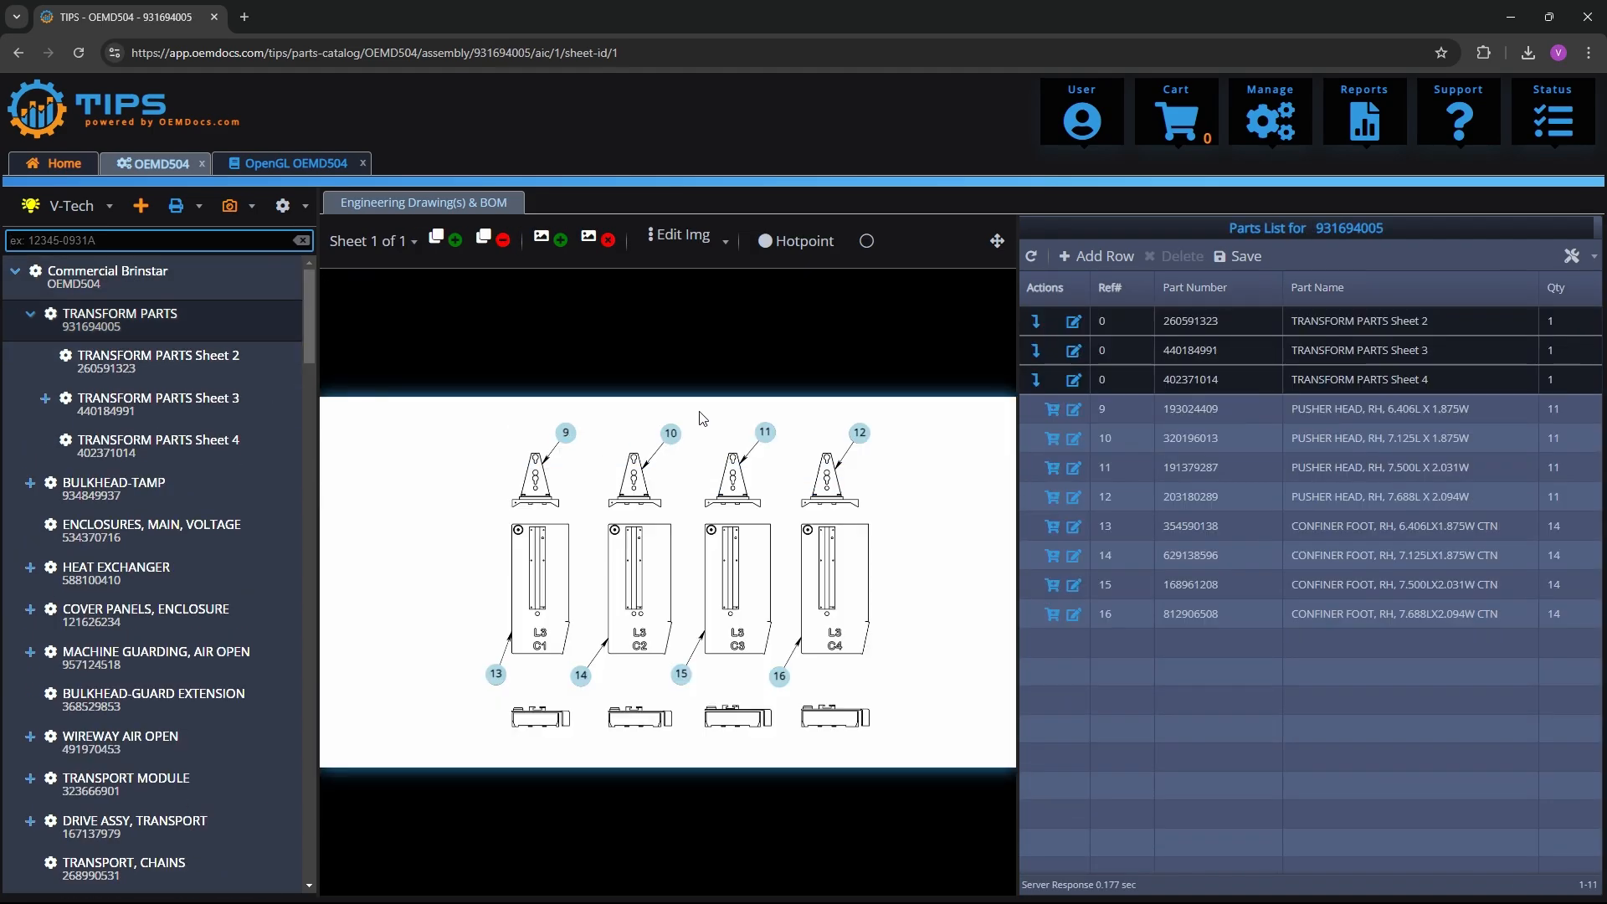
pyautogui.click(672, 436)
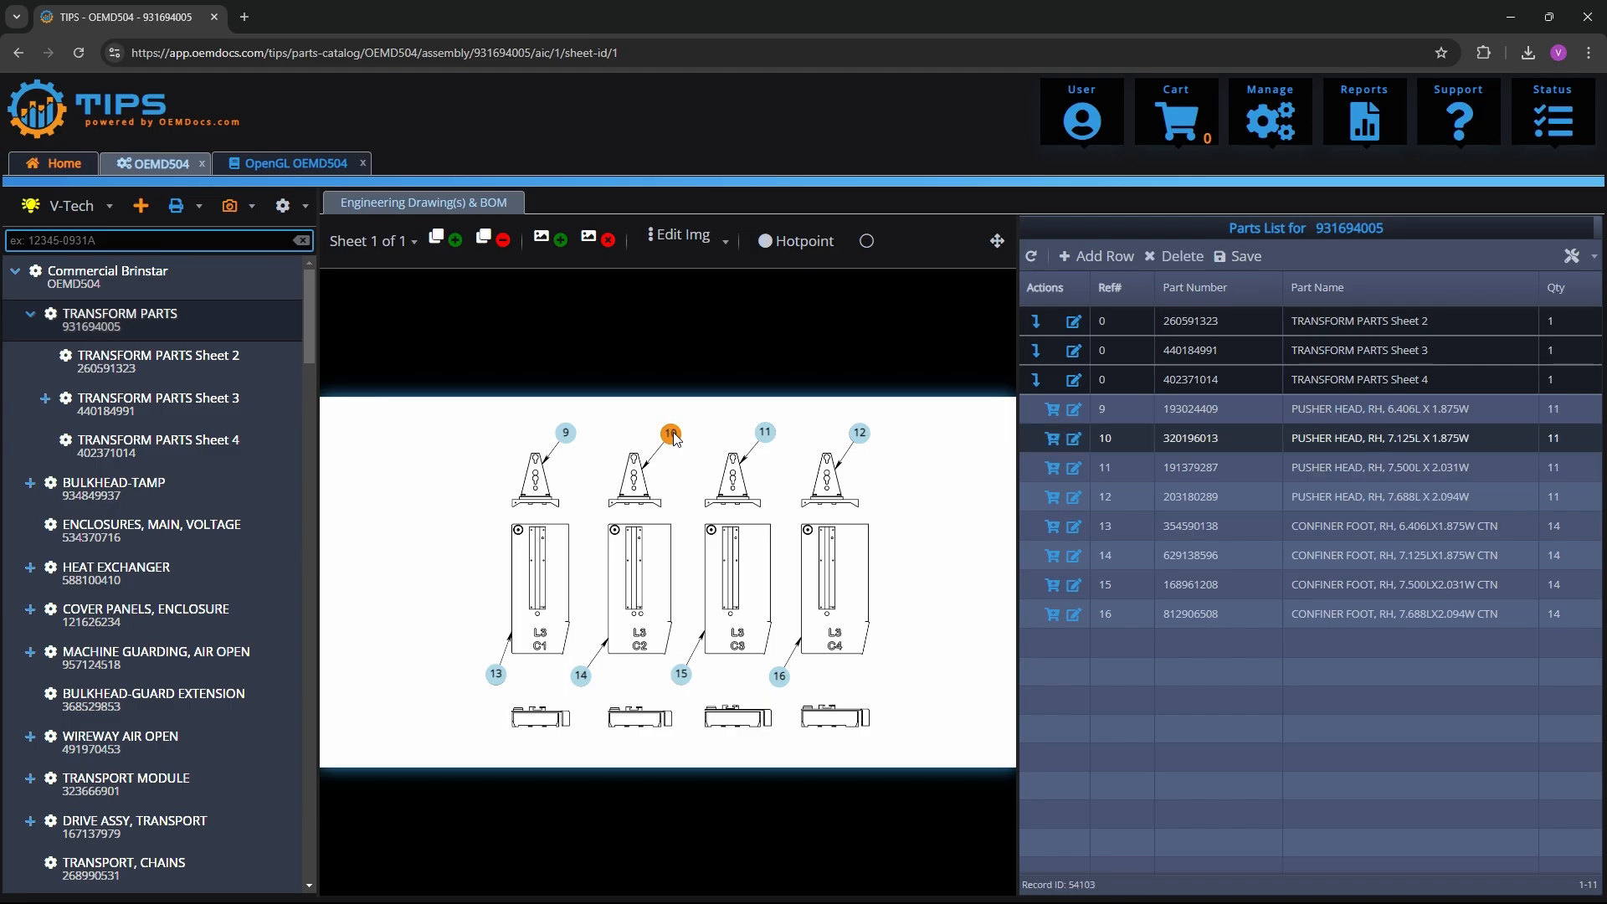
pyautogui.click(1177, 522)
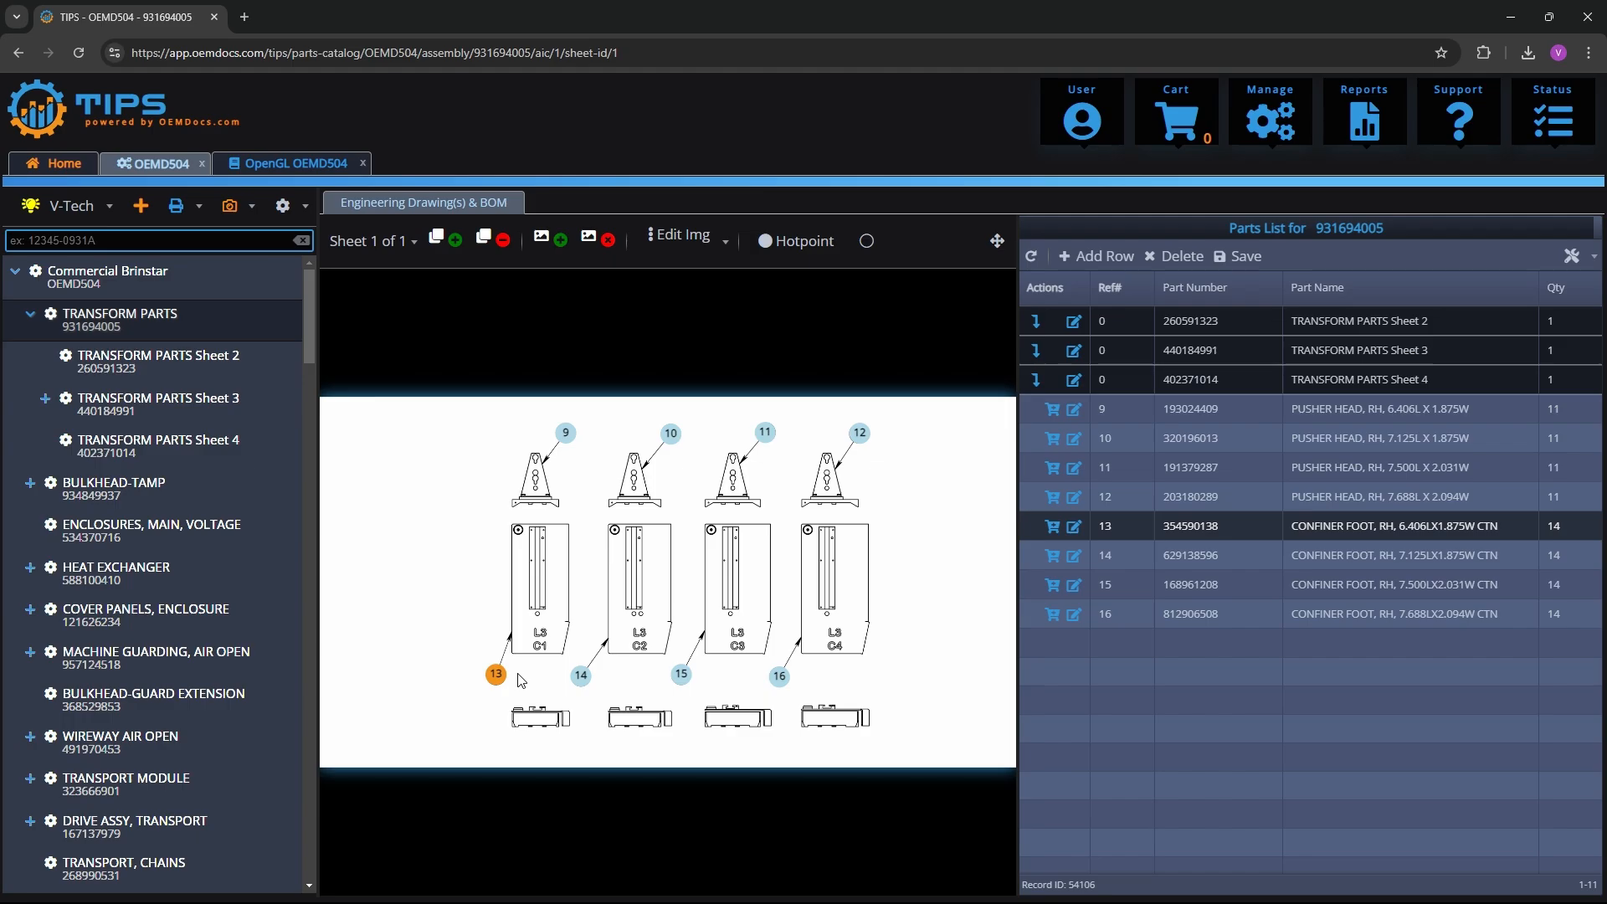
# Search the catalog's assembly tree for "Frame" and show the matches in the top-level Commercial Brinstar assembly
pyautogui.click(124, 243)
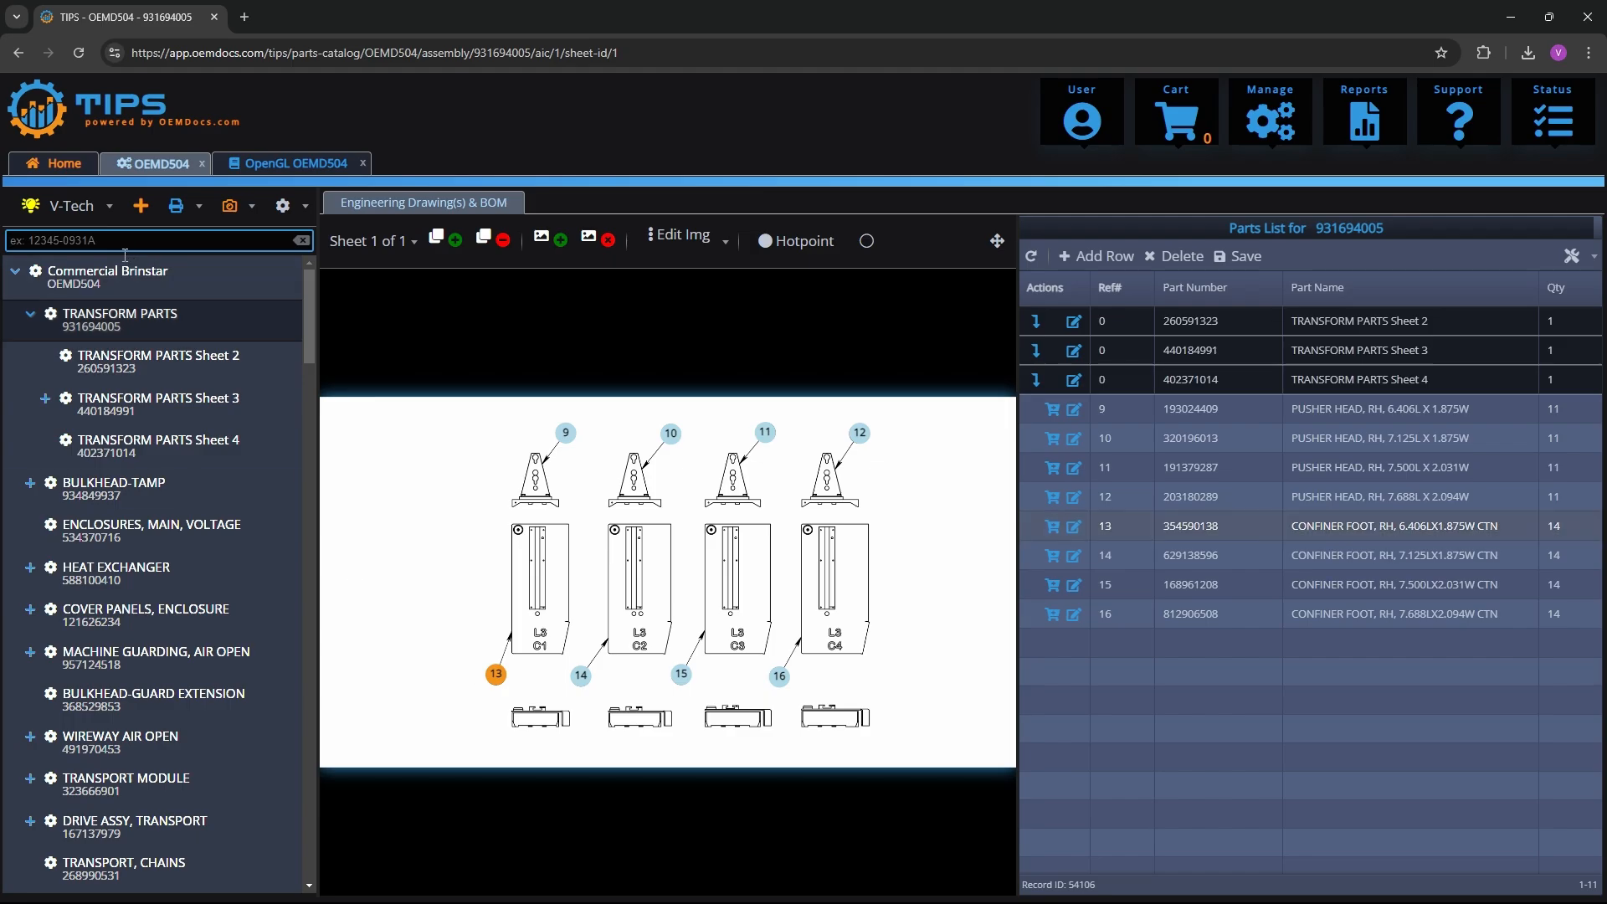
pyautogui.write('Frame')
pyautogui.press('Return')
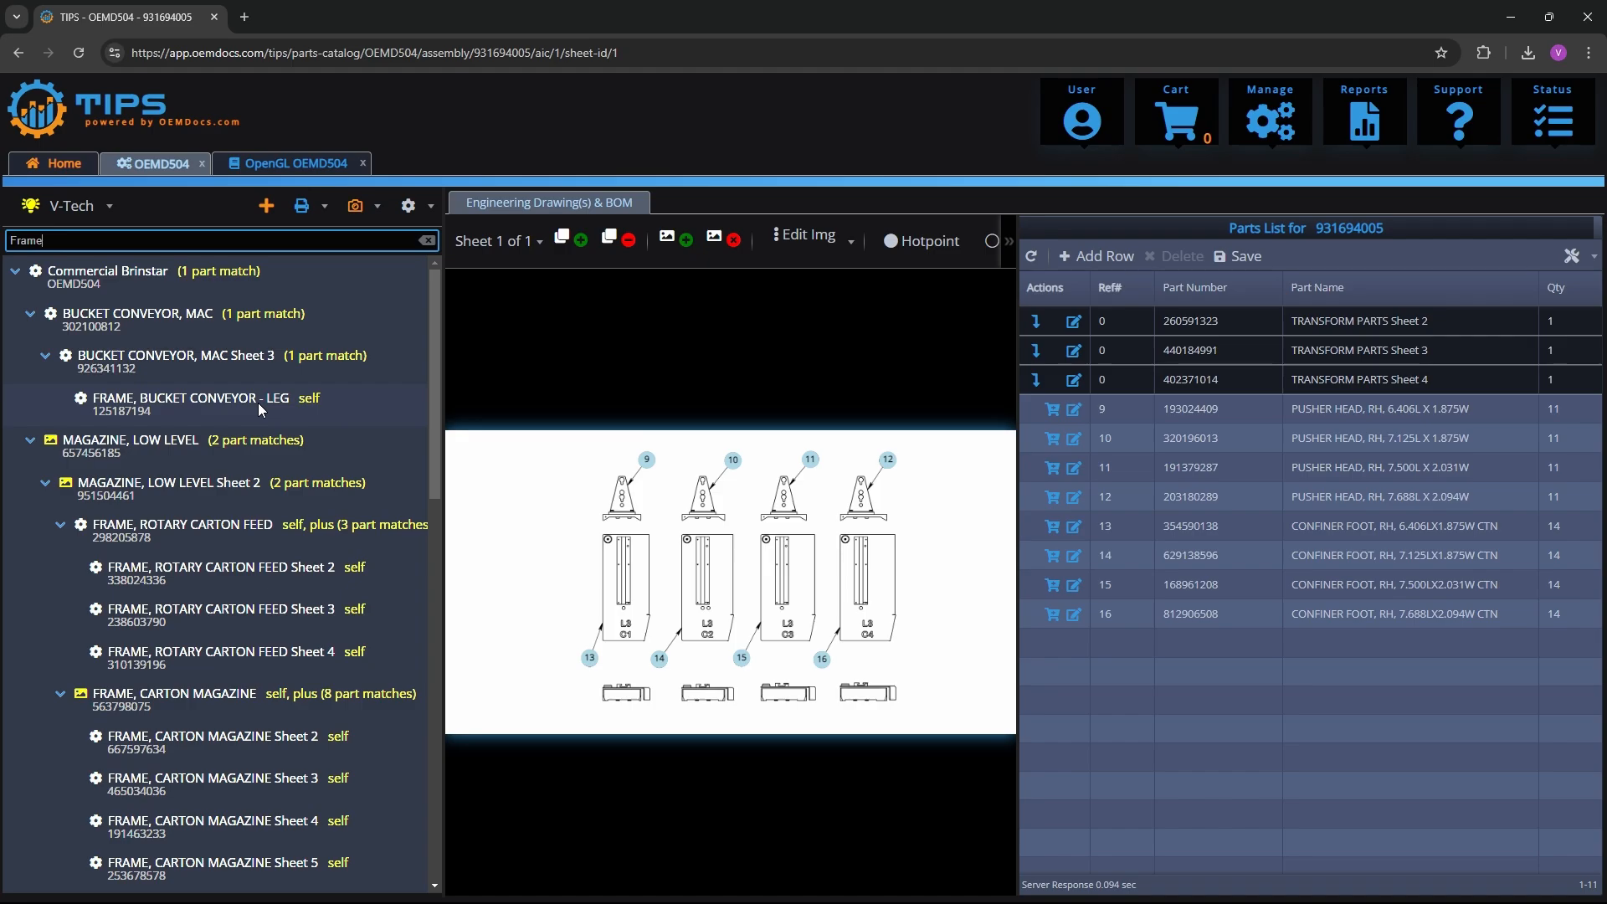
pyautogui.moveTo(437, 363)
pyautogui.mouseDown()
pyautogui.moveTo(422, 745)
pyautogui.moveTo(435, 334)
pyautogui.mouseUp()
pyautogui.click(139, 280)
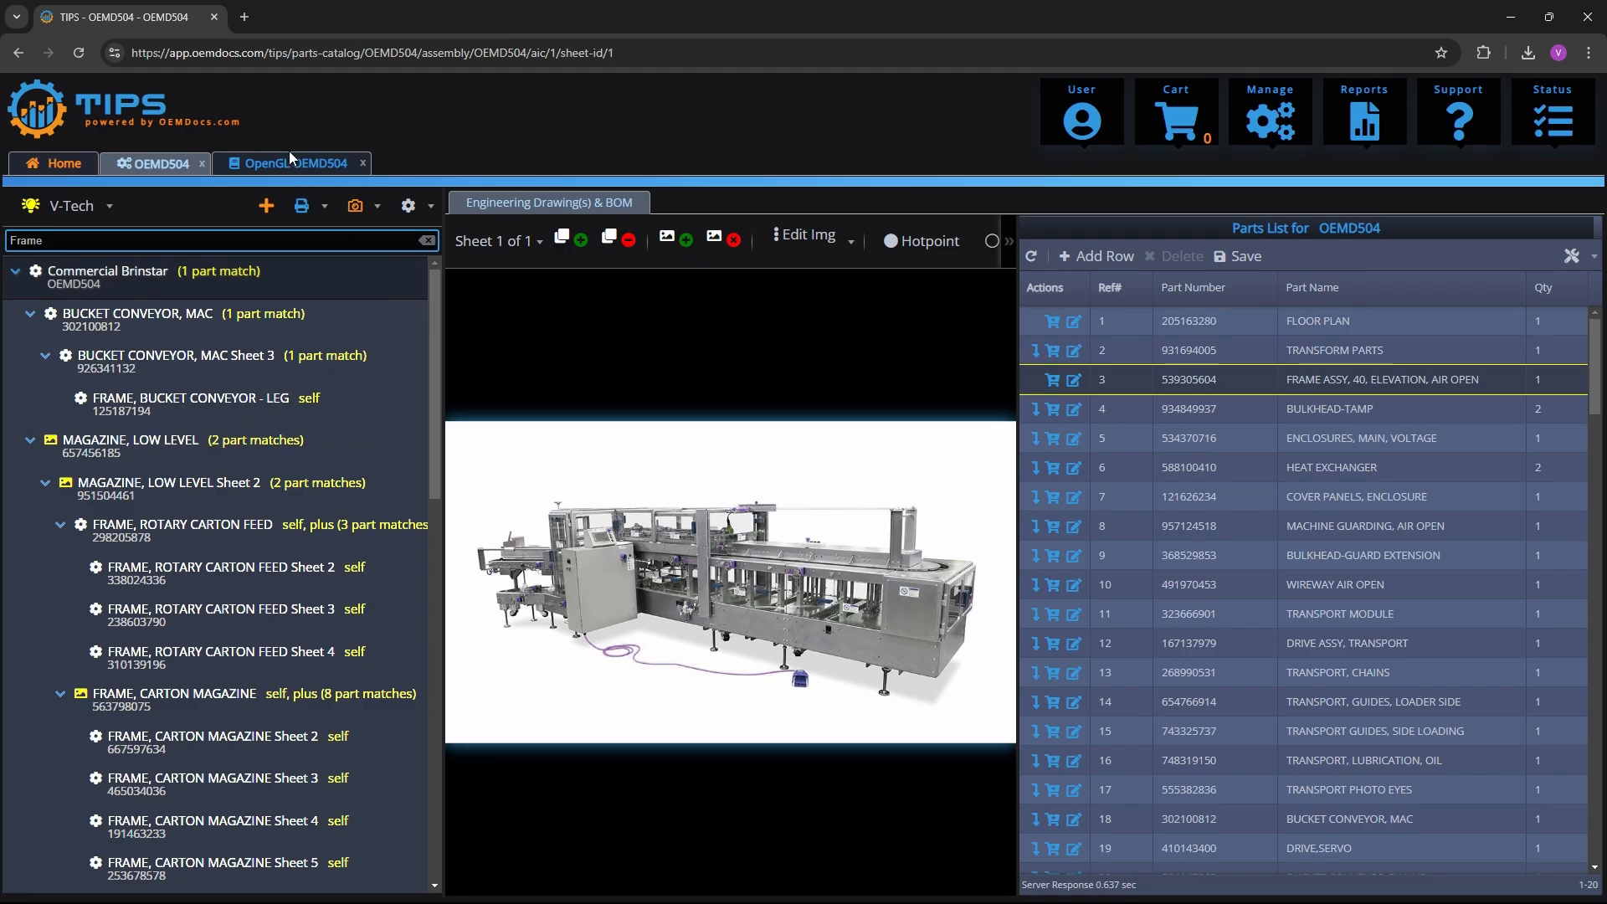
pyautogui.moveTo(438, 358); pyautogui.dragTo(434, 323)
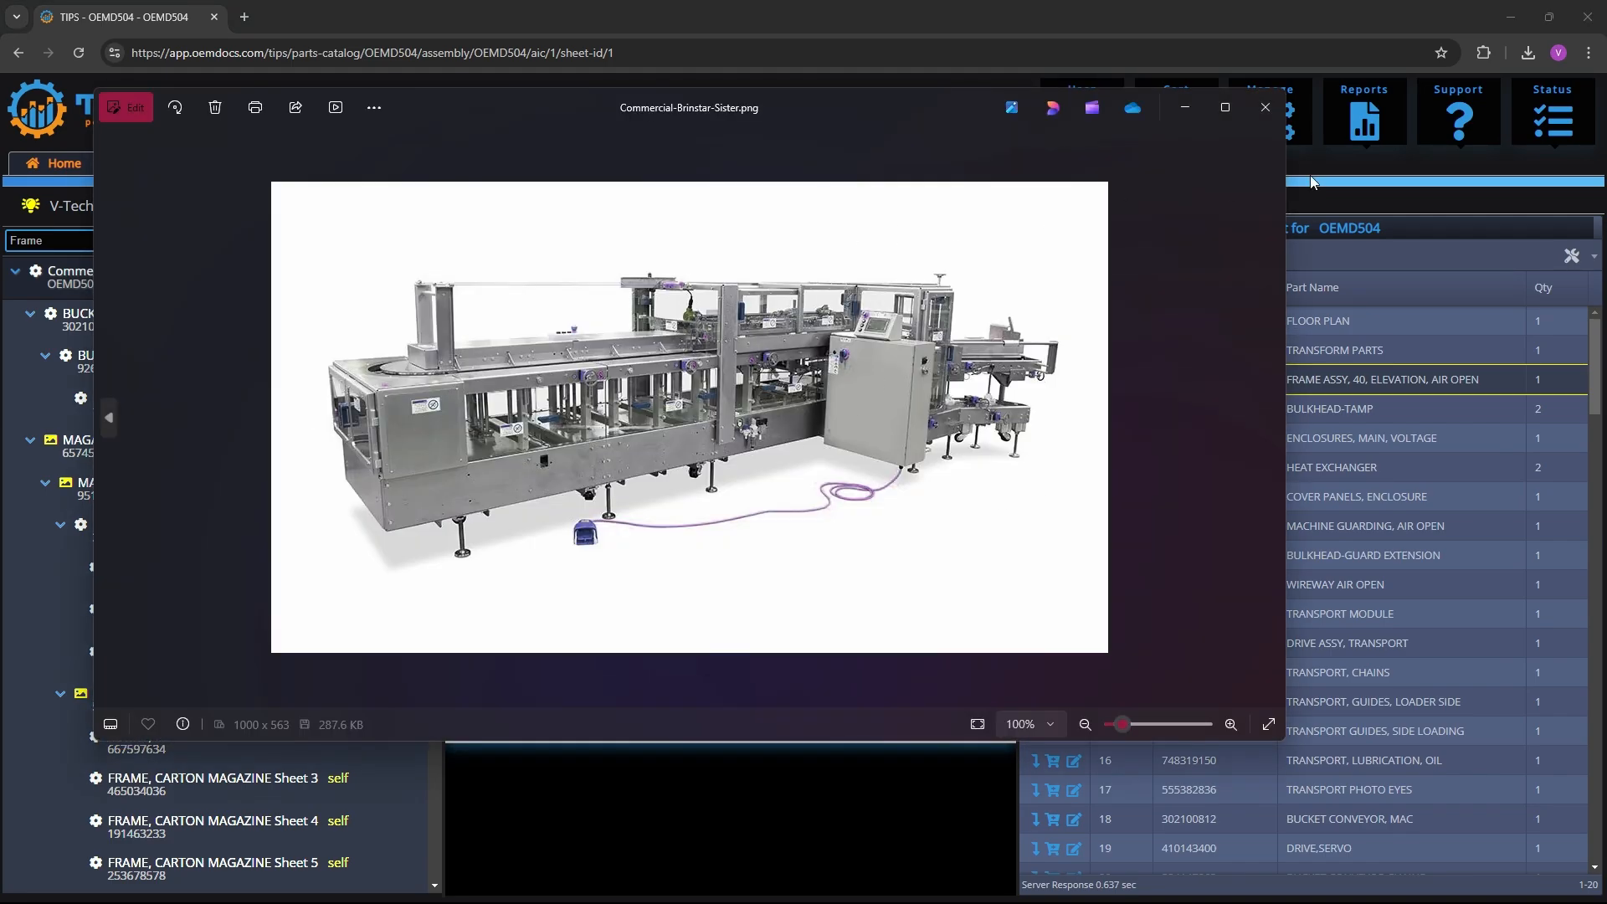
# Close the machine picture preview, load the TIPS home page at app.oemdocs.com/tips/ and log out
pyautogui.click(1268, 115)
pyautogui.click(332, 55)
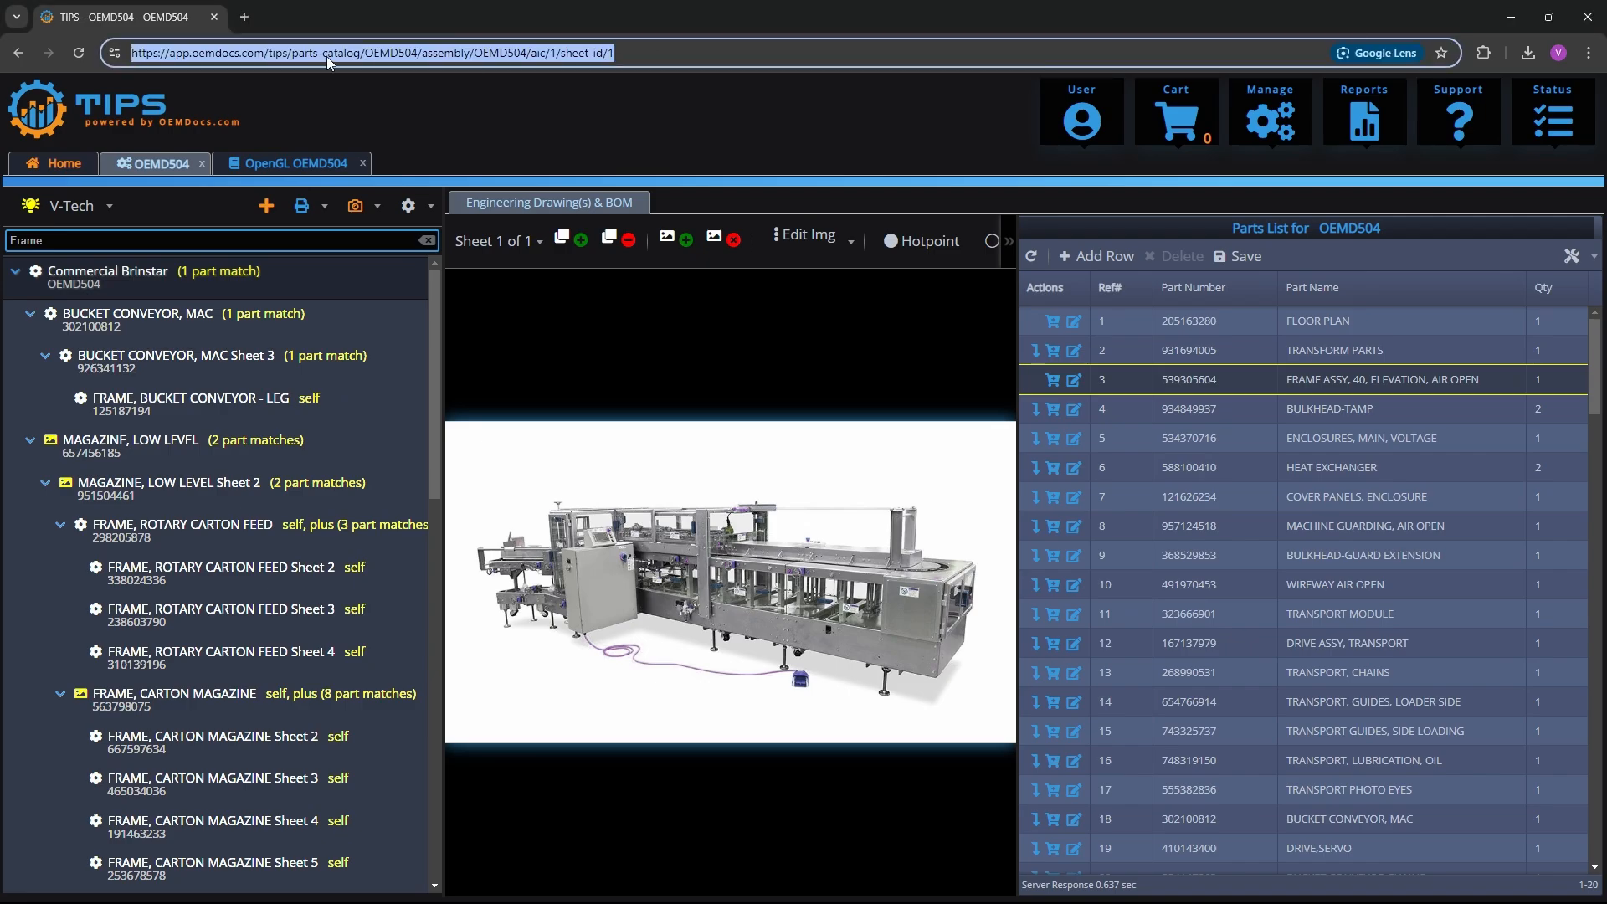
pyautogui.click(333, 61)
pyautogui.moveTo(298, 60); pyautogui.dragTo(947, 58)
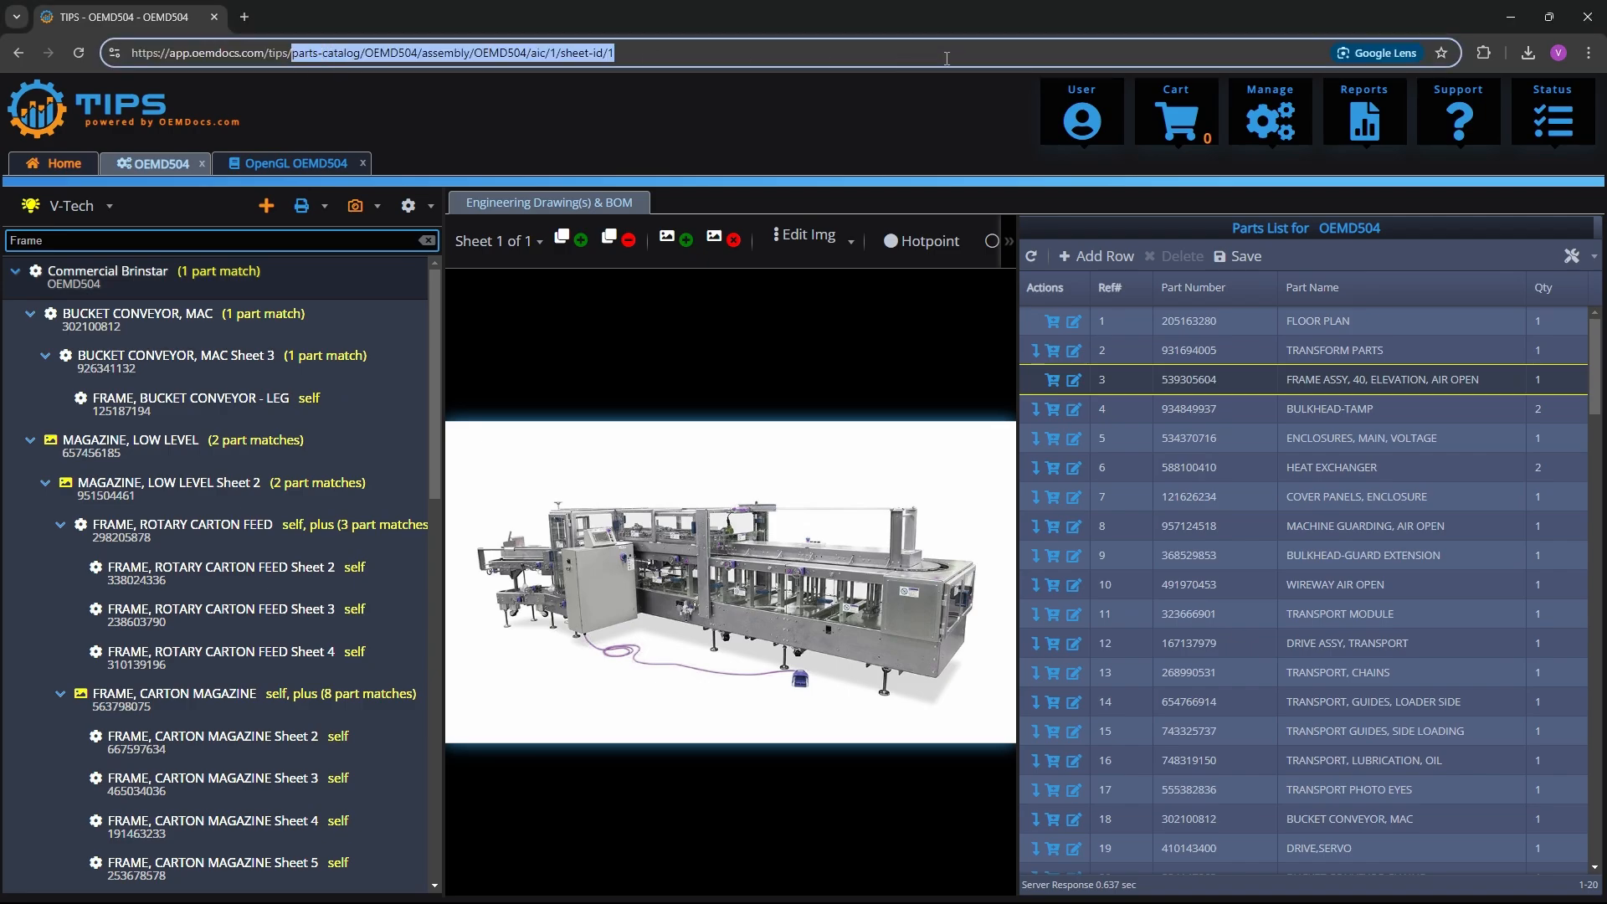
pyautogui.press('BackSpace')
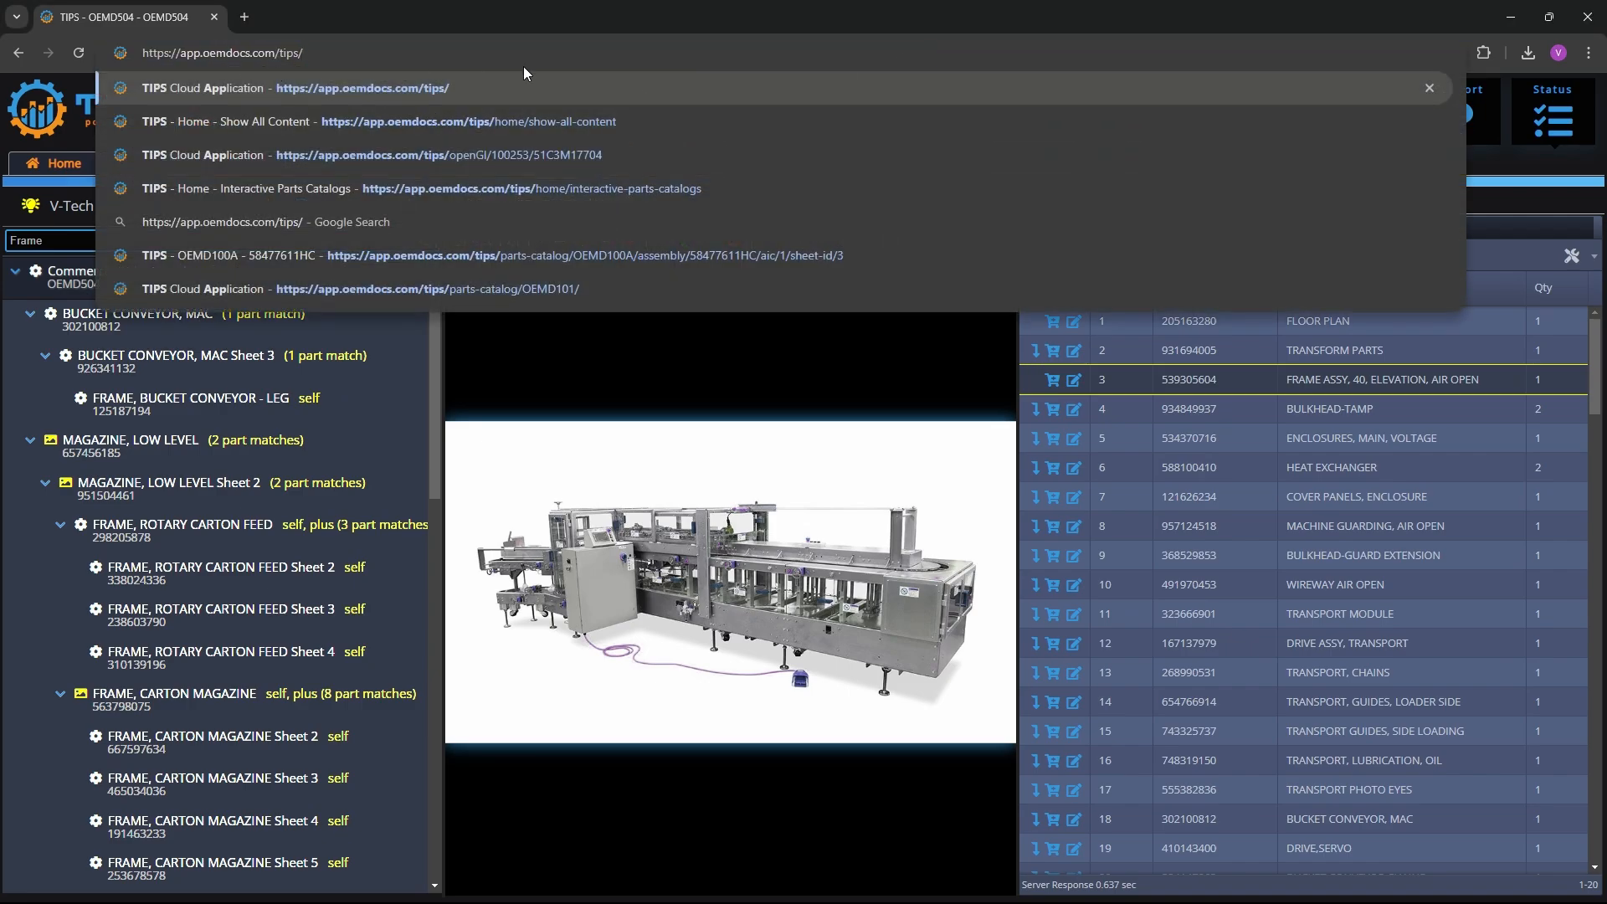
pyautogui.press('Return')
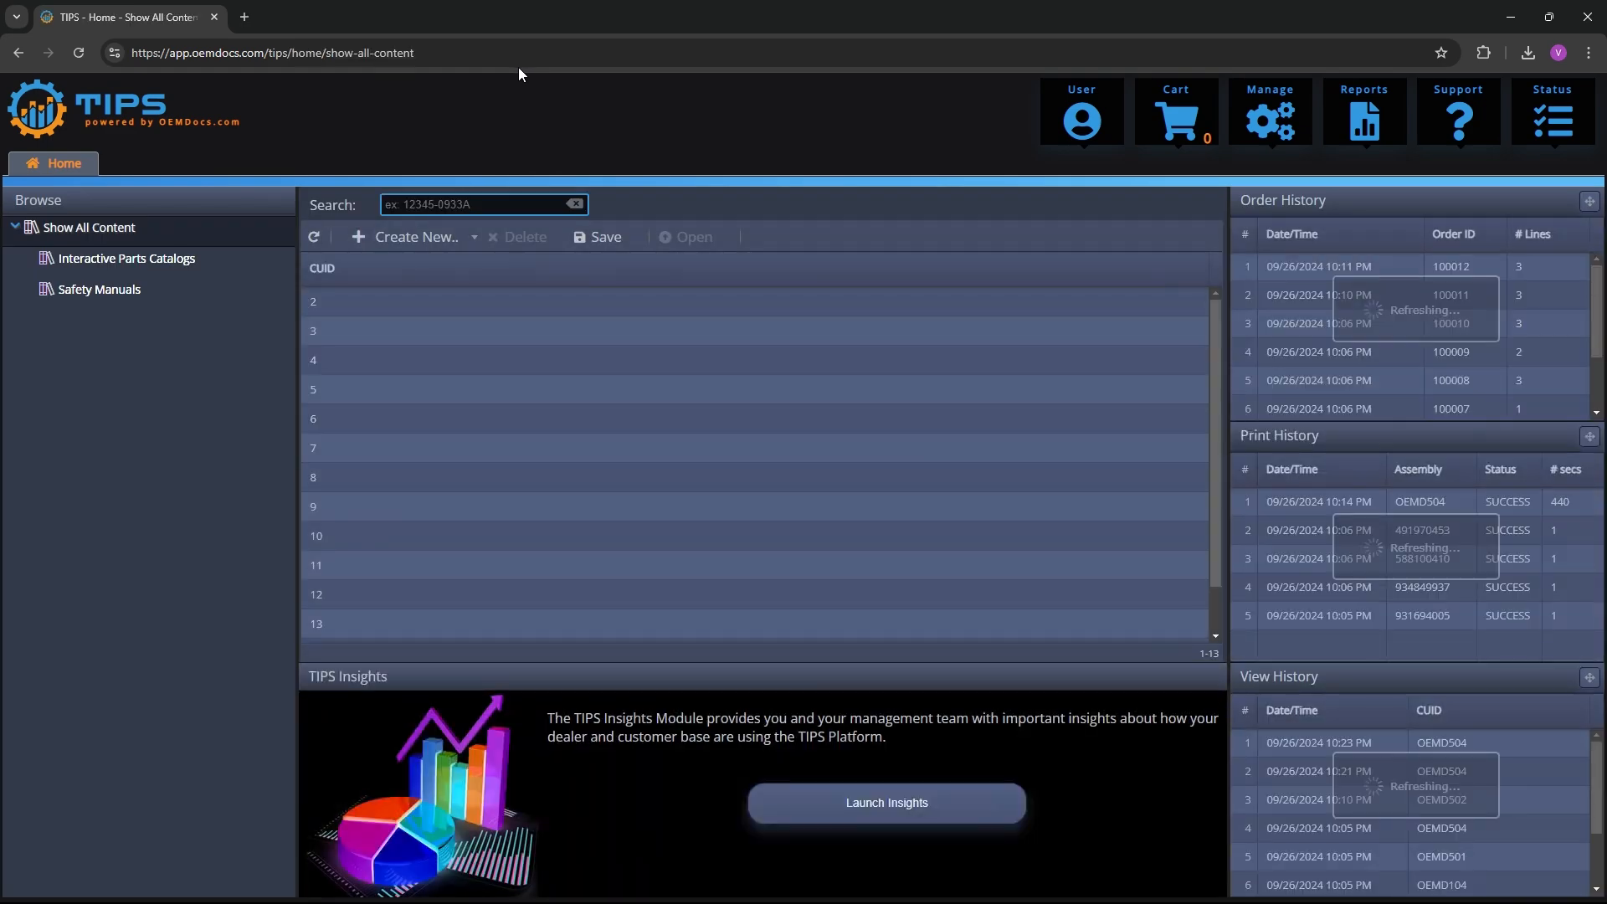
pyautogui.click(1084, 112)
pyautogui.click(1073, 155)
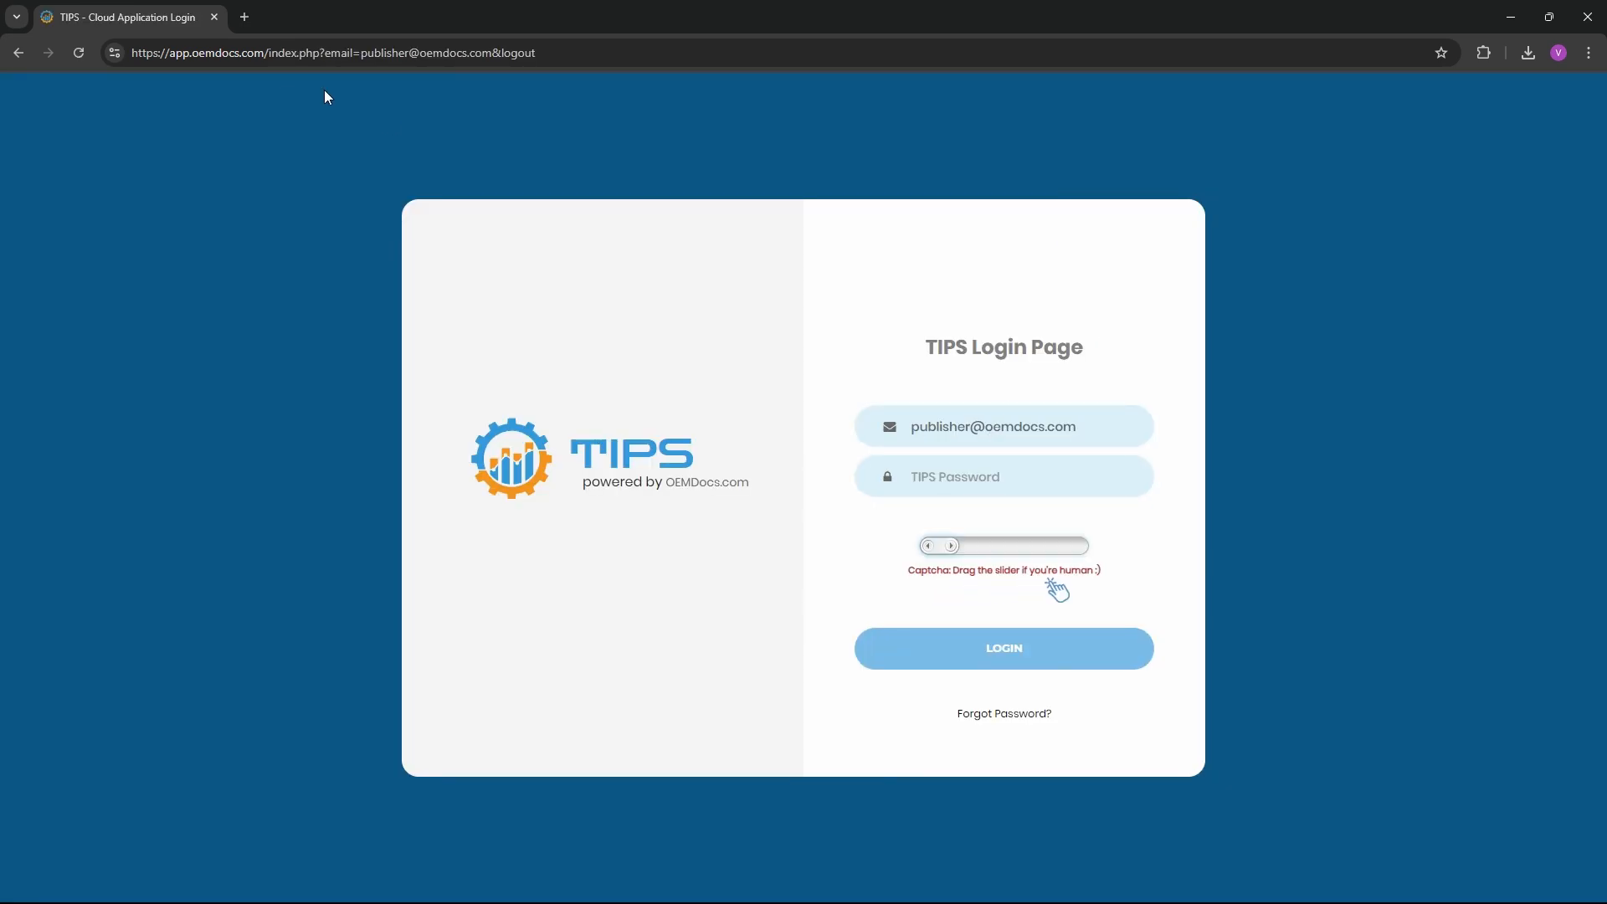
# Load the login page at app.oemdocs.com, complete the slider captcha and log in
pyautogui.click(419, 54)
pyautogui.moveTo(266, 53); pyautogui.dragTo(580, 39)
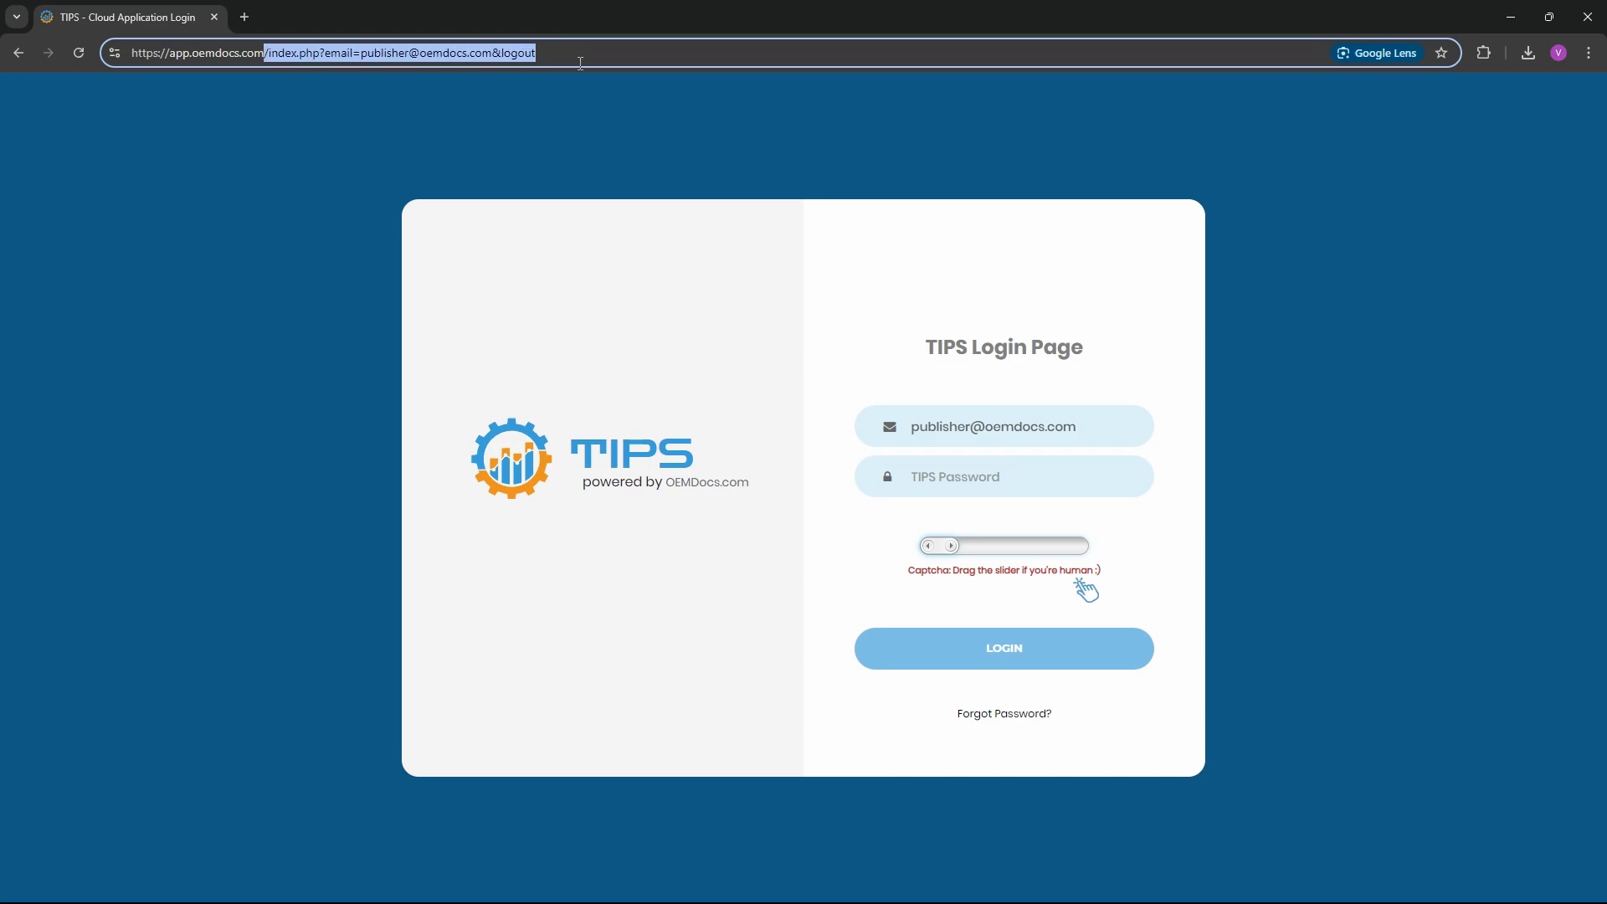
pyautogui.press('BackSpace')
pyautogui.press('Return')
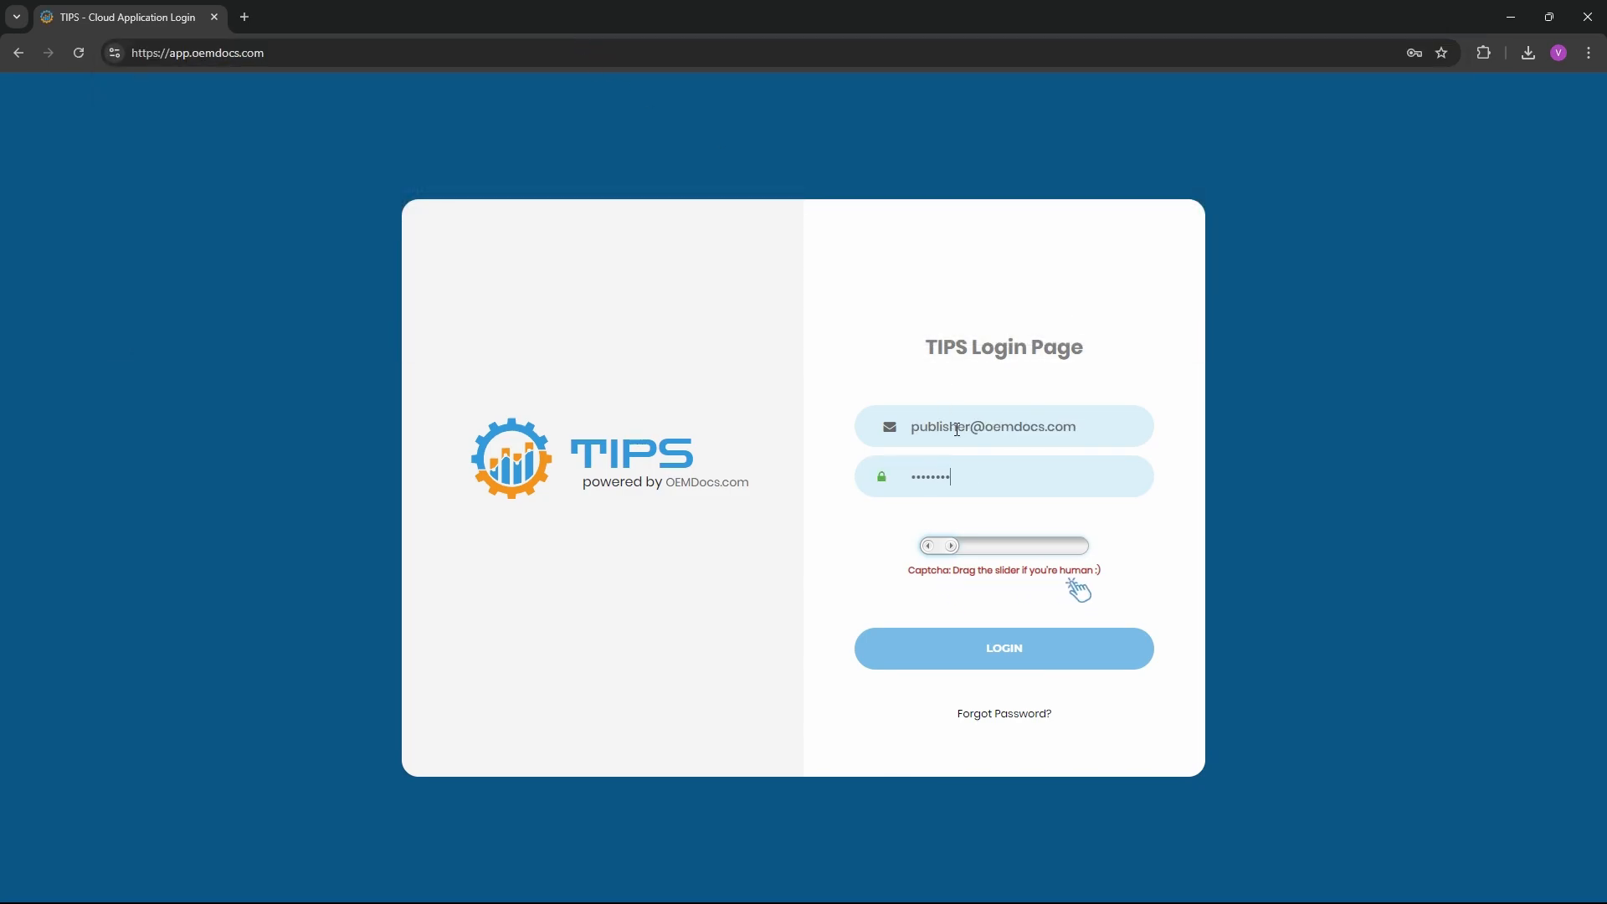
pyautogui.moveTo(951, 547); pyautogui.dragTo(1131, 540)
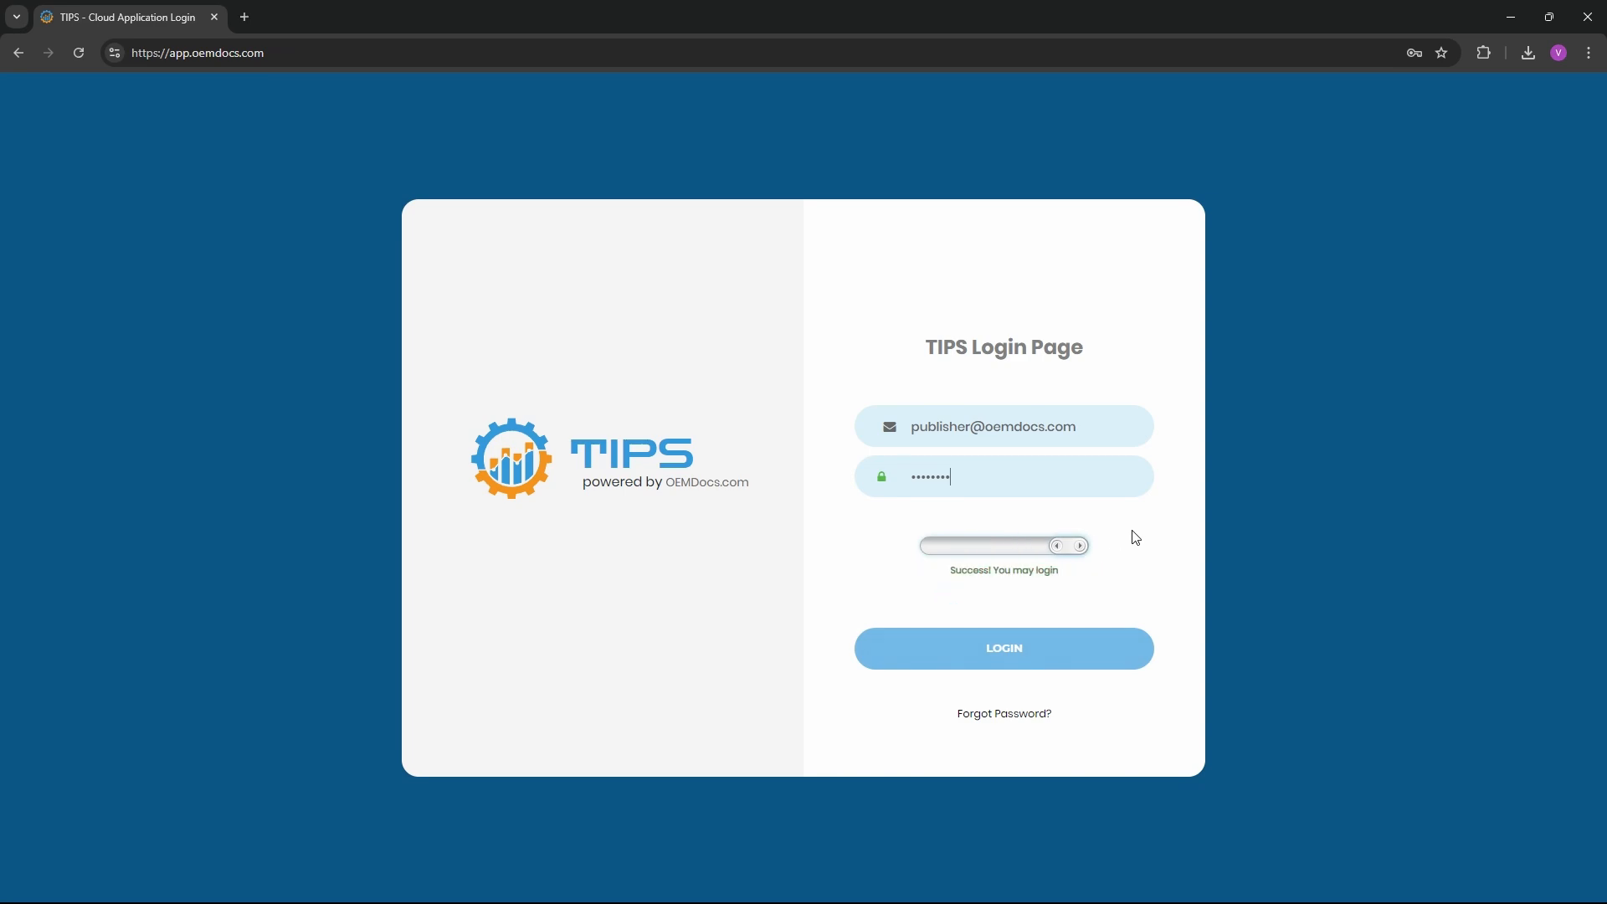
pyautogui.click(1026, 651)
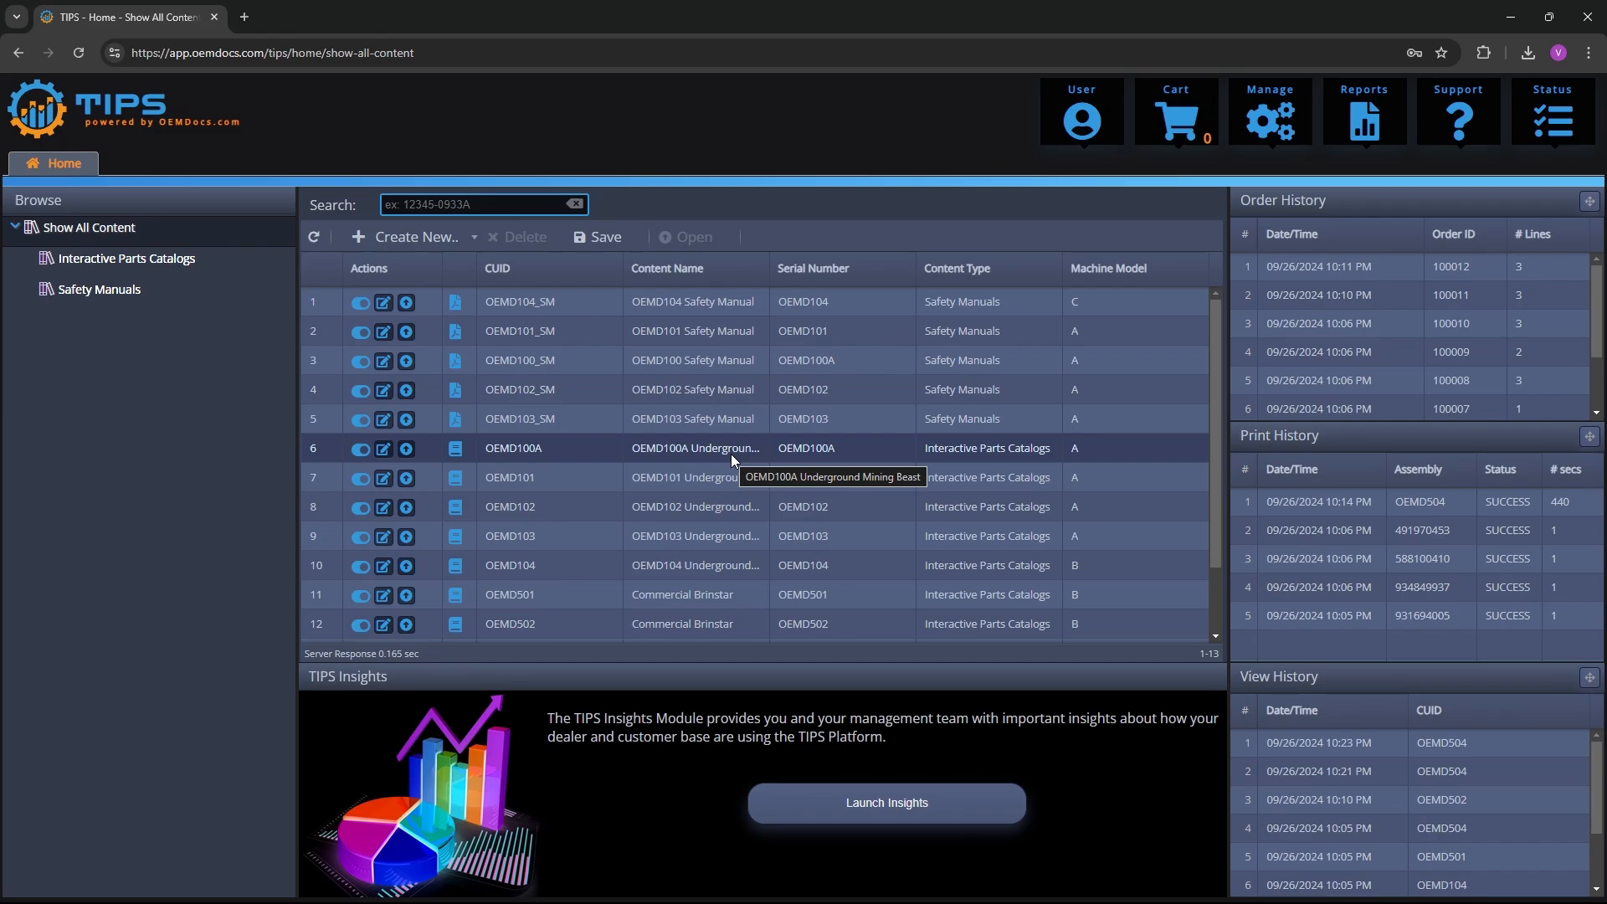
# Start a new interactive parts catalog with the option to create a new top level assembly
pyautogui.click(440, 237)
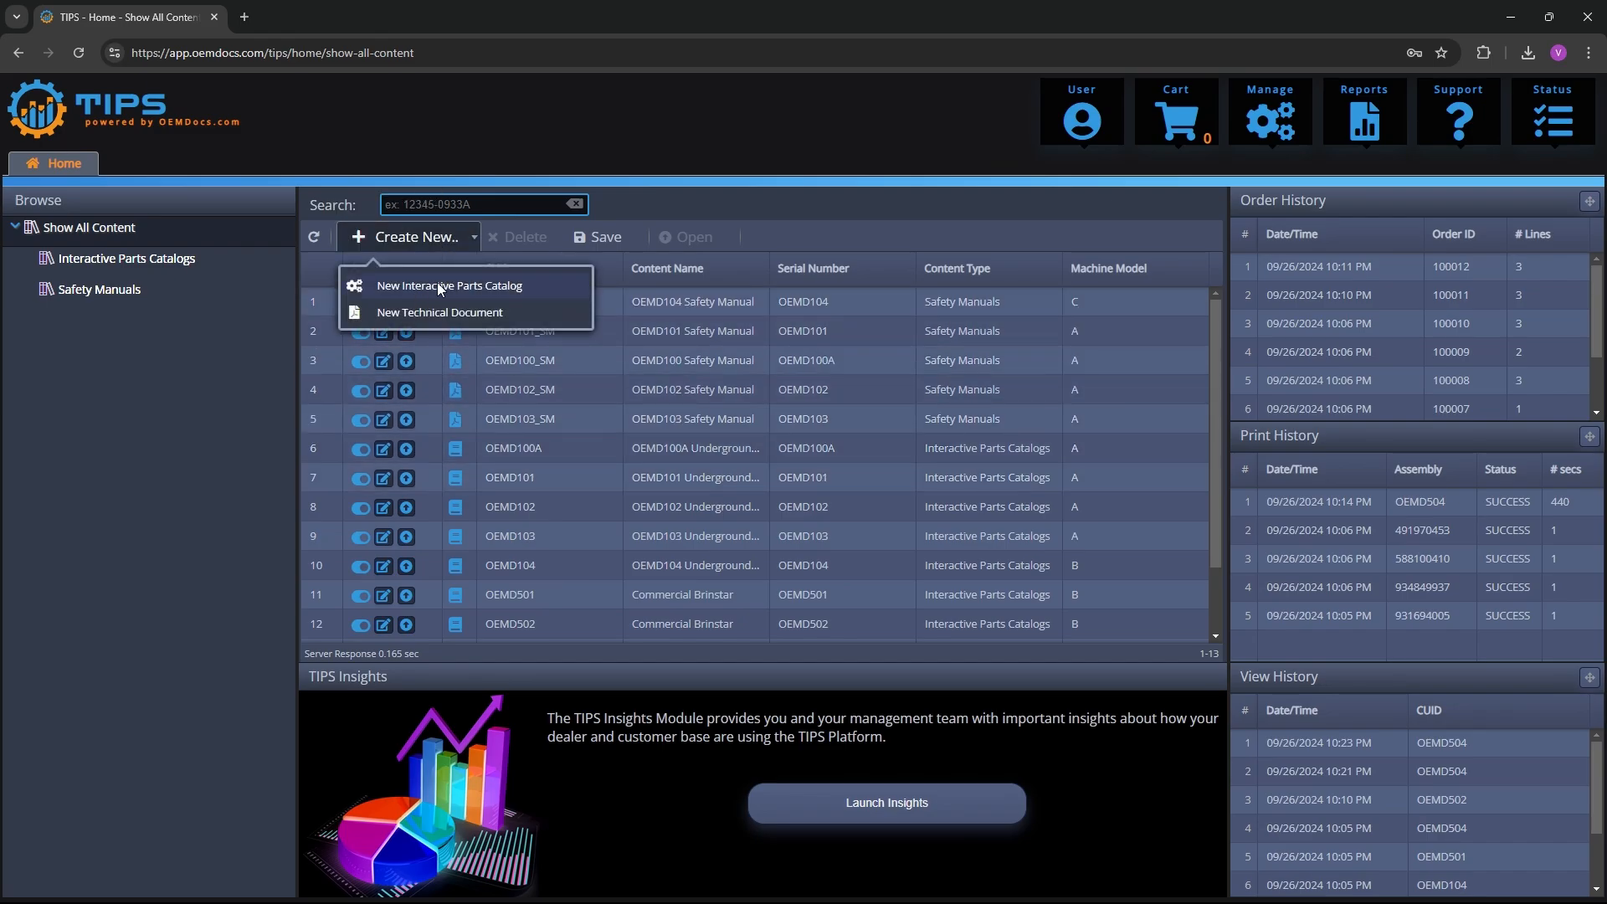
pyautogui.click(437, 285)
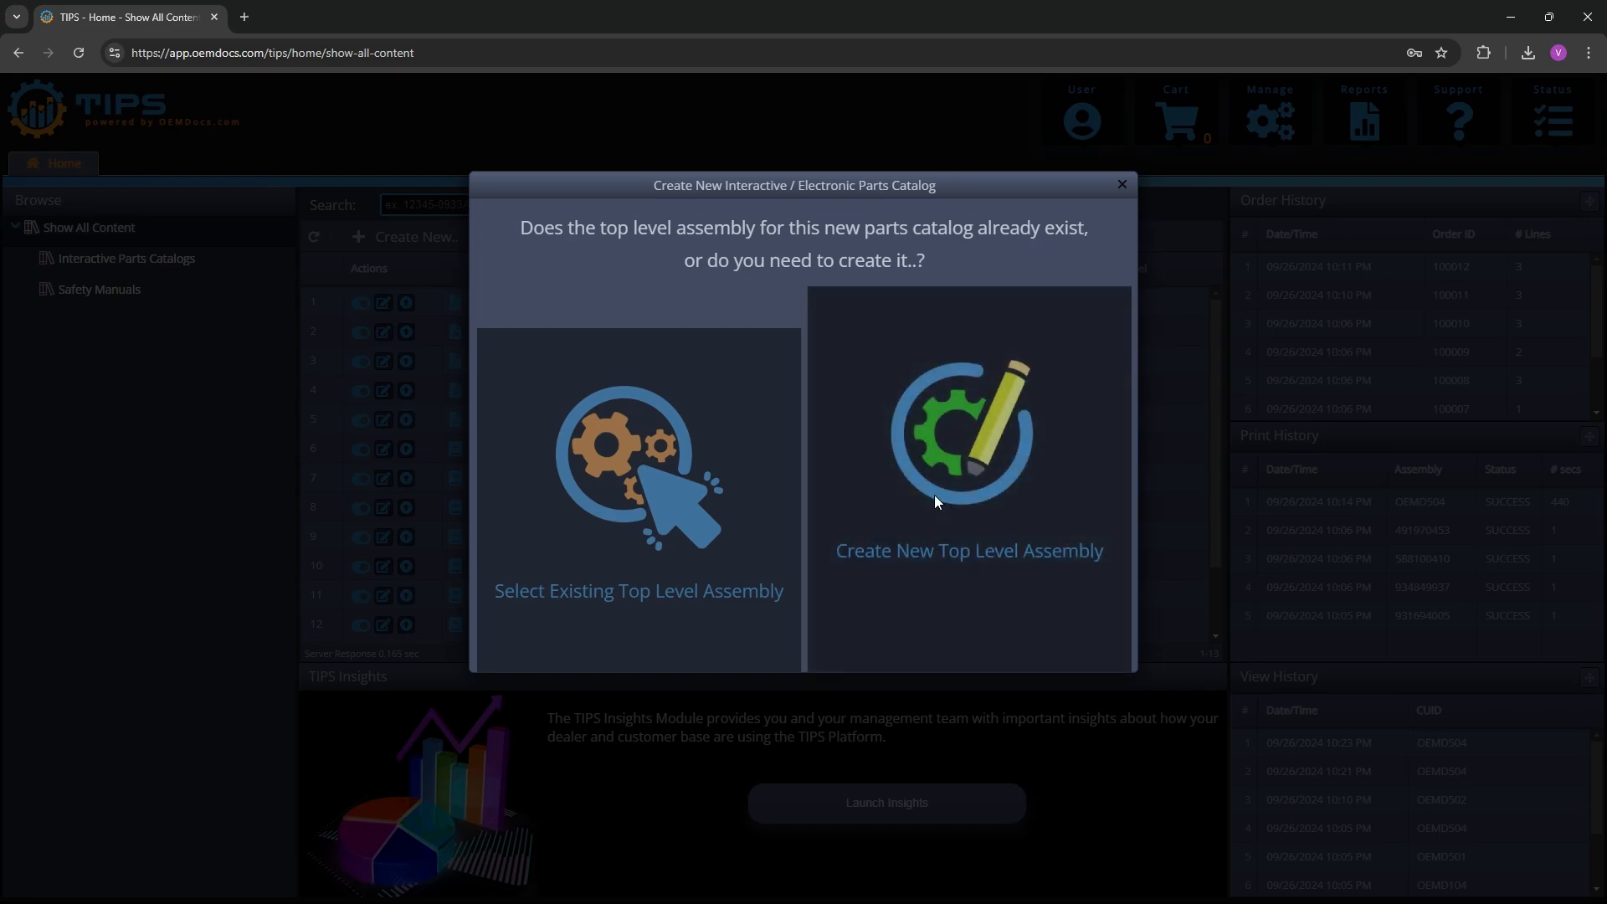
pyautogui.click(935, 531)
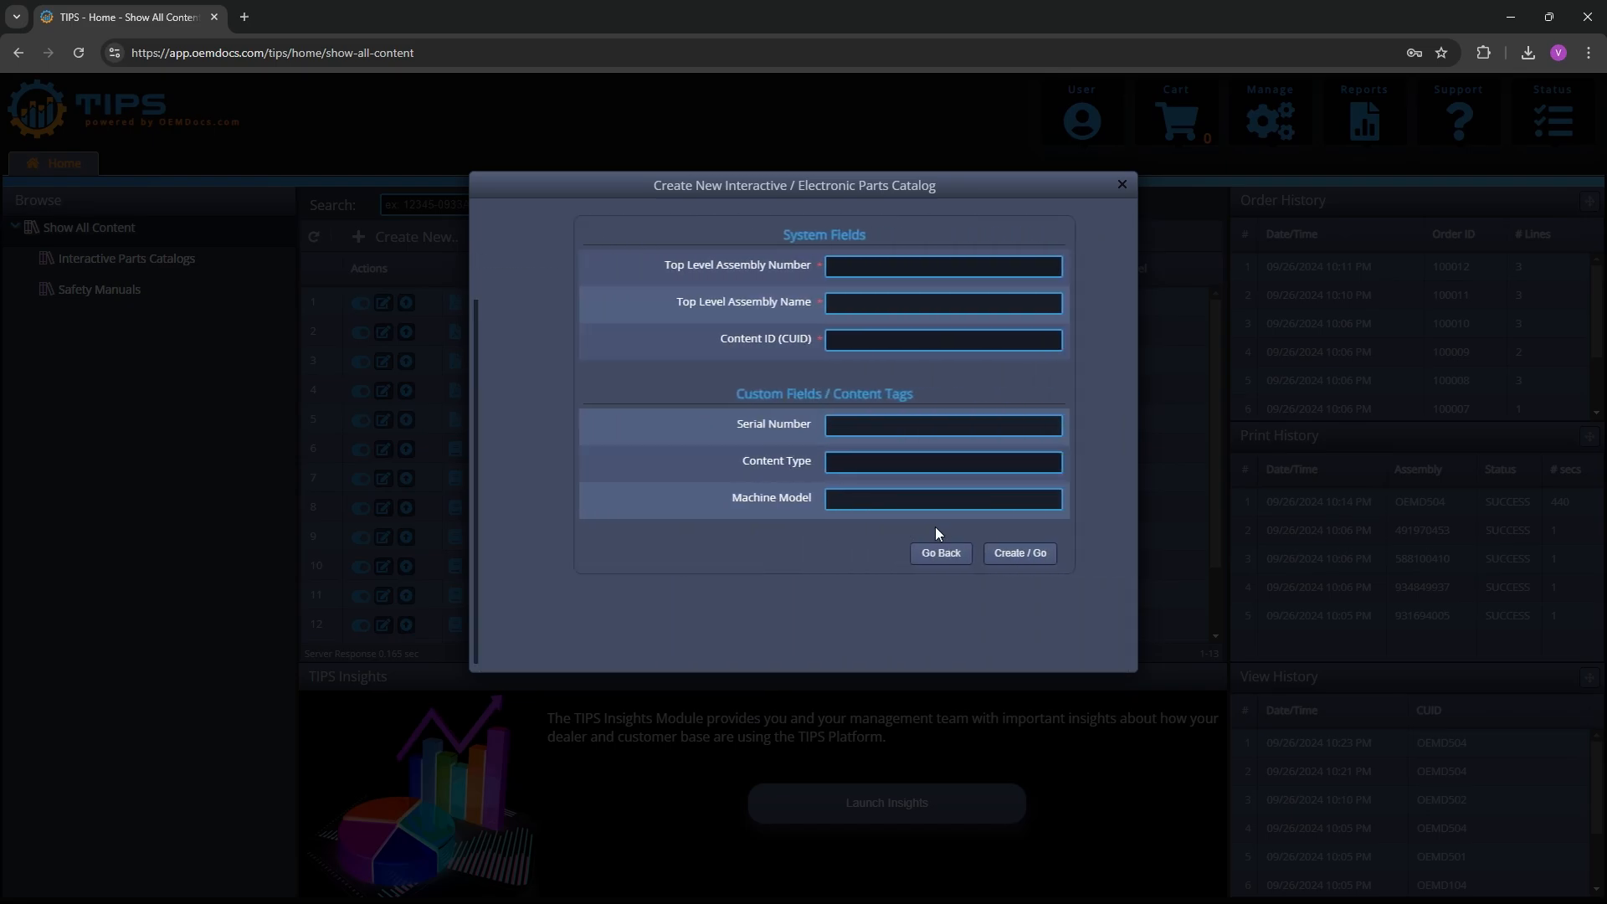
# Fill in the system fields with assembly number OEMD505, assembly name Commercial Brinstar and content ID OEMD505
pyautogui.click(837, 269)
pyautogui.write('OEMD505')
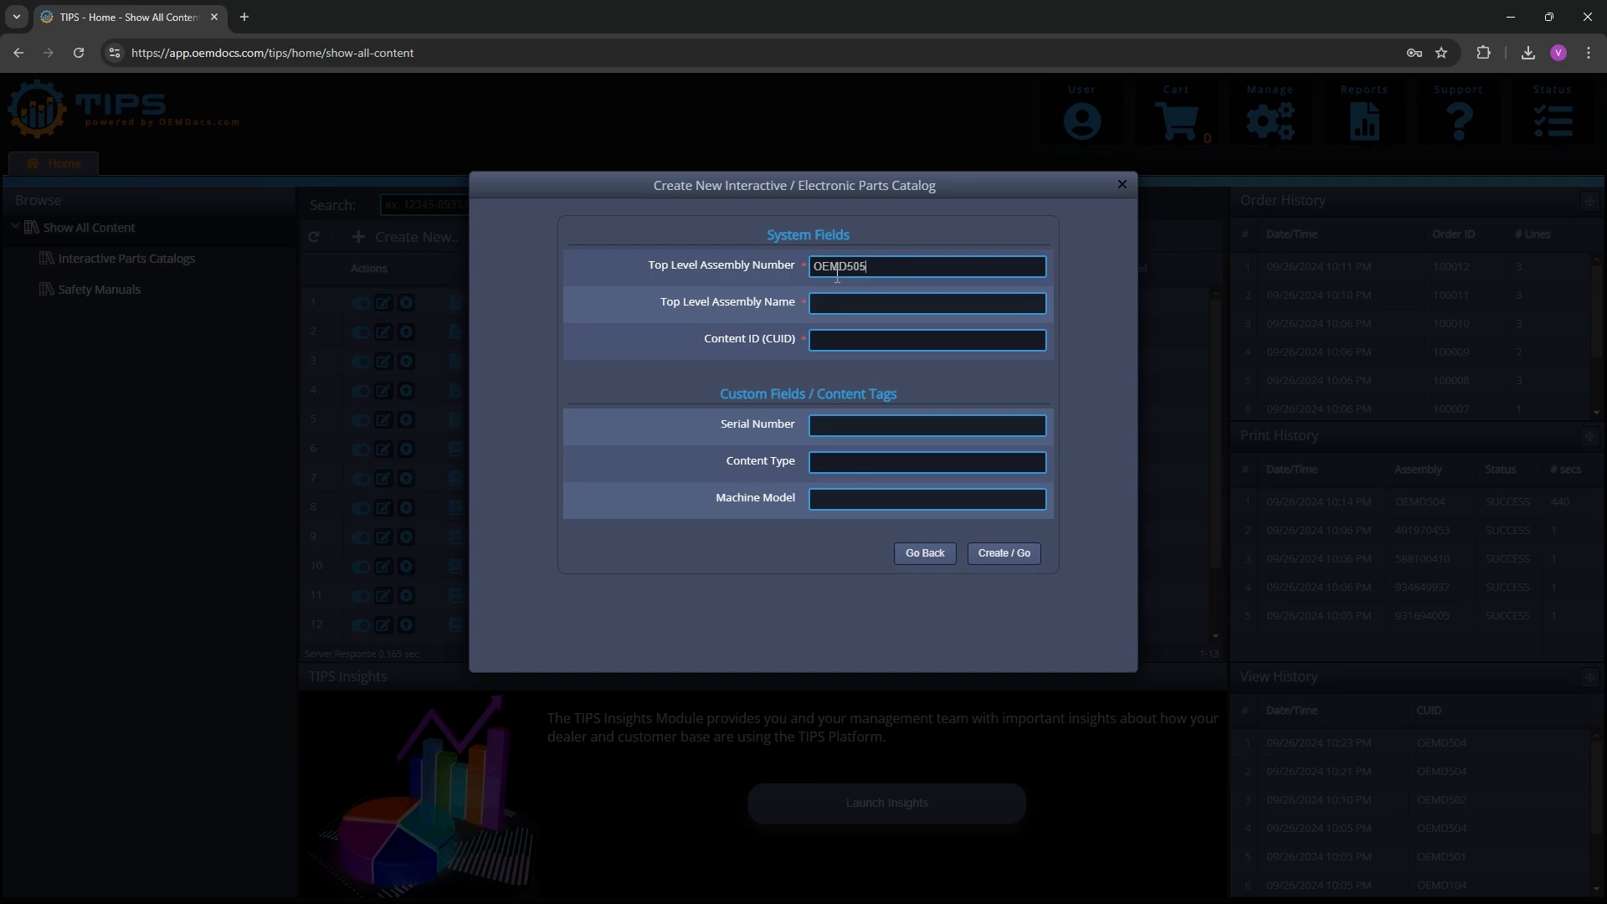
pyautogui.write('Commercial Brinstar')
pyautogui.press('Tab')
pyautogui.write('OEMD505')
# Set serial number OEMD505, content type Interactive Parts Catalogs and the machine model, and create the catalog
pyautogui.press('Tab')
pyautogui.write('OEMD505')
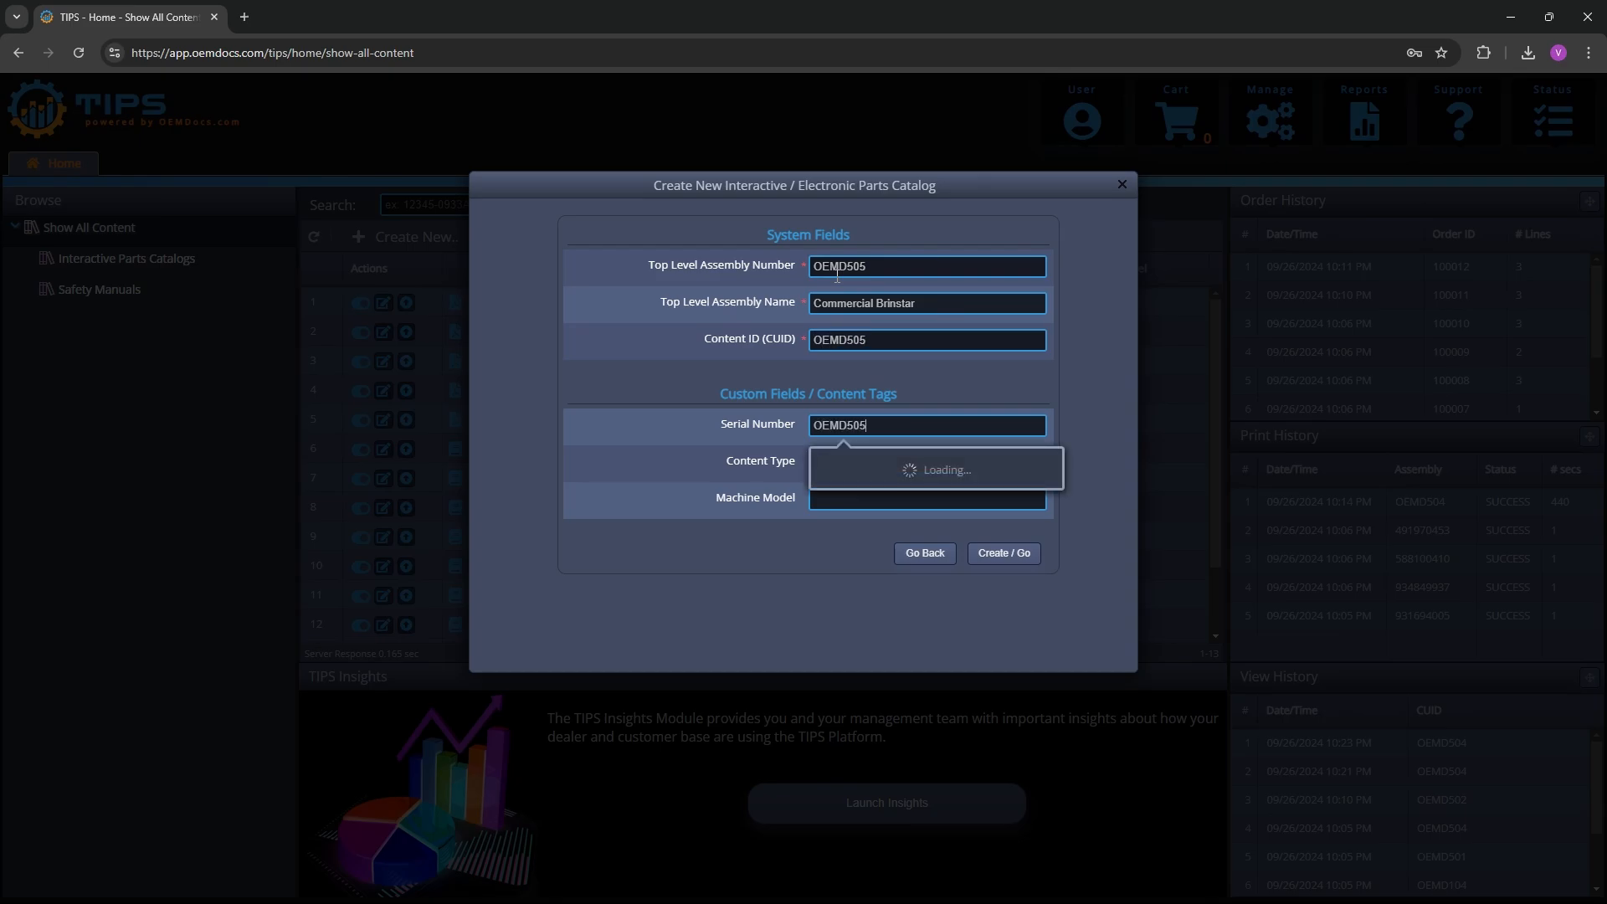
pyautogui.press('Tab')
pyautogui.write('i')
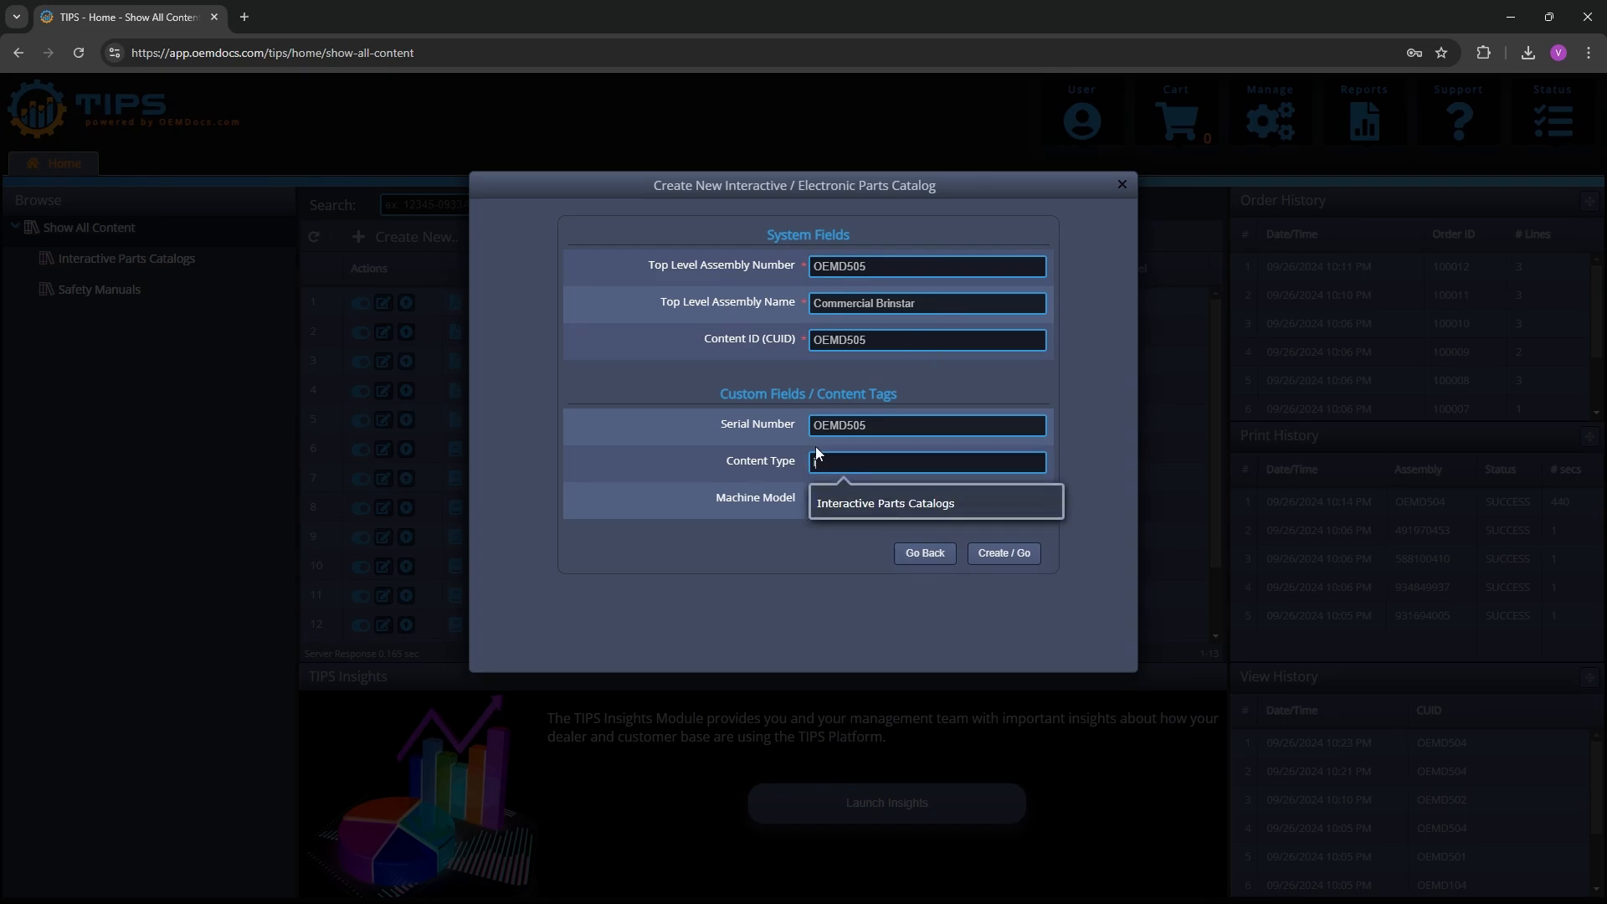
pyautogui.click(884, 504)
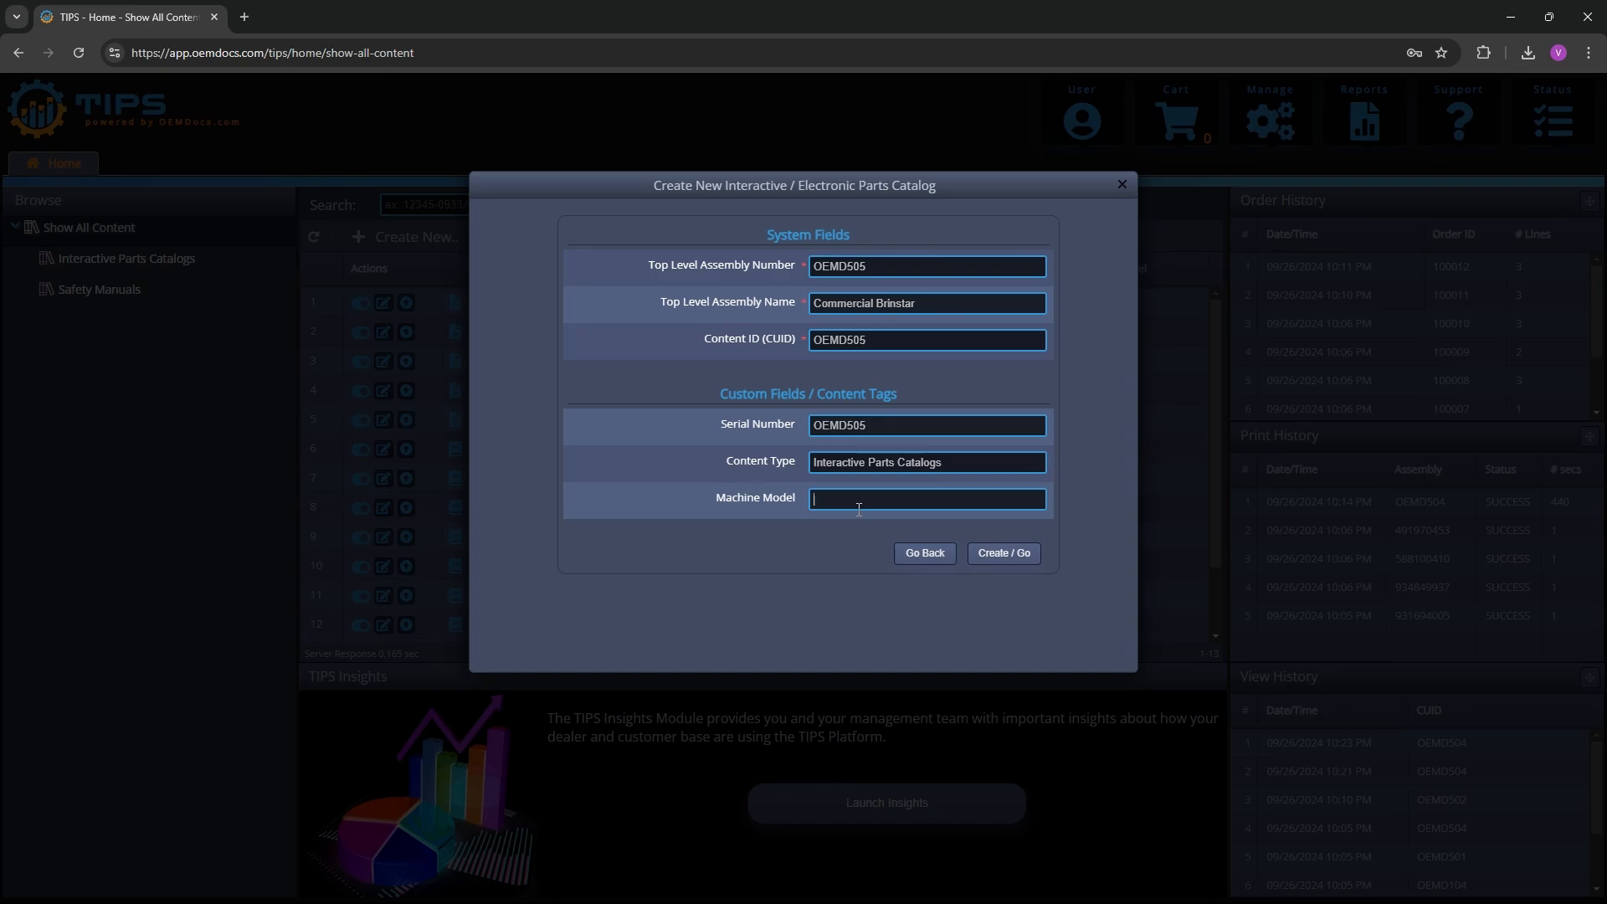
pyautogui.click(859, 500)
pyautogui.write('B')
pyautogui.click(1015, 551)
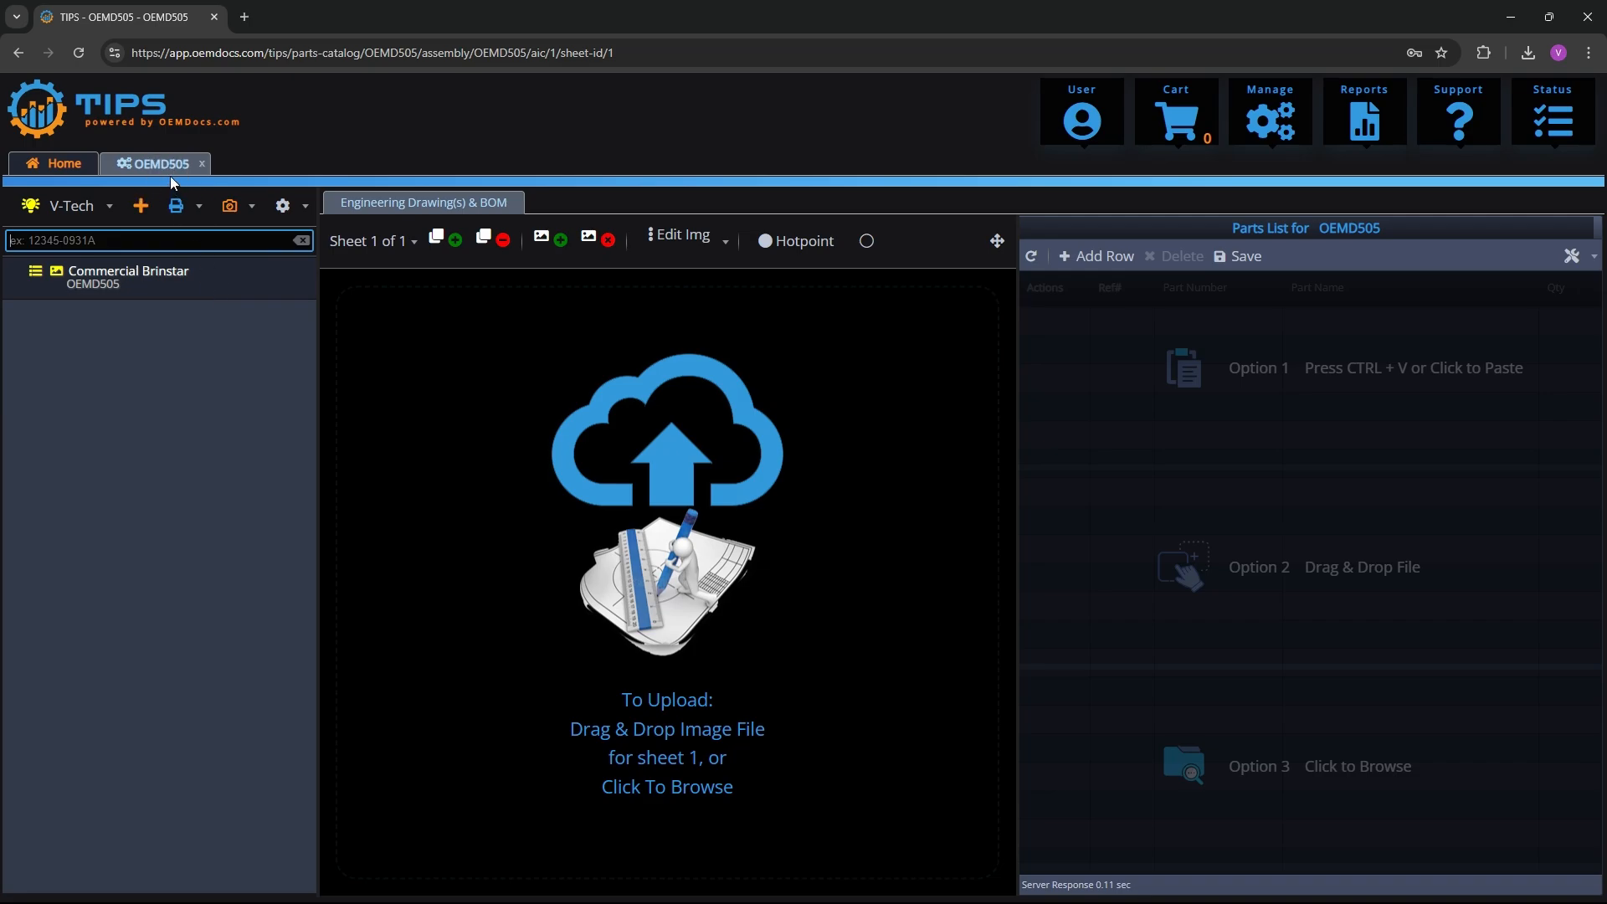
# Restore the browser from full screen and stretch the window vertically to leave free desktop space beside it
pyautogui.click(1551, 19)
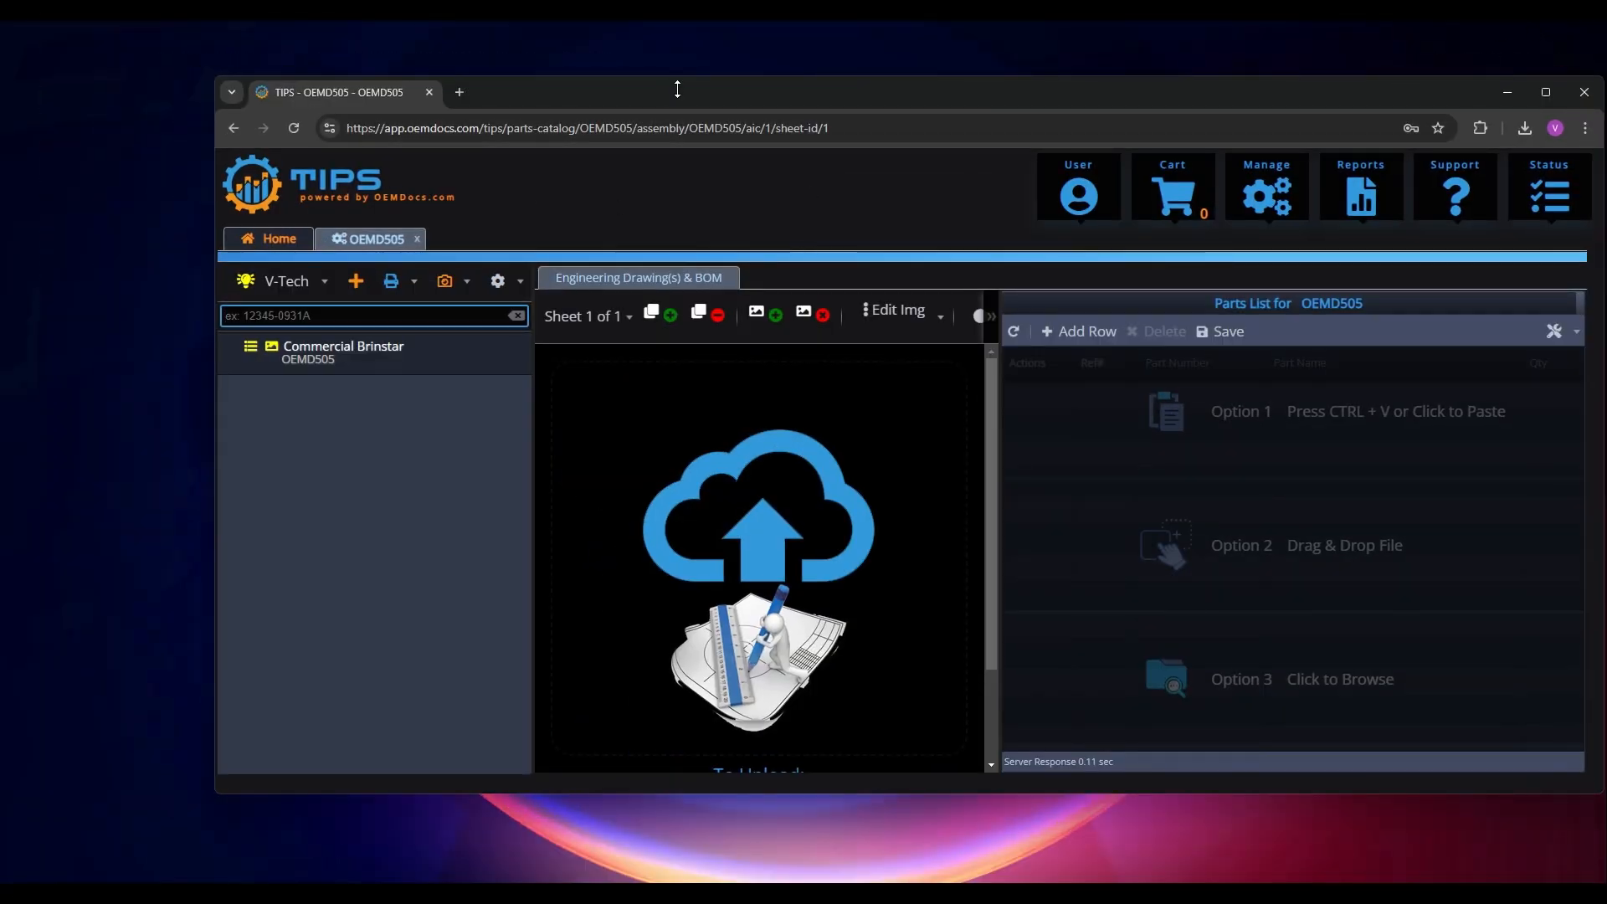
pyautogui.moveTo(672, 85); pyautogui.dragTo(675, 27)
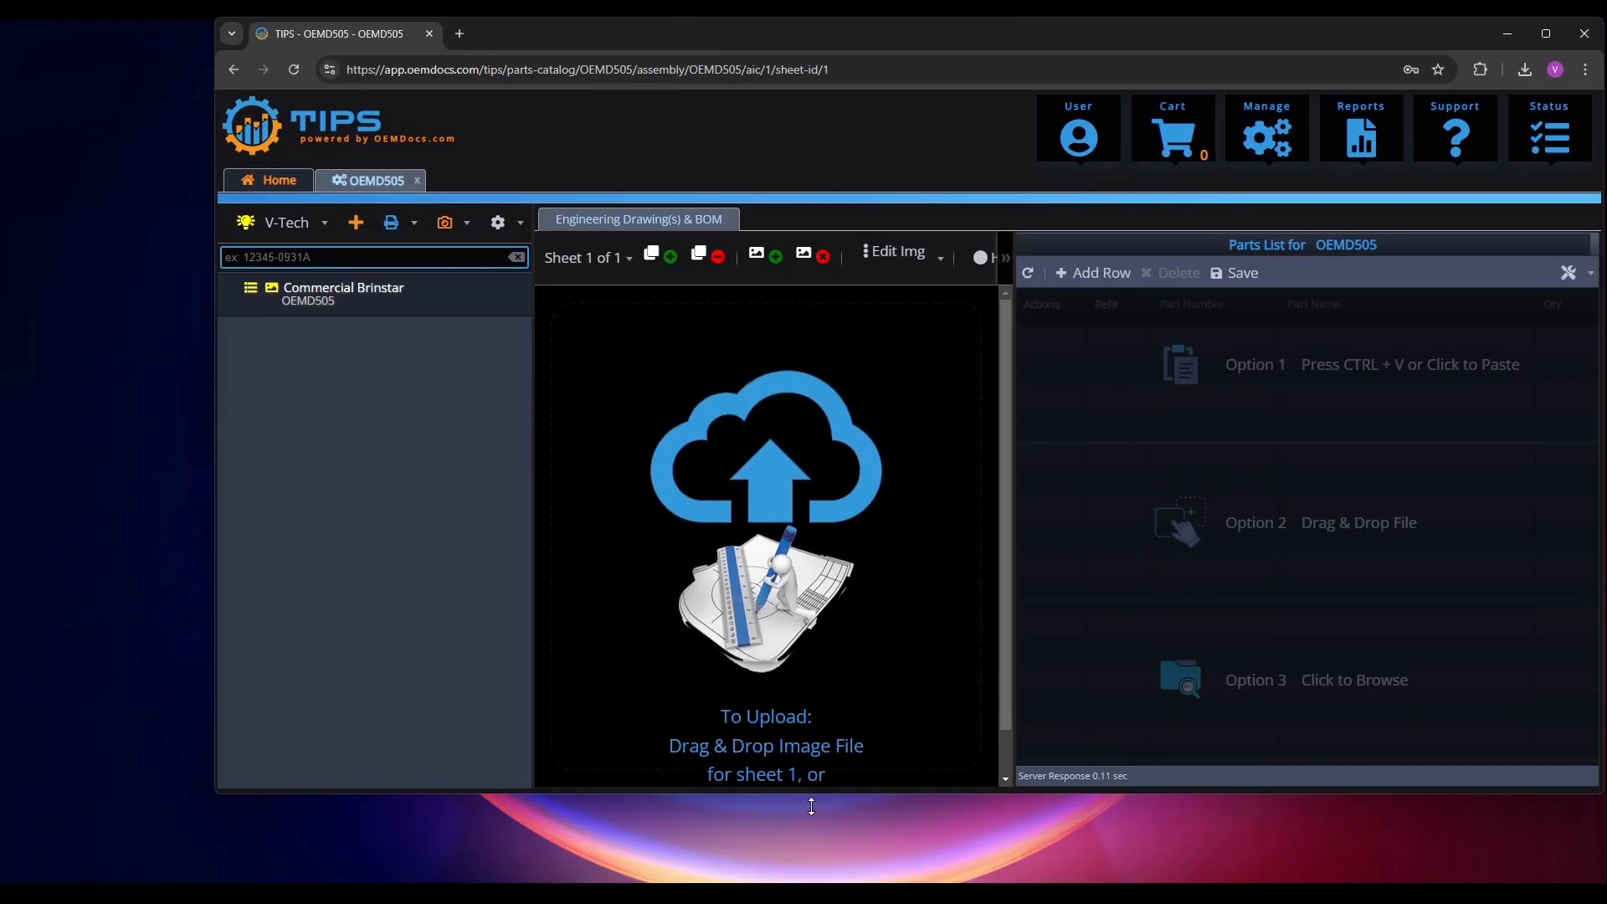
pyautogui.moveTo(811, 802); pyautogui.dragTo(809, 891)
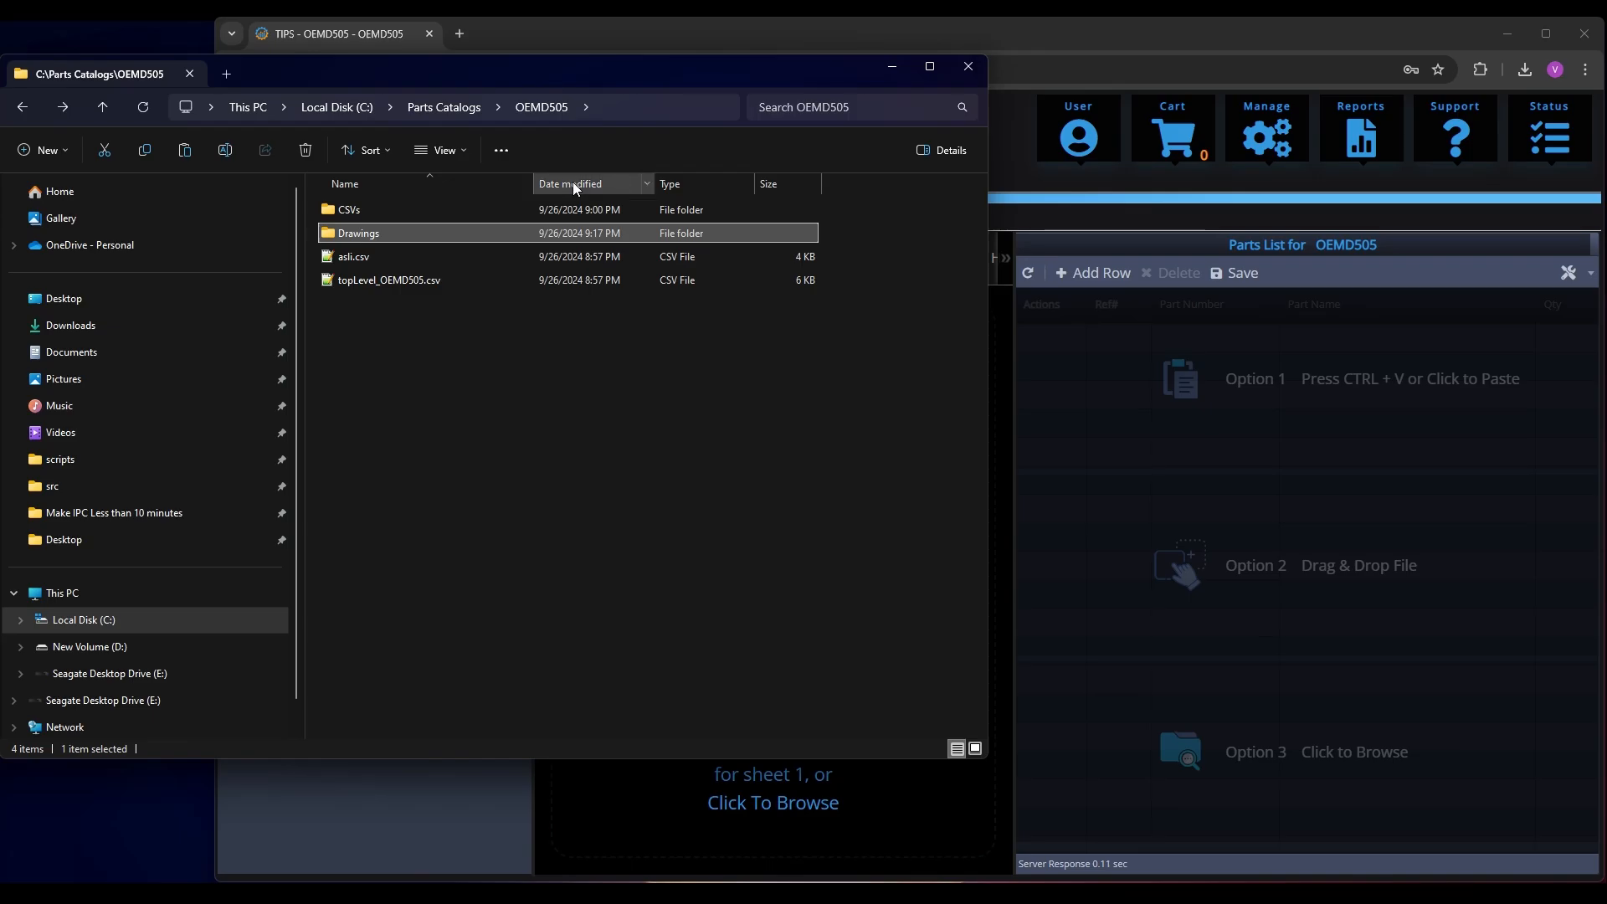
# Open 102774796.csv from the CSVs folder of OEMD505 in Notepad++ to examine its parts list format, and minimize the editor
pyautogui.doubleClick(361, 210)
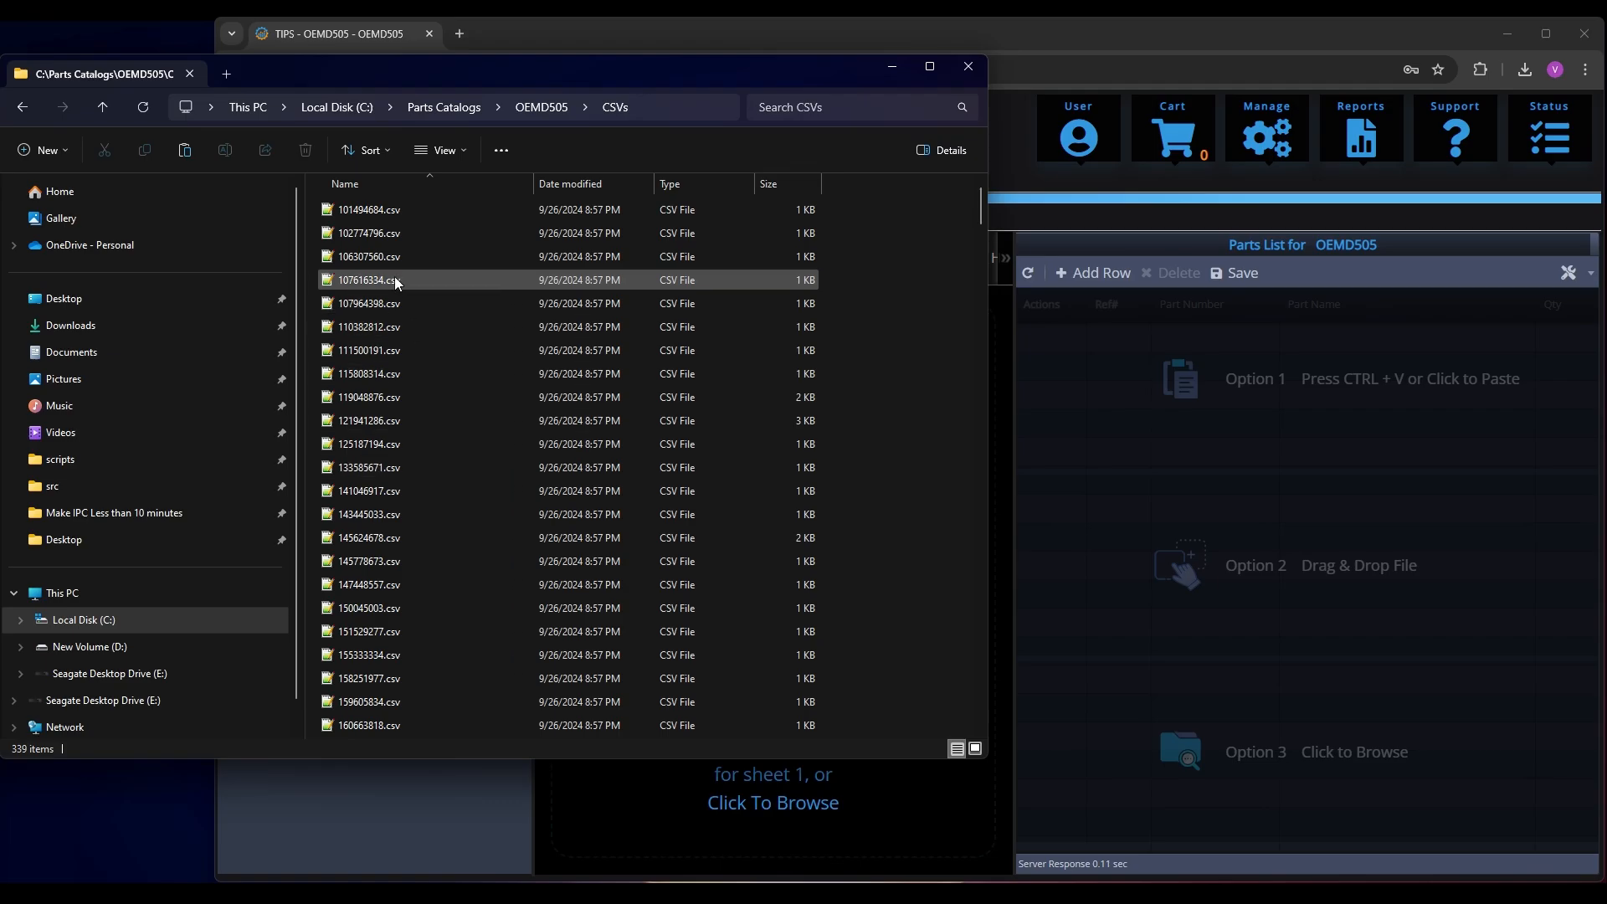
pyautogui.rightClick(374, 233)
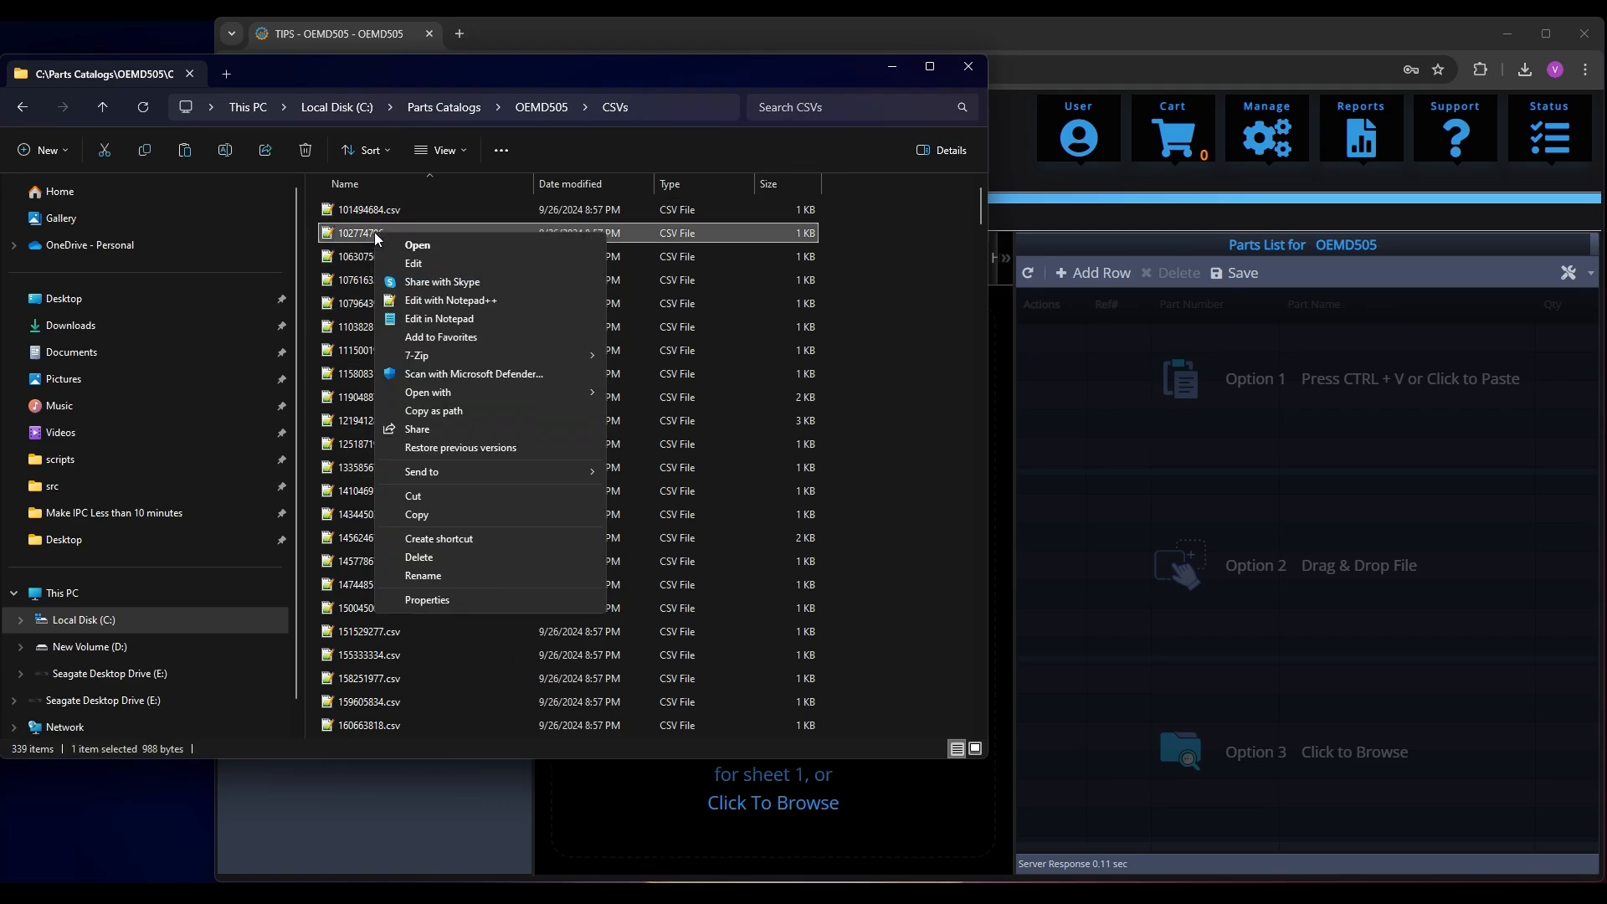
pyautogui.click(499, 317)
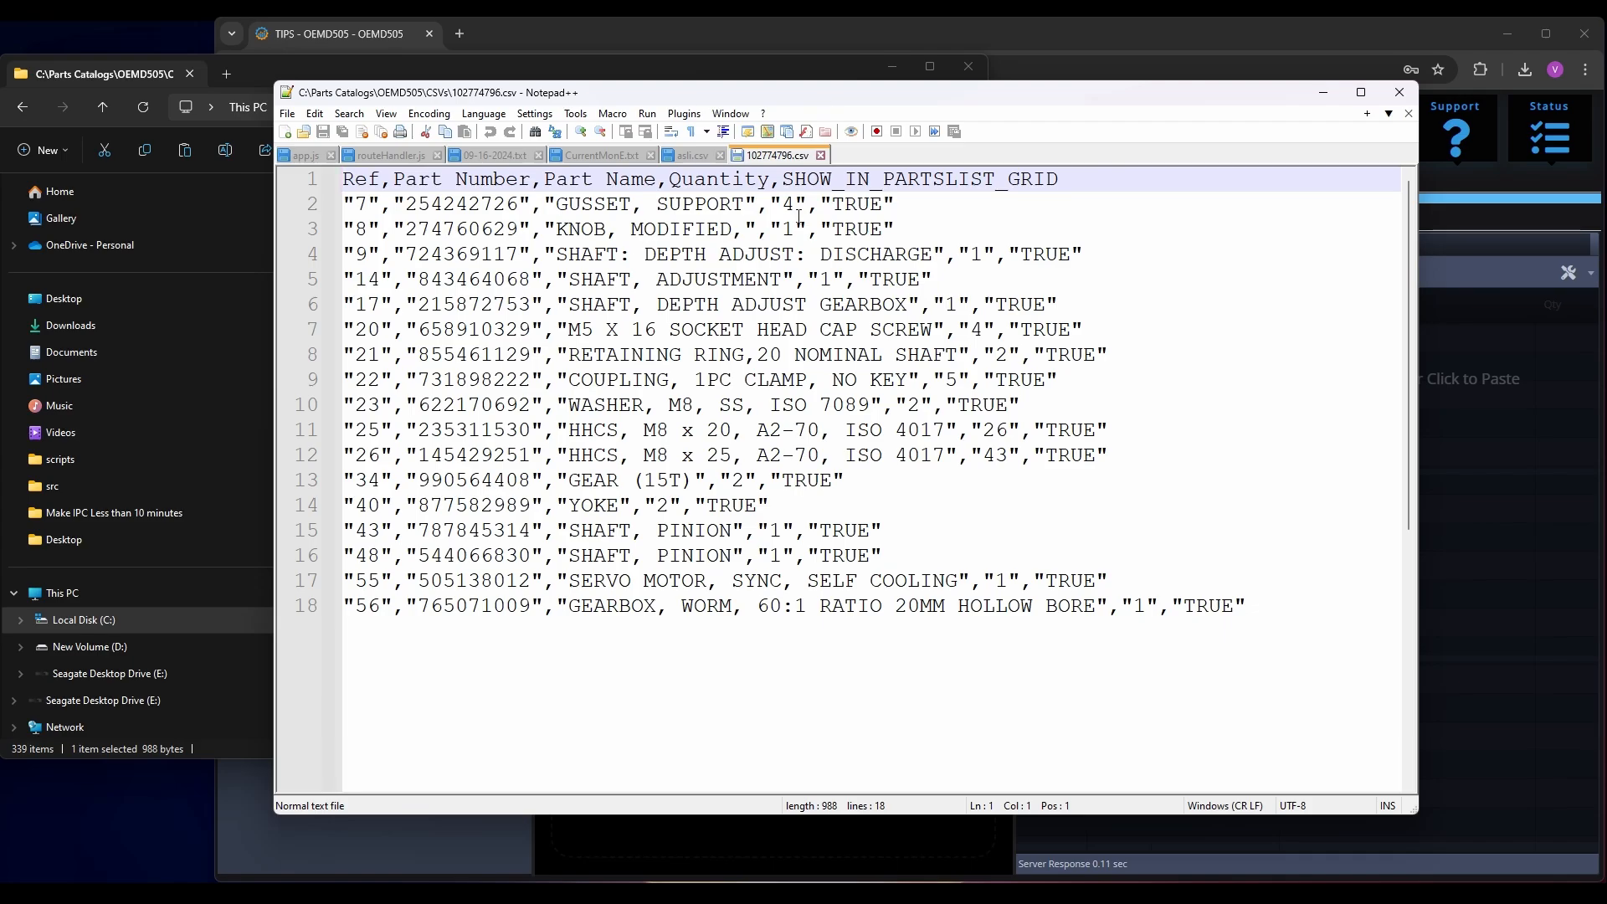
pyautogui.click(1324, 93)
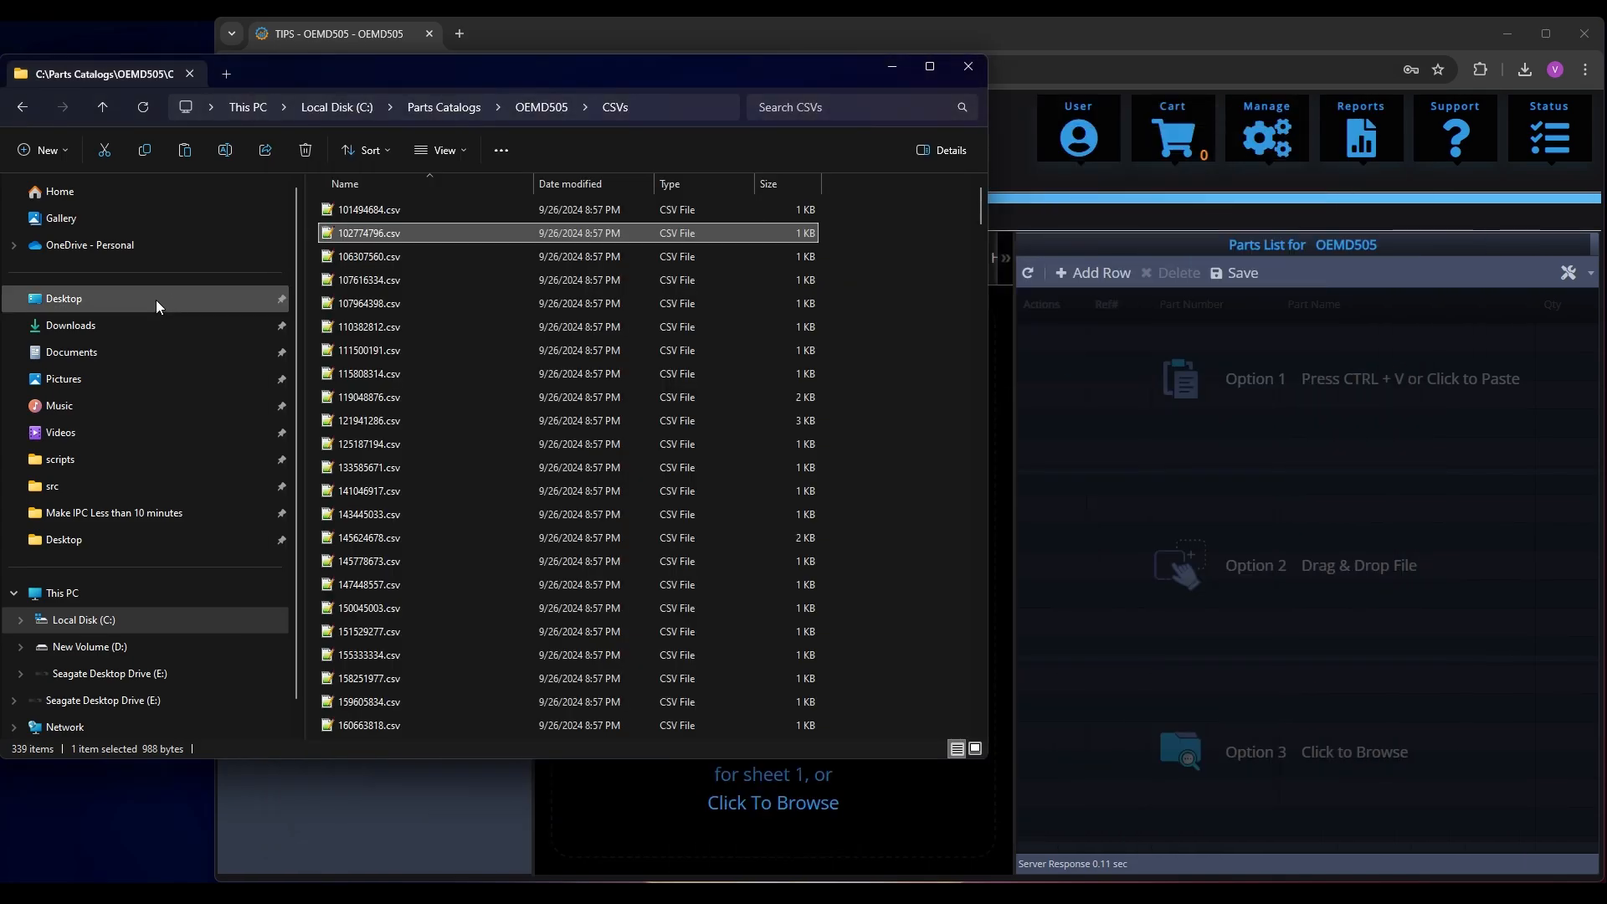
# Preview the drawing 107964398.png from the Drawings folder of OEMD505 and close the preview
pyautogui.click(544, 110)
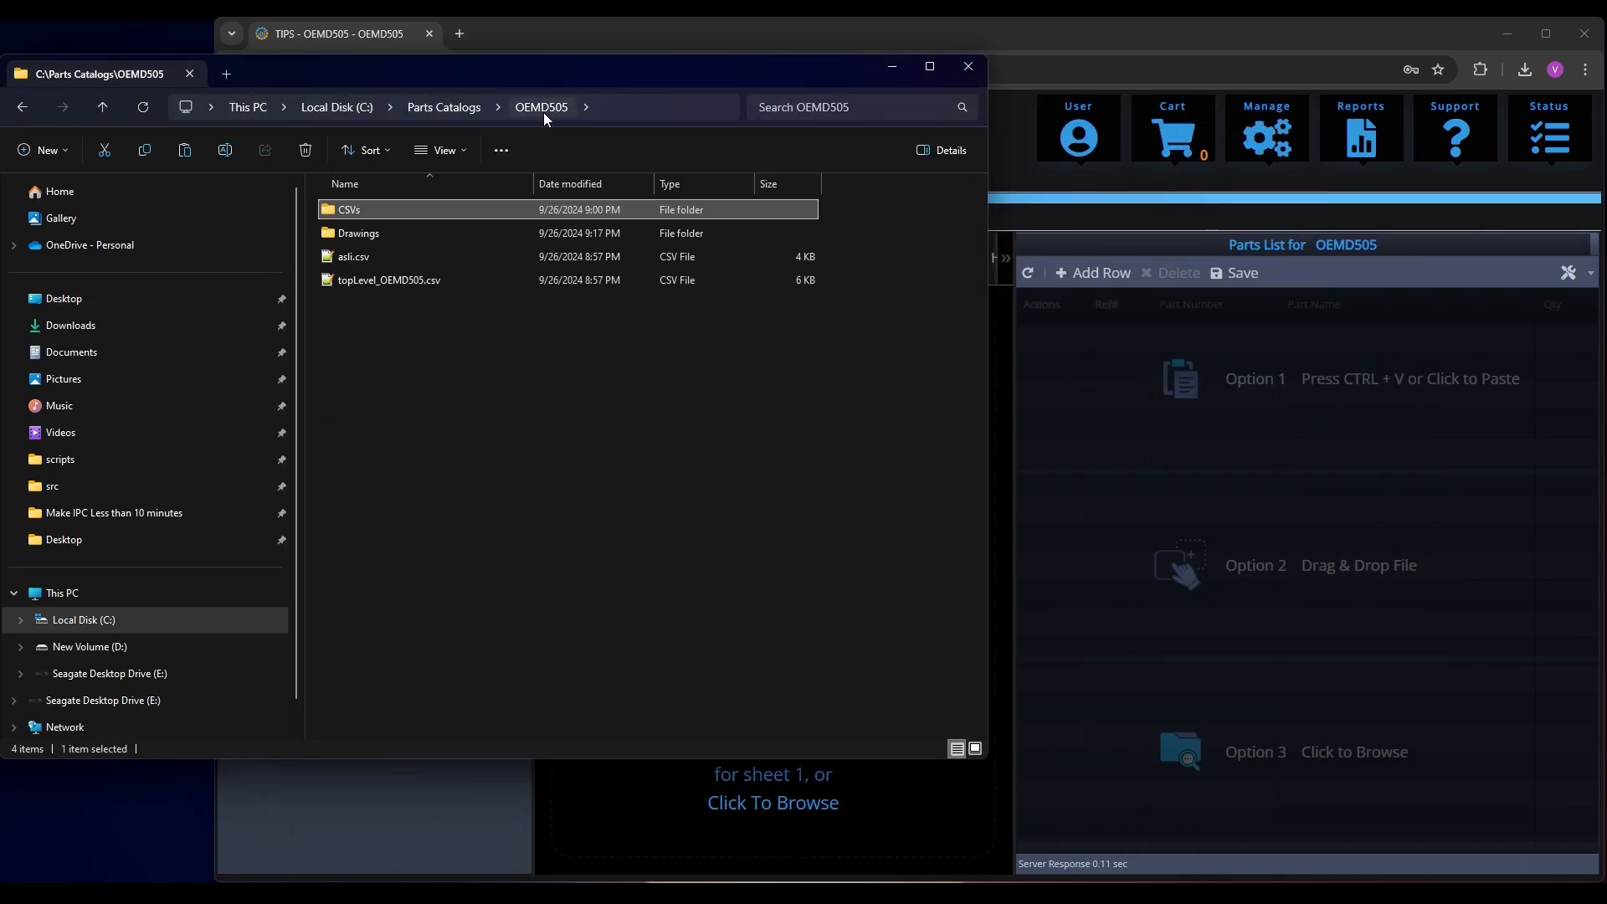
pyautogui.doubleClick(350, 235)
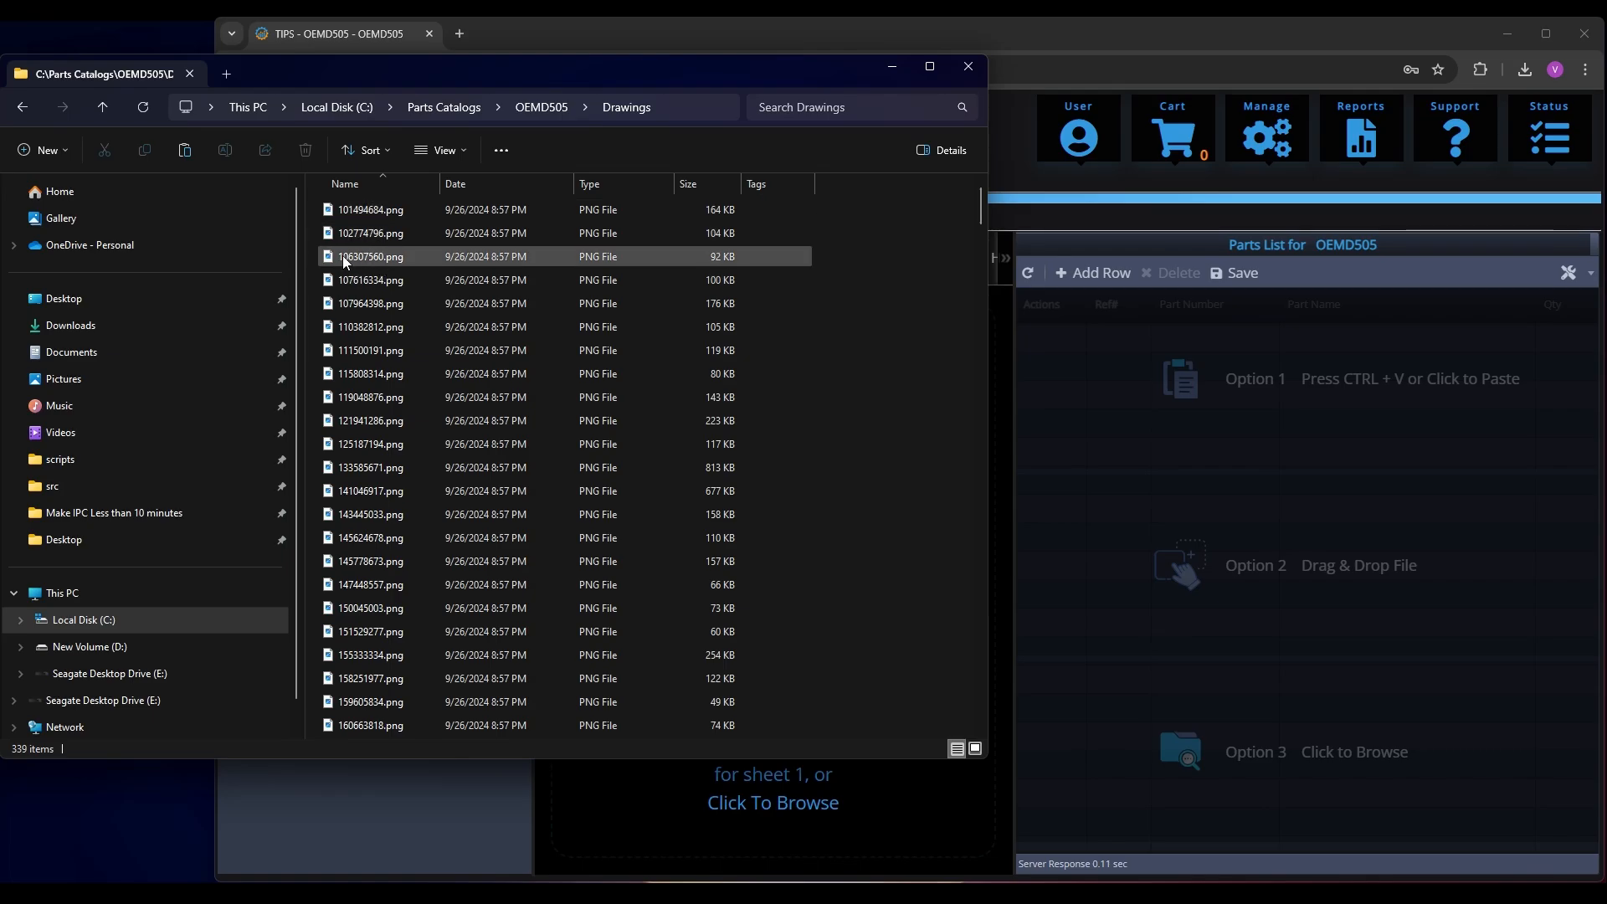
pyautogui.doubleClick(368, 306)
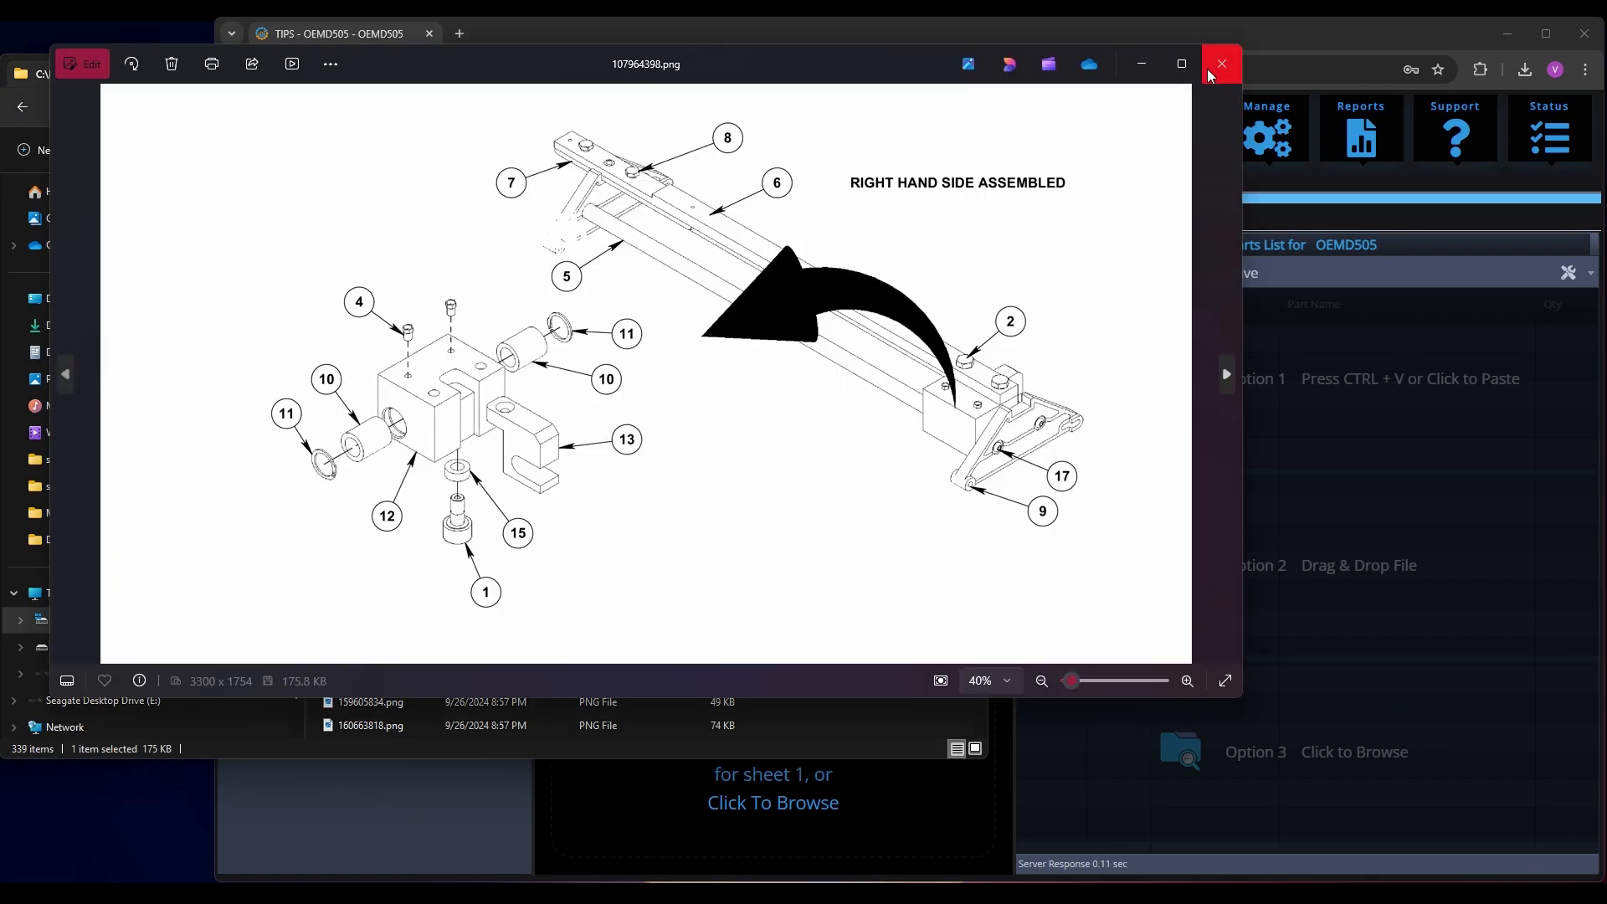
pyautogui.click(1219, 70)
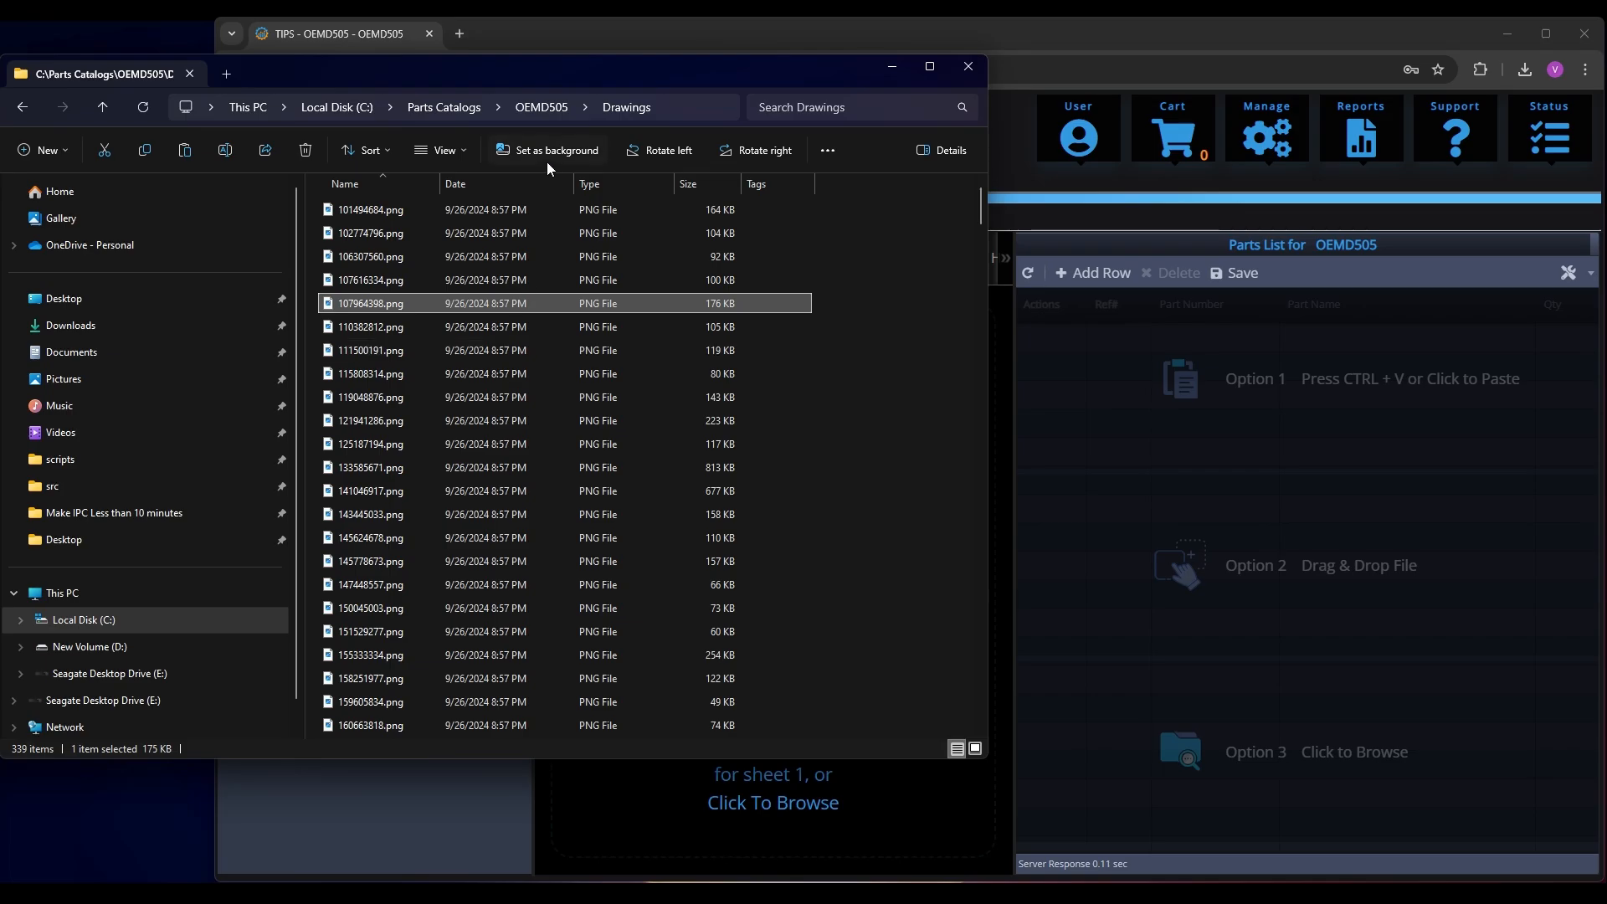
# Return to the OEMD505 folder, select topLevel_OEMD505.csv and fit the file window as a narrow, tall strip beside the widened browser
pyautogui.click(537, 109)
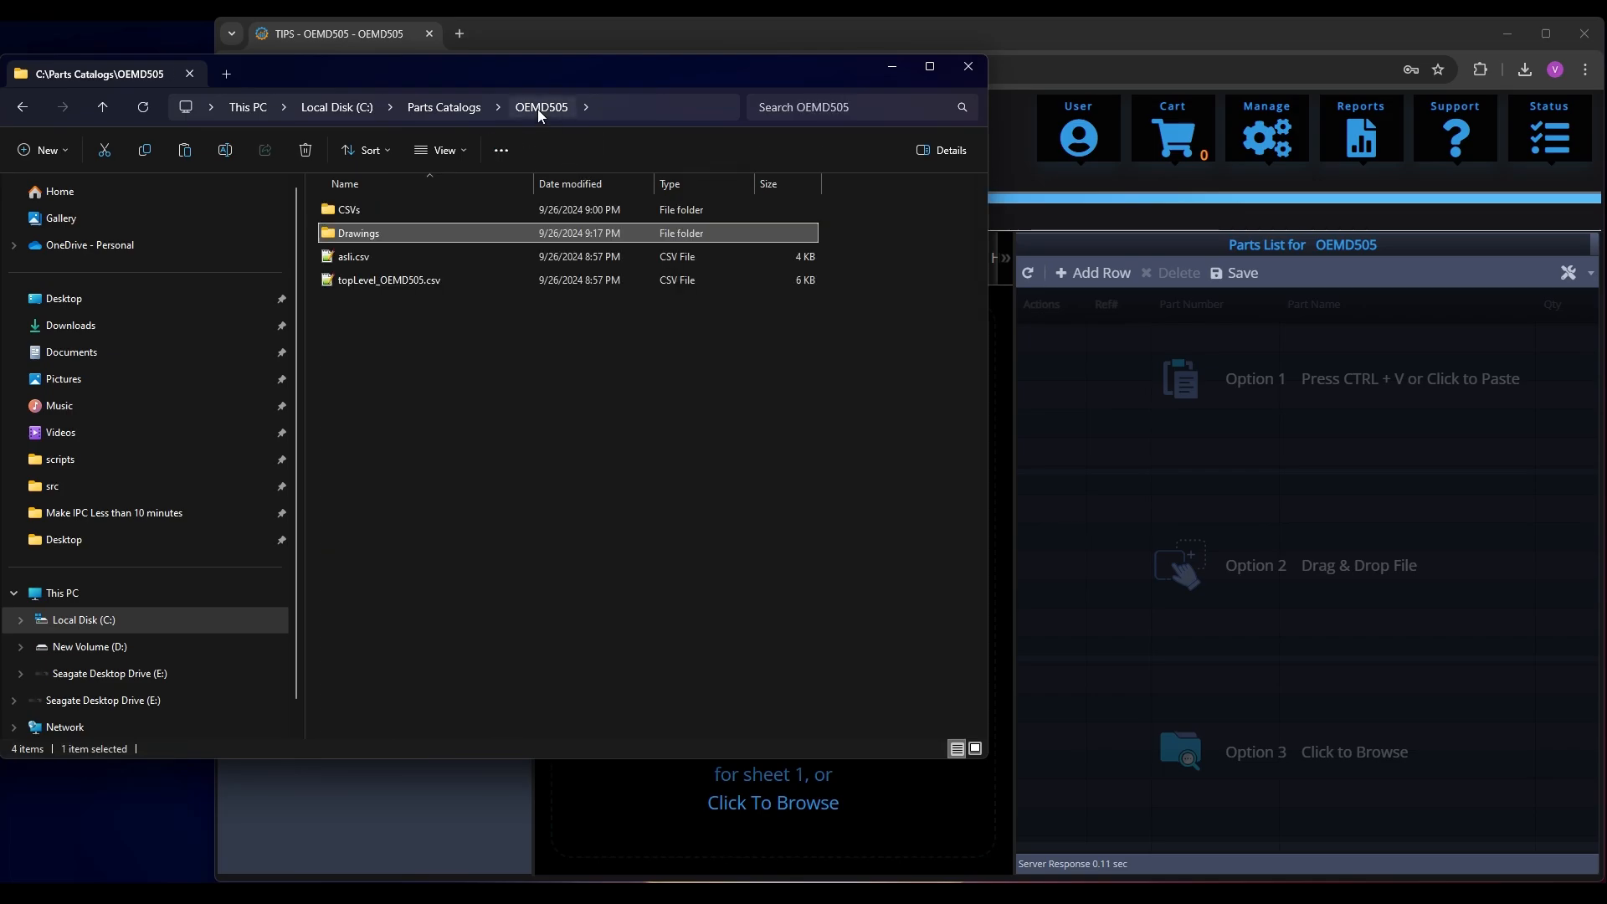
pyautogui.click(384, 279)
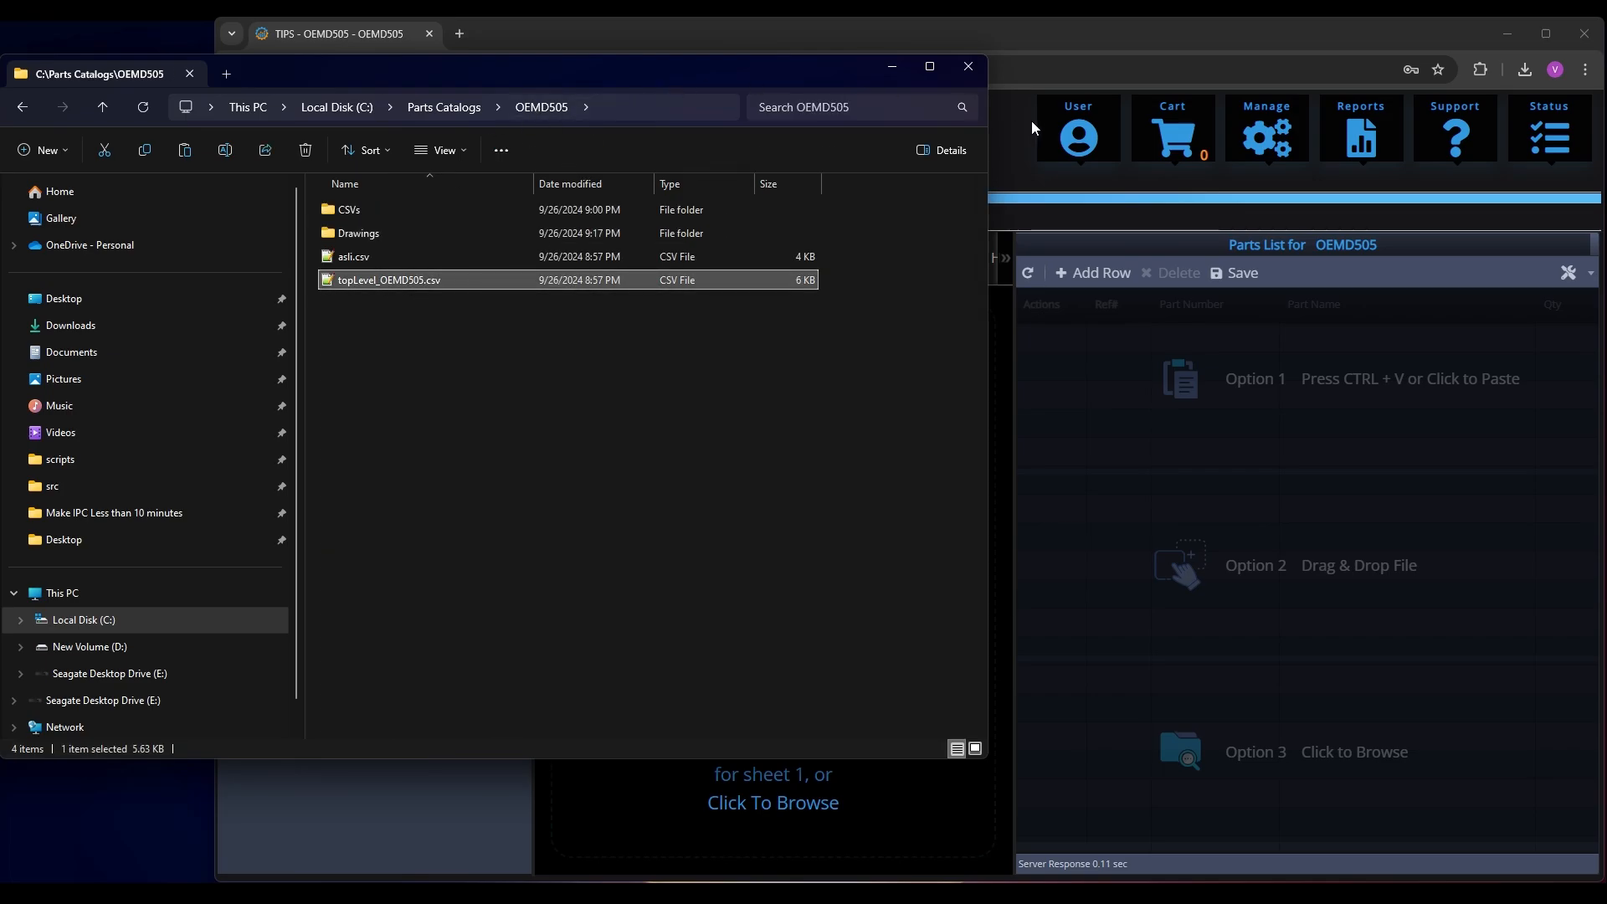
pyautogui.moveTo(987, 206); pyautogui.dragTo(210, 226)
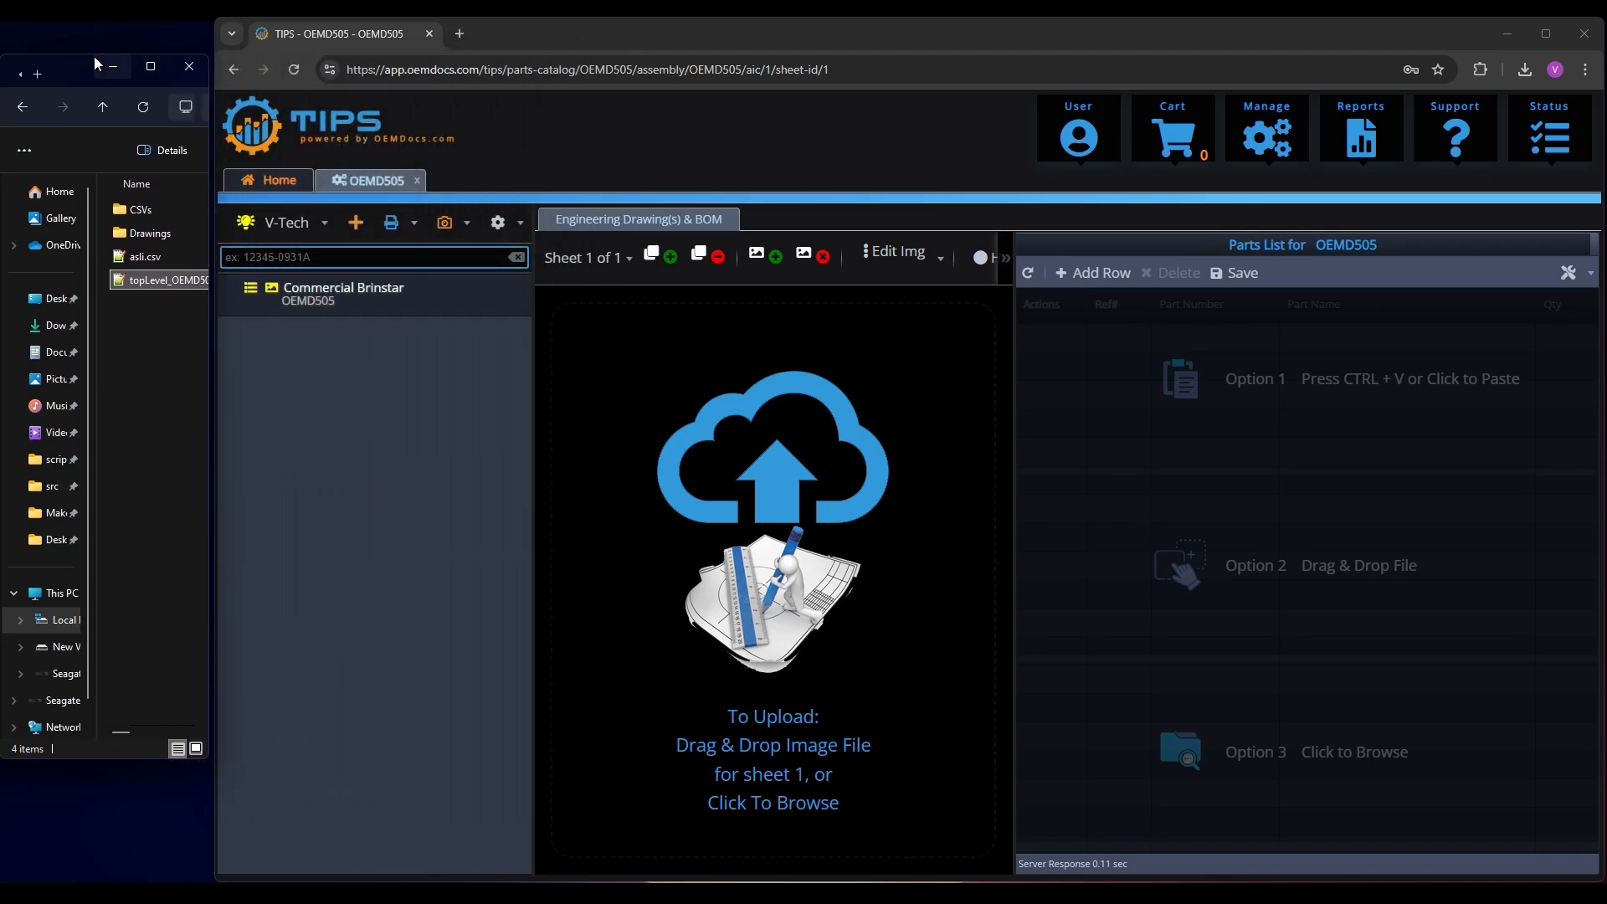
pyautogui.moveTo(97, 55); pyautogui.dragTo(99, 23)
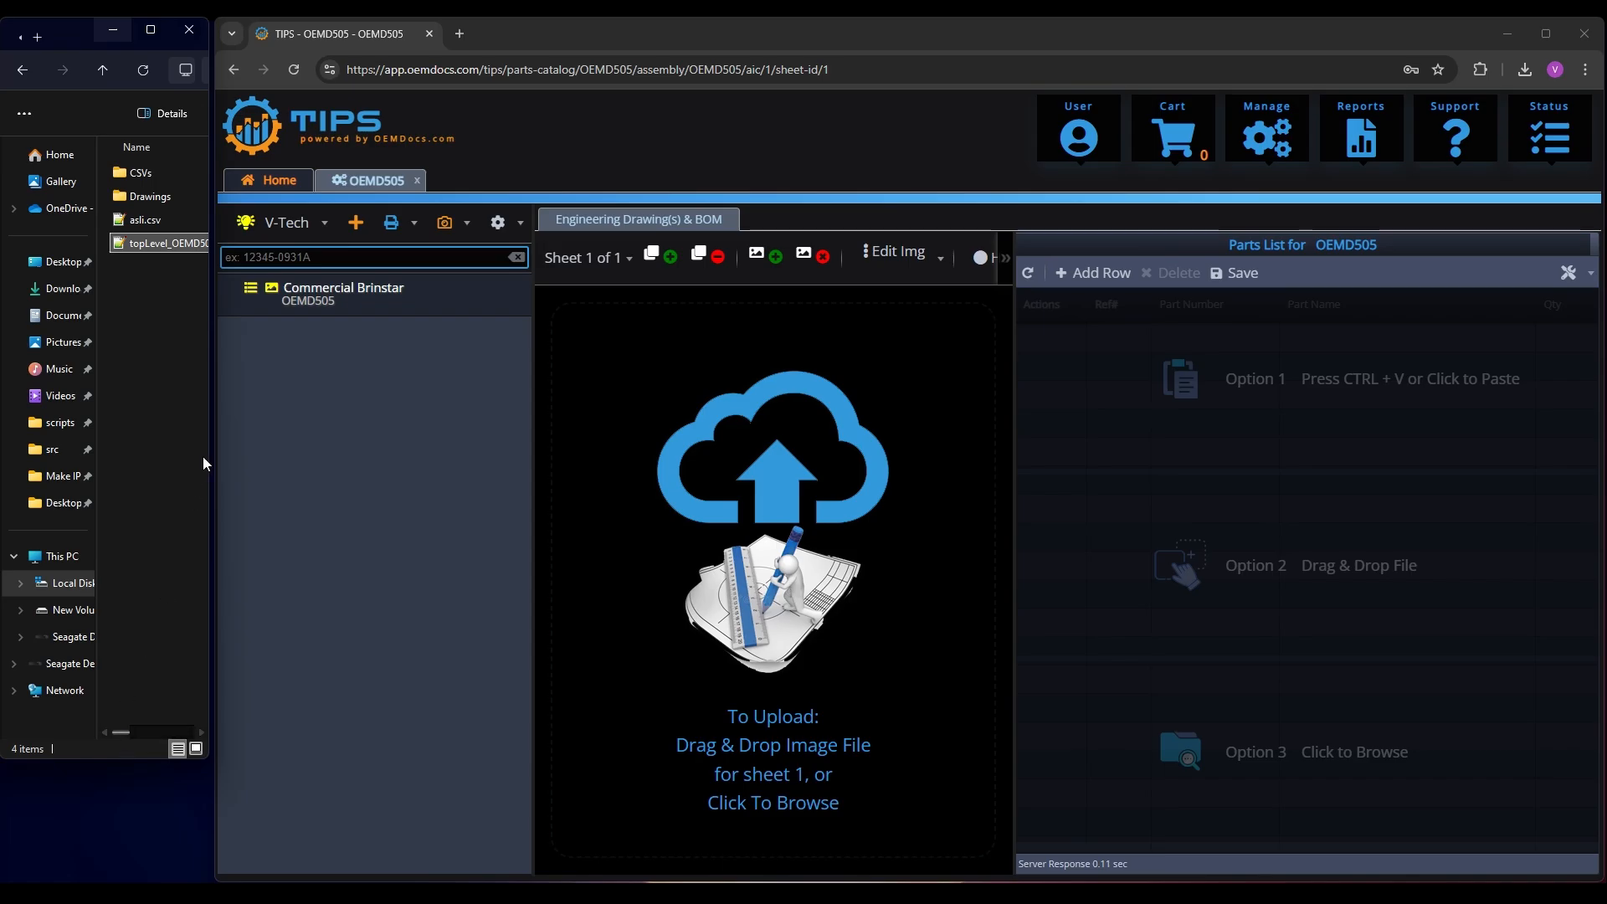
pyautogui.moveTo(208, 450); pyautogui.dragTo(156, 450)
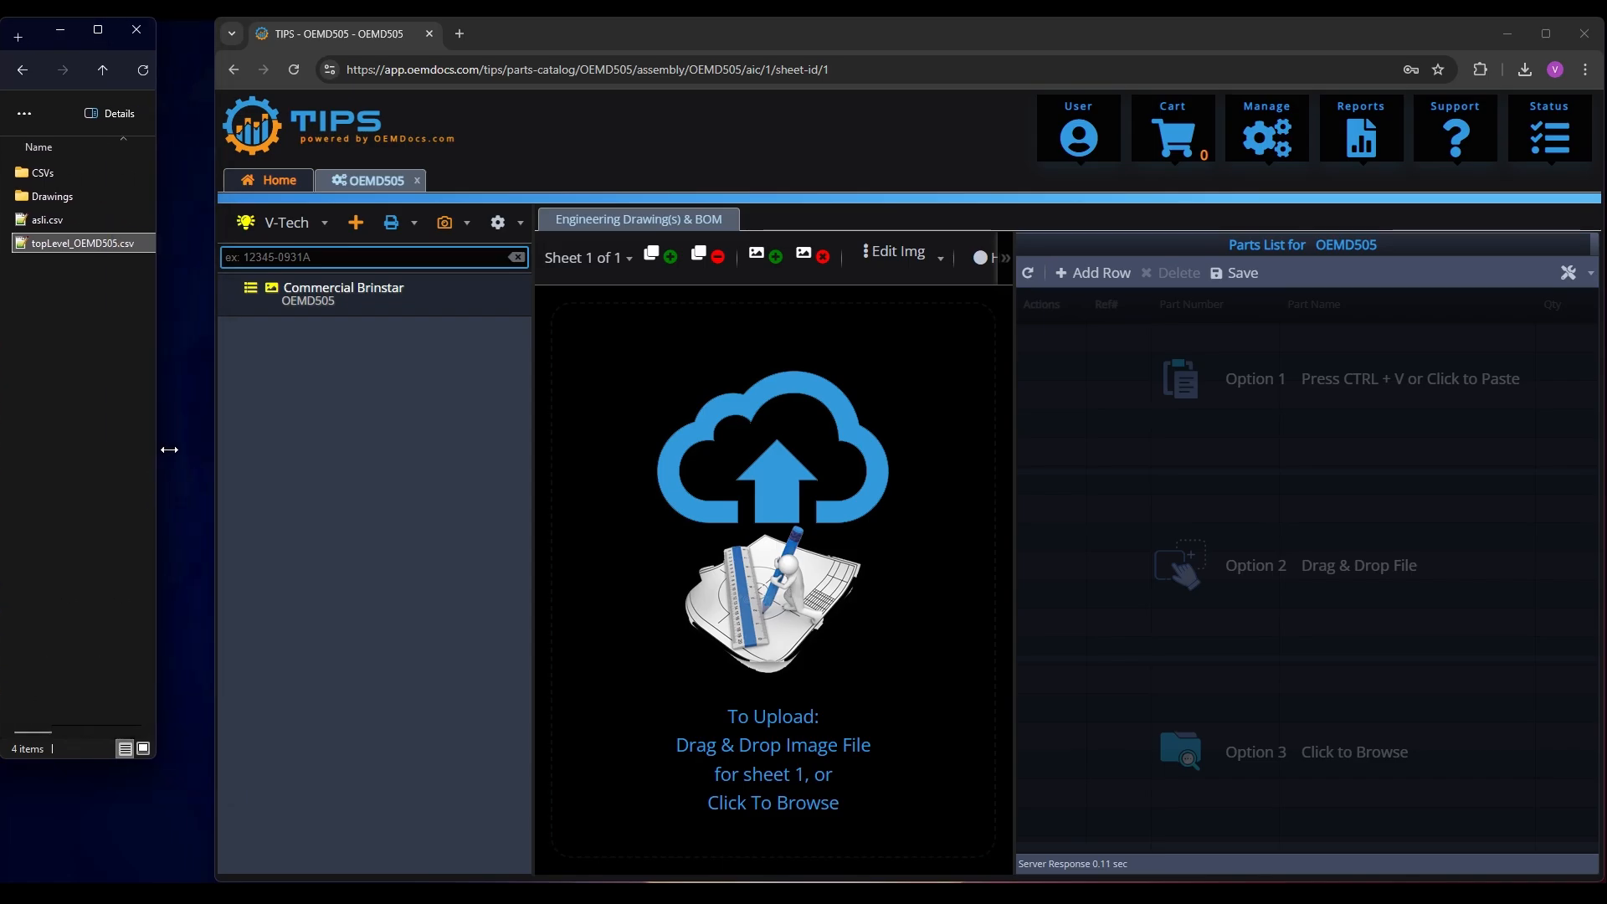
pyautogui.moveTo(217, 405); pyautogui.dragTo(161, 398)
pyautogui.moveTo(67, 758); pyautogui.dragTo(67, 884)
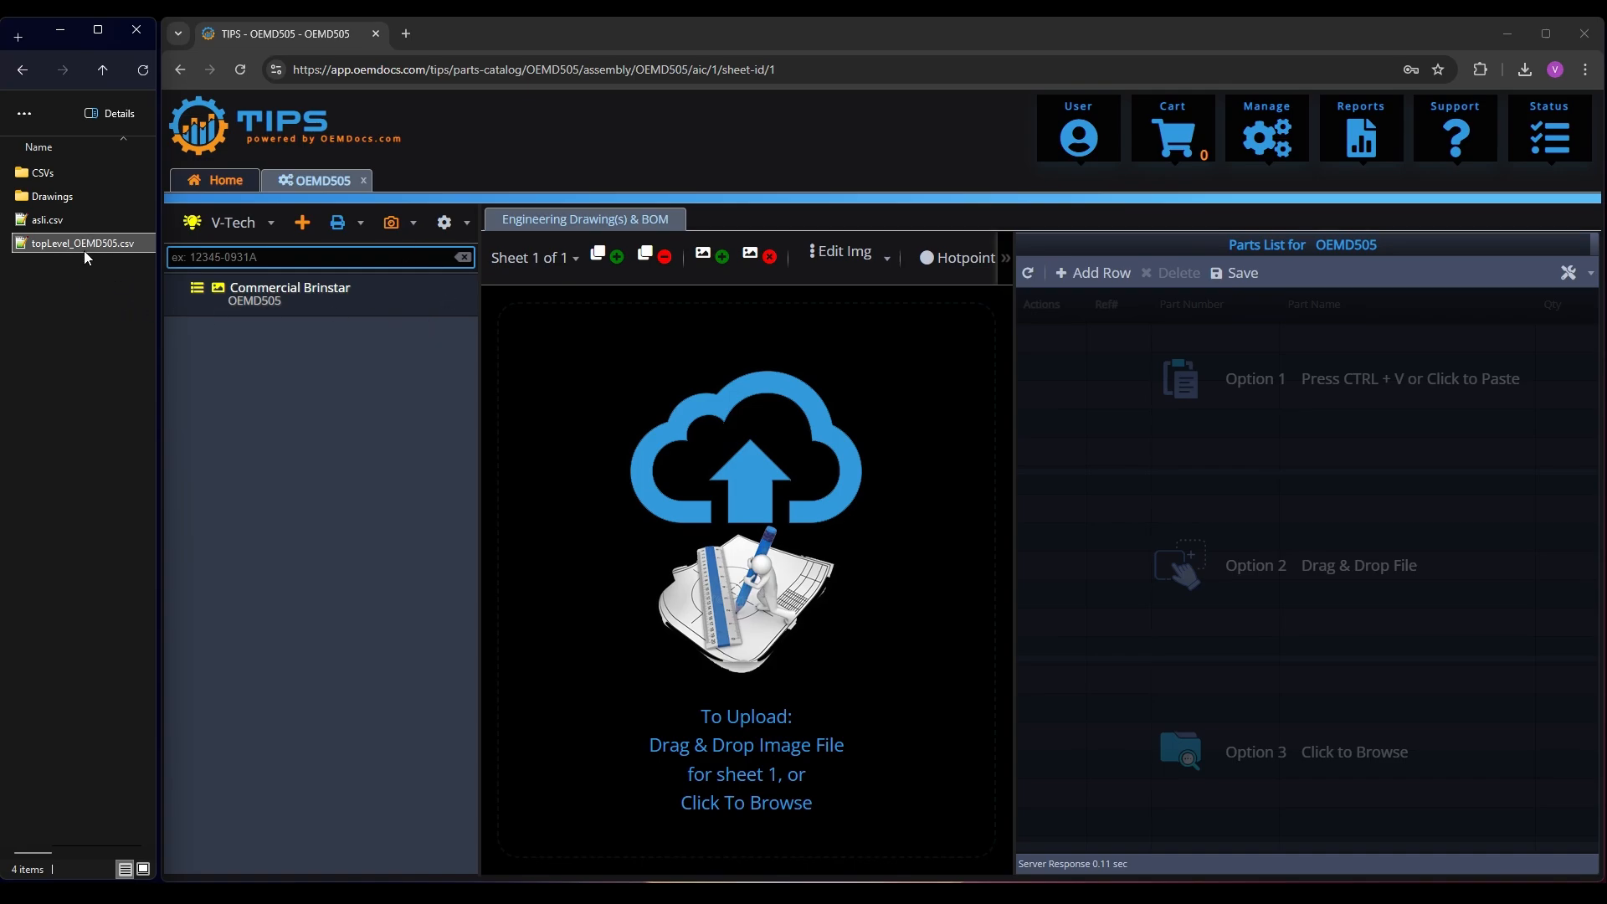
# Import topLevel_OEMD505.csv as the parts list of the Commercial Brinstar assembly with the default import settings
pyautogui.moveTo(94, 241); pyautogui.dragTo(1311, 474)
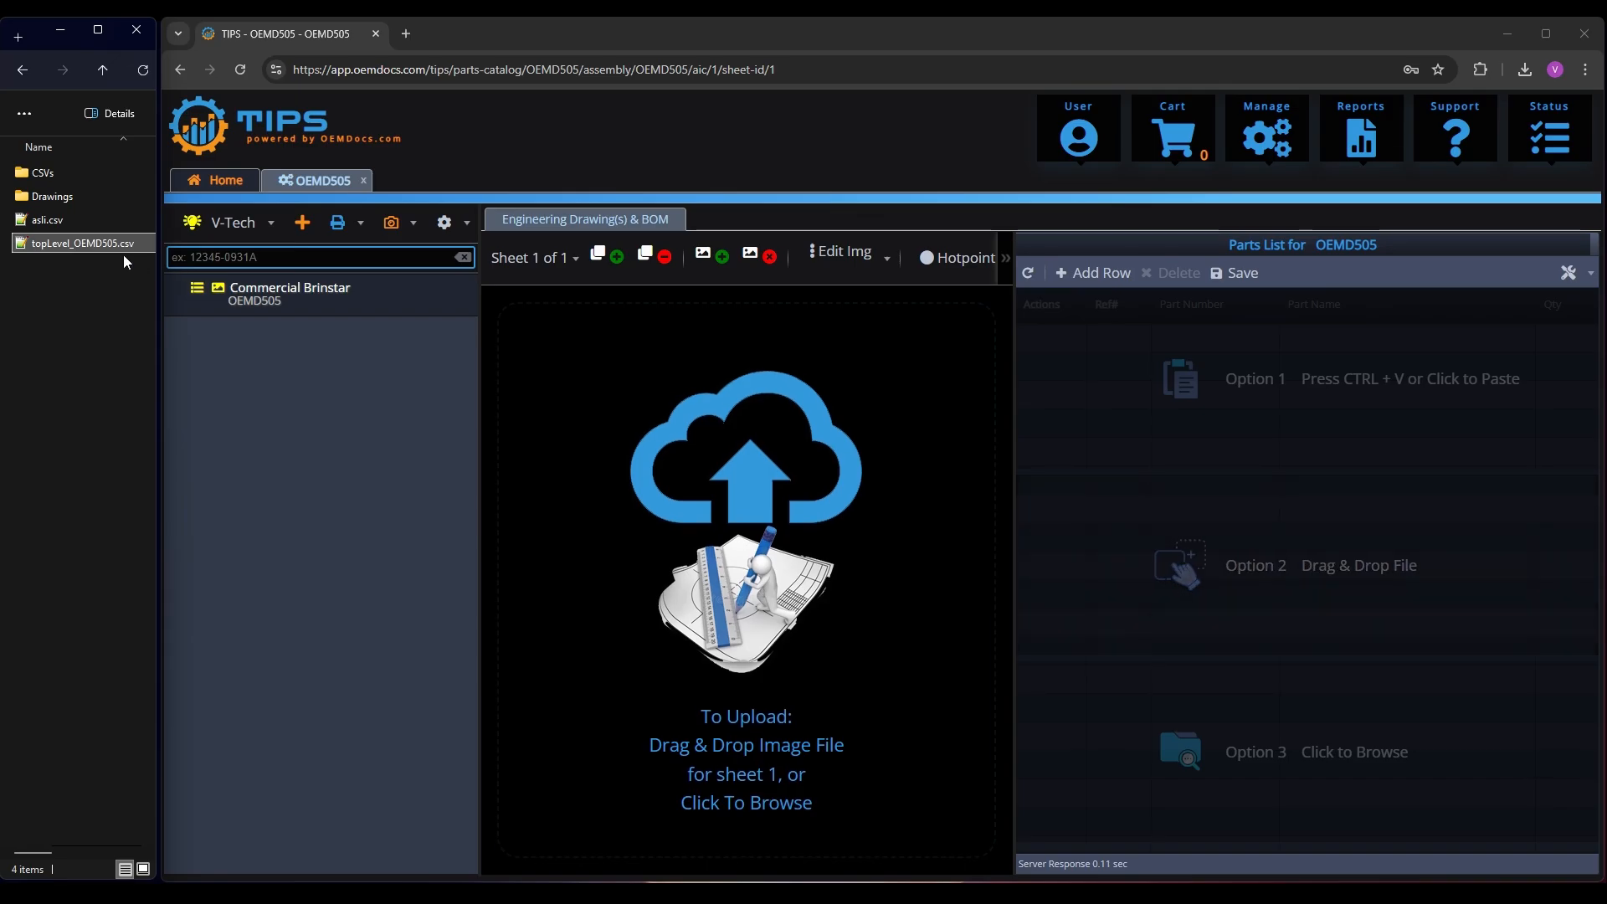
pyautogui.moveTo(63, 249); pyautogui.dragTo(1280, 561)
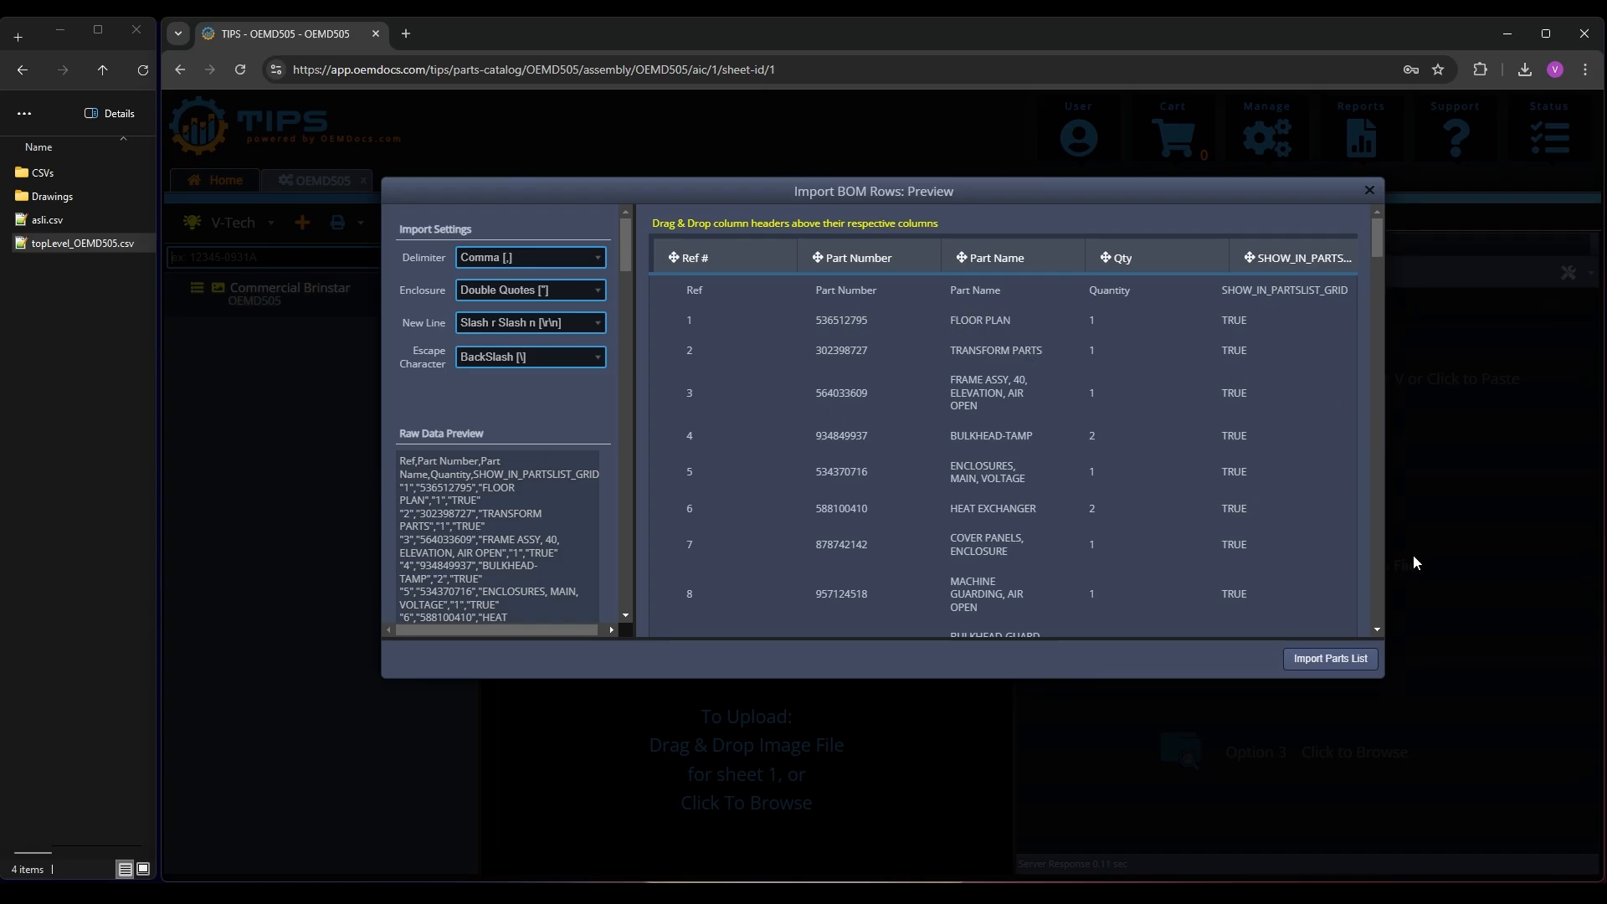
pyautogui.click(1328, 659)
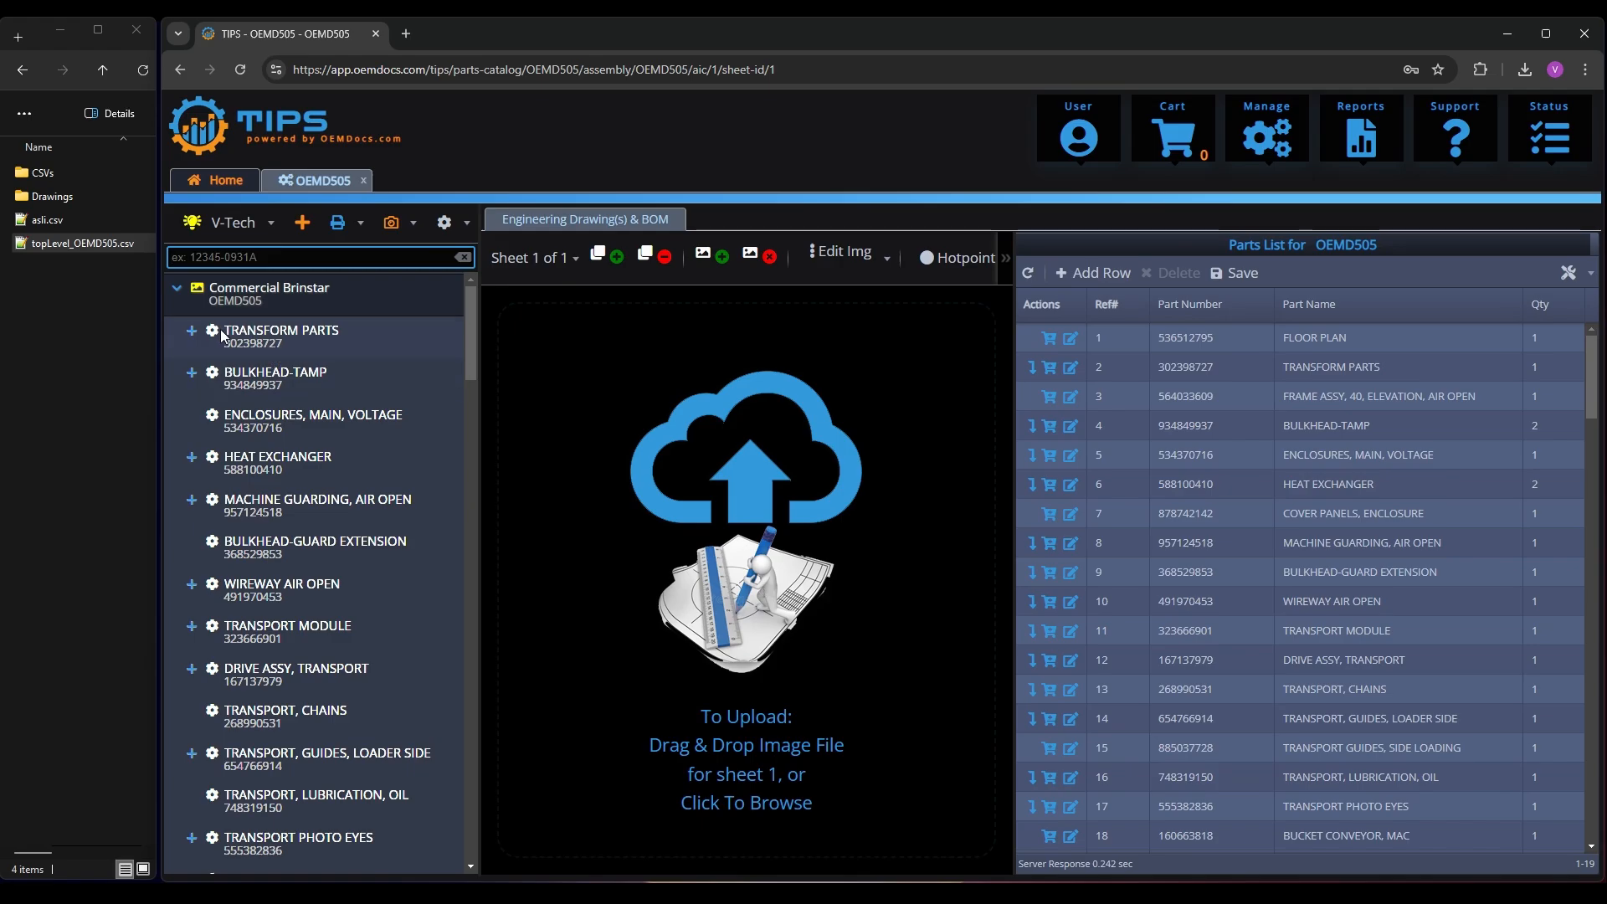
# Examine the drawings and parts lists of the TRANSFORM PARTS assembly and its TAG MOUNTING subassembly under Sheet 3
pyautogui.click(273, 341)
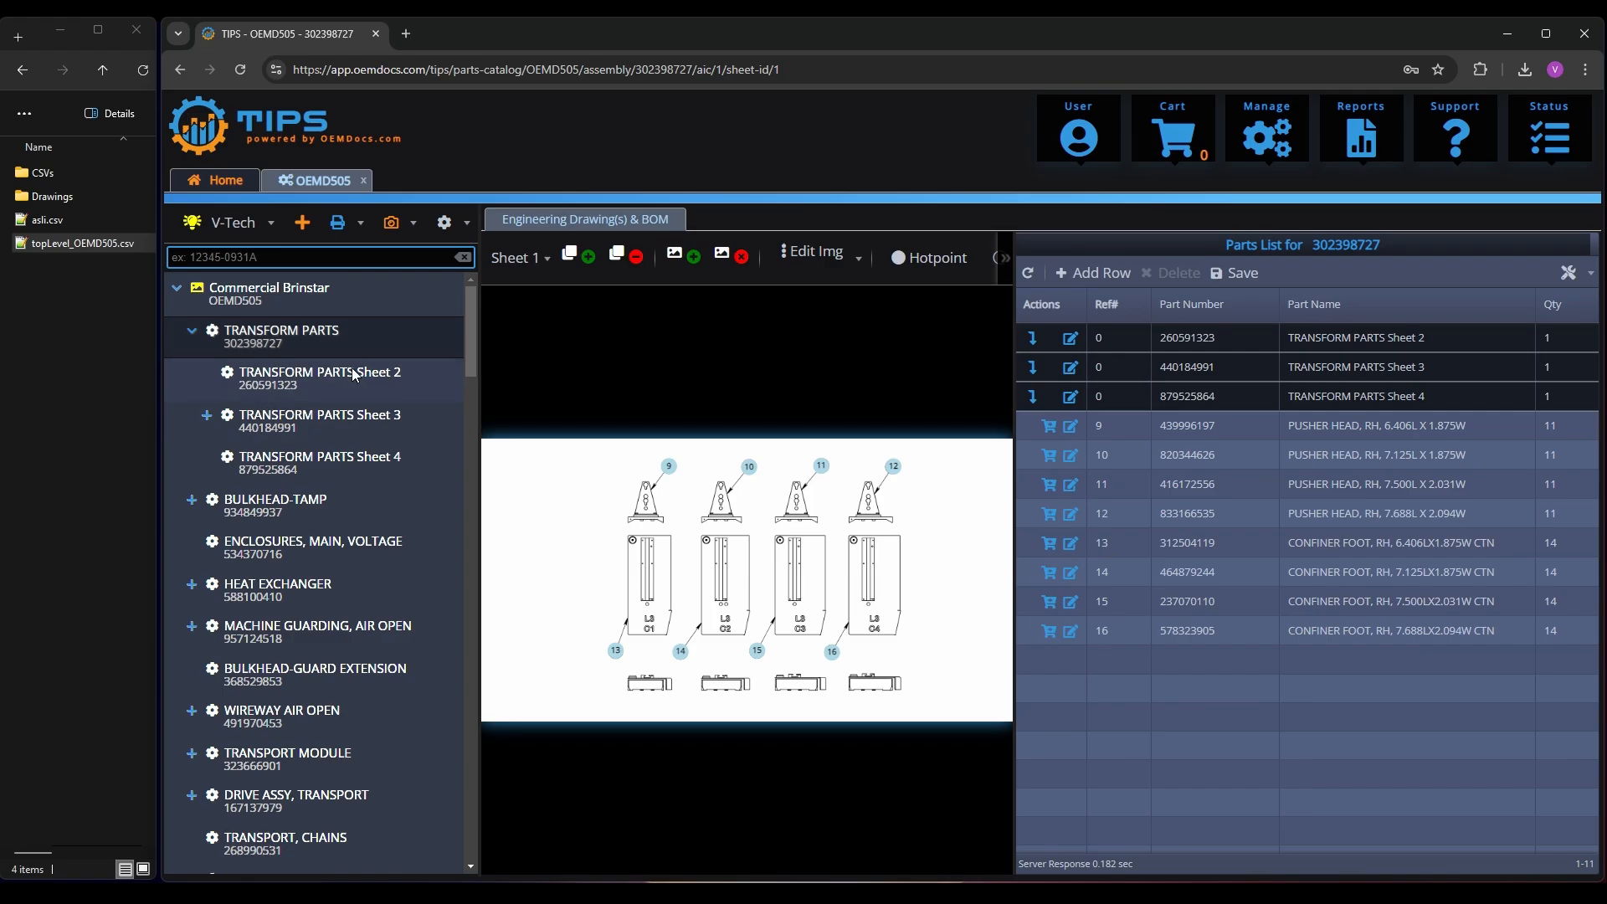
pyautogui.click(207, 417)
pyautogui.click(292, 466)
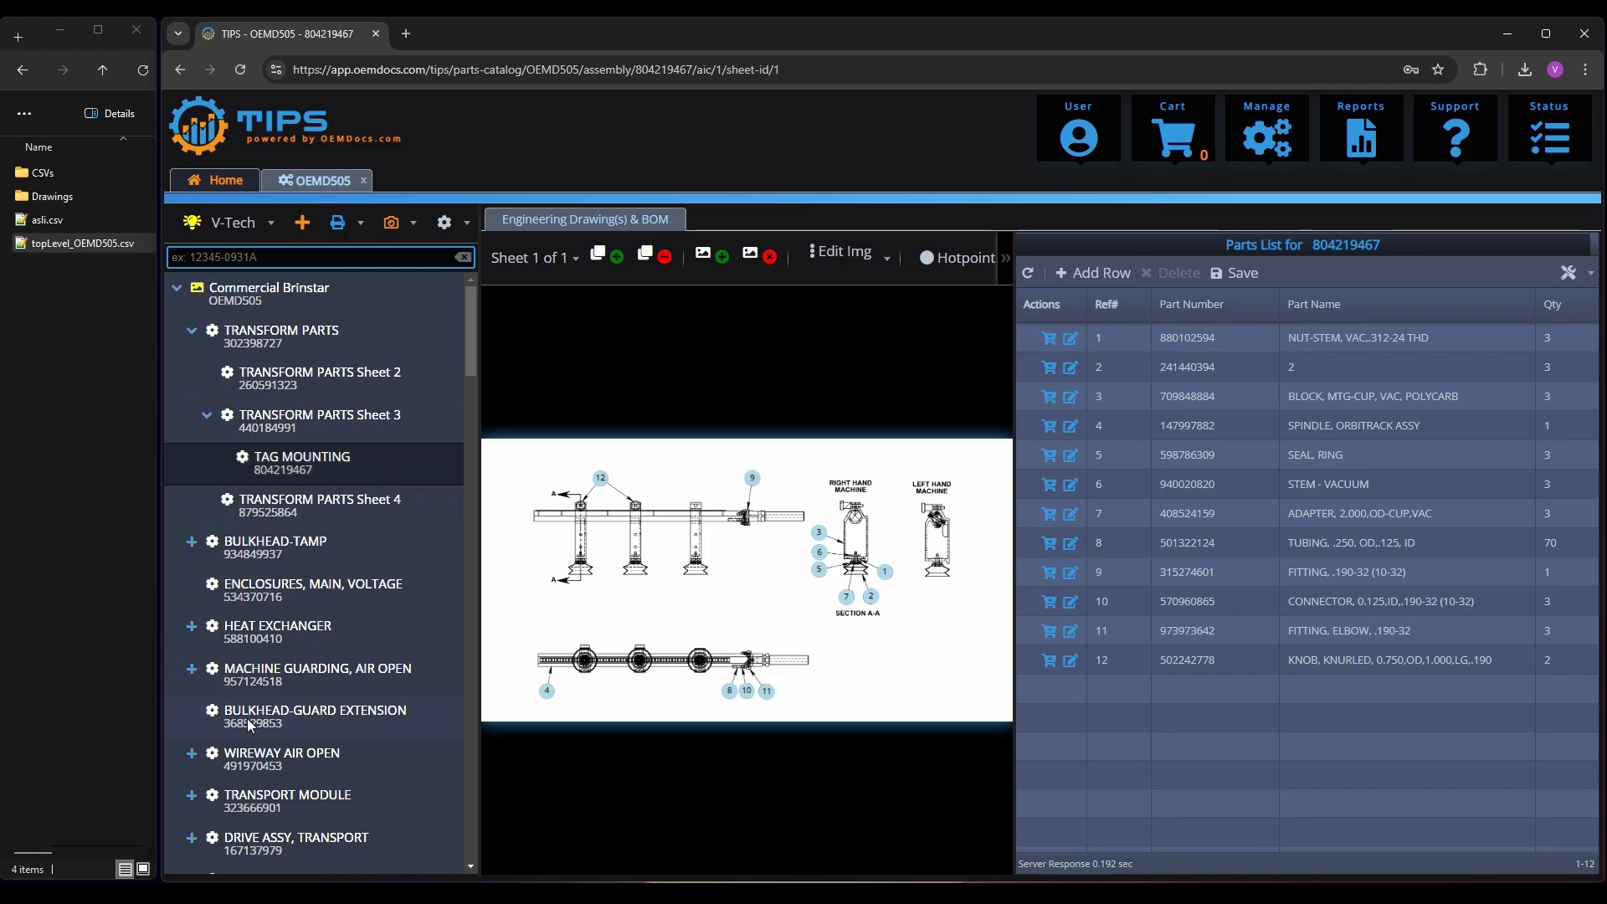
# Upload OEMD505.png from the Drawings folder as the sheet 1 image of the Commercial Brinstar top level assembly and inspect it
pyautogui.click(273, 294)
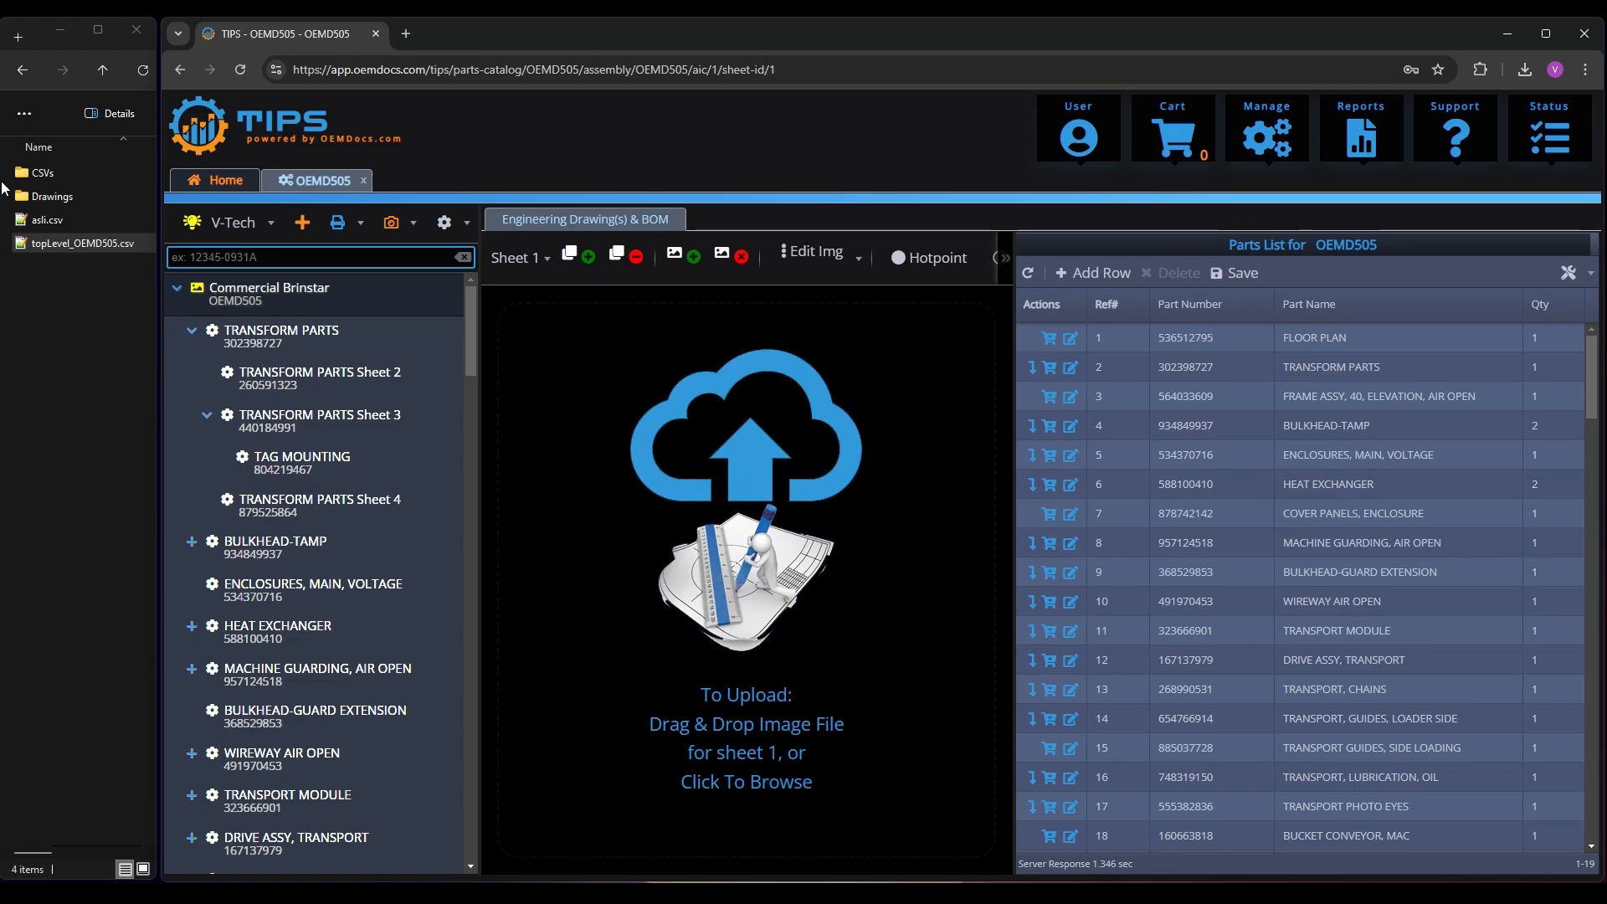
pyautogui.doubleClick(67, 198)
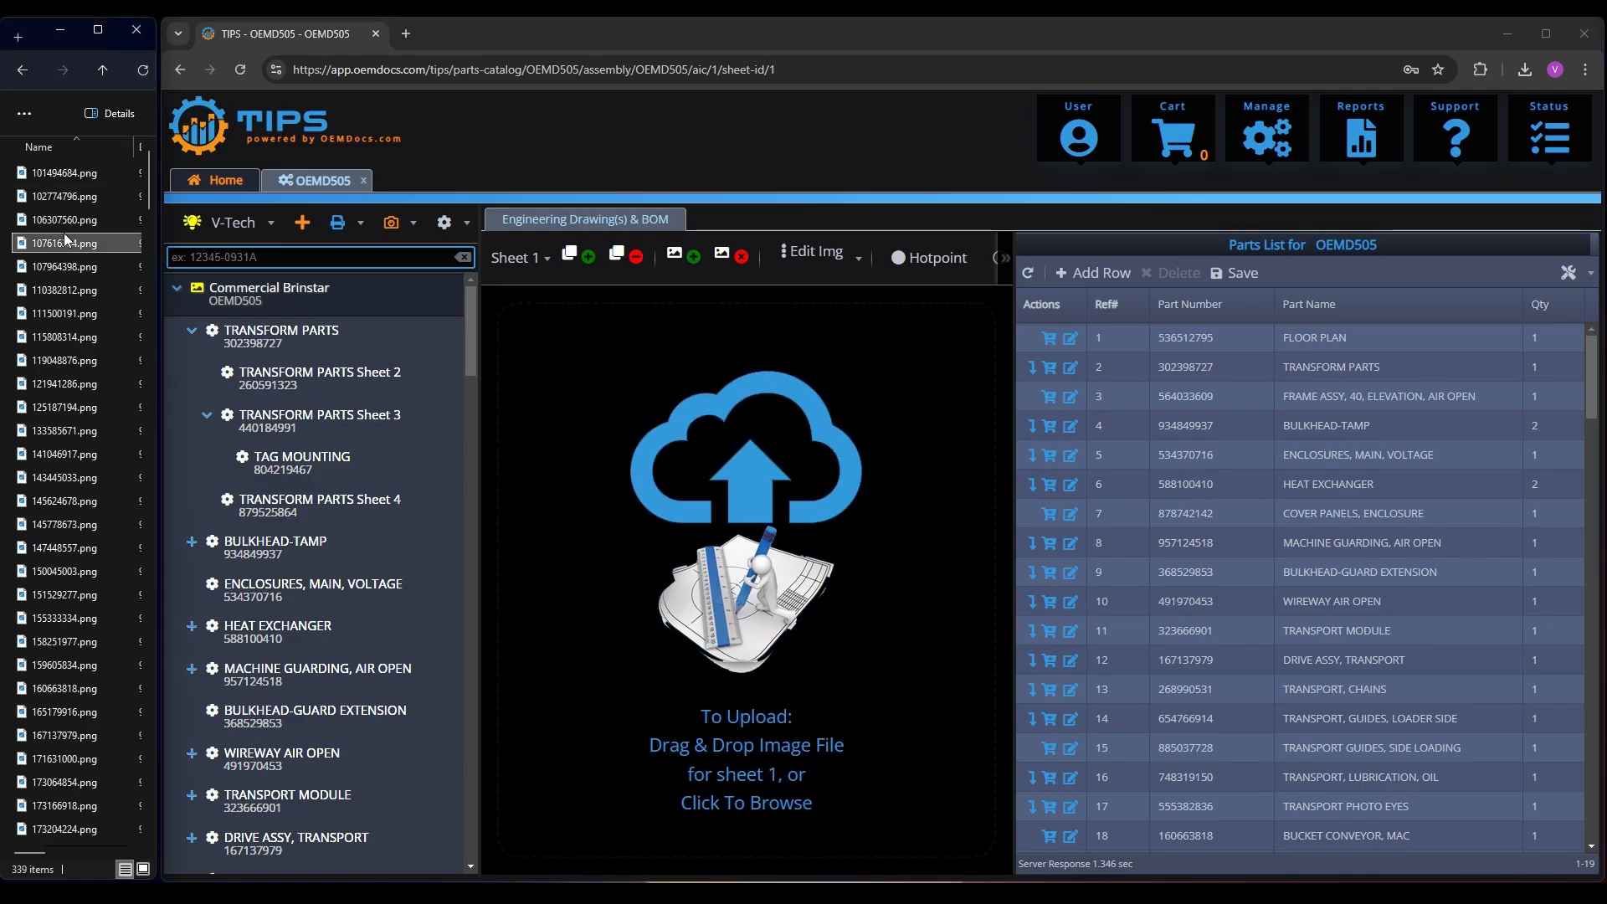
pyautogui.press('End')
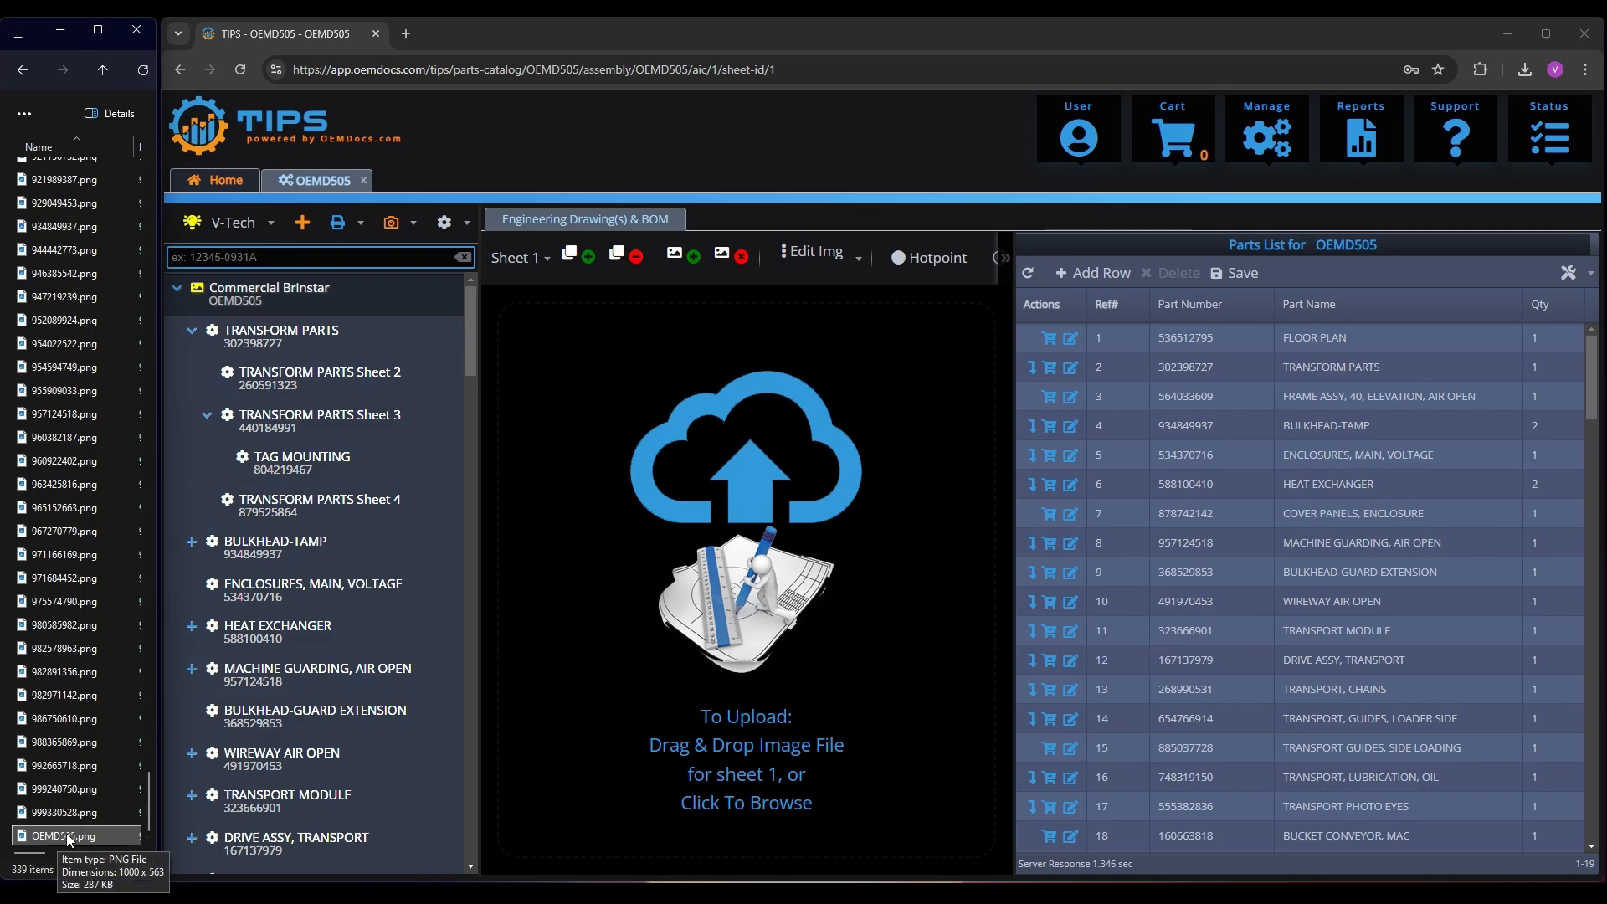
pyautogui.moveTo(60, 833); pyautogui.dragTo(715, 540)
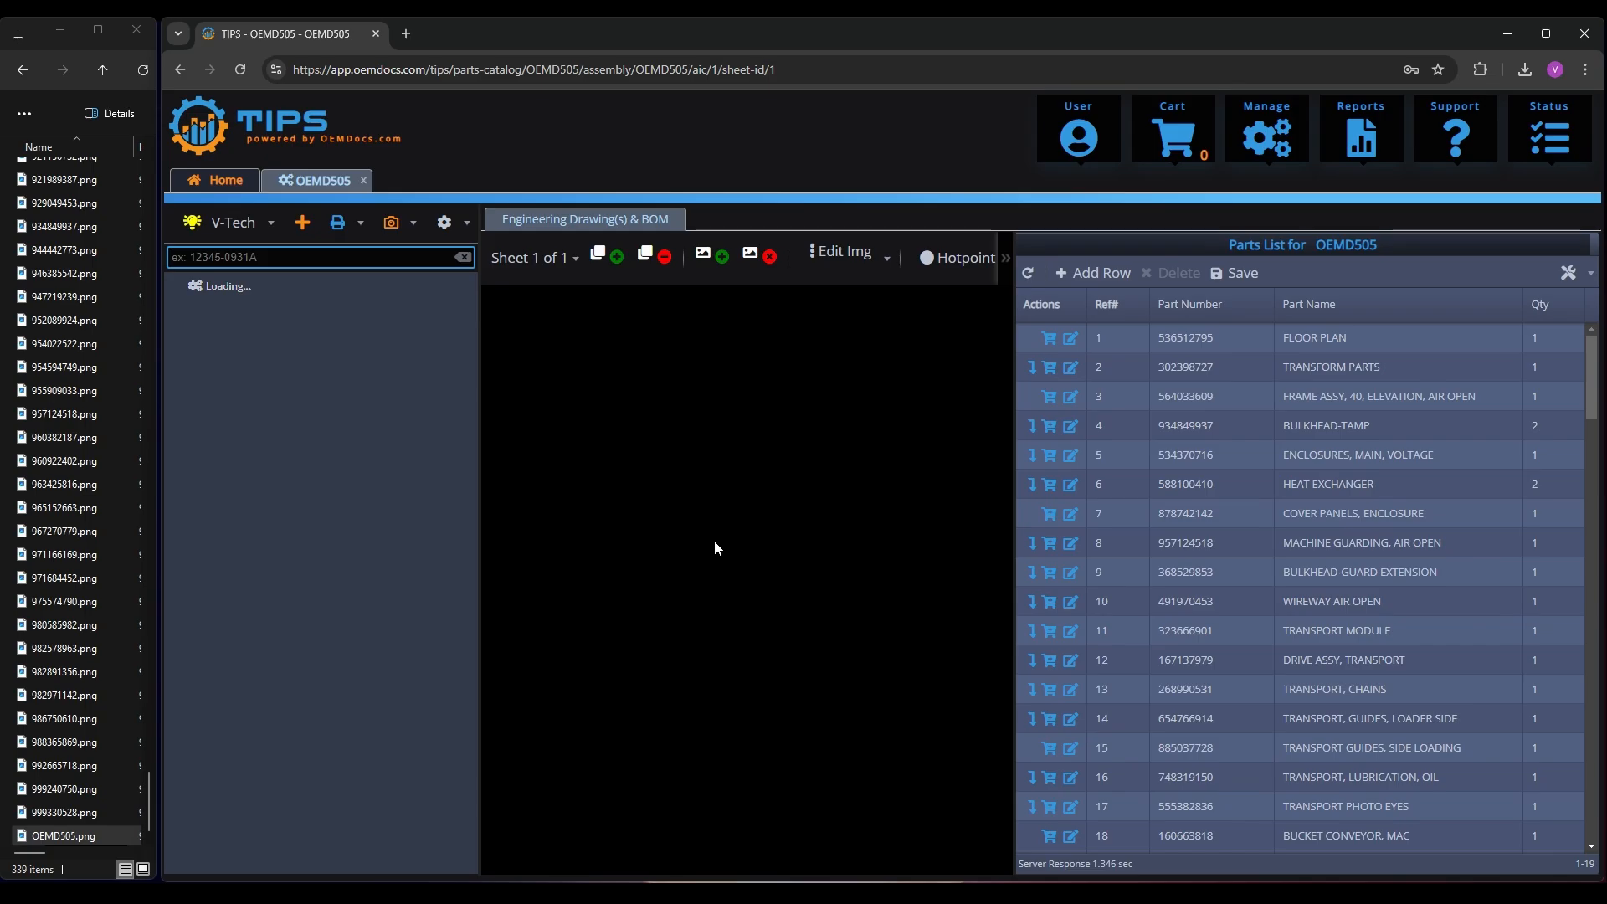
pyautogui.scroll(5, 779, 549)
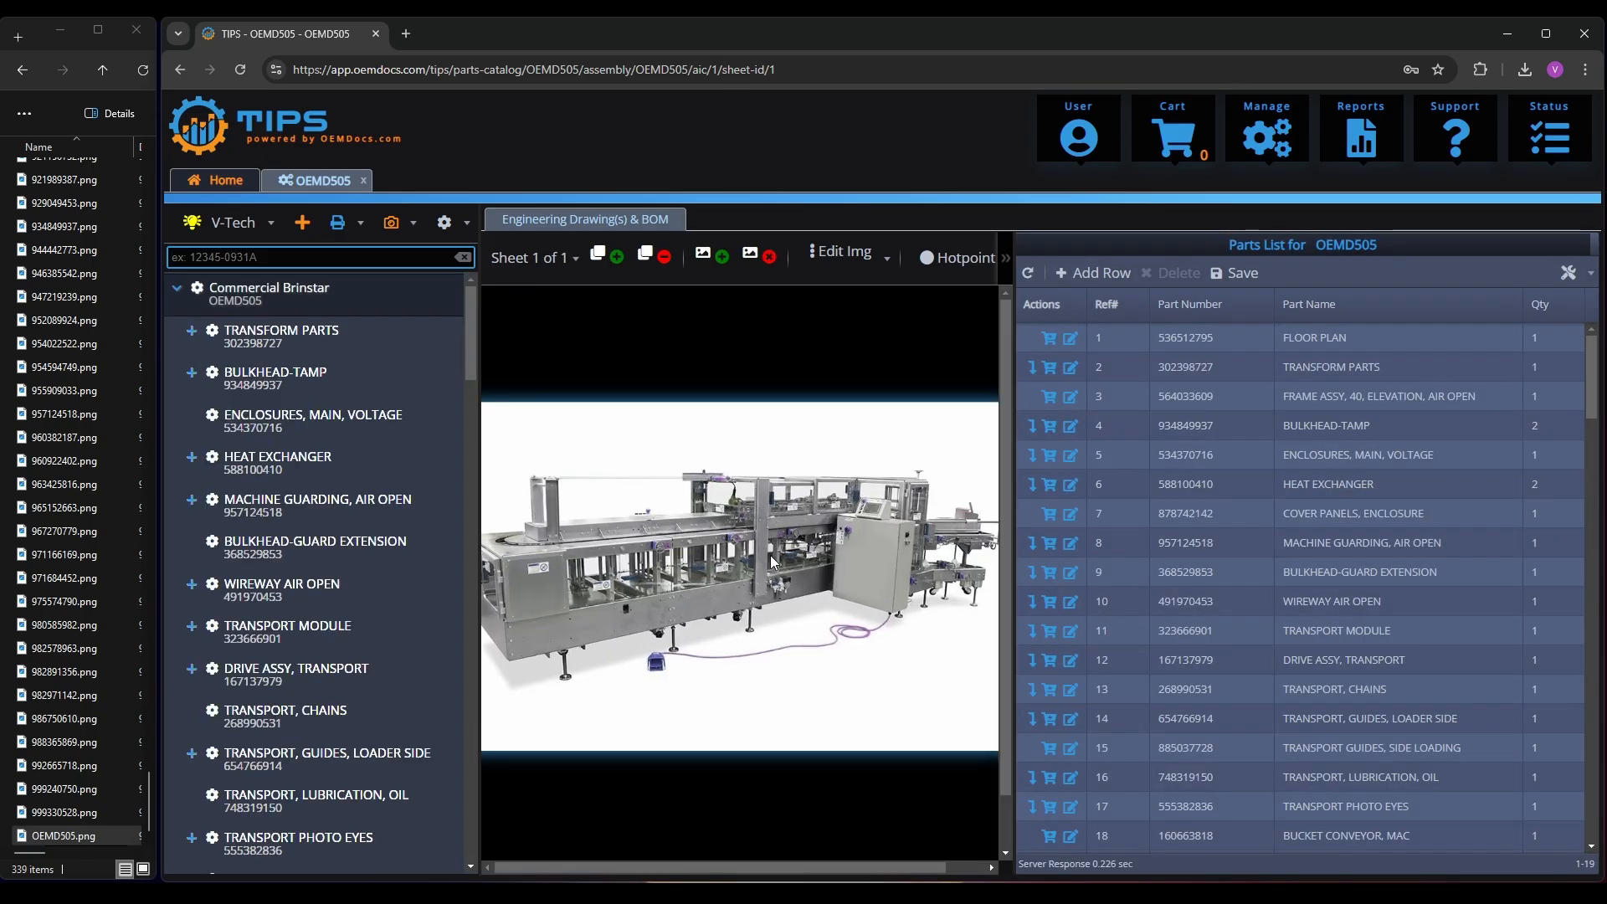
pyautogui.moveTo(676, 510); pyautogui.dragTo(842, 499)
pyautogui.scroll(-5, 840, 496)
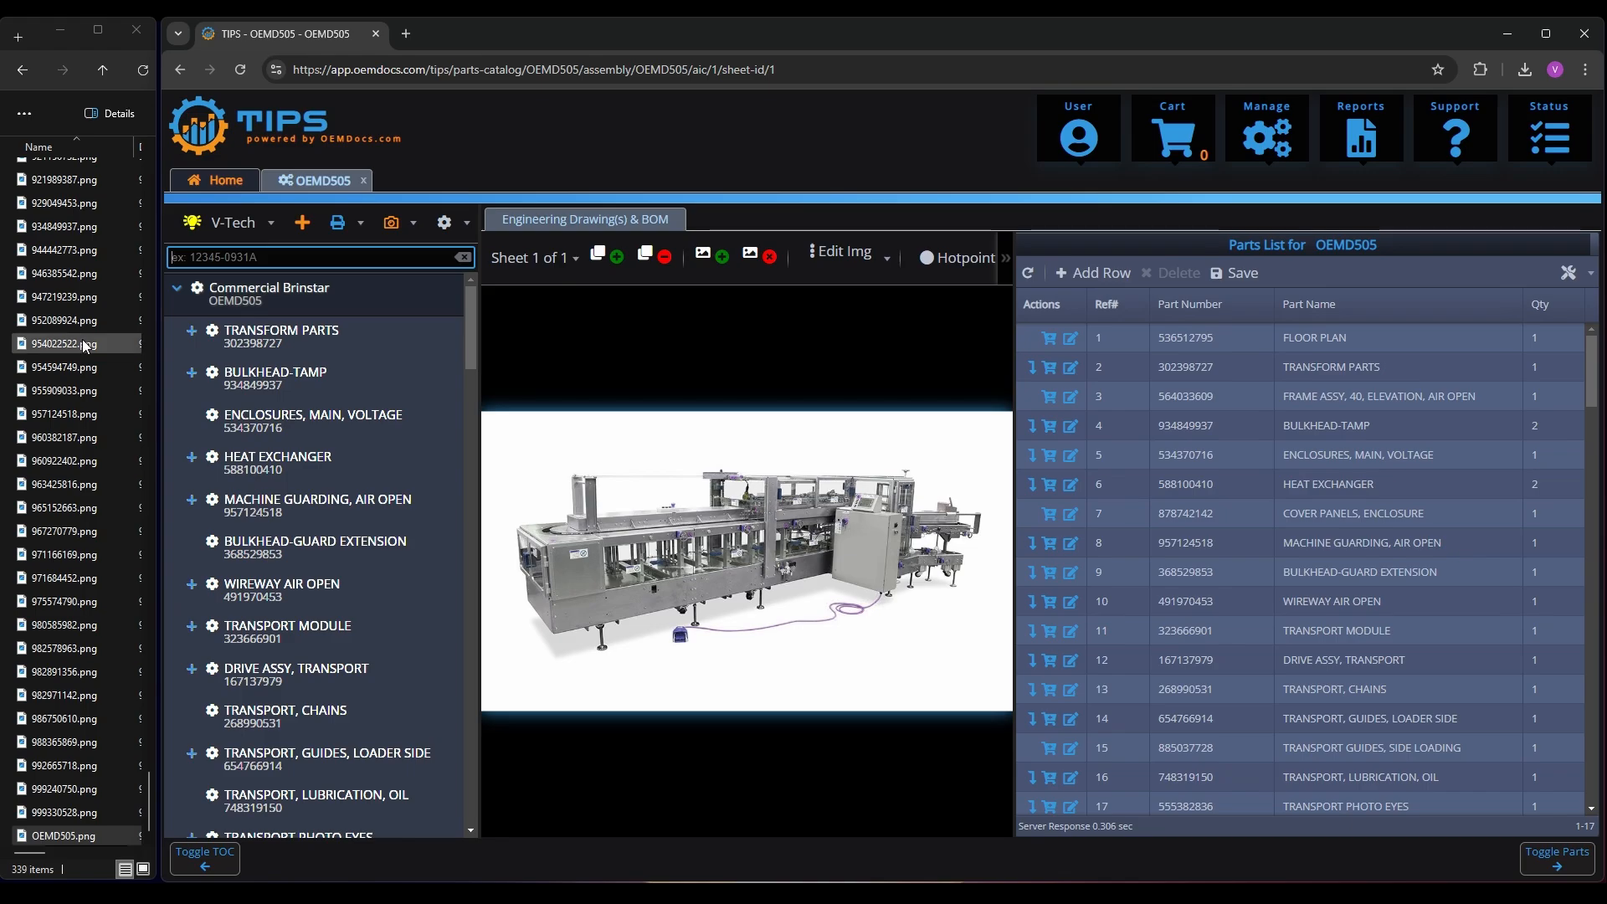
# Run V-Tech Assist on the catalog and review the list of assemblies that need to be created
pyautogui.click(269, 231)
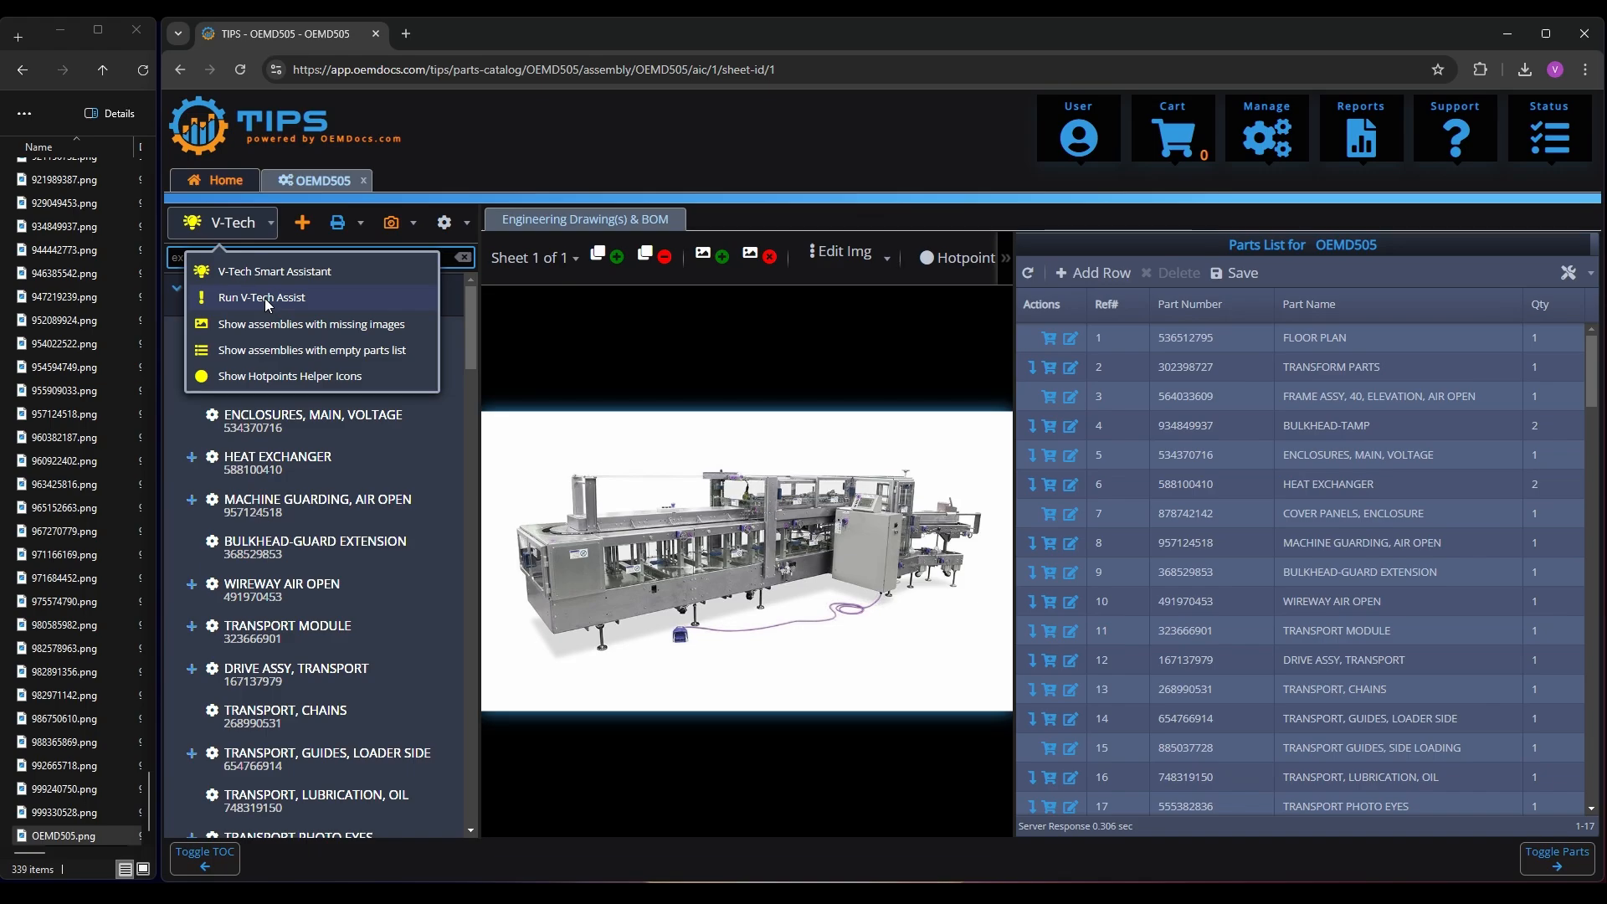
pyautogui.click(262, 298)
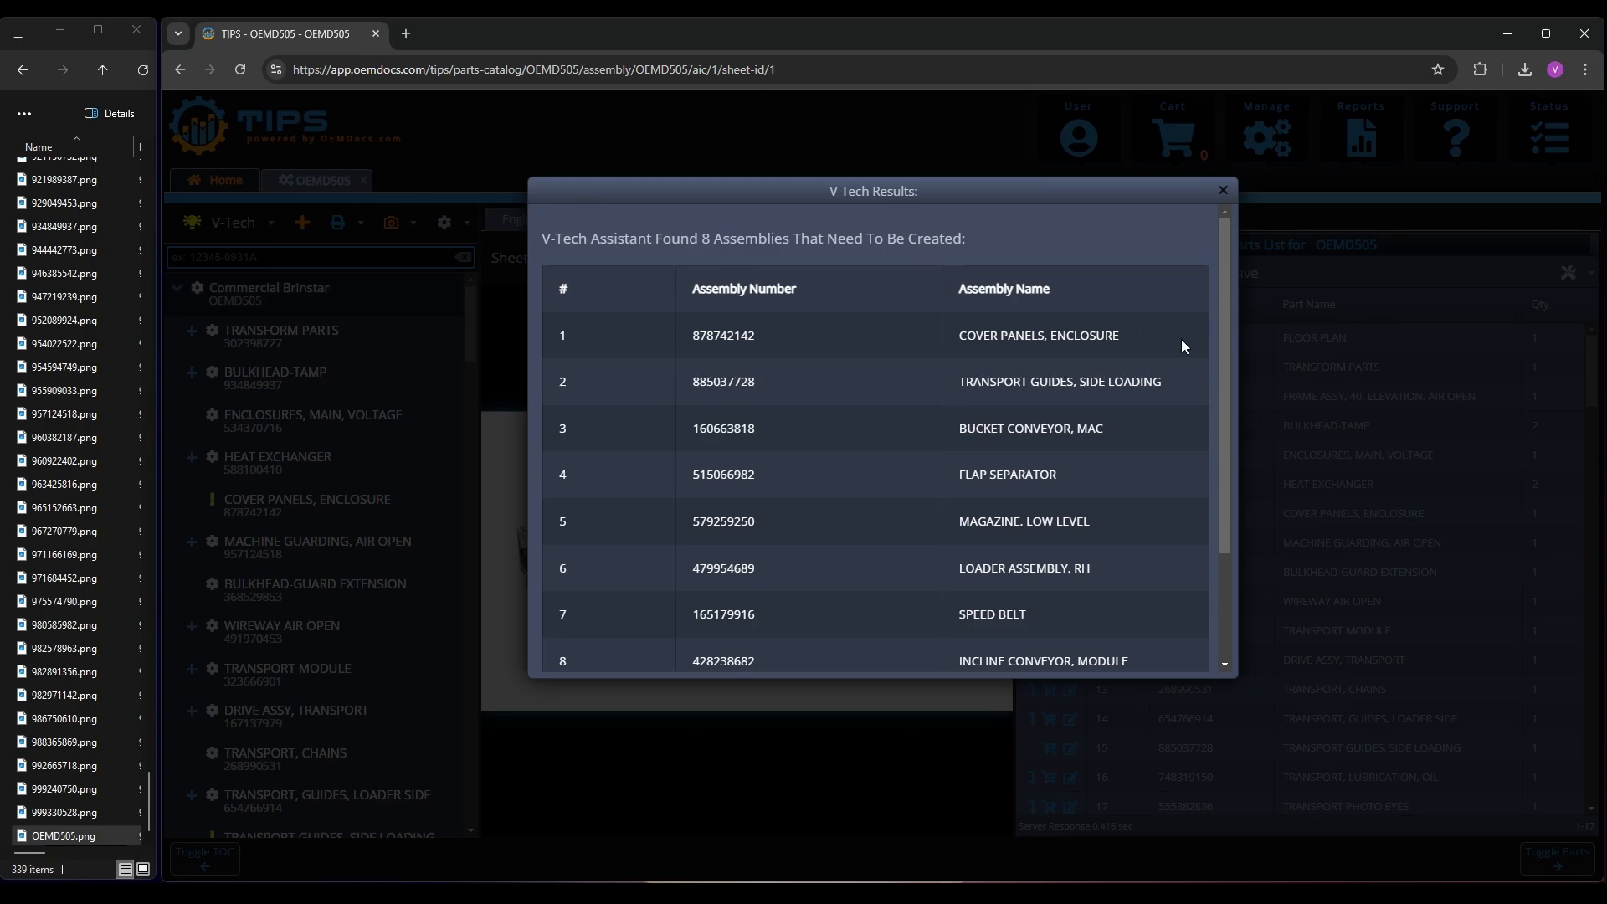
pyautogui.scroll(-3, 1027, 369)
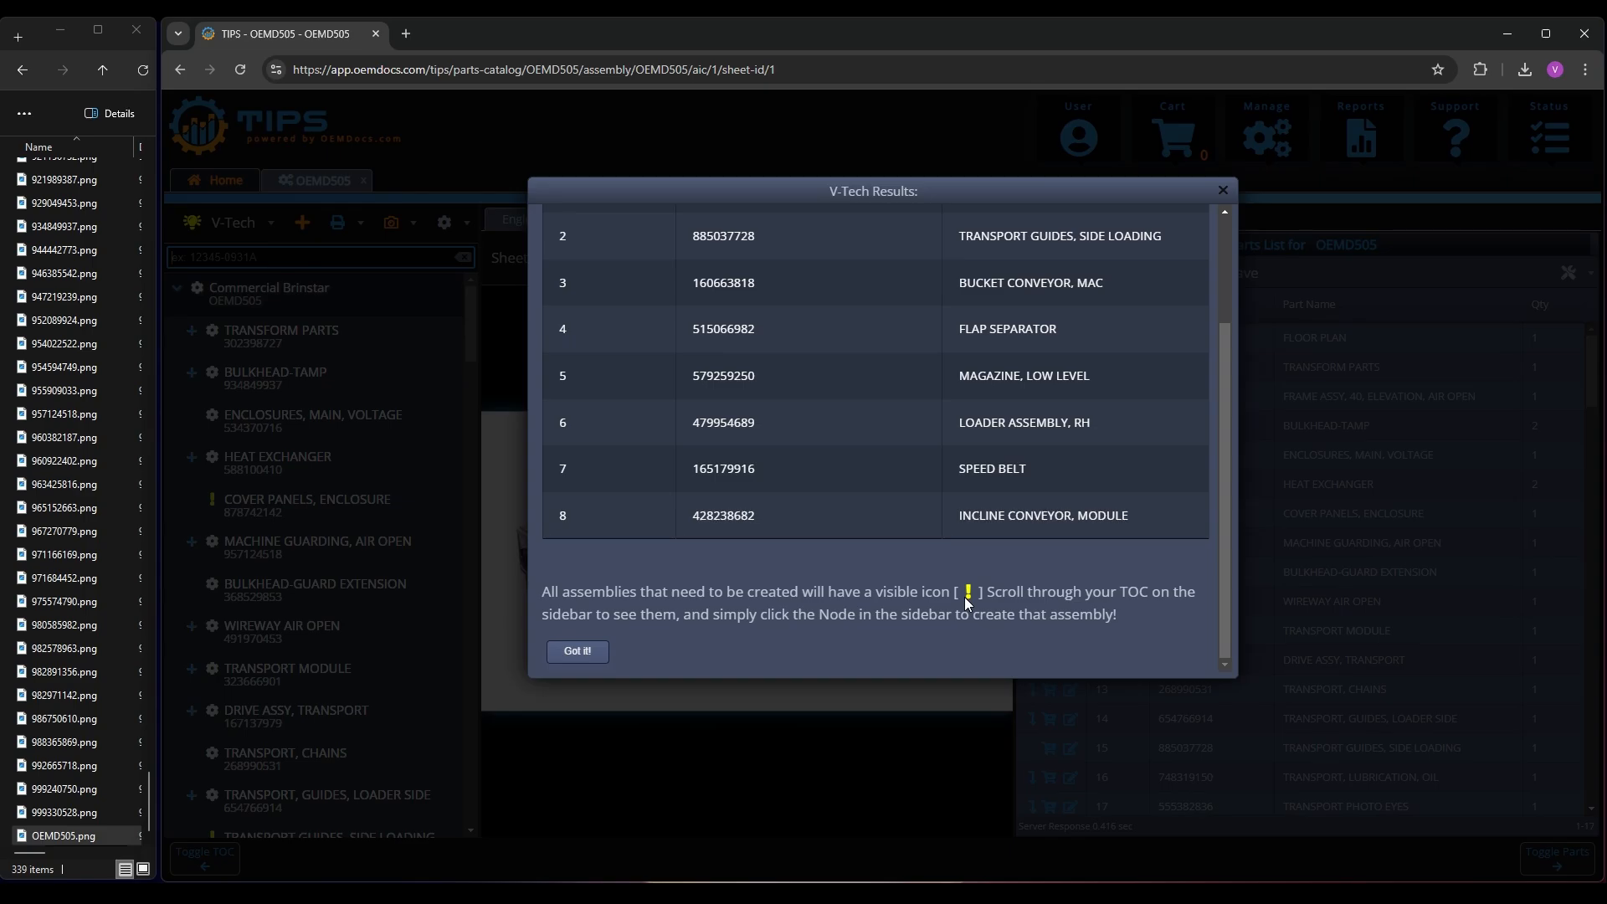
# Close the V-Tech results, review the flagged assemblies in the catalog tree, and create the missing COVER PANELS, ENCLOSURE assembly
pyautogui.click(589, 651)
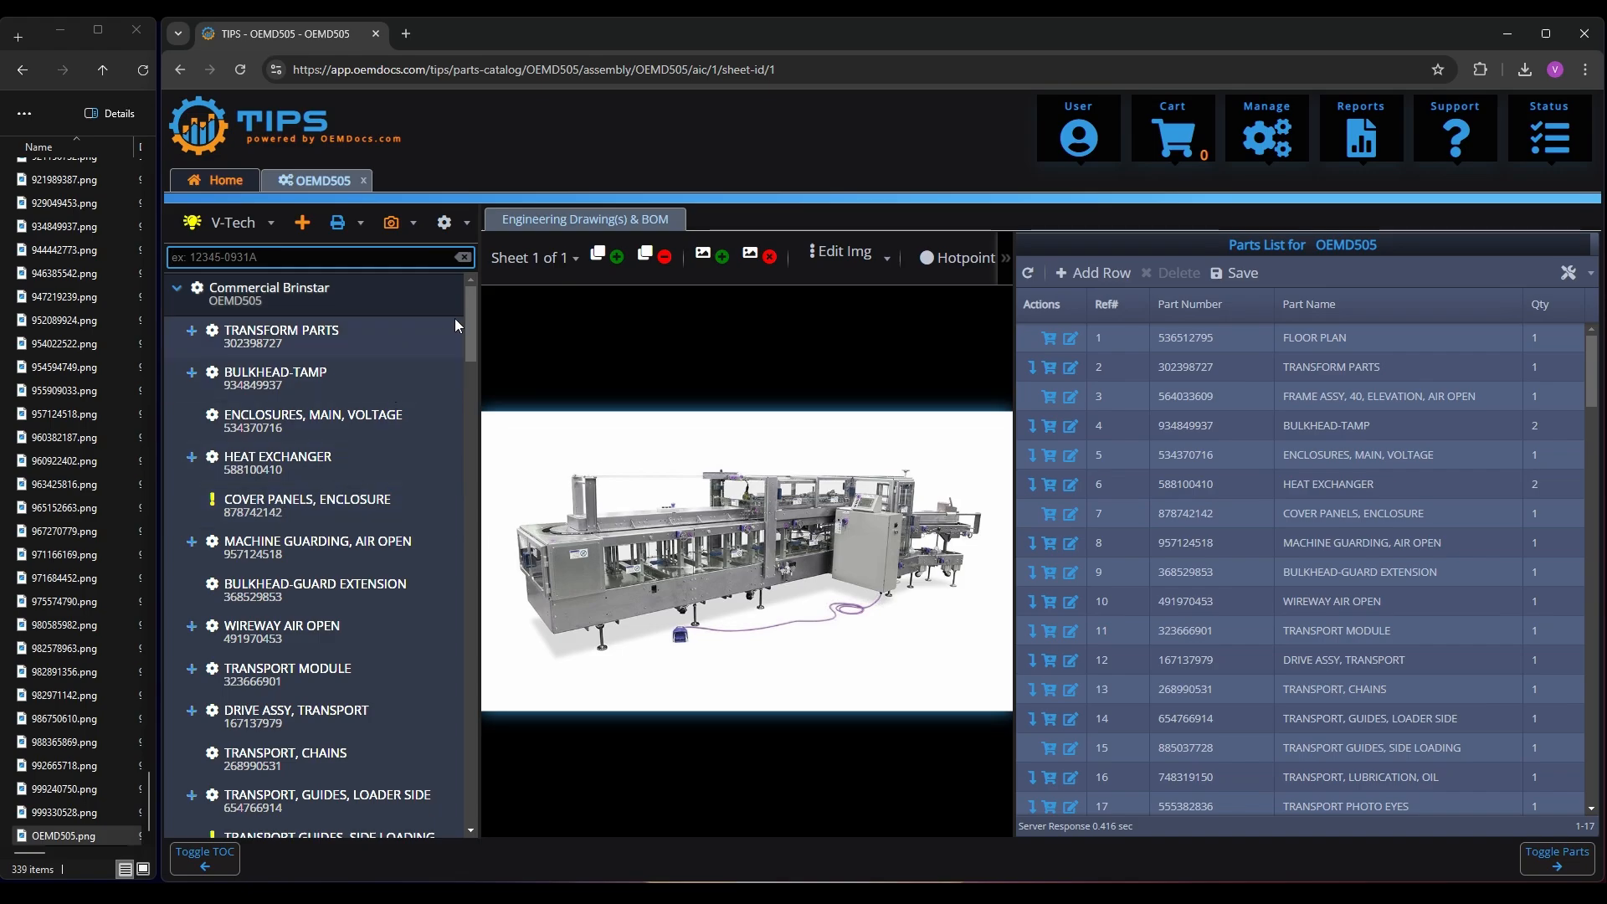
pyautogui.moveTo(469, 317); pyautogui.dragTo(470, 344)
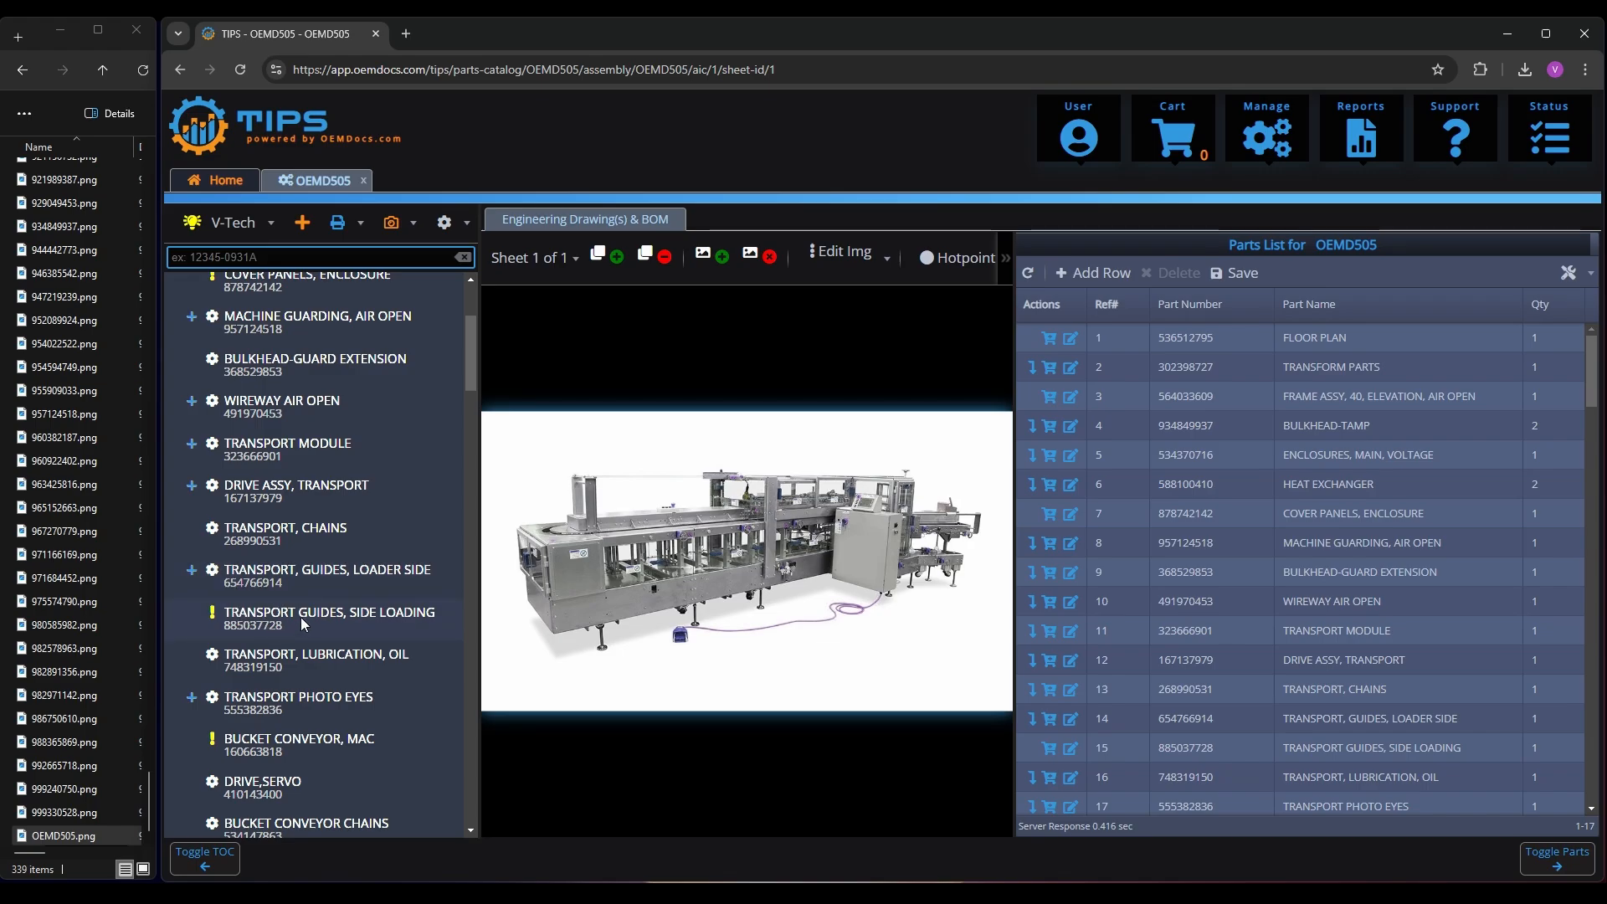
pyautogui.scroll(-1, 297, 628)
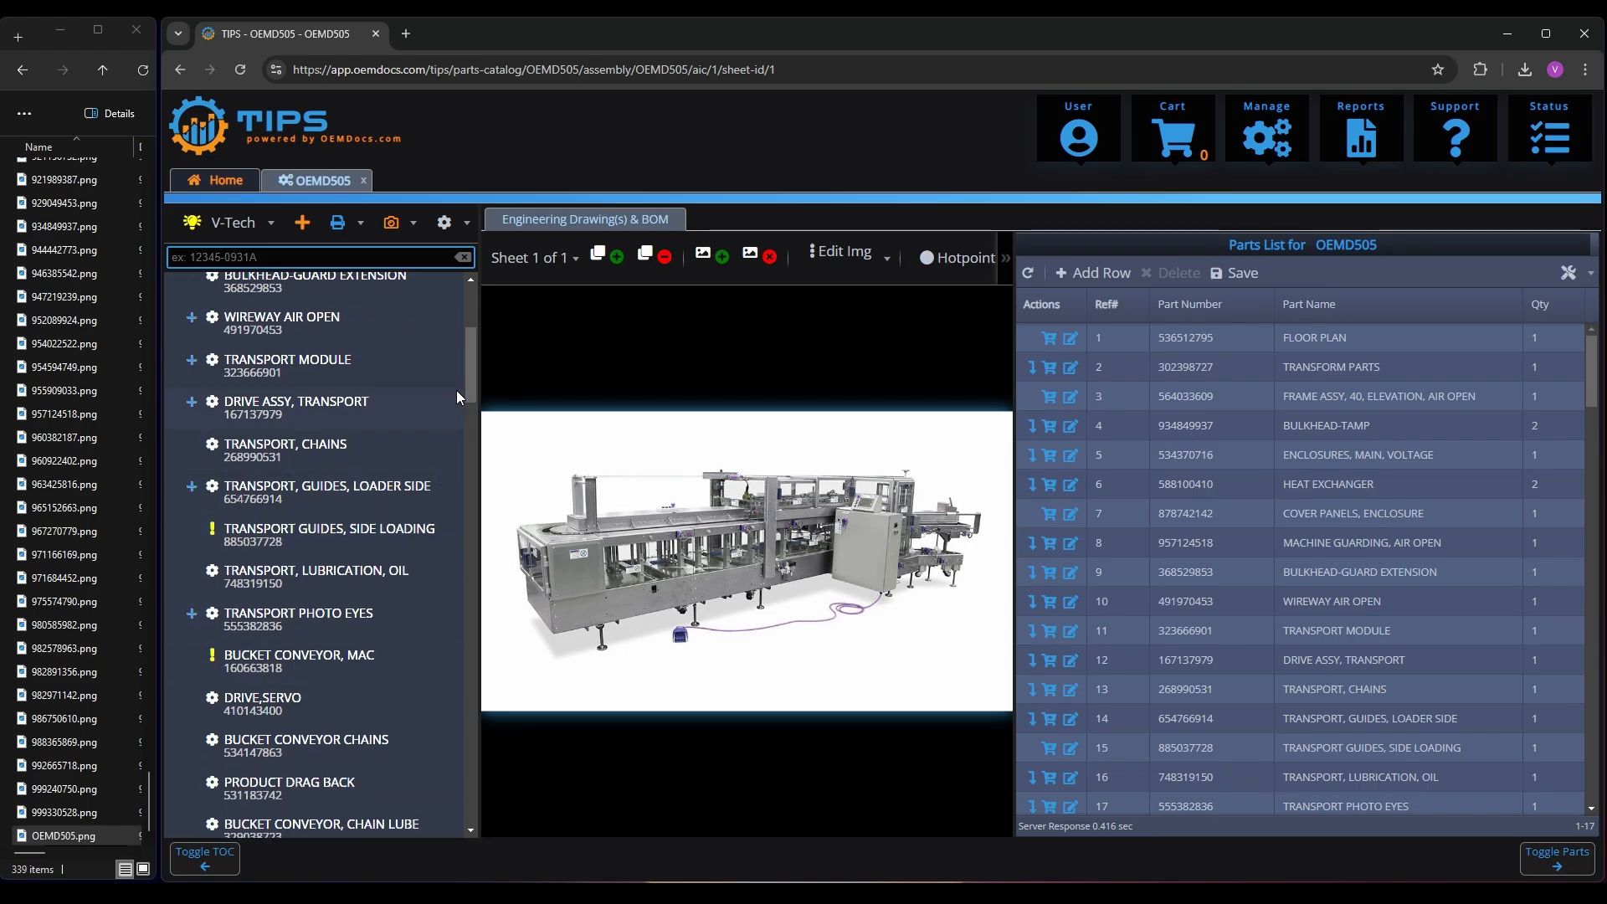
pyautogui.moveTo(468, 390); pyautogui.dragTo(469, 314)
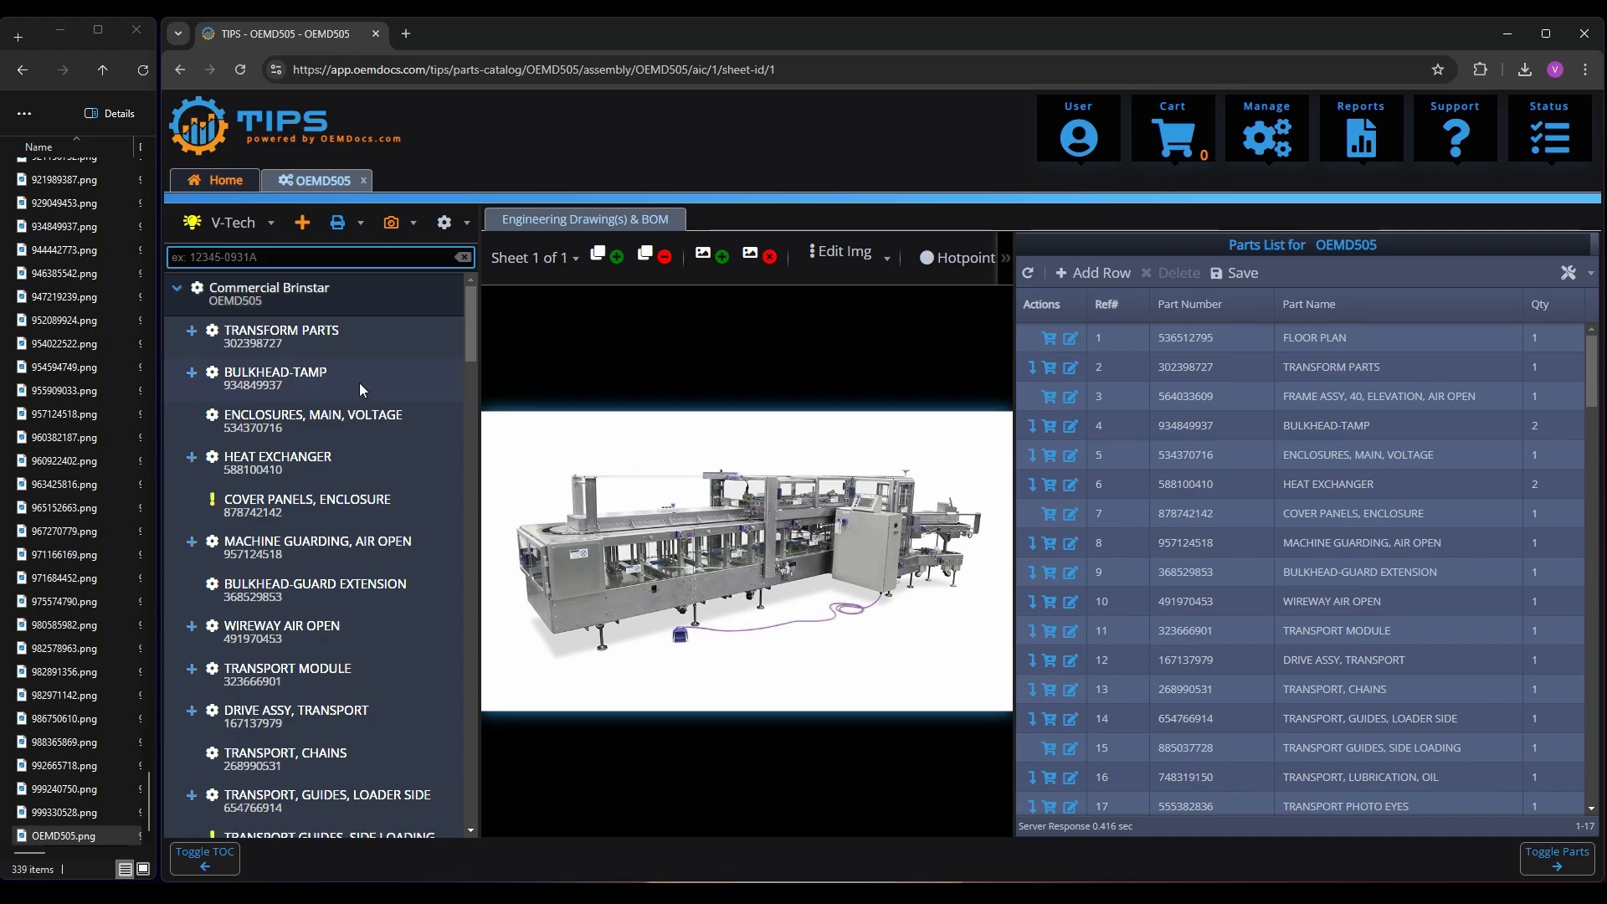
pyautogui.click(280, 511)
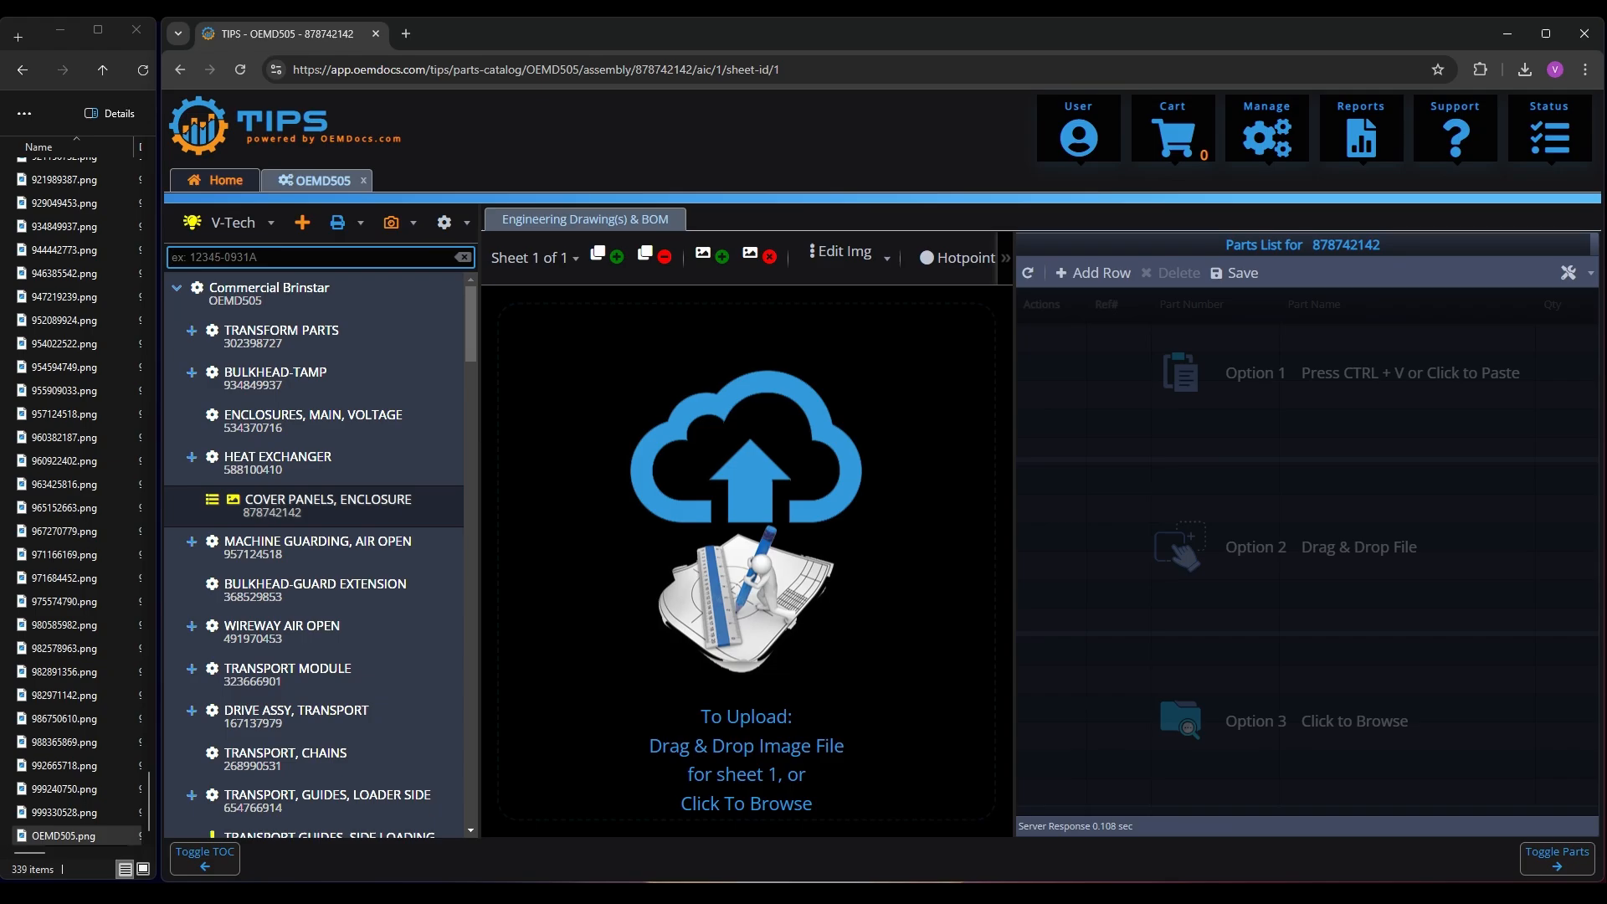
# Switch the file browser from the drawing images to the folder holding the parts list CSV files
pyautogui.scroll(4, 113, 255)
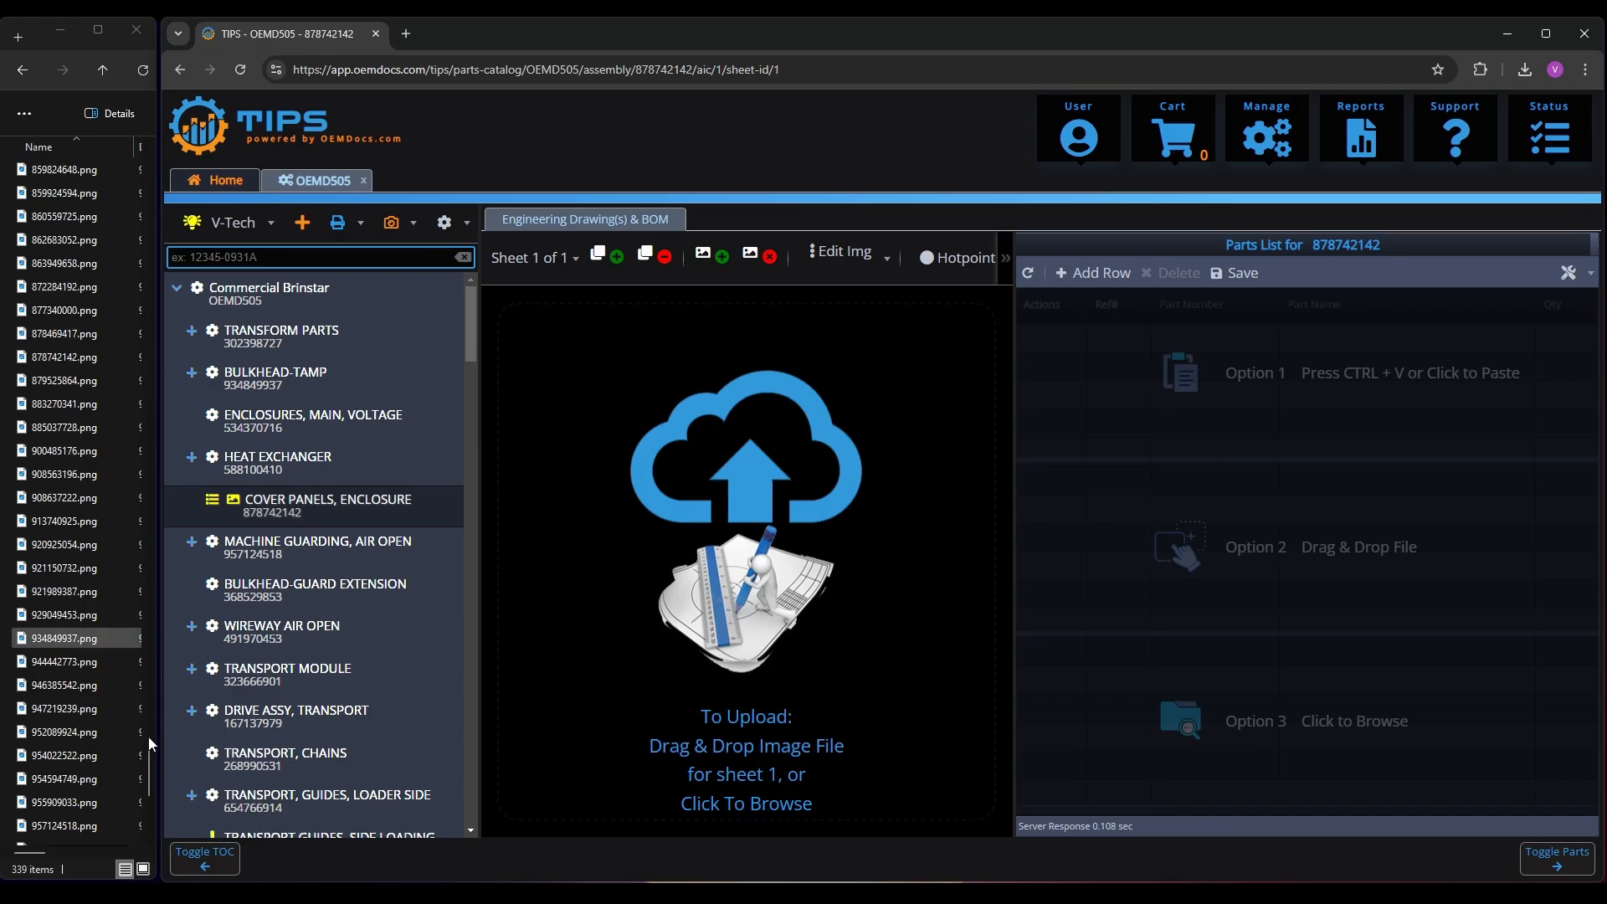
pyautogui.moveTo(148, 746); pyautogui.dragTo(132, 322)
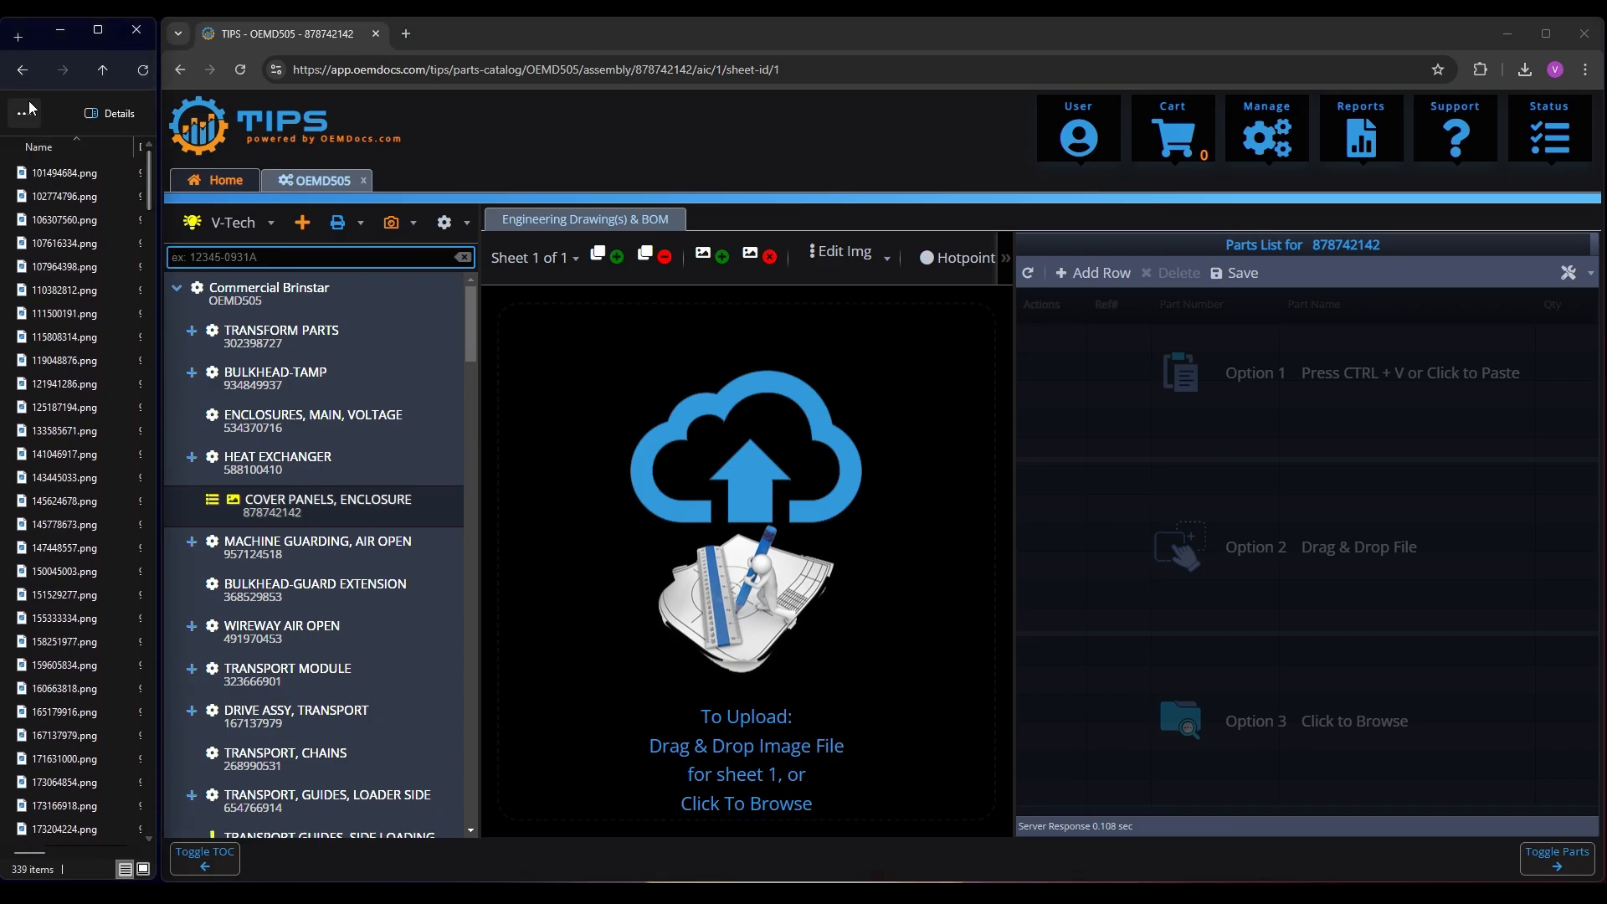
pyautogui.click(25, 79)
pyautogui.doubleClick(49, 172)
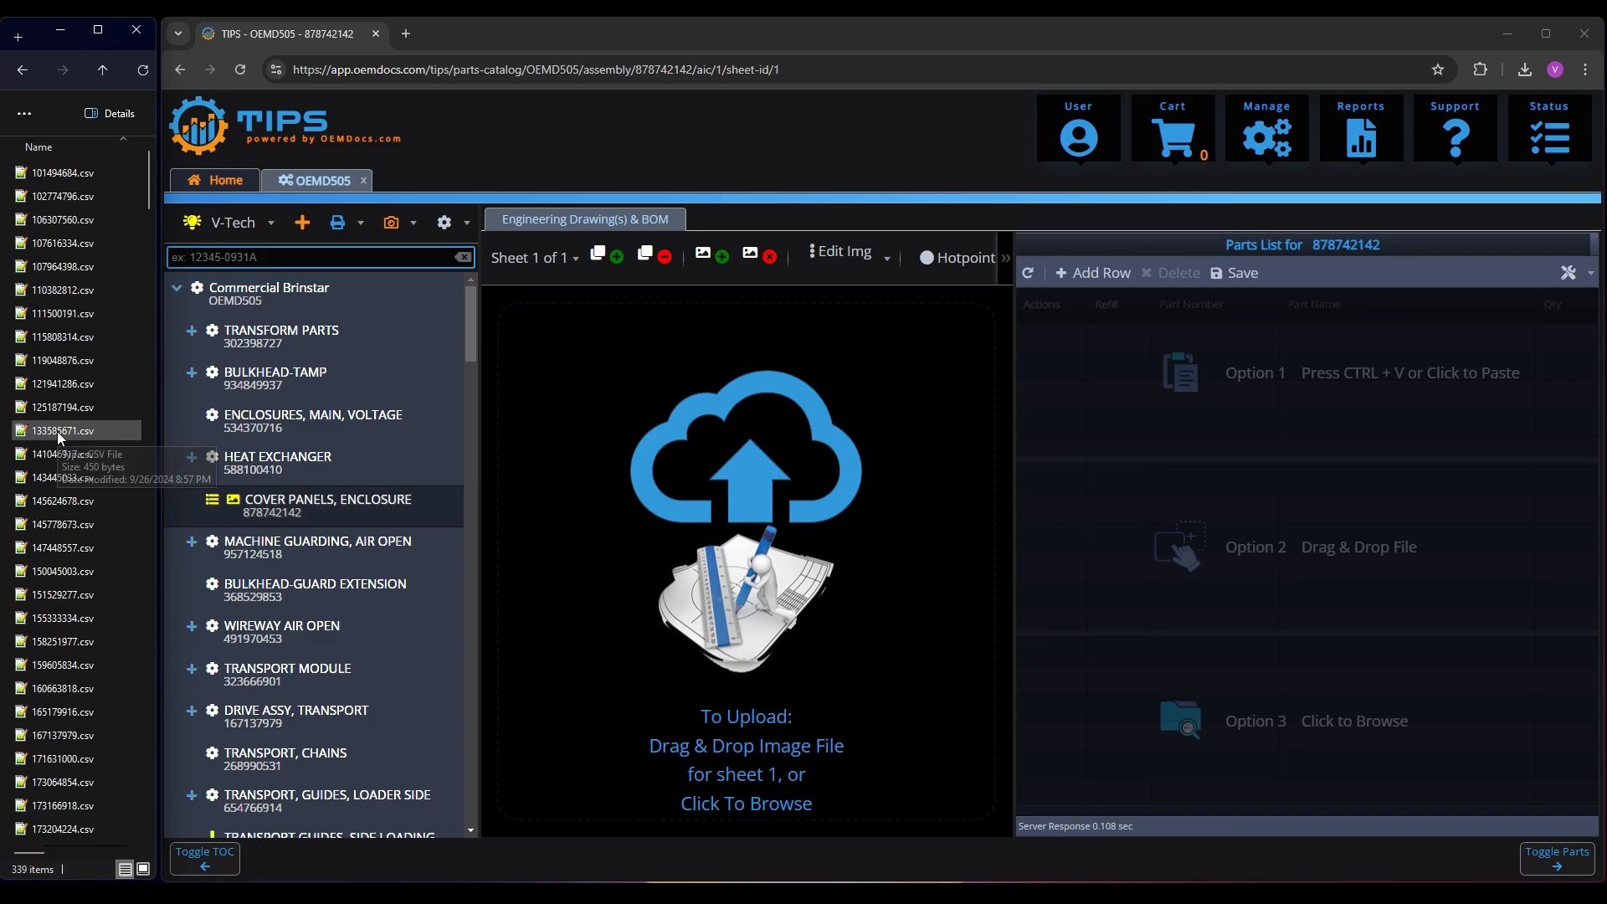
# Import 878742142.csv as the parts list of COVER PANELS, ENCLOSURE with the default import settings
pyautogui.click(67, 410)
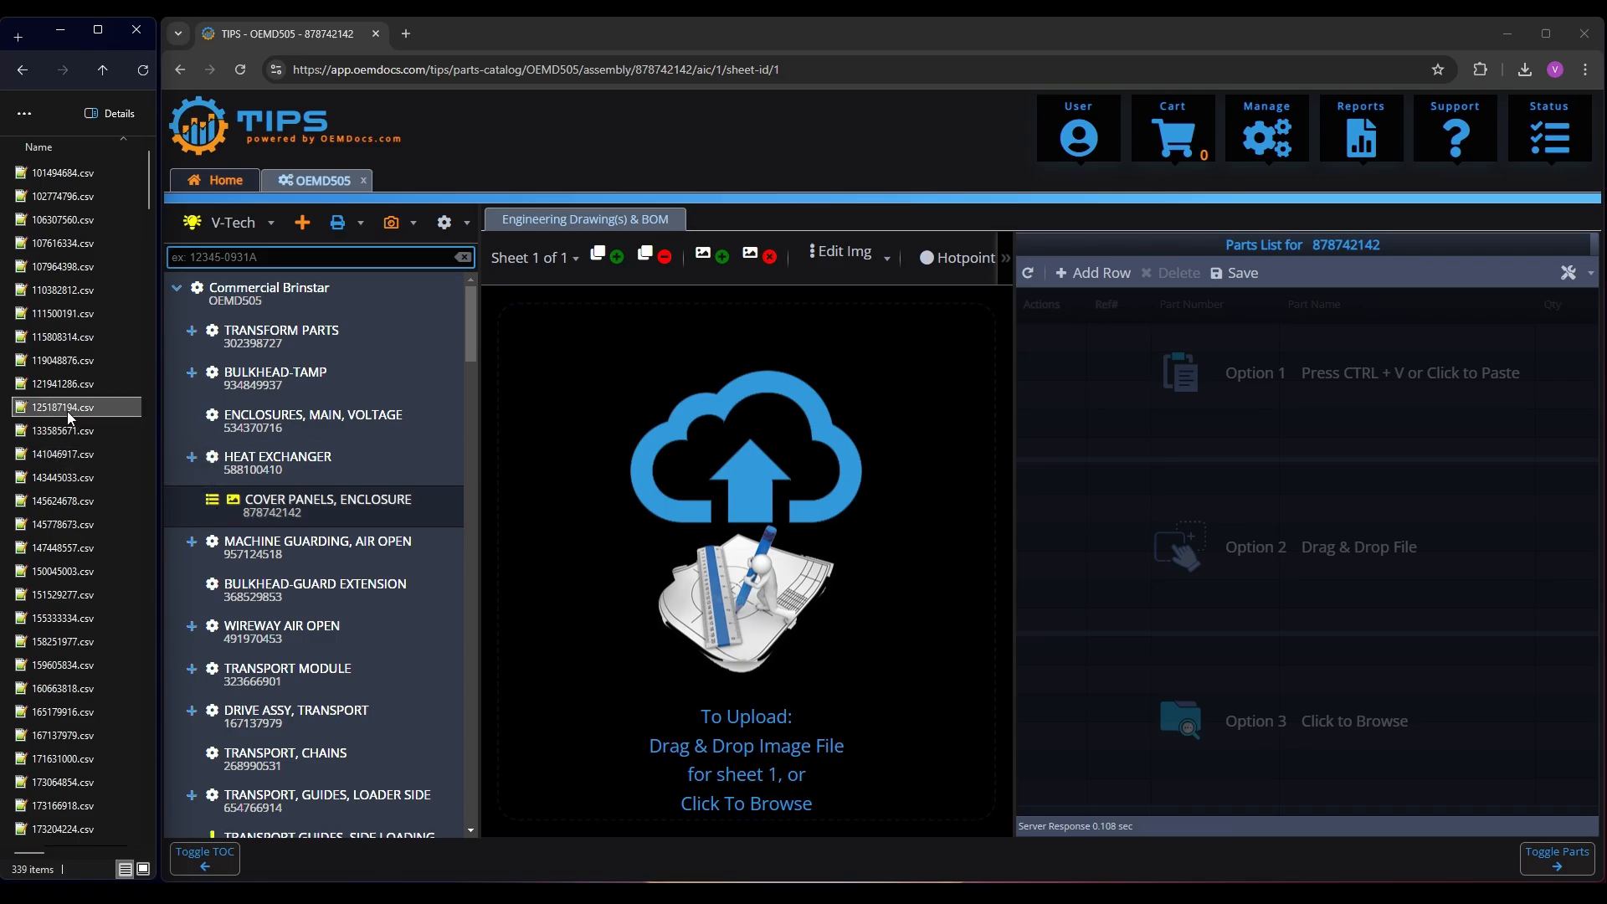
pyautogui.write('878')
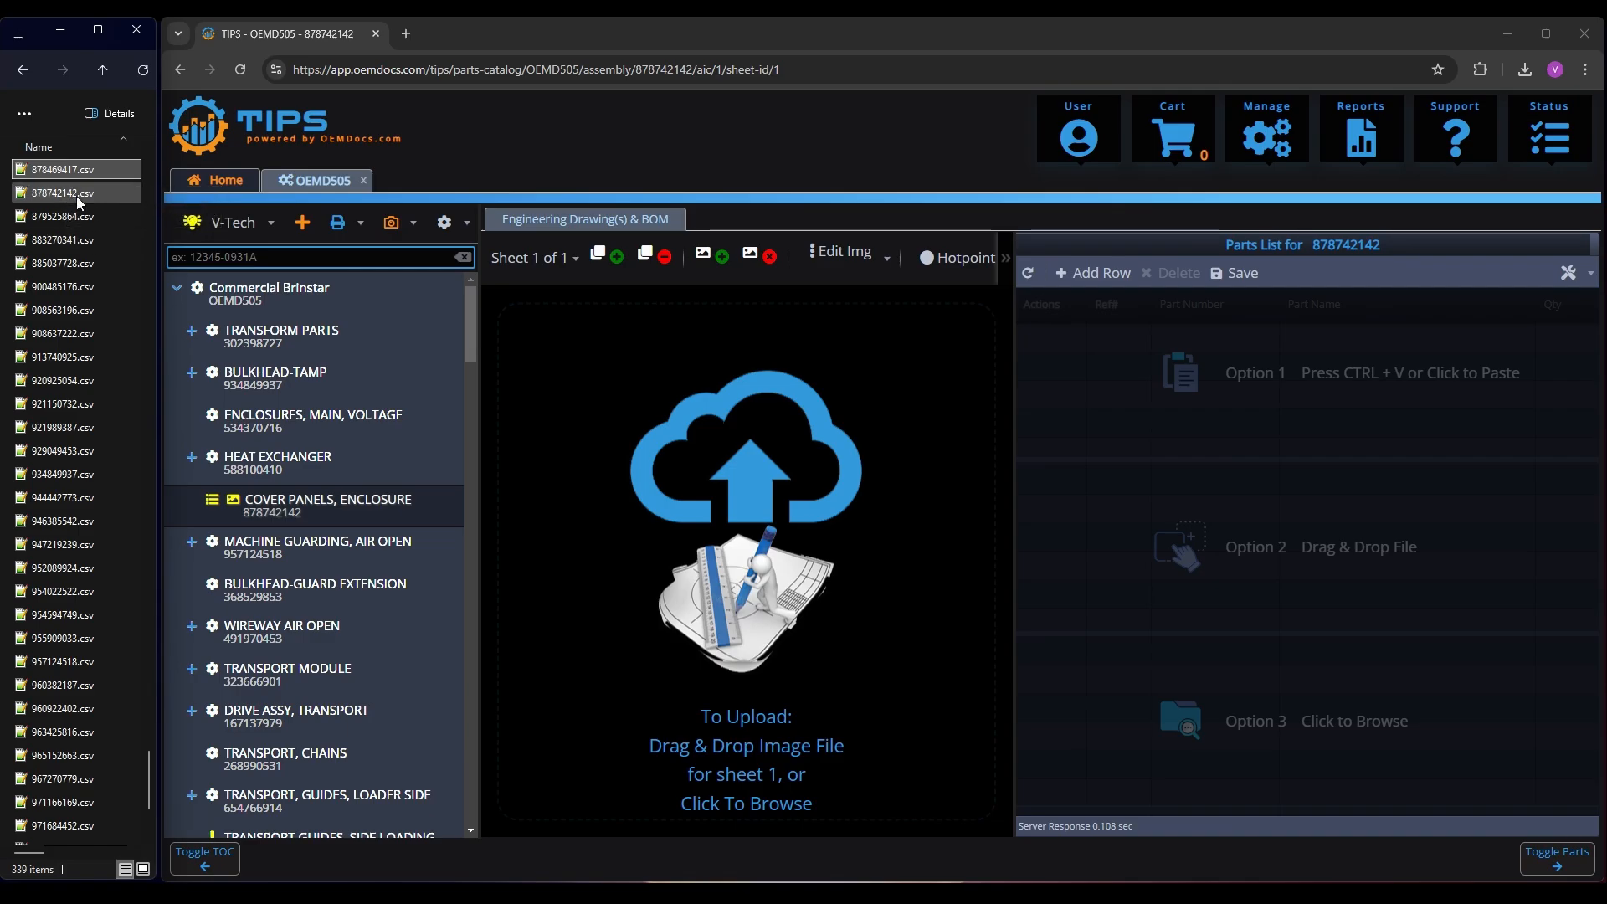
pyautogui.click(69, 197)
pyautogui.moveTo(67, 199); pyautogui.dragTo(1266, 524)
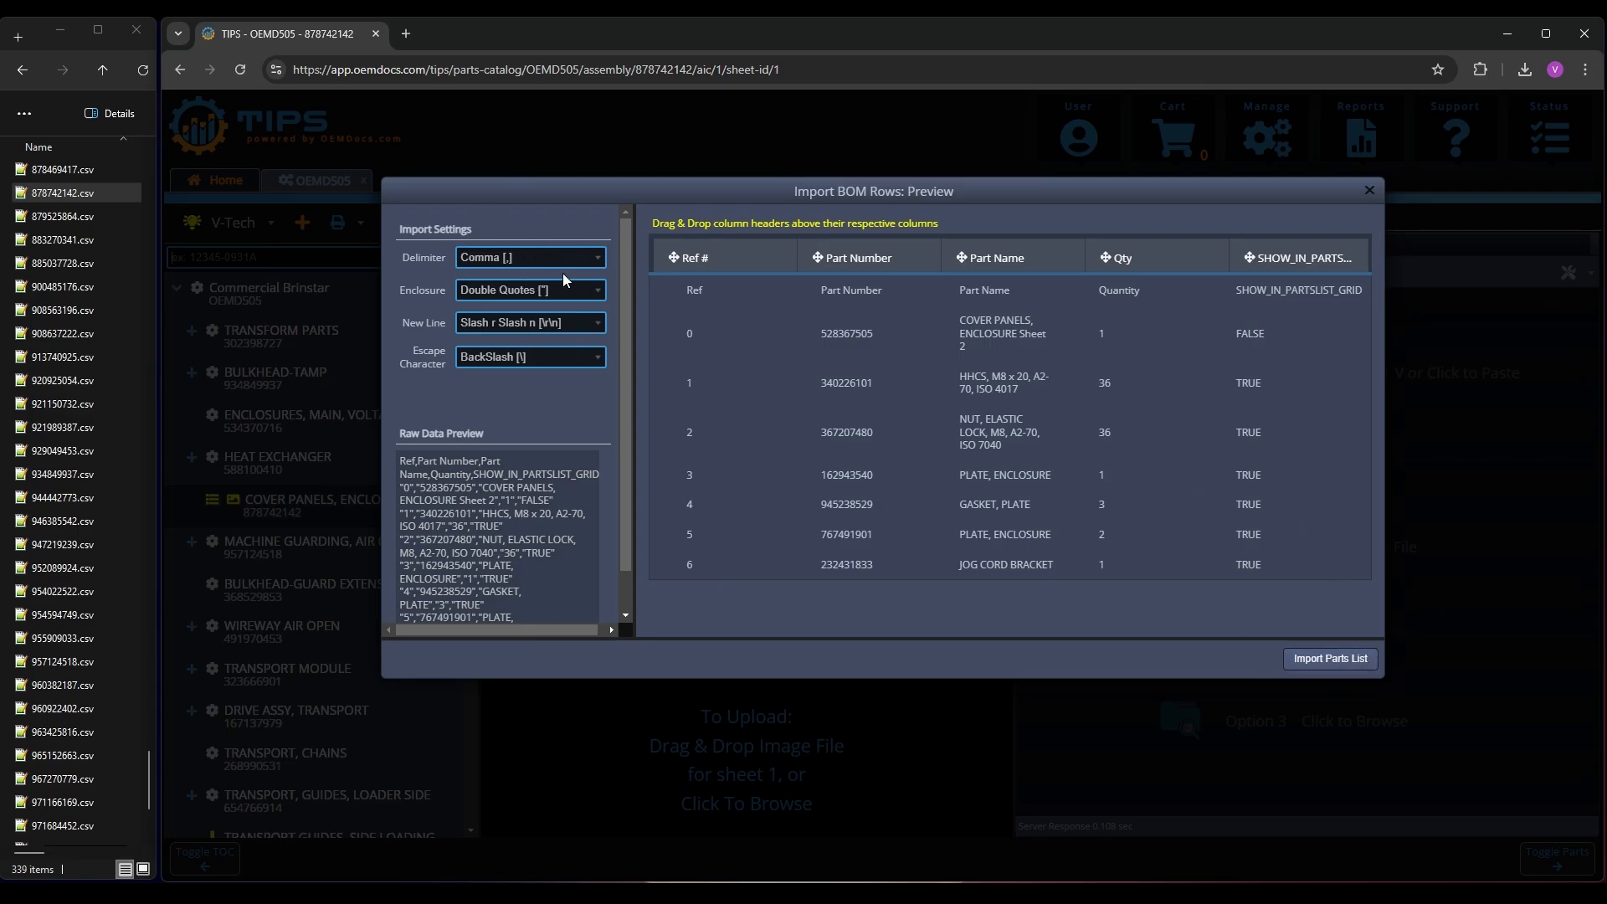
pyautogui.click(1326, 661)
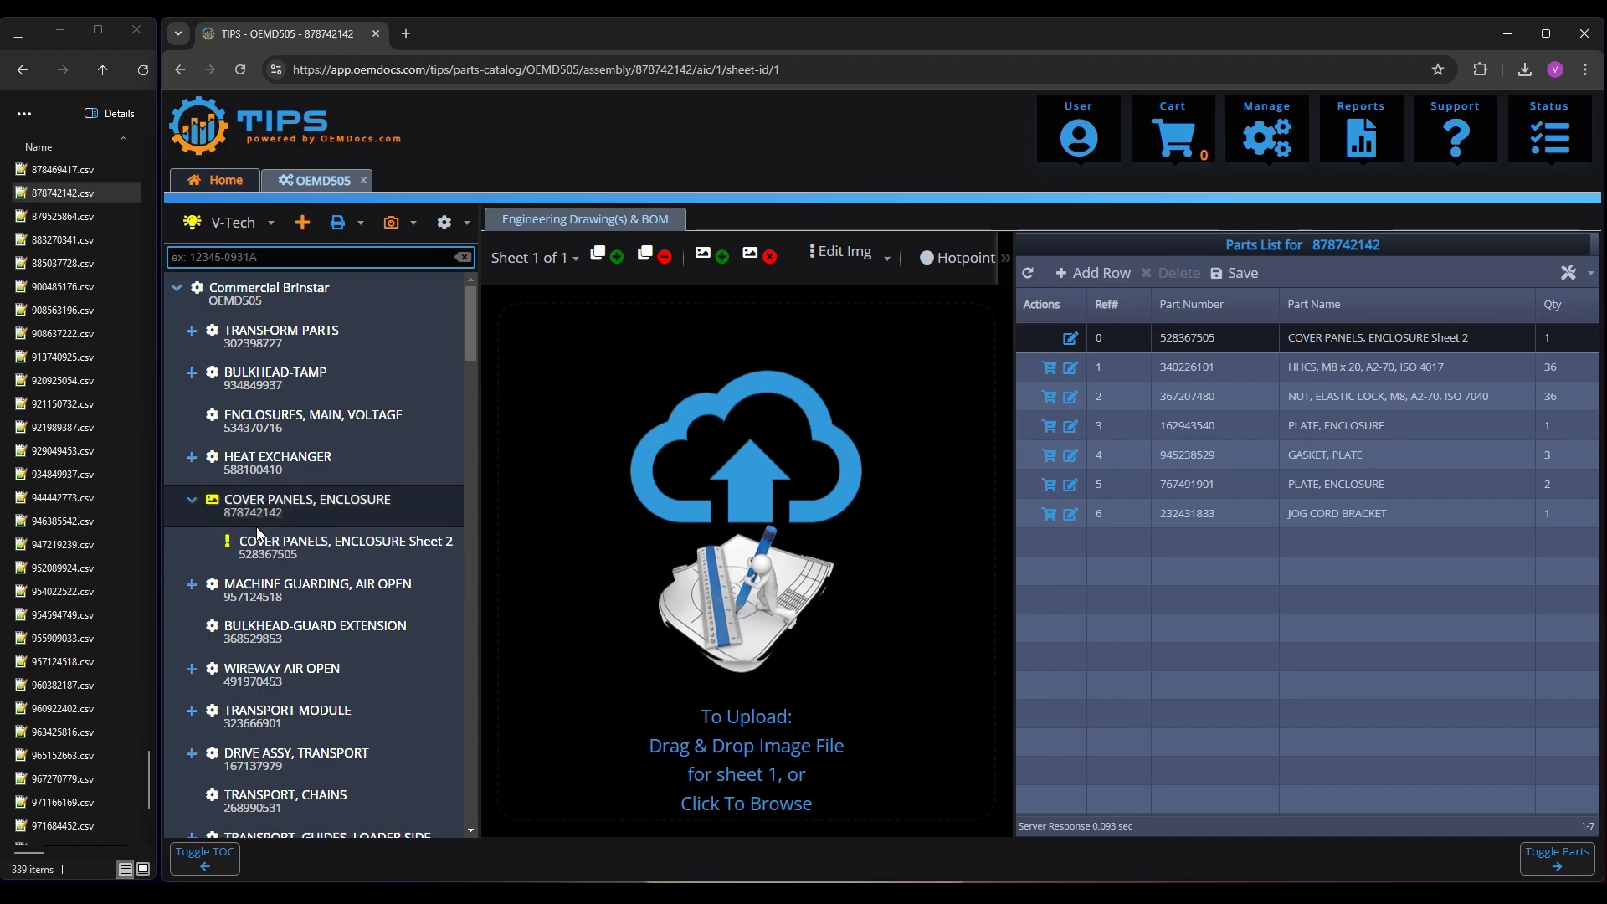
# Create the COVER PANELS, ENCLOSURE Sheet 2 assembly and import 528367505.csv as its parts list
pyautogui.click(308, 547)
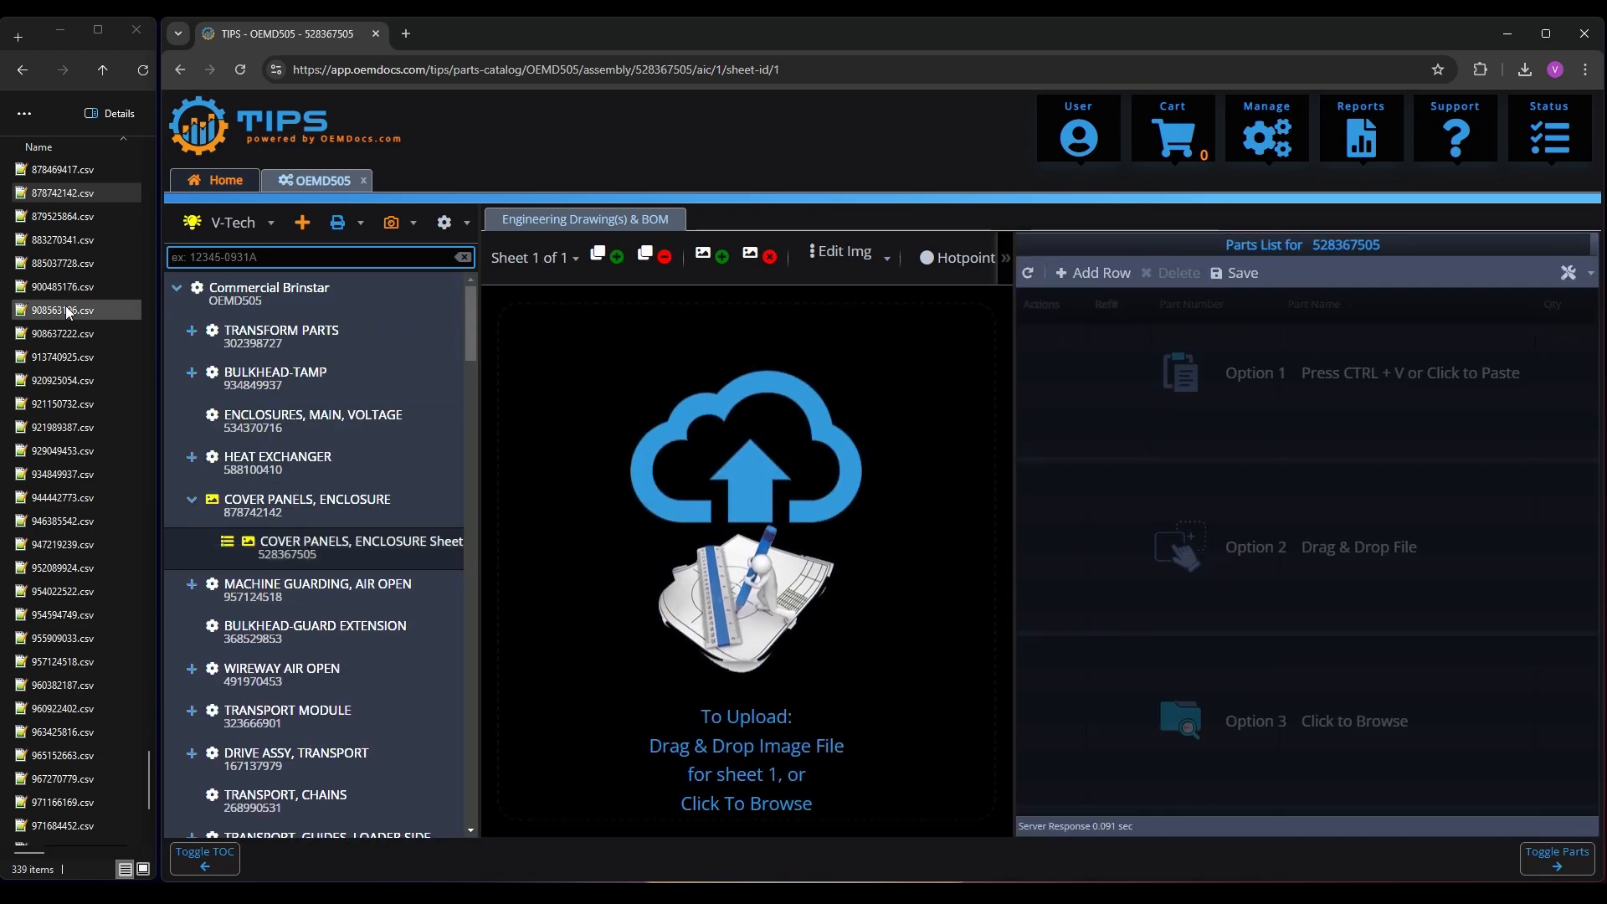
pyautogui.click(53, 311)
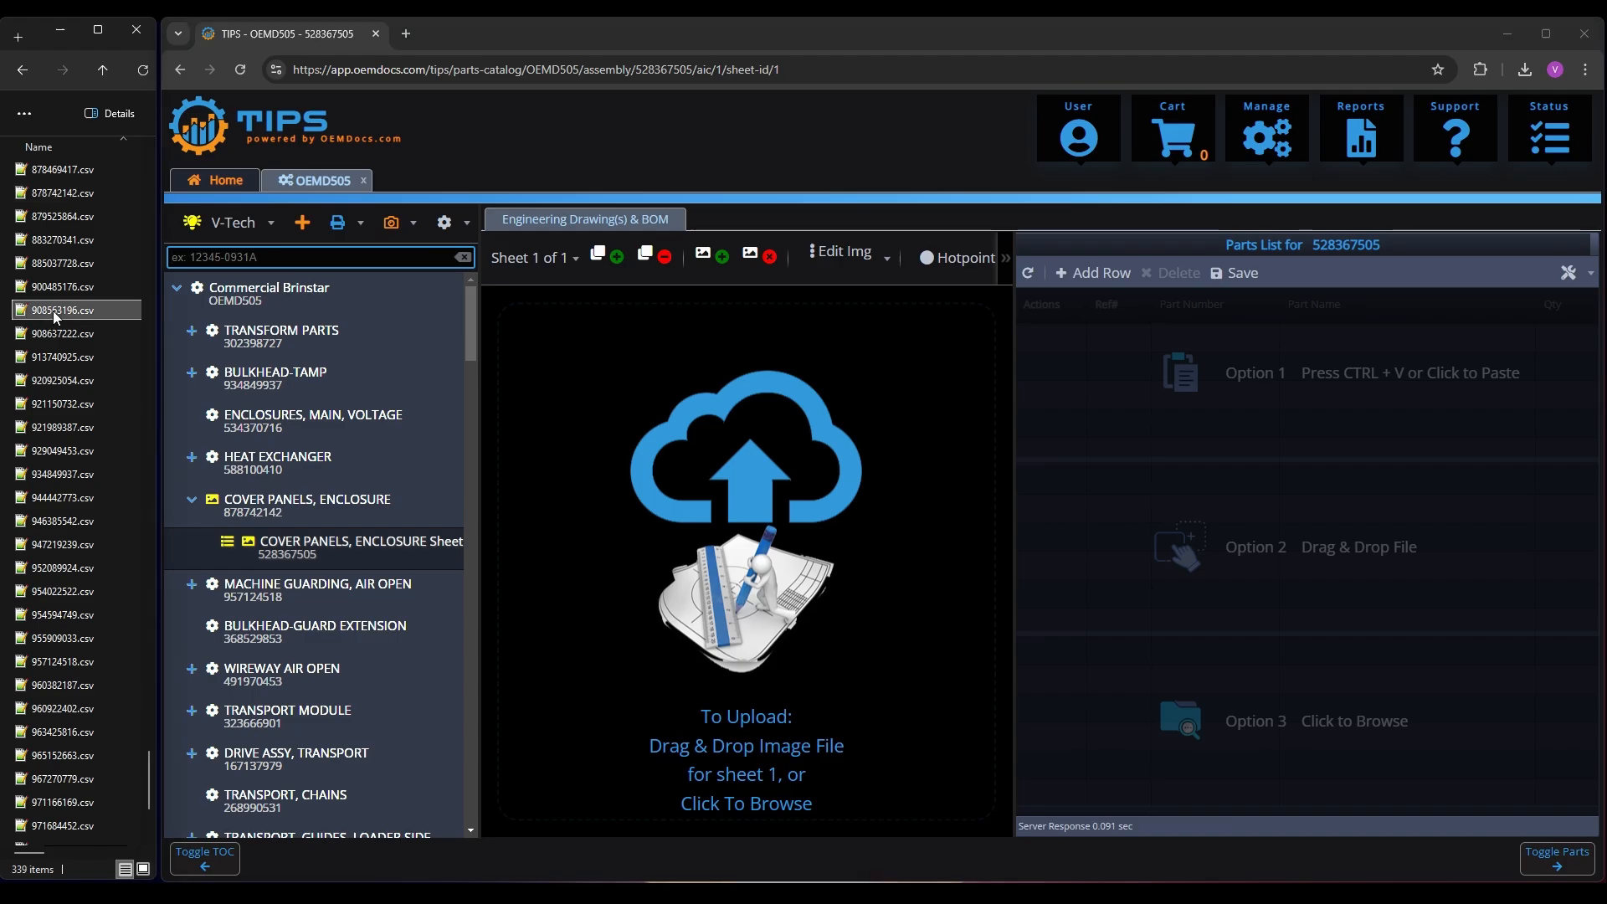
pyautogui.write('528')
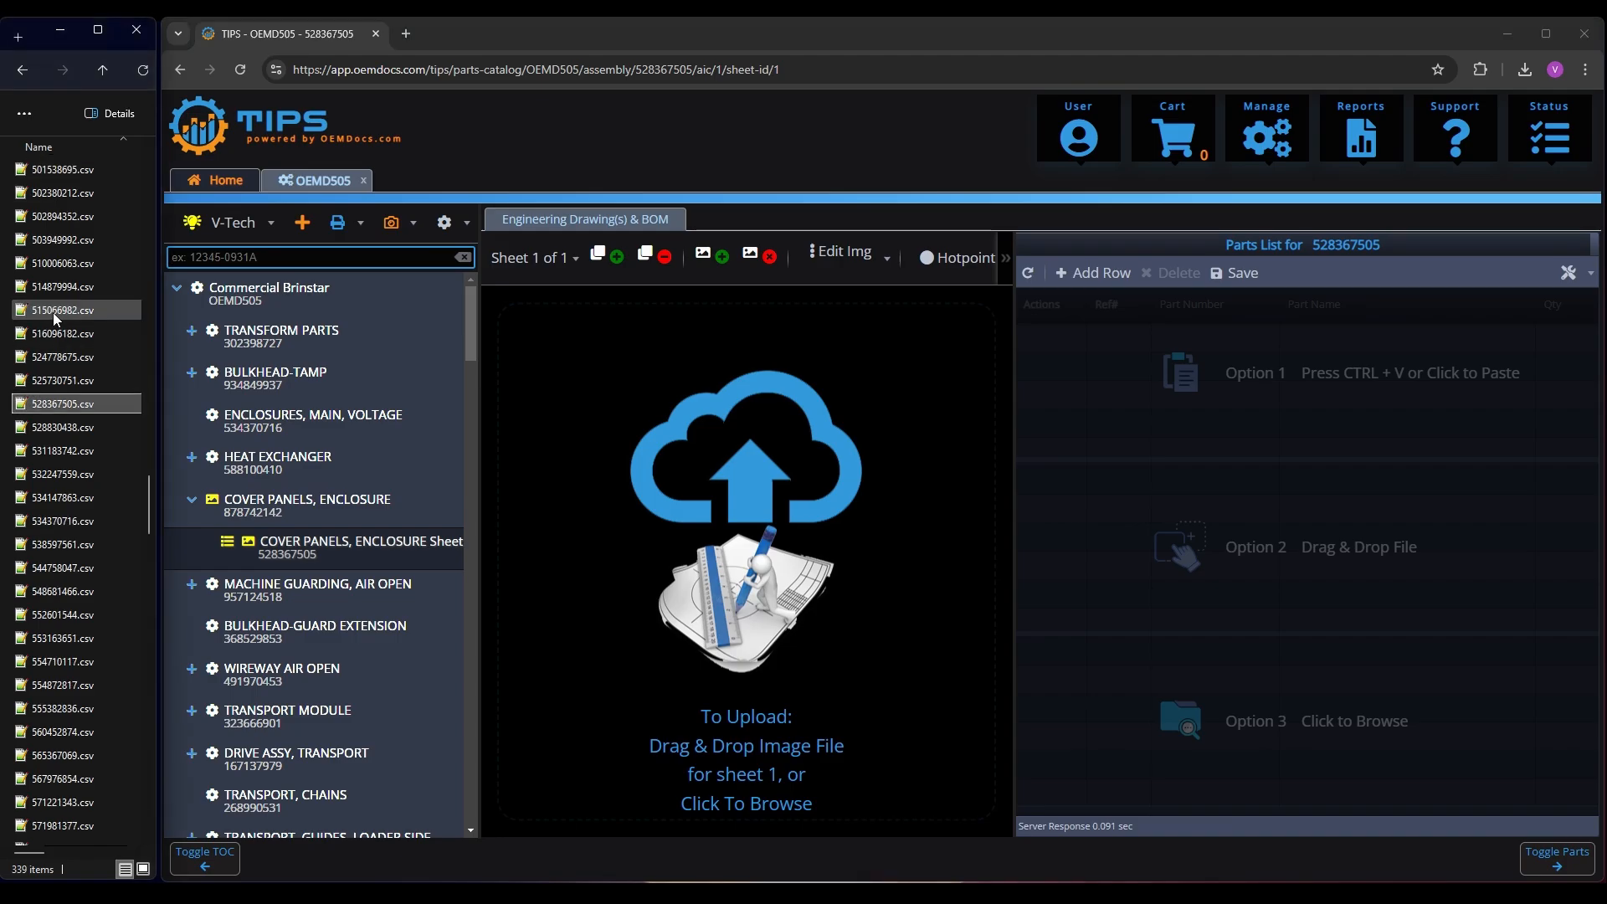
pyautogui.moveTo(63, 409); pyautogui.dragTo(1273, 577)
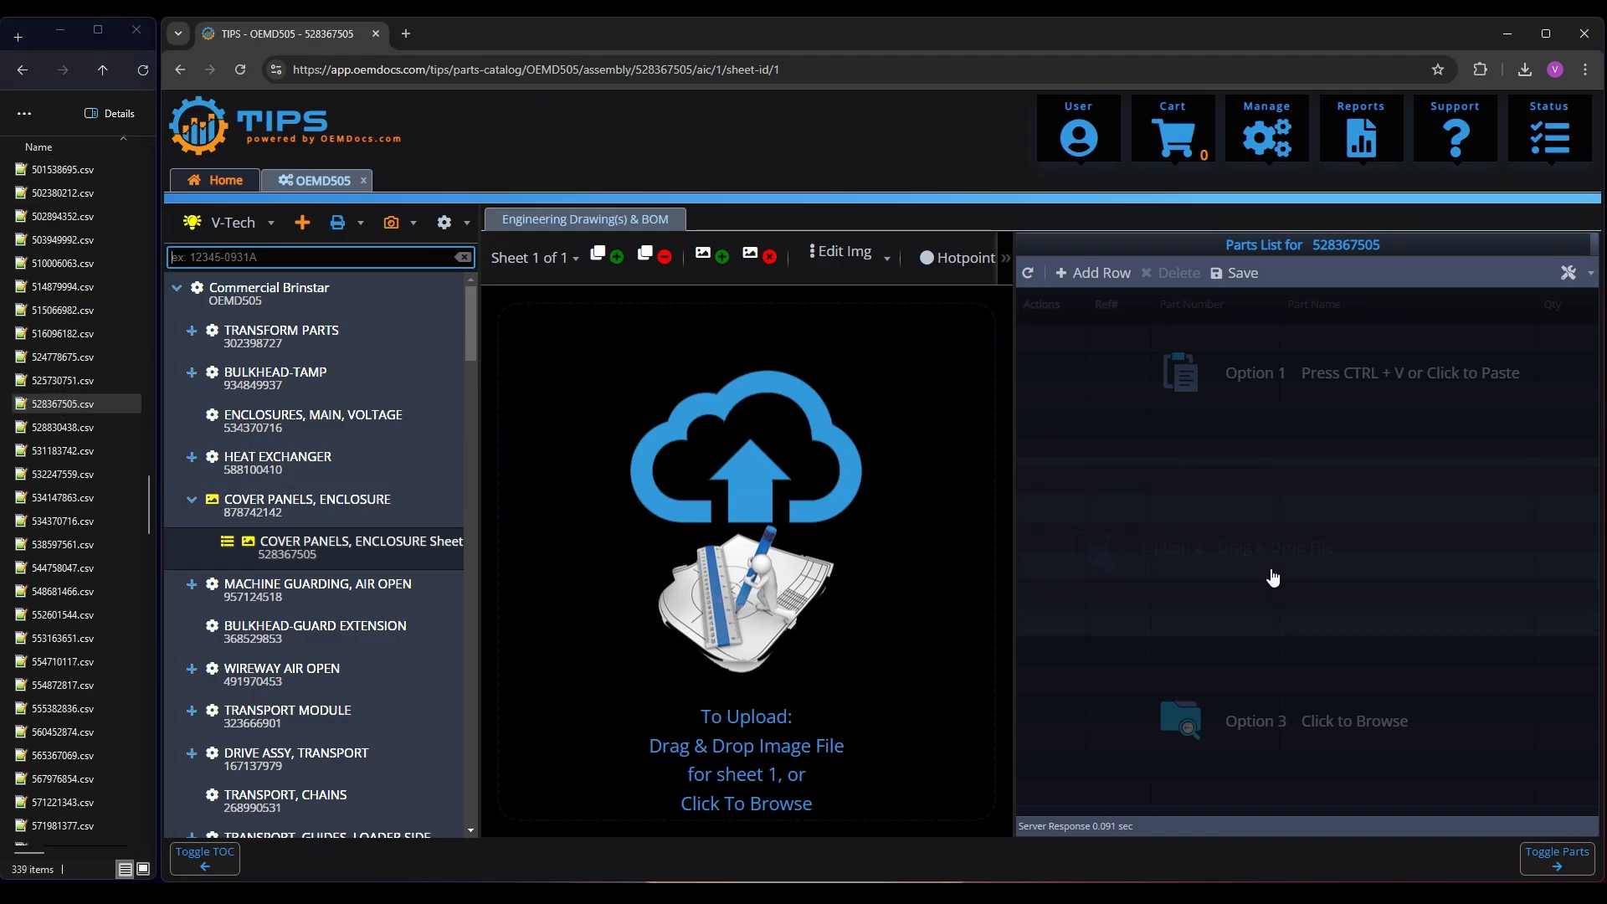
pyautogui.click(1331, 658)
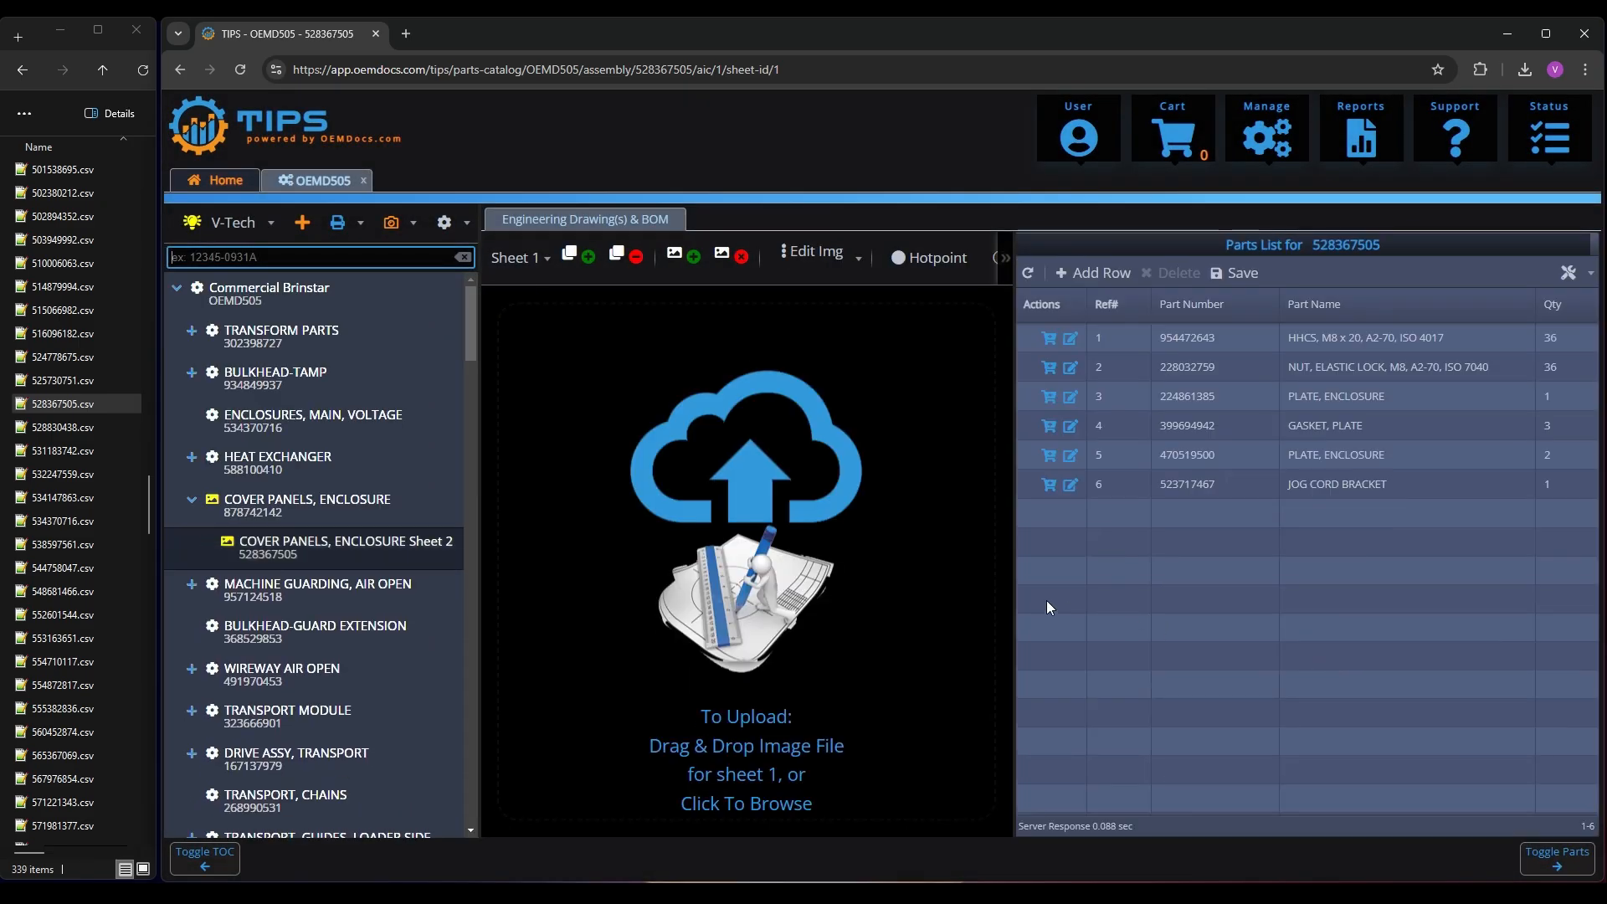
# Create the flagged TRANSPORT GUIDES, SIDE LOADING assembly and import 885037728.csv as its parts list
pyautogui.scroll(-3, 279, 549)
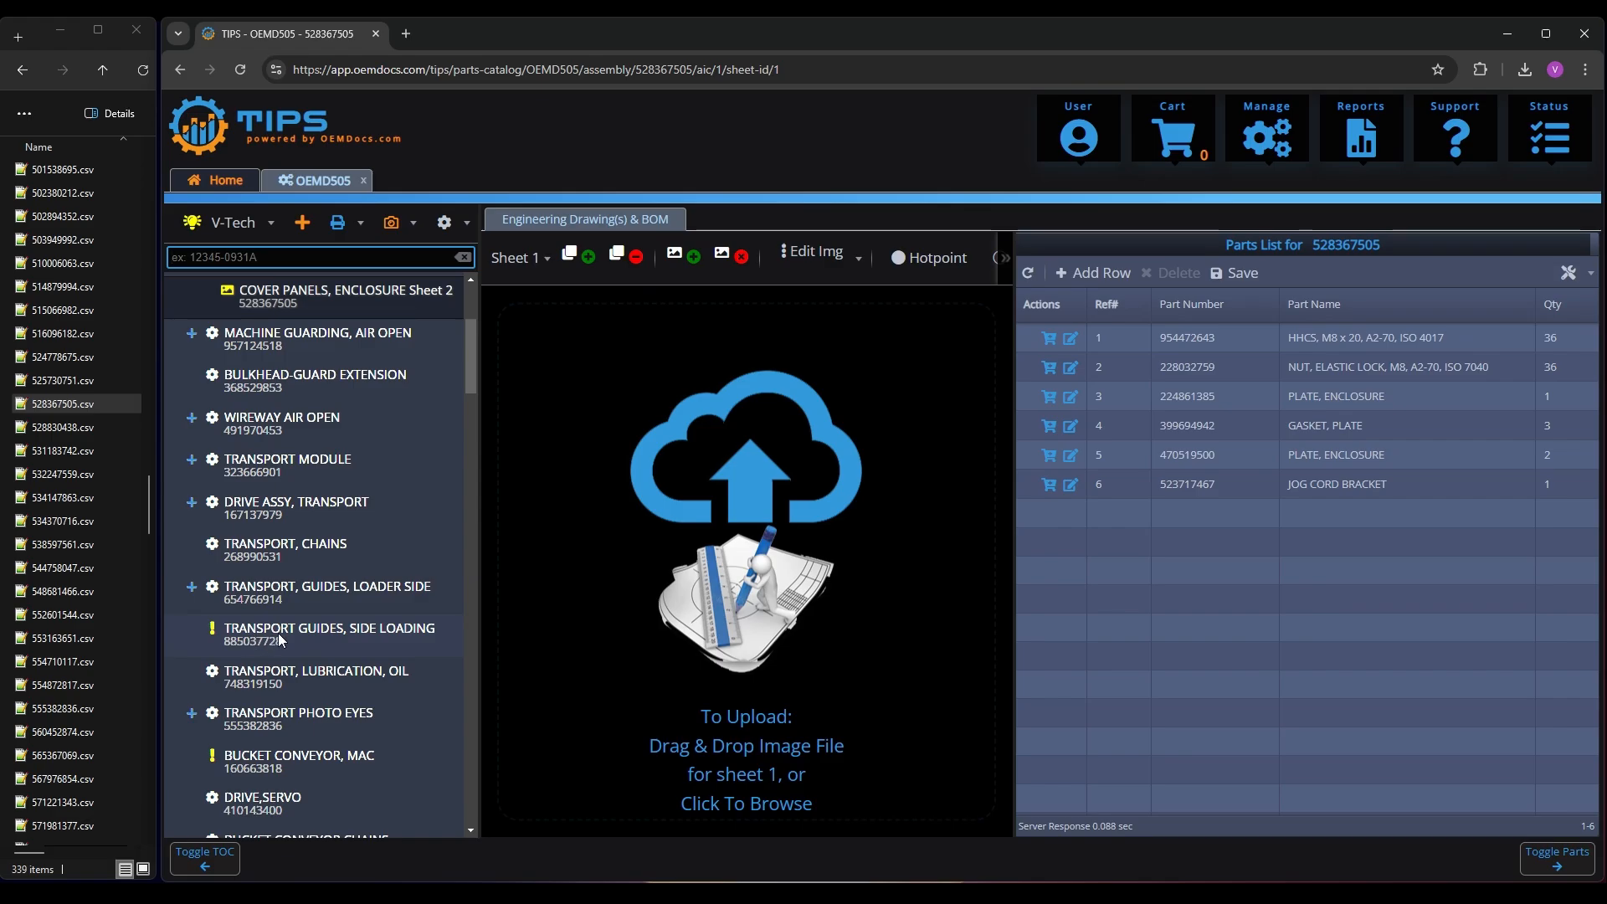
pyautogui.click(278, 640)
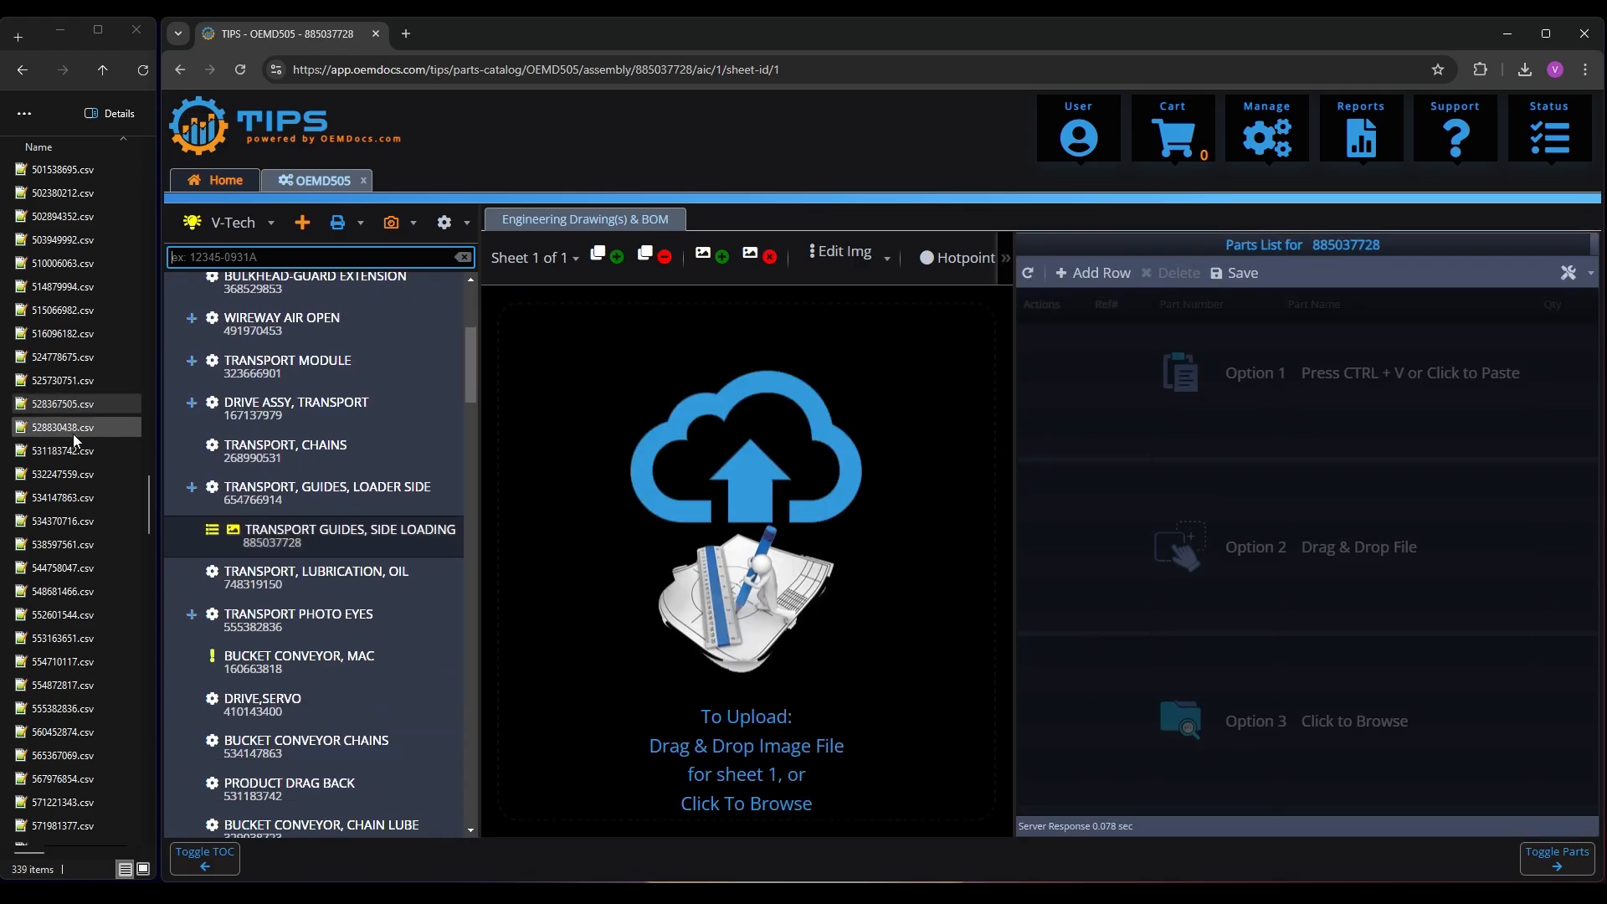
pyautogui.click(63, 429)
pyautogui.write('885')
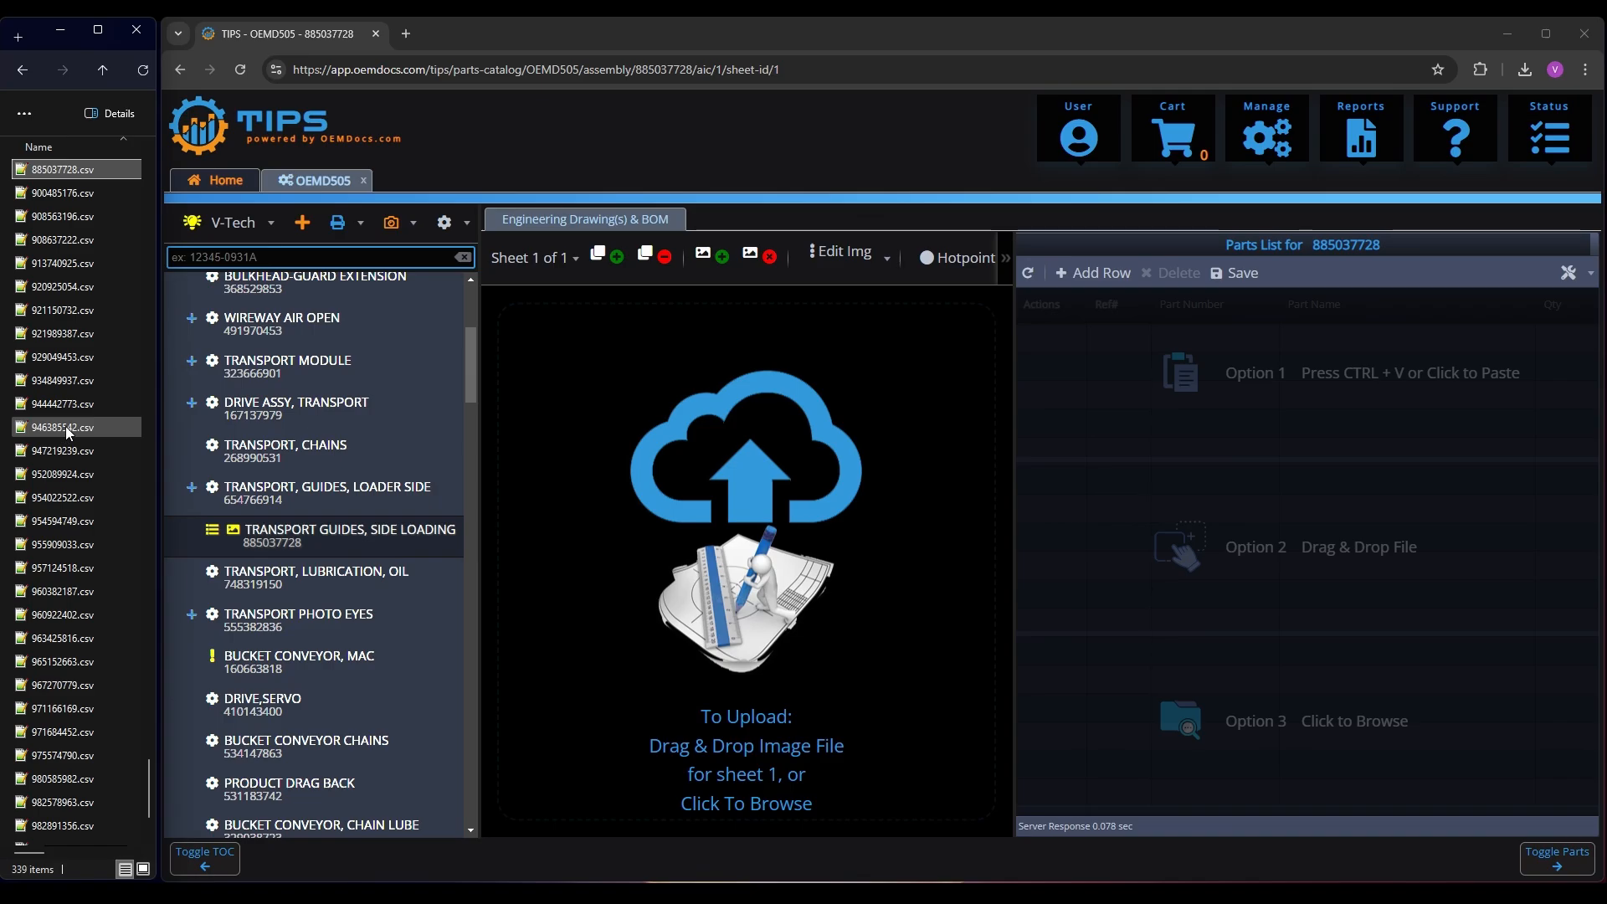
pyautogui.moveTo(52, 164); pyautogui.dragTo(1218, 528)
pyautogui.click(1330, 658)
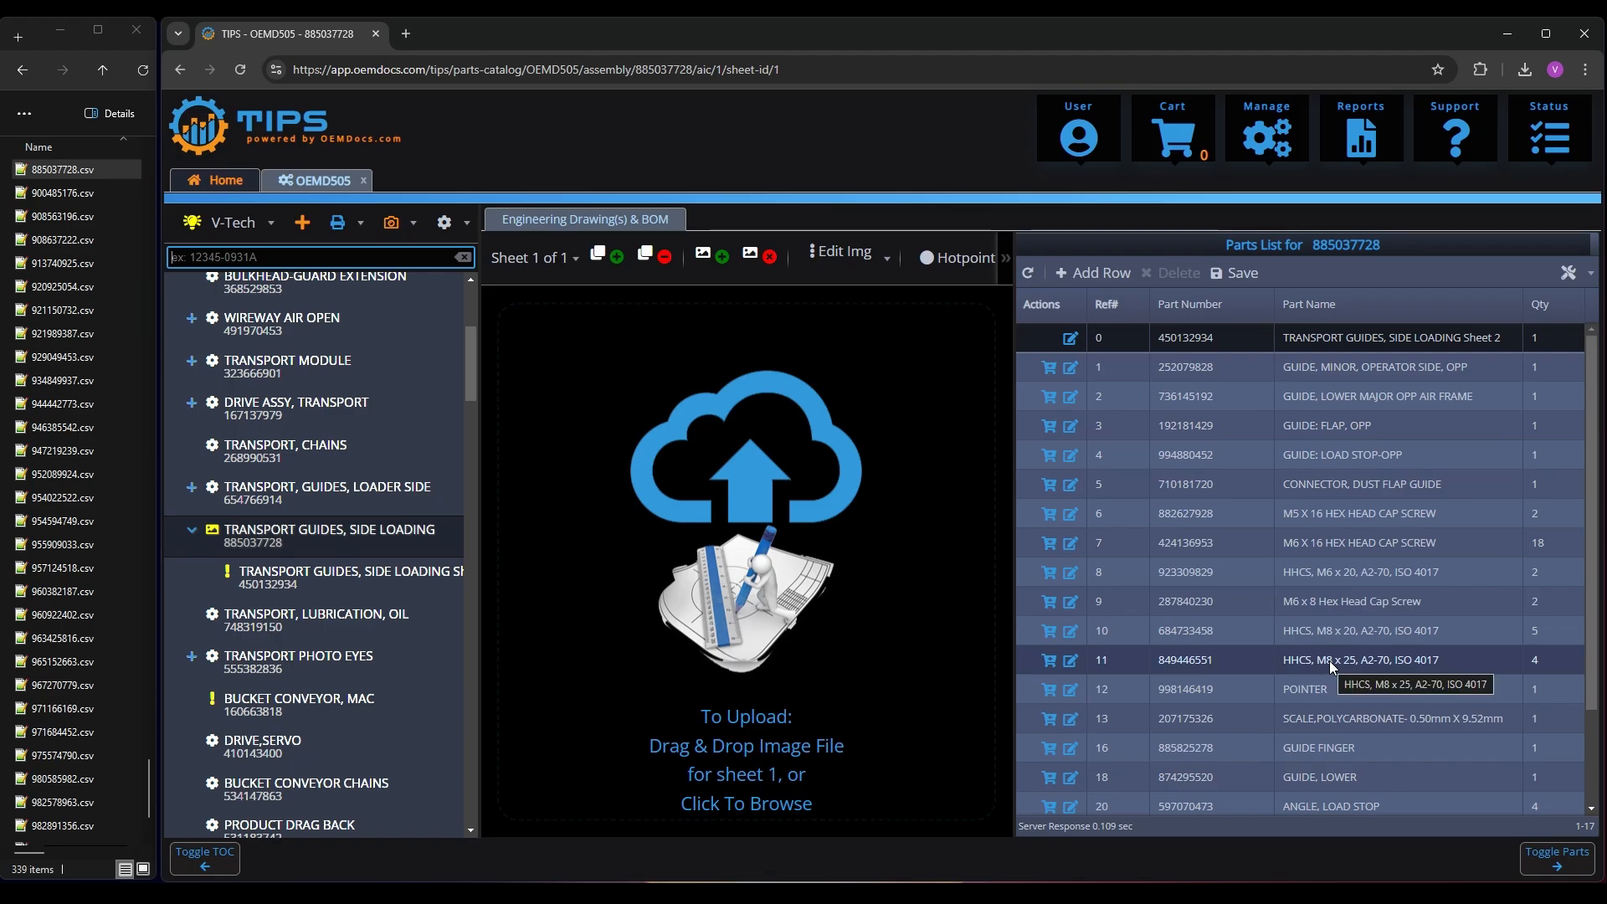
# Create the TRANSPORT GUIDES, SIDE LOADING Sheet 2 assembly and import 450132934.csv as its parts list
pyautogui.click(279, 578)
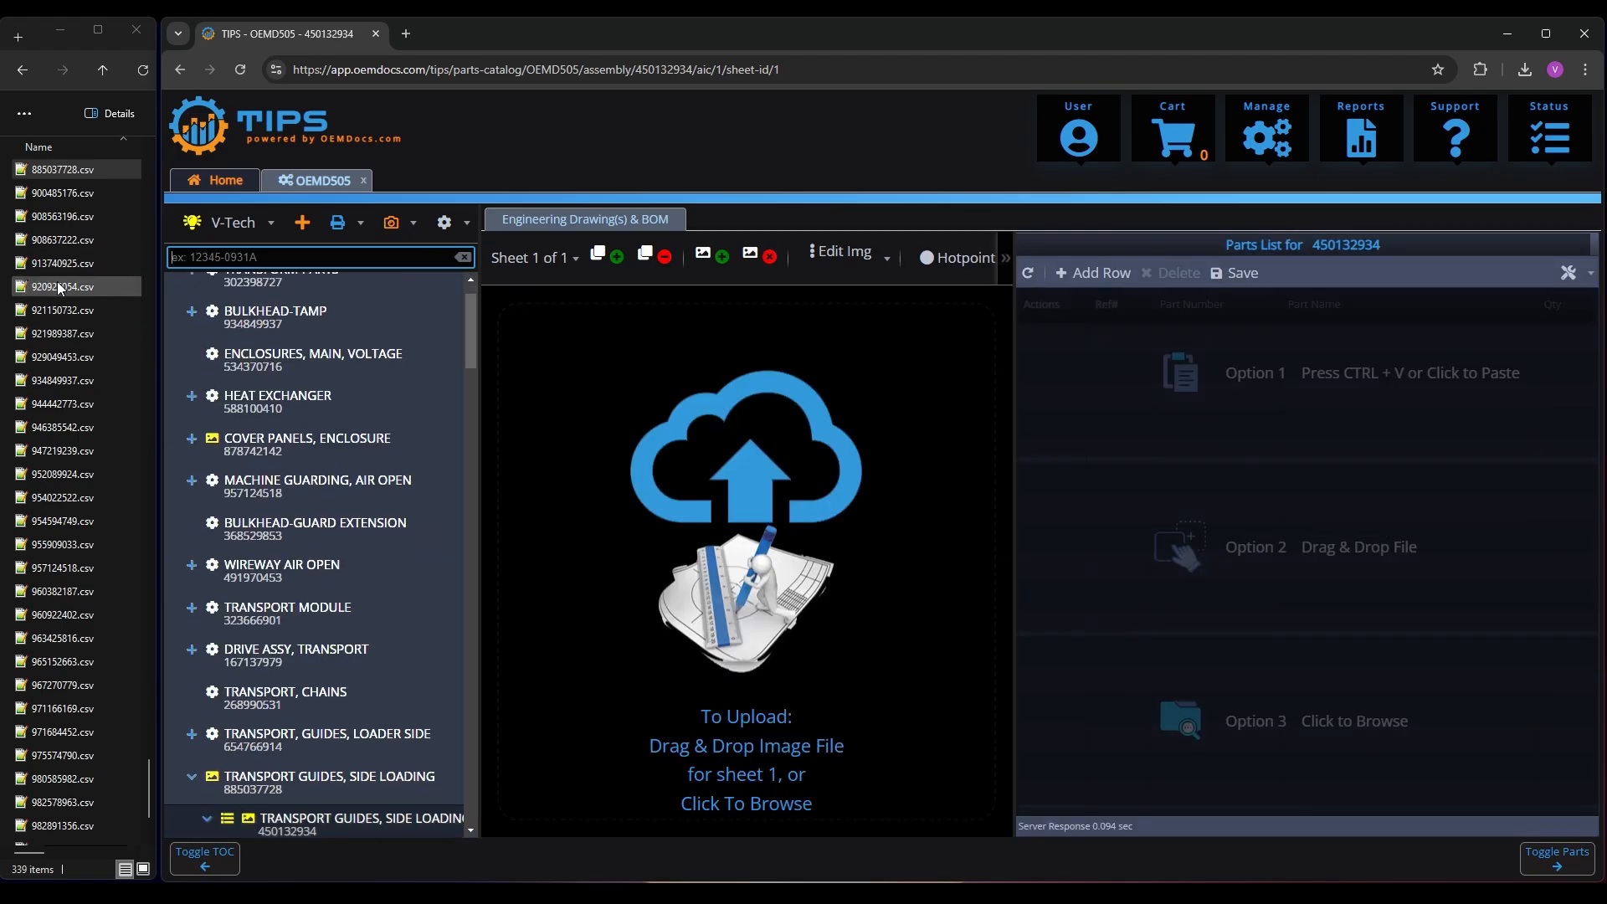
pyautogui.click(57, 285)
pyautogui.write('45')
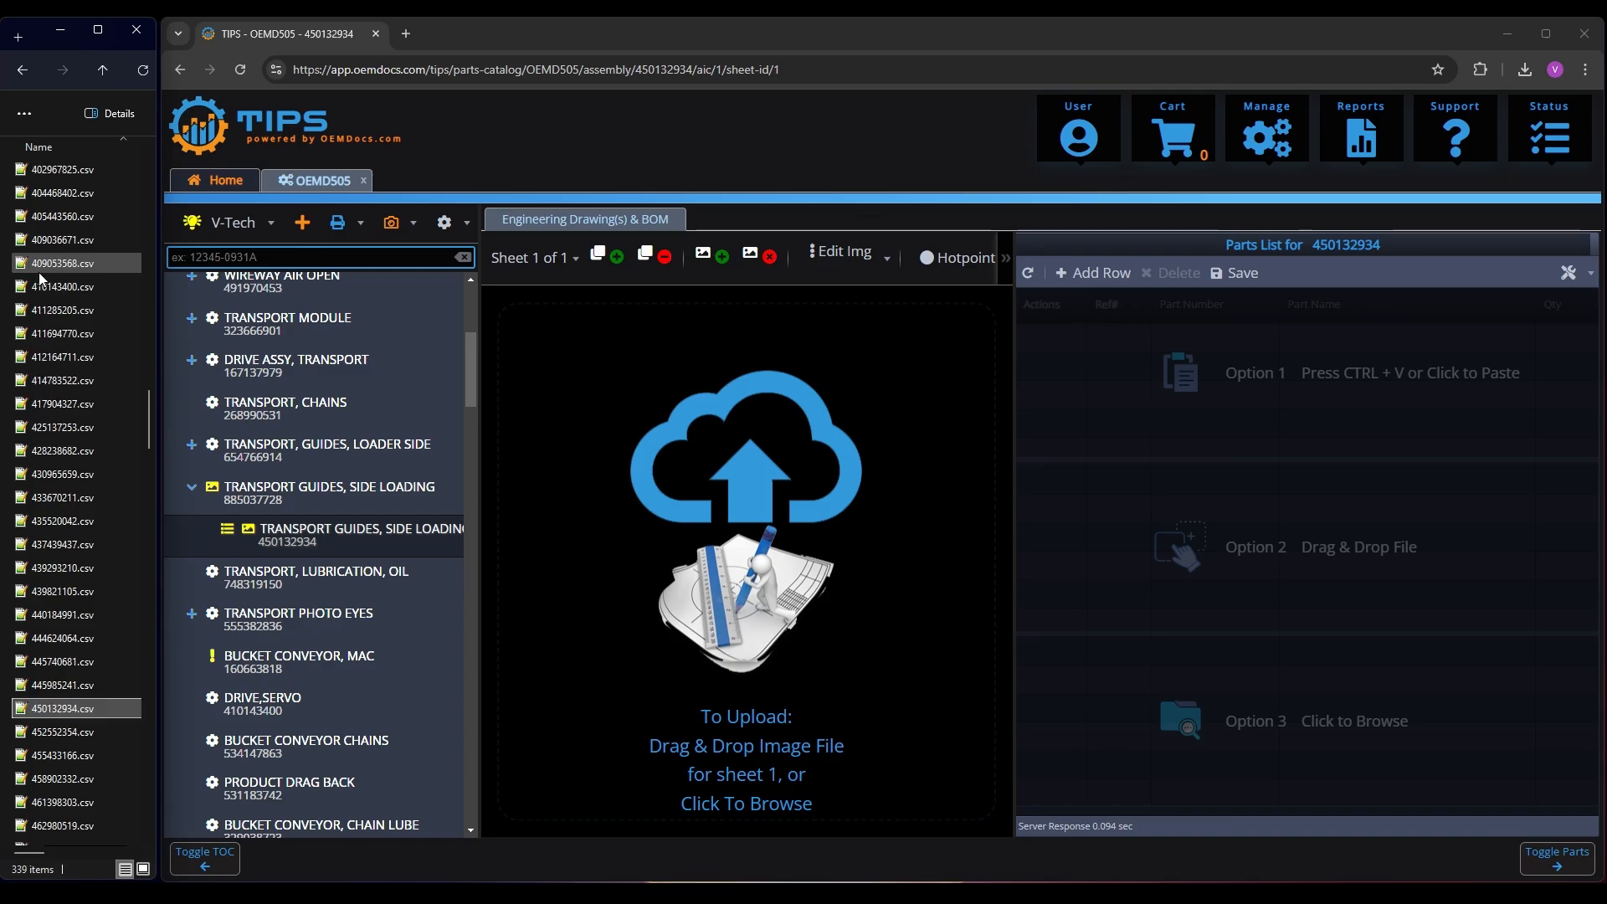
pyautogui.moveTo(73, 707); pyautogui.dragTo(1348, 591)
pyautogui.click(1326, 658)
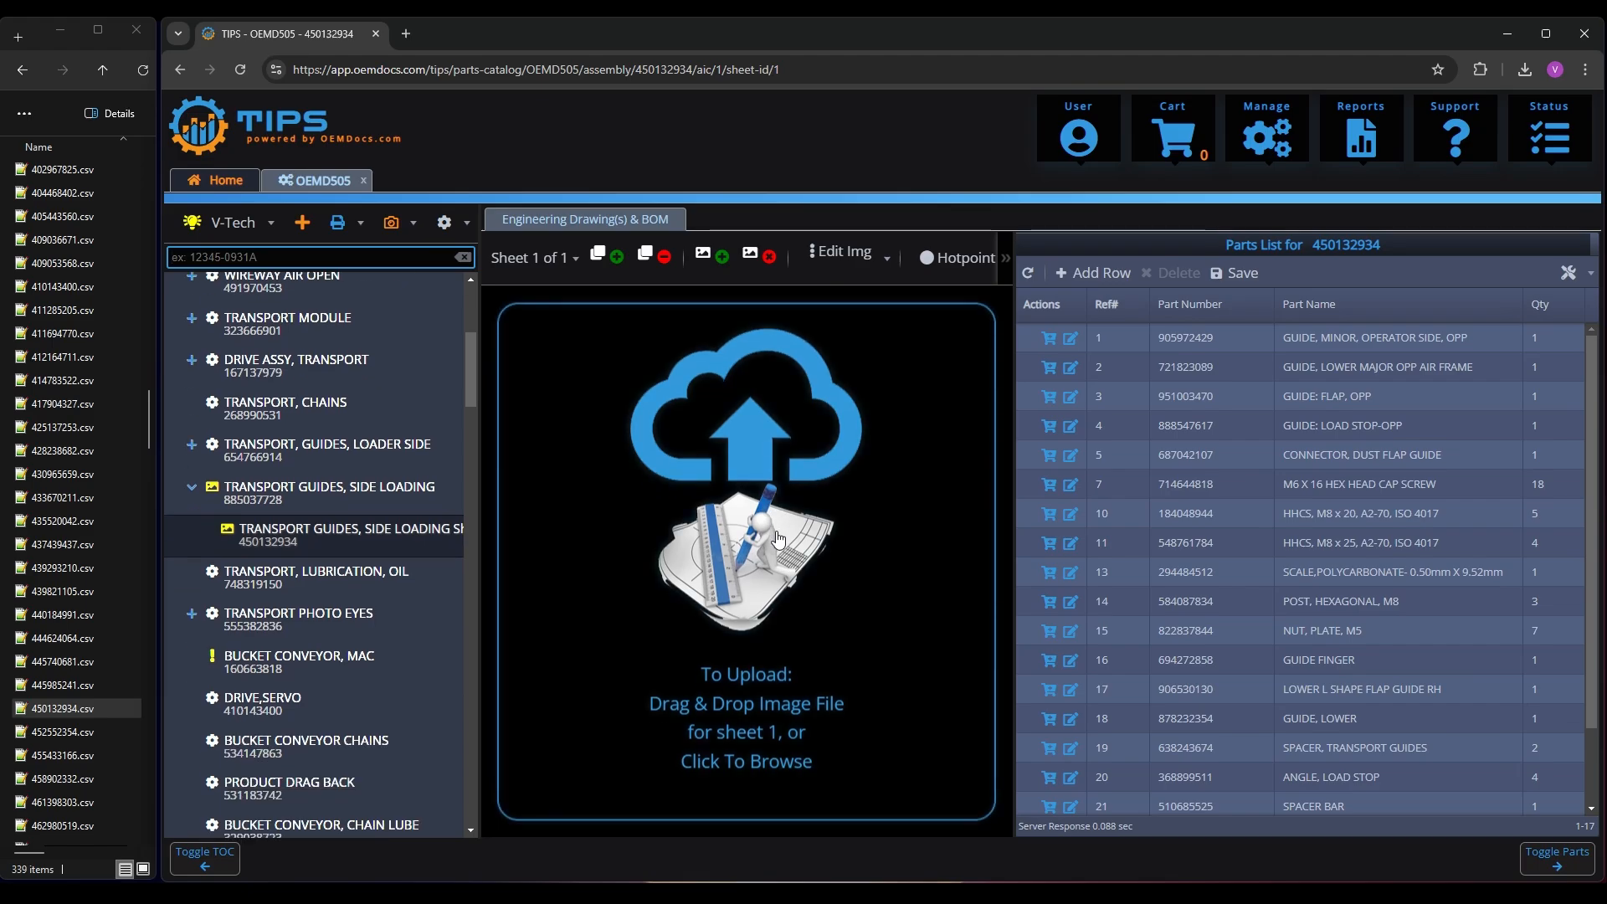
# Create the flagged BUCKET CONVEYOR, MAC assembly and import 160663818.csv as its parts list
pyautogui.click(276, 660)
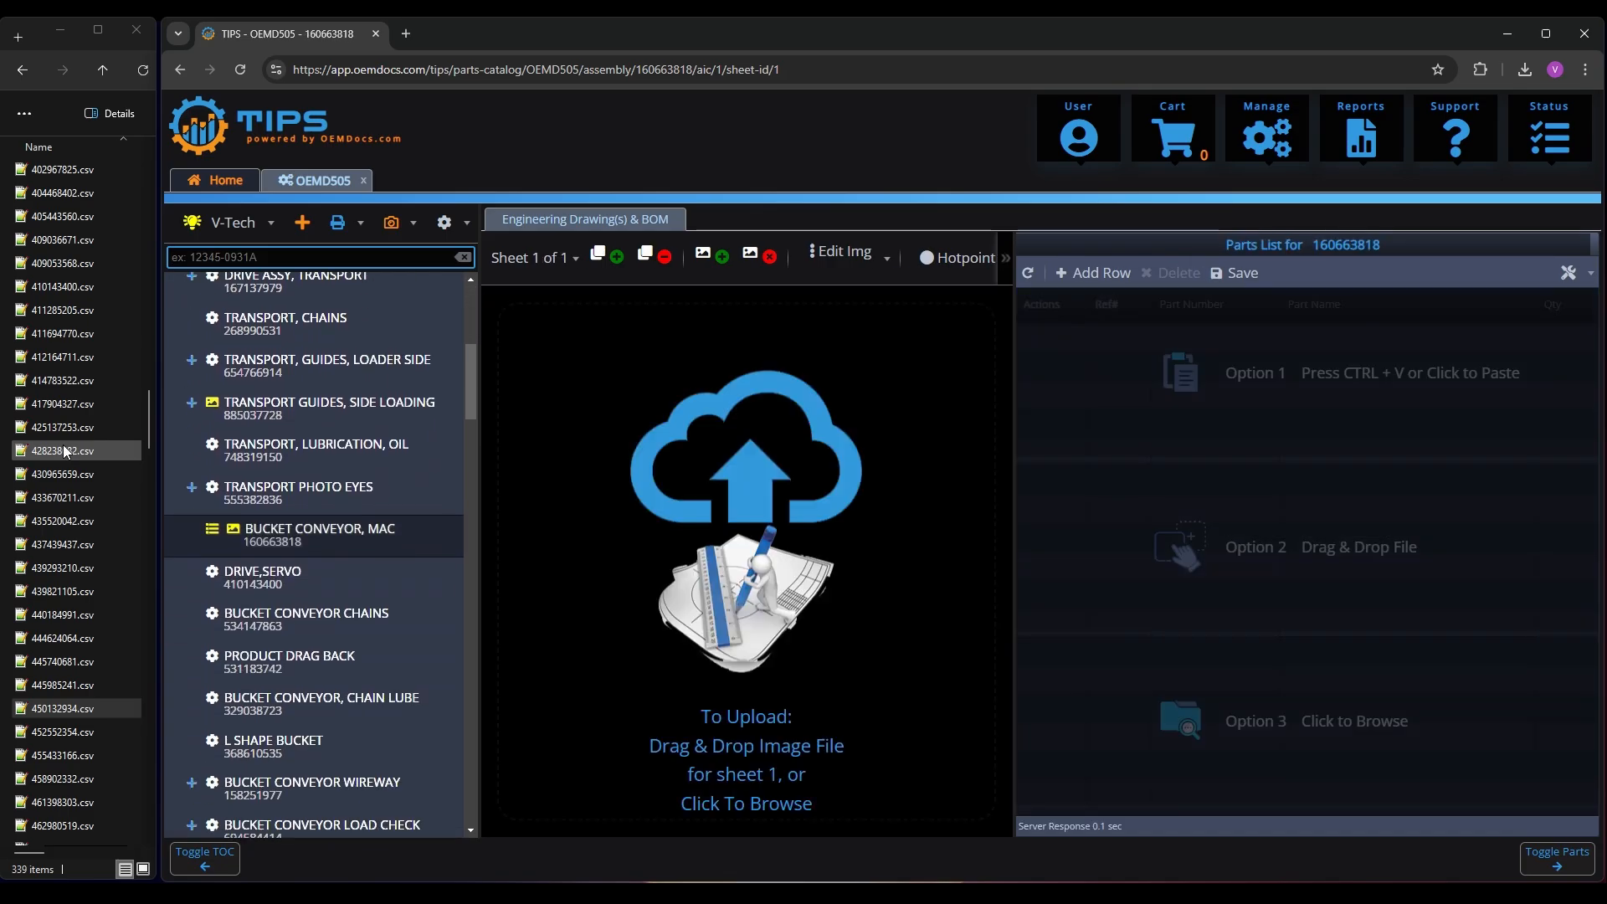
pyautogui.click(64, 447)
pyautogui.write('16')
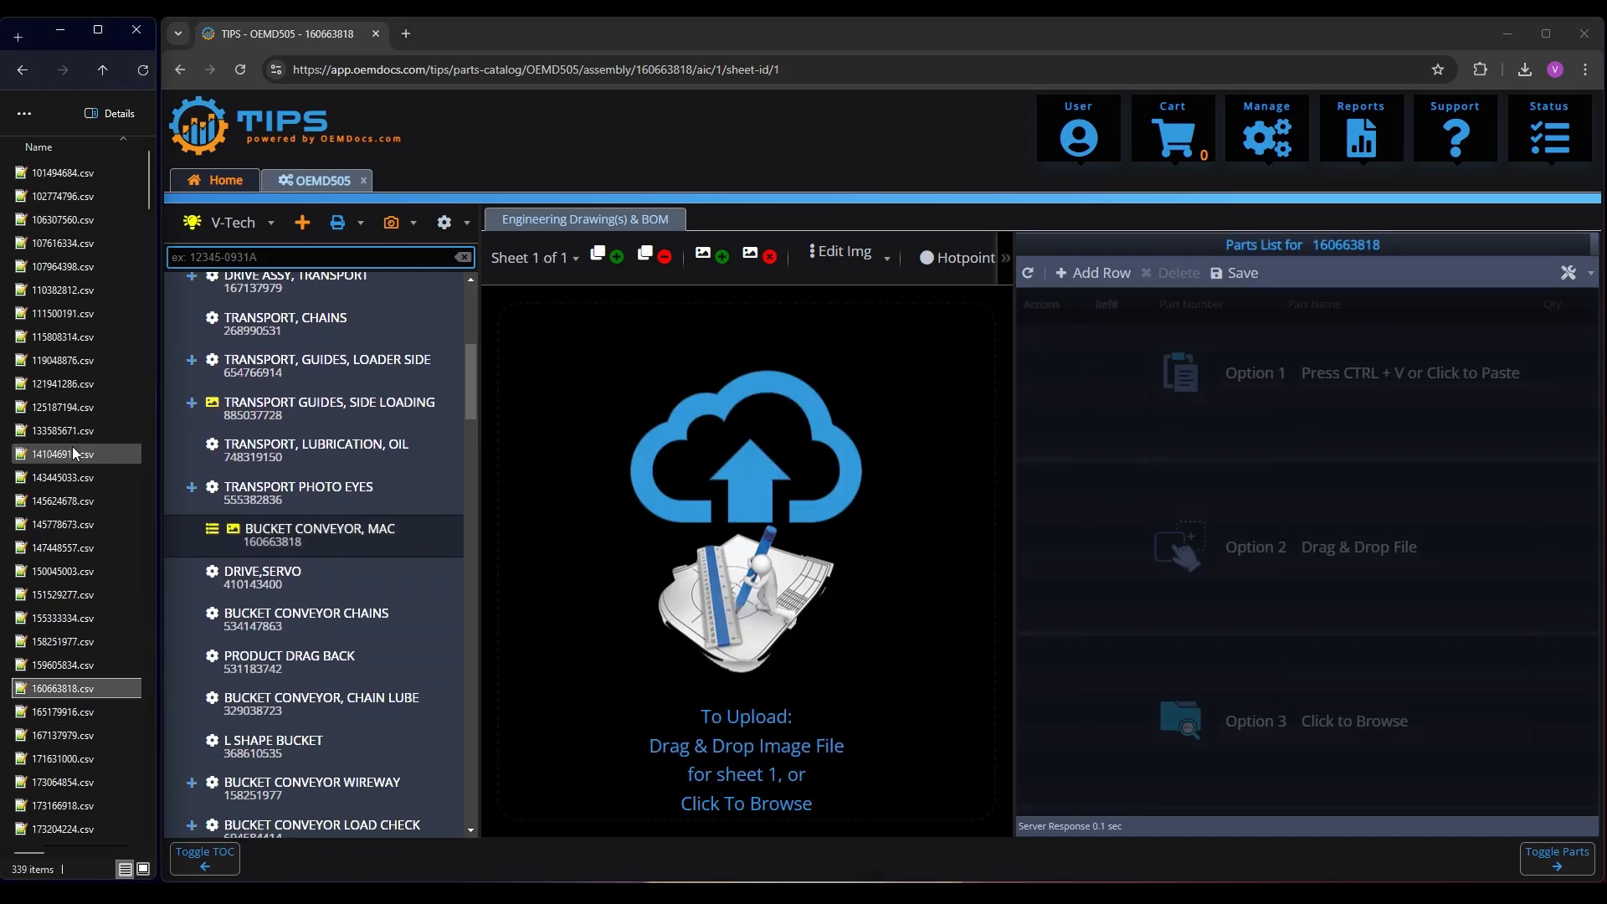
pyautogui.moveTo(64, 691); pyautogui.dragTo(1310, 569)
pyautogui.click(1329, 658)
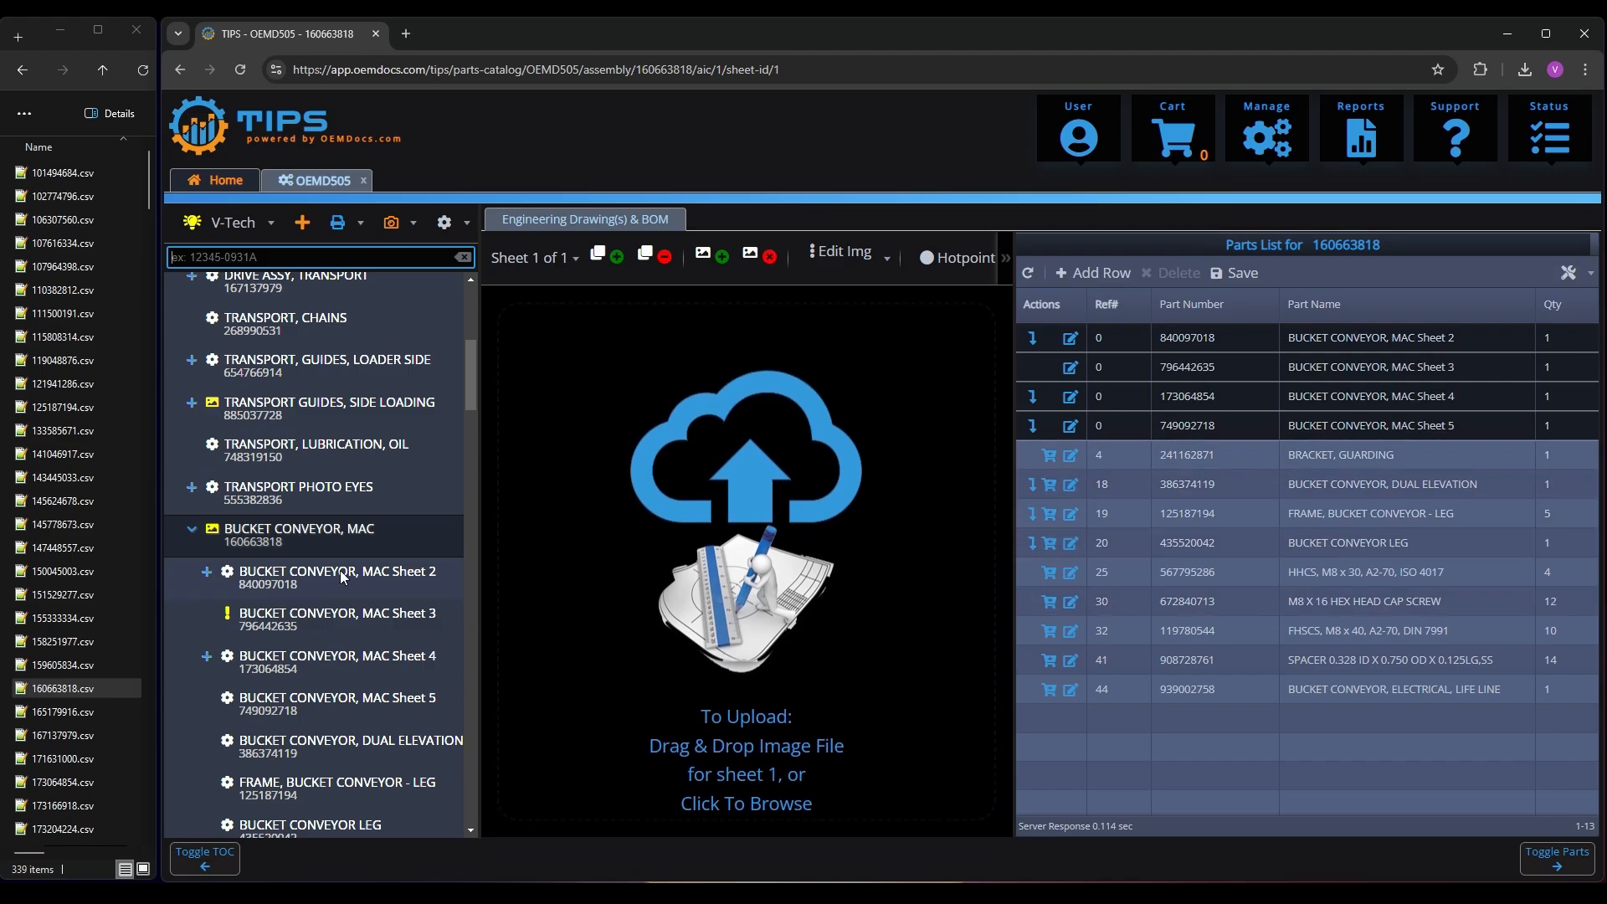
# Create the missing BUCKET CONVEYOR, MAC Sheet 3 assembly and import 796442635.csv as its parts list
pyautogui.scroll(-1, 358, 539)
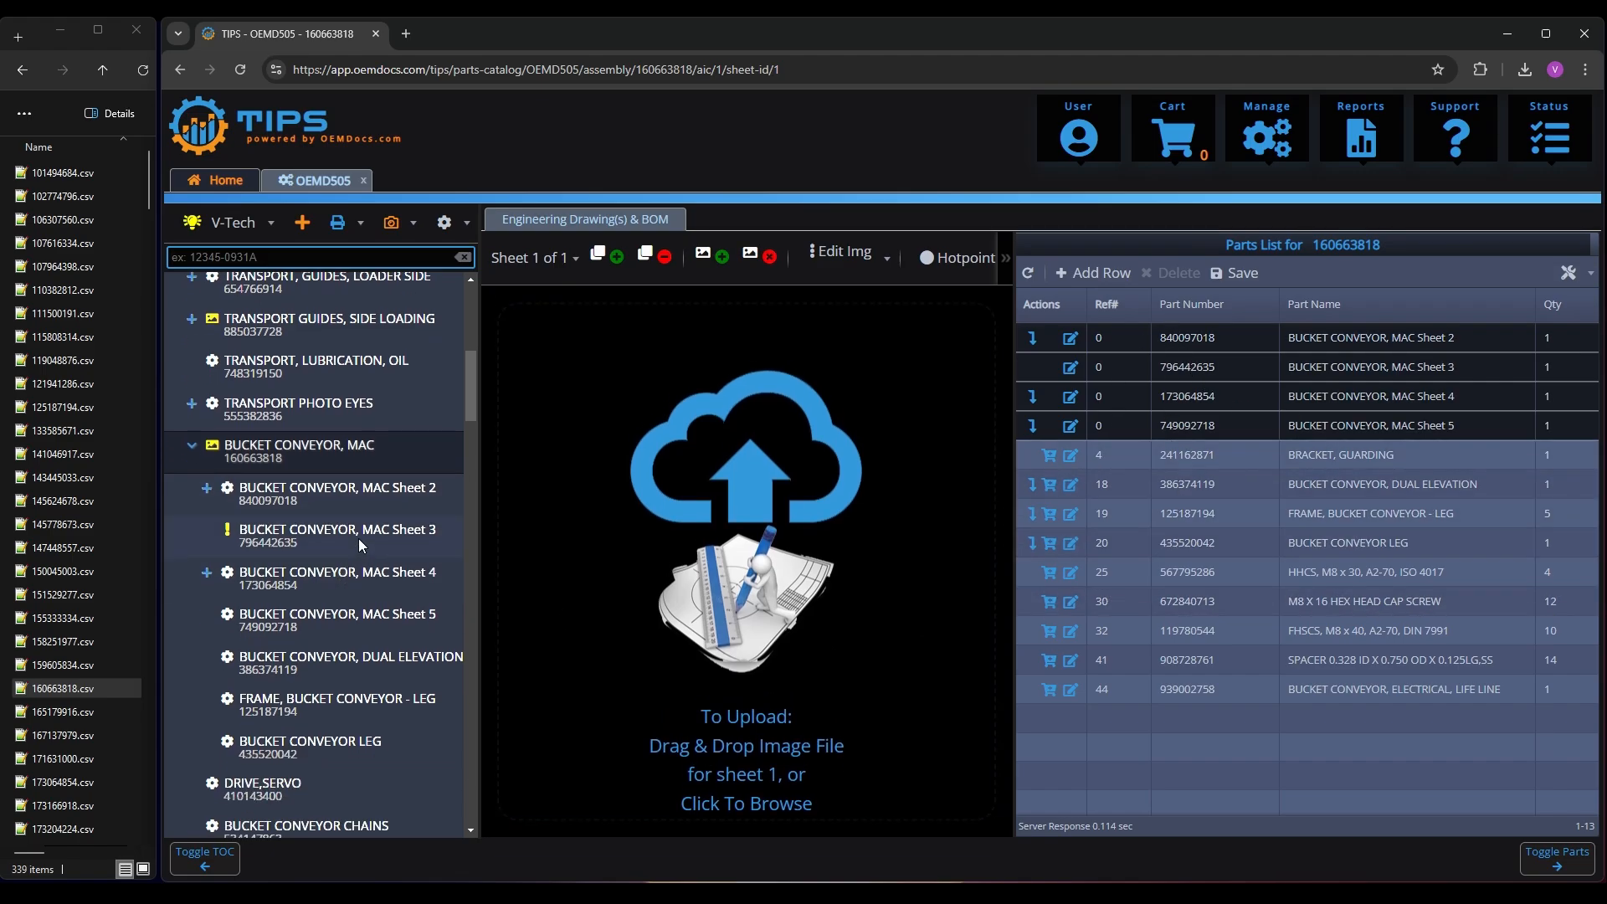
pyautogui.click(289, 538)
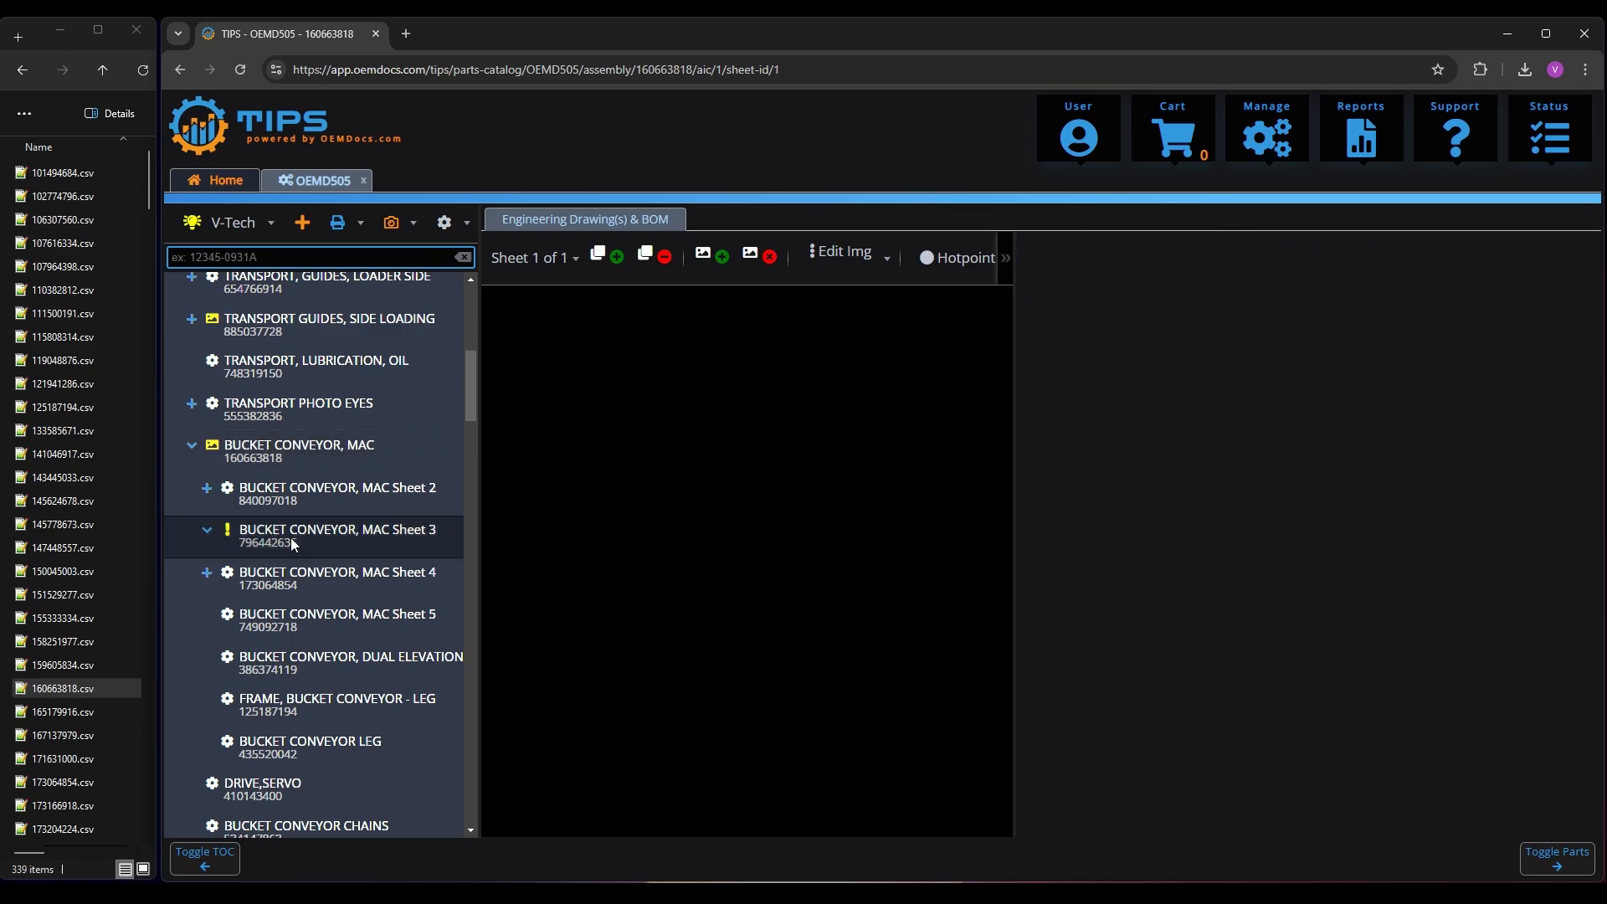
pyautogui.click(62, 477)
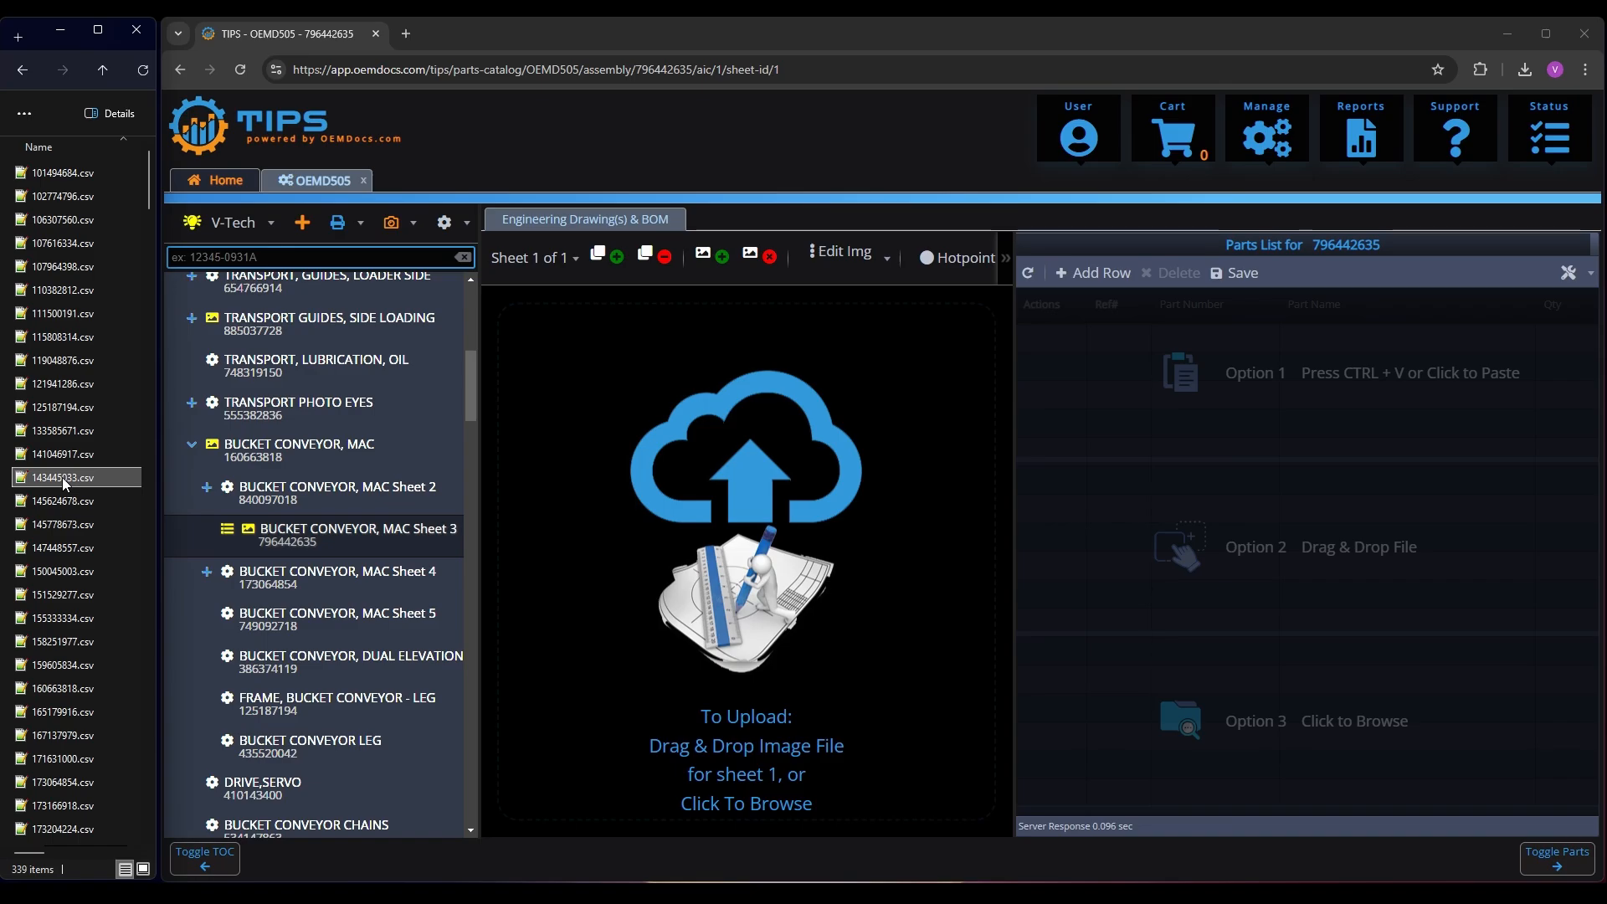
pyautogui.write('796')
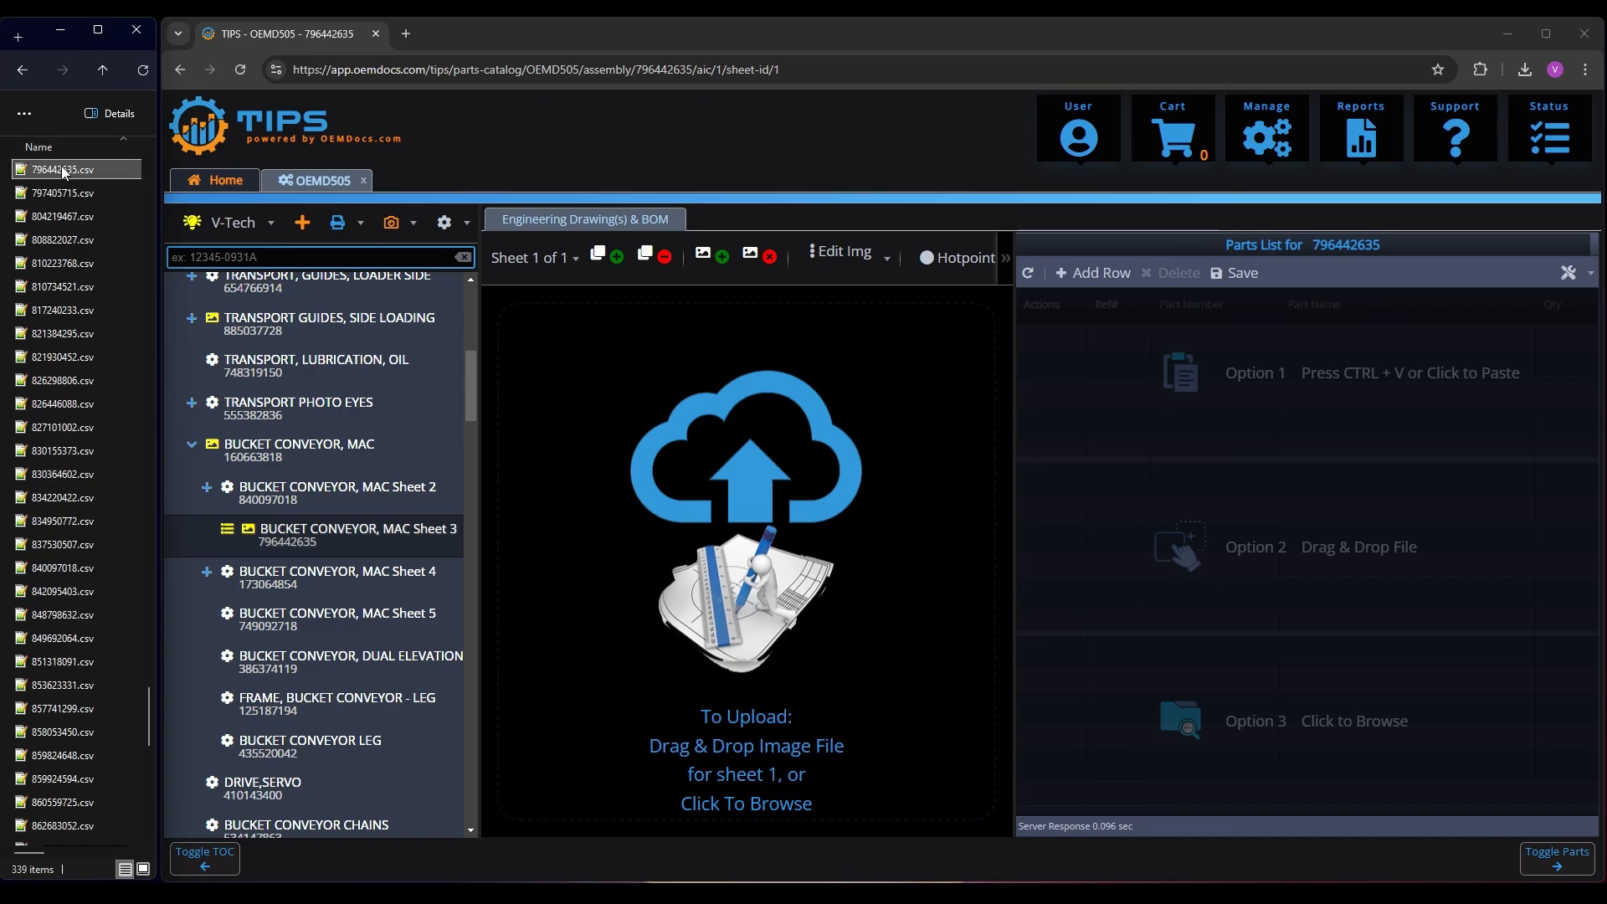
pyautogui.moveTo(69, 169); pyautogui.dragTo(1339, 591)
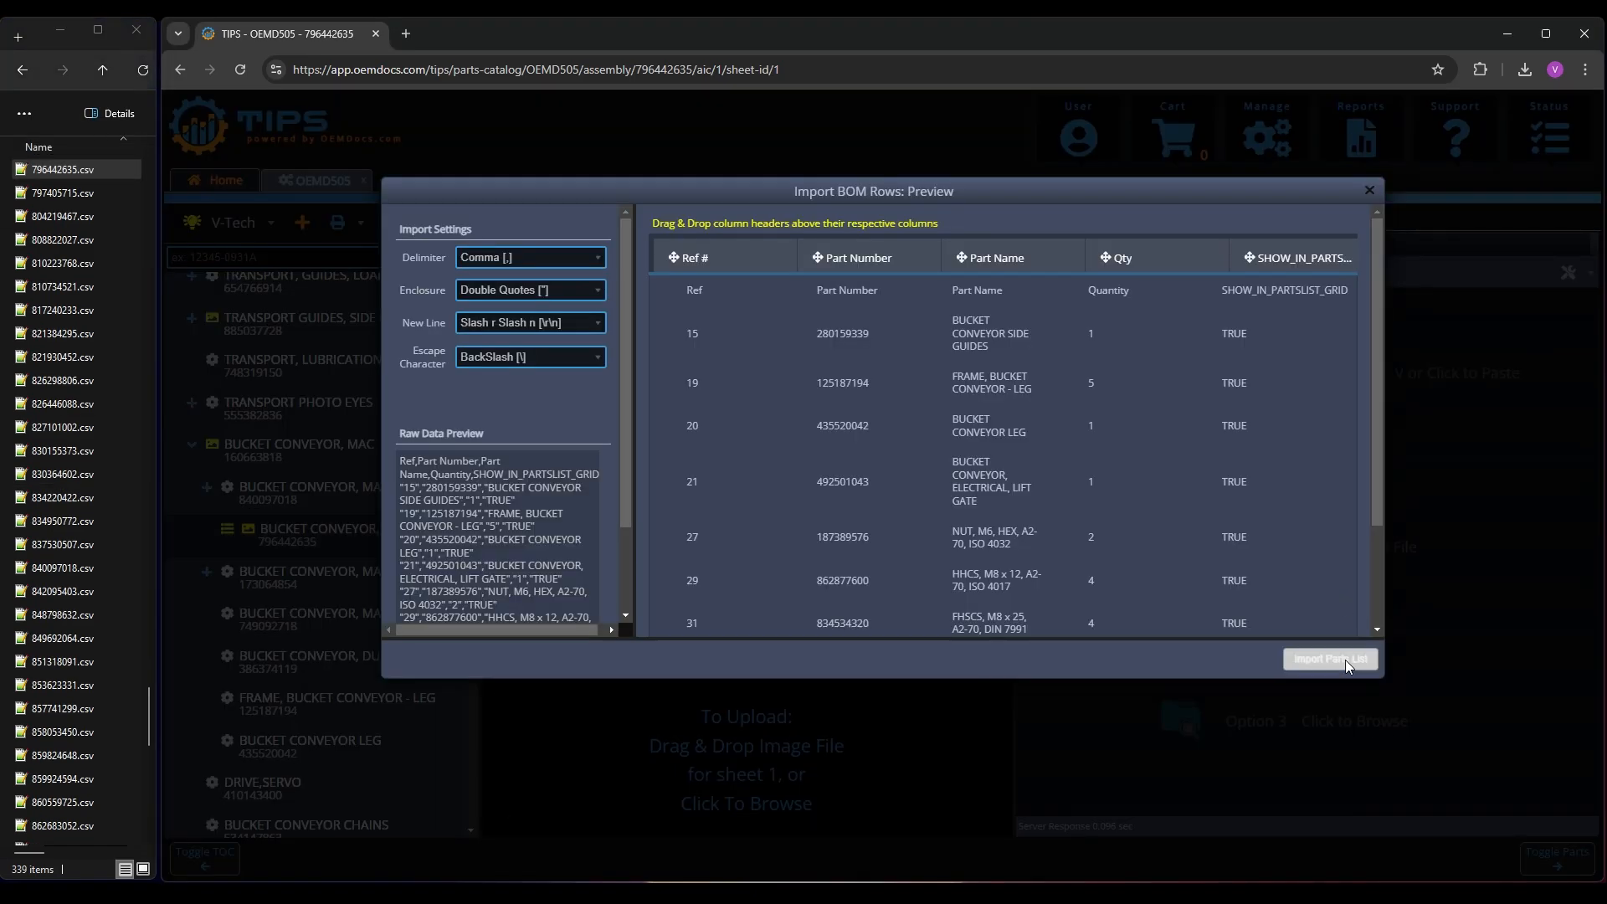
pyautogui.click(1342, 660)
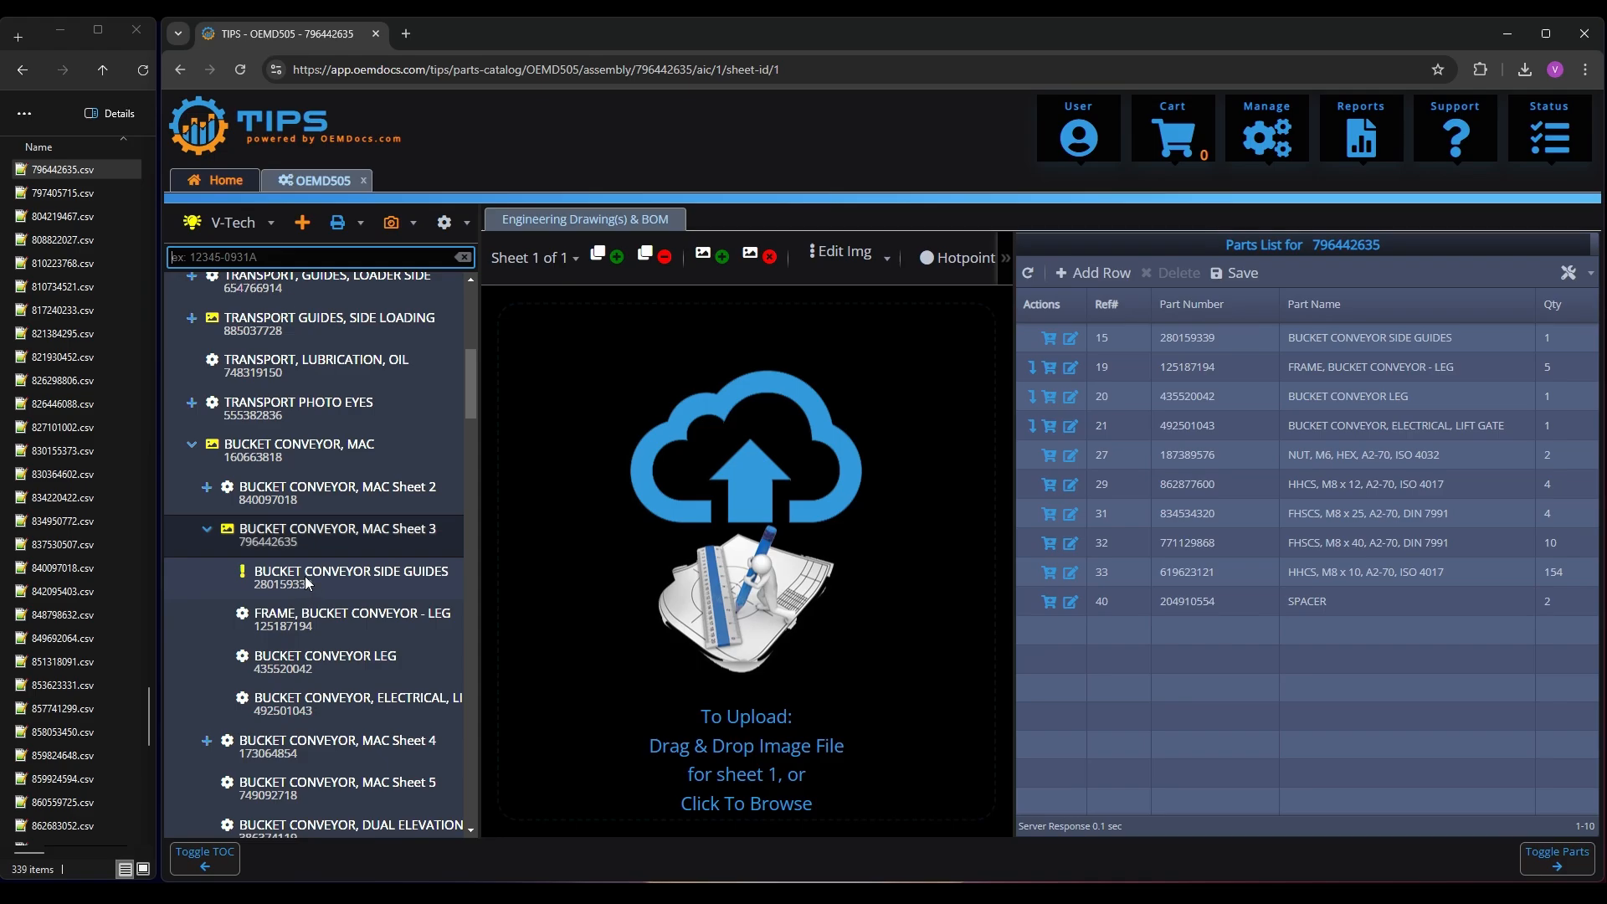
# Create the flagged BUCKET CONVEYOR SIDE GUIDES assembly and import 280159339.csv as its parts list
pyautogui.click(336, 584)
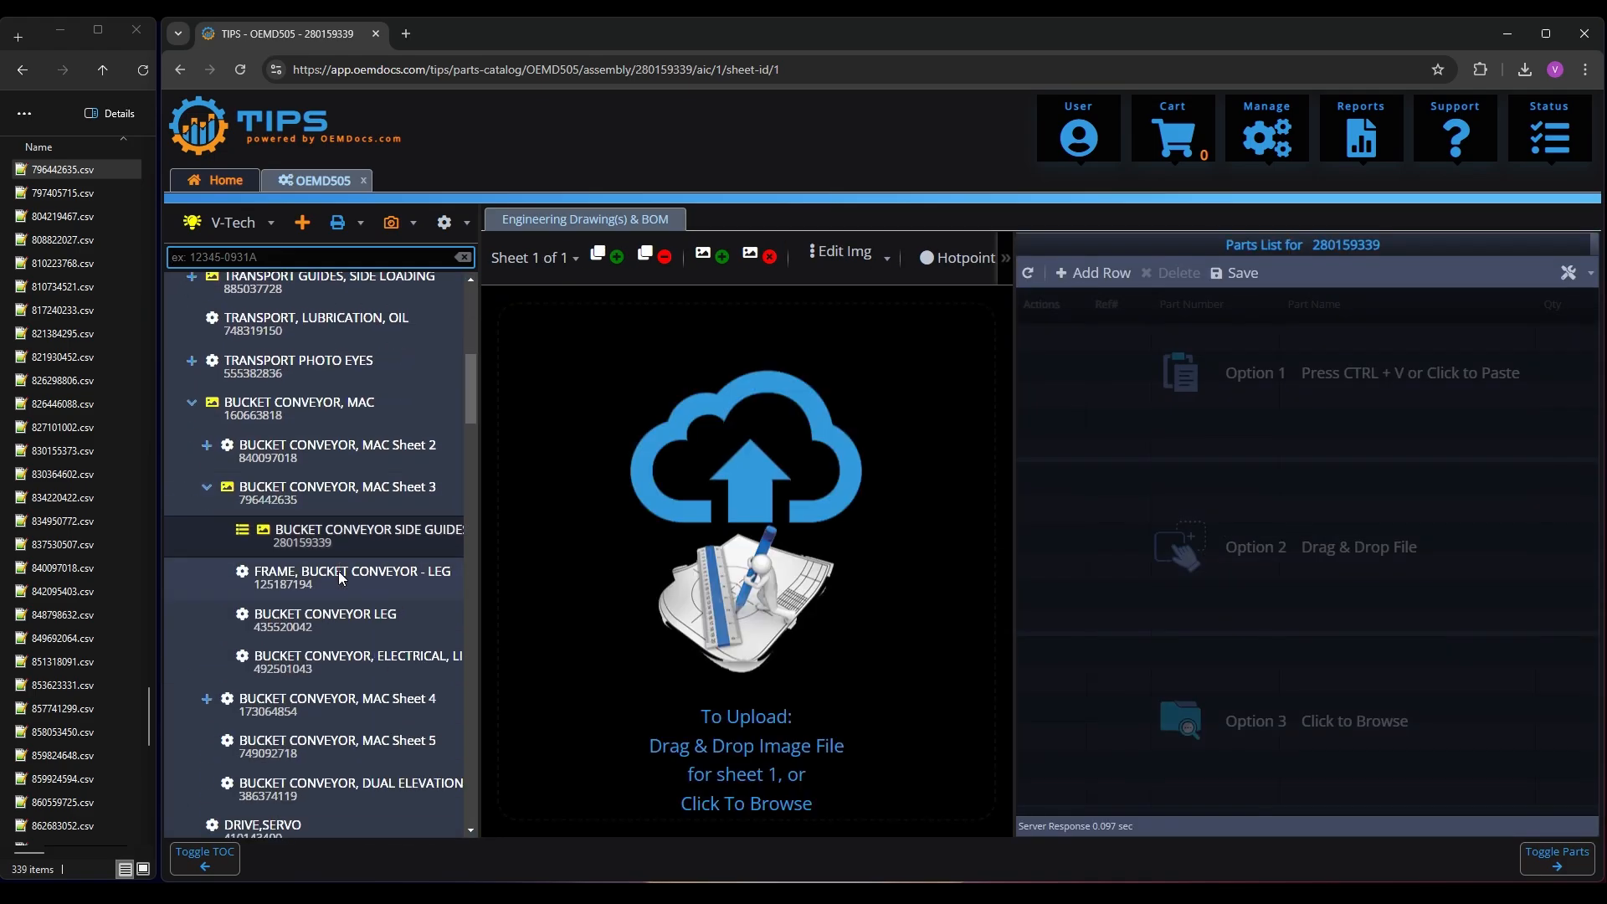
pyautogui.click(84, 409)
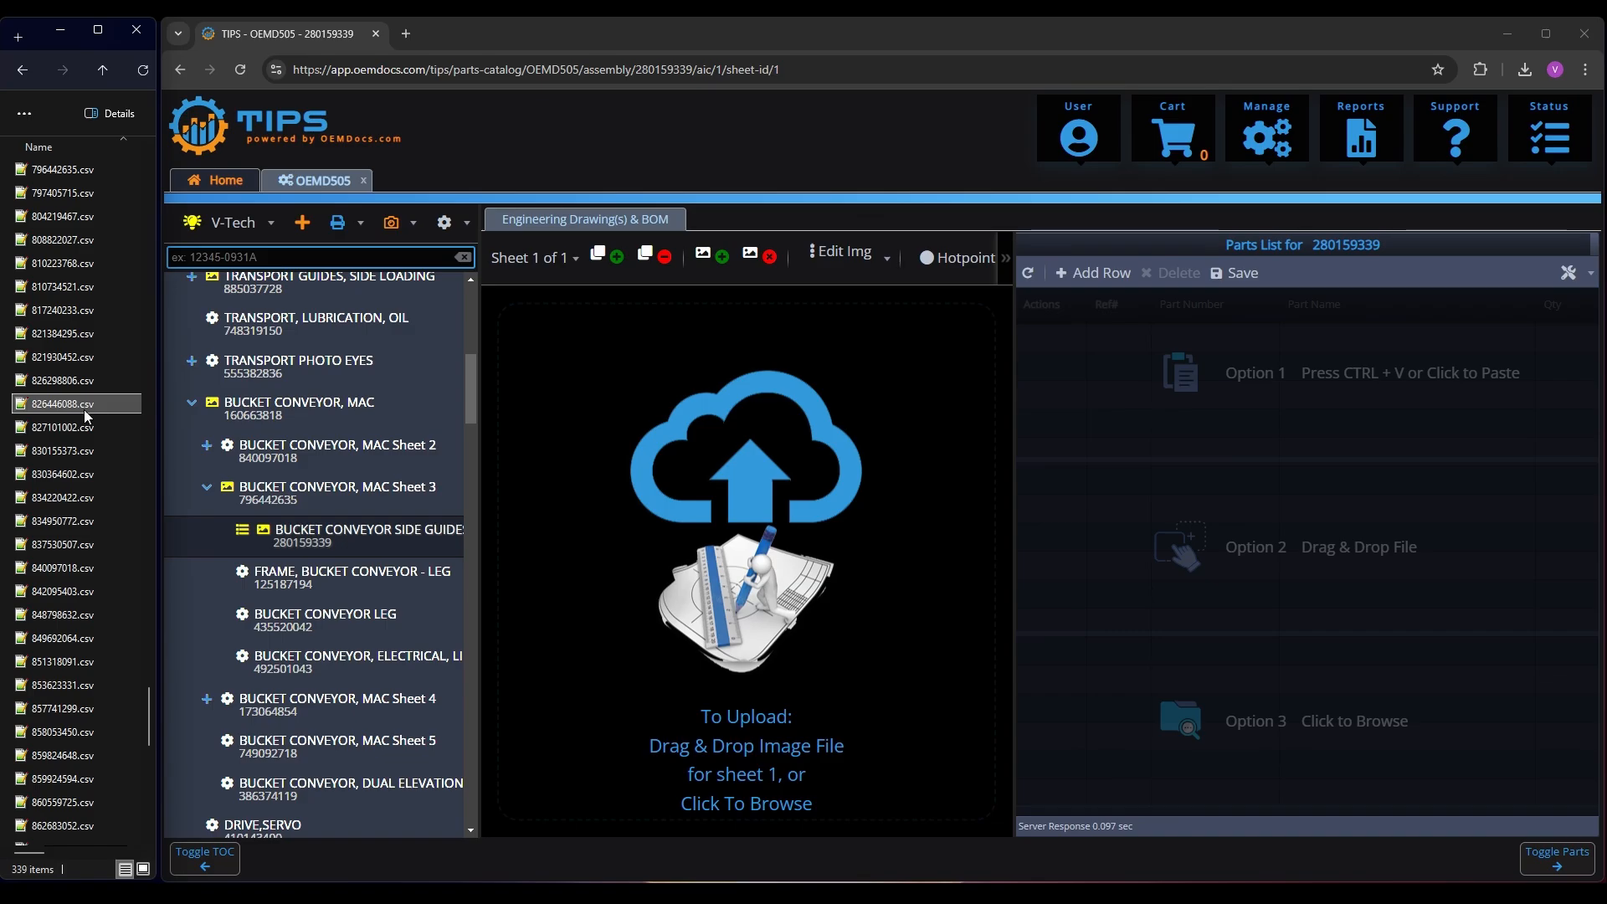
pyautogui.write('28')
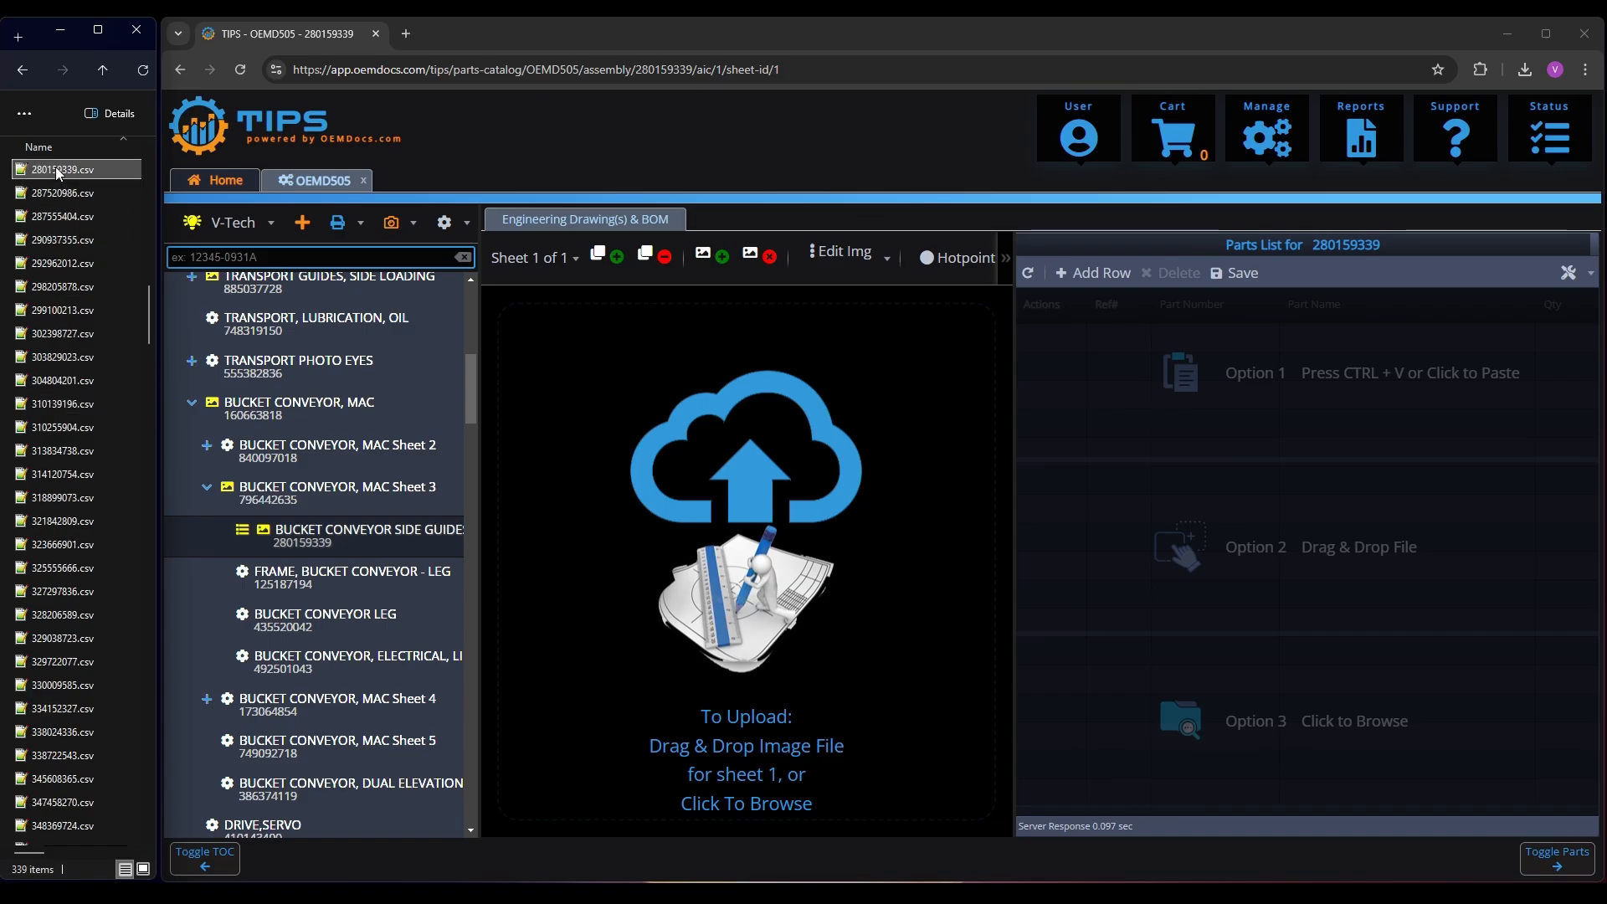
pyautogui.moveTo(56, 167); pyautogui.dragTo(1306, 552)
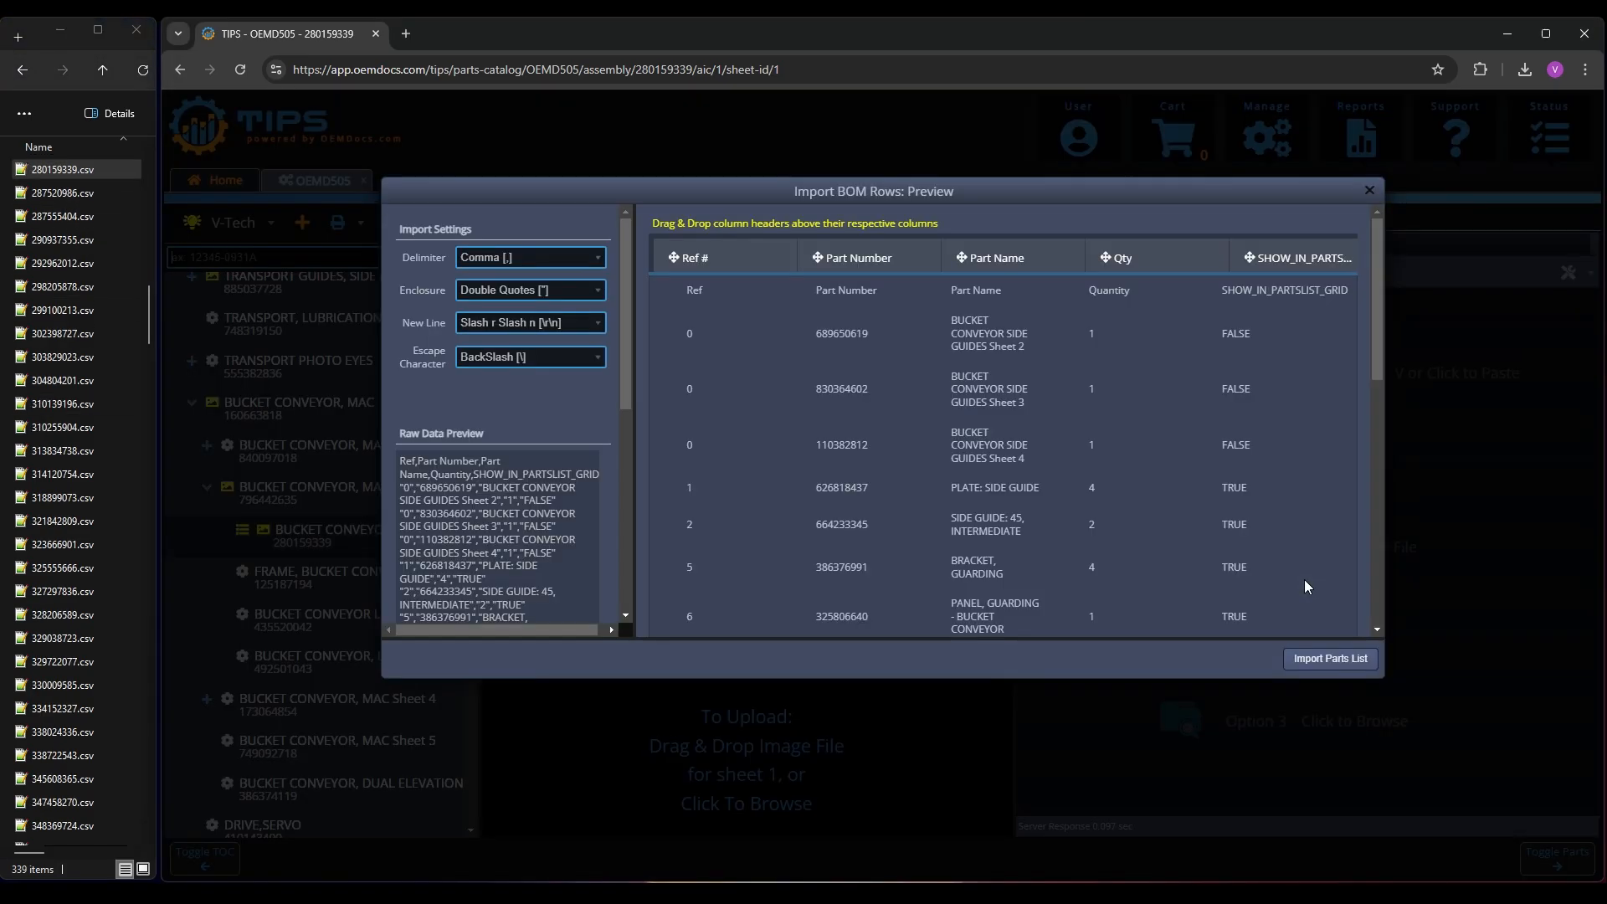
pyautogui.click(1332, 661)
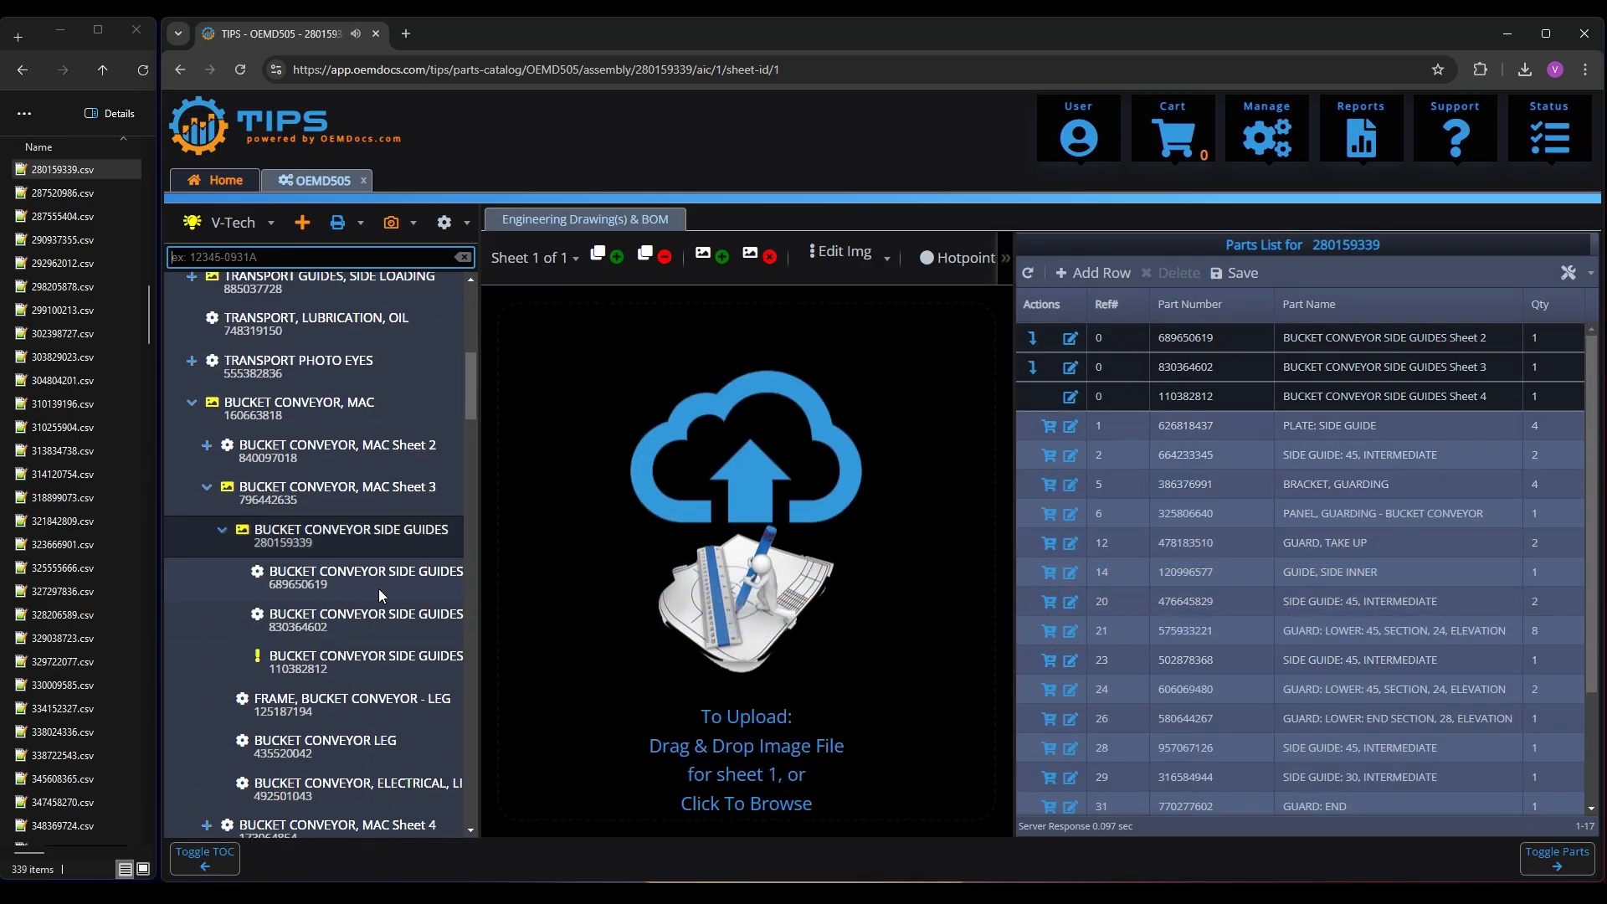
# Create the missing BUCKET CONVEYOR SIDE GUIDES Sheet 4 assembly and import 110382812.csv as its parts list
pyautogui.click(327, 665)
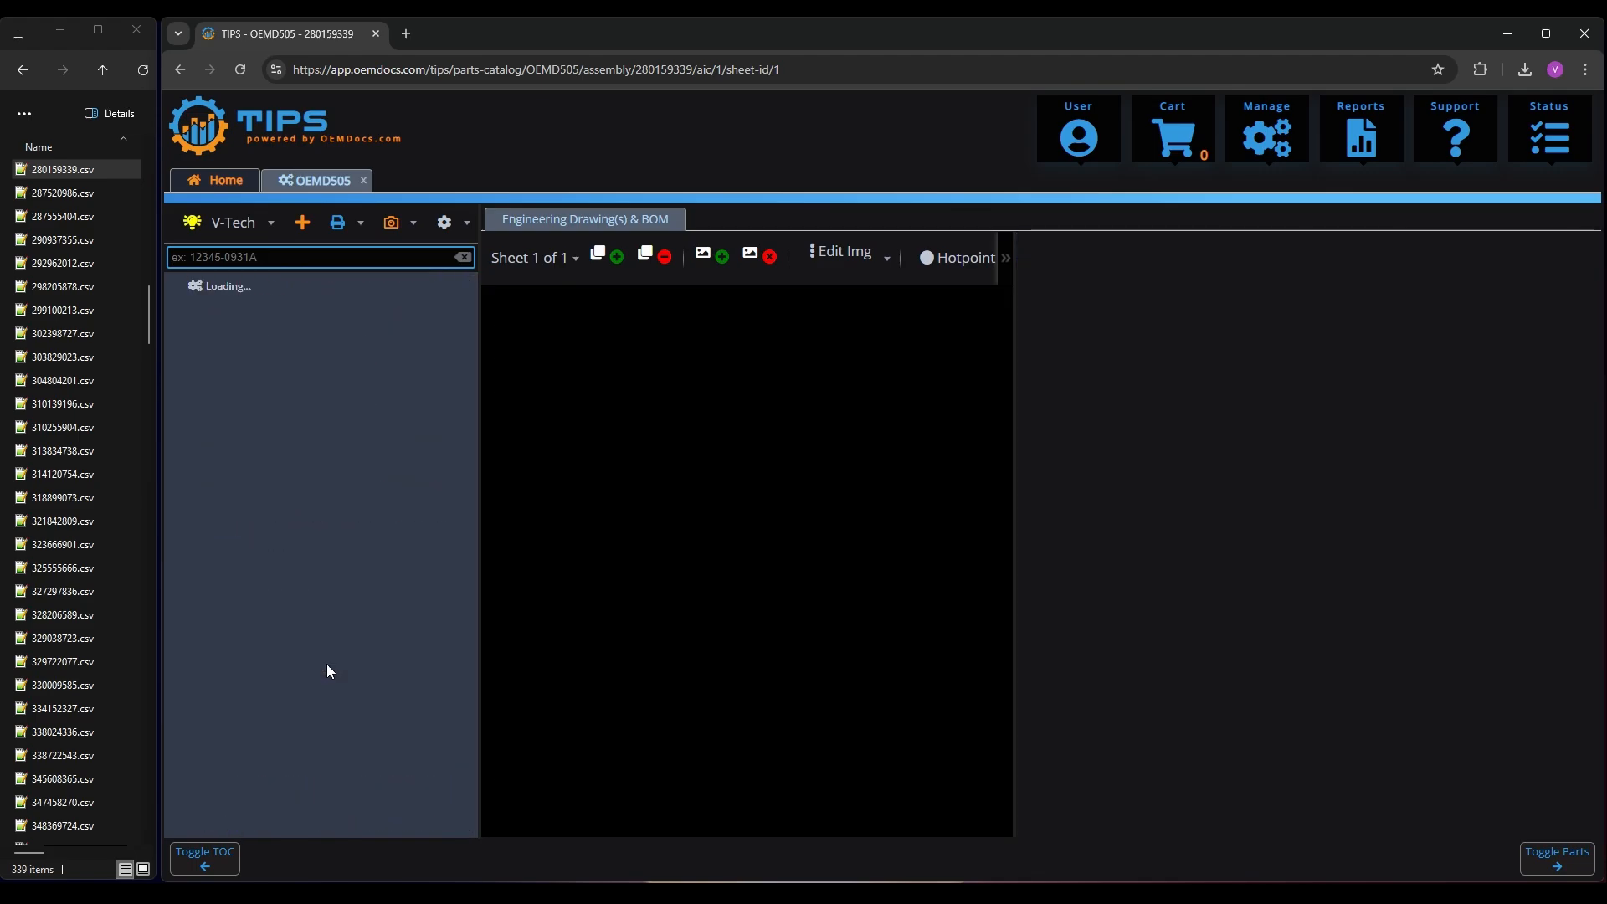
pyautogui.click(46, 425)
pyautogui.write('110382812')
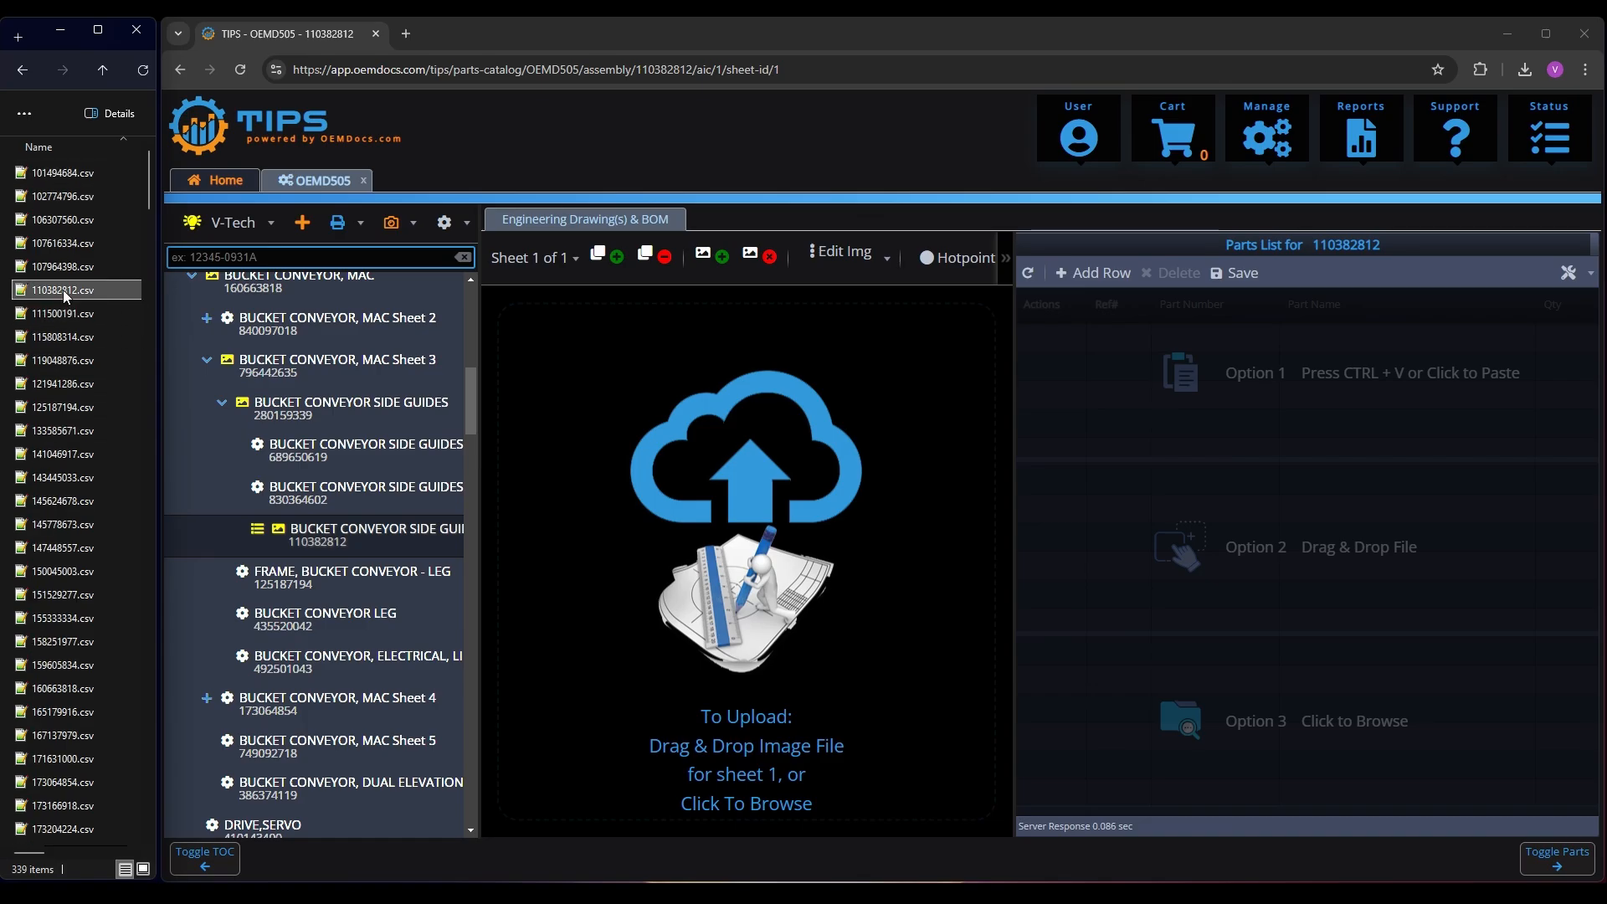
pyautogui.moveTo(63, 290); pyautogui.dragTo(1184, 576)
pyautogui.click(1337, 665)
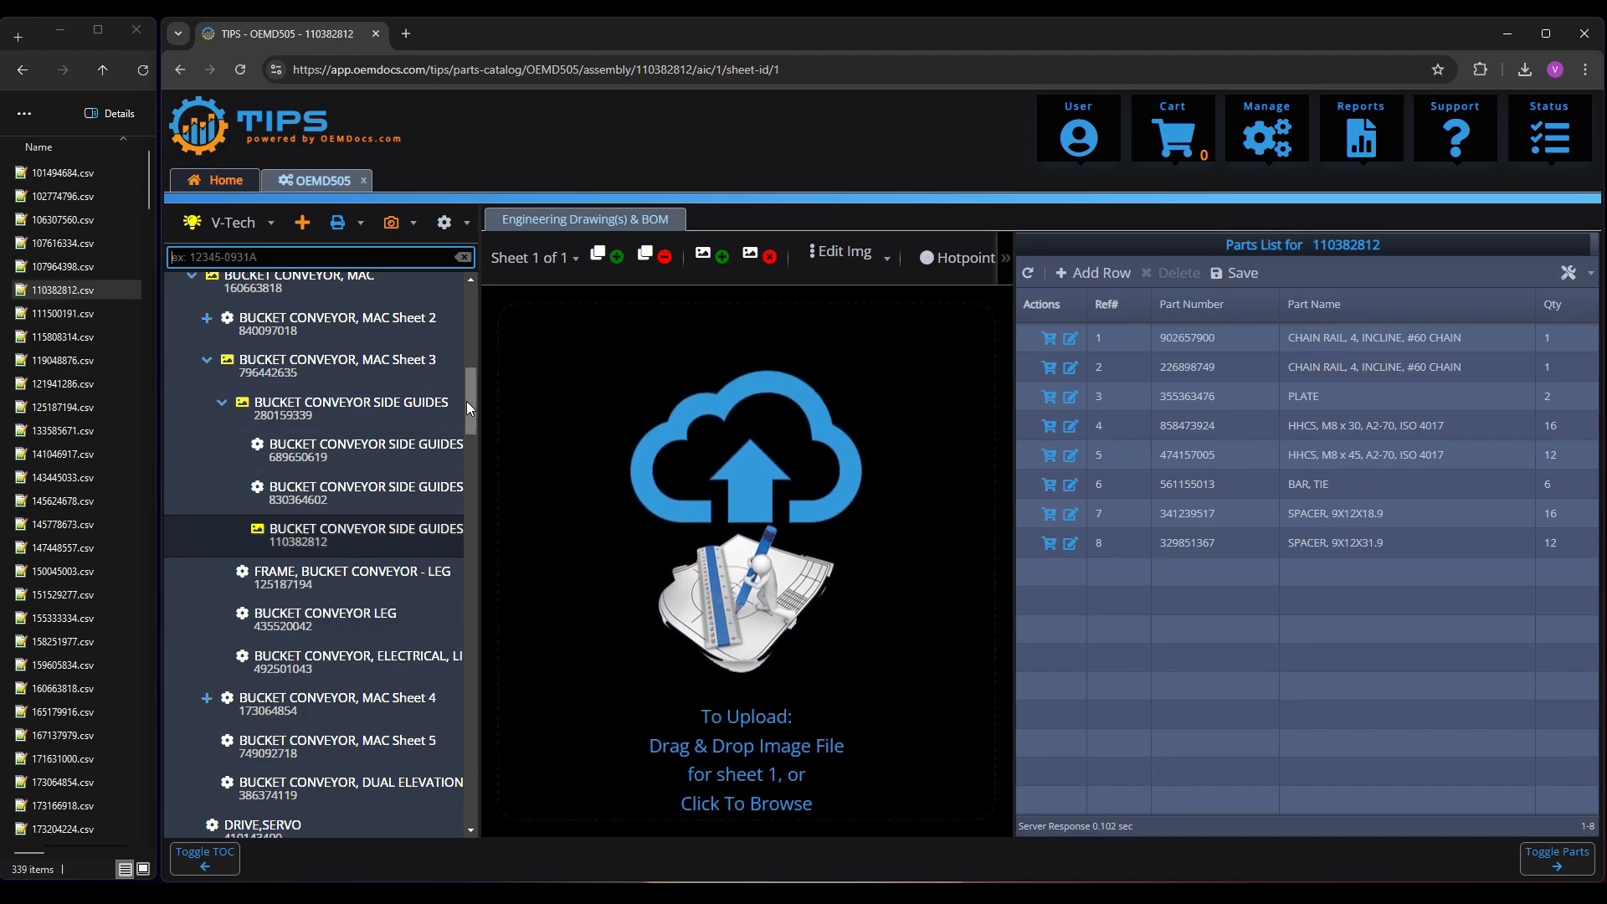
# Create the flagged FLAP SEPARATOR assembly and import 515066982.csv as its parts list
pyautogui.moveTo(471, 401); pyautogui.dragTo(465, 536)
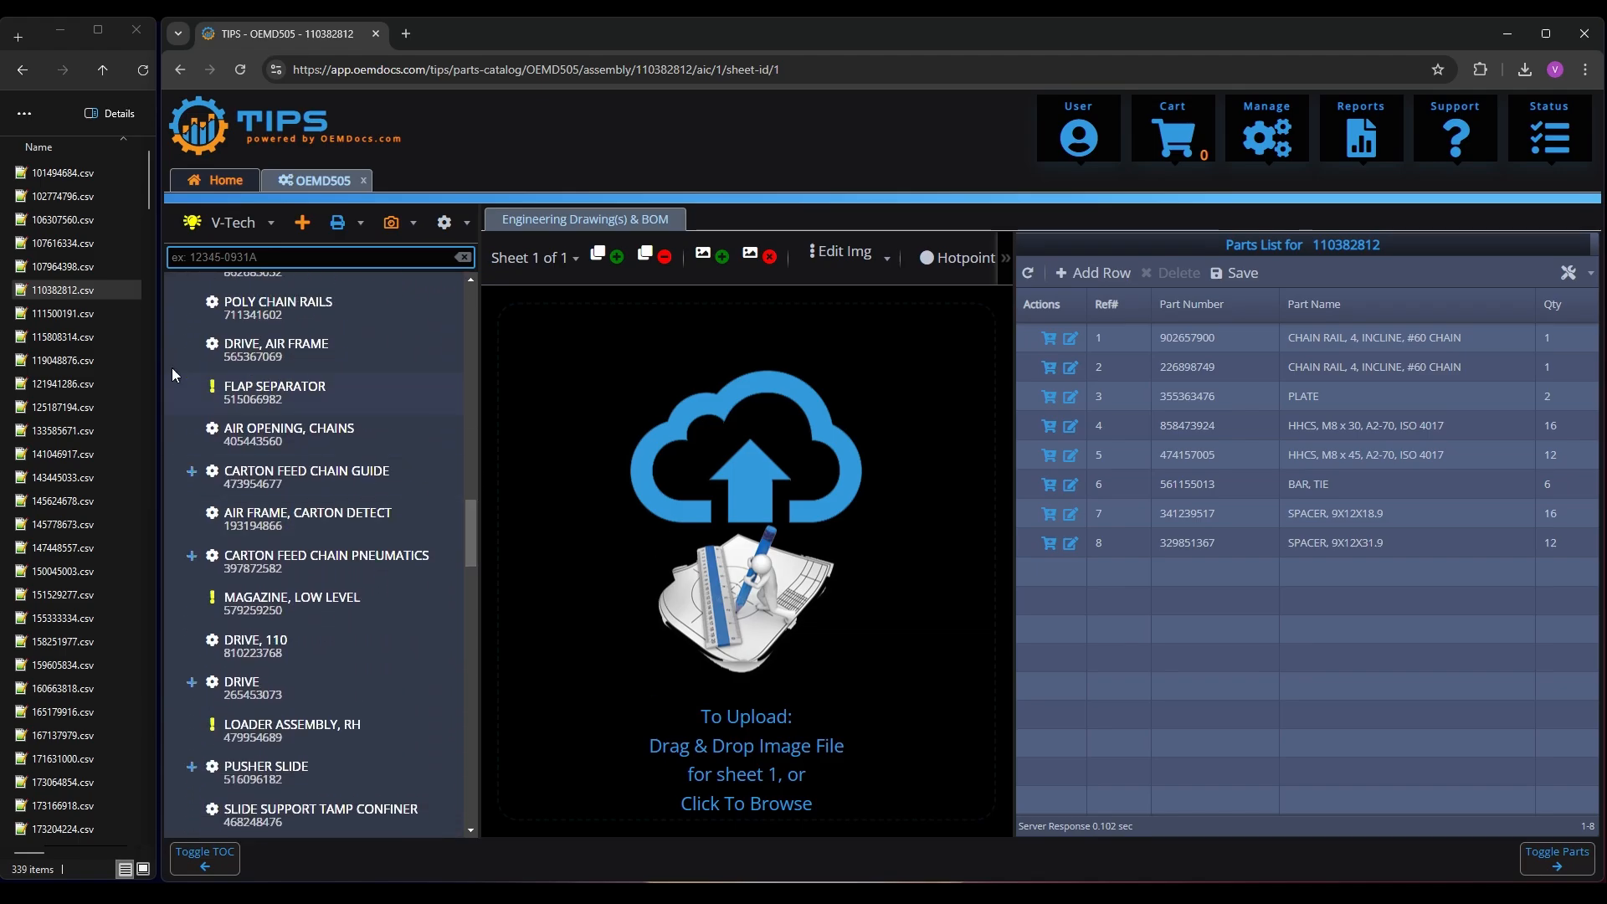
pyautogui.click(282, 397)
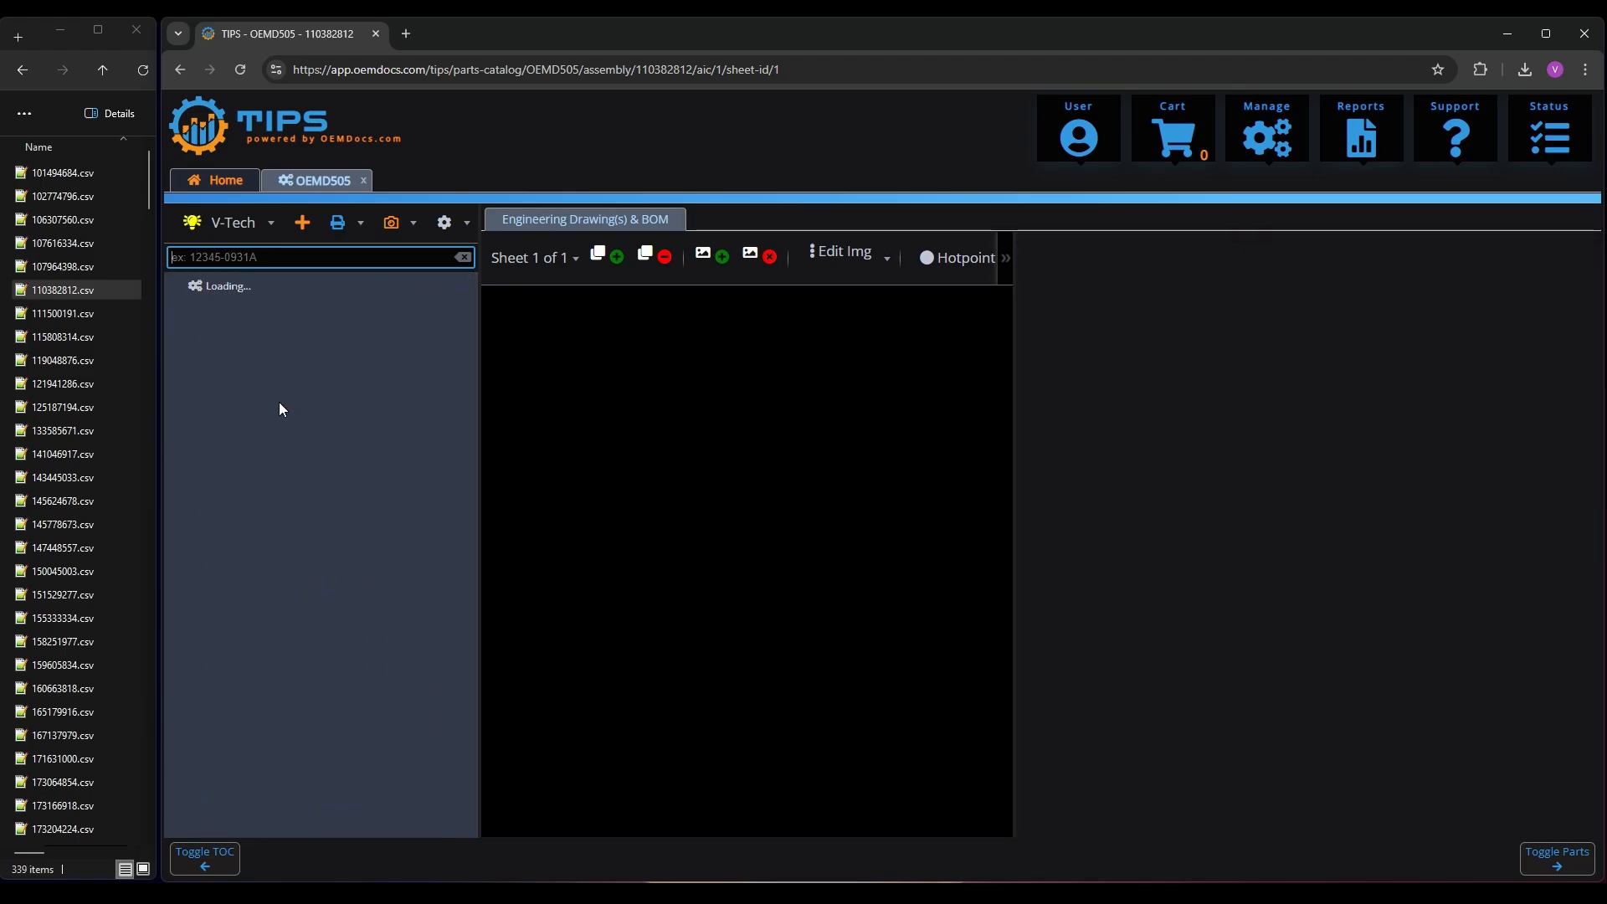
pyautogui.click(77, 410)
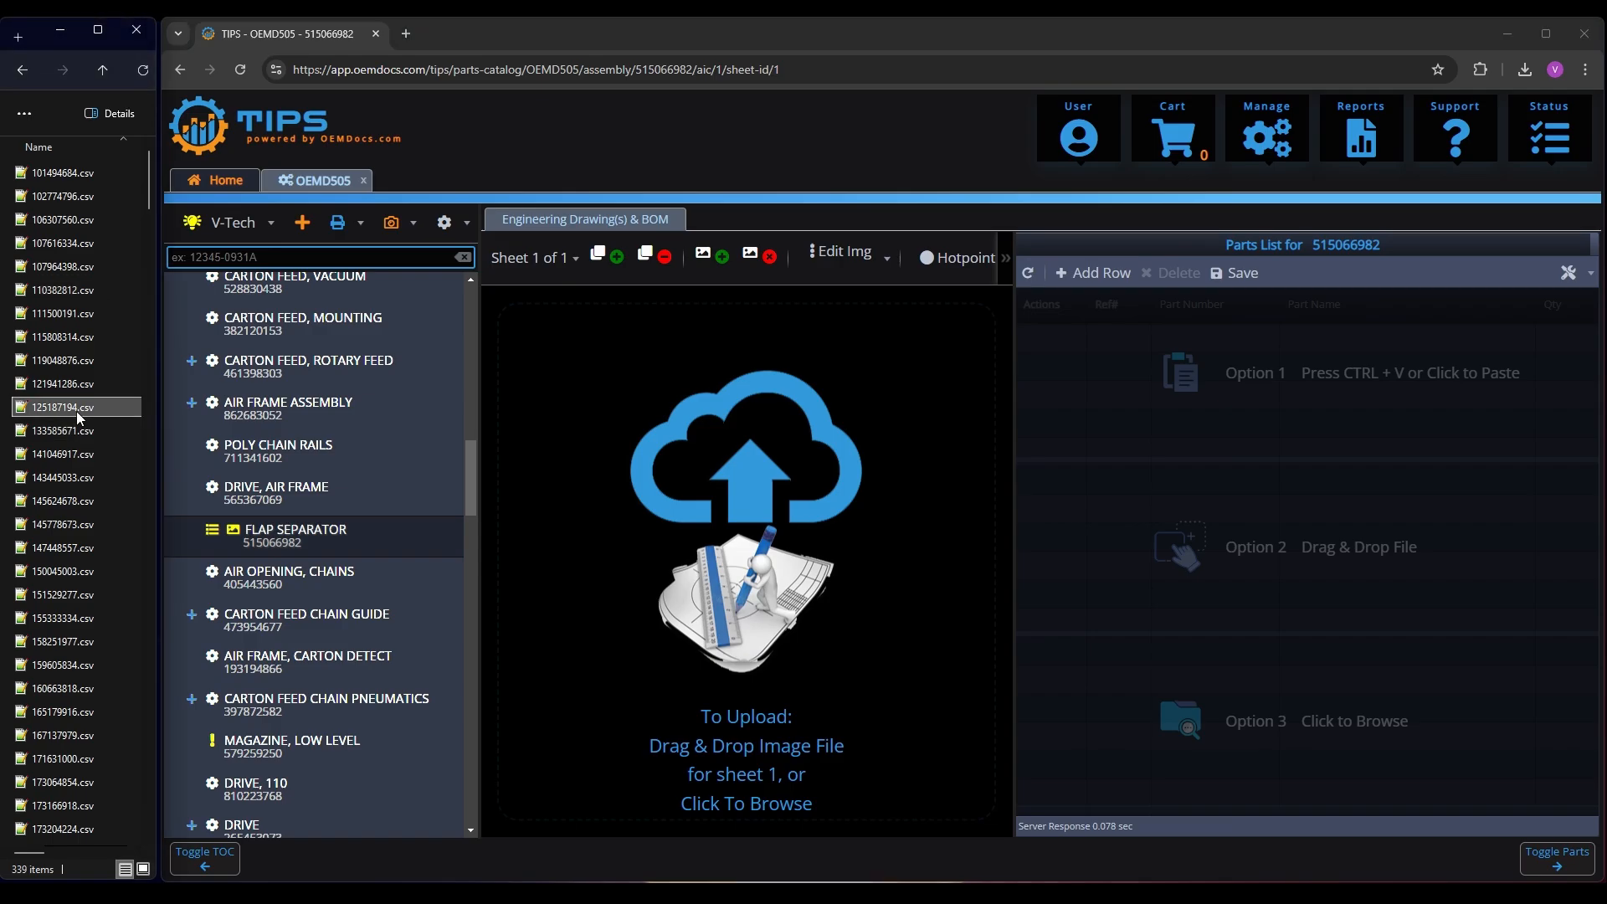
pyautogui.write('515')
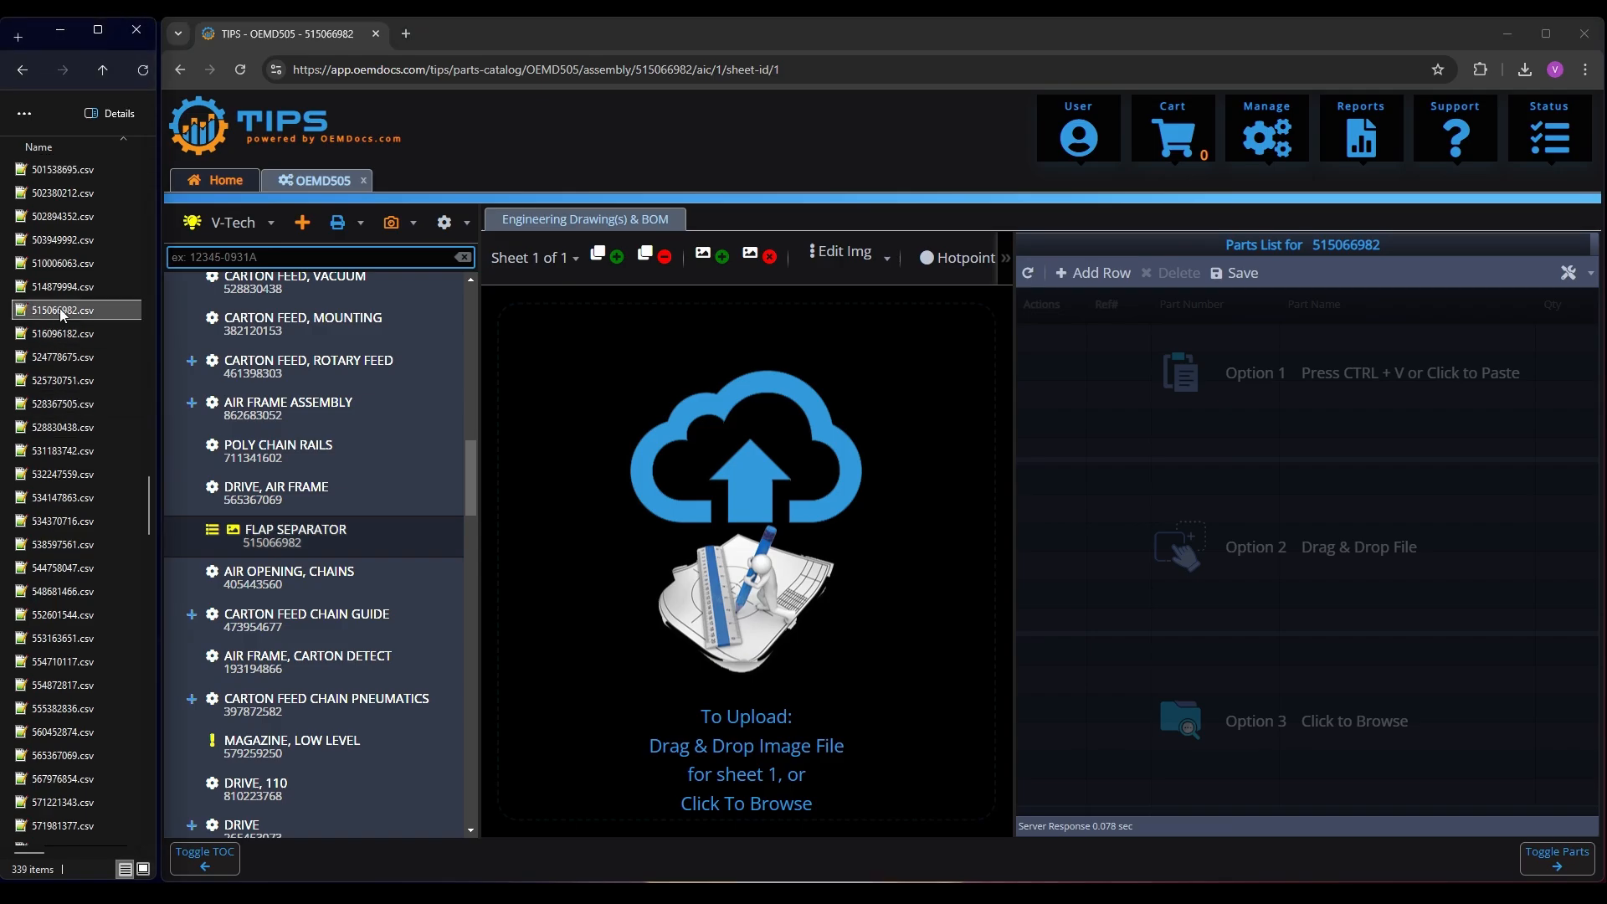
pyautogui.moveTo(59, 308); pyautogui.dragTo(1264, 557)
pyautogui.click(1331, 656)
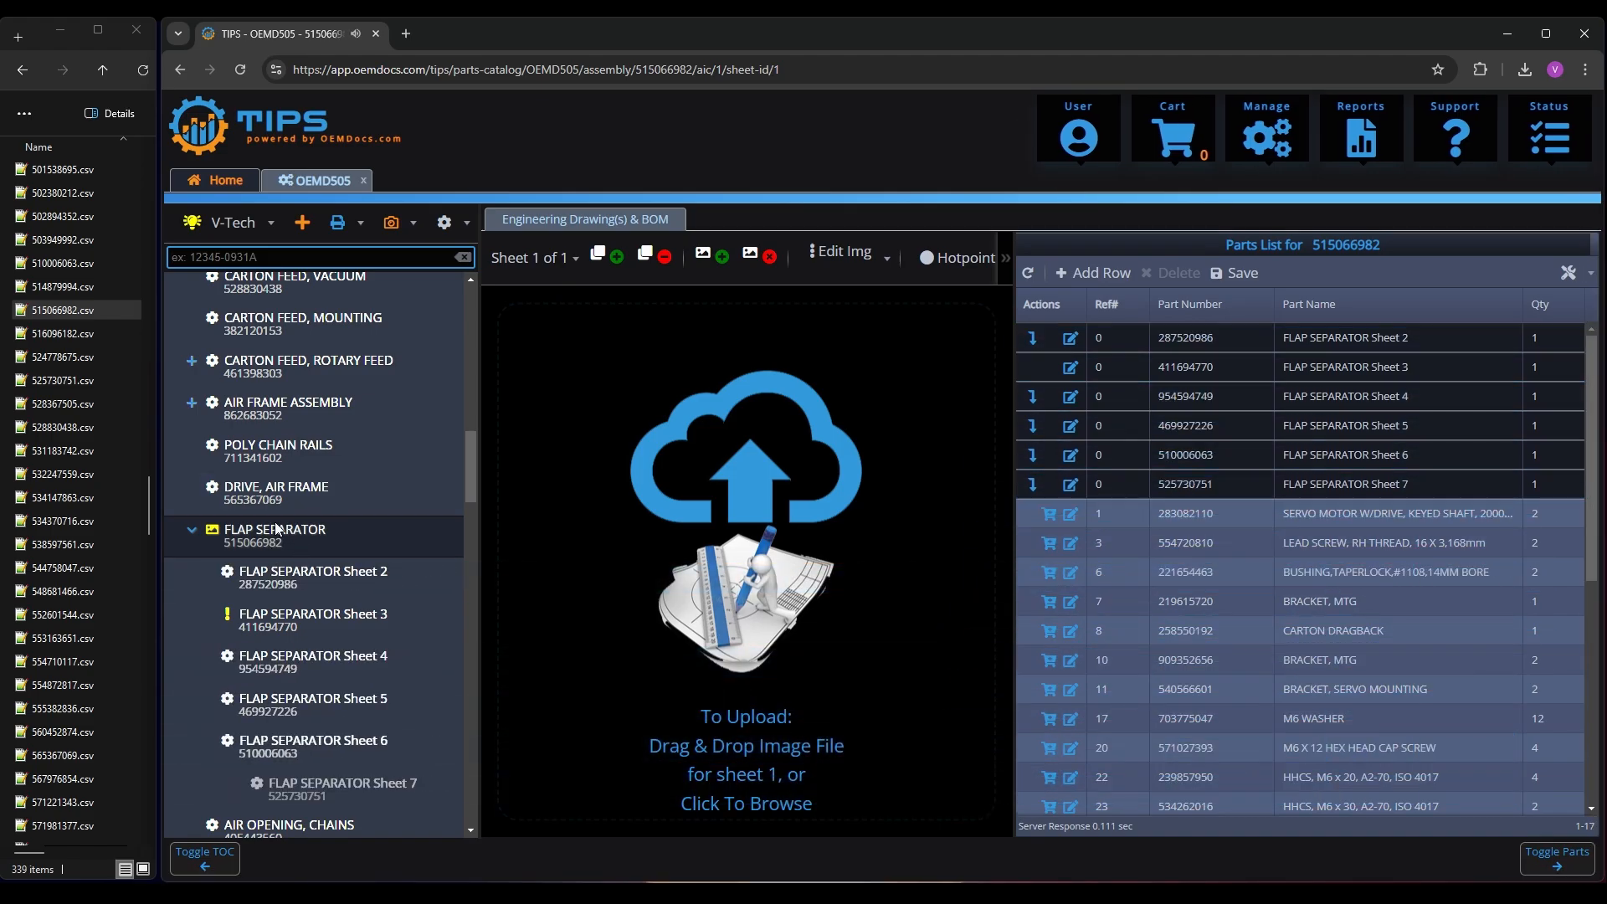
# Create the missing FLAP SEPARATOR Sheet 3 assembly and import 411694770.csv as its parts list
pyautogui.click(285, 624)
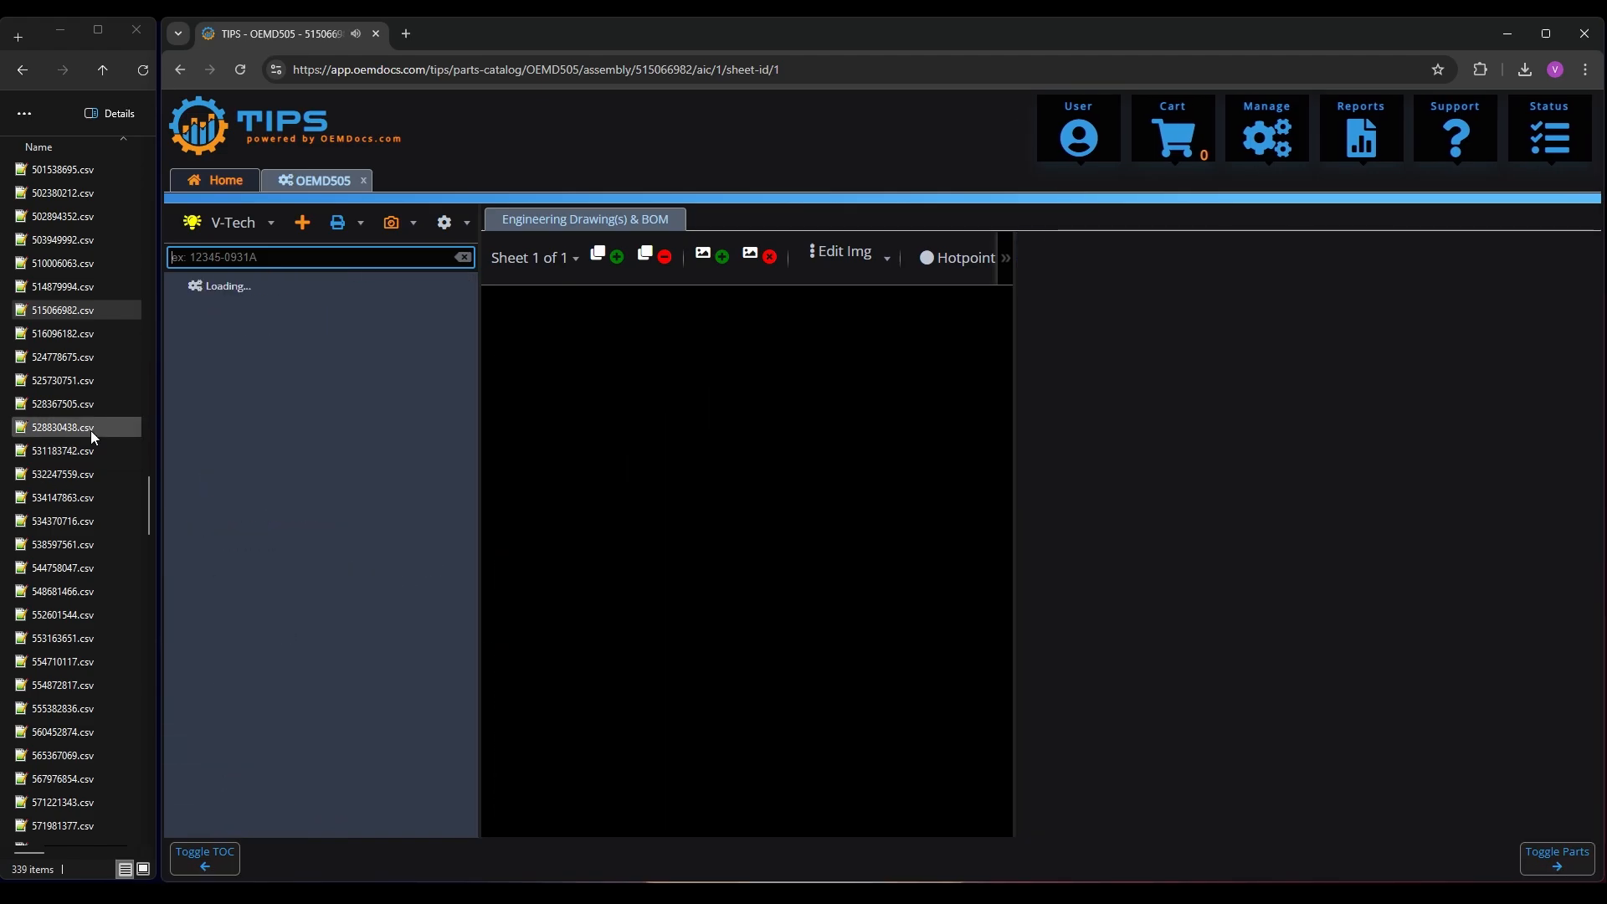
pyautogui.click(52, 402)
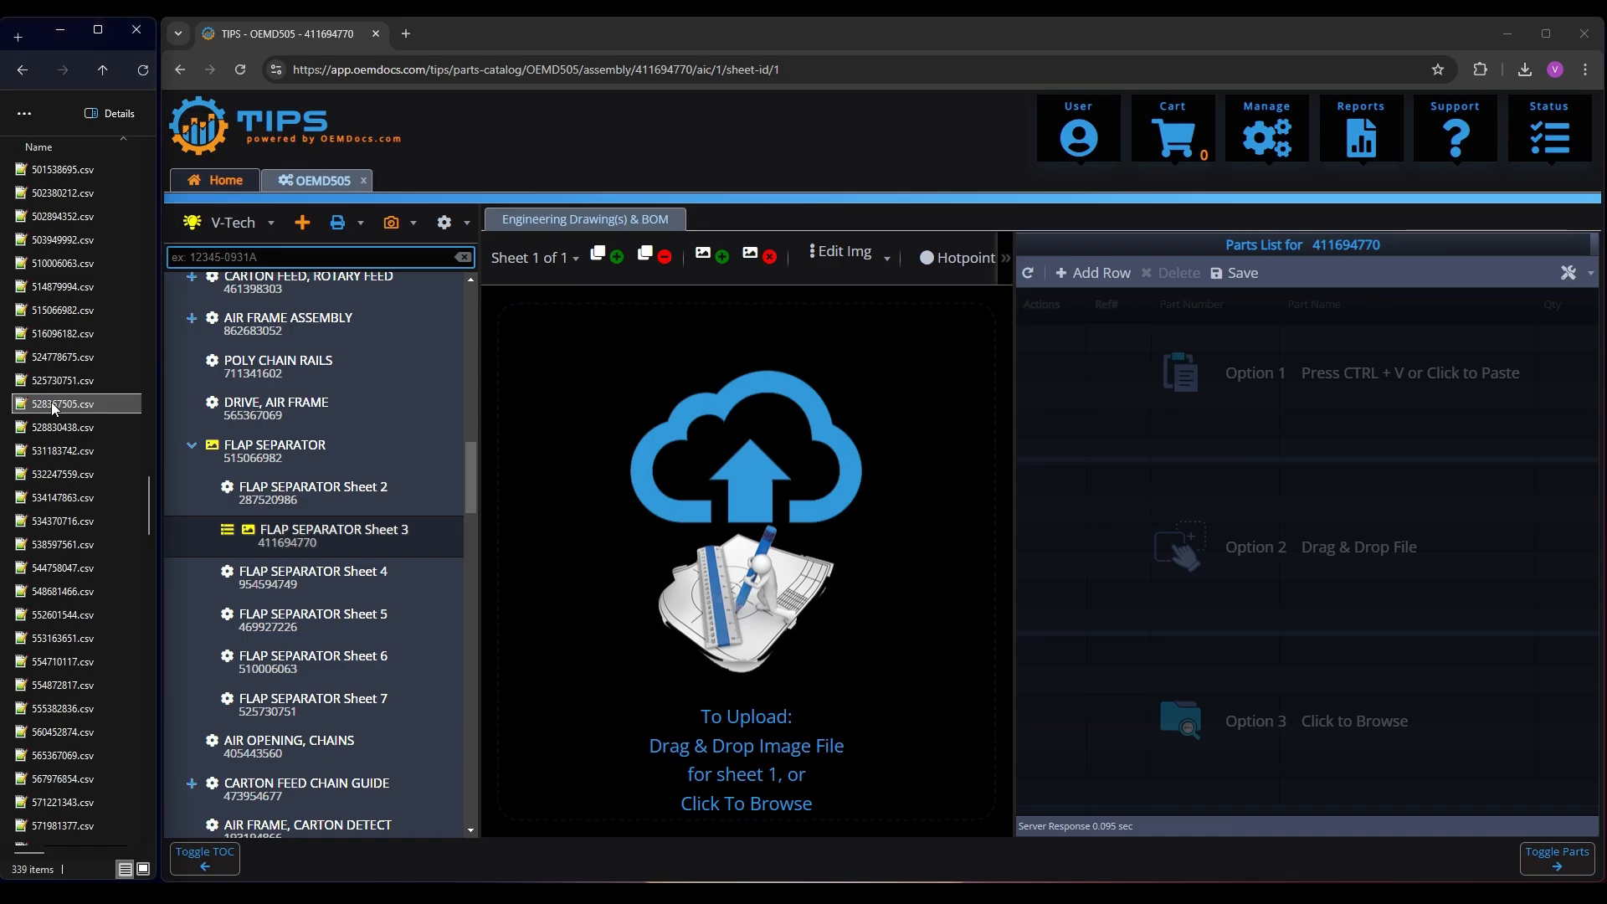
pyautogui.write('411')
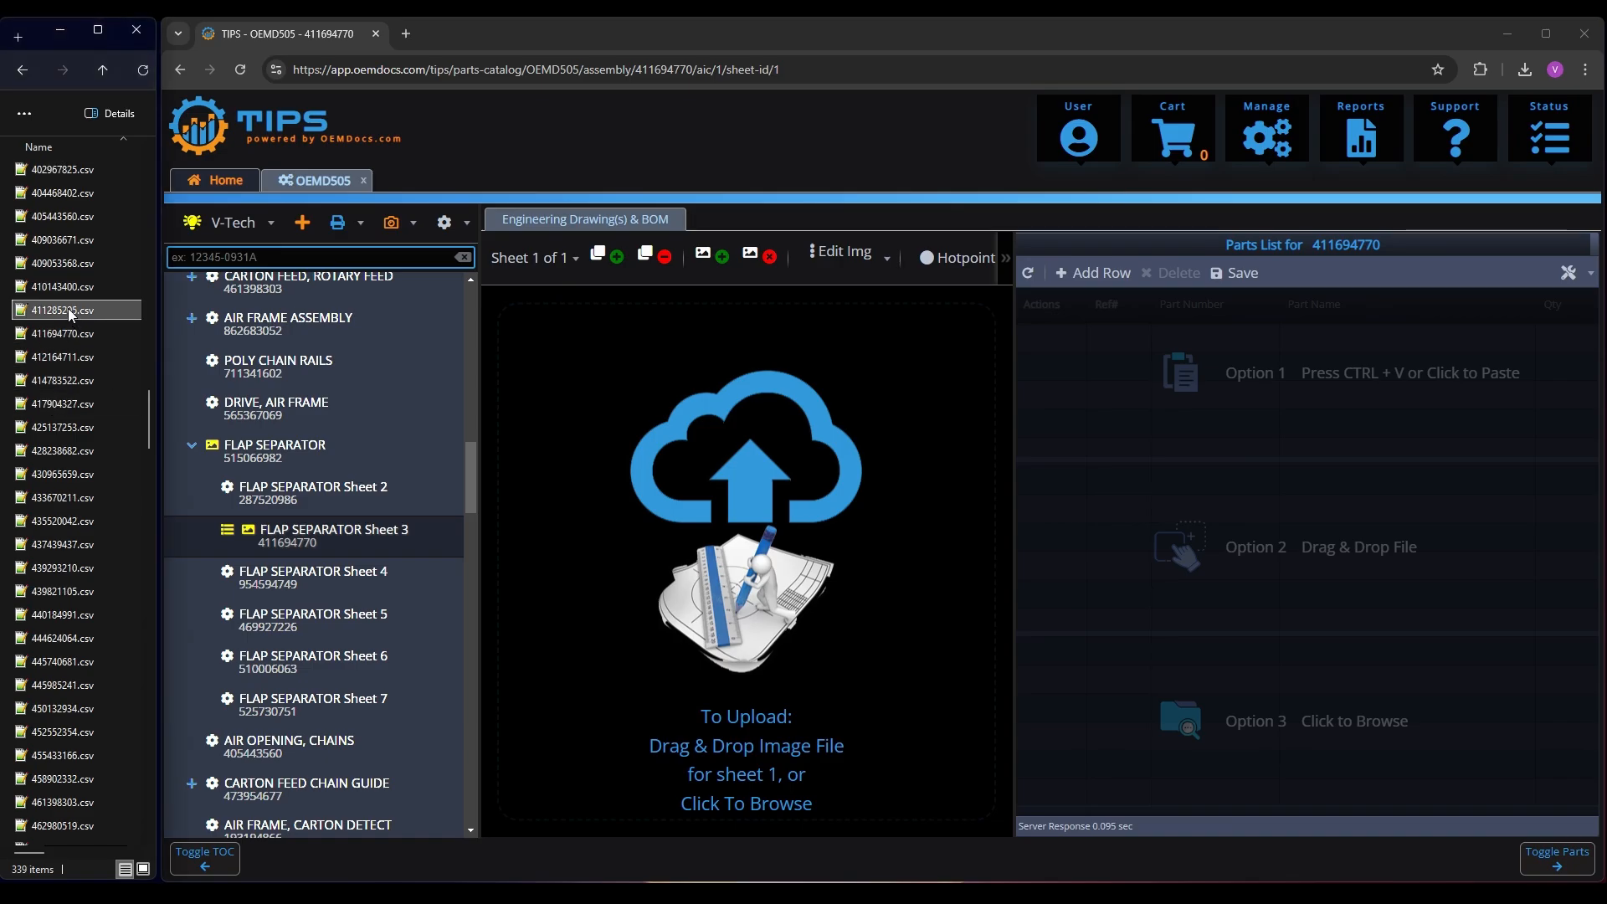
pyautogui.moveTo(69, 309)
pyautogui.mouseDown()
pyautogui.moveTo(126, 293)
pyautogui.moveTo(4, 333)
pyautogui.moveTo(67, 315)
pyautogui.mouseUp()
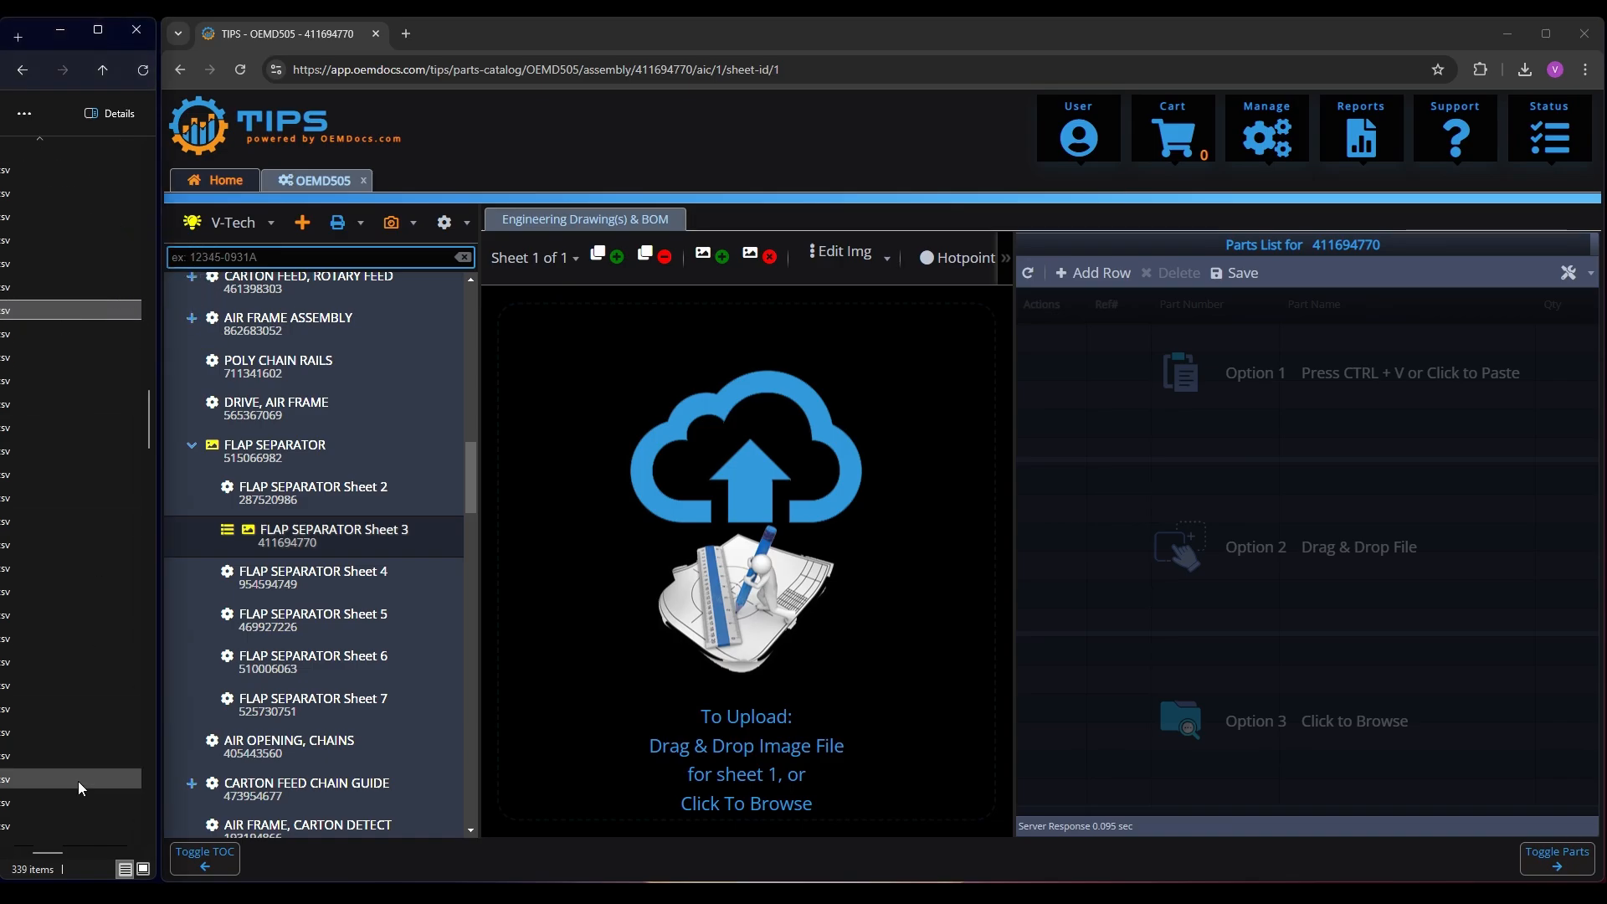
pyautogui.moveTo(47, 854); pyautogui.dragTo(21, 853)
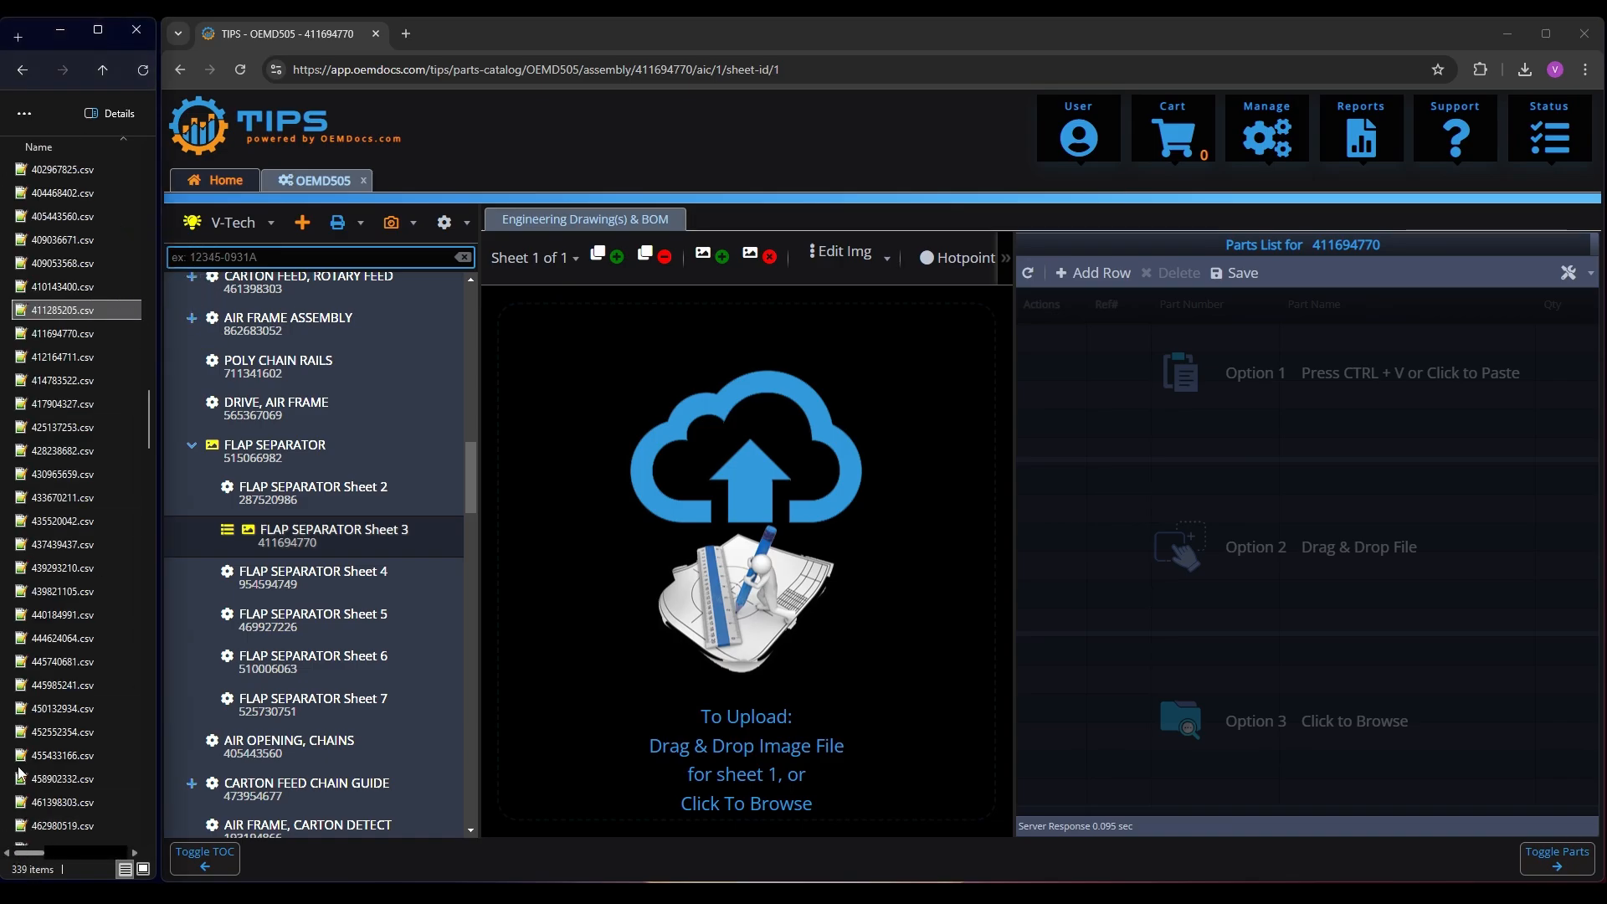
pyautogui.doubleClick(67, 333)
pyautogui.click(1324, 92)
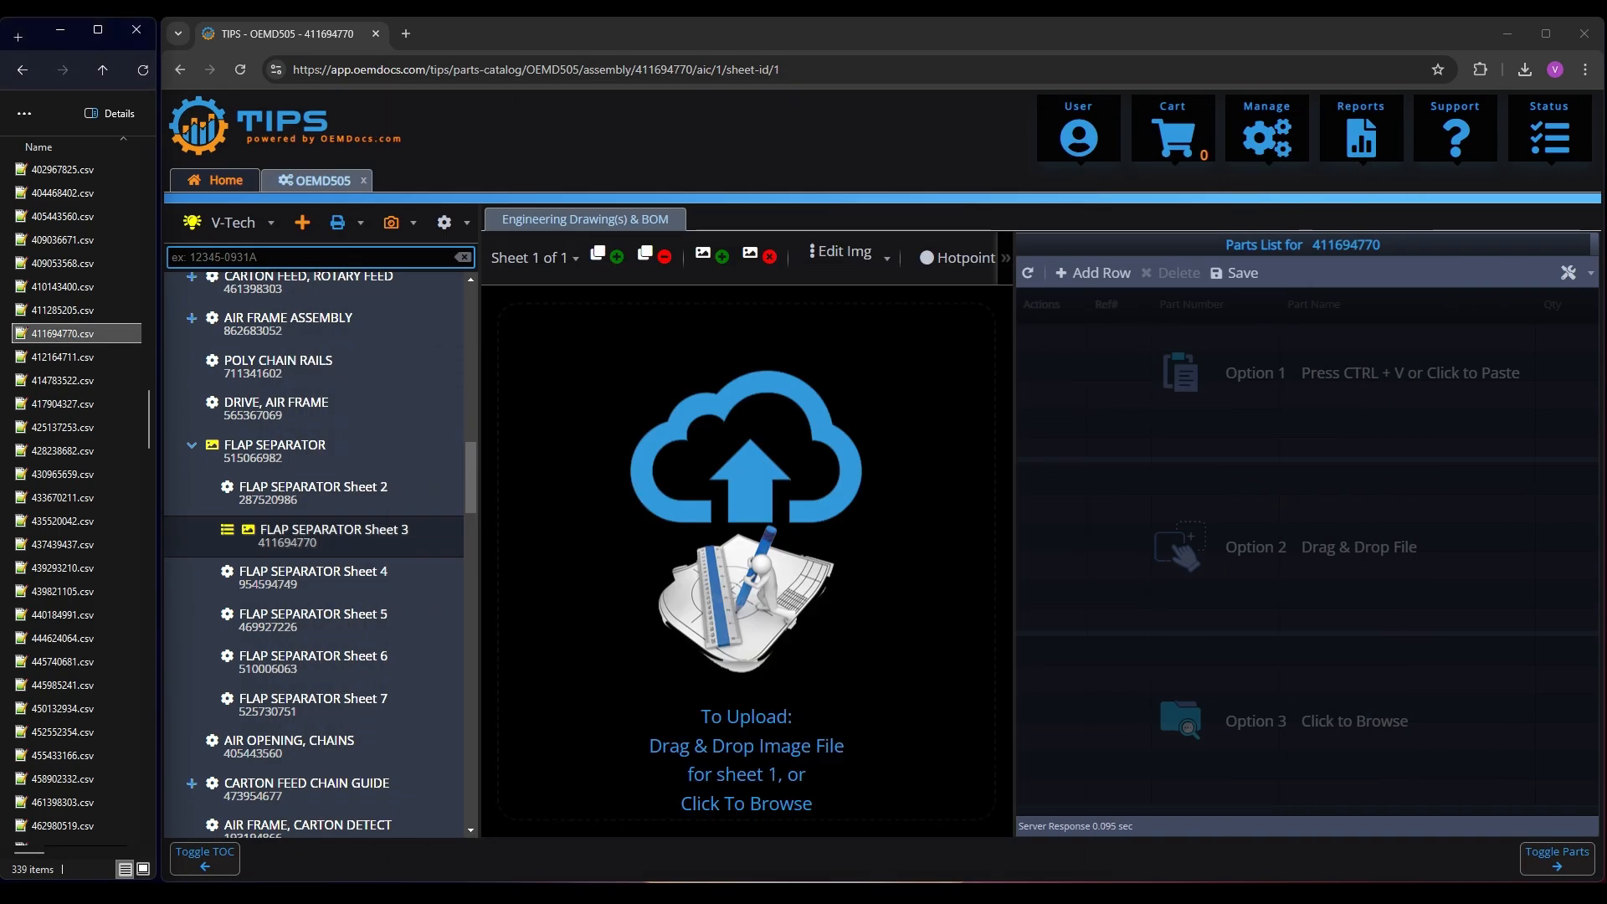
pyautogui.moveTo(64, 333); pyautogui.dragTo(1313, 606)
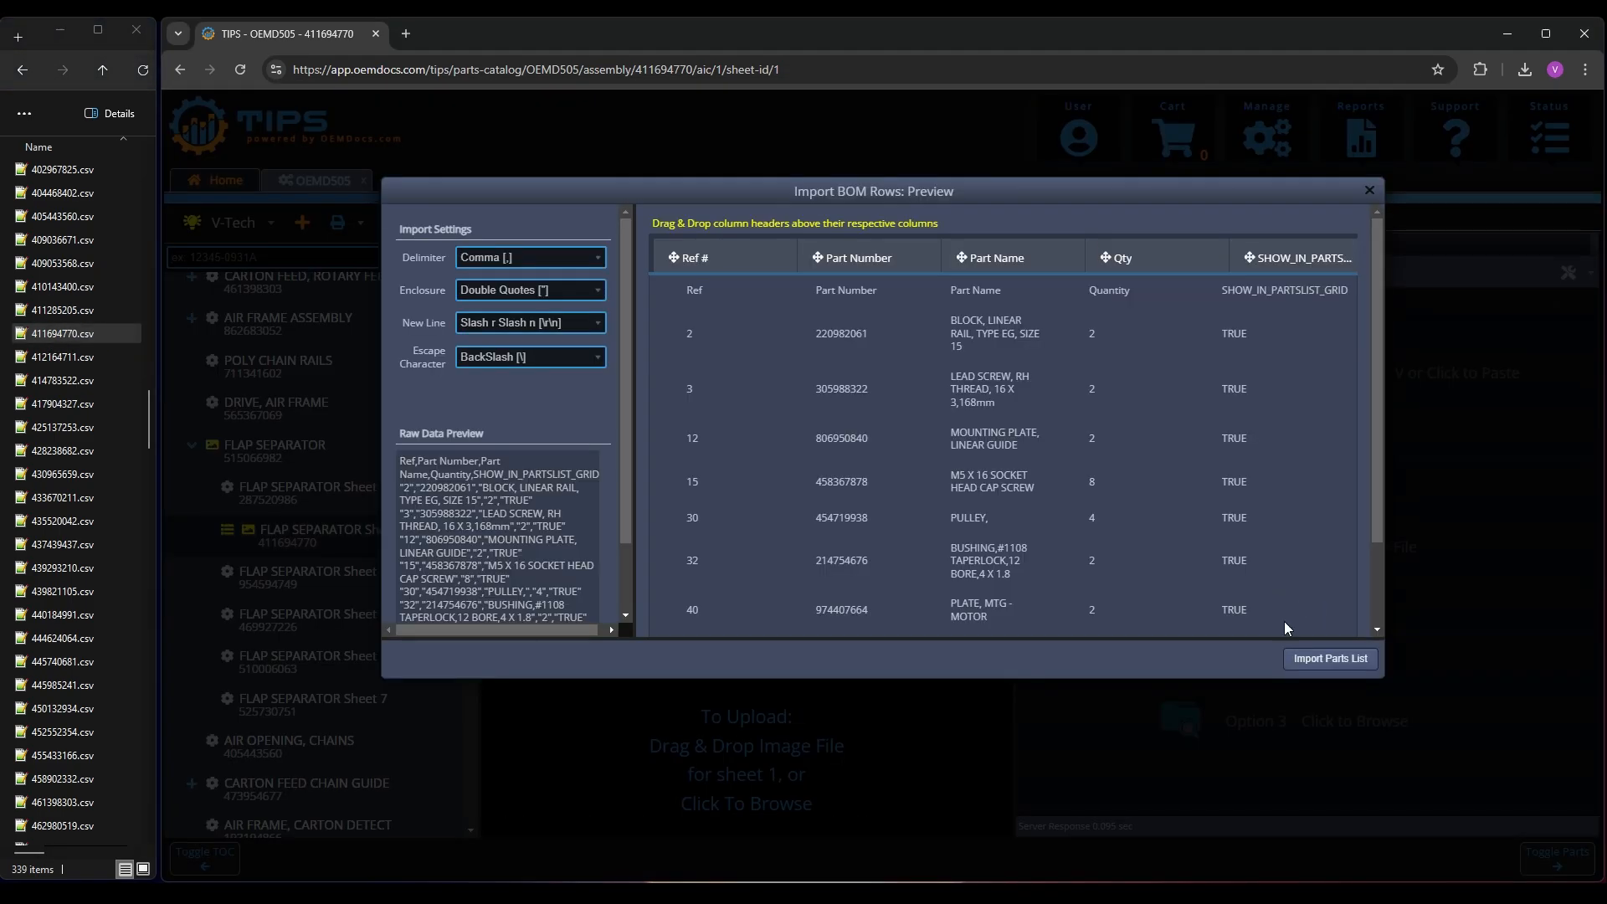
pyautogui.click(1311, 660)
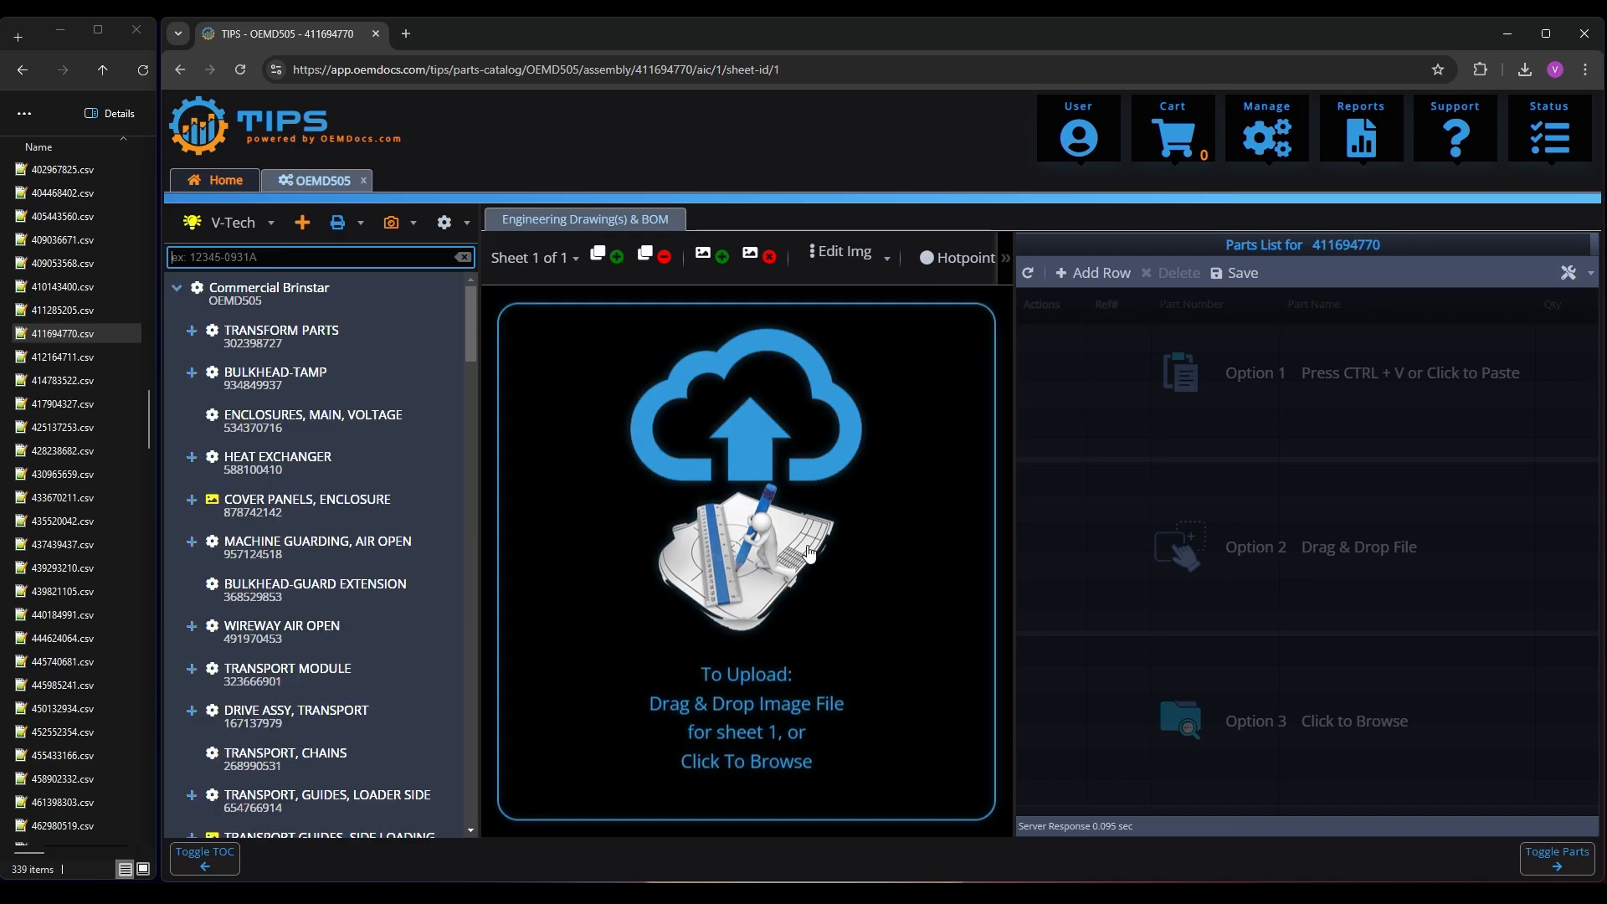
# Create the flagged MAGAZINE, LOW LEVEL assembly and import 579259250.csv as its parts list
pyautogui.scroll(-4, 338, 591)
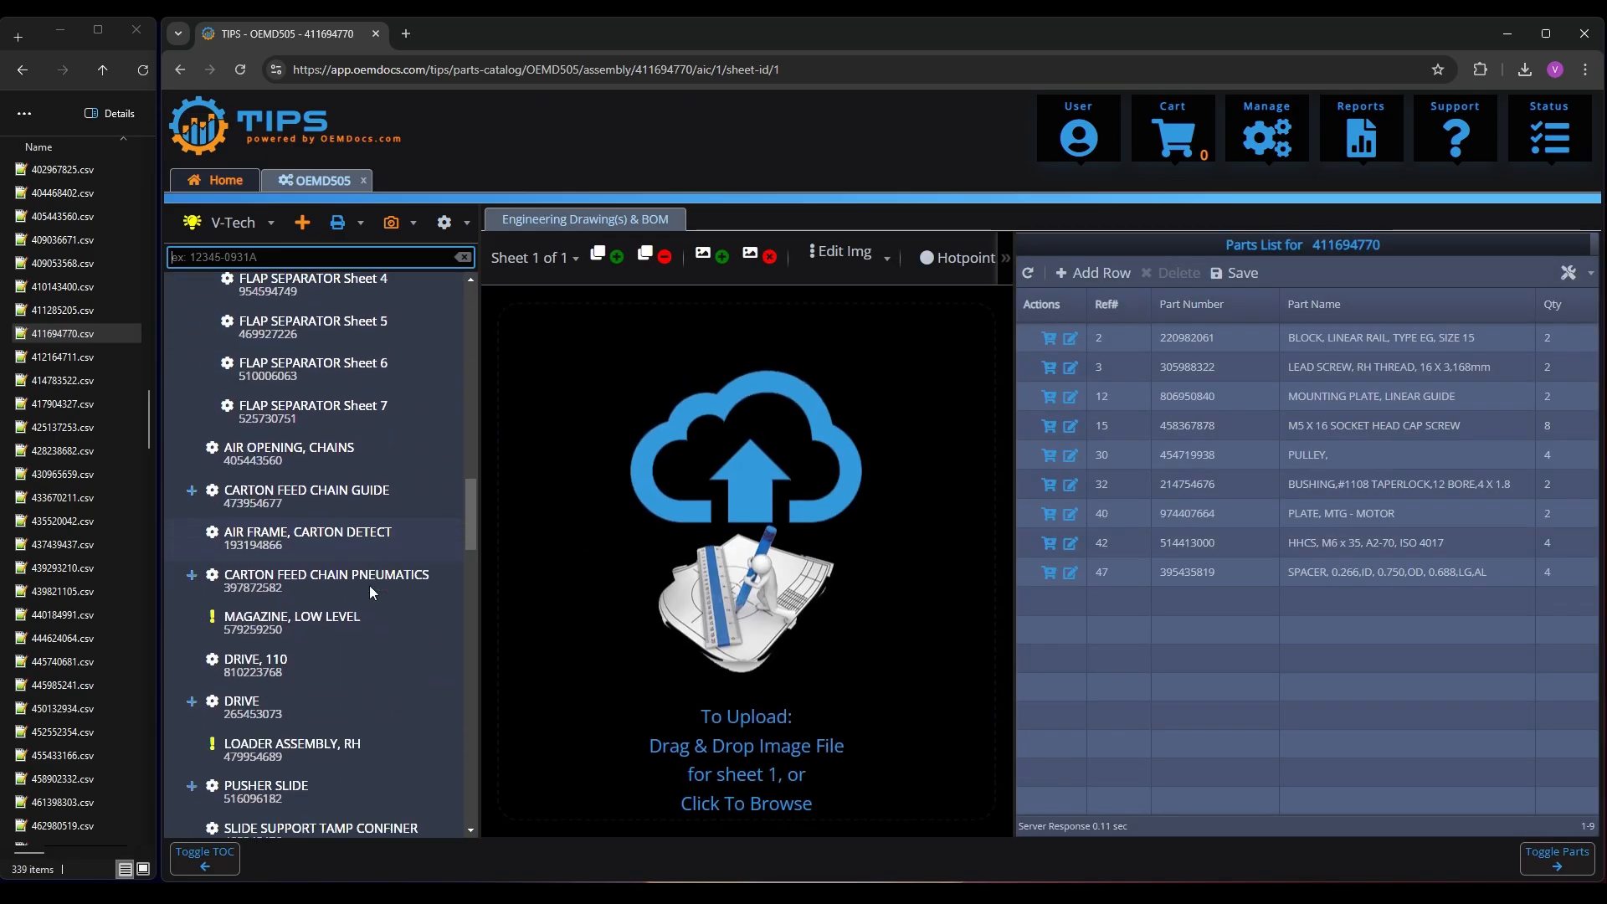
pyautogui.click(283, 578)
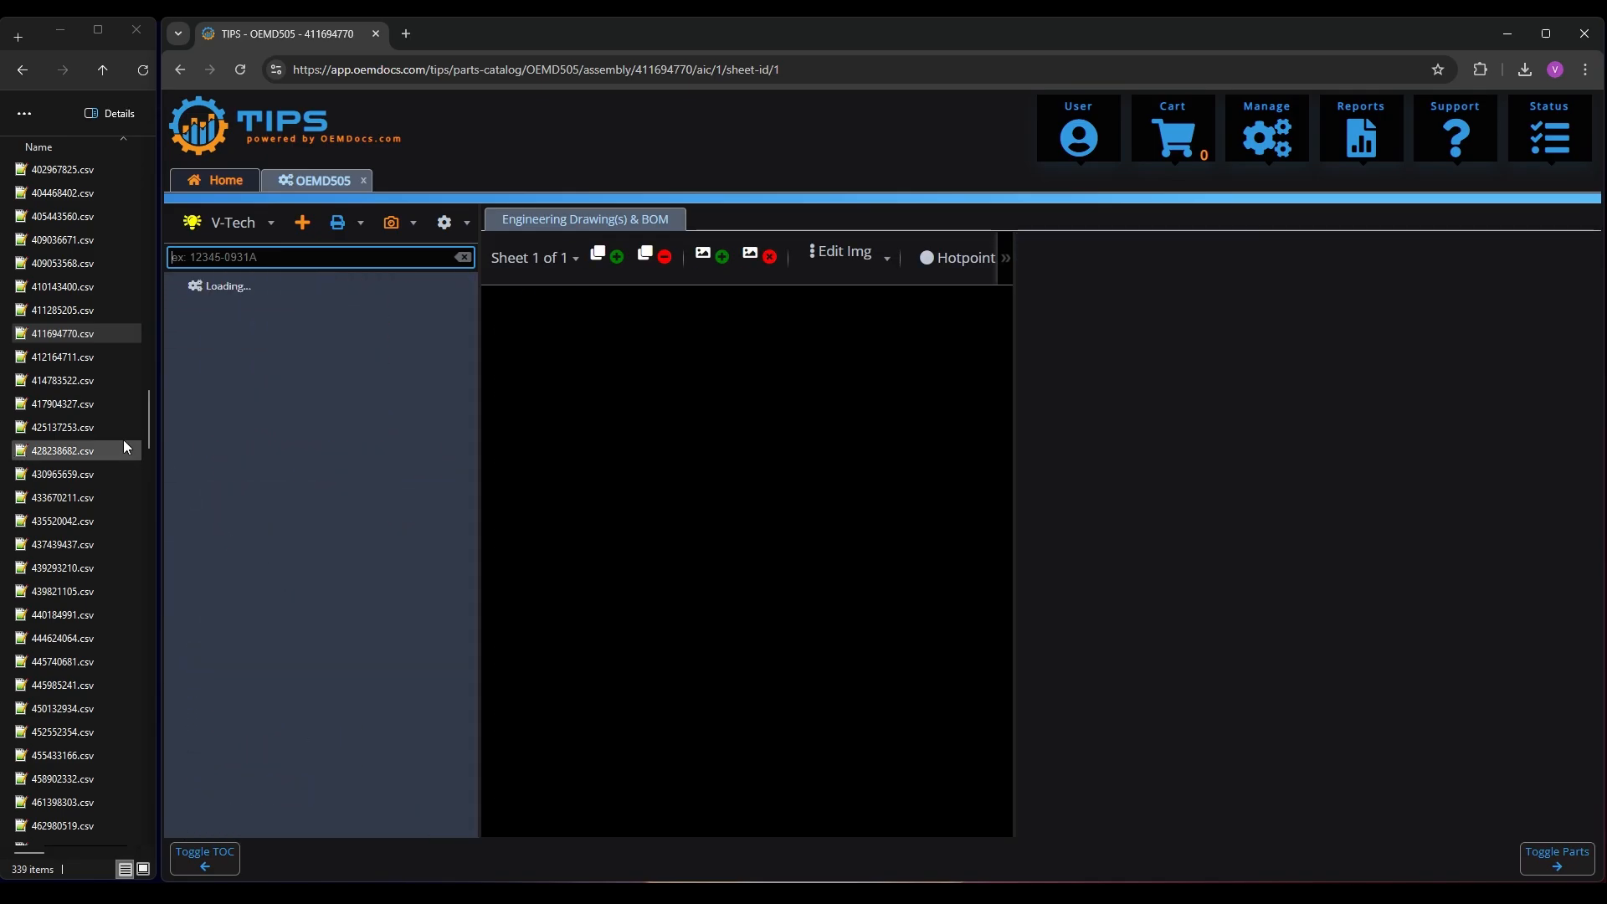
pyautogui.click(88, 420)
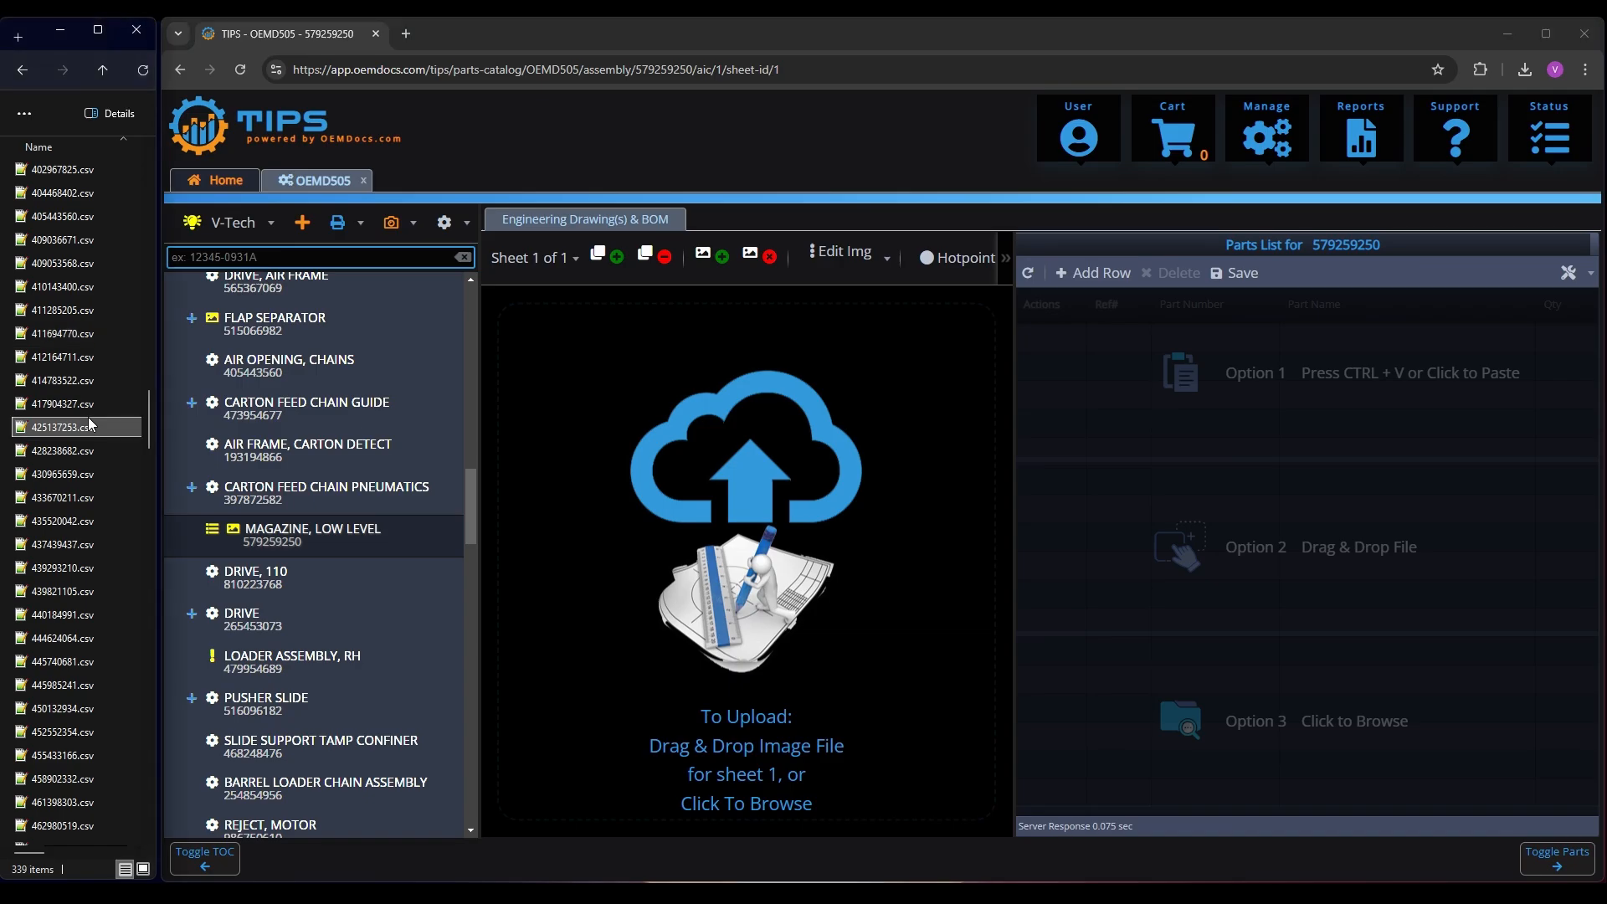
pyautogui.write('579259250')
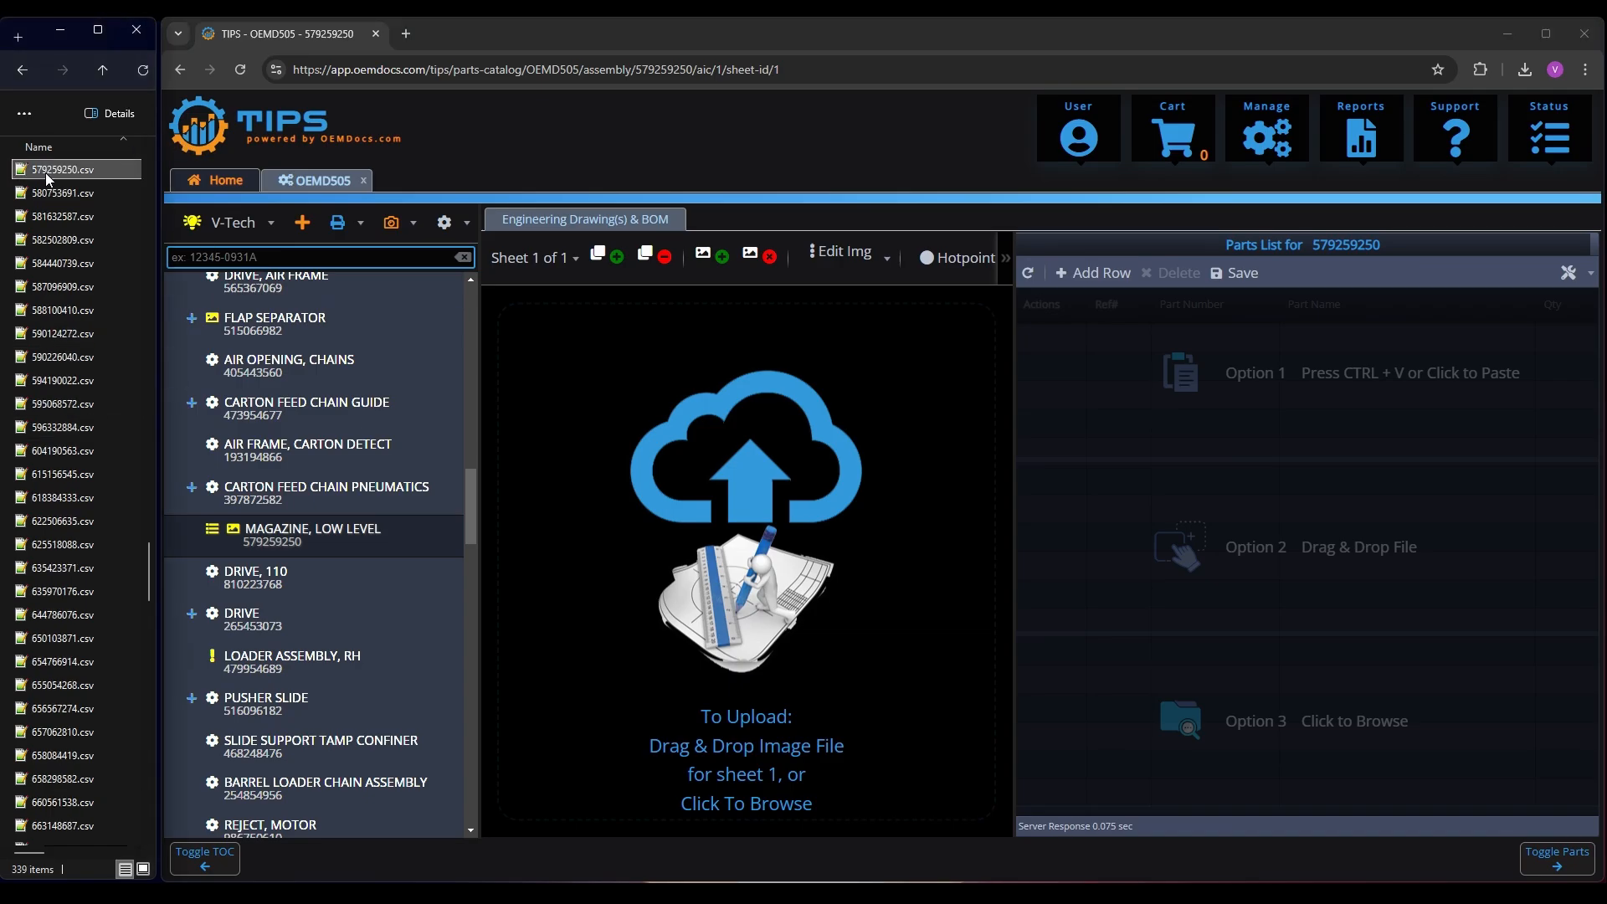
pyautogui.moveTo(48, 171); pyautogui.dragTo(1290, 588)
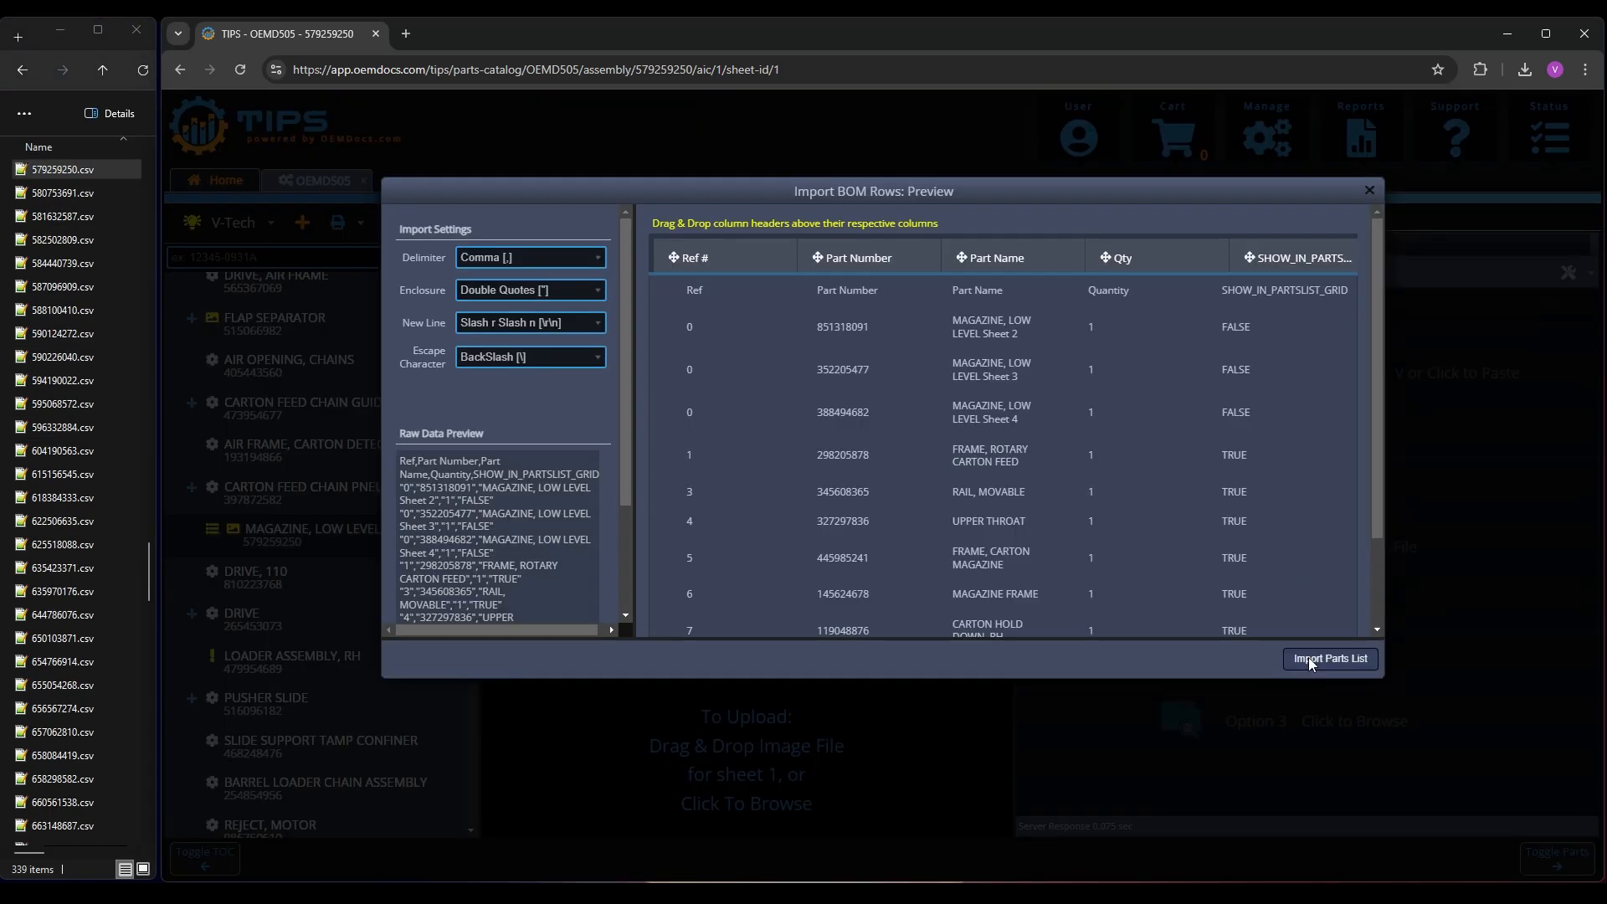
pyautogui.click(1310, 656)
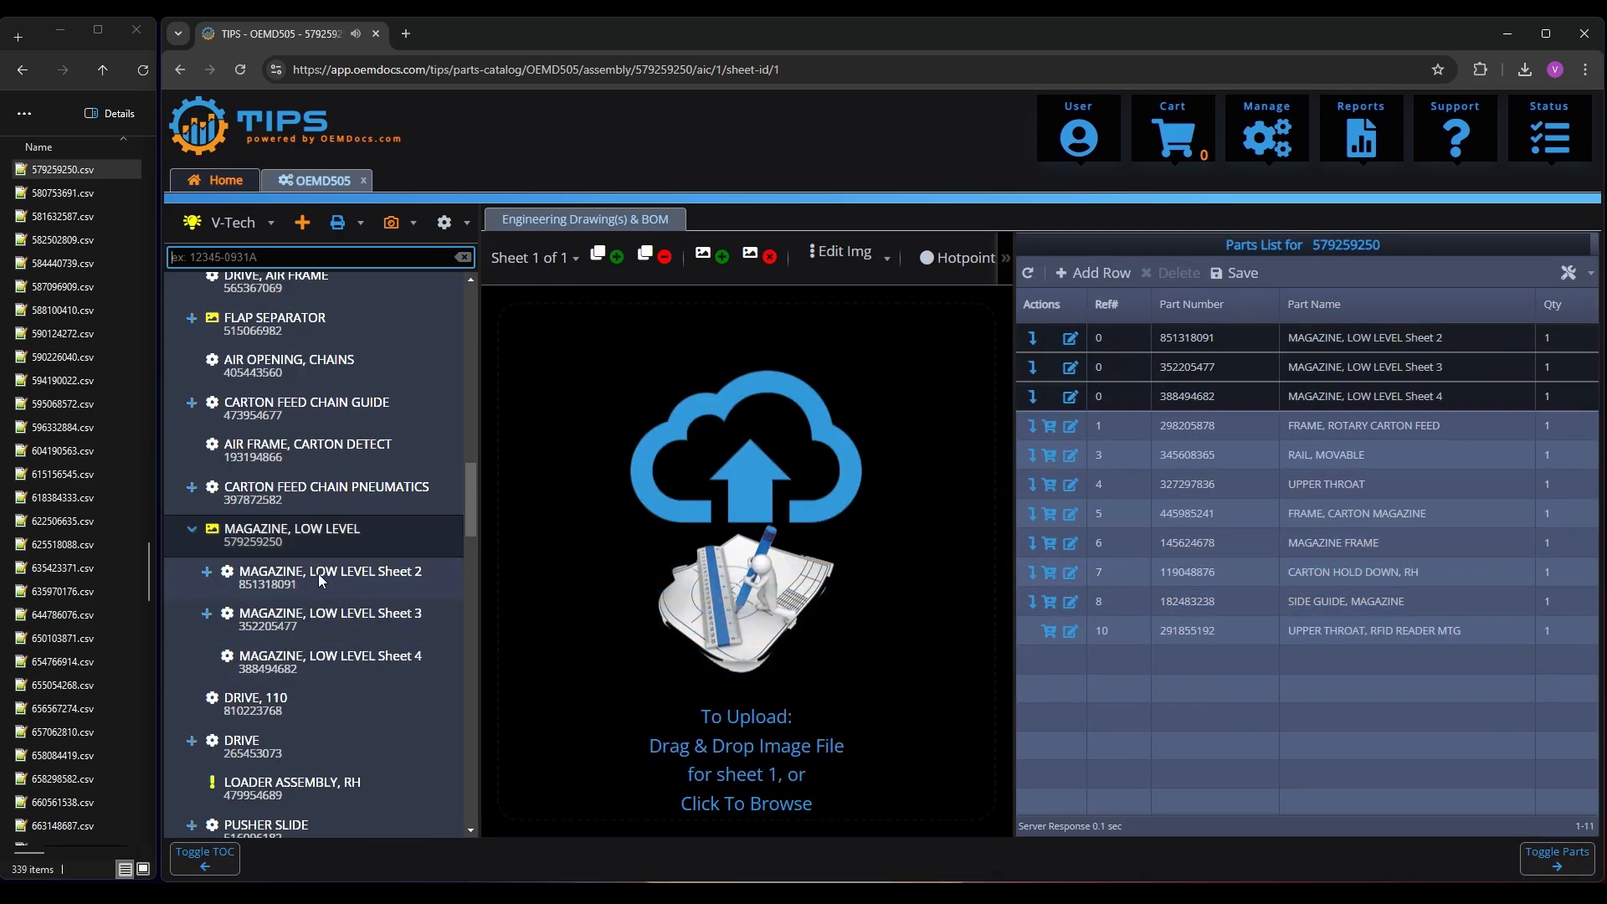
# Create the flagged LOADER ASSEMBLY, RH assembly and import 479954689.csv as its parts list
pyautogui.scroll(-2, 318, 574)
pyautogui.click(303, 621)
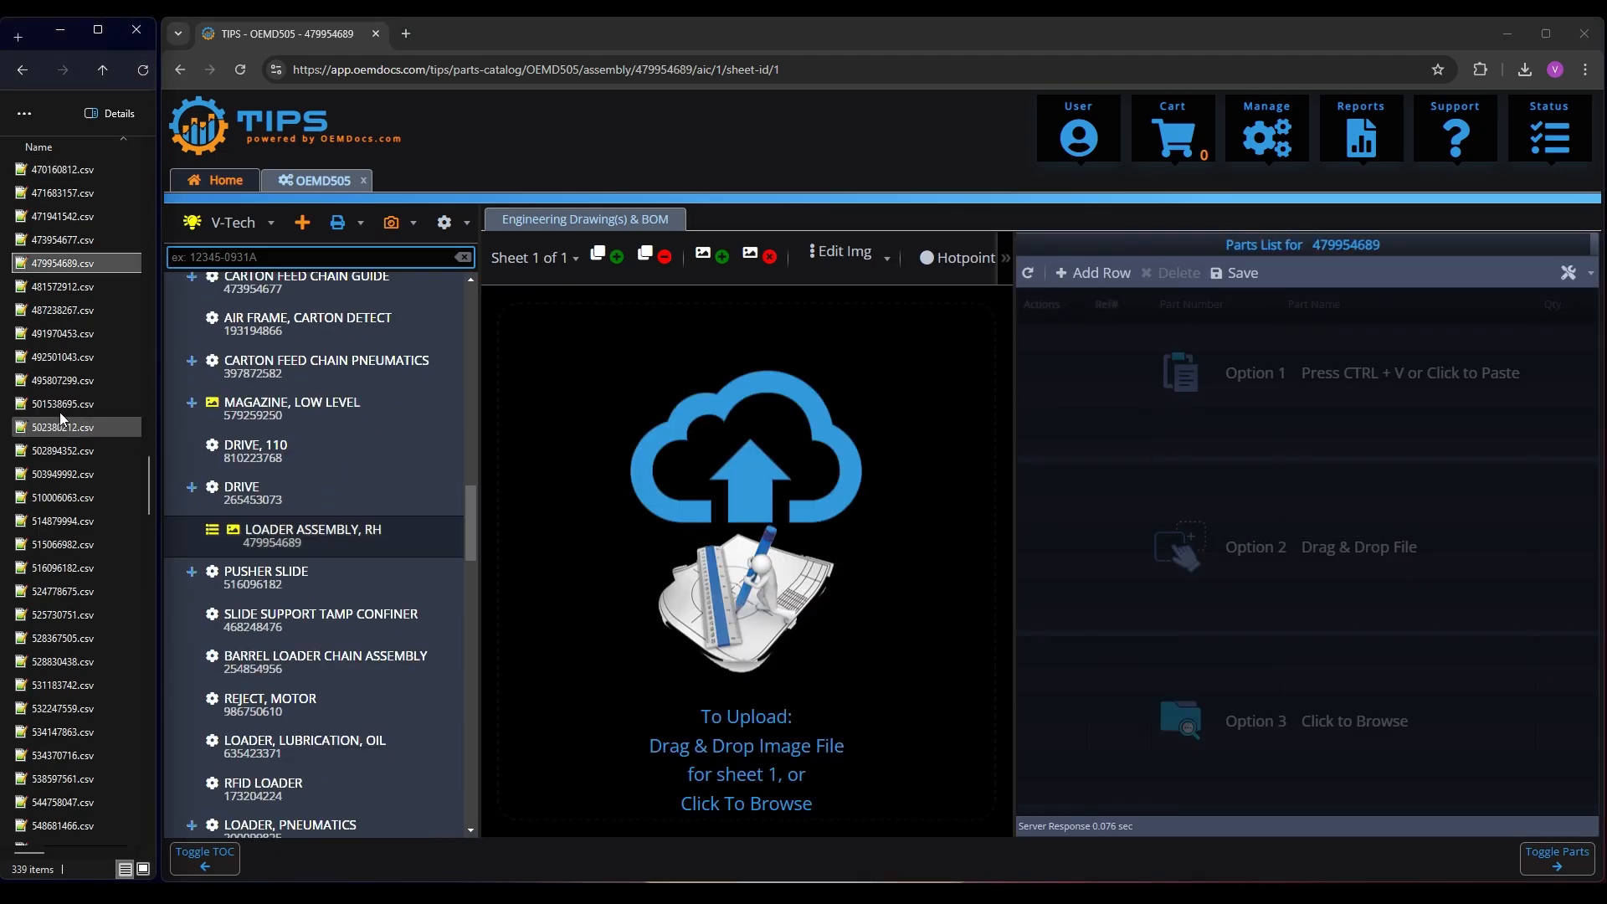
pyautogui.moveTo(64, 263); pyautogui.dragTo(1235, 572)
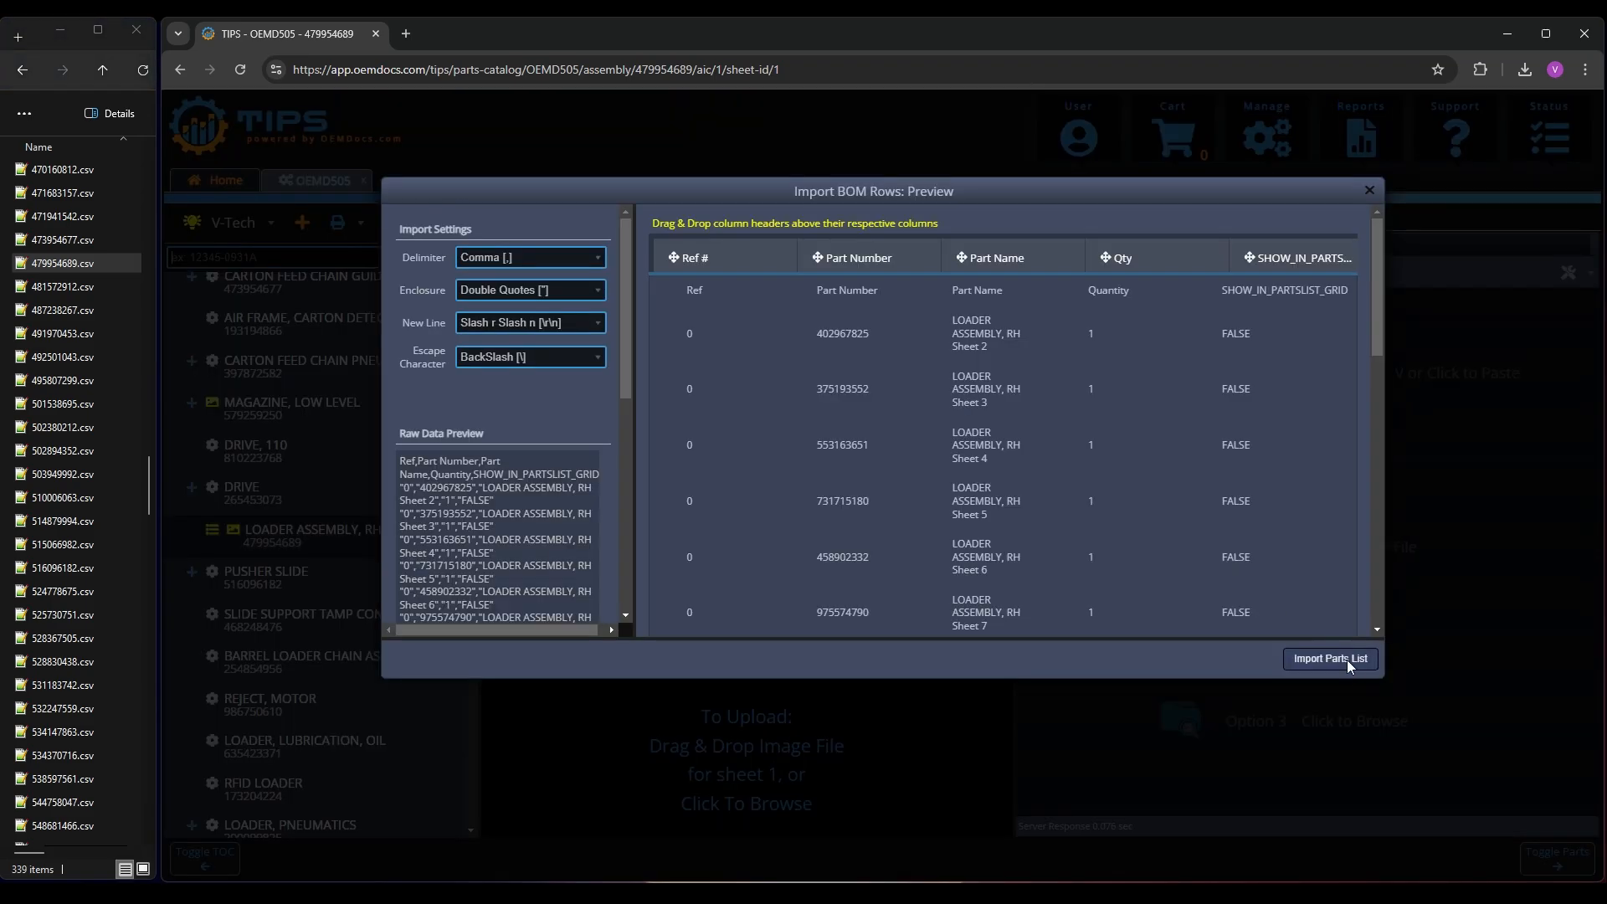
pyautogui.click(1346, 661)
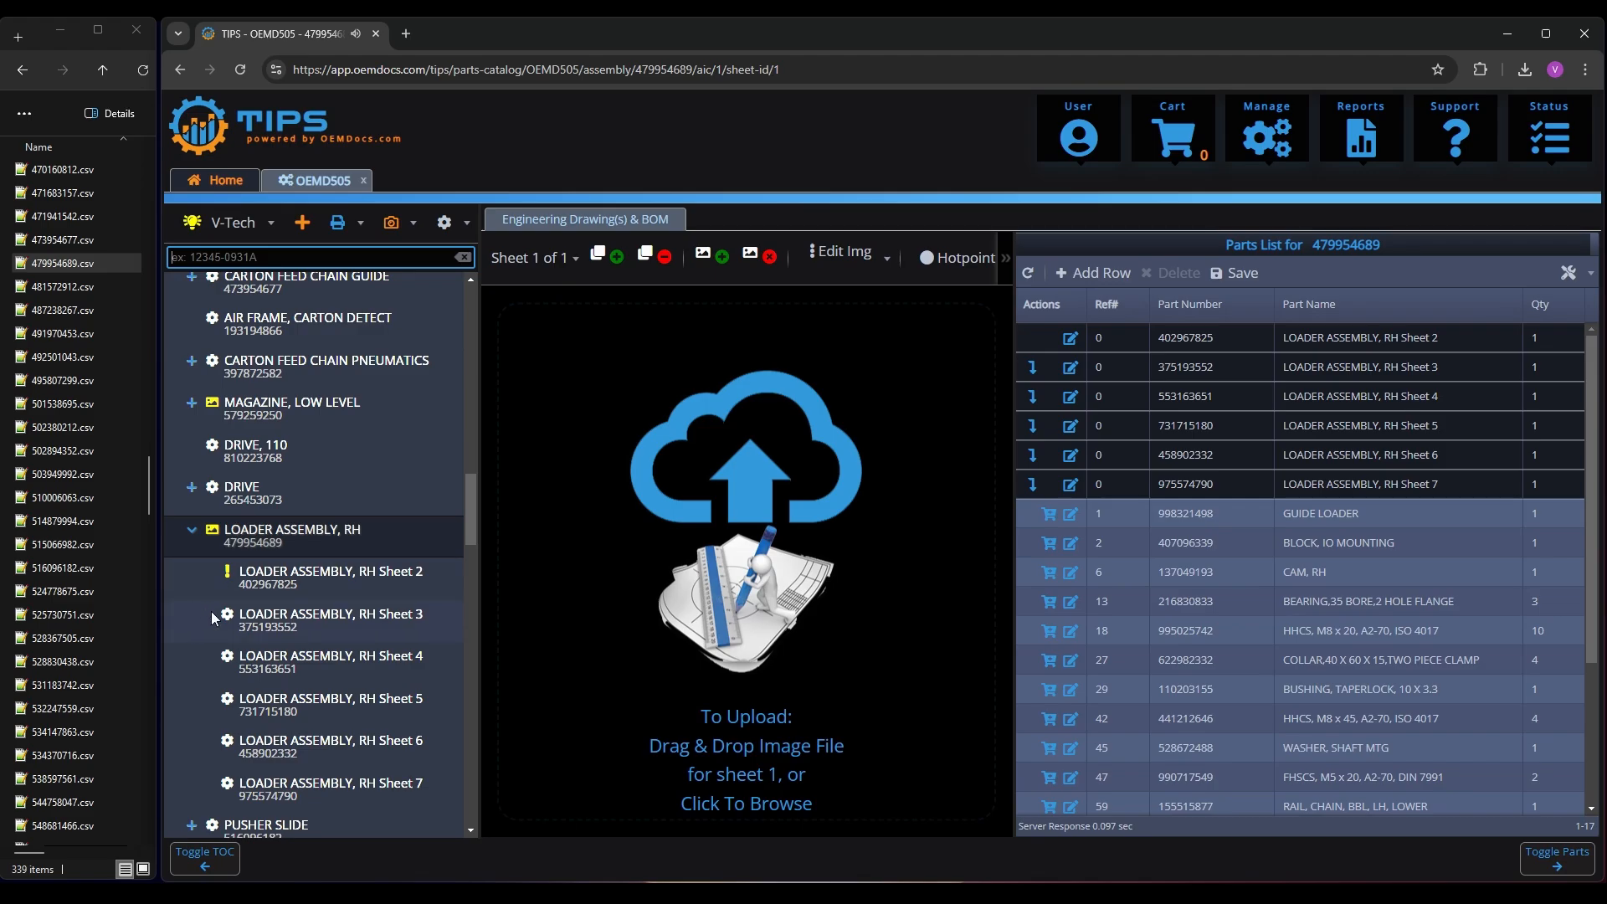
# Create the missing LOADER ASSEMBLY, RH Sheet 2 assembly and import 402967825.csv as its parts list
pyautogui.click(283, 577)
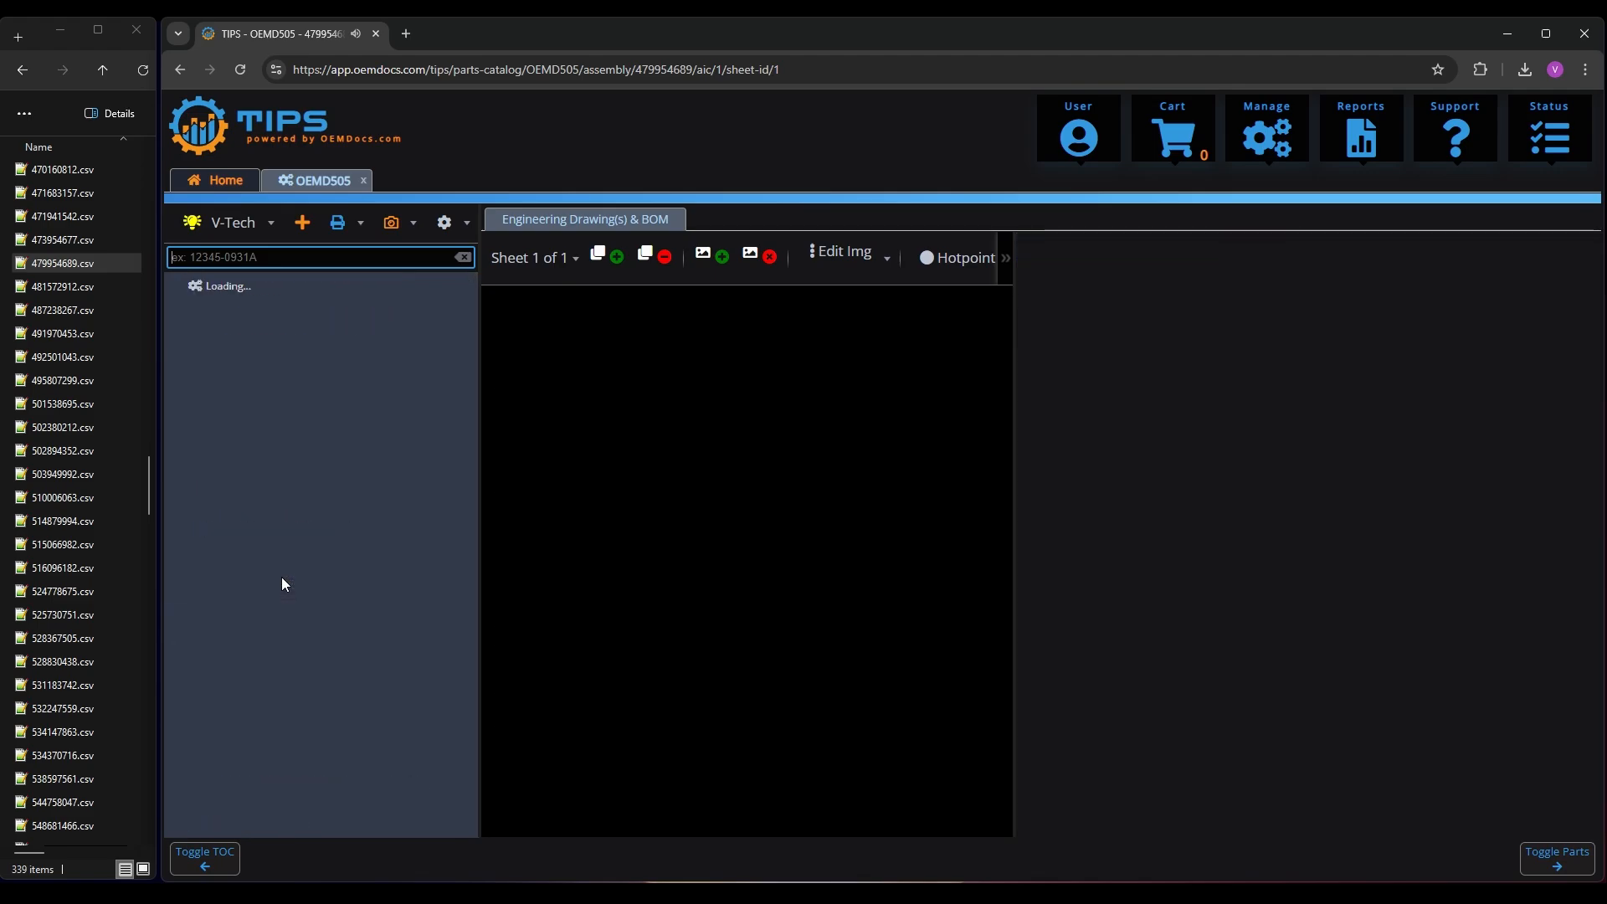
pyautogui.click(57, 382)
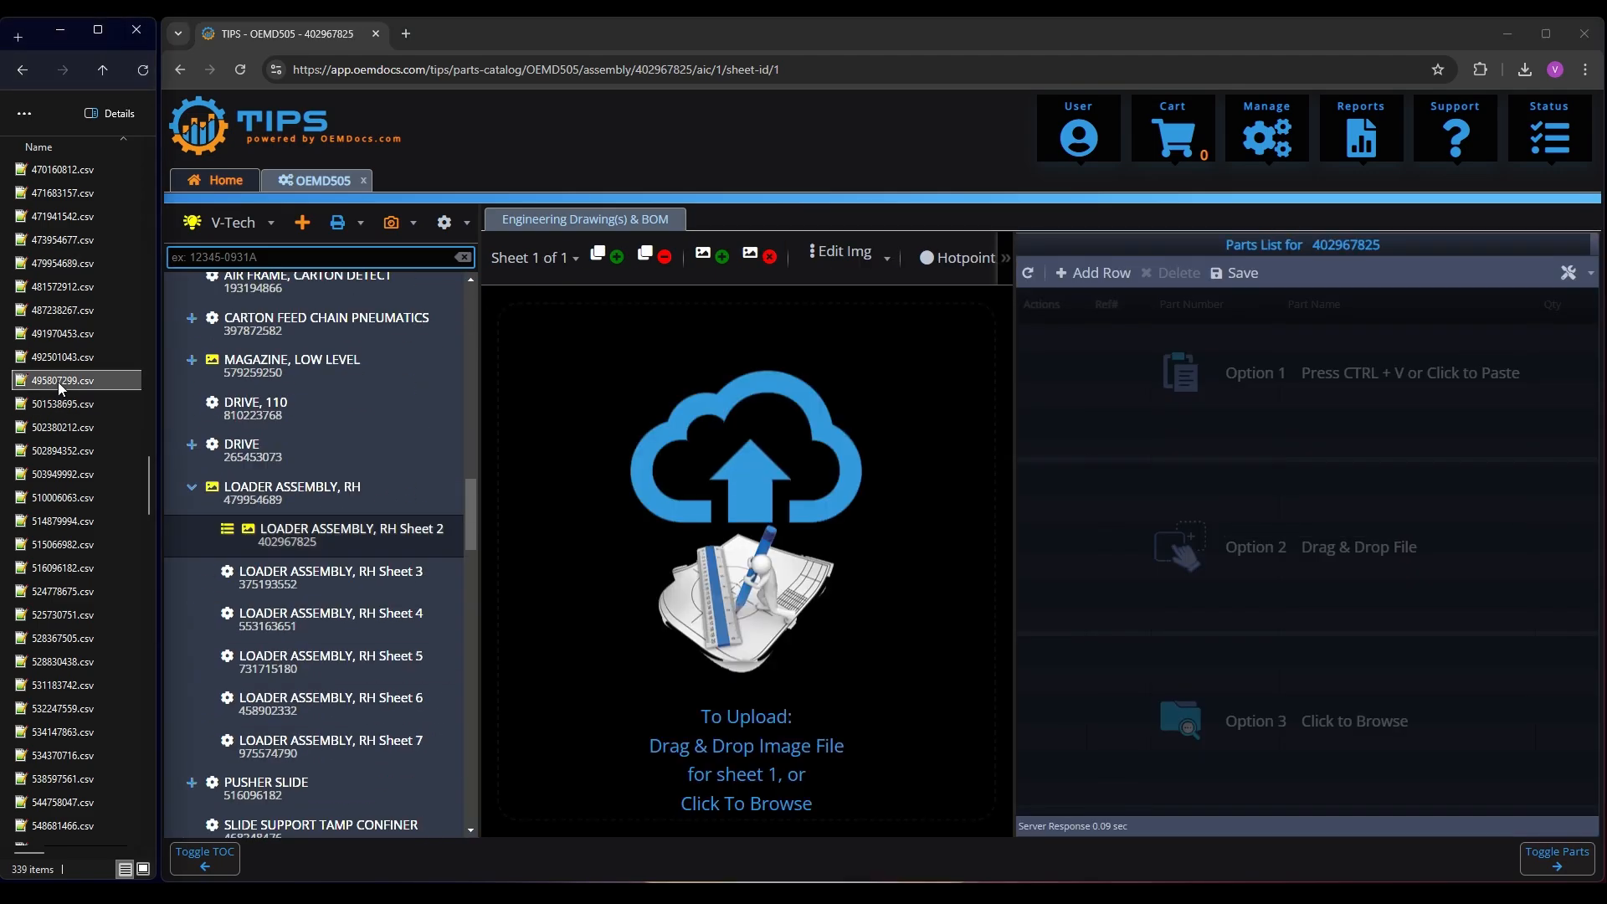
pyautogui.write('402967825')
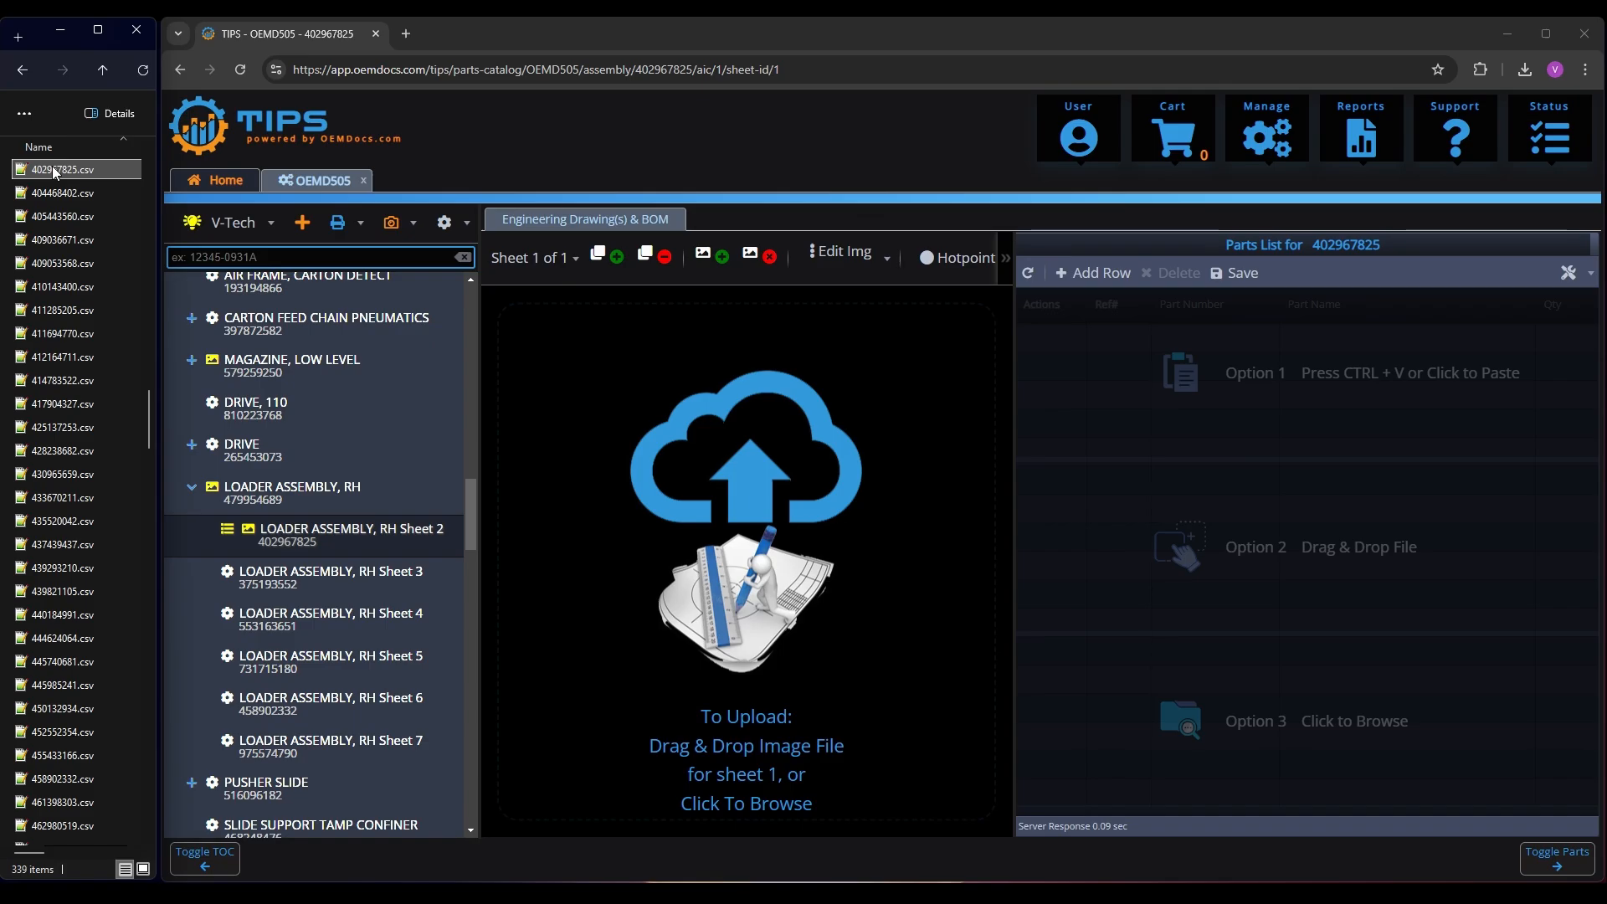
pyautogui.moveTo(53, 172); pyautogui.dragTo(1254, 564)
pyautogui.click(1311, 659)
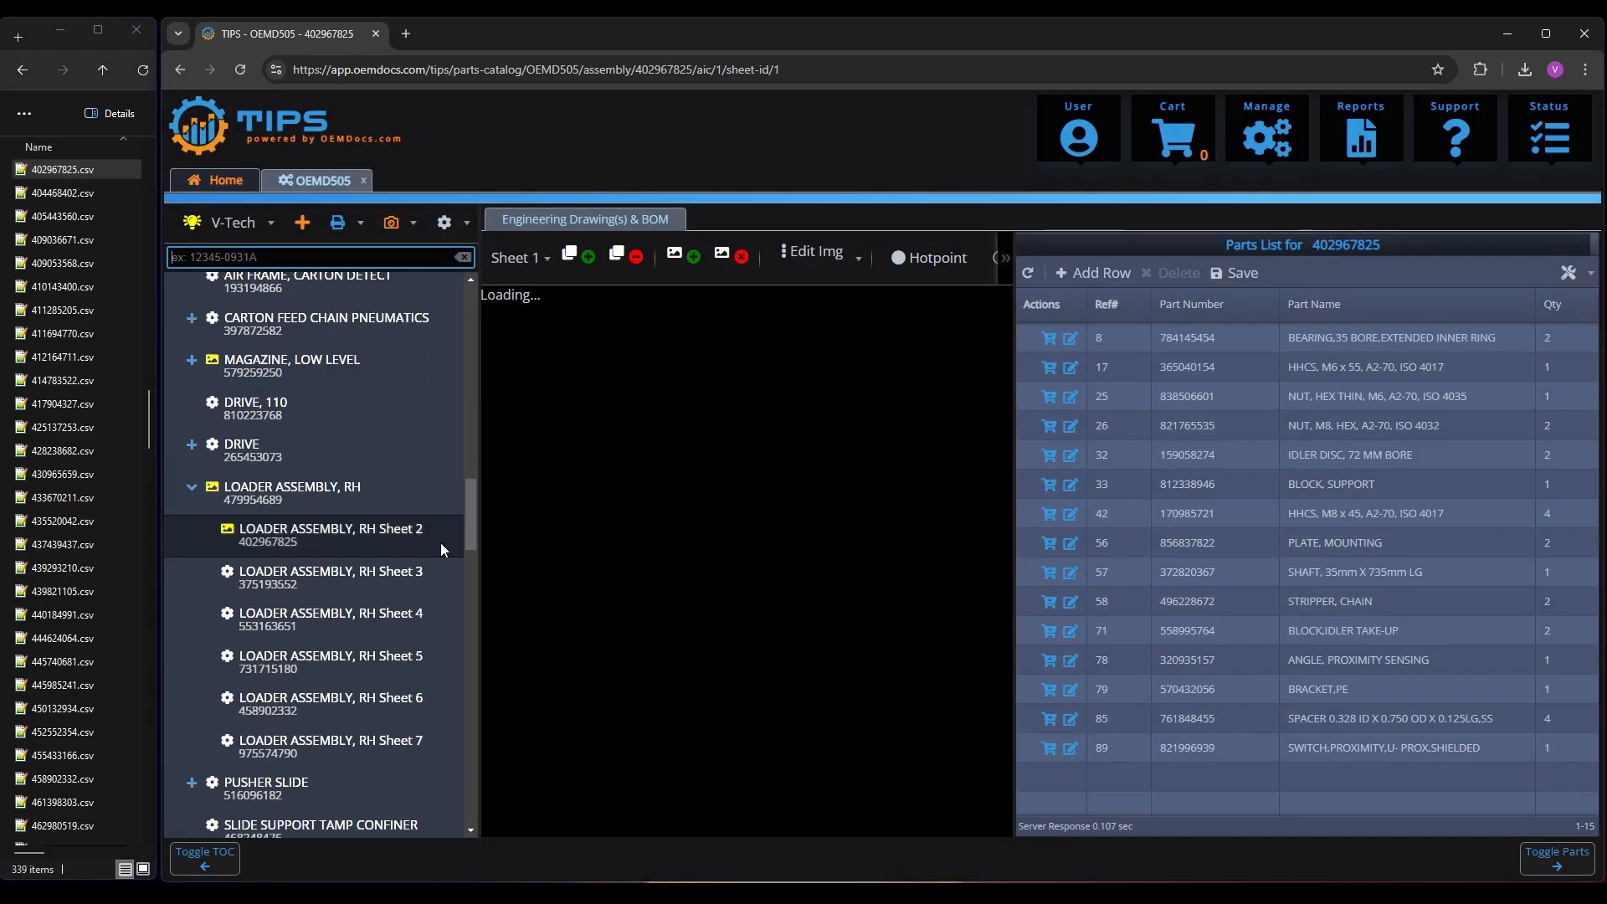
# Create the flagged SPEED BELT assembly and import 165179916.csv as its parts list
pyautogui.scroll(-8, 353, 560)
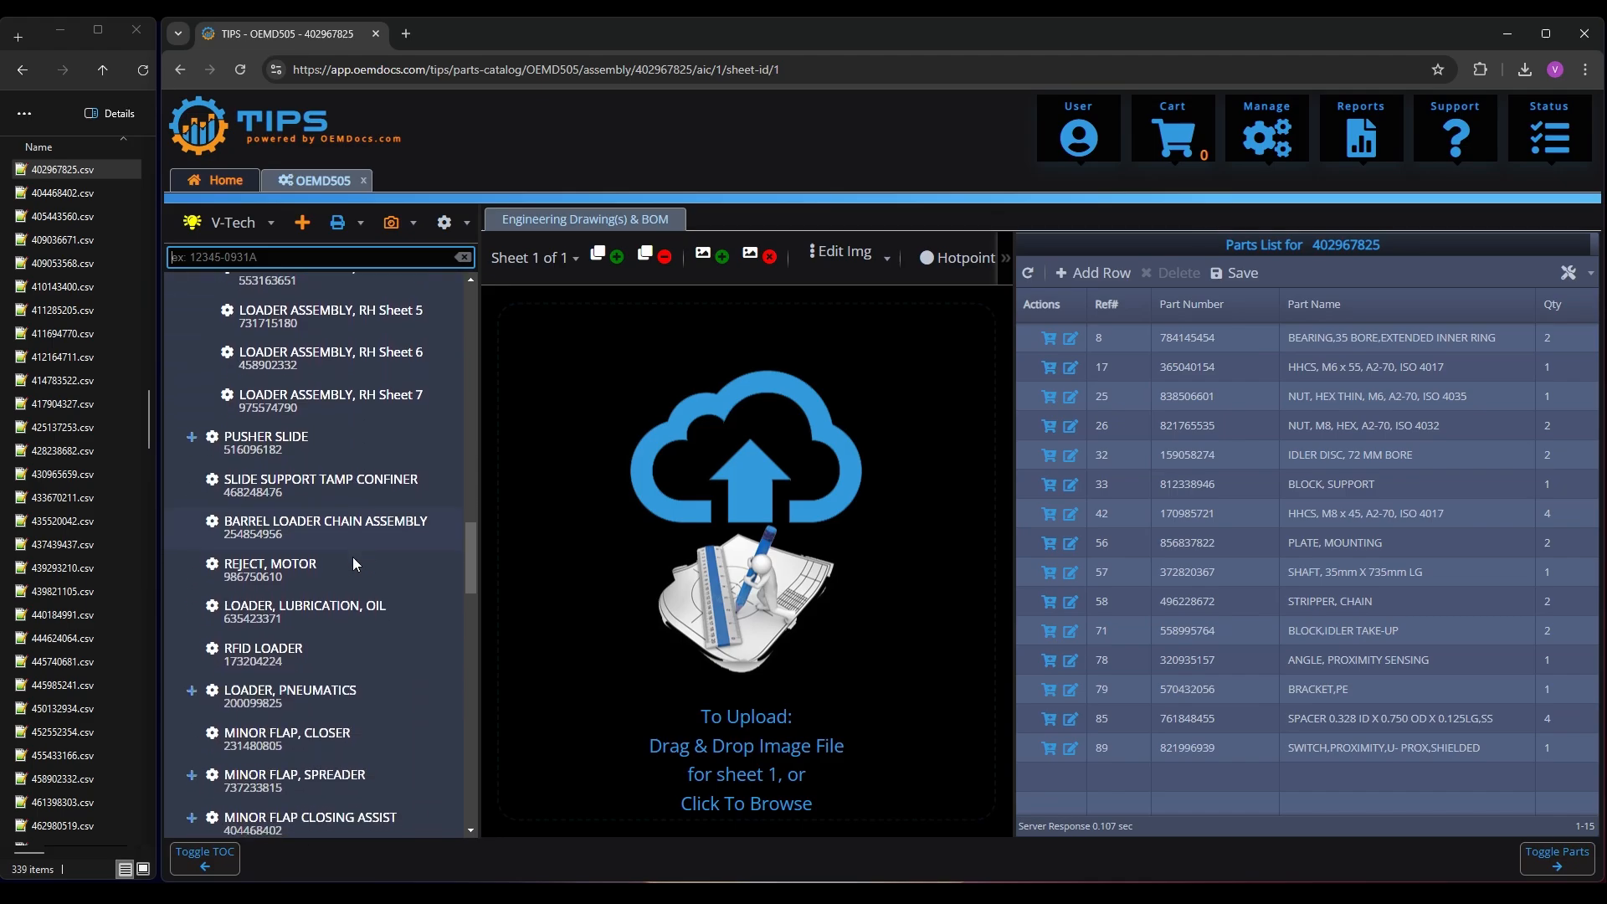
pyautogui.scroll(-4, 350, 556)
pyautogui.click(262, 464)
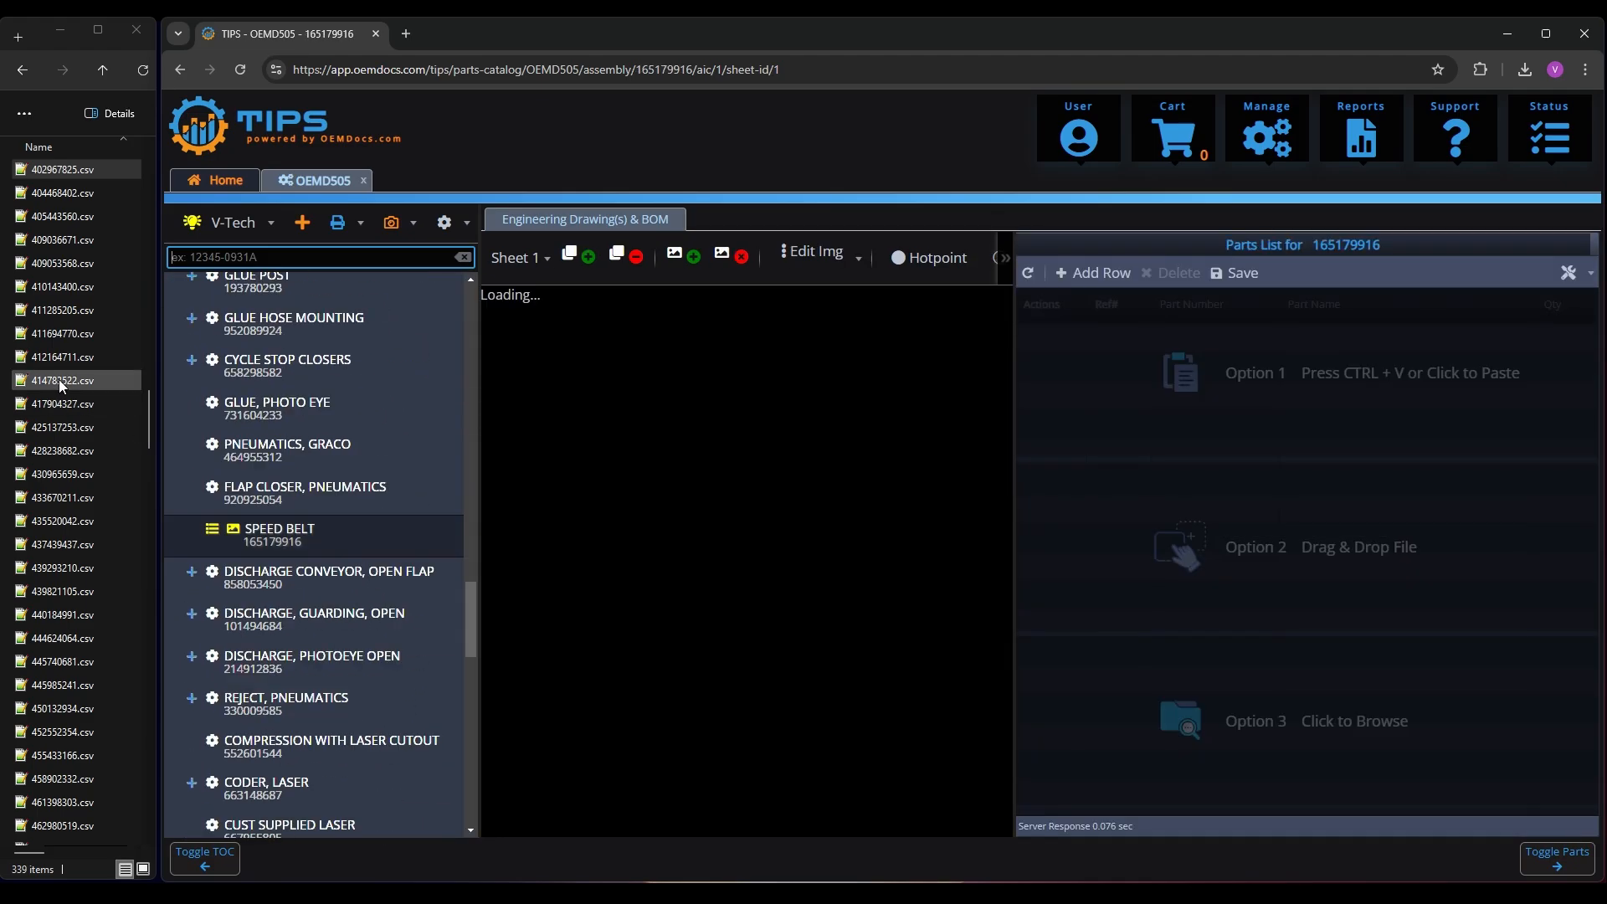
pyautogui.click(58, 381)
pyautogui.write('165179916')
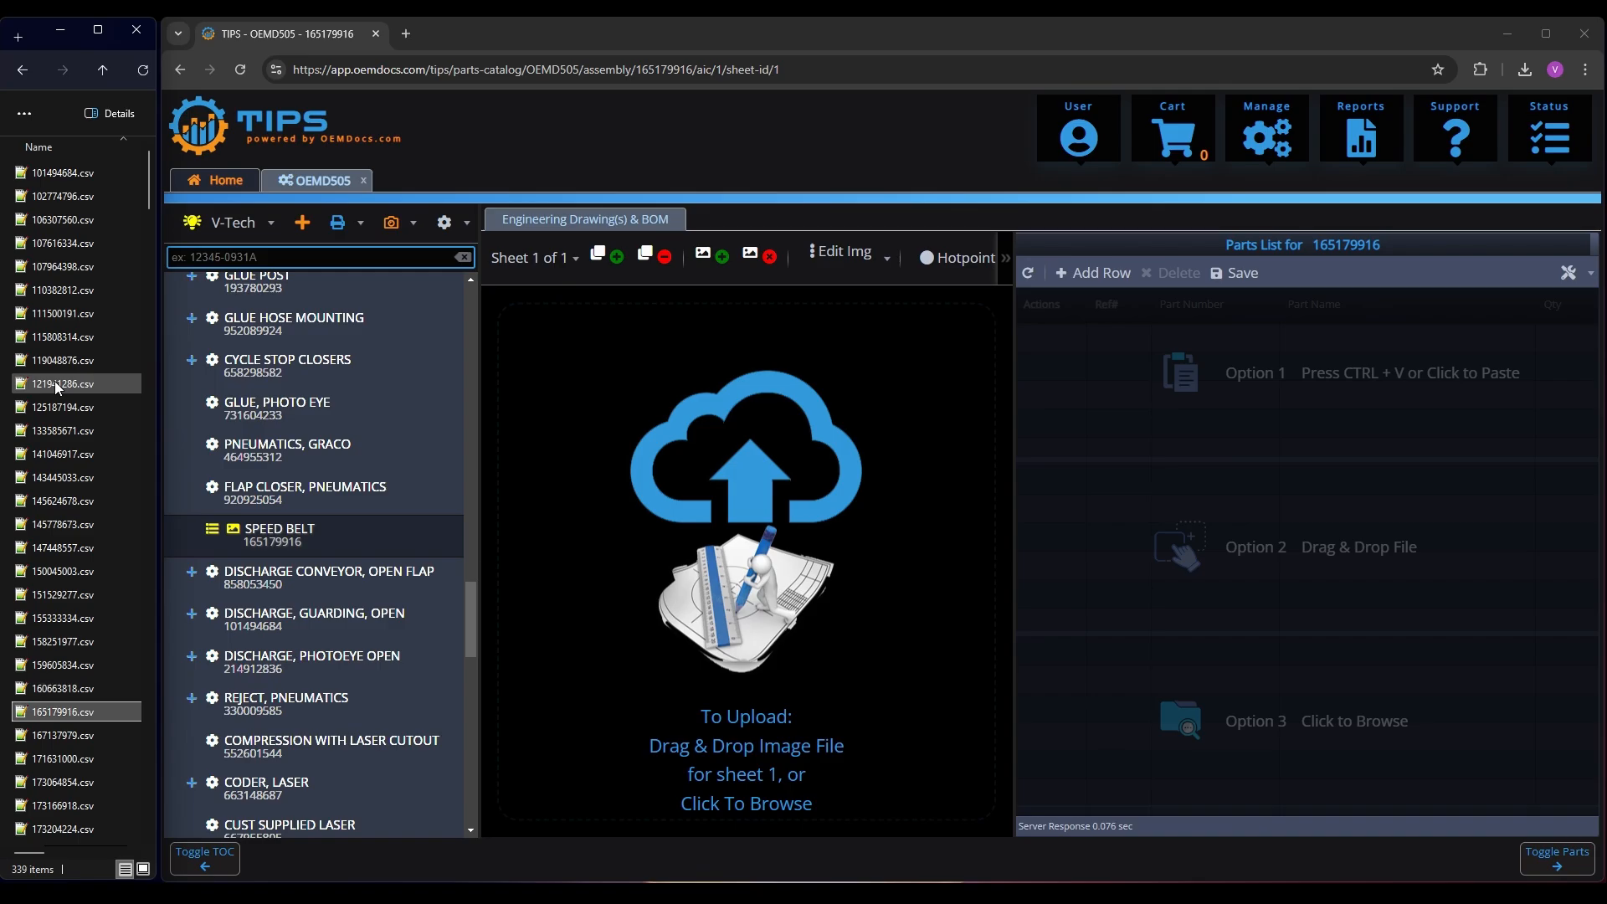
pyautogui.moveTo(74, 712); pyautogui.dragTo(1339, 602)
pyautogui.click(1345, 658)
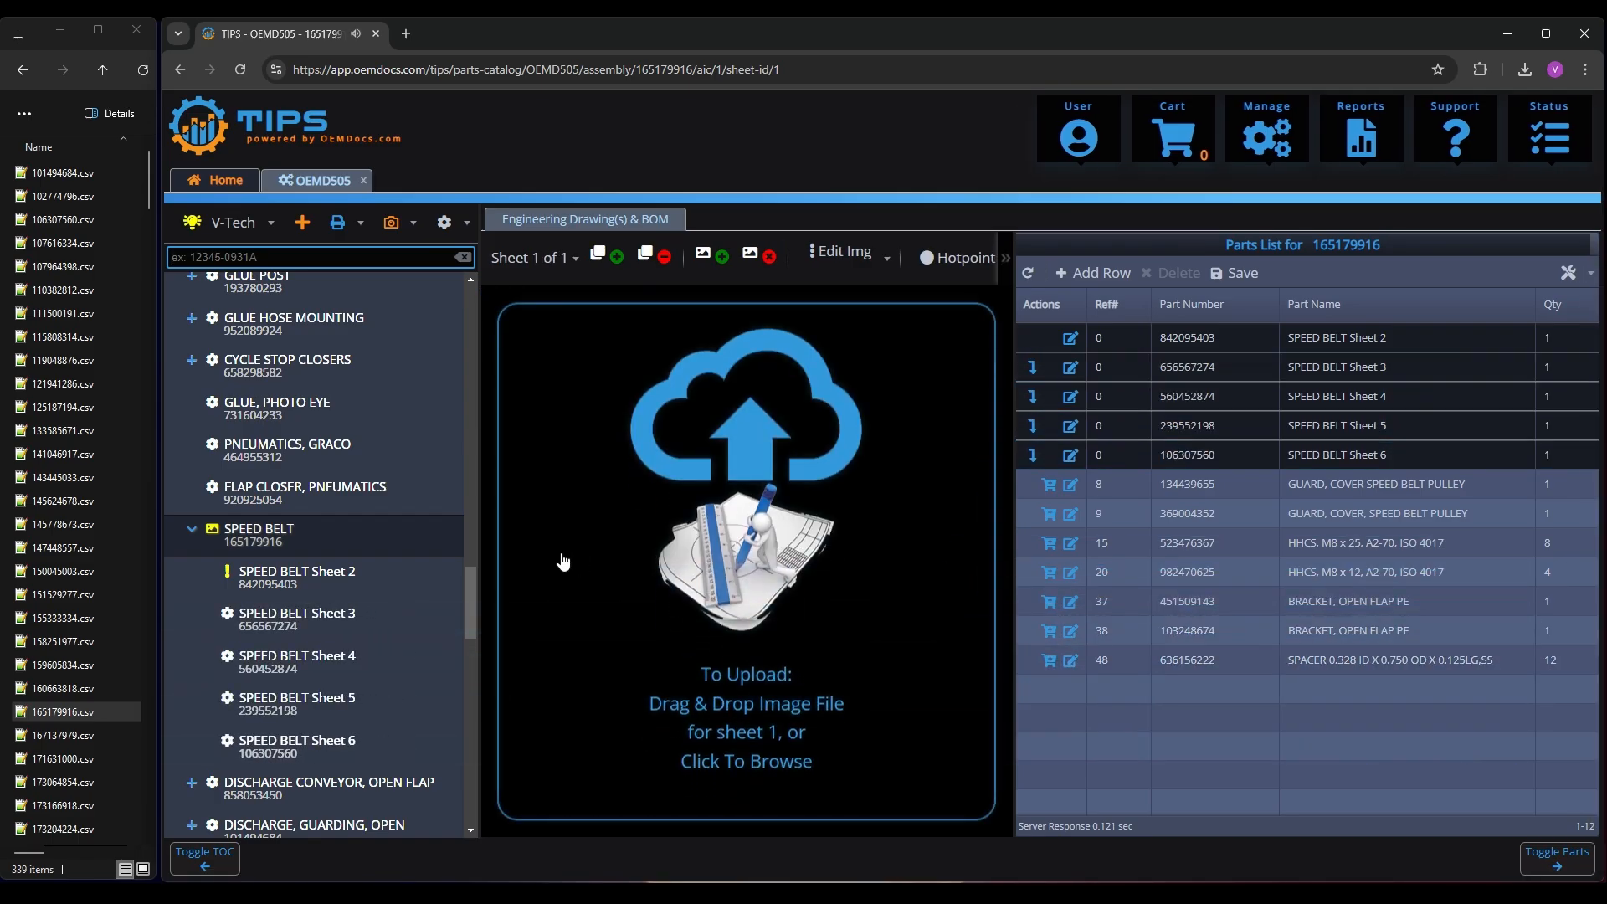
# Create the missing SPEED BELT Sheet 2 assembly and import 842095403.csv as its parts list
pyautogui.click(284, 582)
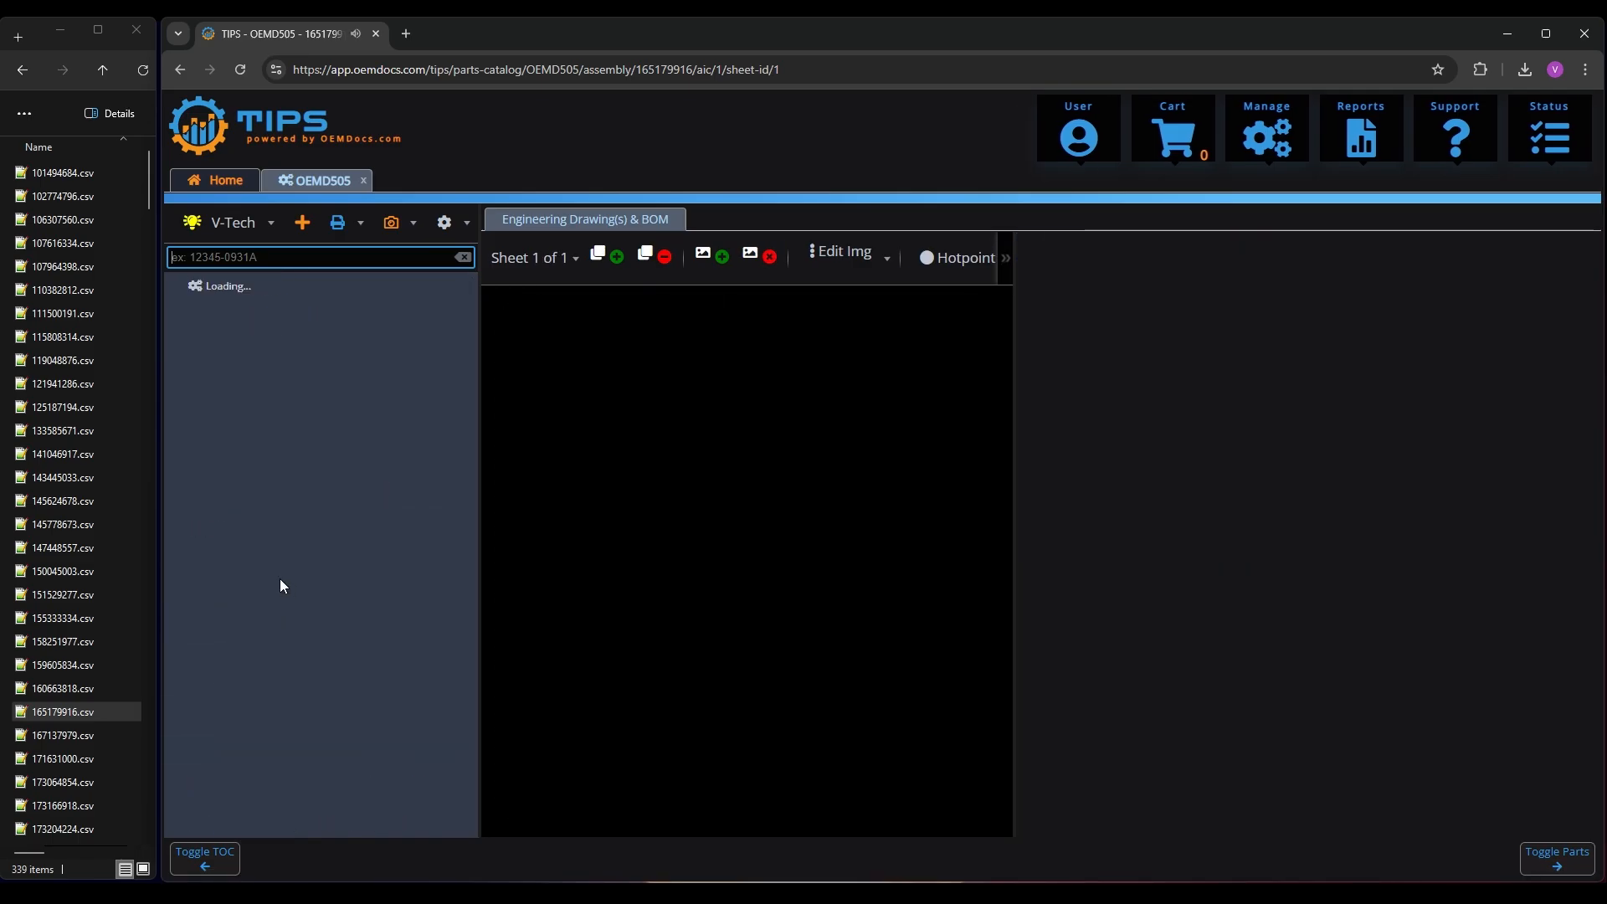
pyautogui.click(58, 455)
pyautogui.write('842')
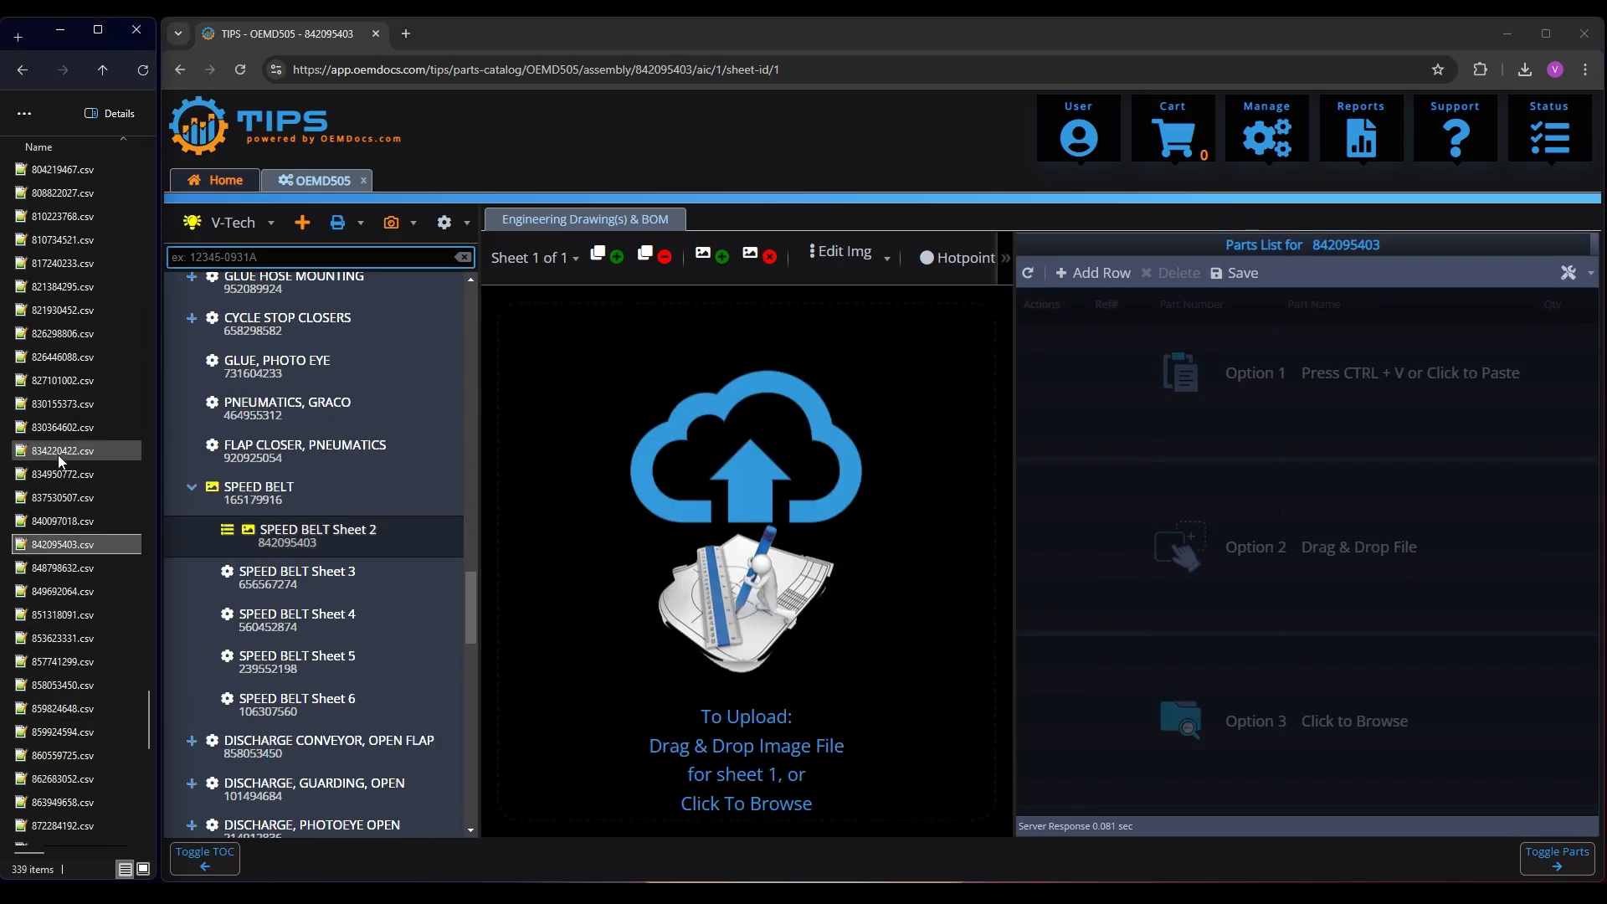
pyautogui.moveTo(60, 543); pyautogui.dragTo(1333, 605)
pyautogui.click(1329, 656)
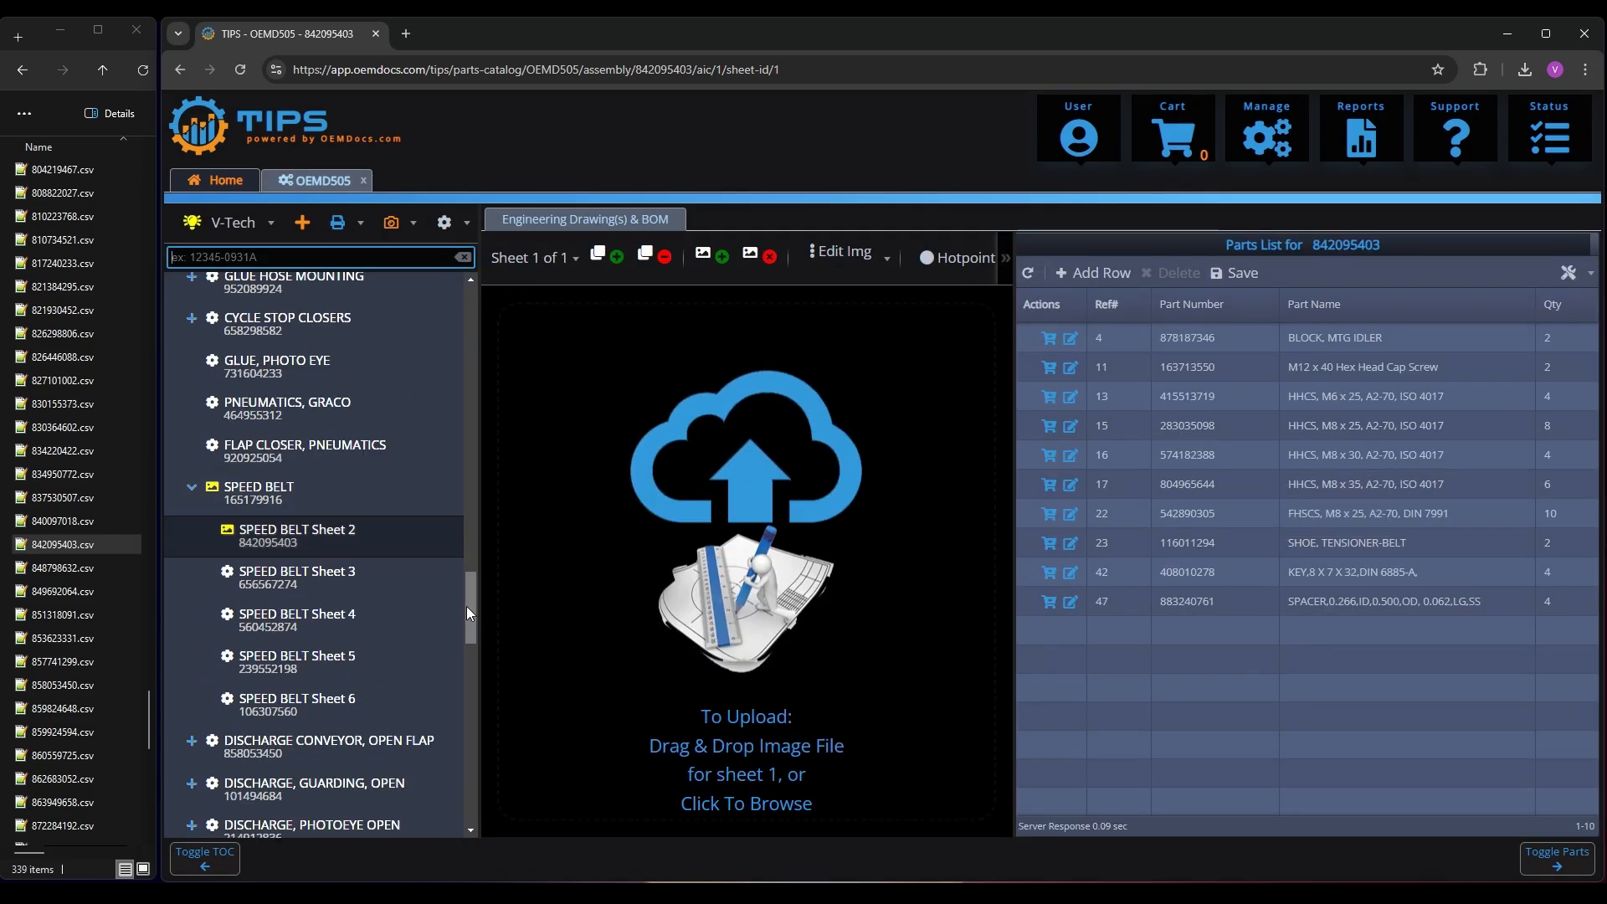
# Create the flagged INCLINE CONVEYOR, MODULE assembly and import 428238682.csv as its parts list
pyautogui.moveTo(471, 604); pyautogui.dragTo(461, 681)
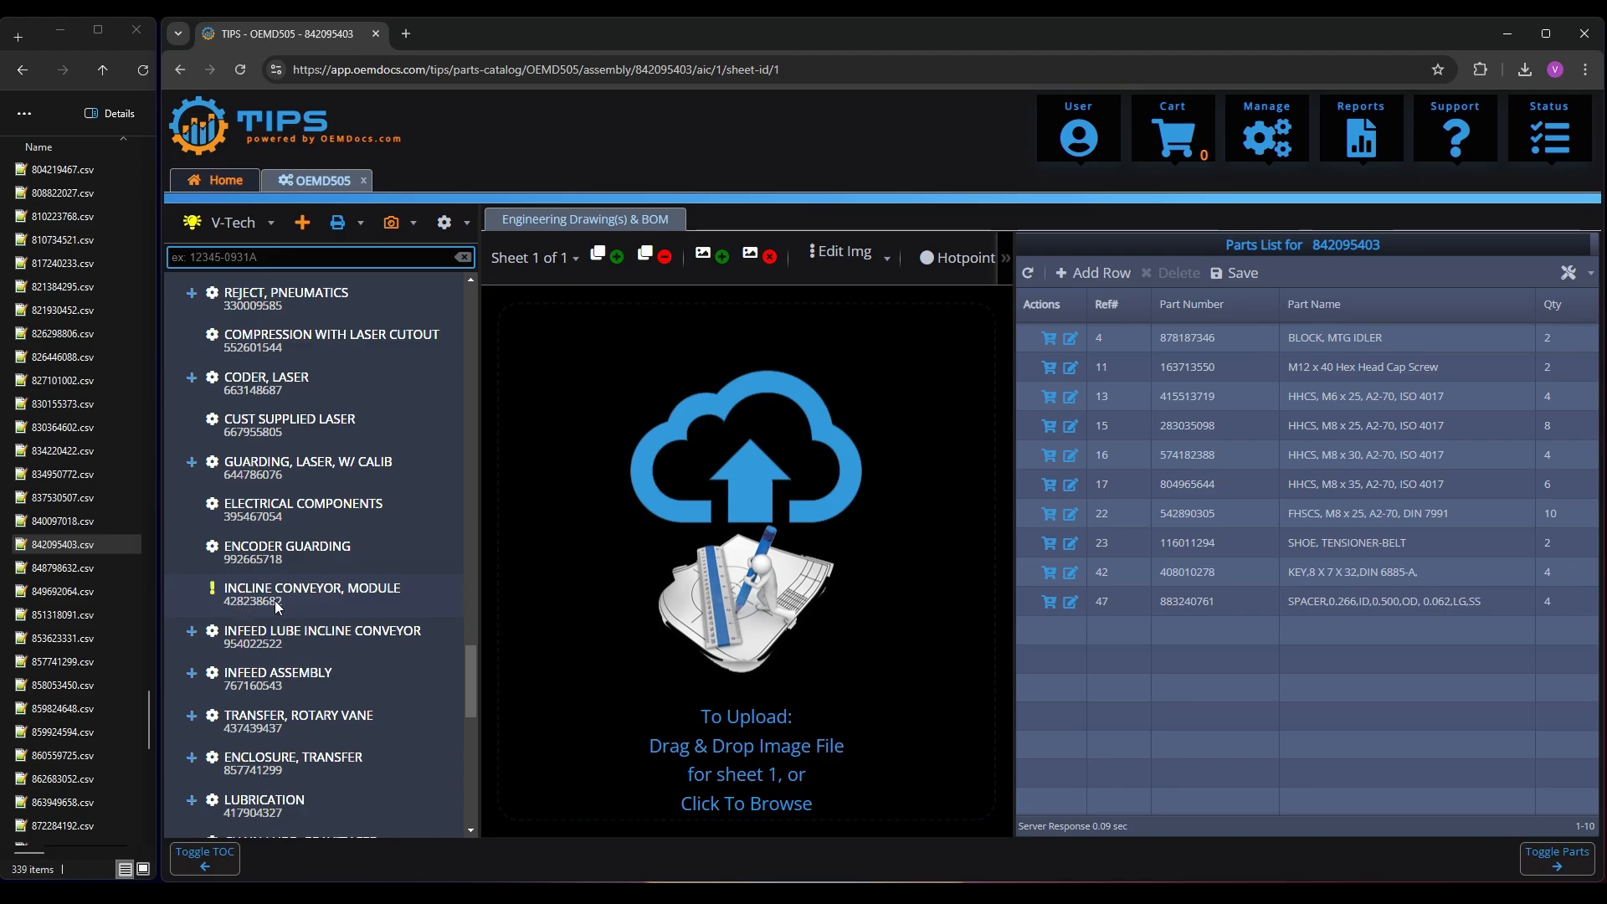
pyautogui.click(274, 600)
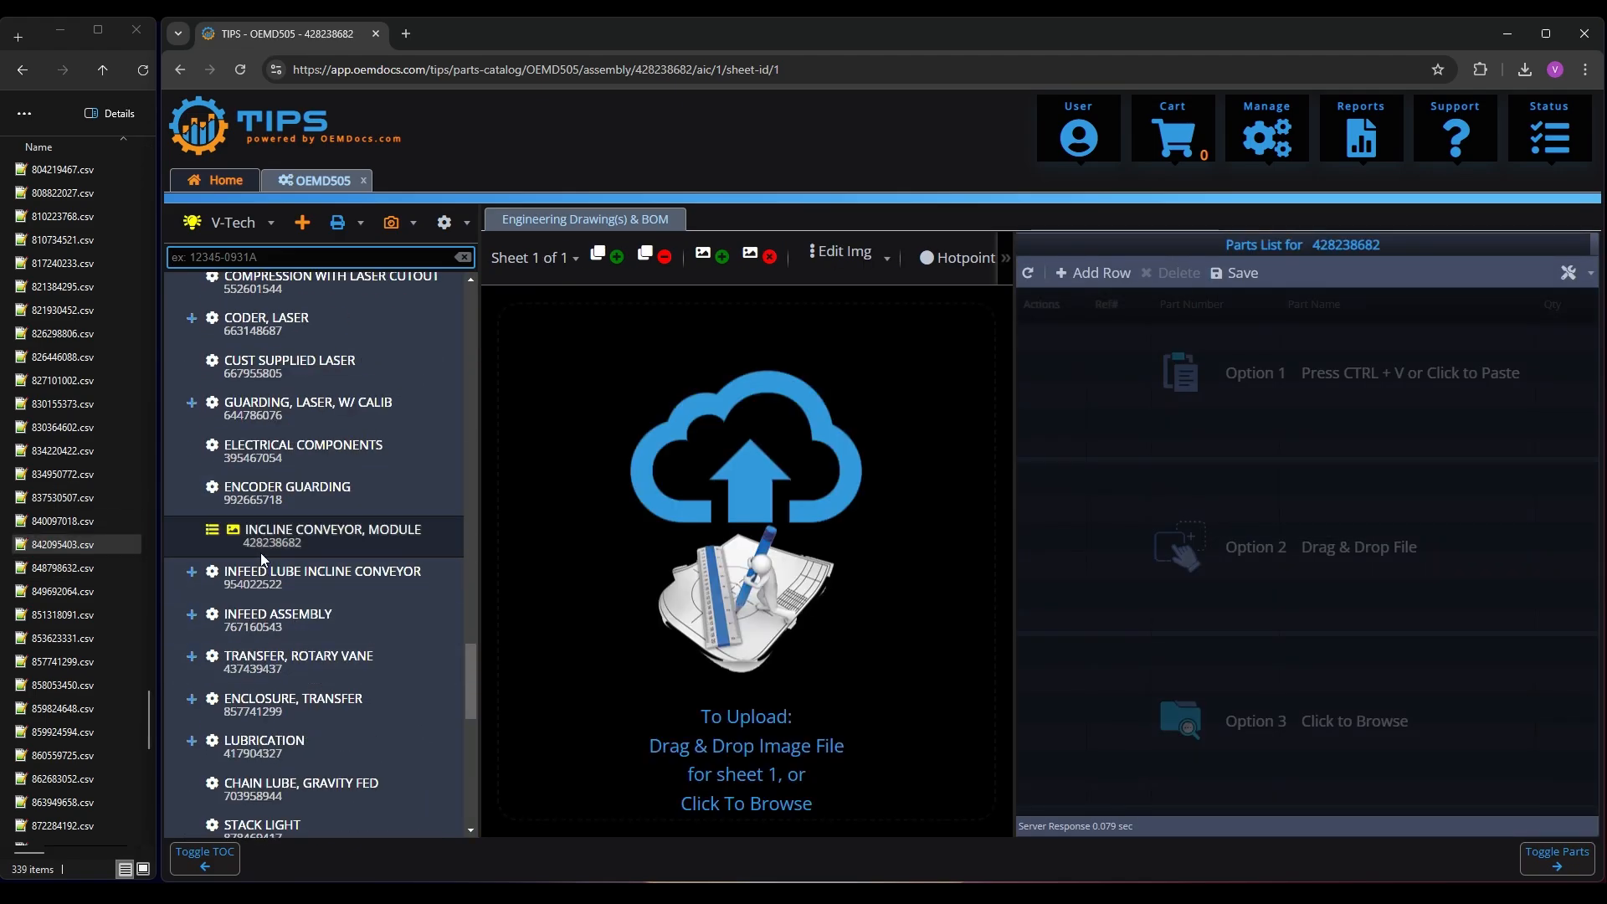
pyautogui.click(64, 474)
pyautogui.write('428')
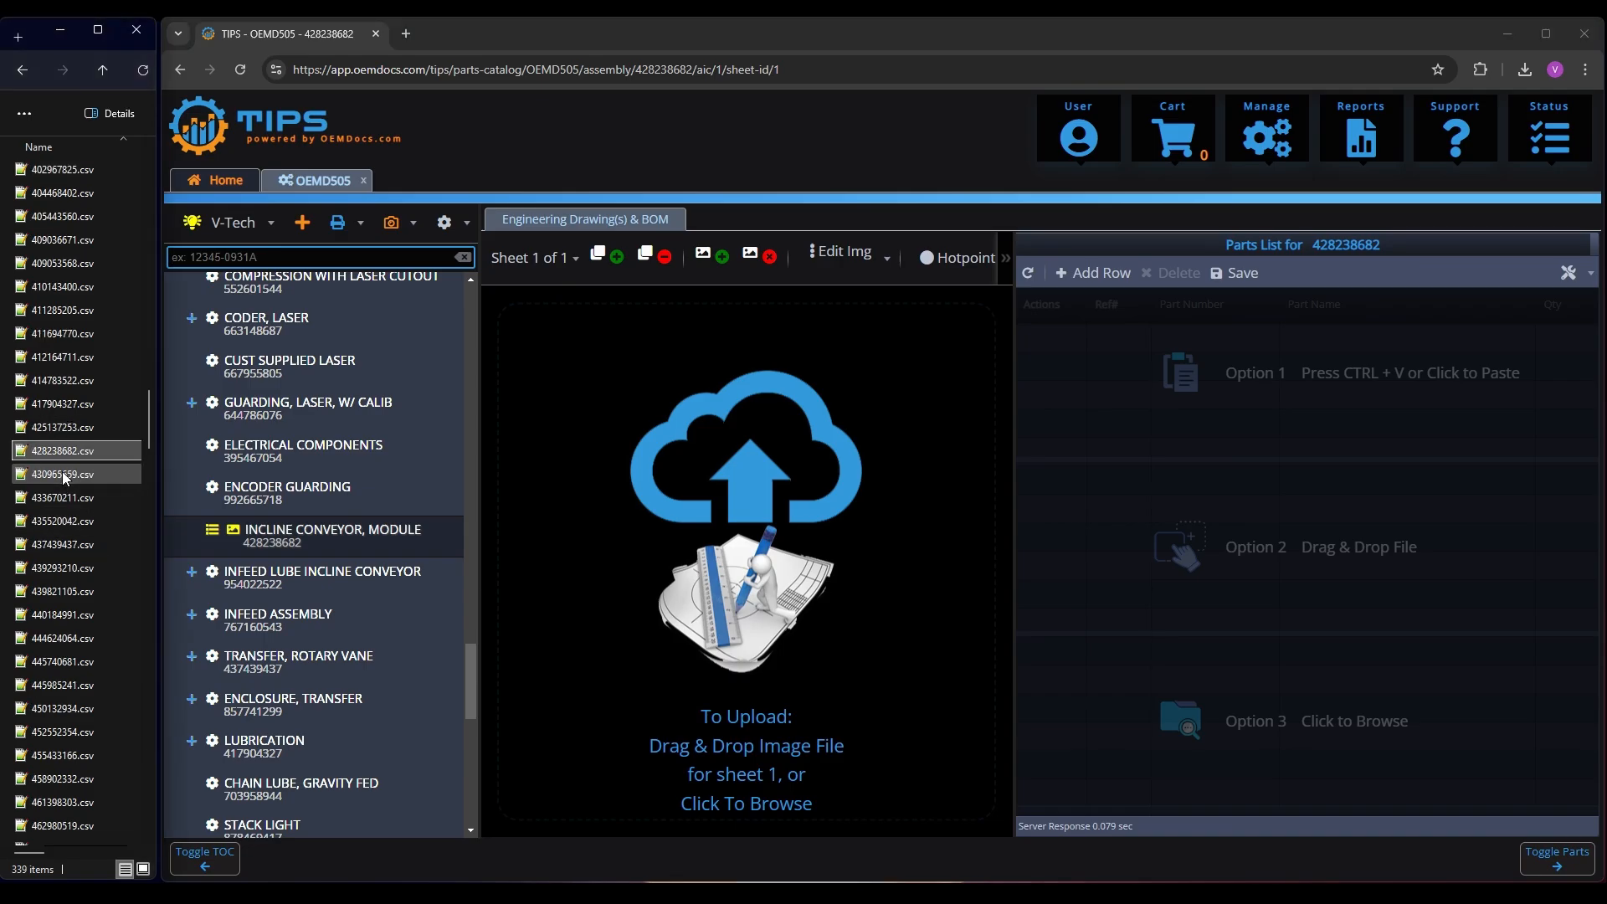
pyautogui.moveTo(64, 452); pyautogui.dragTo(1274, 528)
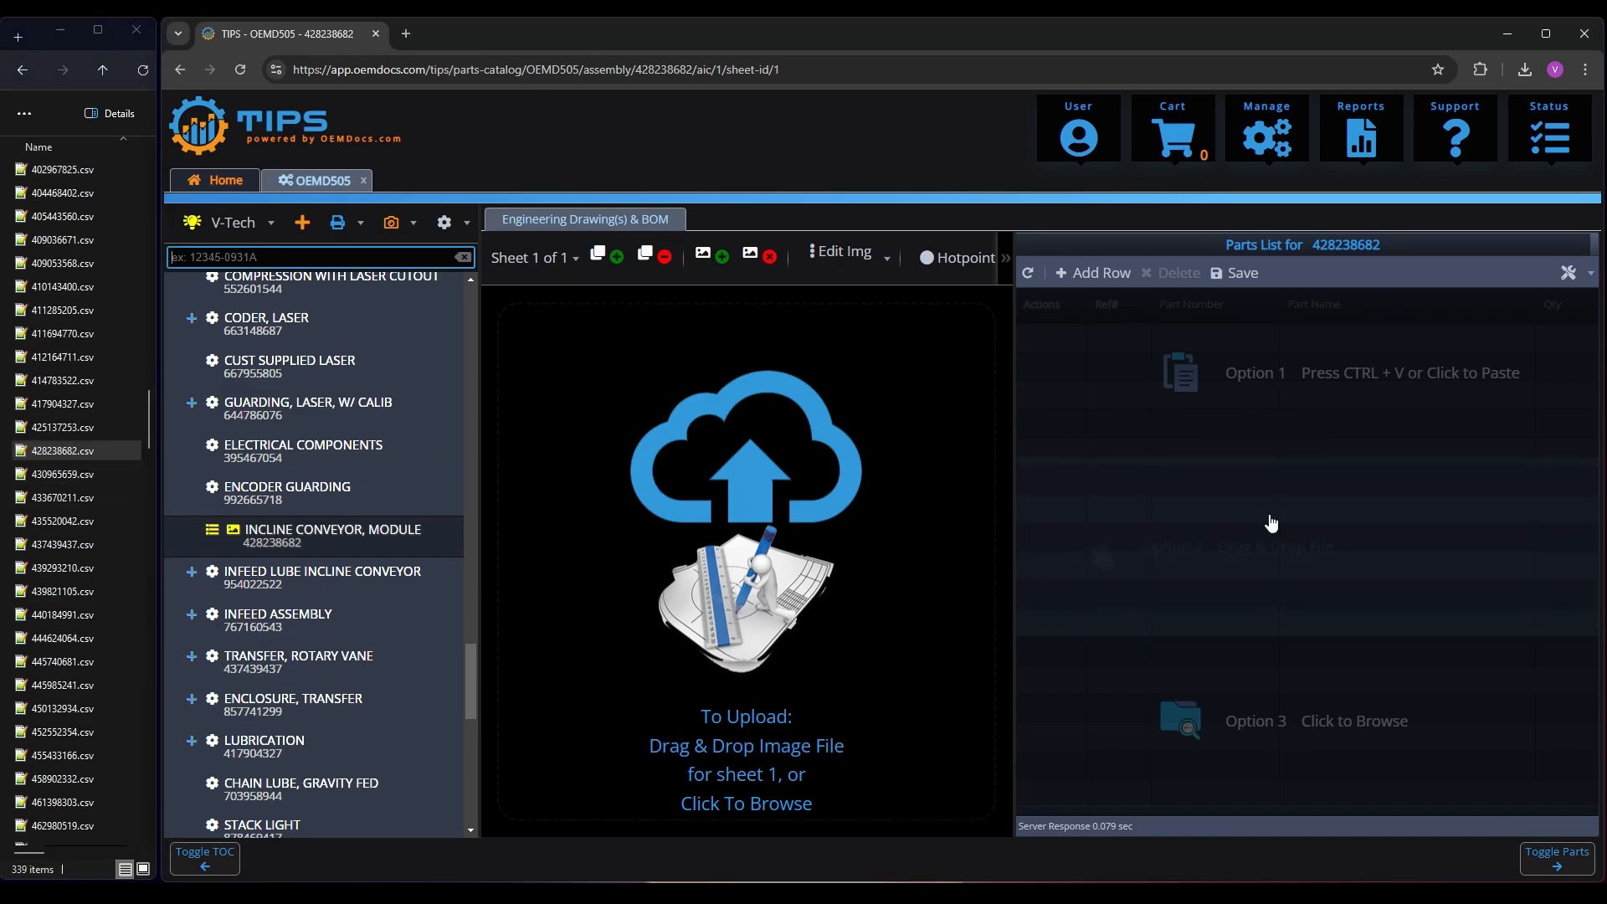
pyautogui.click(1321, 657)
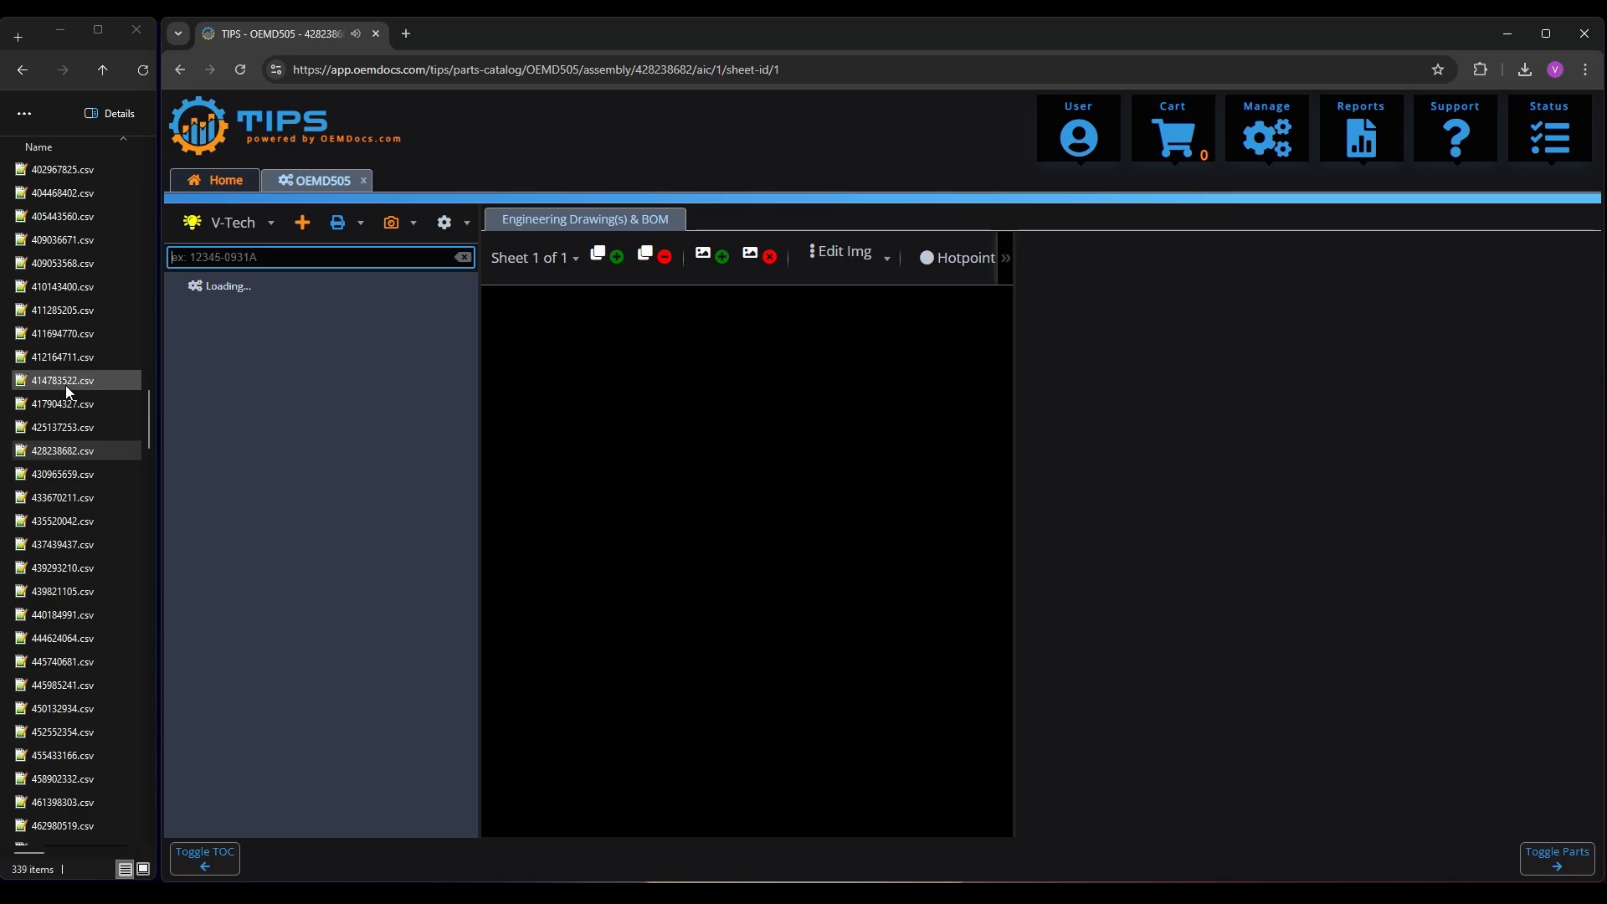
# Create the missing INCLINE CONVEYOR, MODULE Sheet 3 assembly and import 313834738.csv as its parts list
pyautogui.click(66, 383)
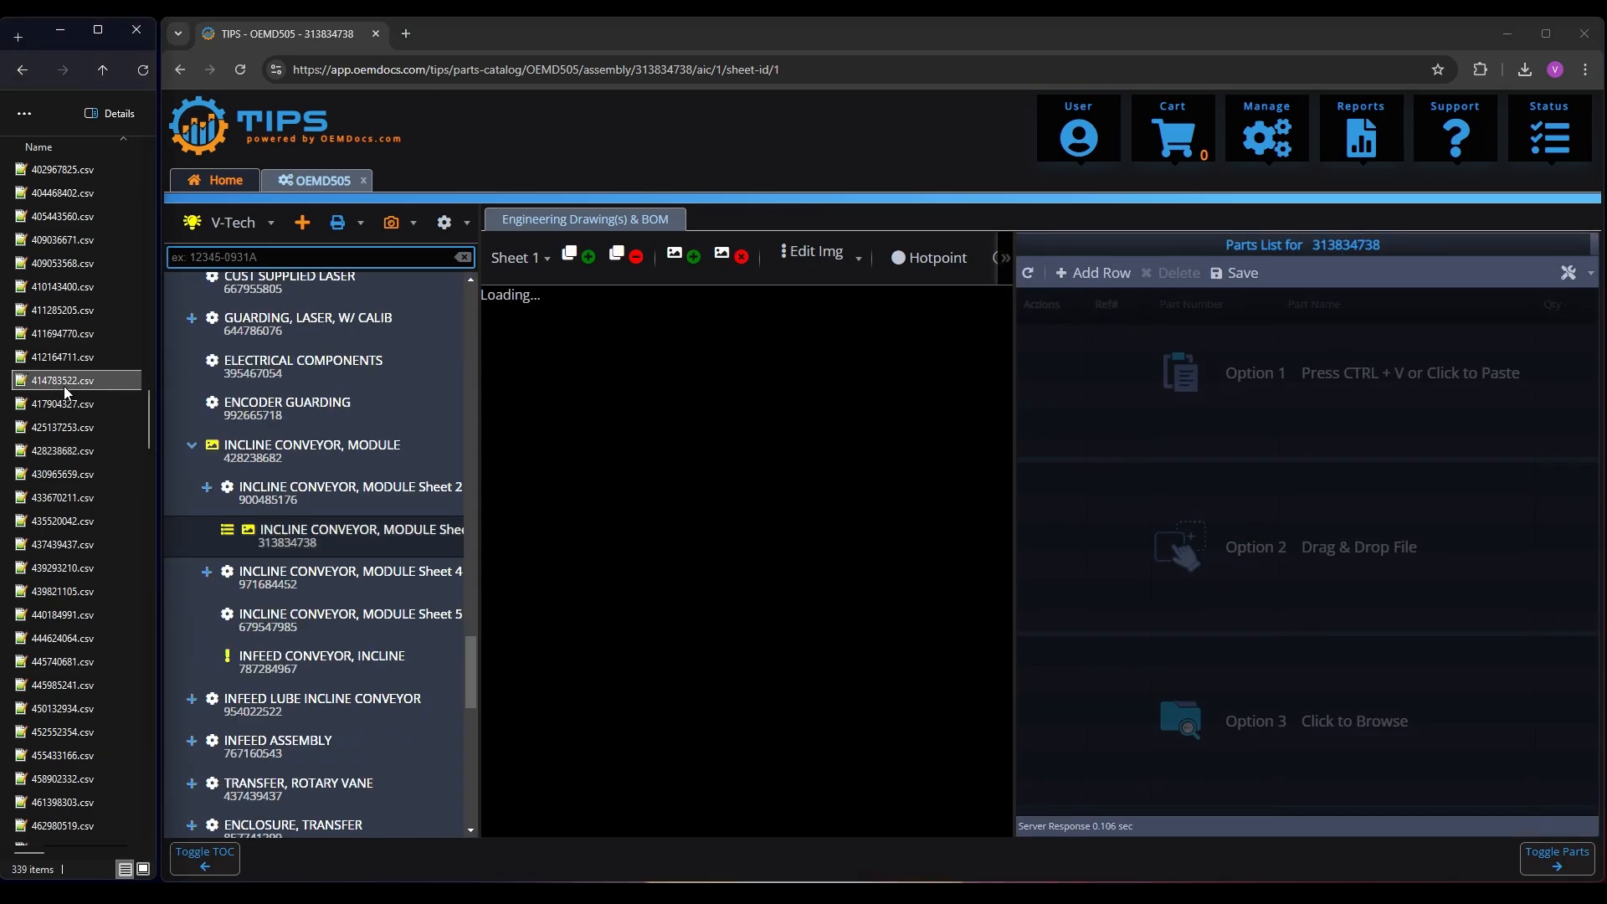
pyautogui.write('313')
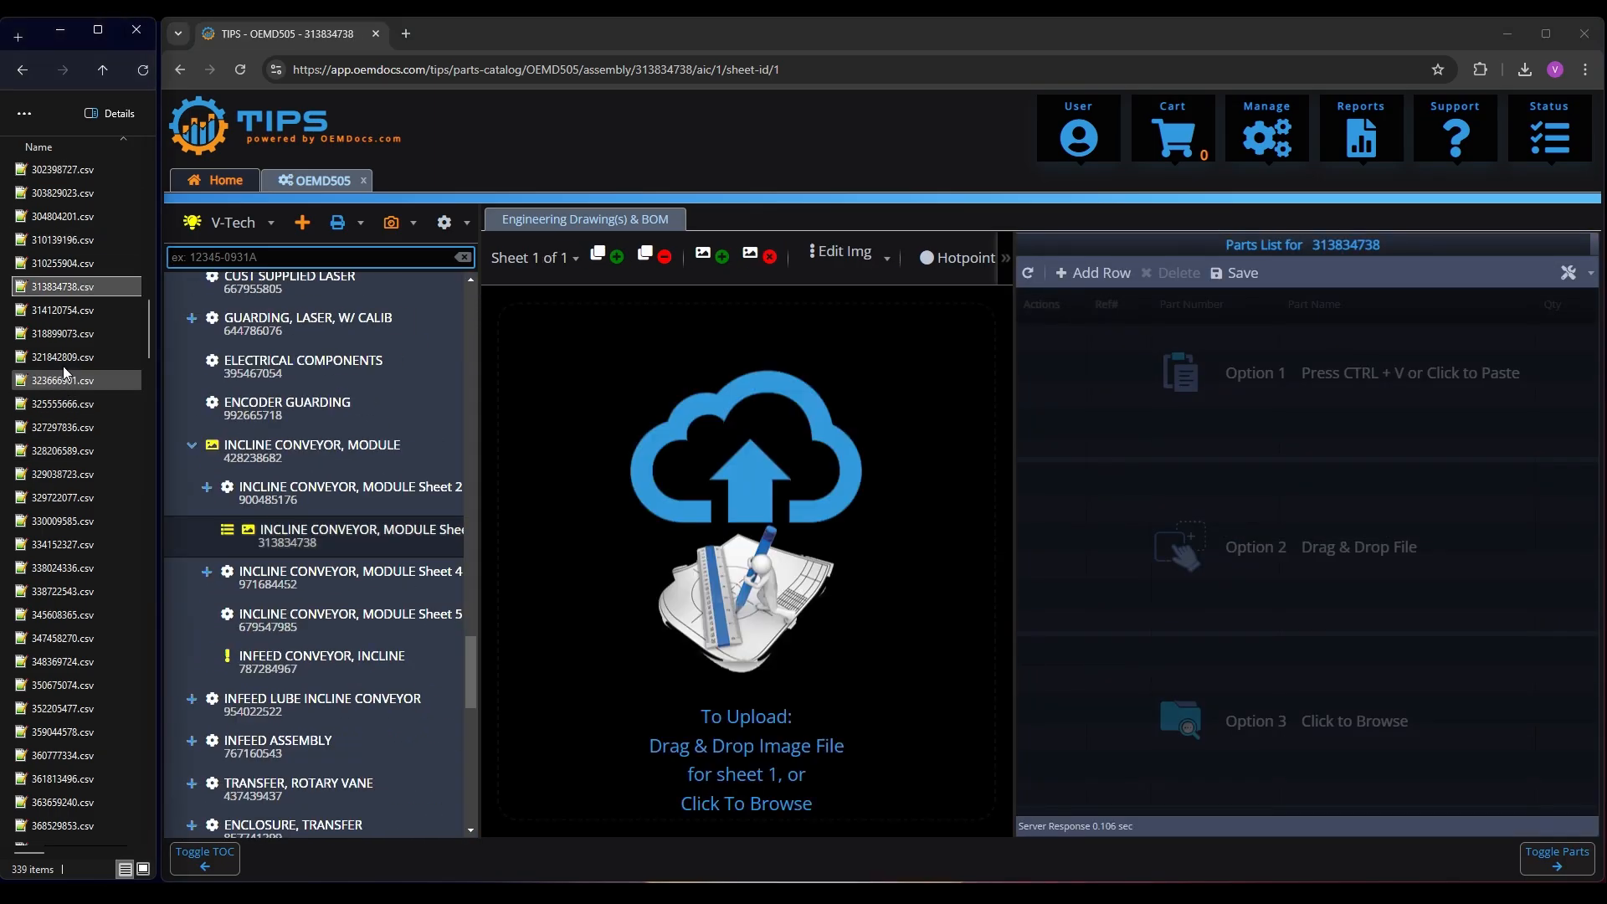
pyautogui.moveTo(57, 285); pyautogui.dragTo(1278, 560)
pyautogui.click(1338, 659)
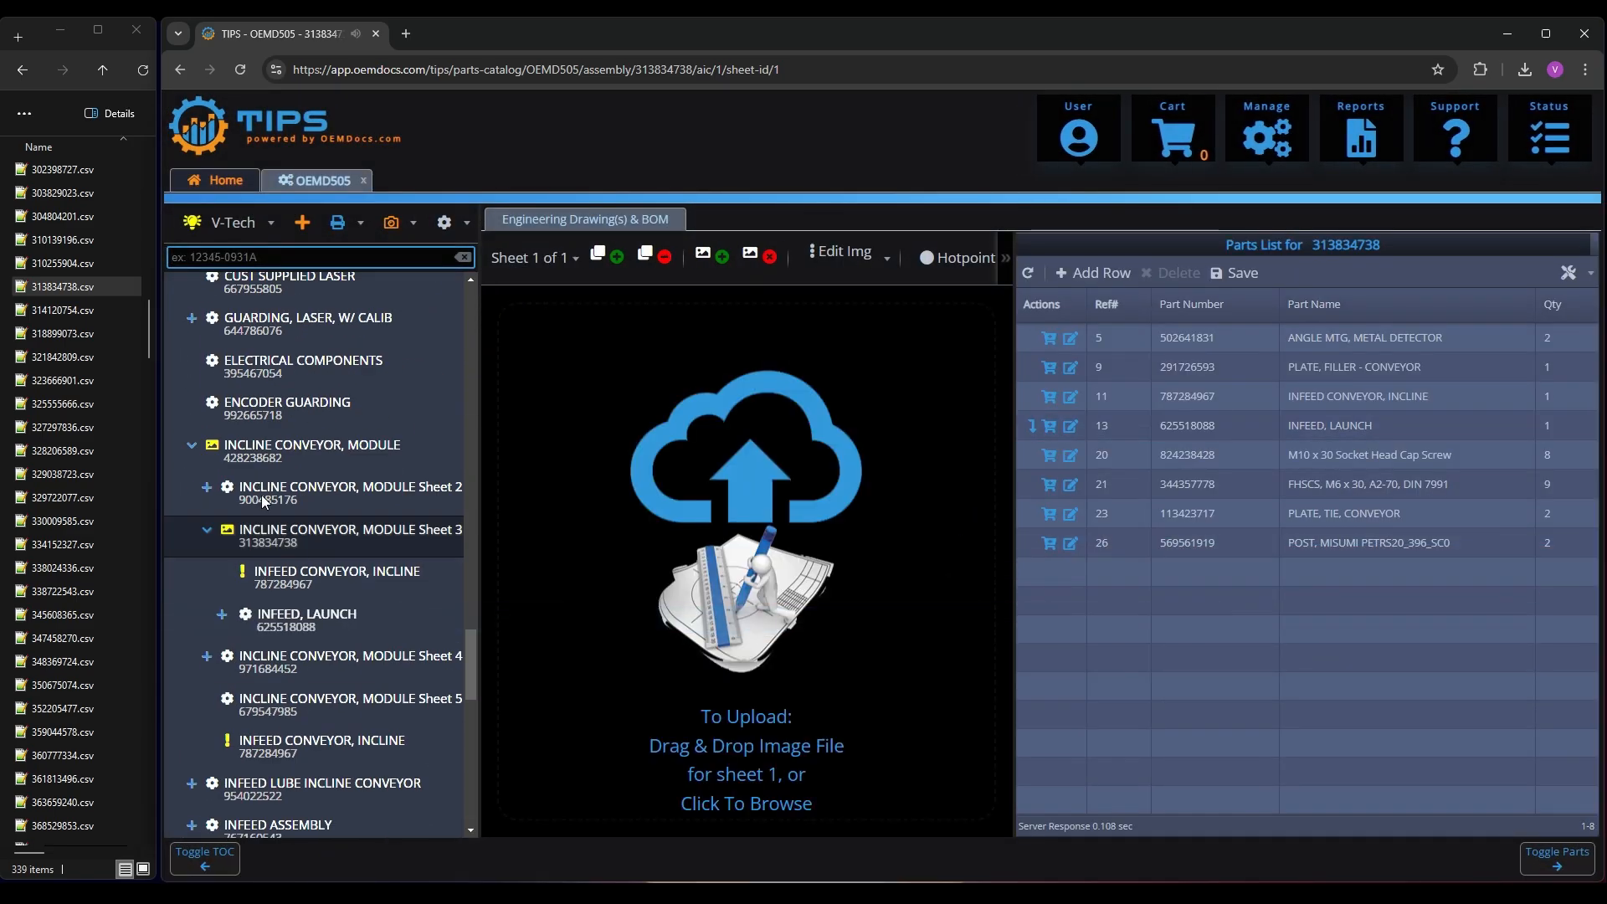
# Create the missing INFEED CONVEYOR, INCLINE assembly under INCLINE CONVEYOR, MODULE Sheet 3 and import 787284967.csv as its parts list
pyautogui.click(302, 578)
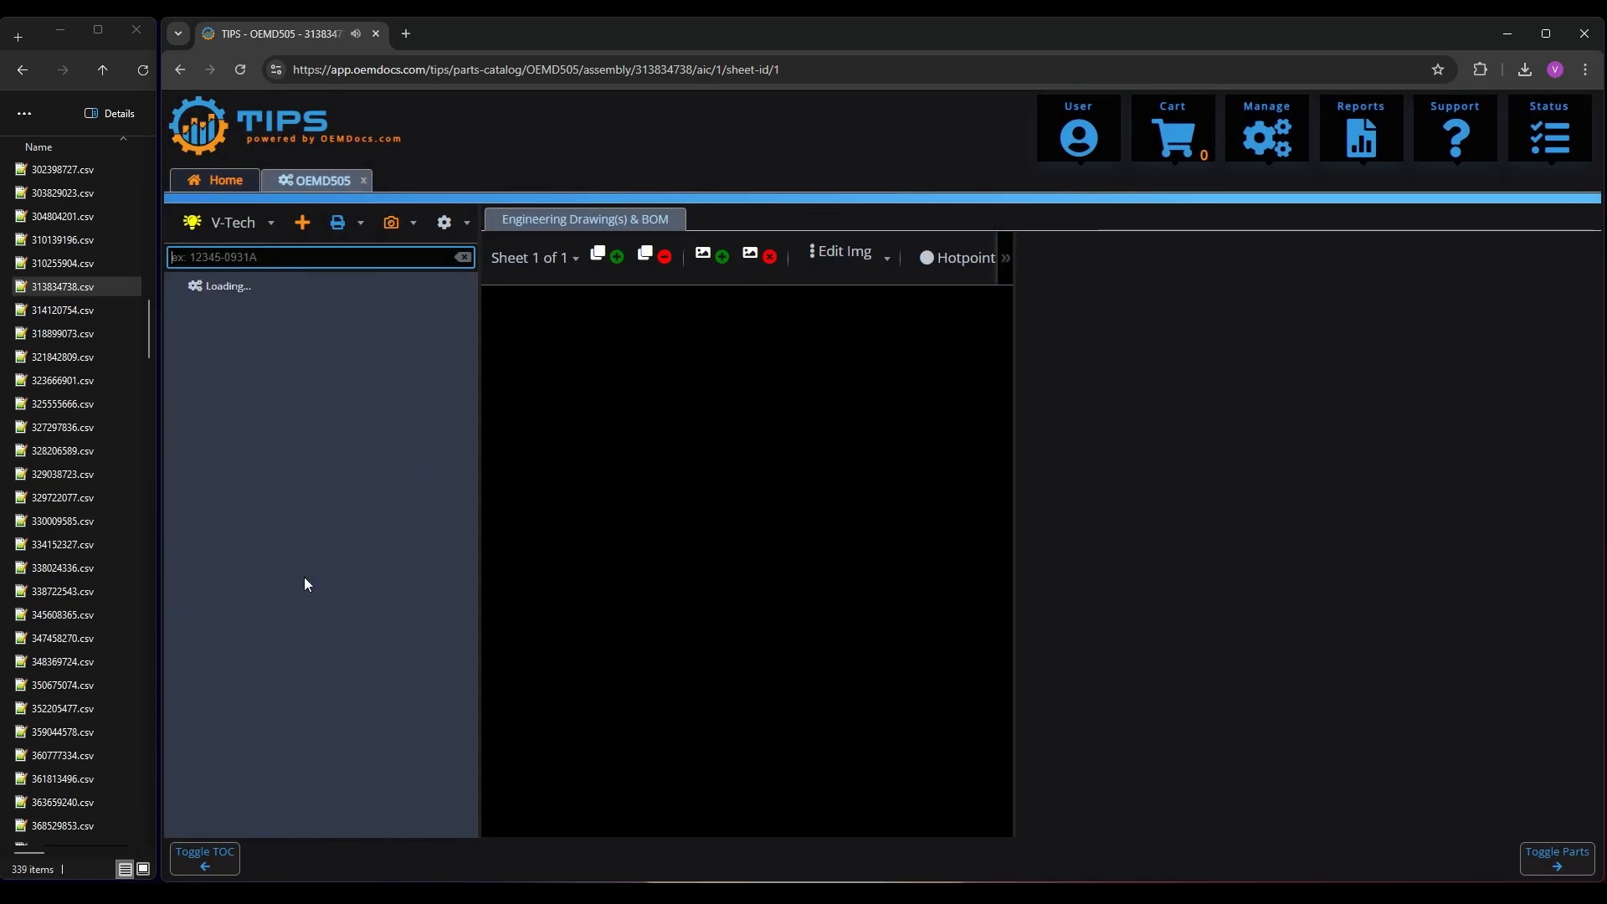
pyautogui.click(58, 426)
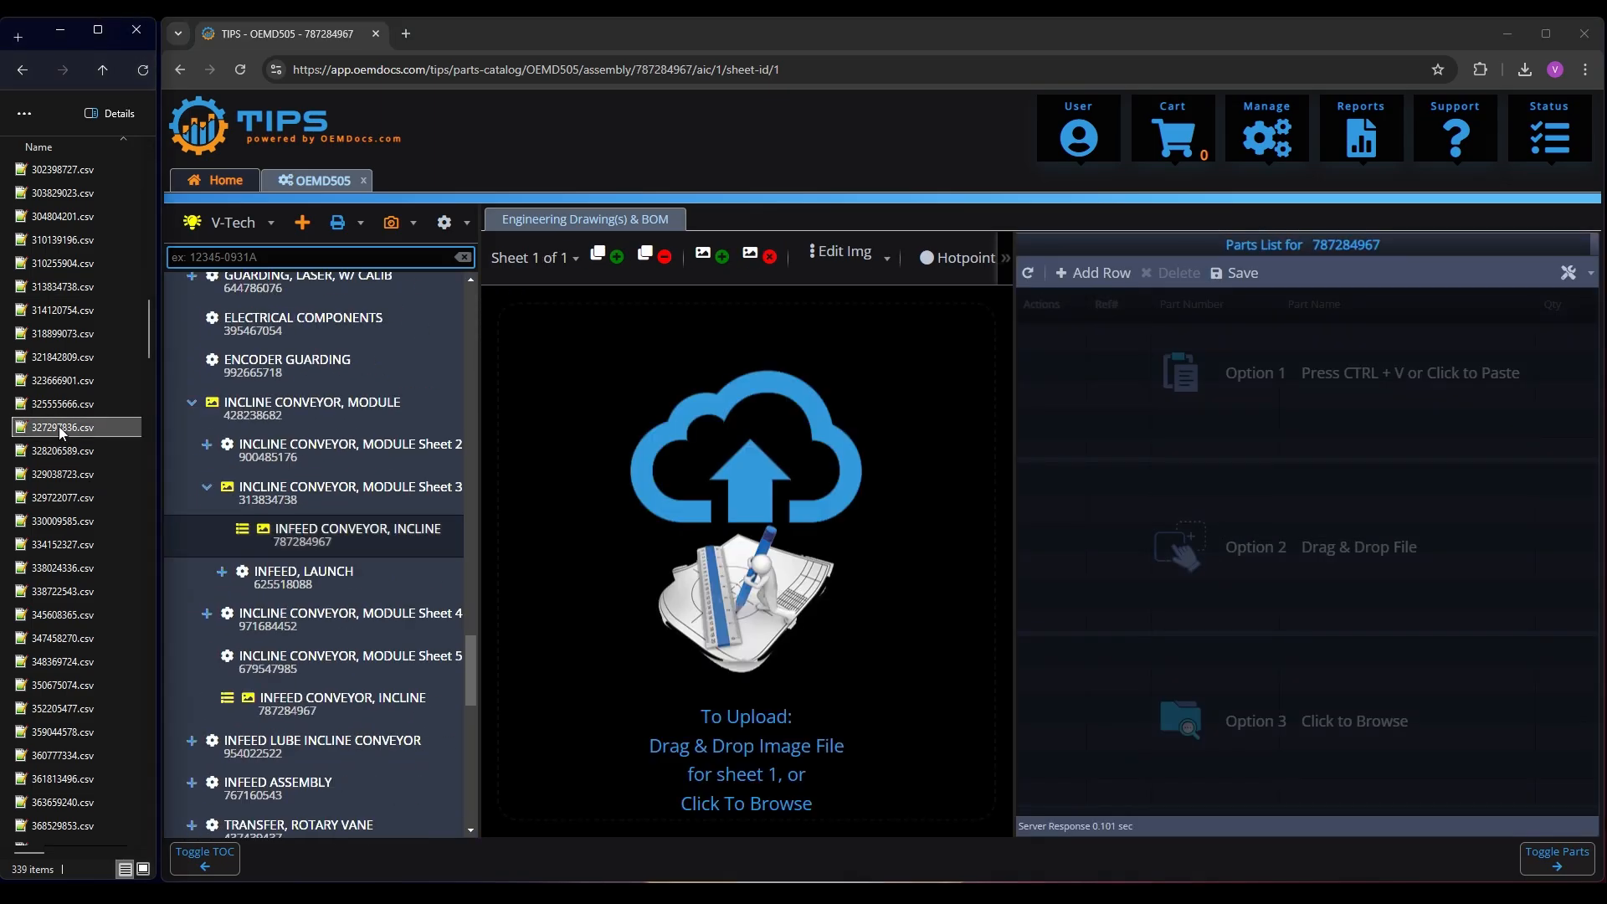
pyautogui.write('787')
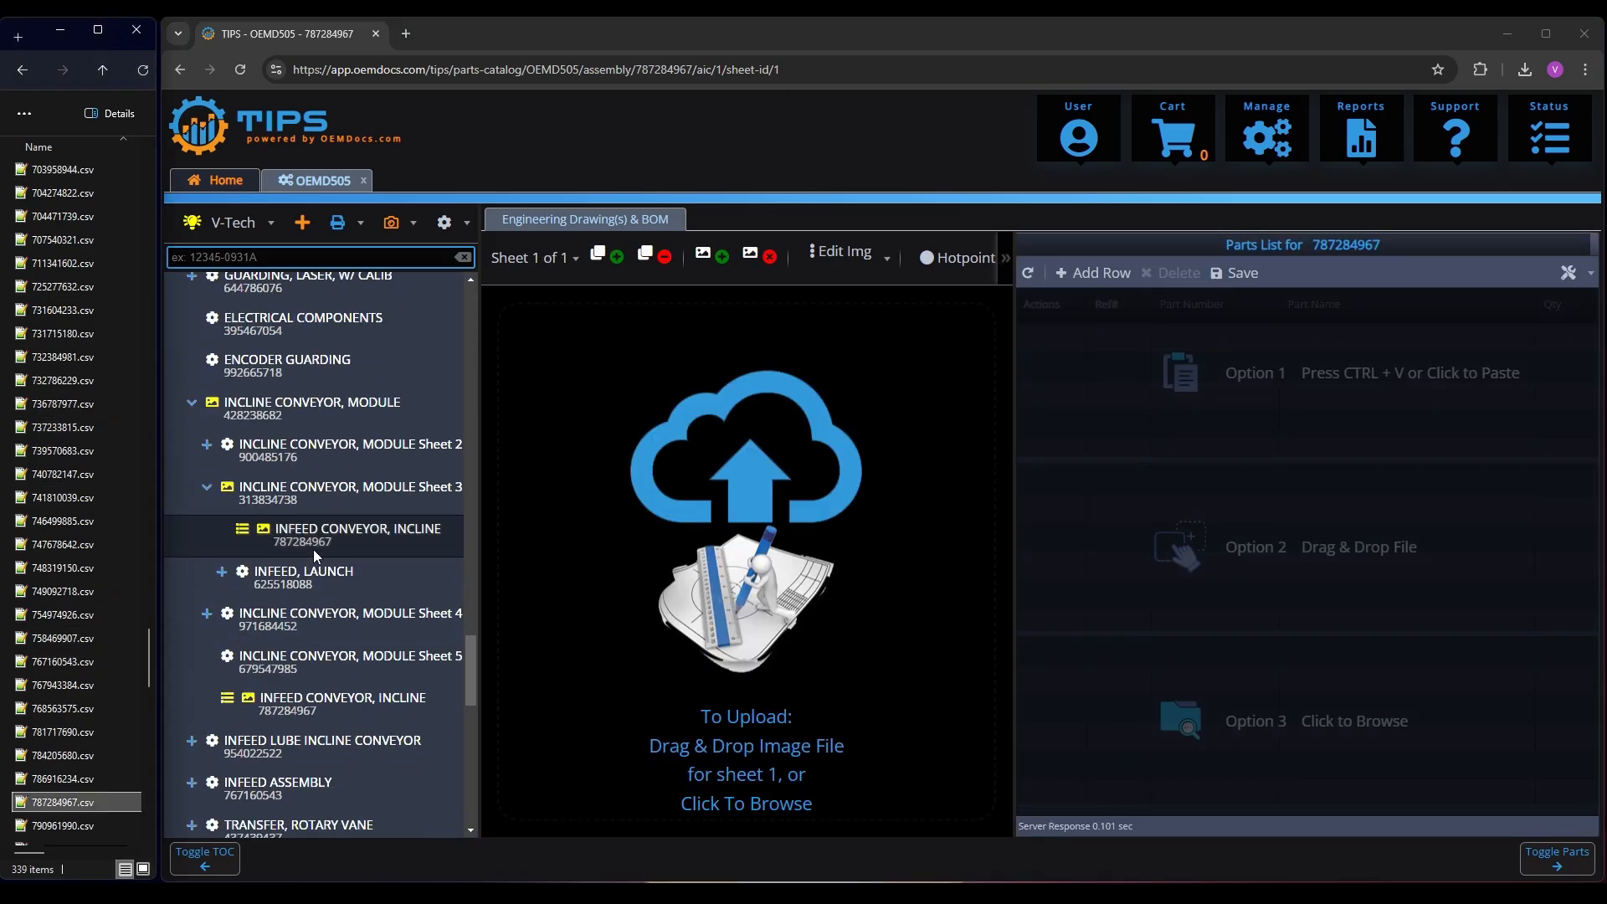
pyautogui.moveTo(101, 792); pyautogui.dragTo(1306, 583)
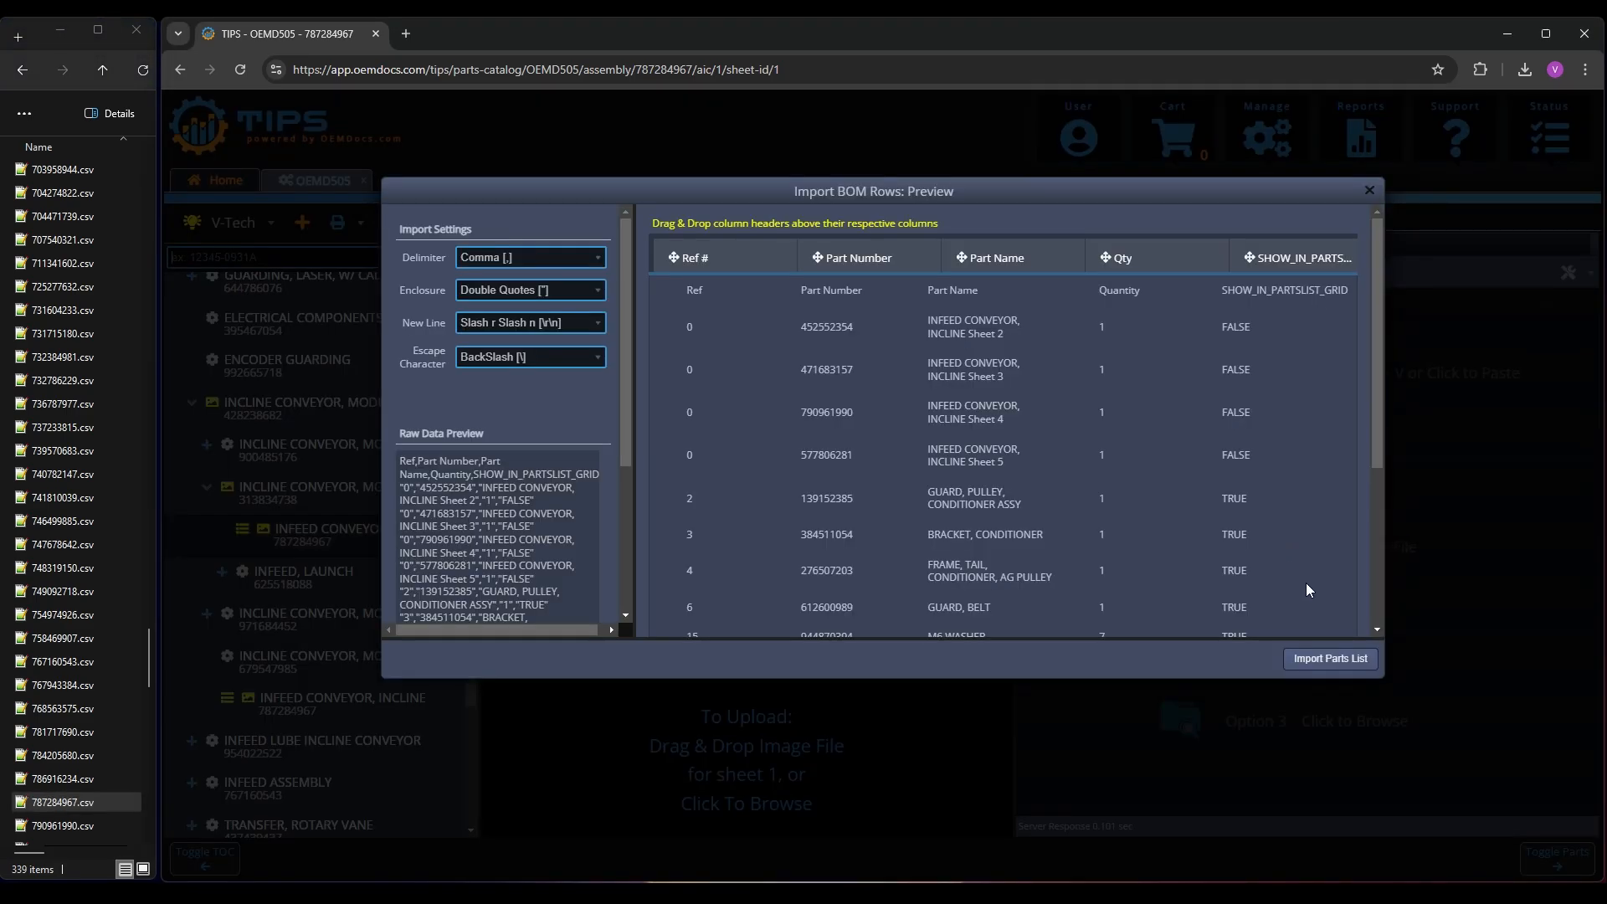
pyautogui.click(1342, 661)
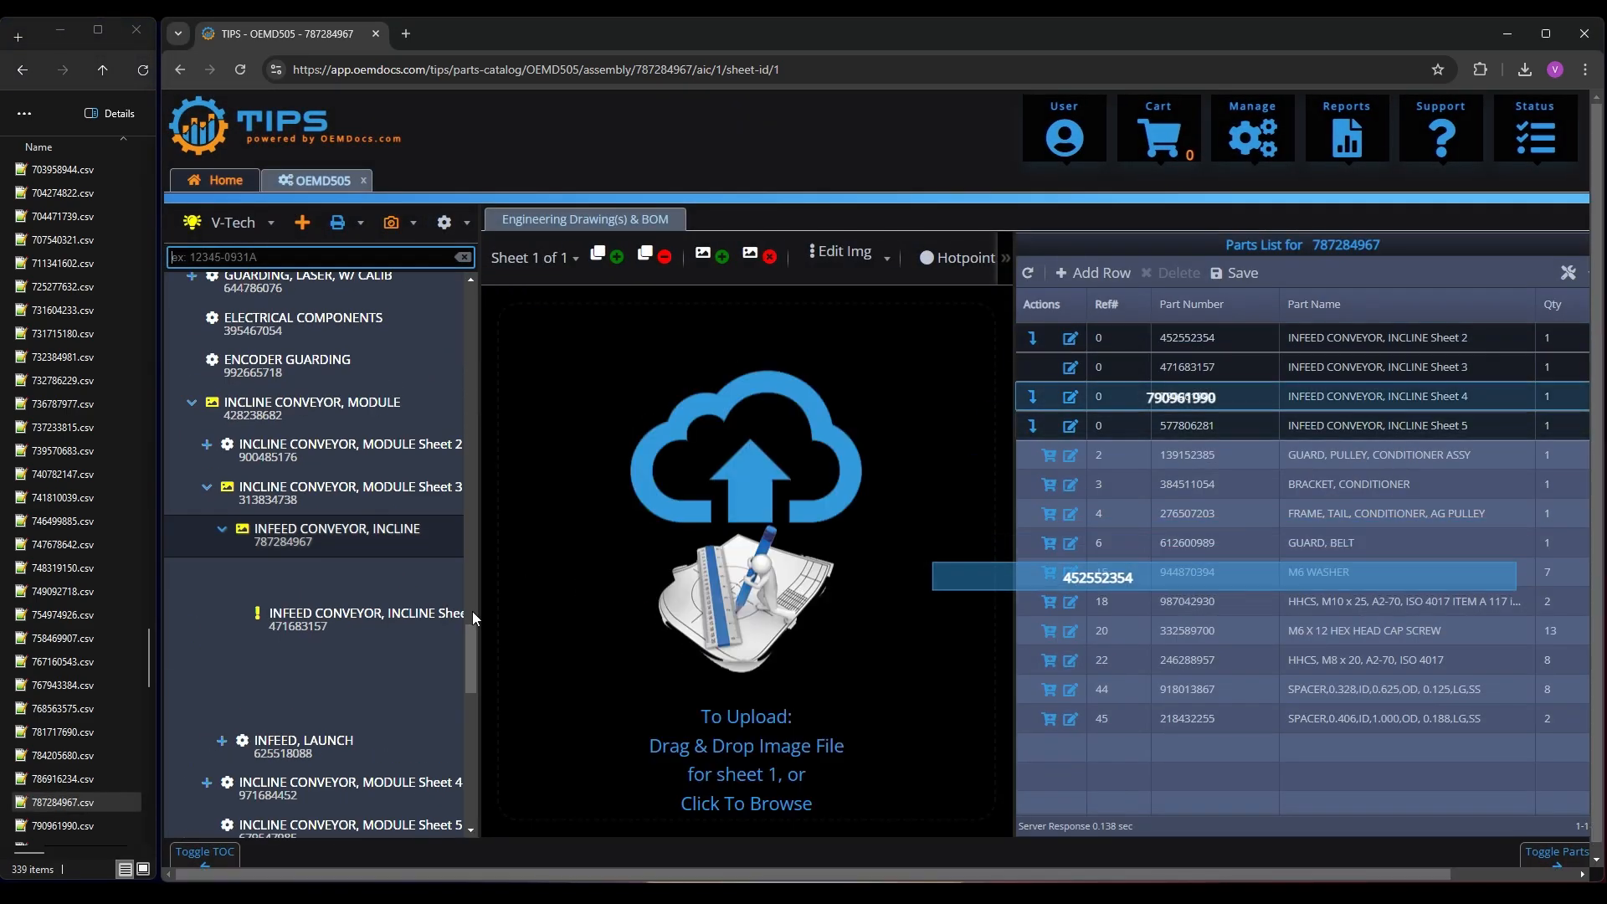
# Create the missing INFEED CONVEYOR, INCLINE Sheet 3 assembly and import 471683157.csv as its parts list
pyautogui.click(330, 626)
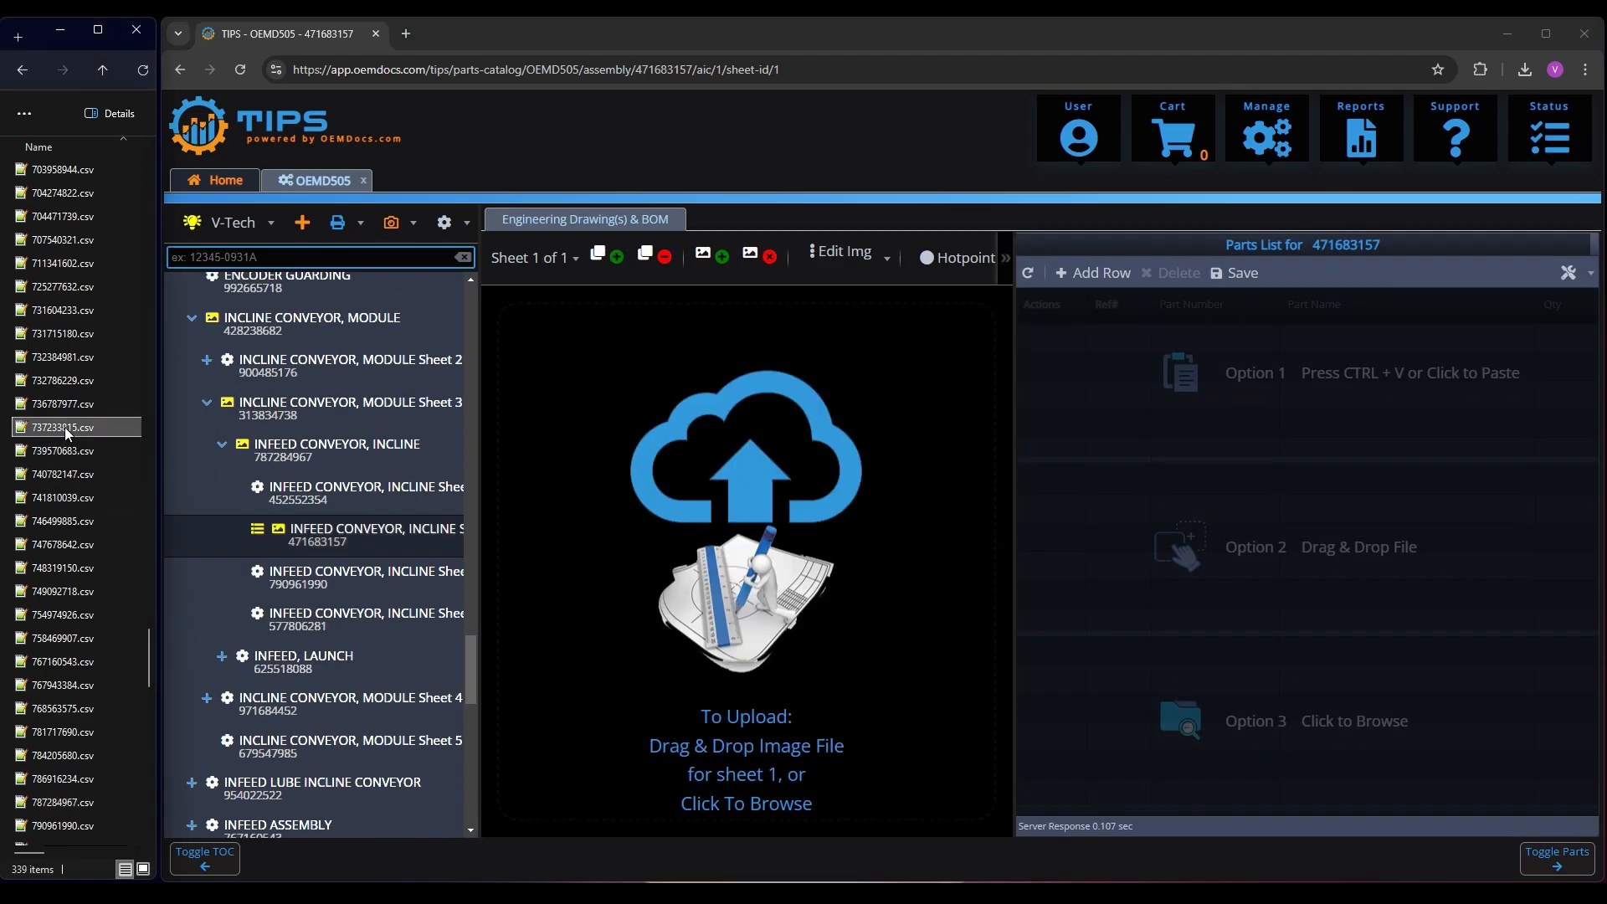
pyautogui.write('471683157')
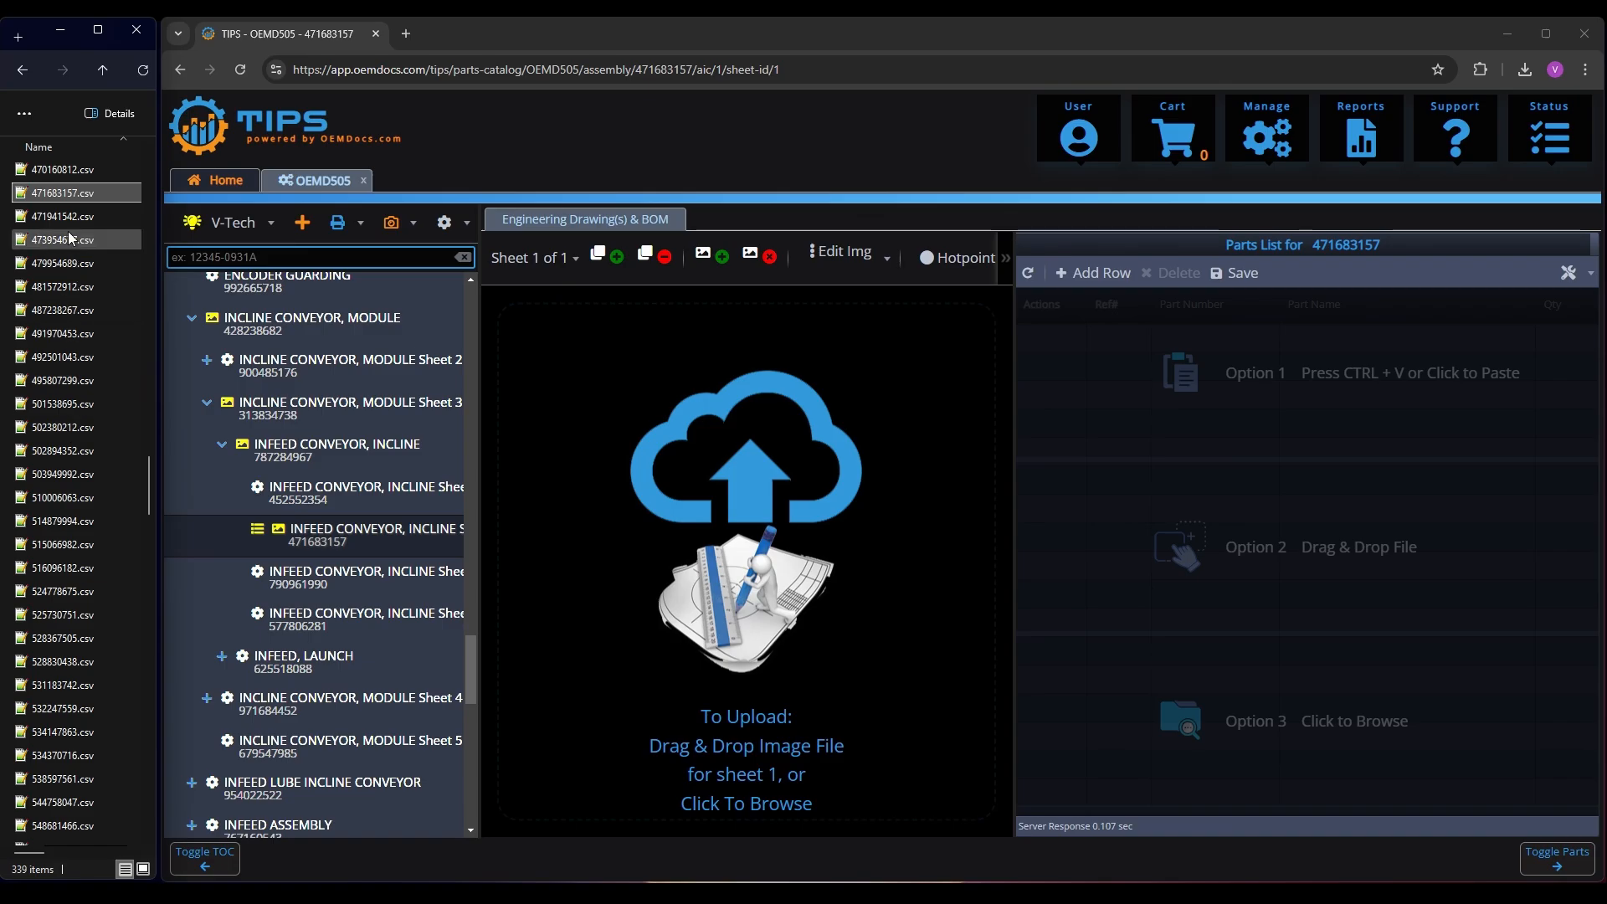
pyautogui.moveTo(63, 194); pyautogui.dragTo(1233, 546)
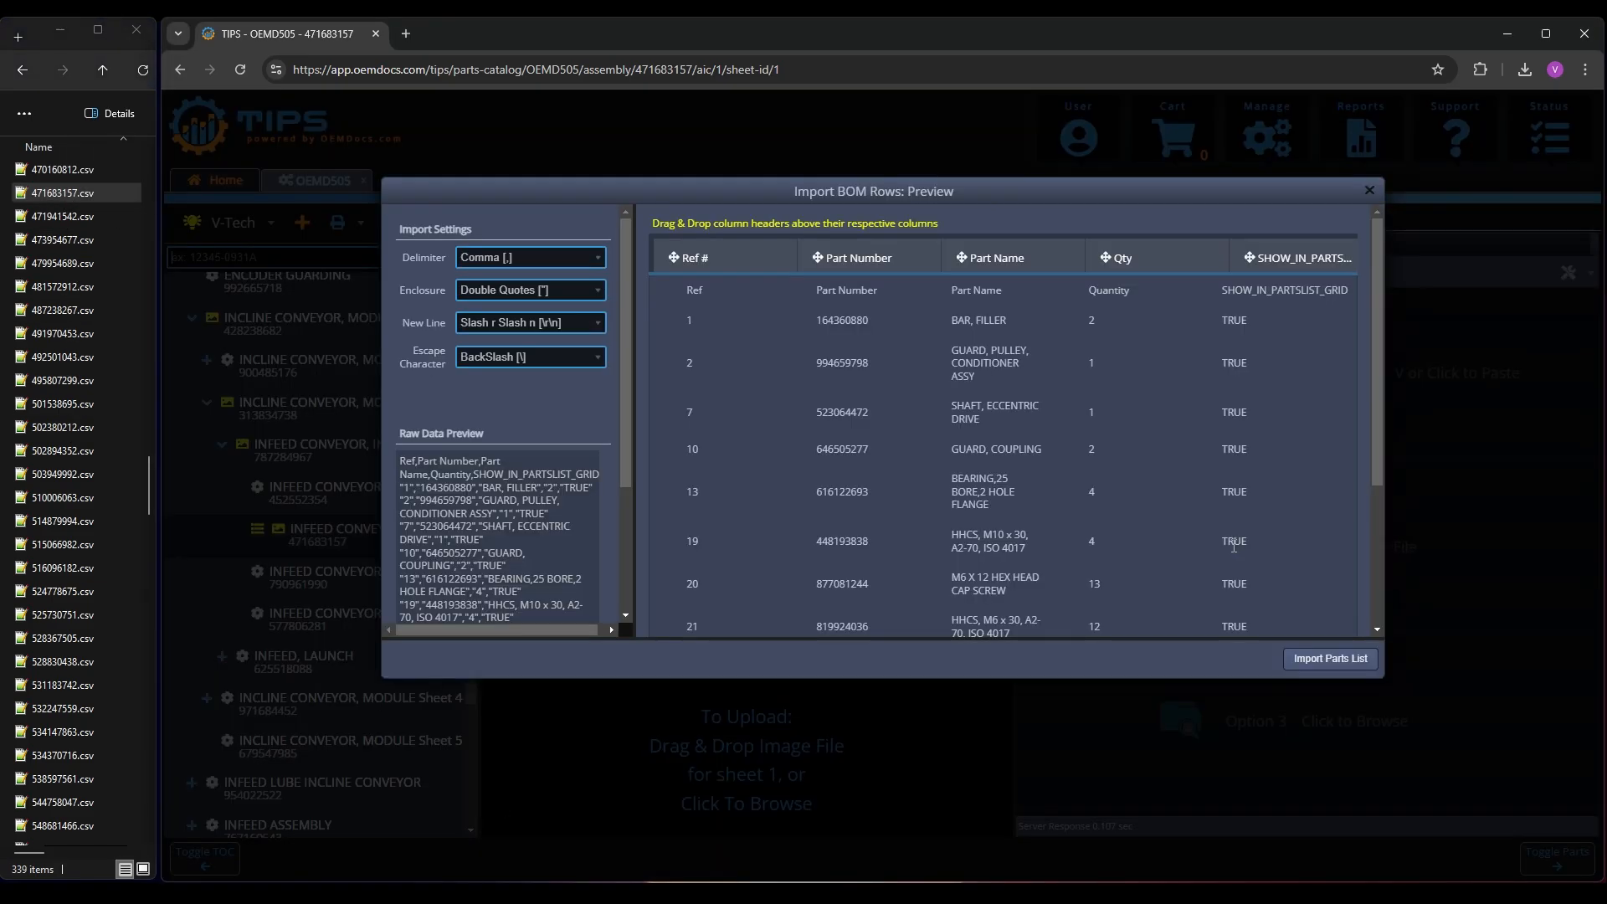
pyautogui.click(1333, 661)
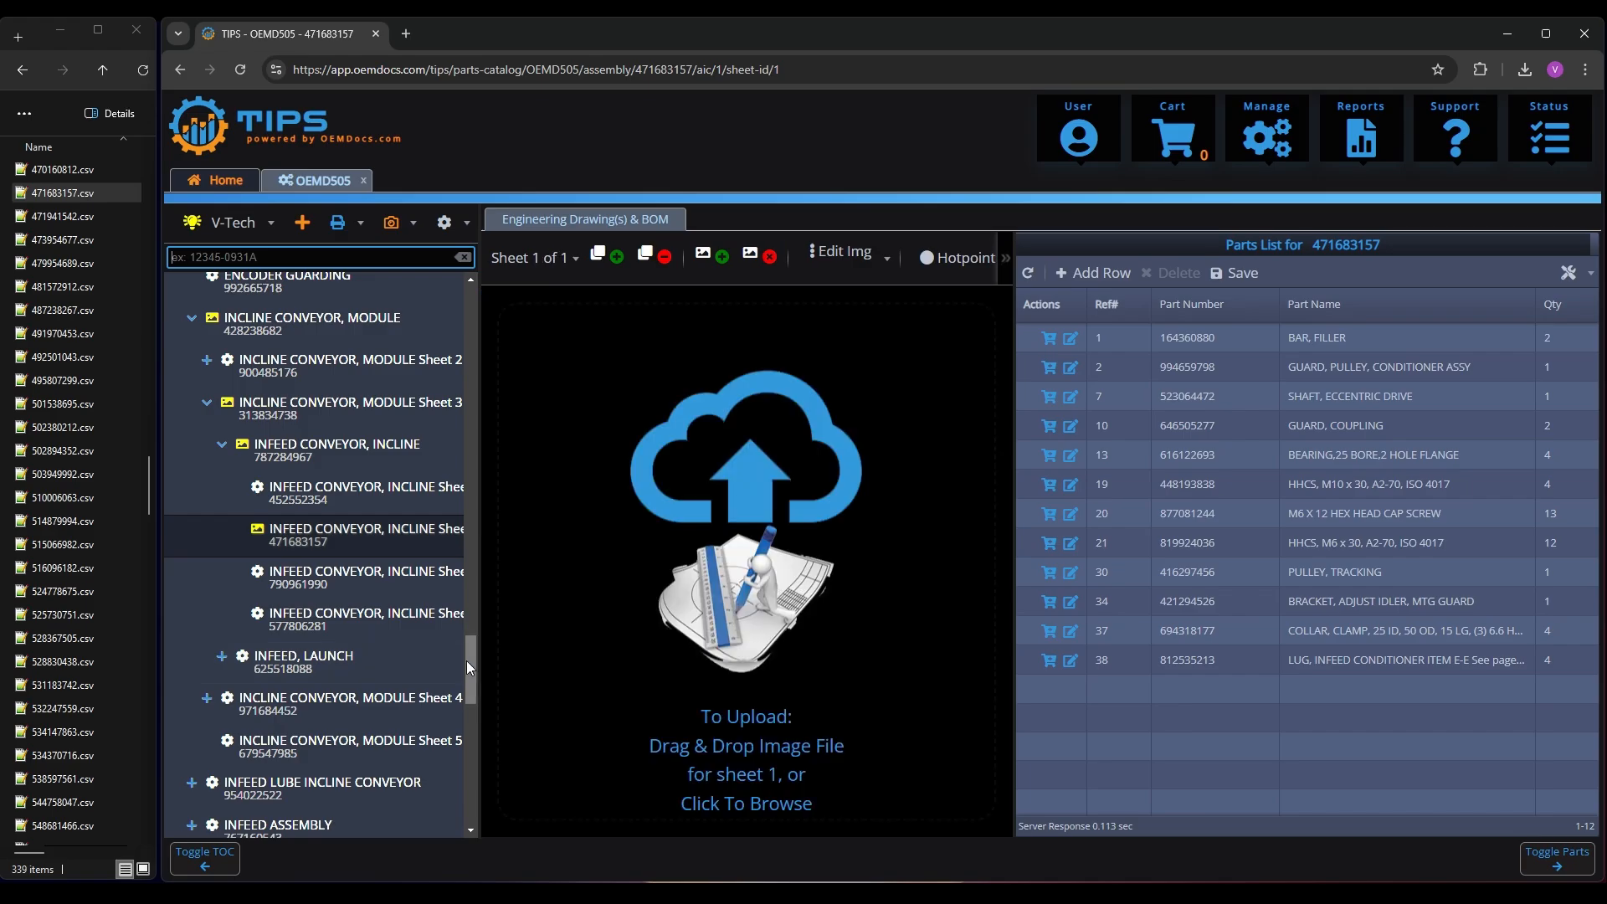
# Run V-Tech Assist to check the whole book for missing assemblies and dismiss the notification
pyautogui.moveTo(470, 662); pyautogui.dragTo(469, 302)
pyautogui.click(270, 225)
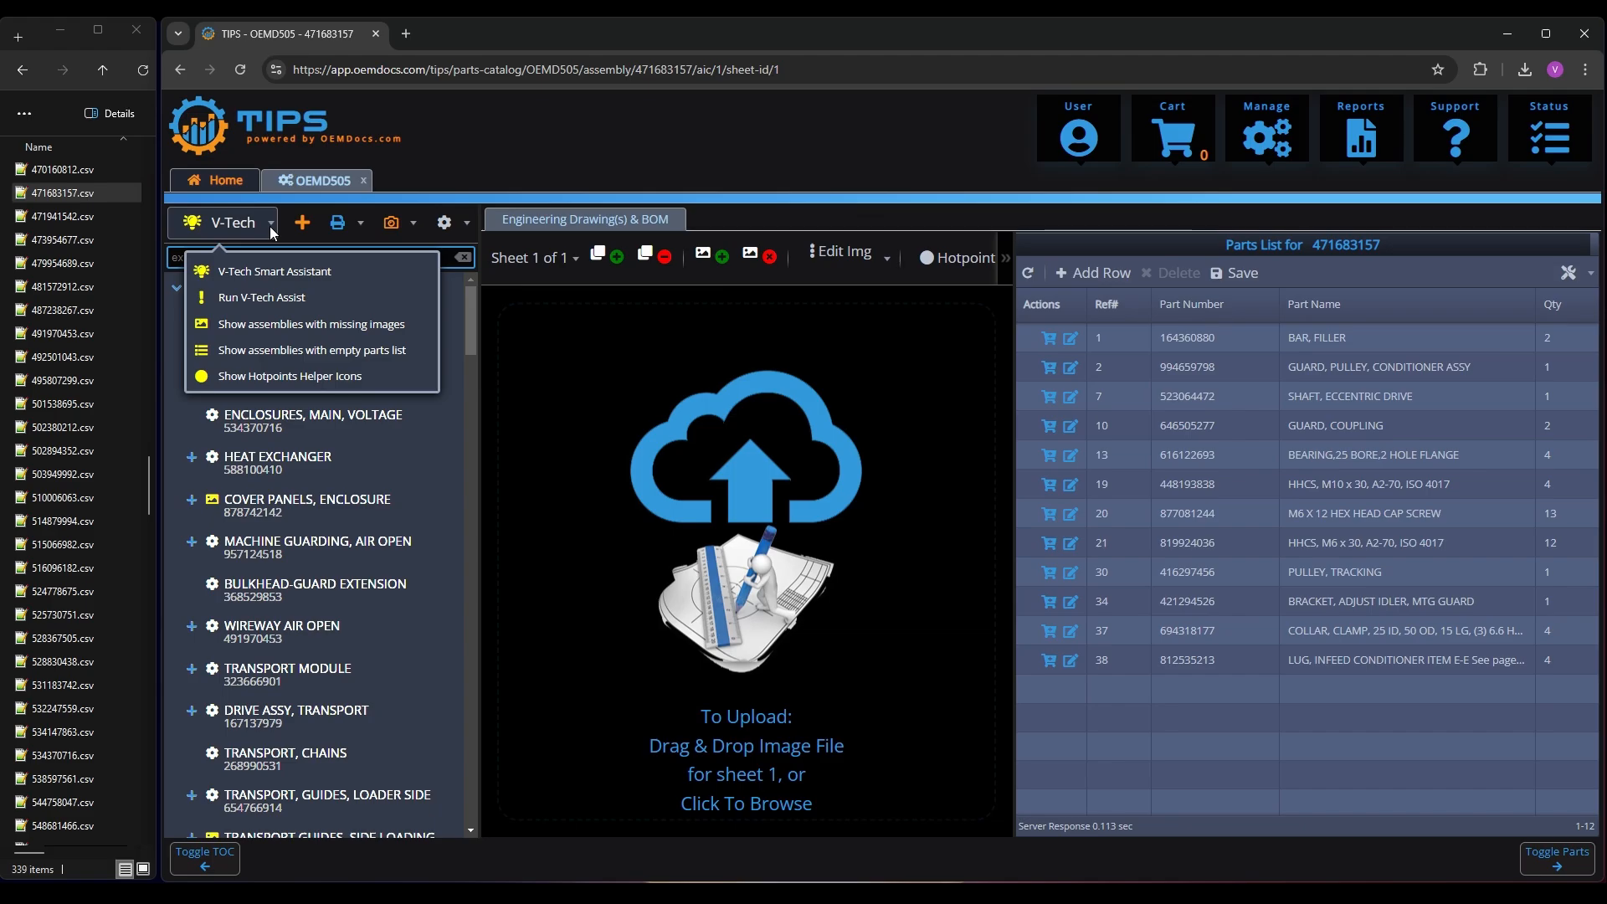
pyautogui.click(270, 300)
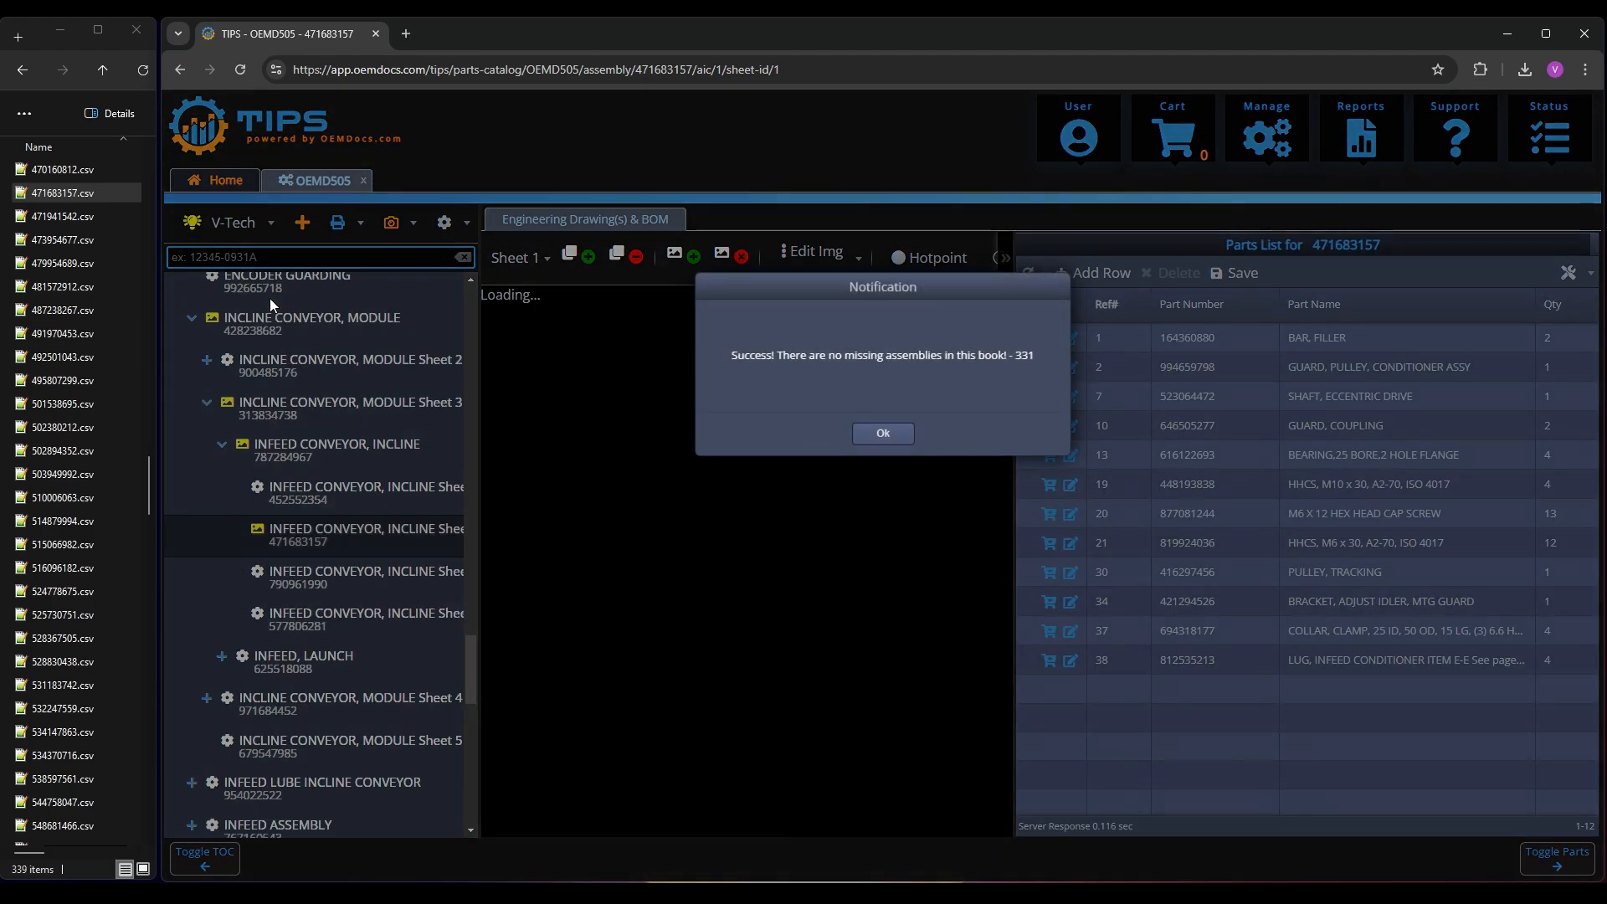
pyautogui.click(886, 434)
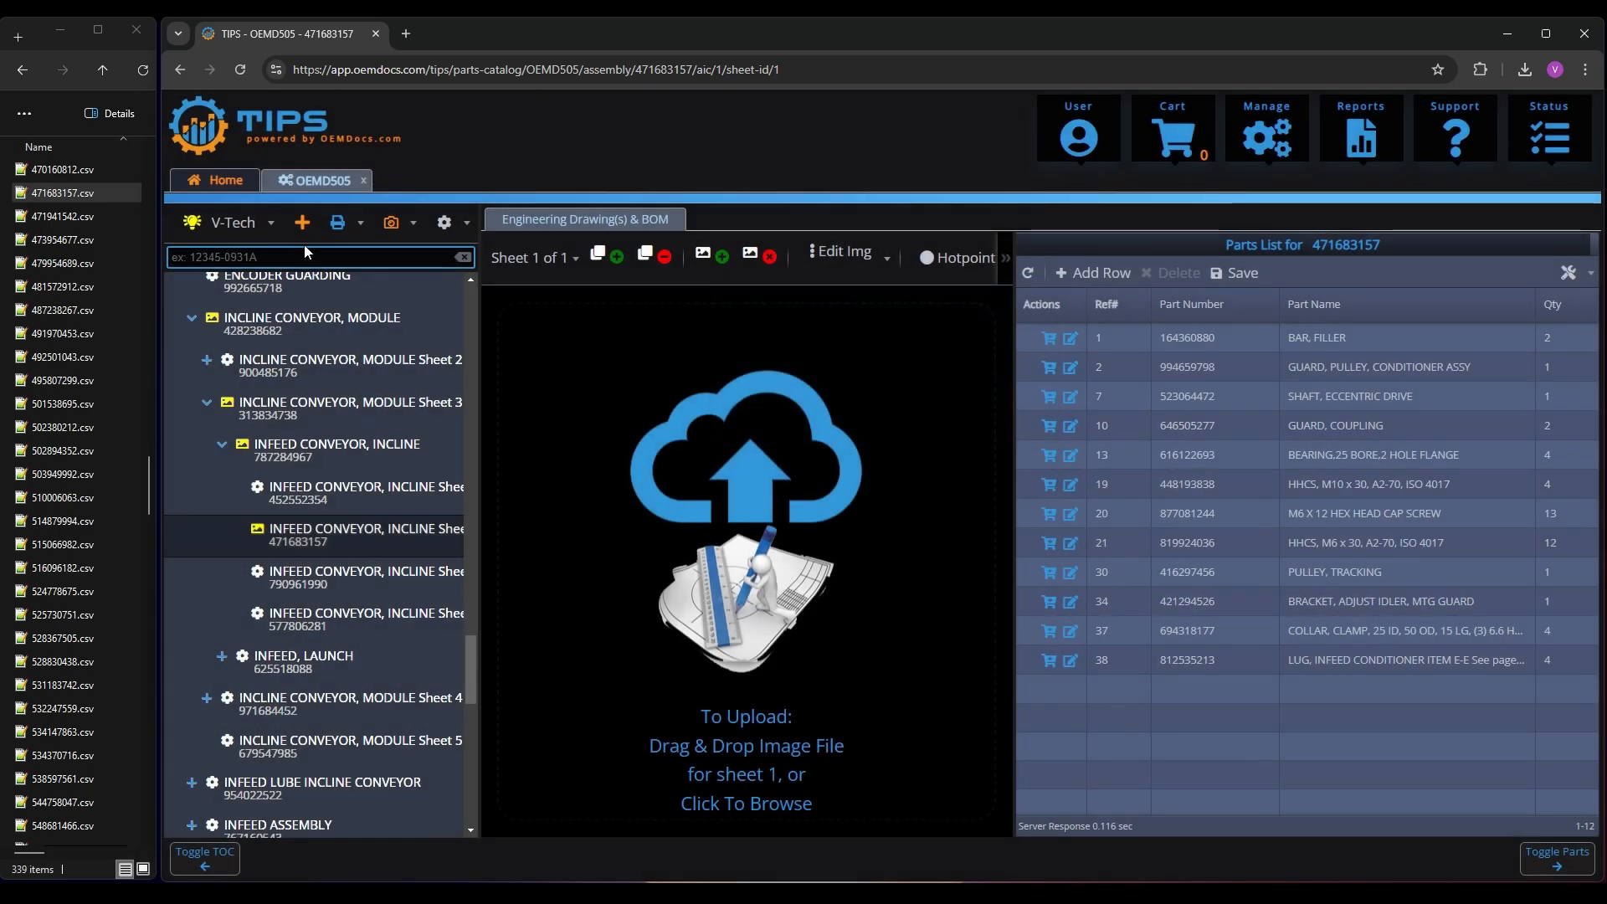
# Check the book for assemblies with empty parts lists using V-Tech and dismiss the notification
pyautogui.click(272, 225)
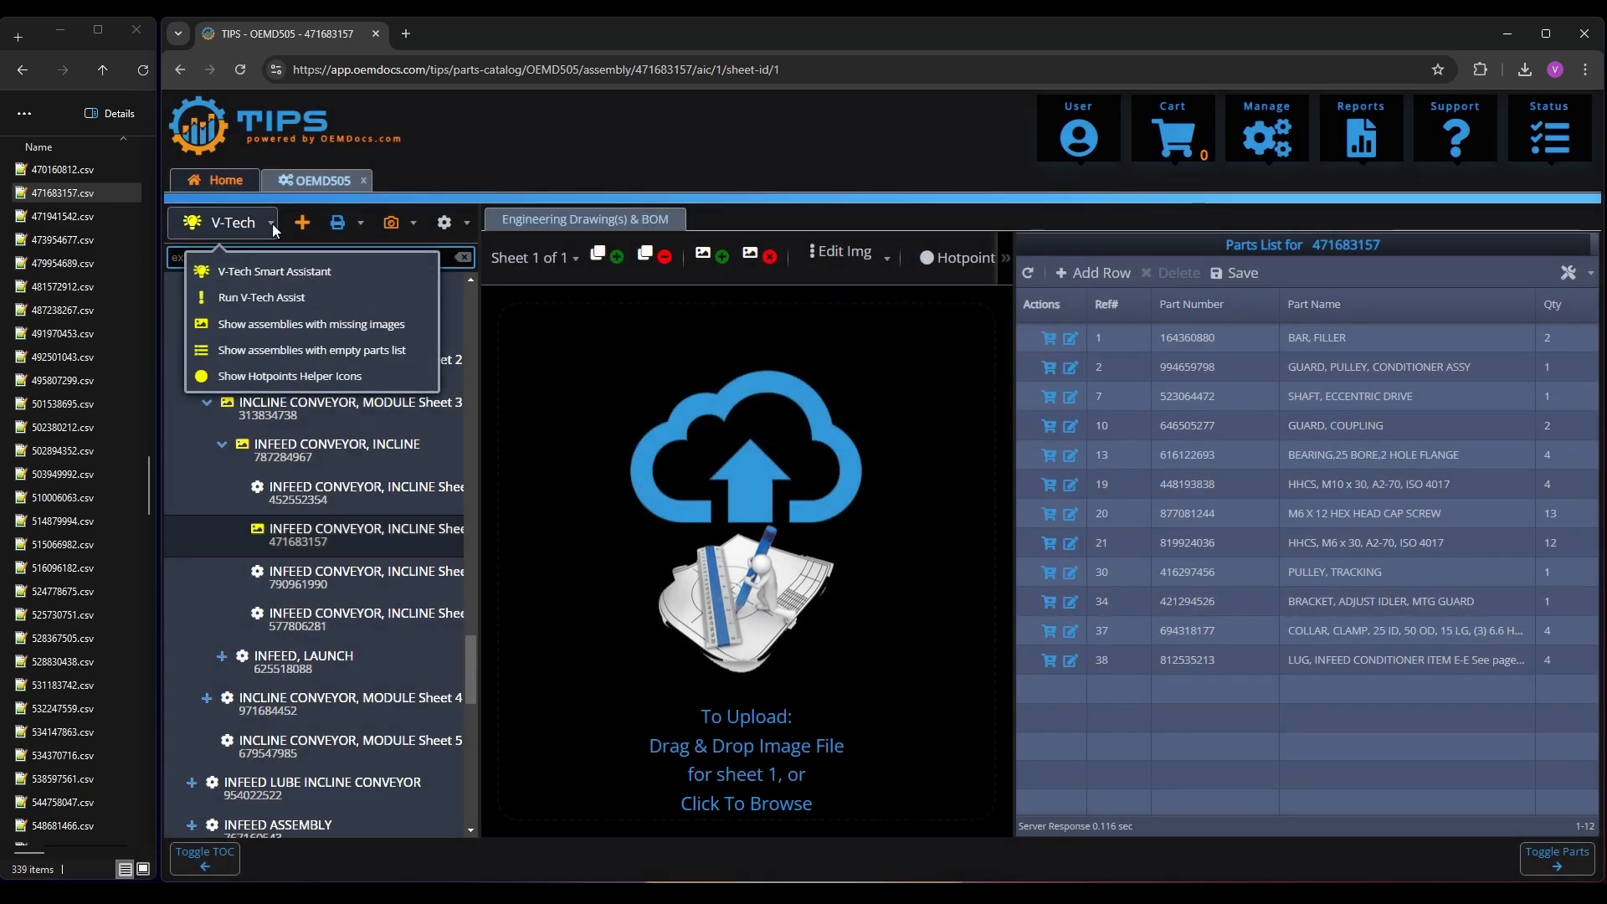
pyautogui.click(294, 350)
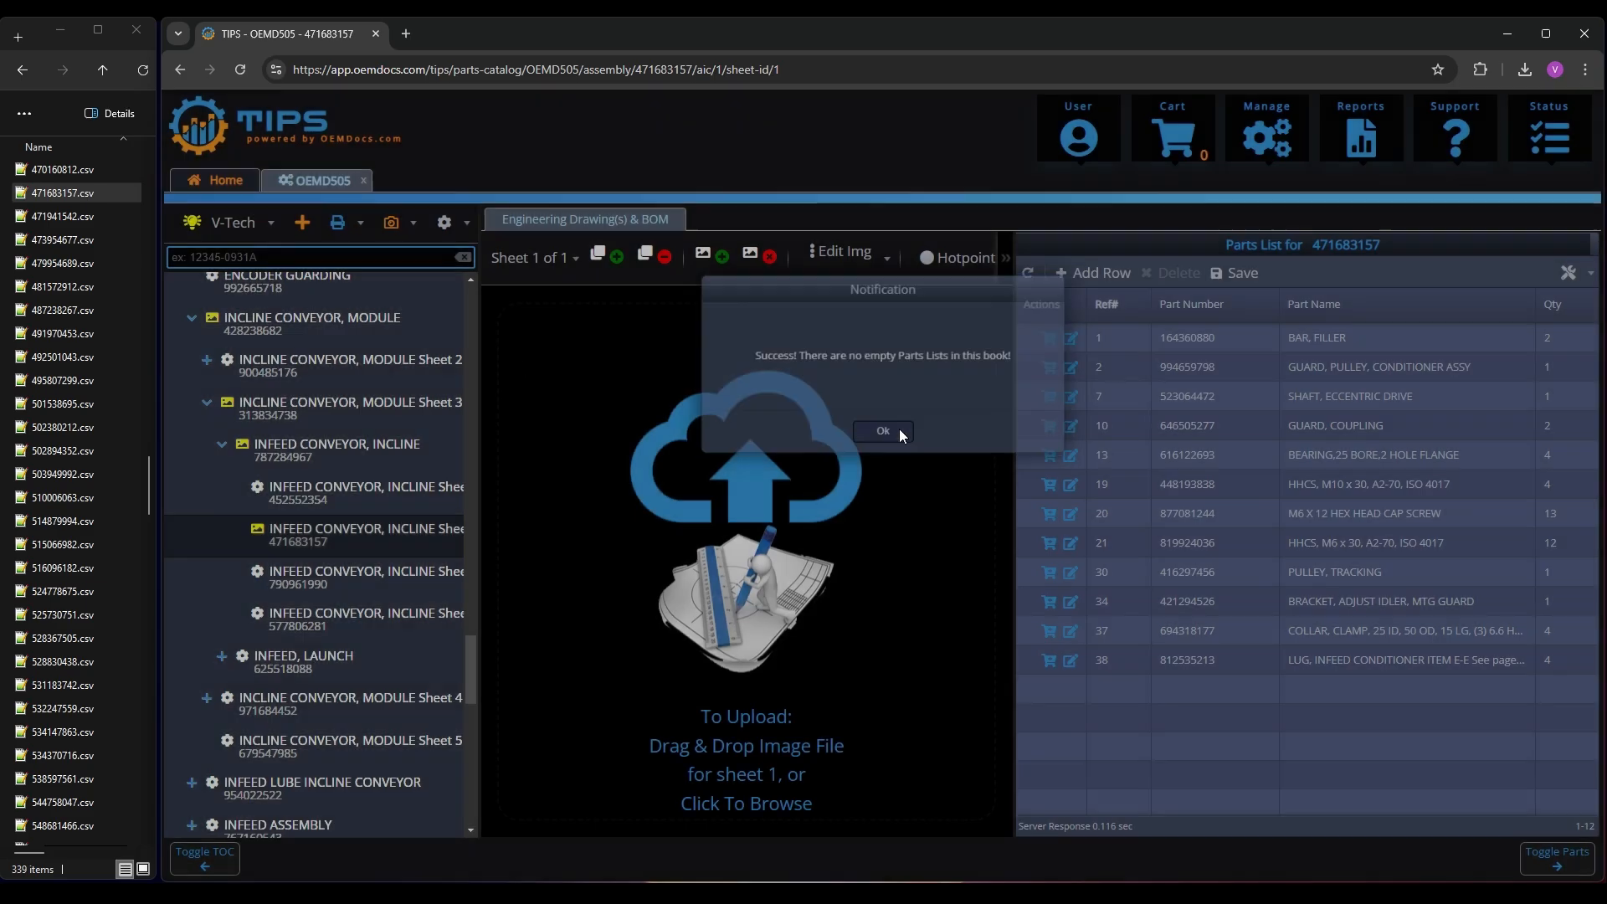
pyautogui.click(900, 431)
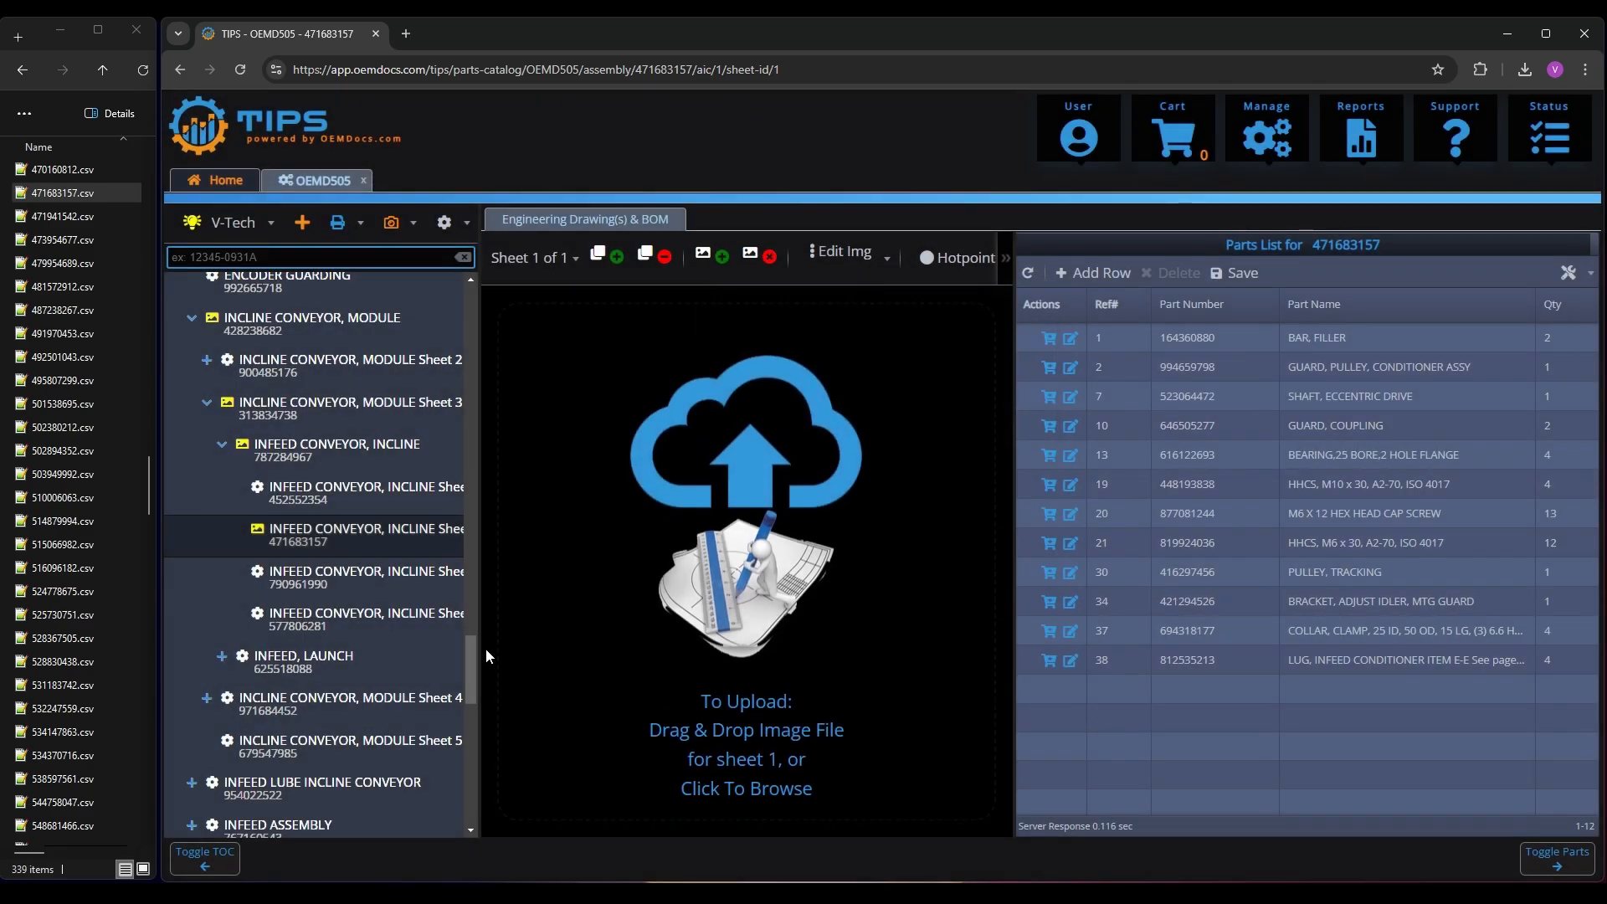
# Open the COVER PANELS, ENCLOSURE assembly and upload 878742142.png from the Drawings folder as its sheet 1 drawing
pyautogui.moveTo(470, 683); pyautogui.dragTo(484, 308)
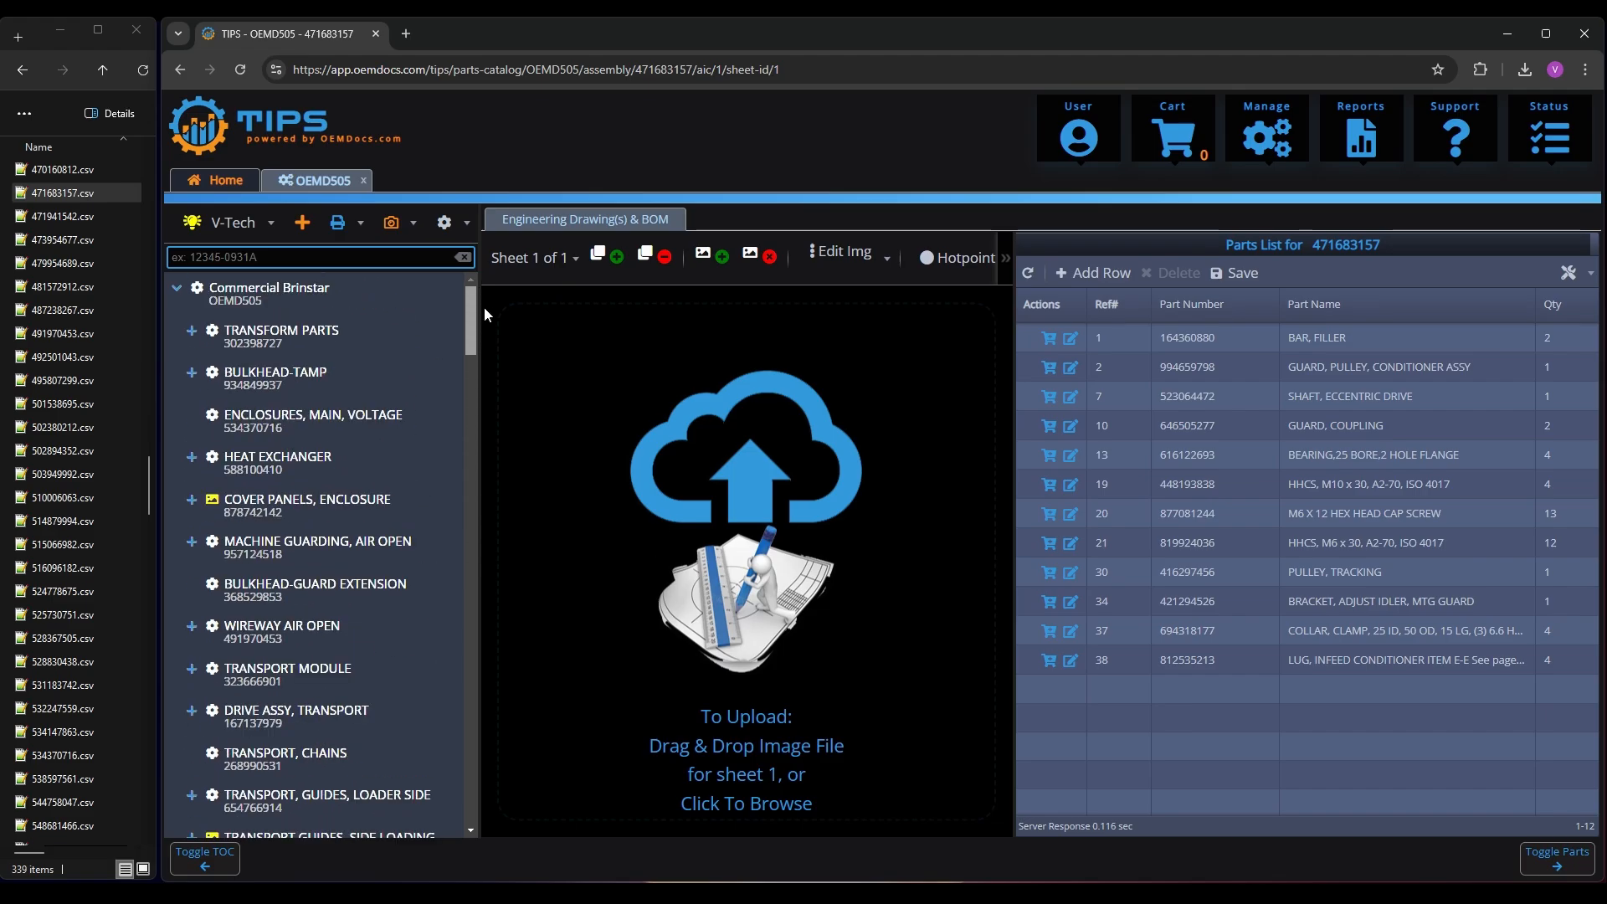
pyautogui.click(266, 504)
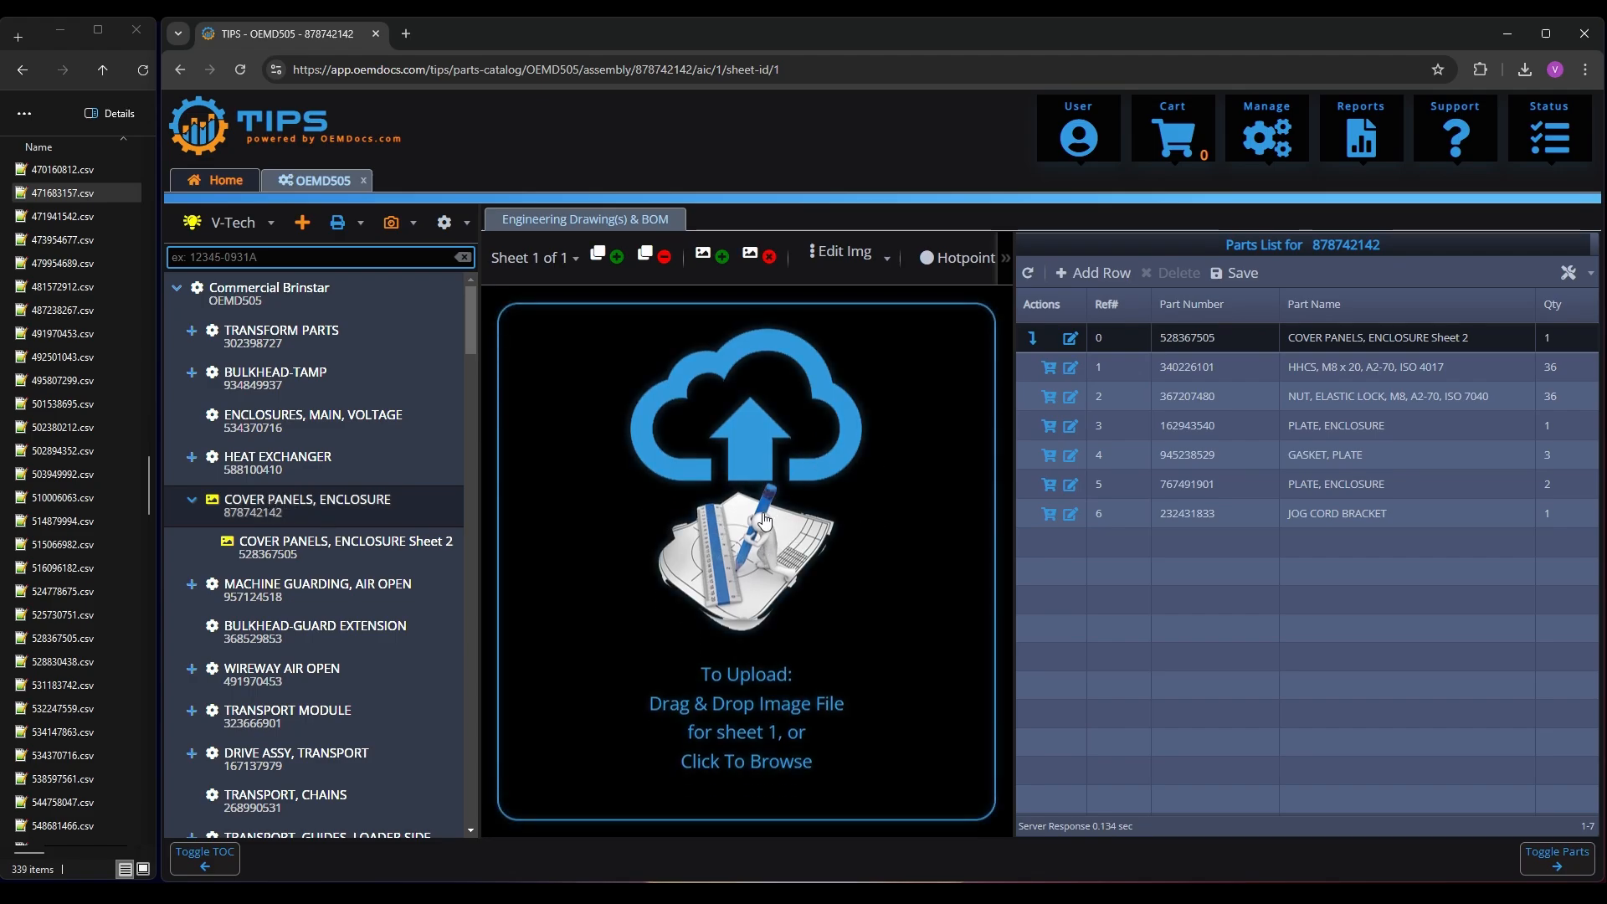
pyautogui.click(23, 75)
pyautogui.click(22, 74)
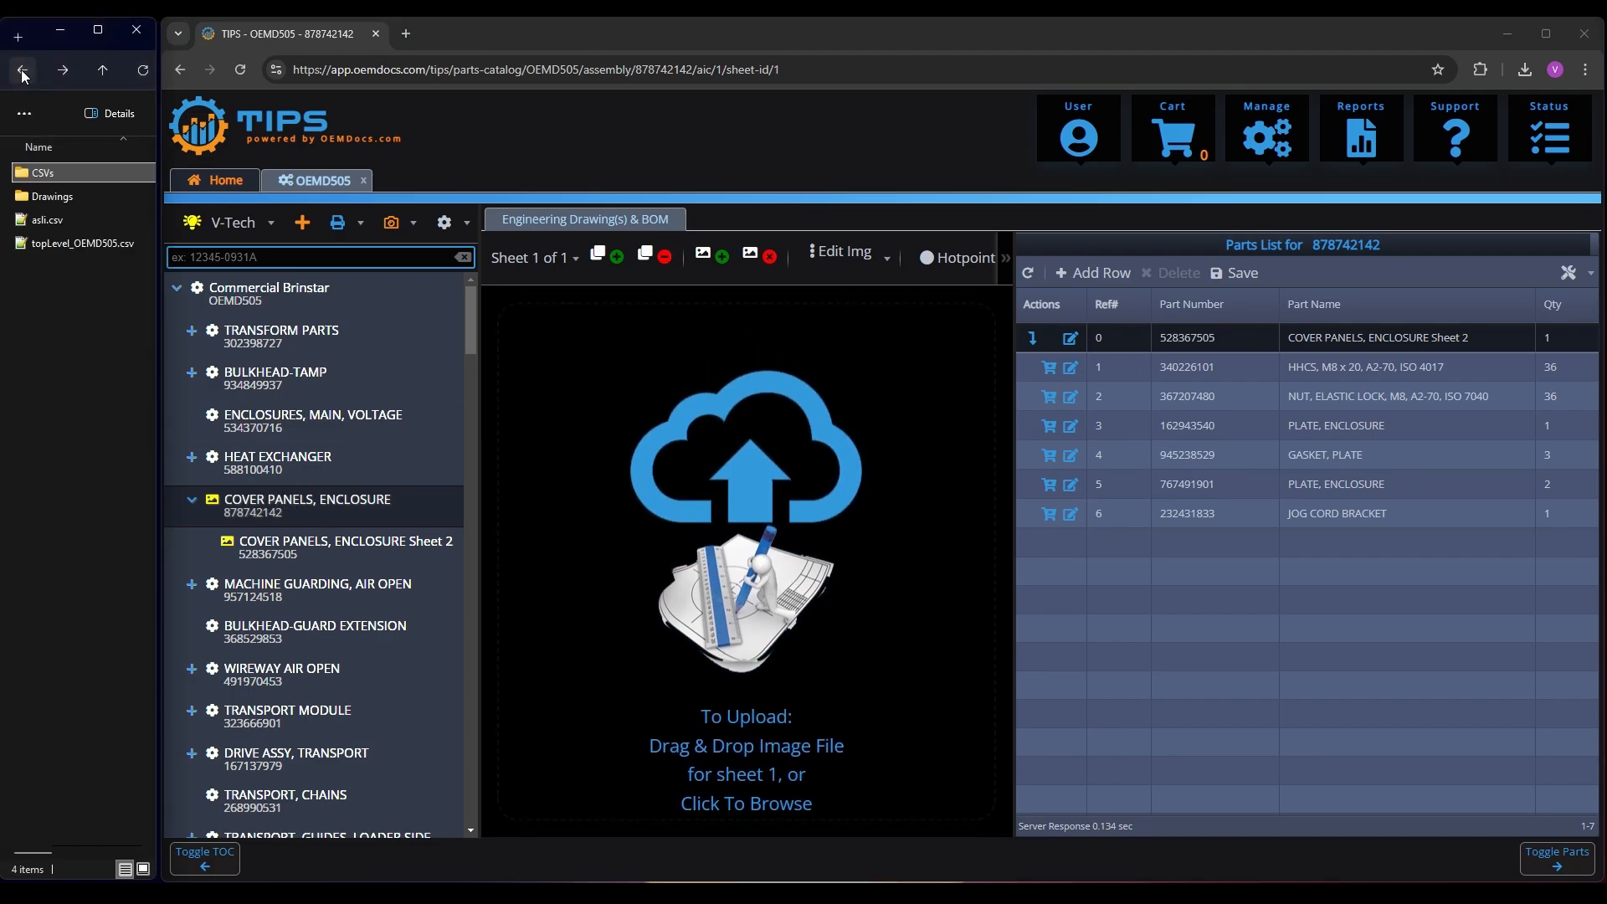
pyautogui.doubleClick(64, 196)
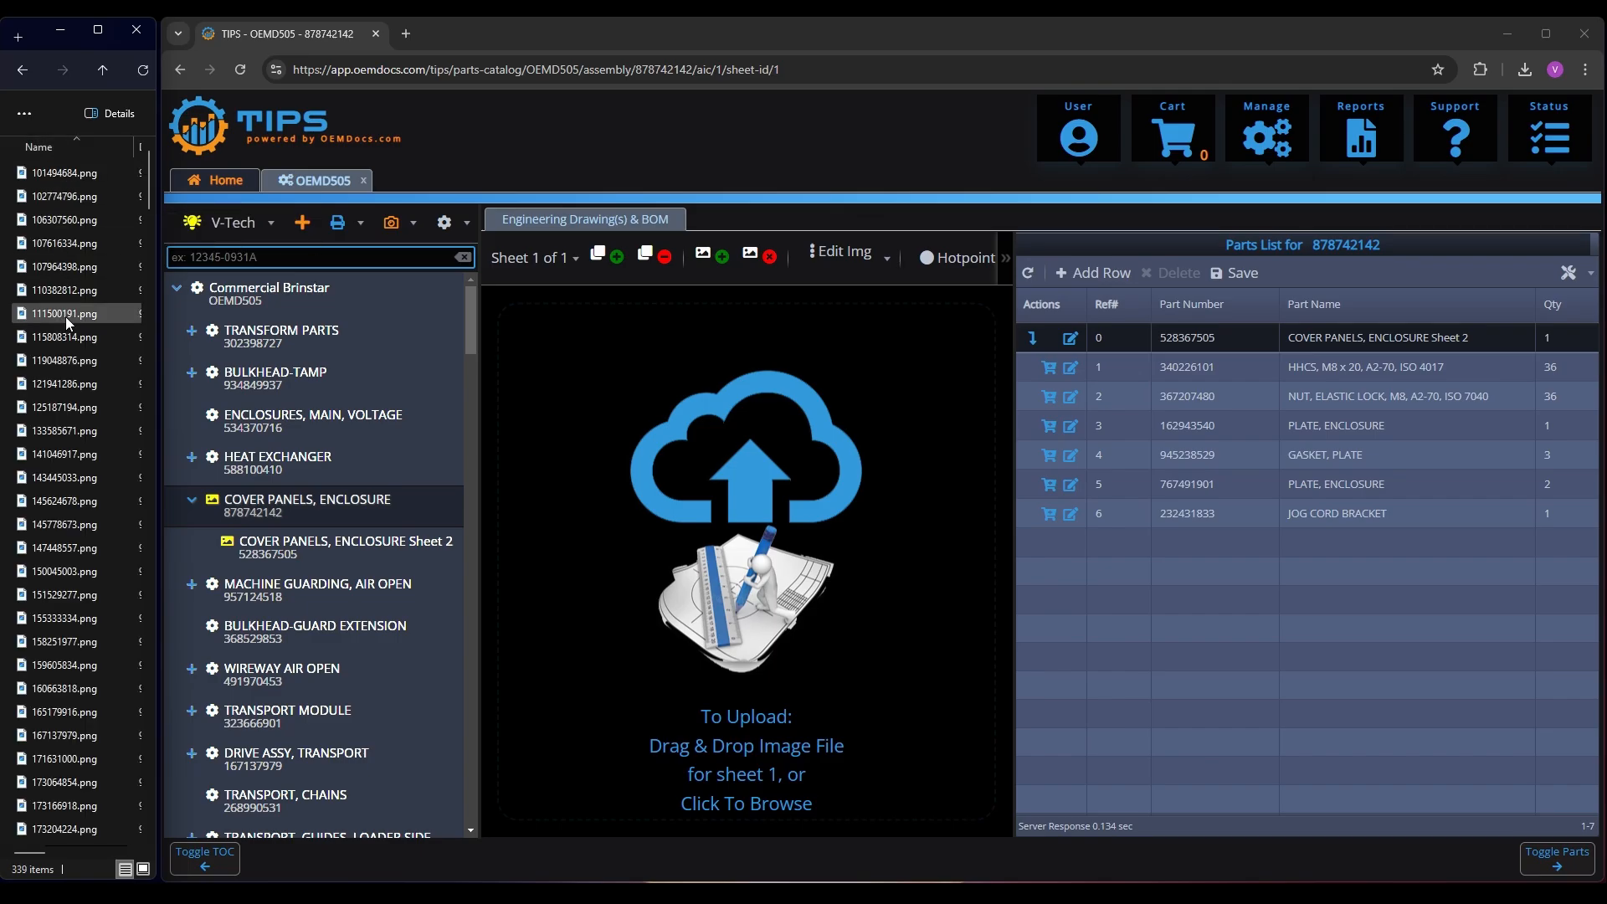
pyautogui.write('878')
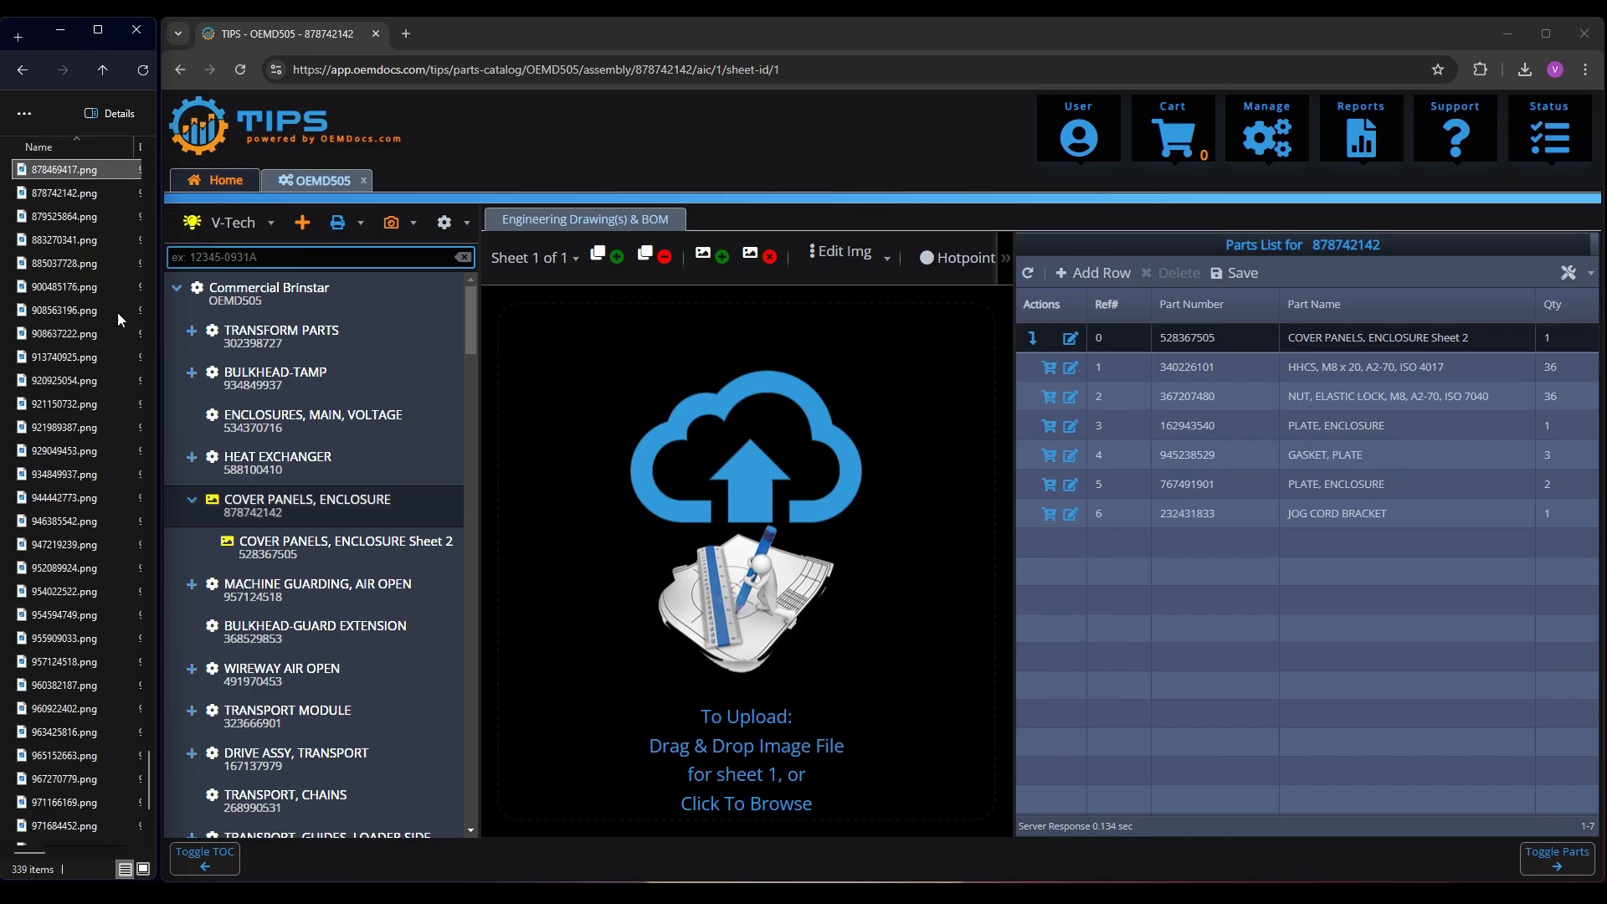
pyautogui.moveTo(71, 191)
pyautogui.mouseDown()
pyautogui.moveTo(666, 392)
pyautogui.moveTo(737, 494)
pyautogui.moveTo(730, 519)
pyautogui.moveTo(726, 498)
pyautogui.mouseUp()
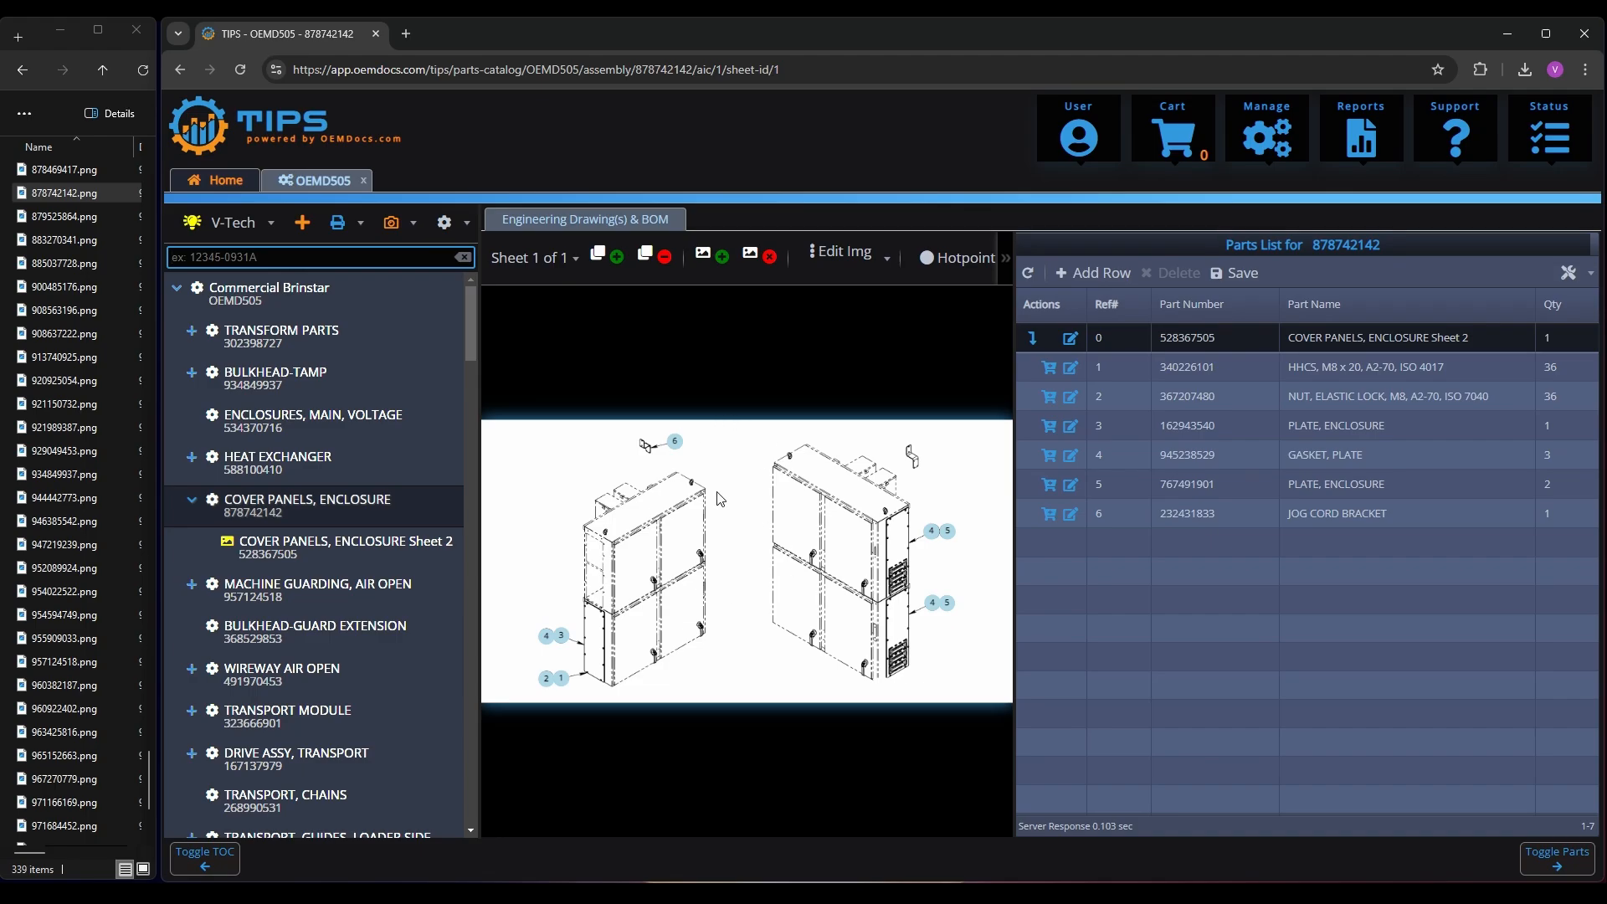
# Test hotpoints 4 and 5 on the cover panels drawing to check their links to the parts list
pyautogui.scroll(3, 806, 536)
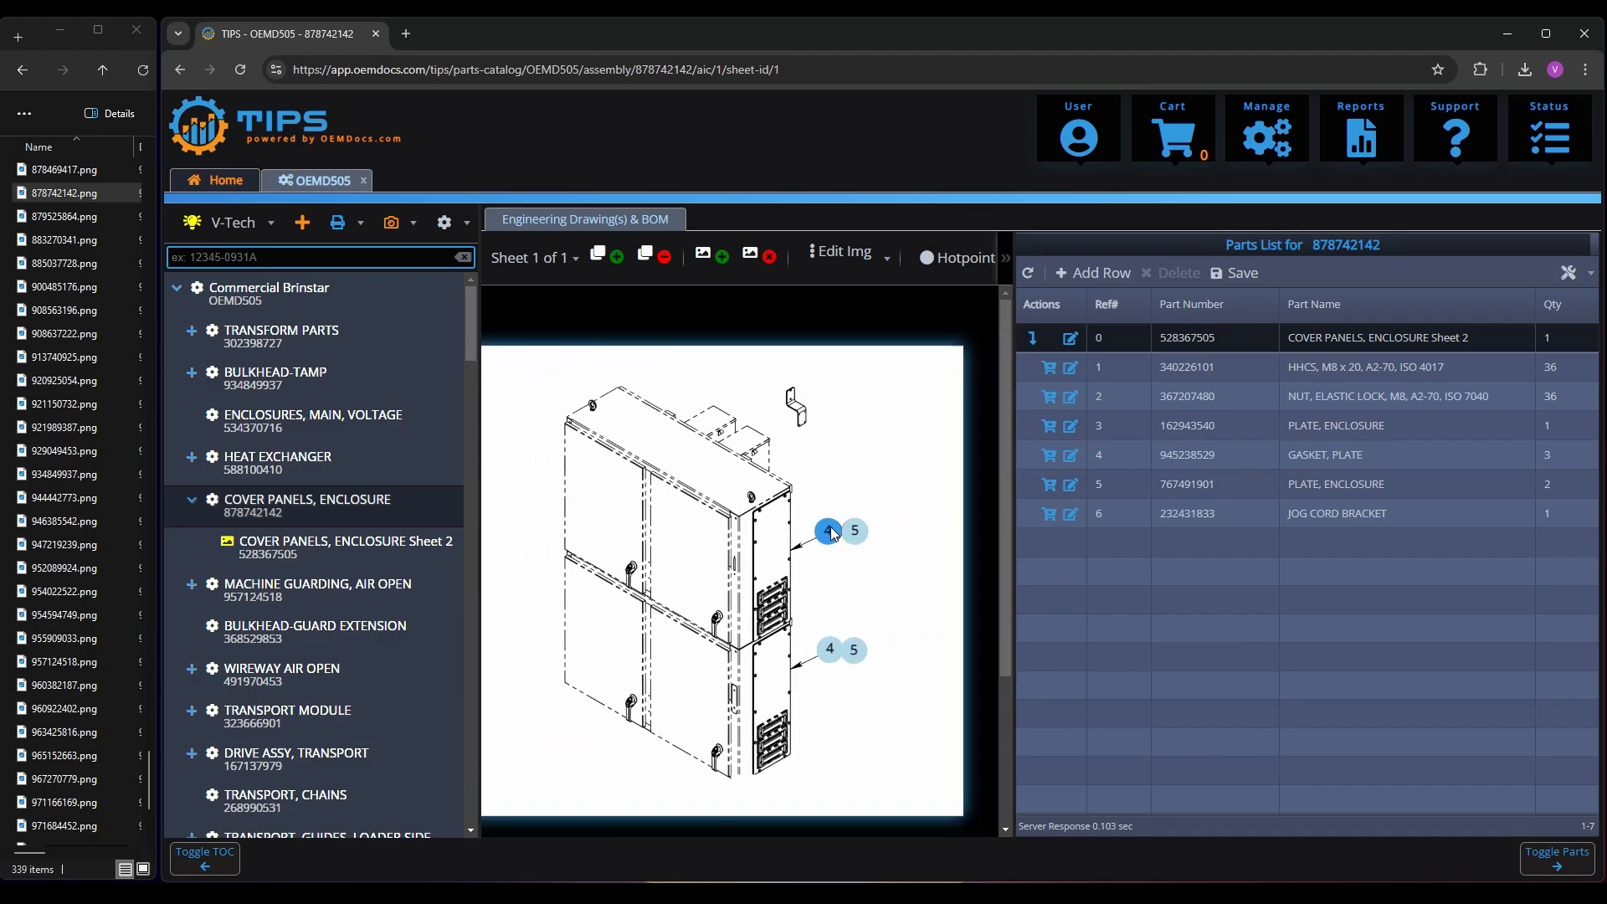
pyautogui.click(831, 531)
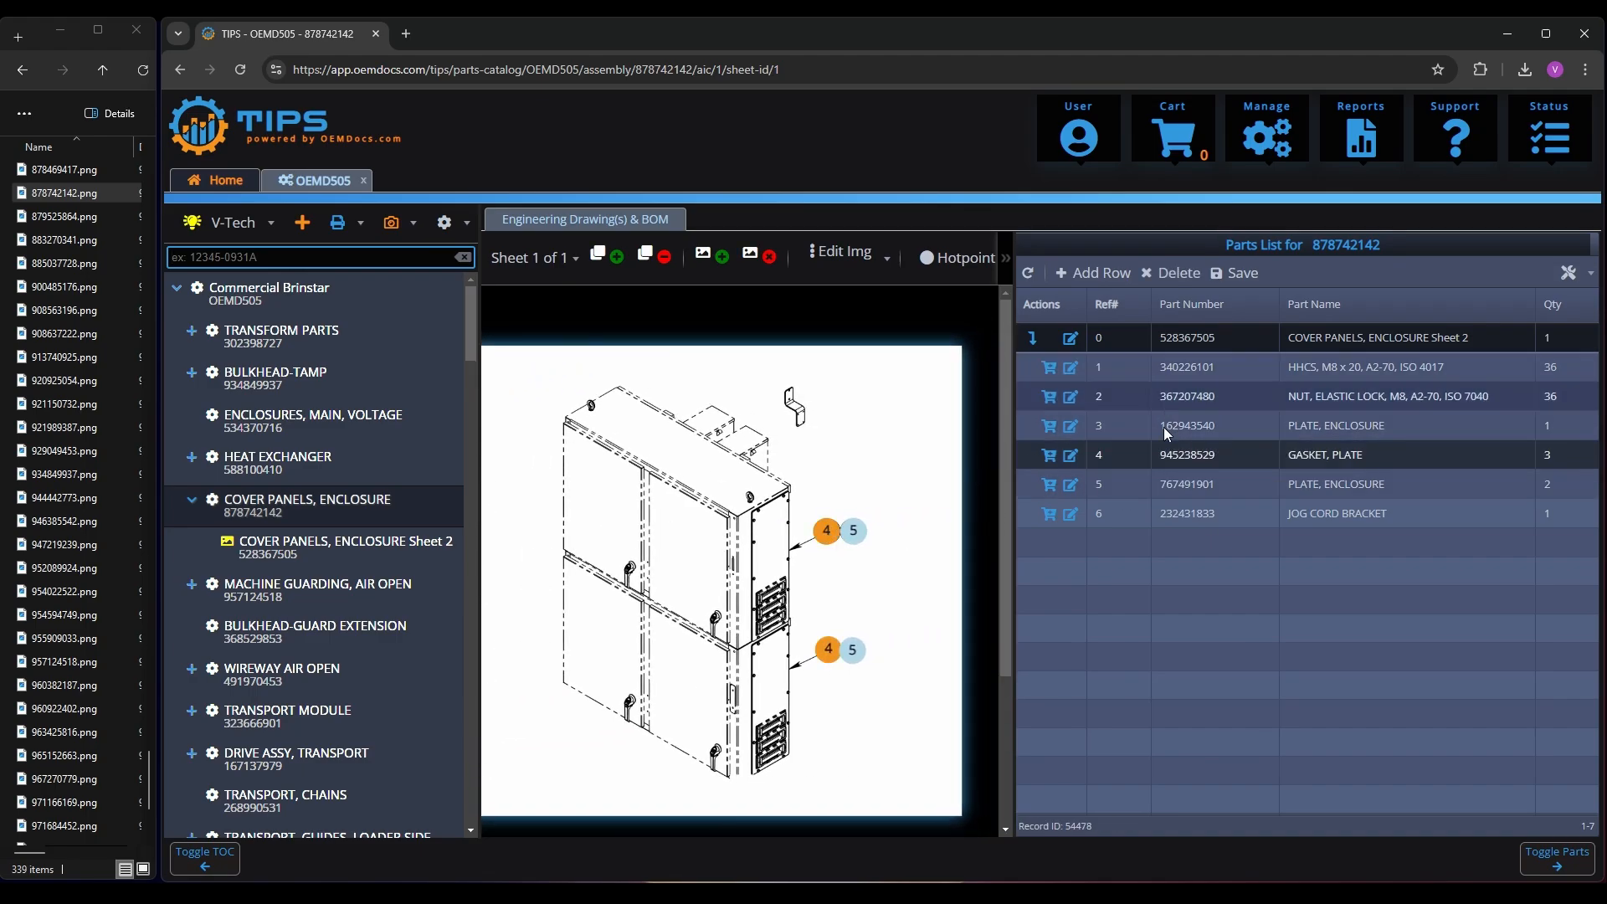
pyautogui.click(853, 531)
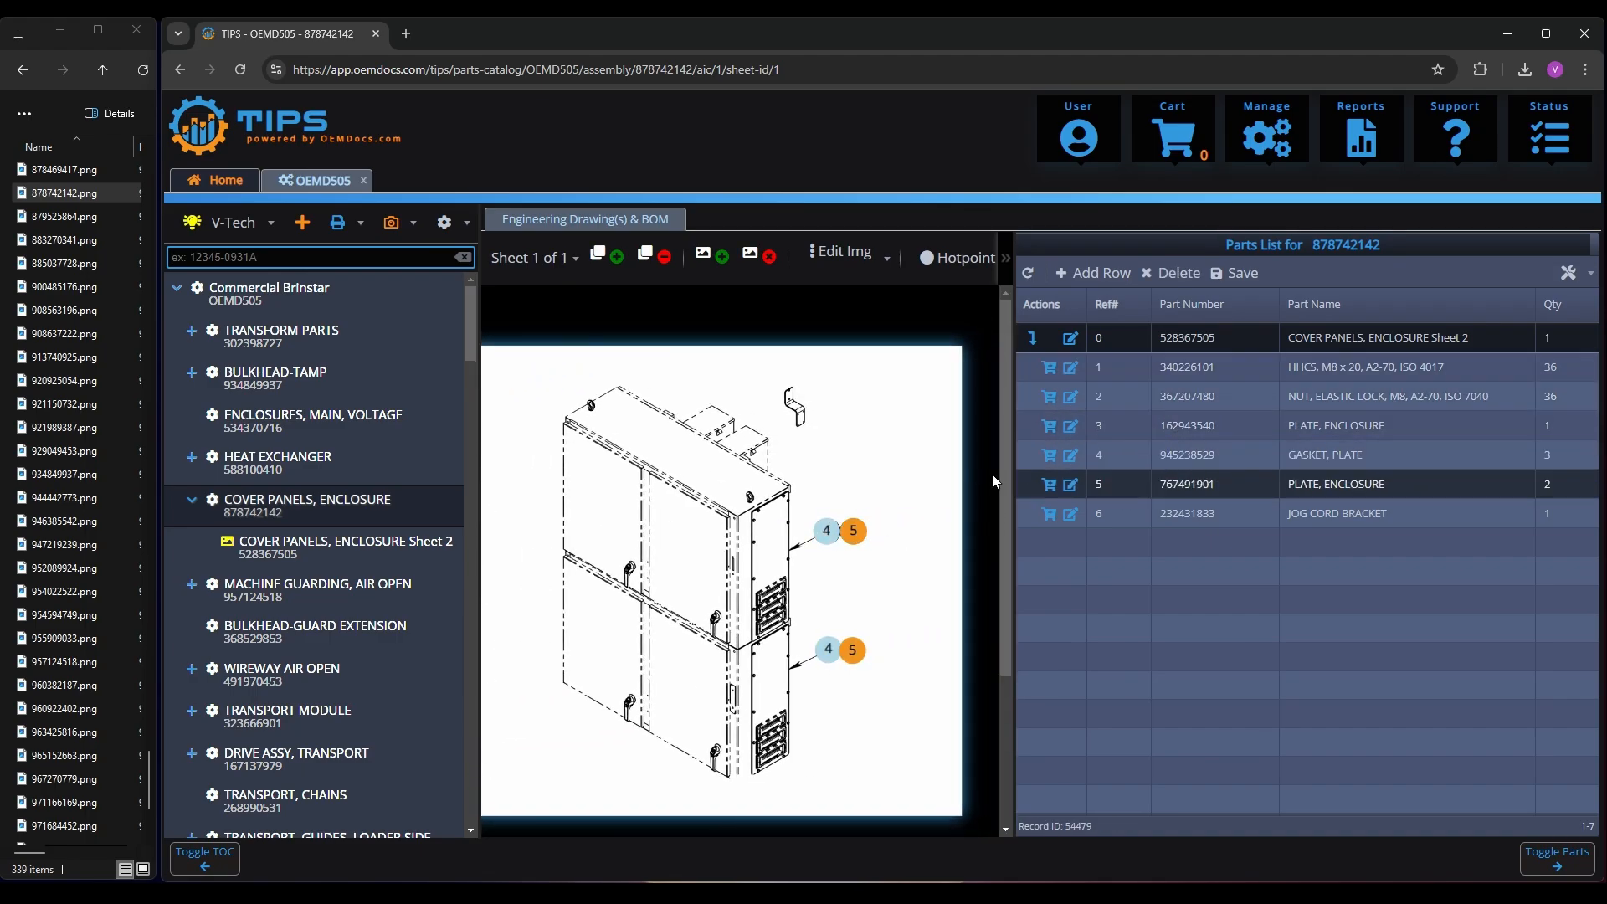
# Upload 528367505.png as the drawing for COVER PANELS, ENCLOSURE Sheet 2
pyautogui.click(319, 552)
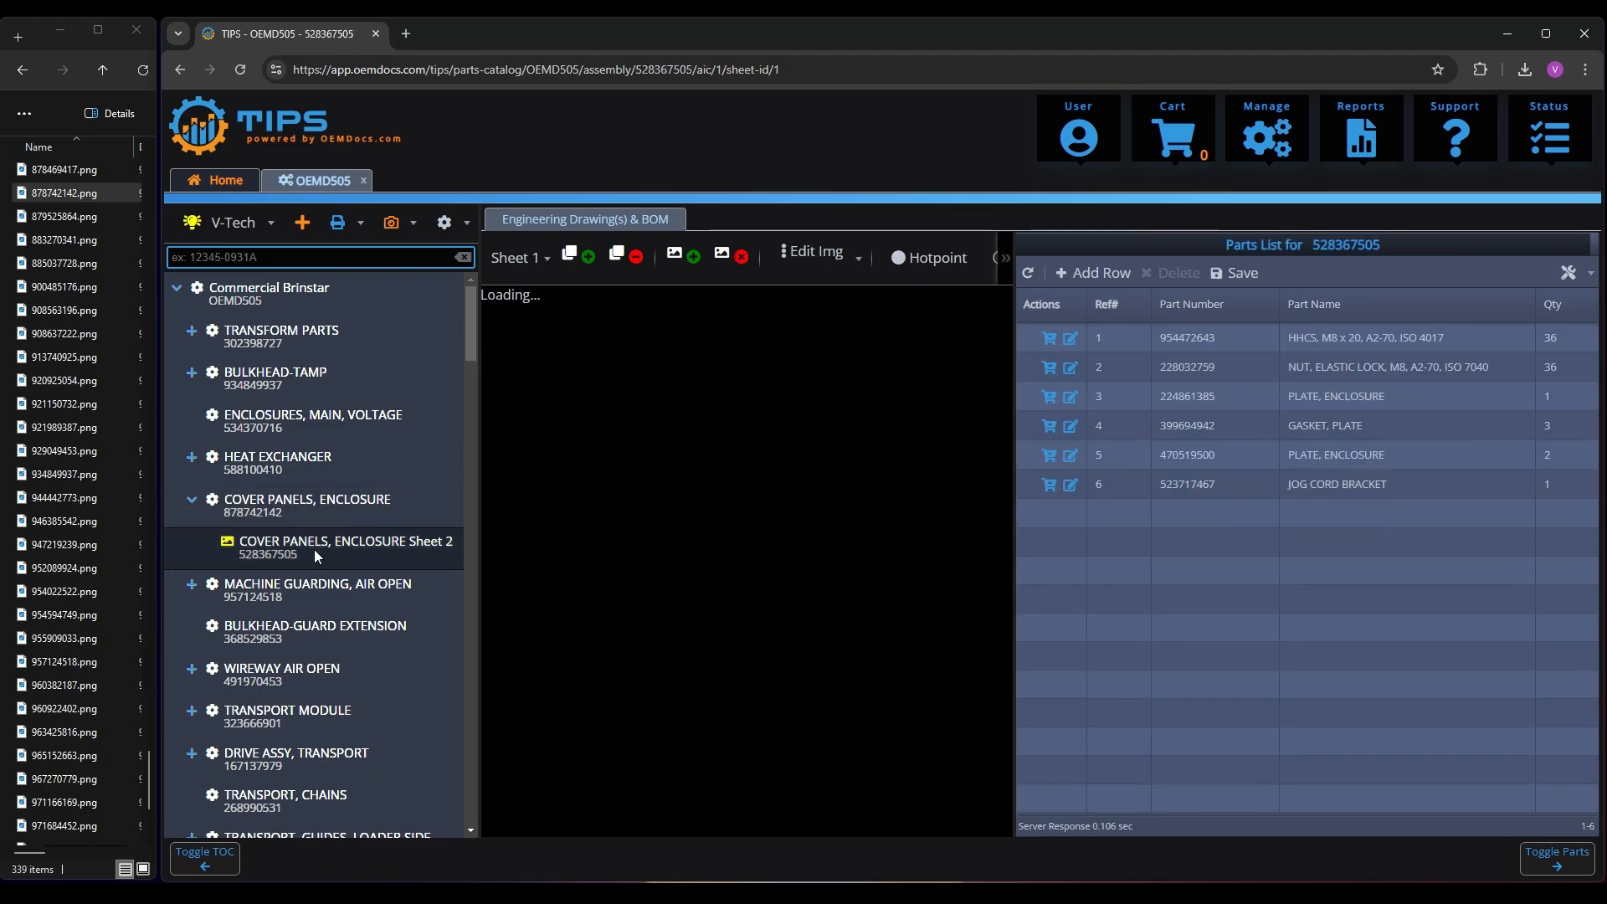
pyautogui.click(68, 310)
pyautogui.write('528367505')
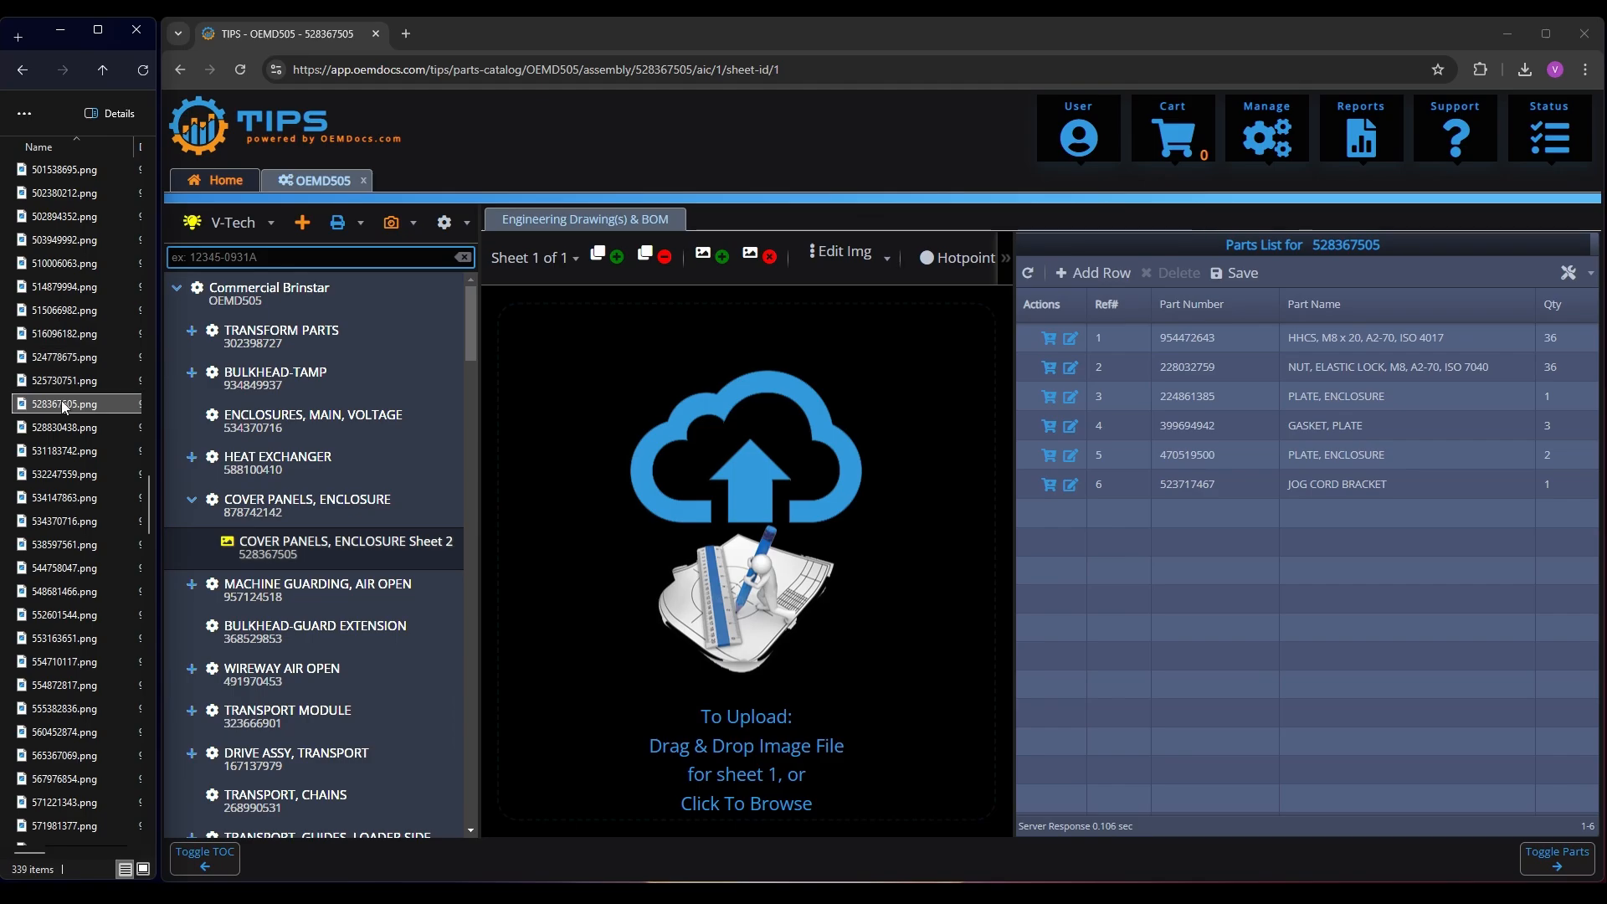
pyautogui.moveTo(62, 403); pyautogui.dragTo(829, 541)
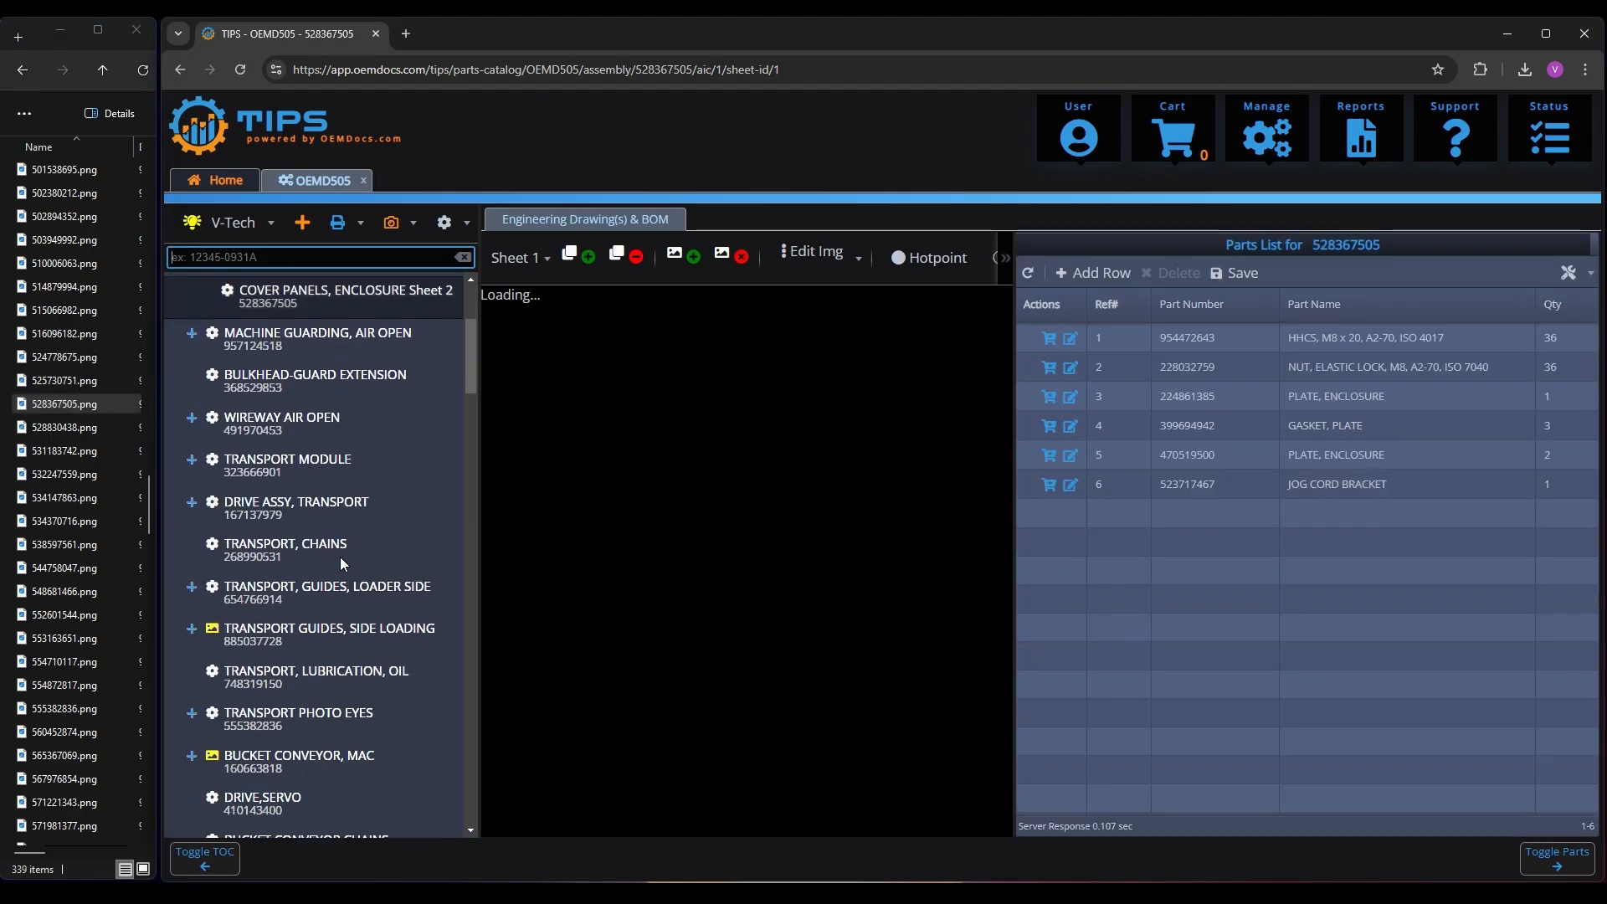
# Upload 885037728.png as the drawing for the TRANSPORT GUIDES, SIDE LOADING assembly
pyautogui.click(348, 645)
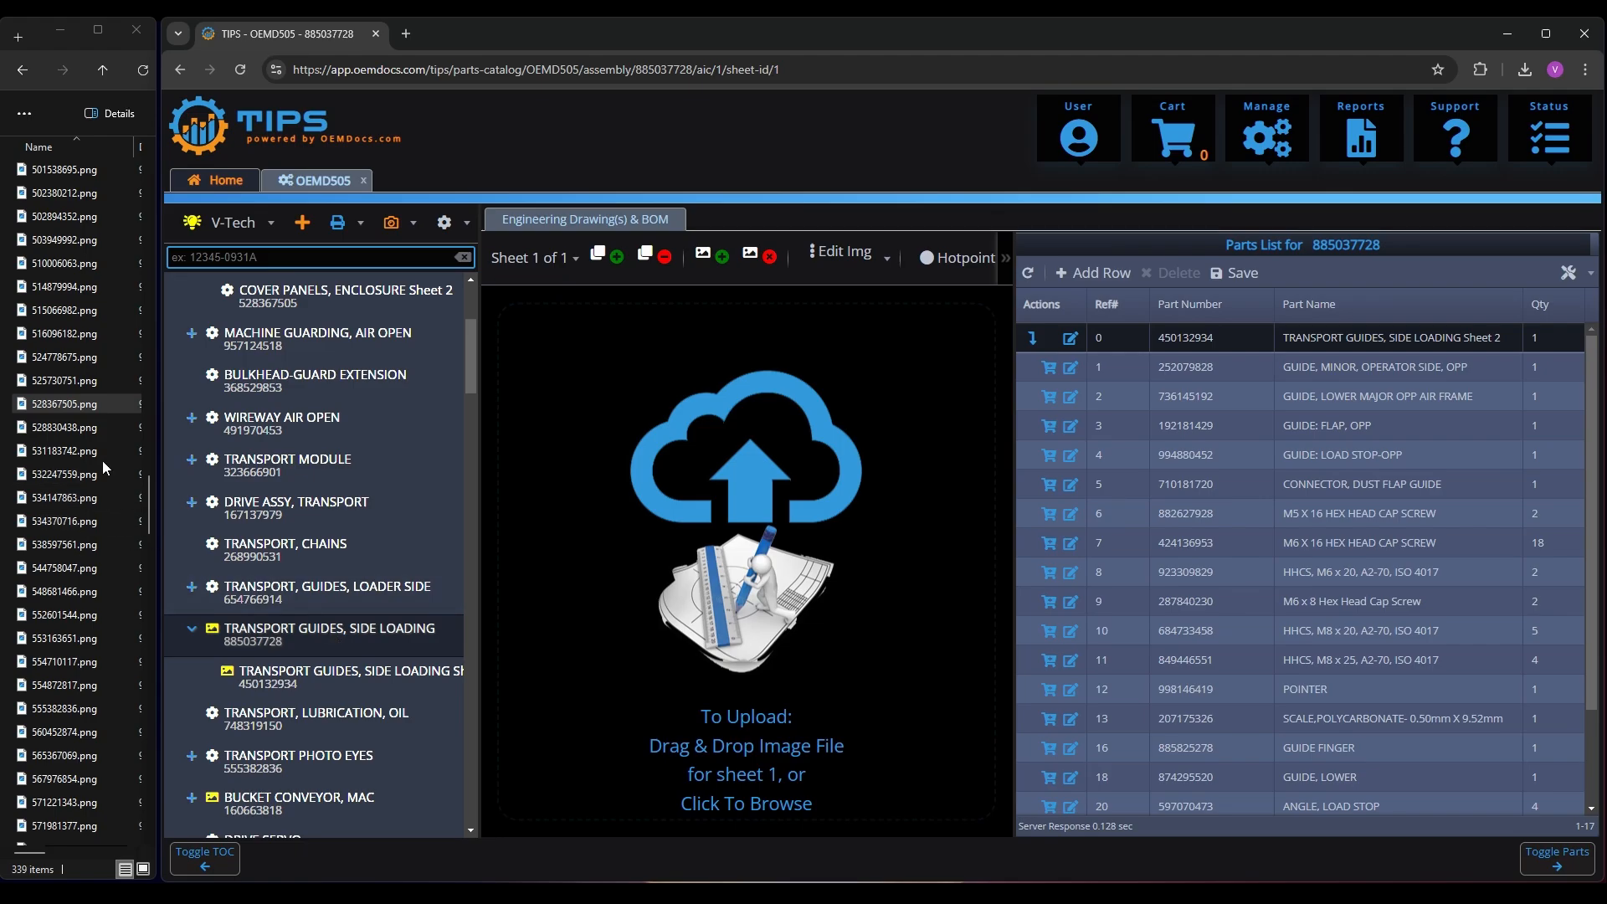
pyautogui.click(57, 427)
pyautogui.write('885')
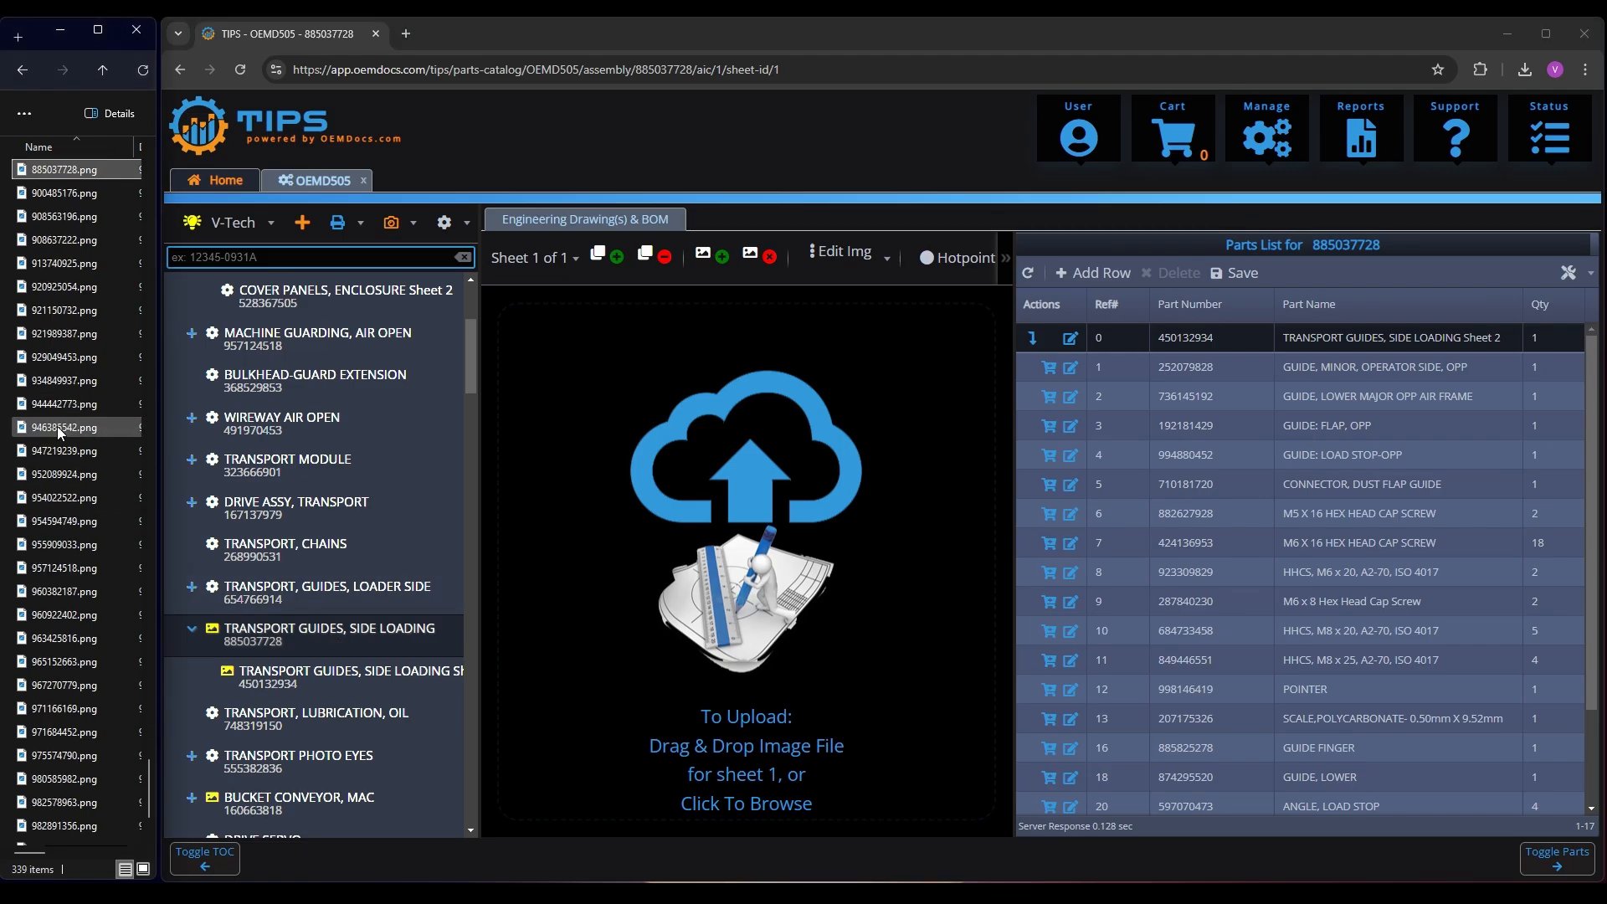
pyautogui.moveTo(60, 171); pyautogui.dragTo(702, 543)
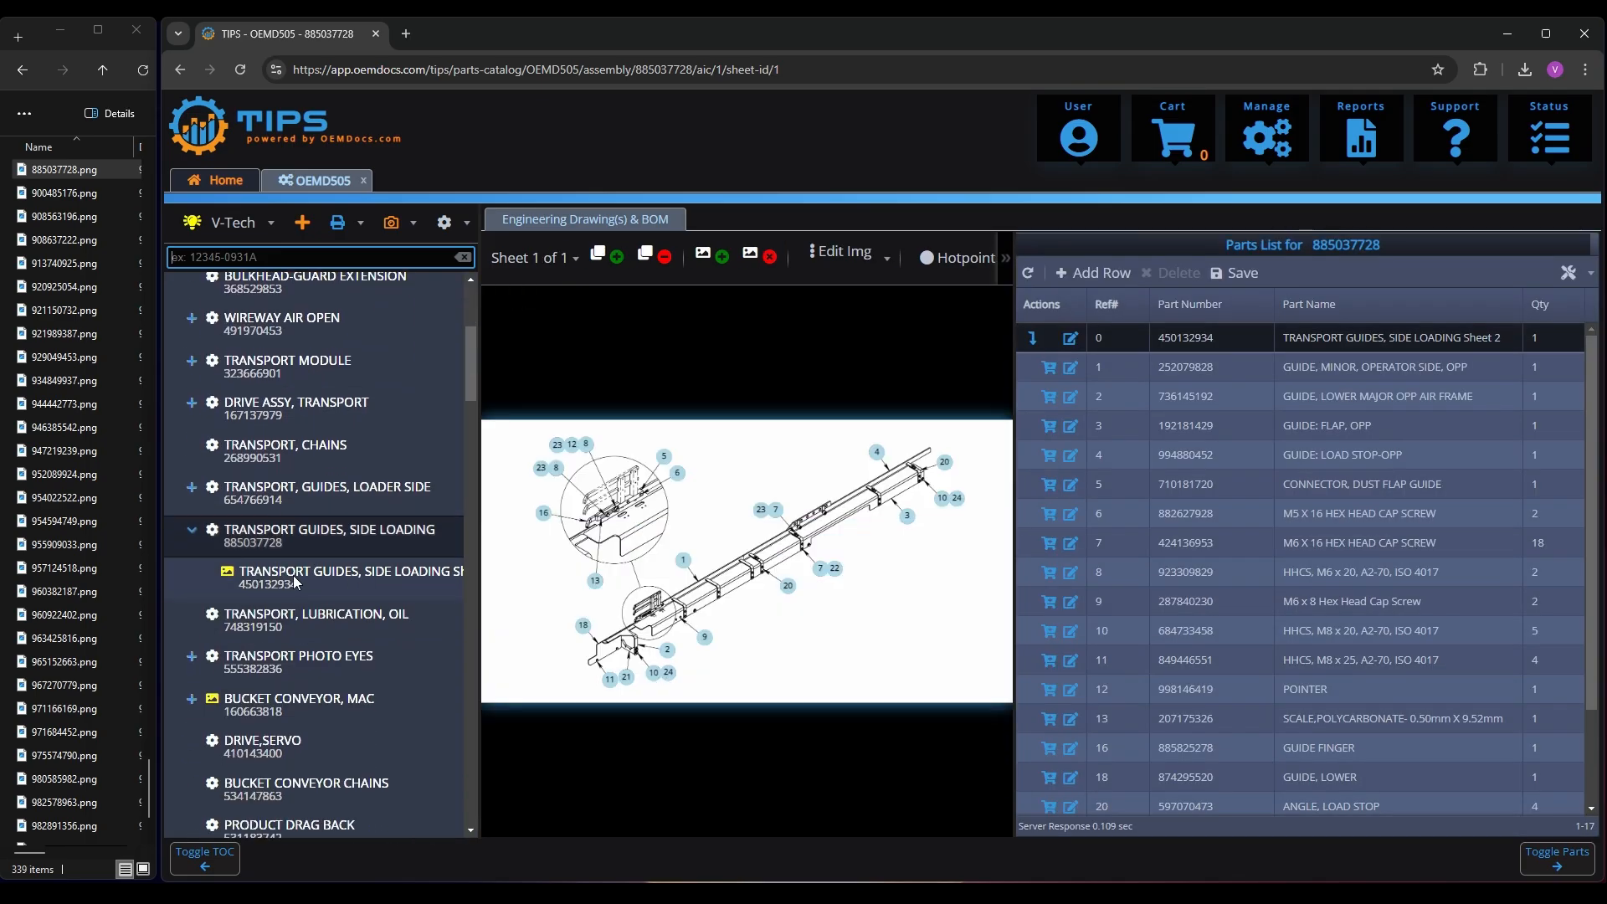
# Upload 450132934.png as the drawing for TRANSPORT GUIDES, SIDE LOADING Sheet 2
pyautogui.click(314, 576)
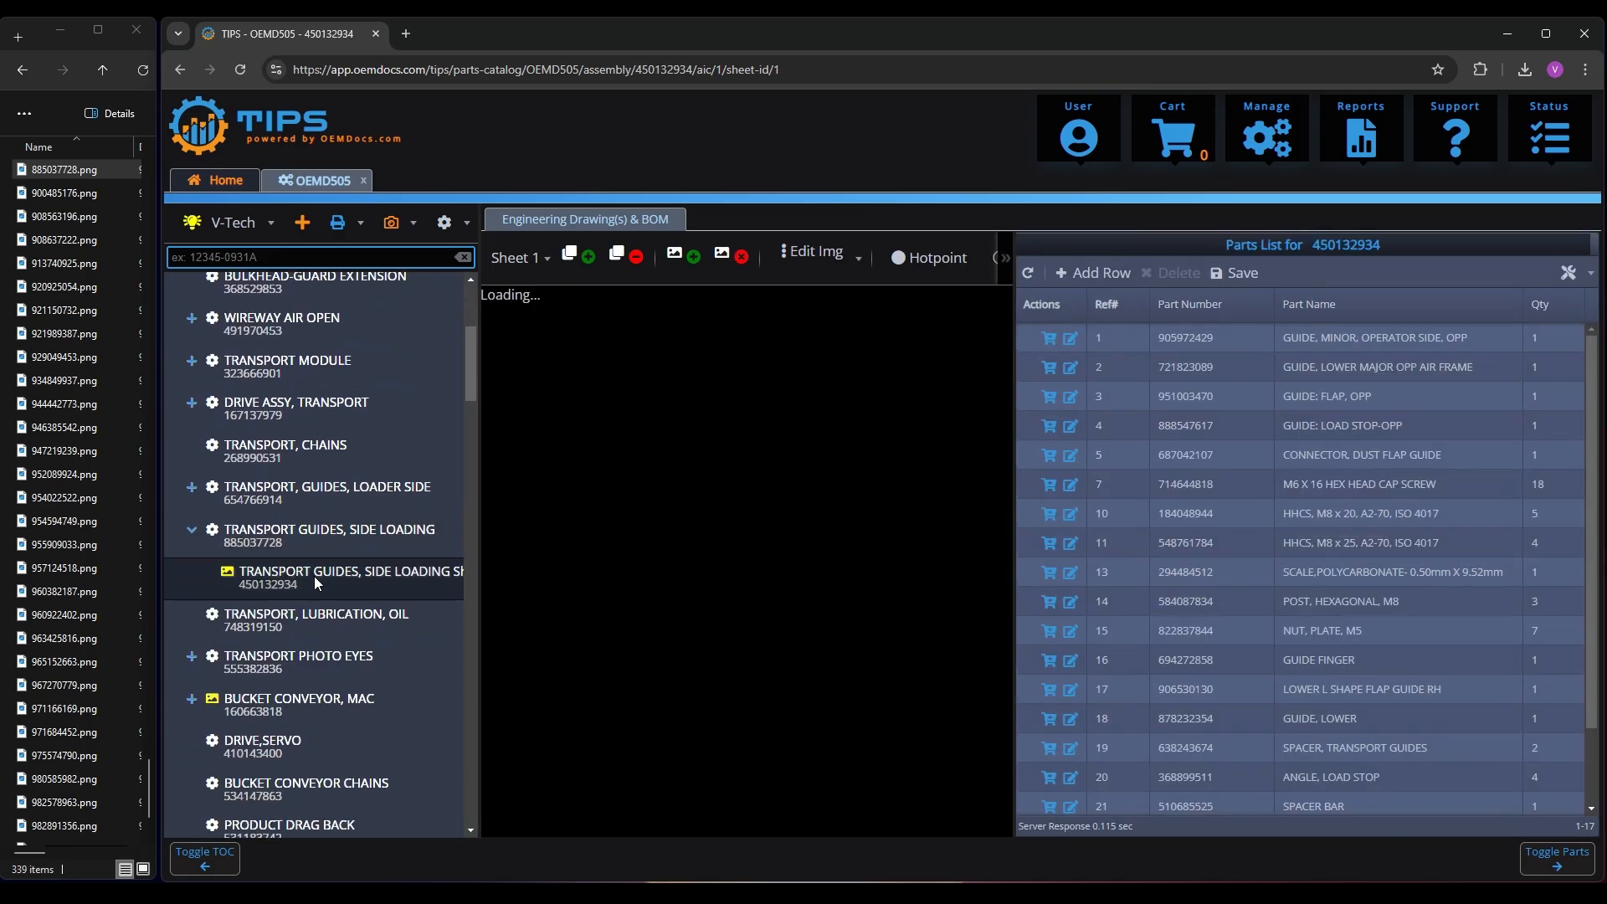
pyautogui.click(70, 357)
pyautogui.write('45')
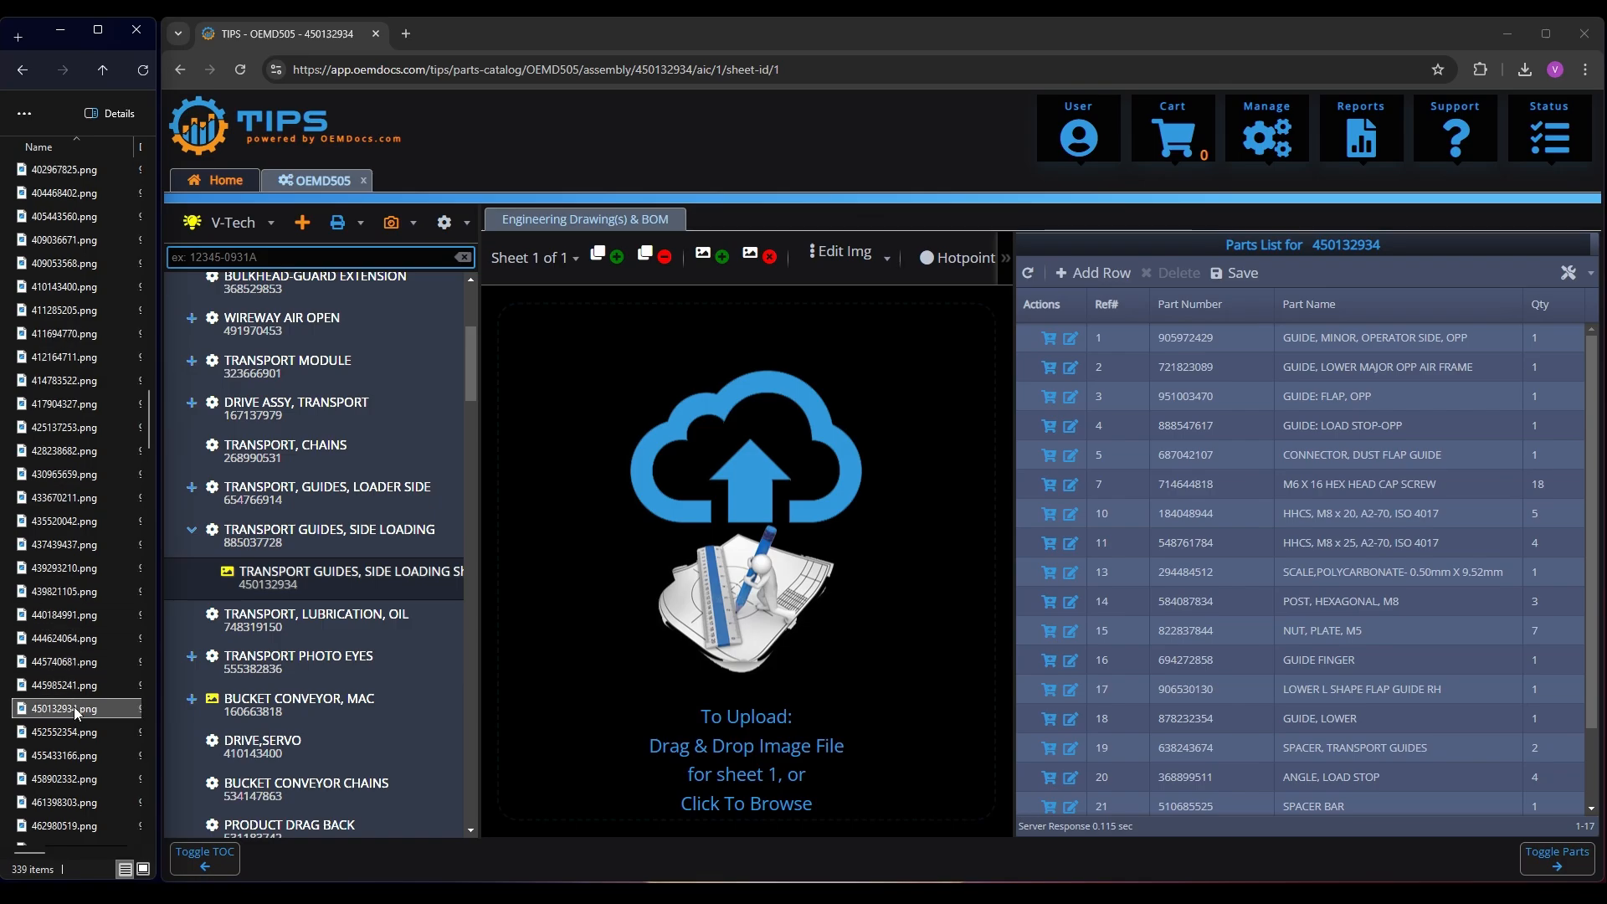
pyautogui.moveTo(73, 706); pyautogui.dragTo(760, 582)
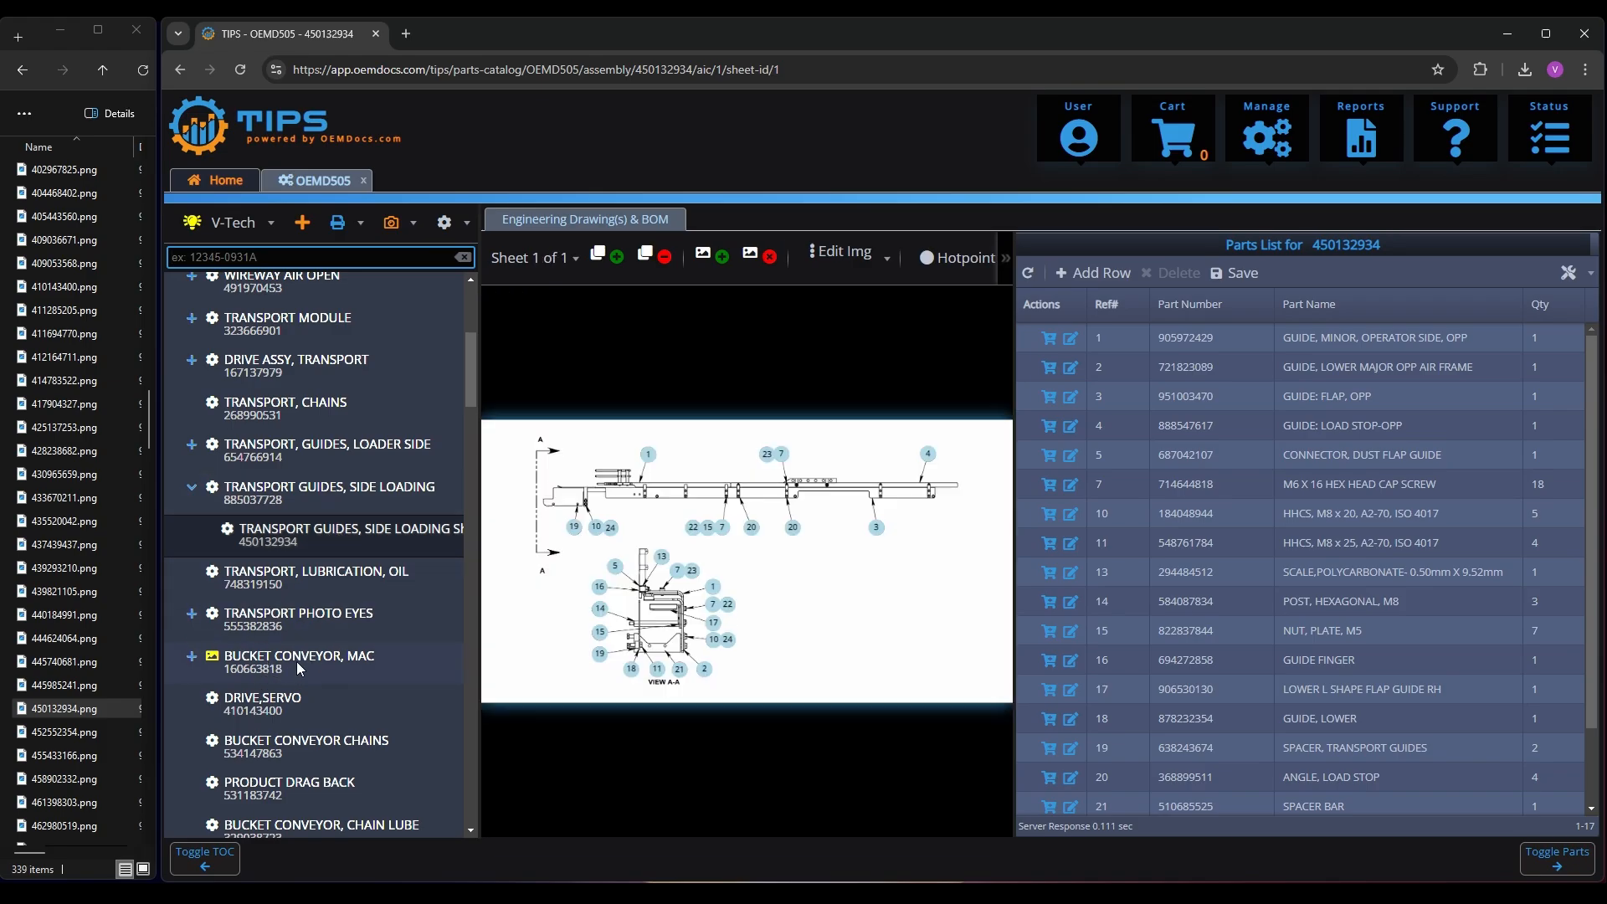
# Upload 160663818.png as the drawing for the BUCKET CONVEYOR, MAC assembly
pyautogui.click(296, 661)
pyautogui.click(69, 498)
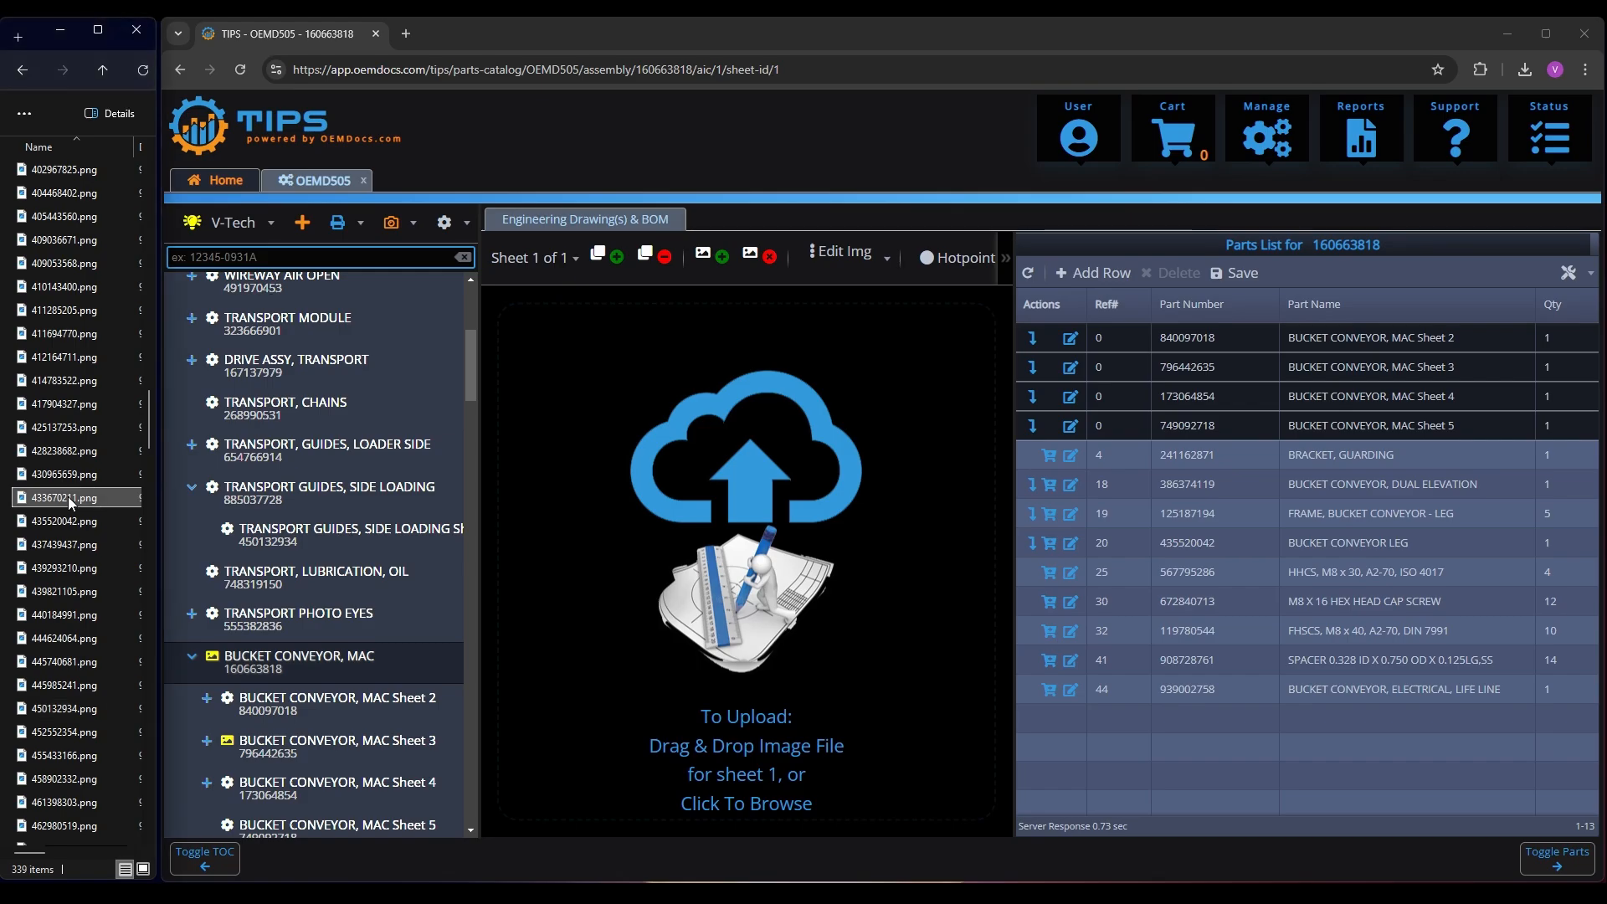
pyautogui.write('16')
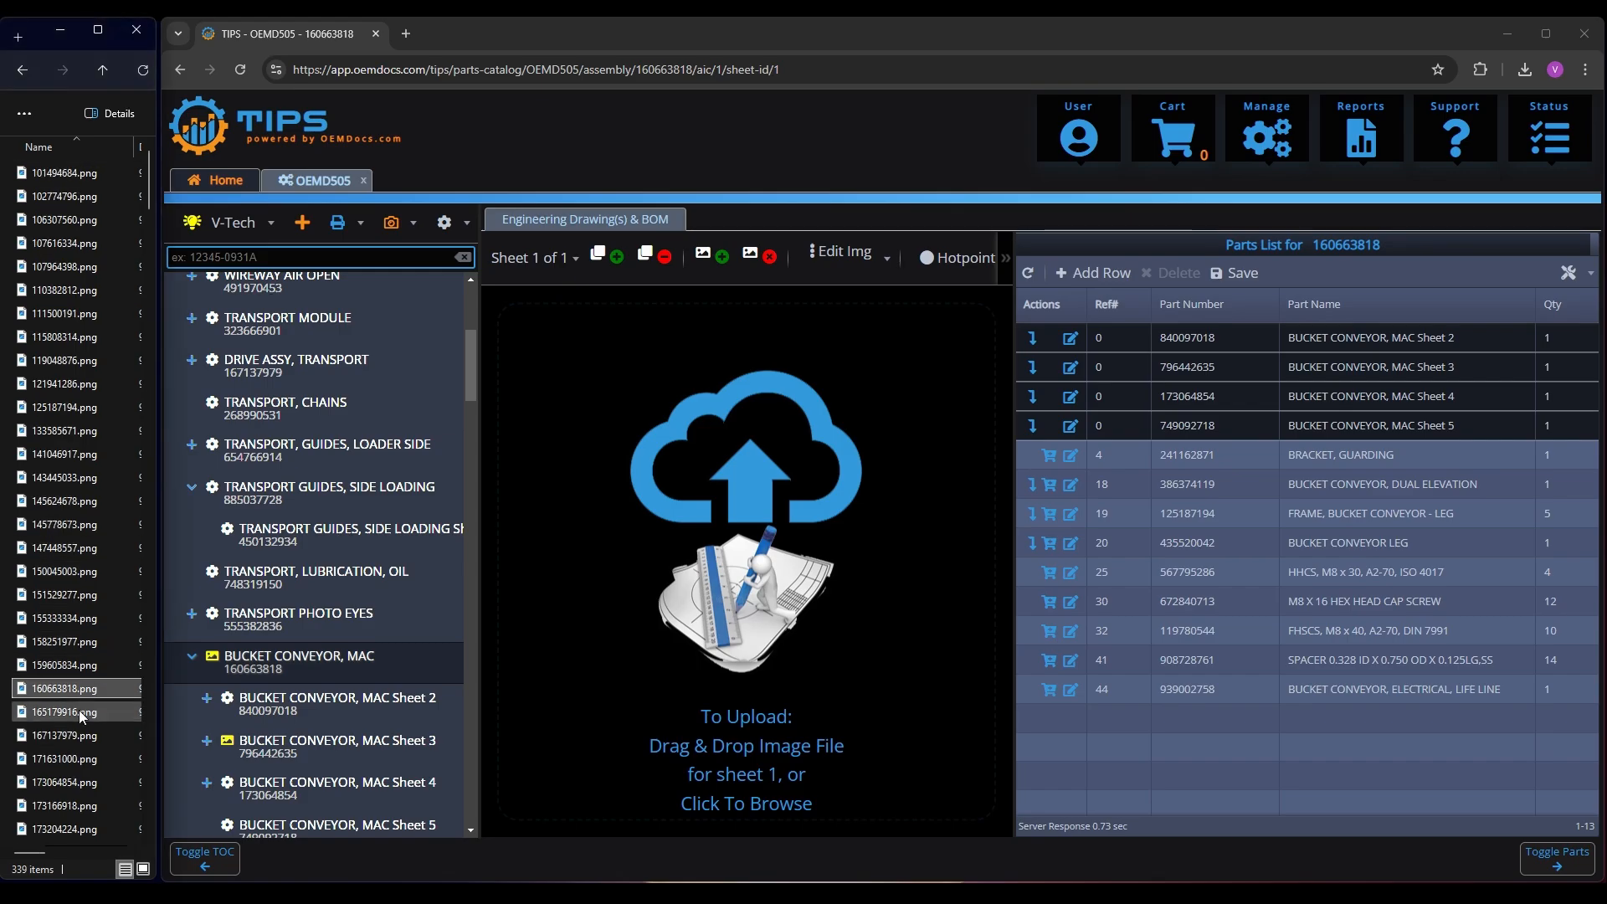
pyautogui.moveTo(74, 691); pyautogui.dragTo(670, 550)
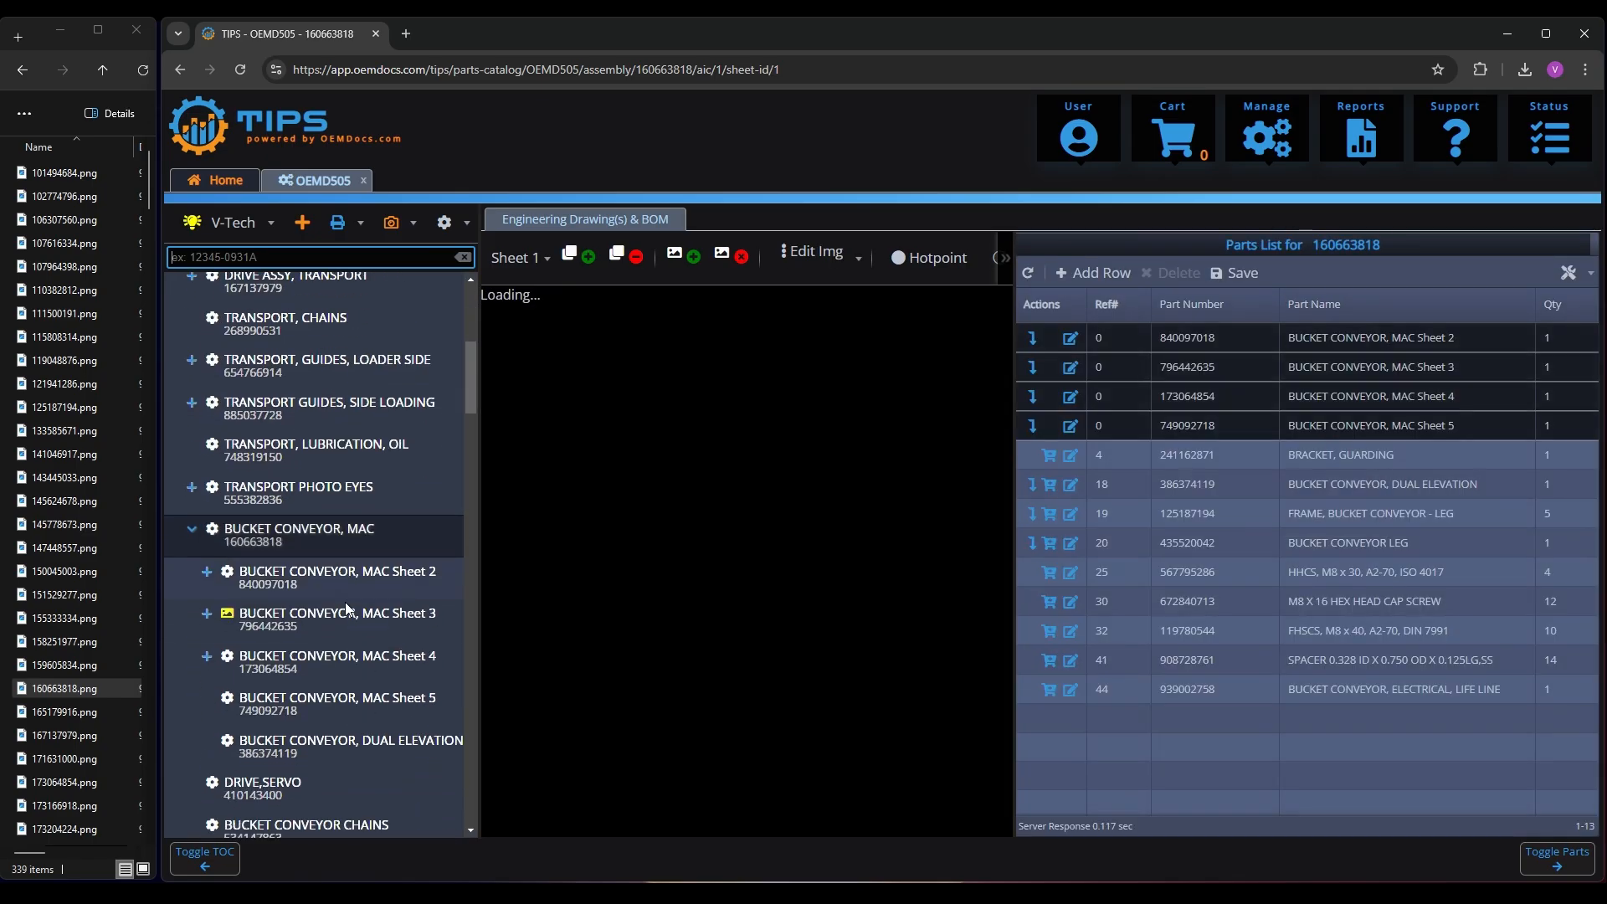
# Upload 796442635.png as the drawing for BUCKET CONVEYOR, MAC Sheet 3
pyautogui.click(279, 617)
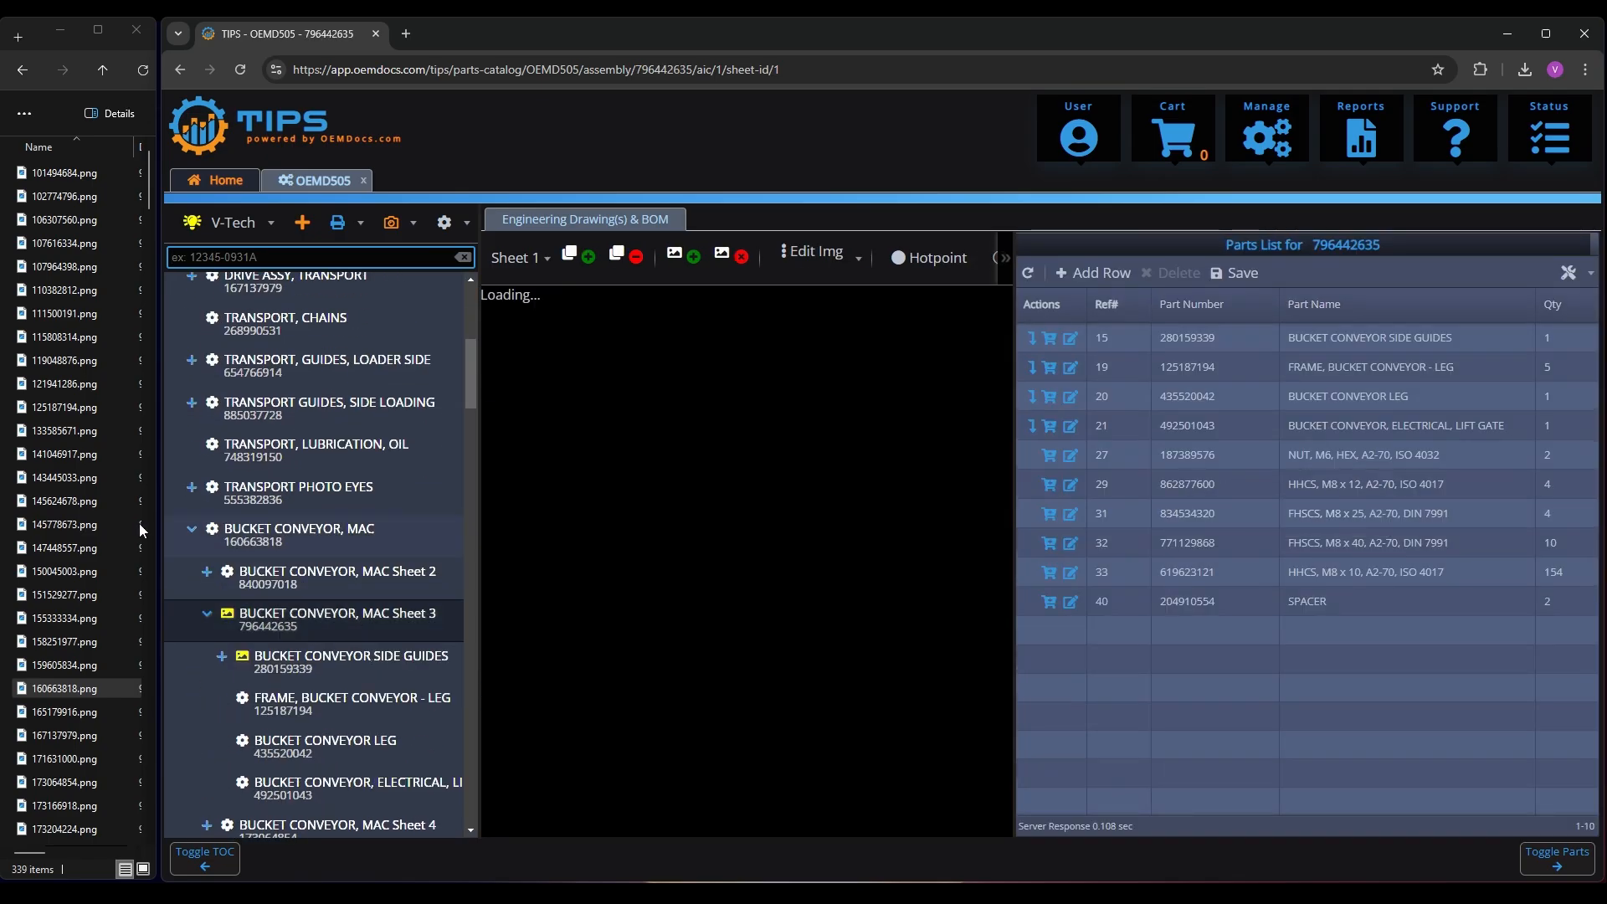
pyautogui.click(64, 477)
pyautogui.write('79')
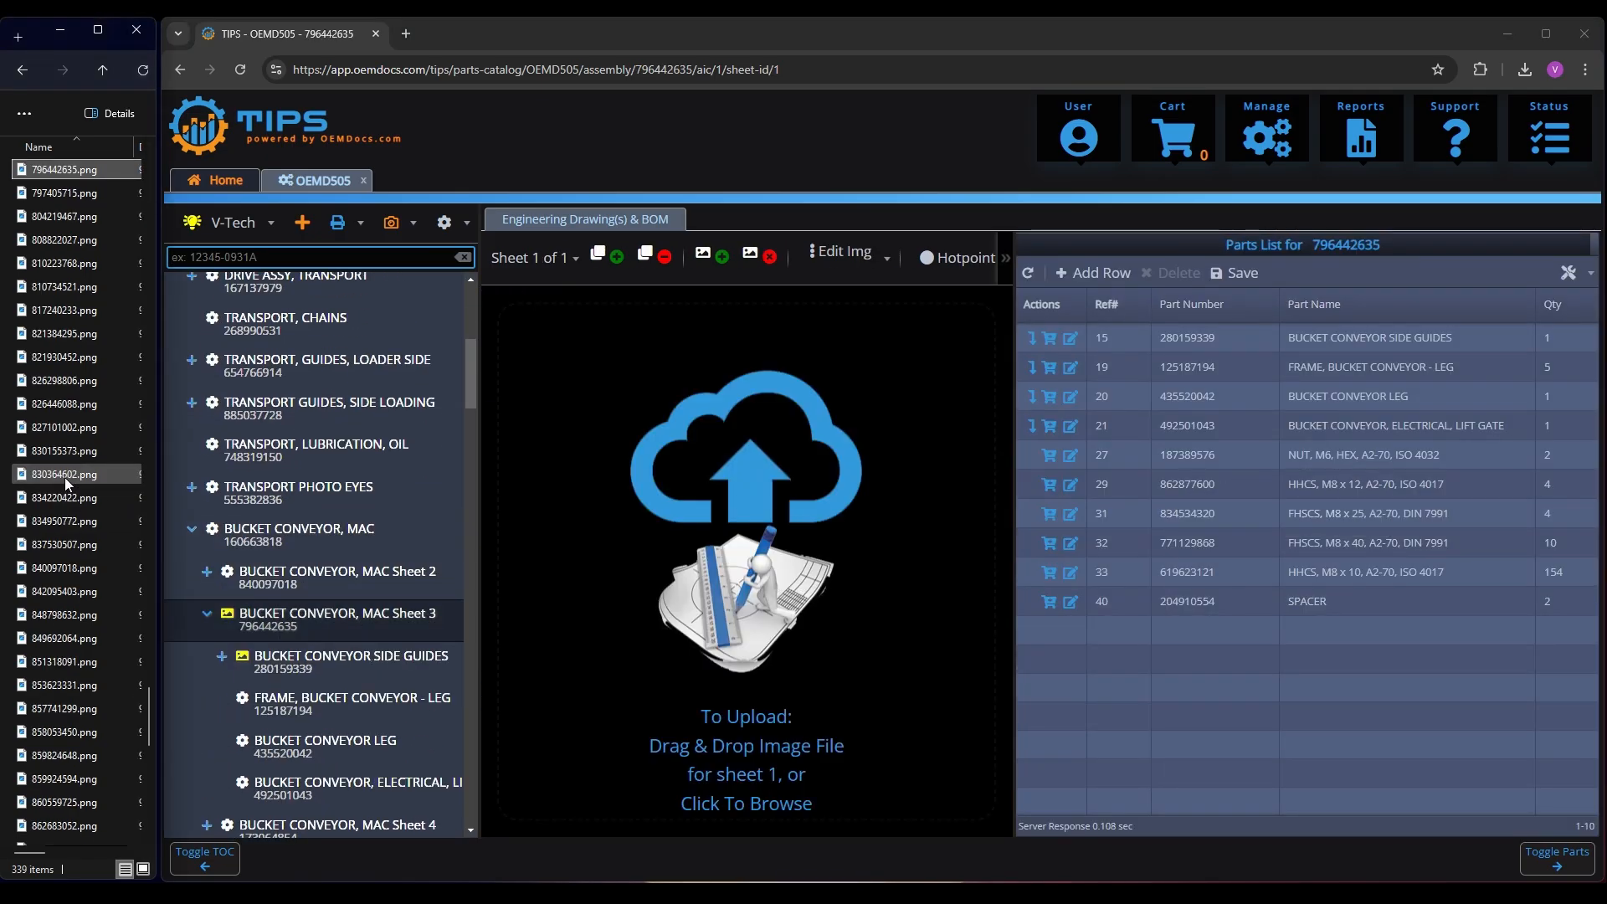
pyautogui.moveTo(57, 168); pyautogui.dragTo(761, 592)
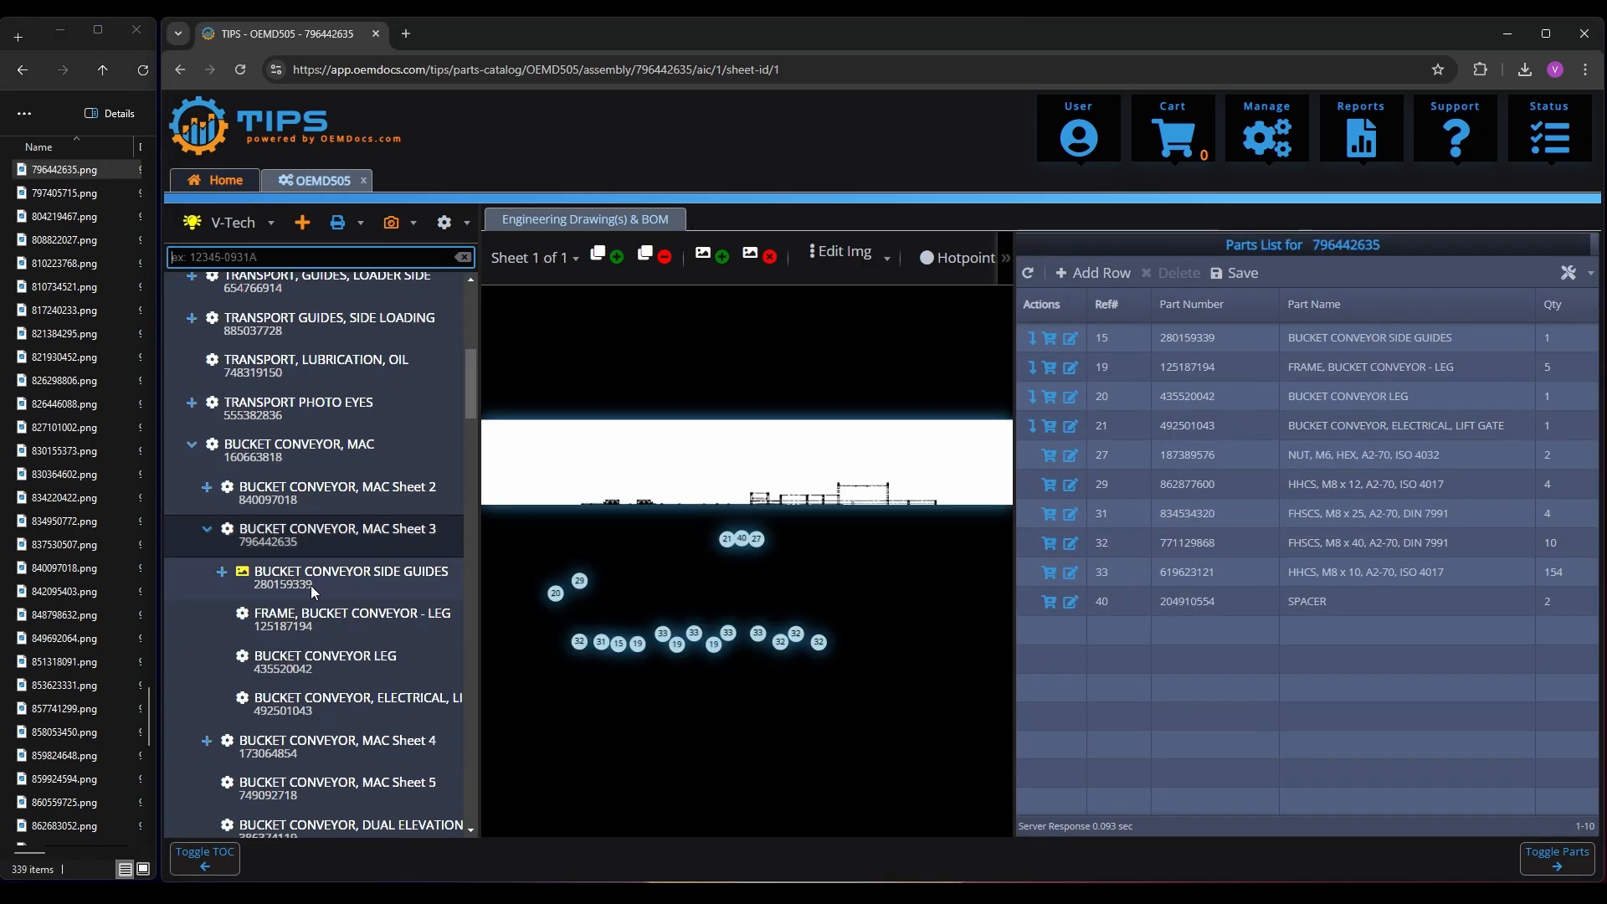
# Upload 280159339.png as the drawing for BUCKET CONVEYOR SIDE GUIDES under BUCKET CONVEYOR, MAC Sheet 3
pyautogui.click(318, 580)
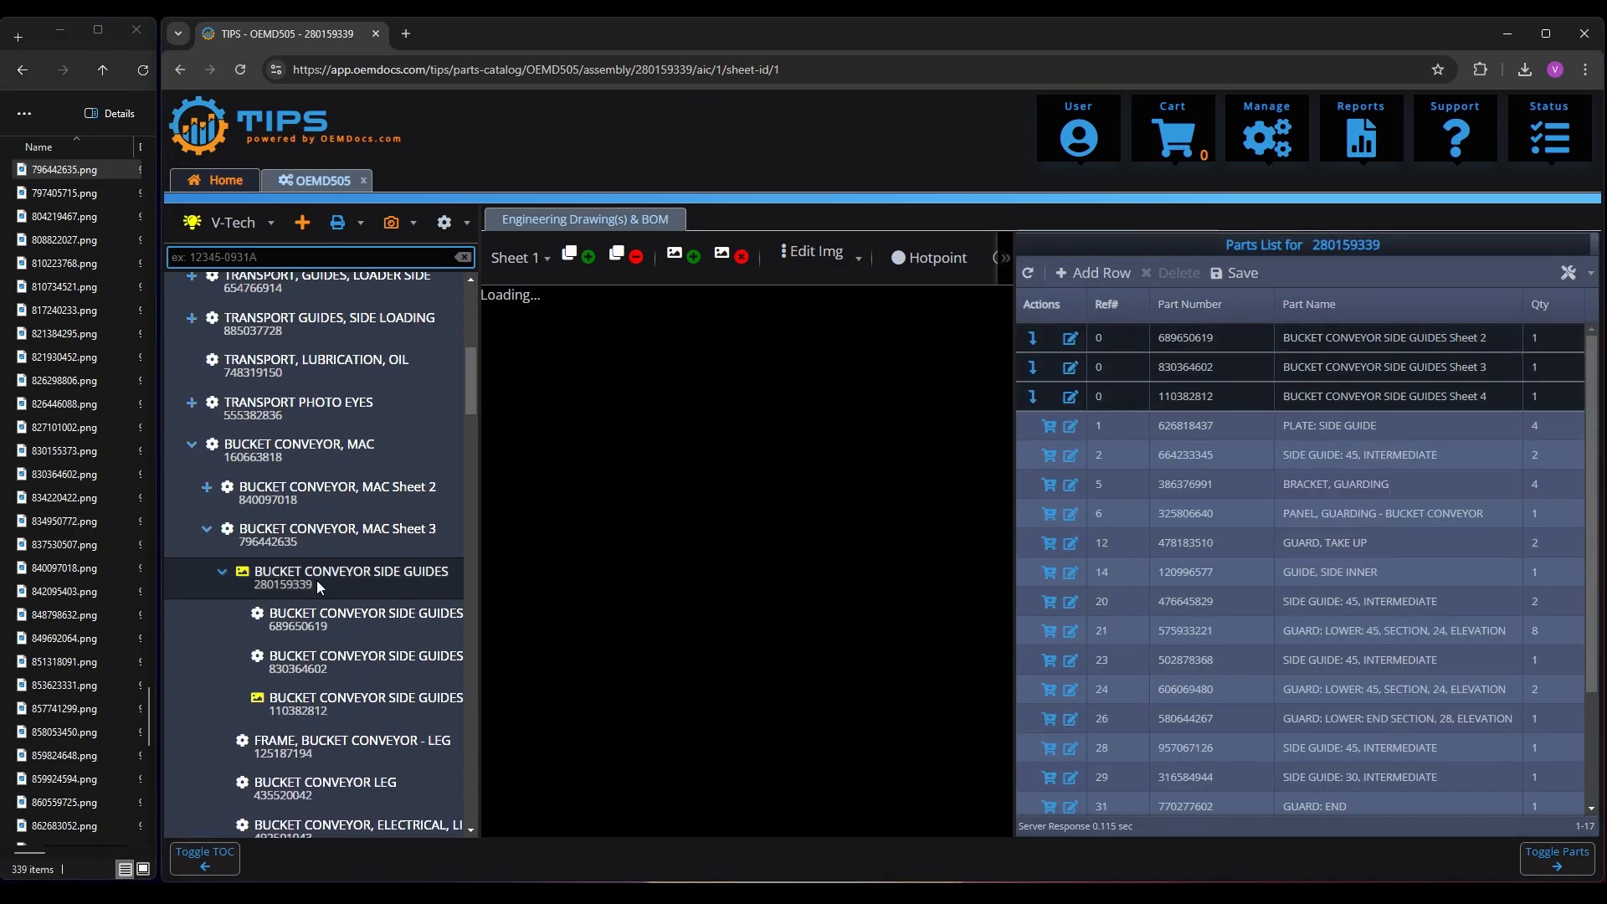
pyautogui.click(63, 402)
pyautogui.write('280159339')
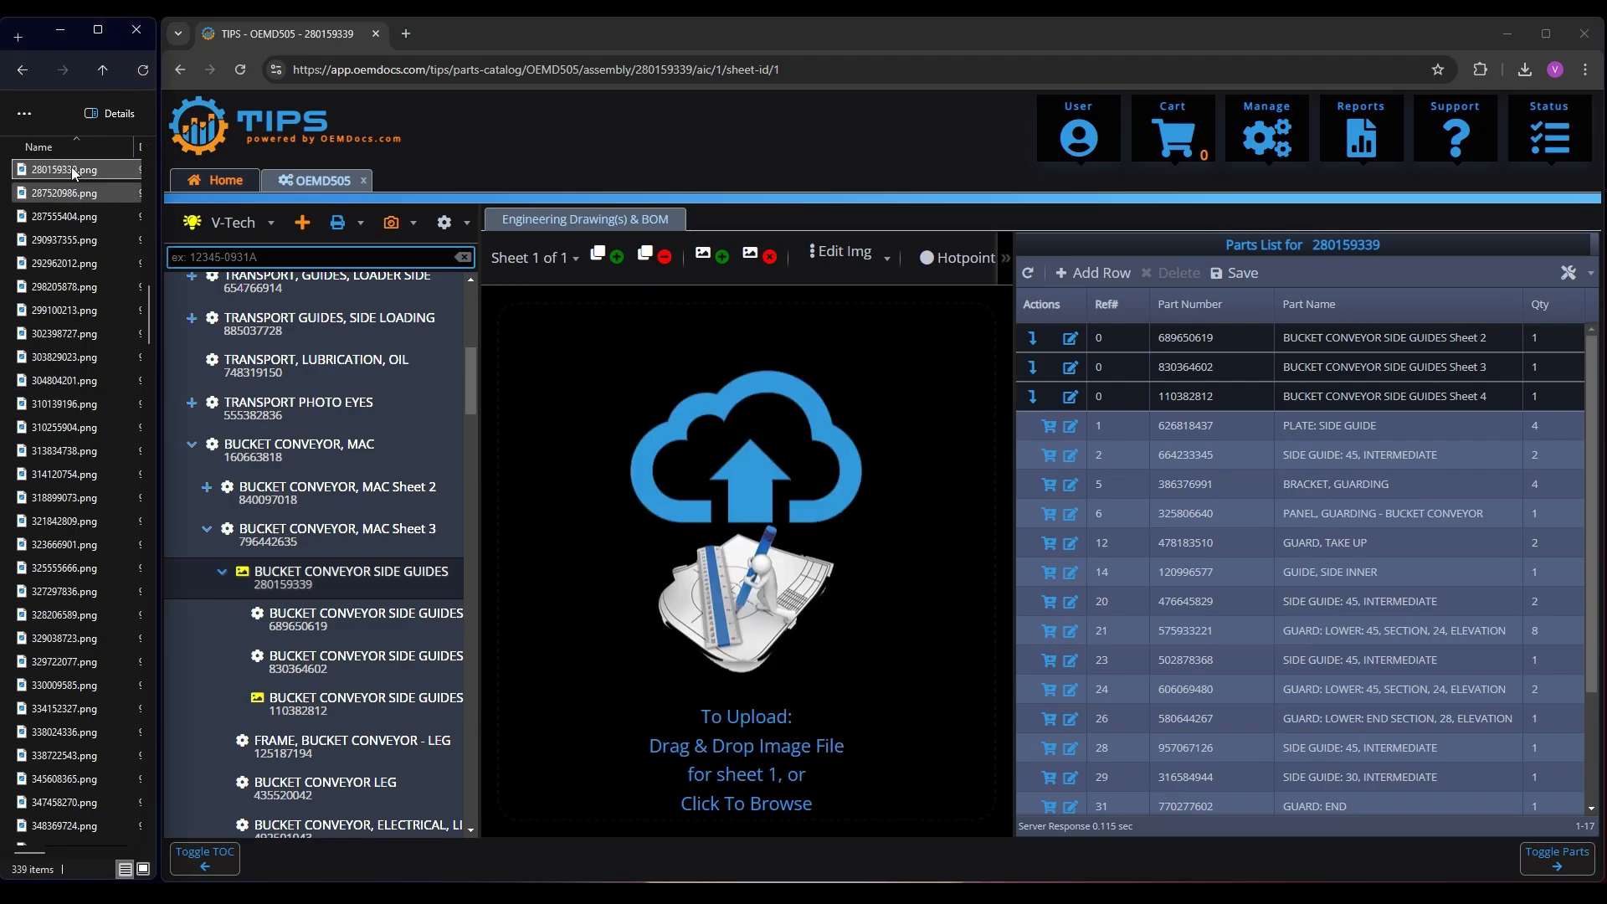
pyautogui.moveTo(69, 167); pyautogui.dragTo(776, 532)
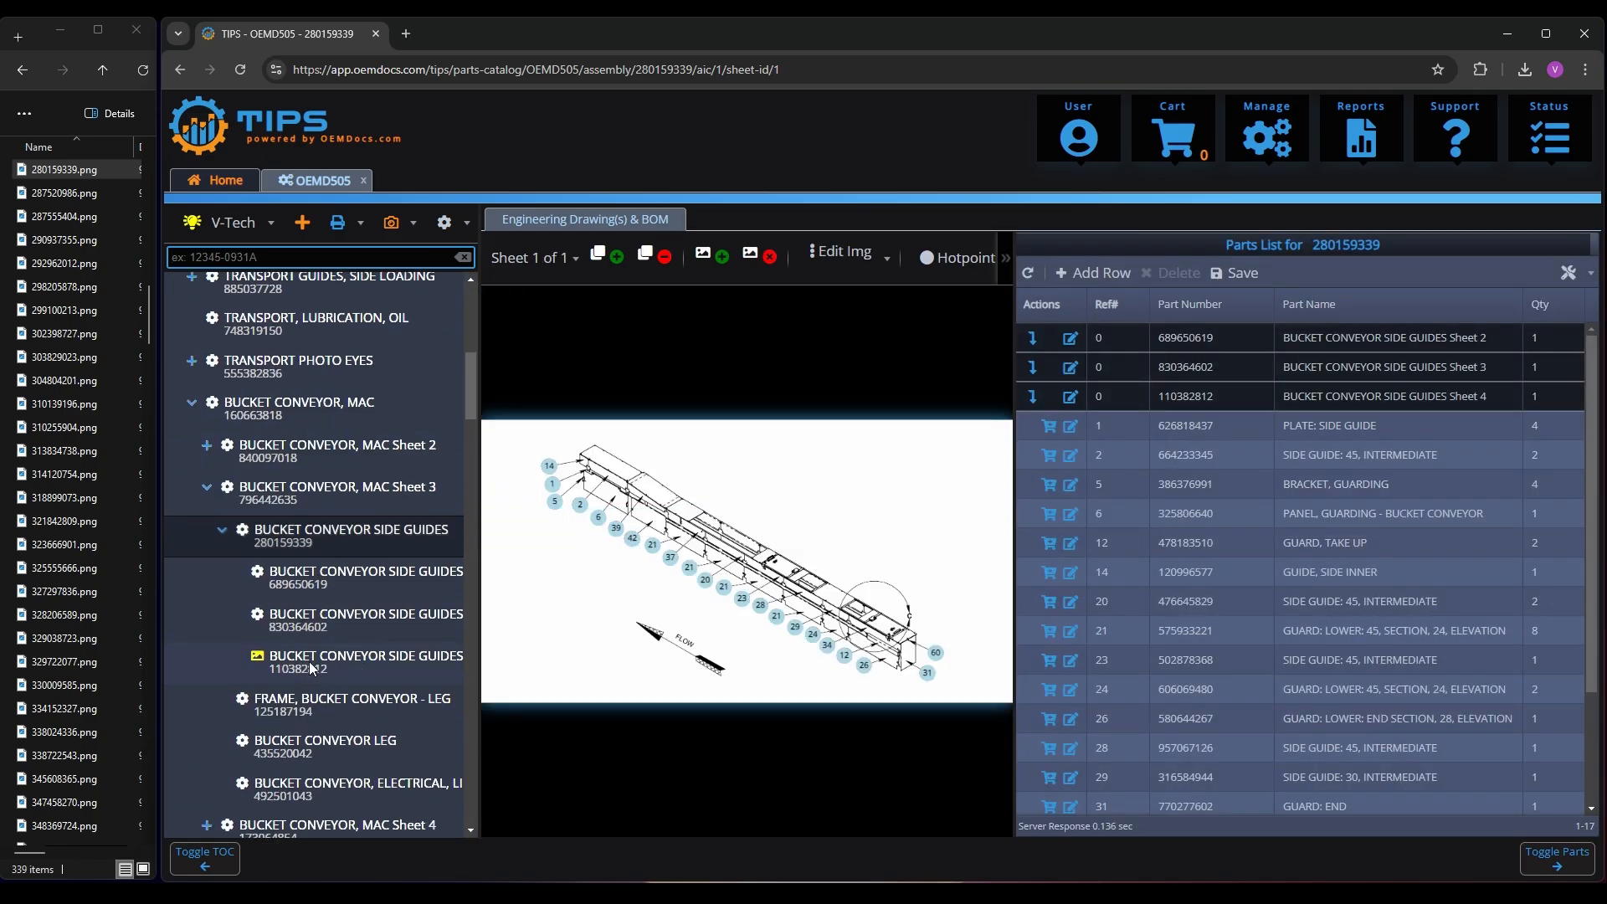
# Upload 110382812.png as the drawing for BUCKET CONVEYOR SIDE GUIDES Sheet 4
pyautogui.click(308, 665)
pyautogui.click(65, 470)
pyautogui.write('110')
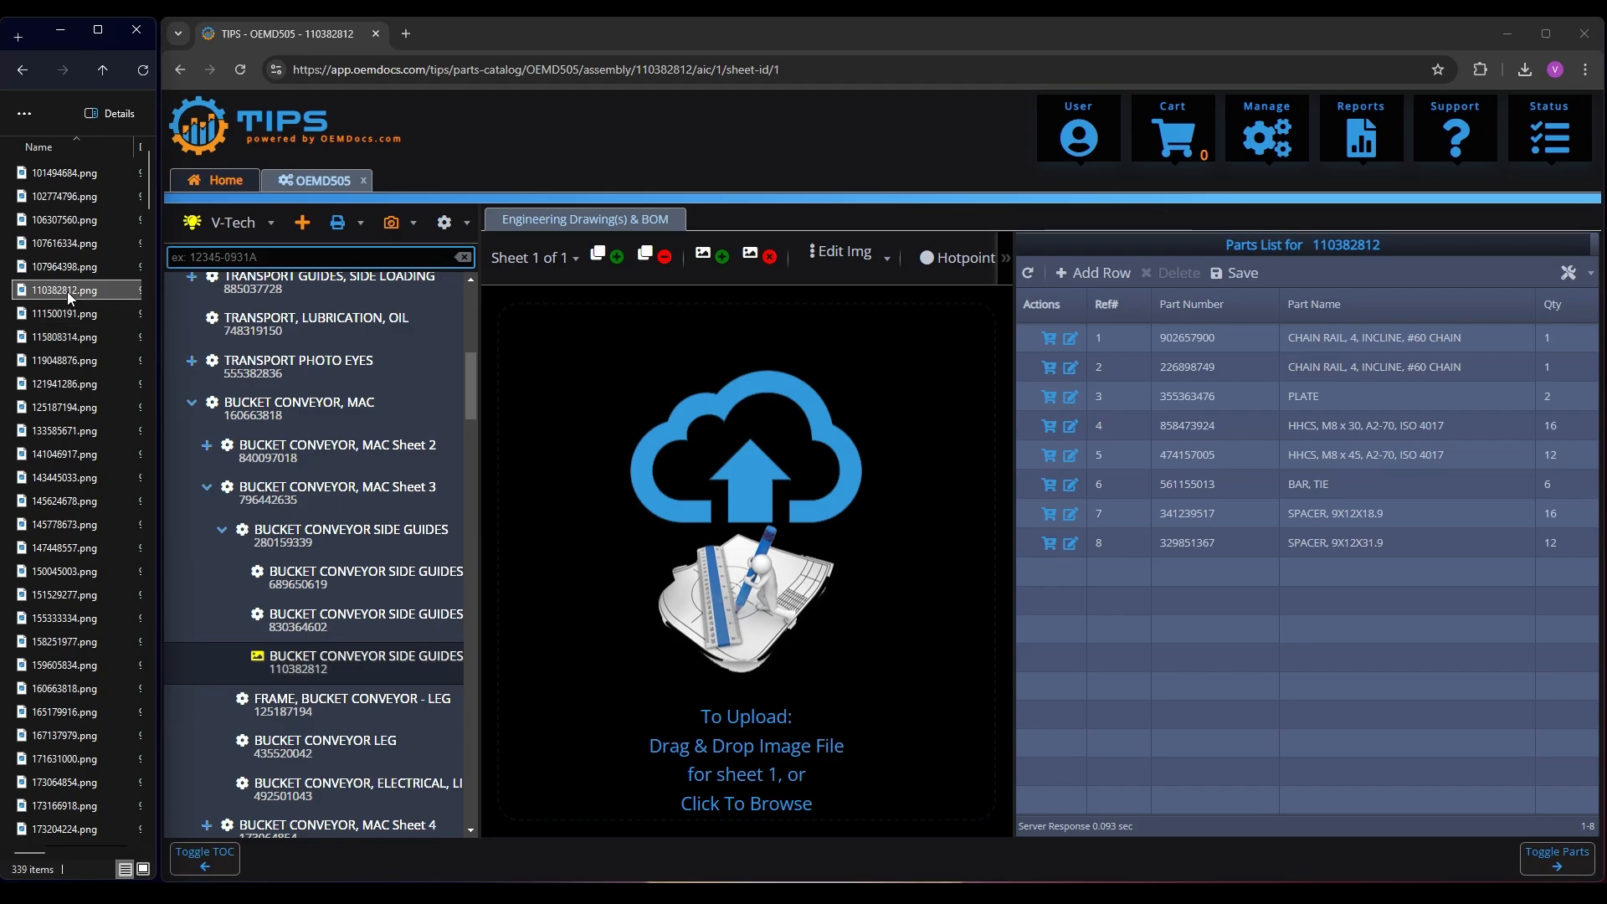
pyautogui.moveTo(67, 292); pyautogui.dragTo(719, 561)
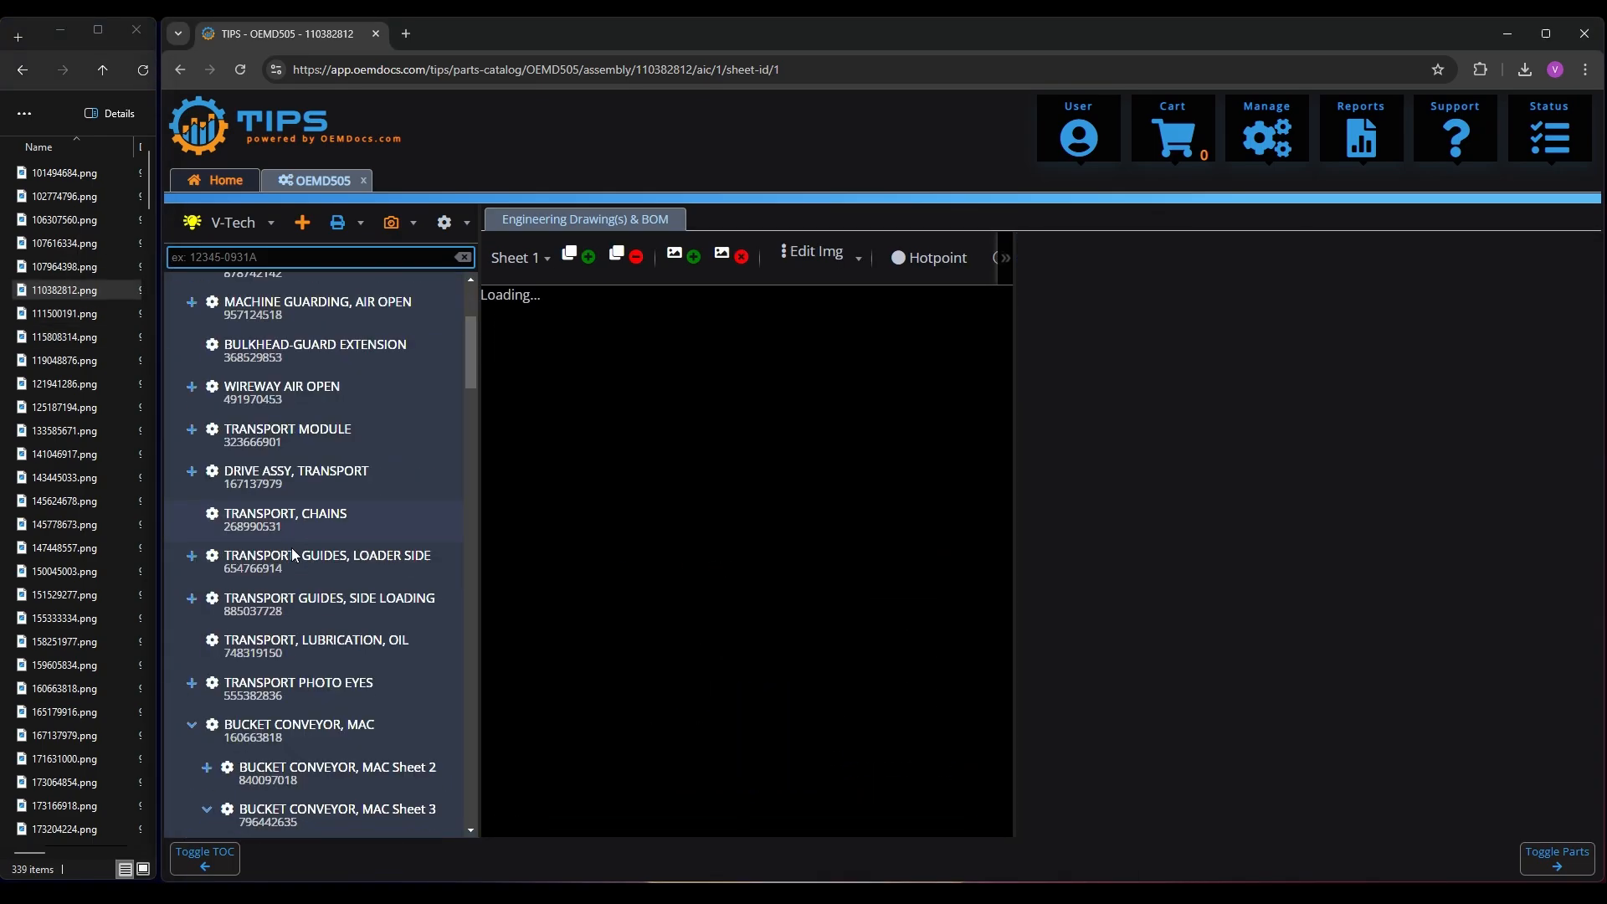
# Find the FLAP SEPARATOR assembly in the contents tree and upload 515066982.png as its drawing
pyautogui.scroll(-8, 315, 550)
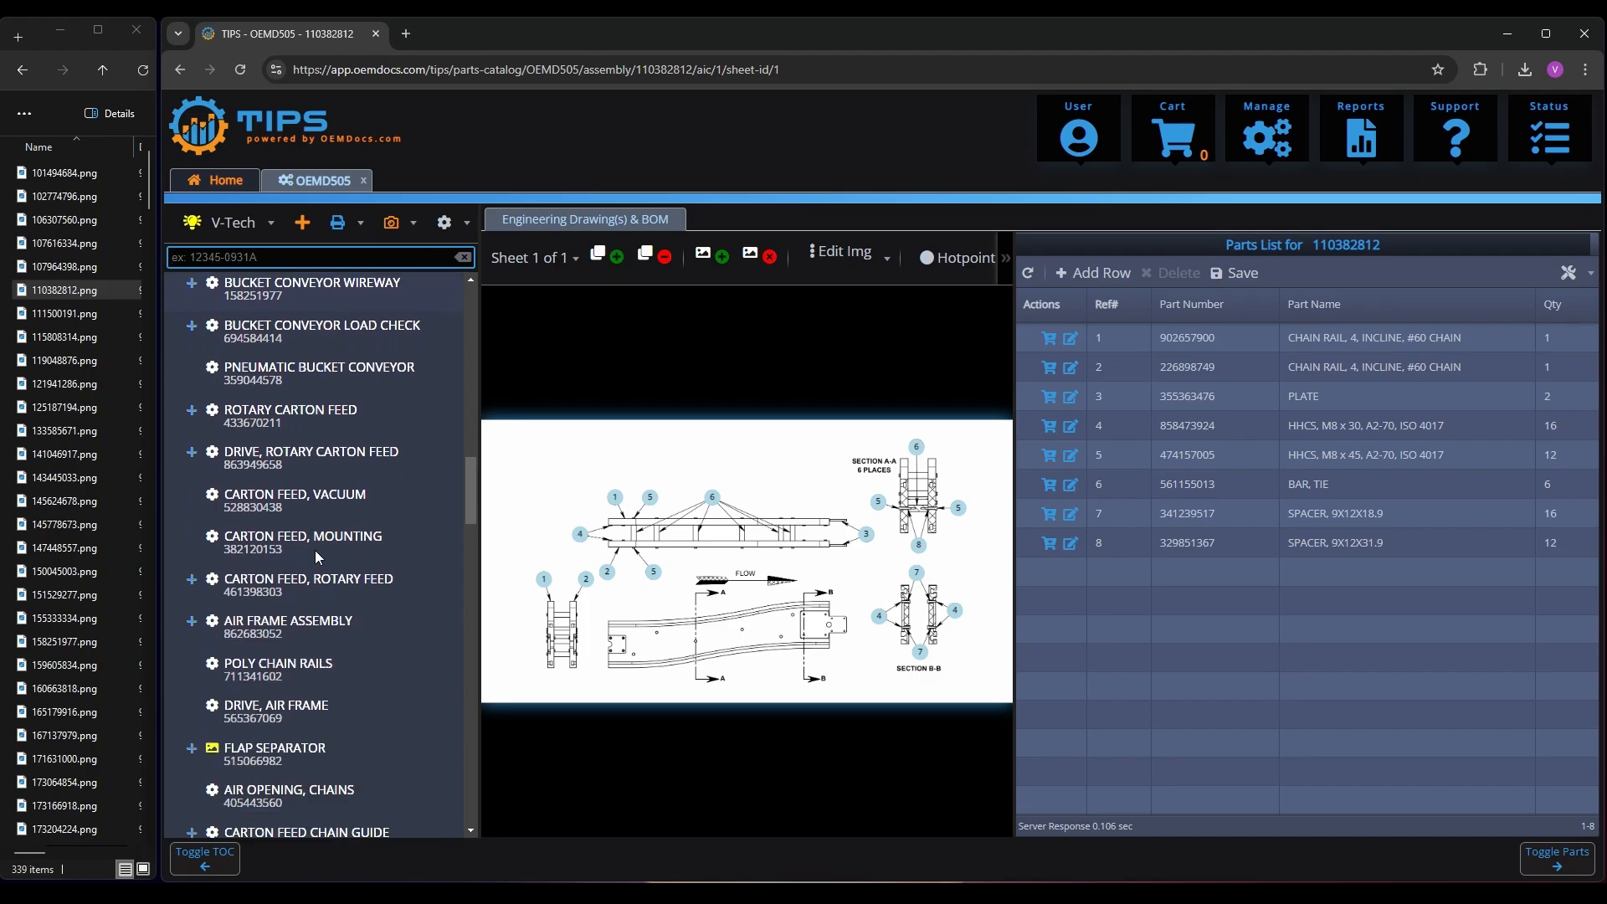
pyautogui.click(267, 591)
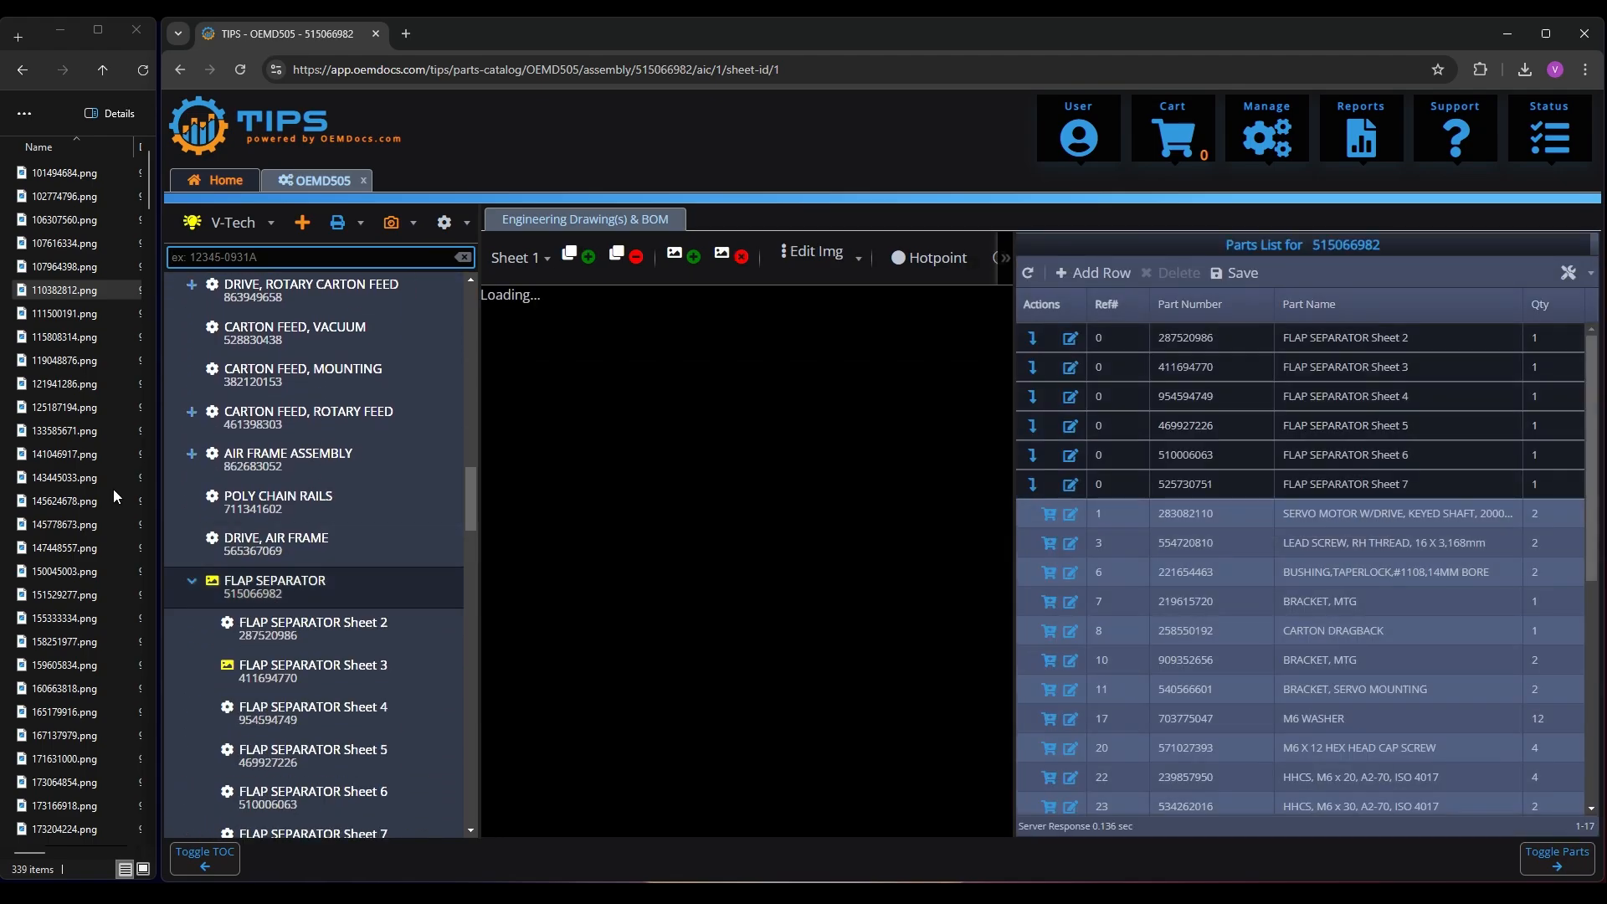
pyautogui.click(61, 402)
pyautogui.write('515')
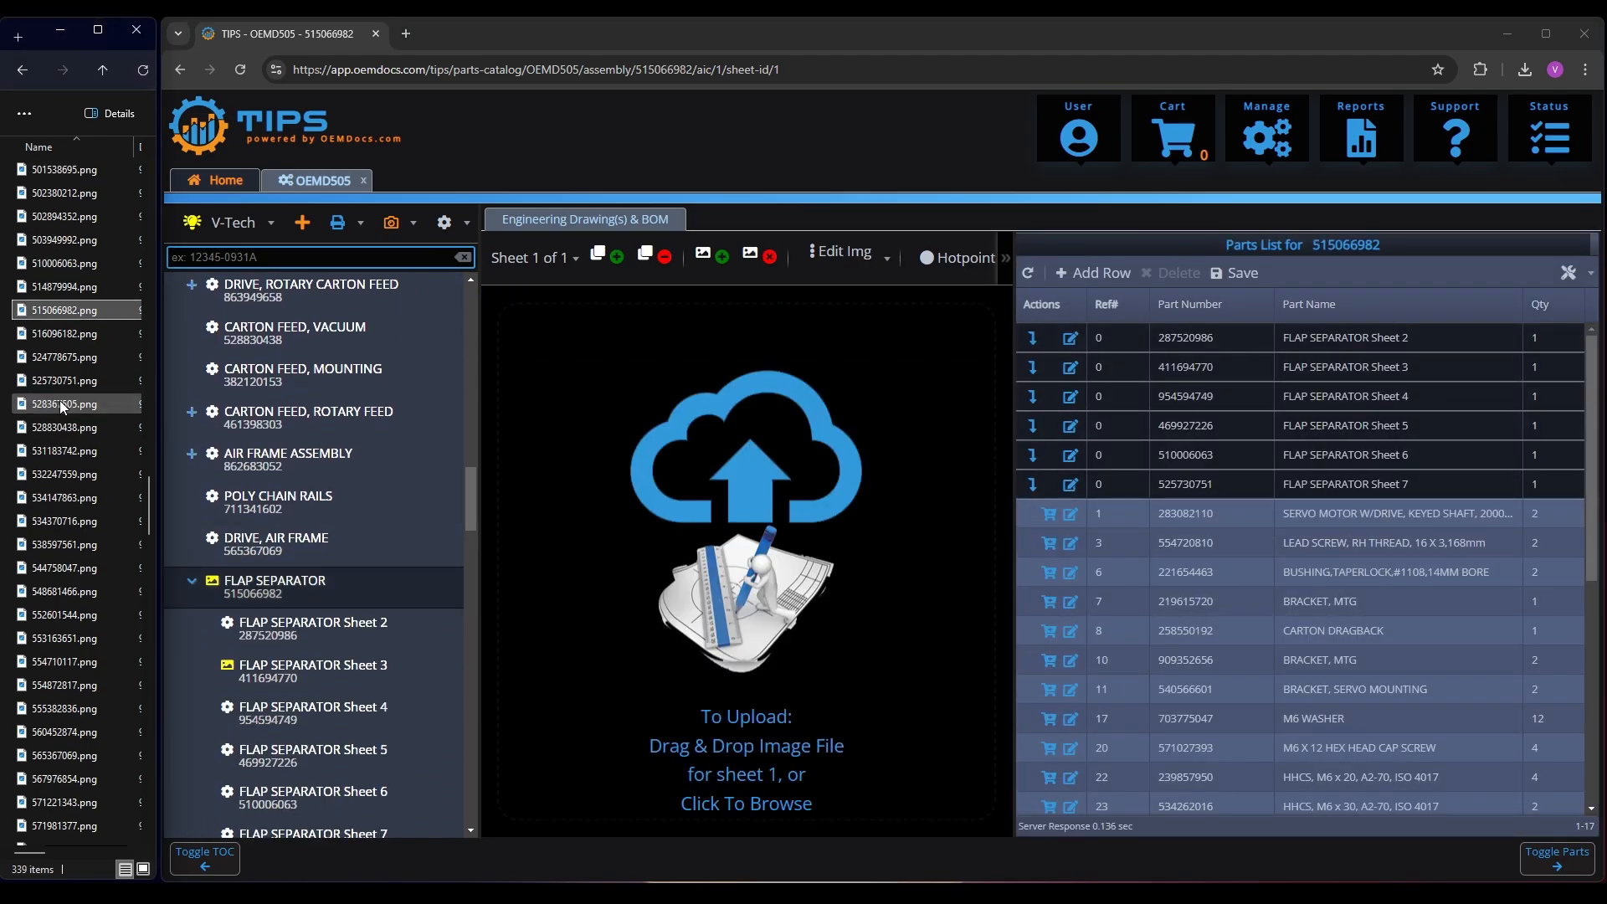
pyautogui.moveTo(63, 308); pyautogui.dragTo(806, 591)
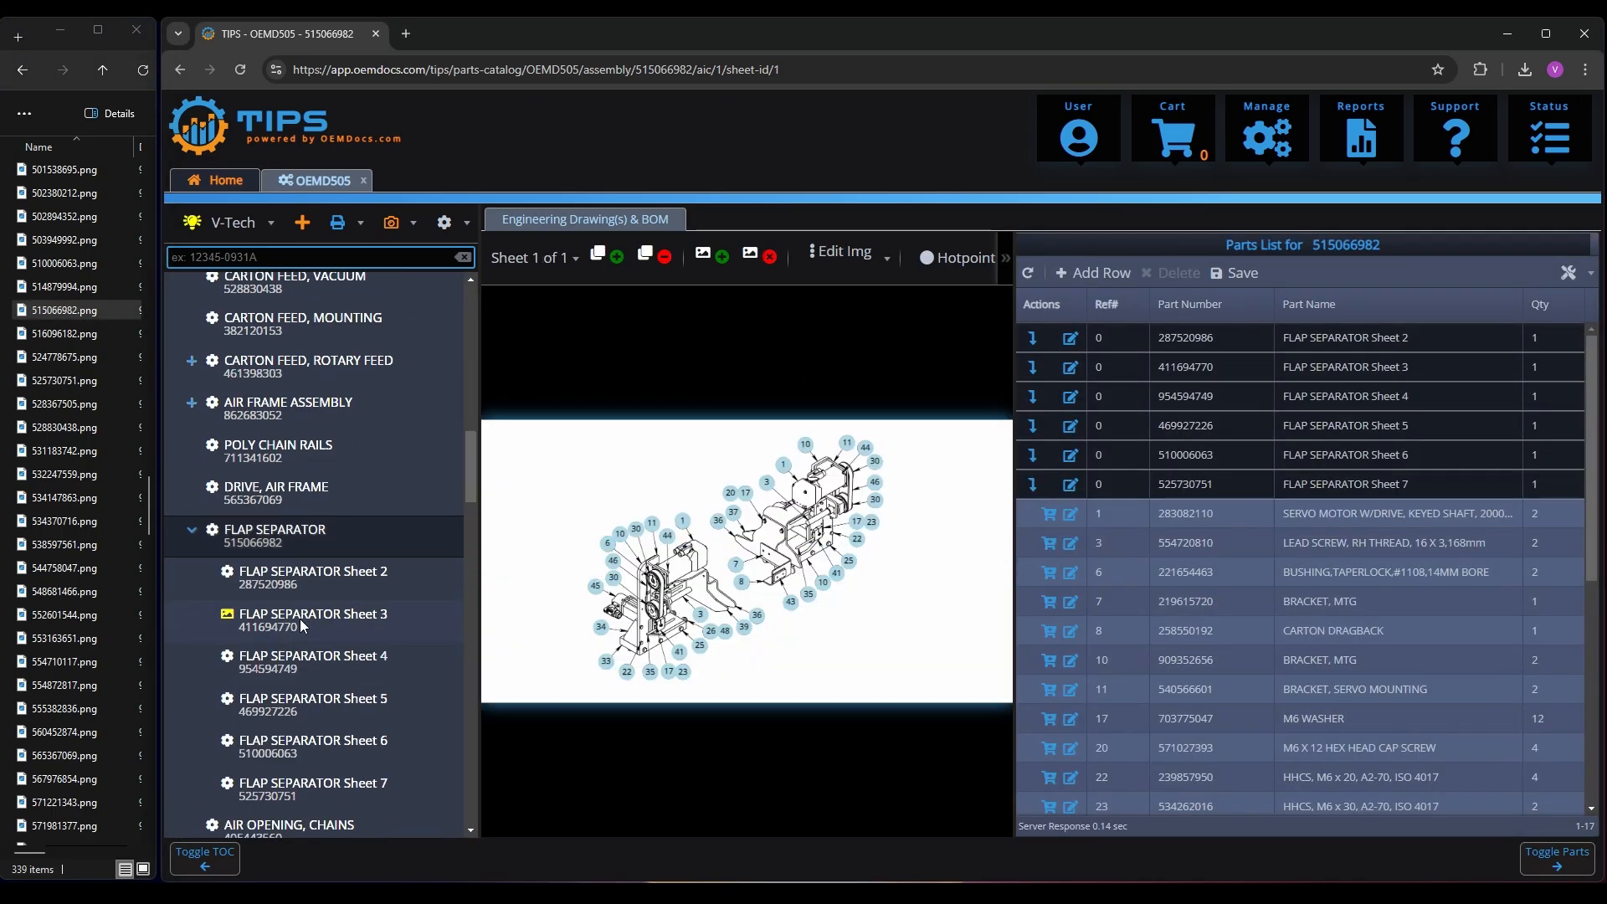
# Upload 411694770.png as the drawing for FLAP SEPARATOR Sheet 3
pyautogui.click(300, 619)
pyautogui.click(83, 403)
pyautogui.write('411')
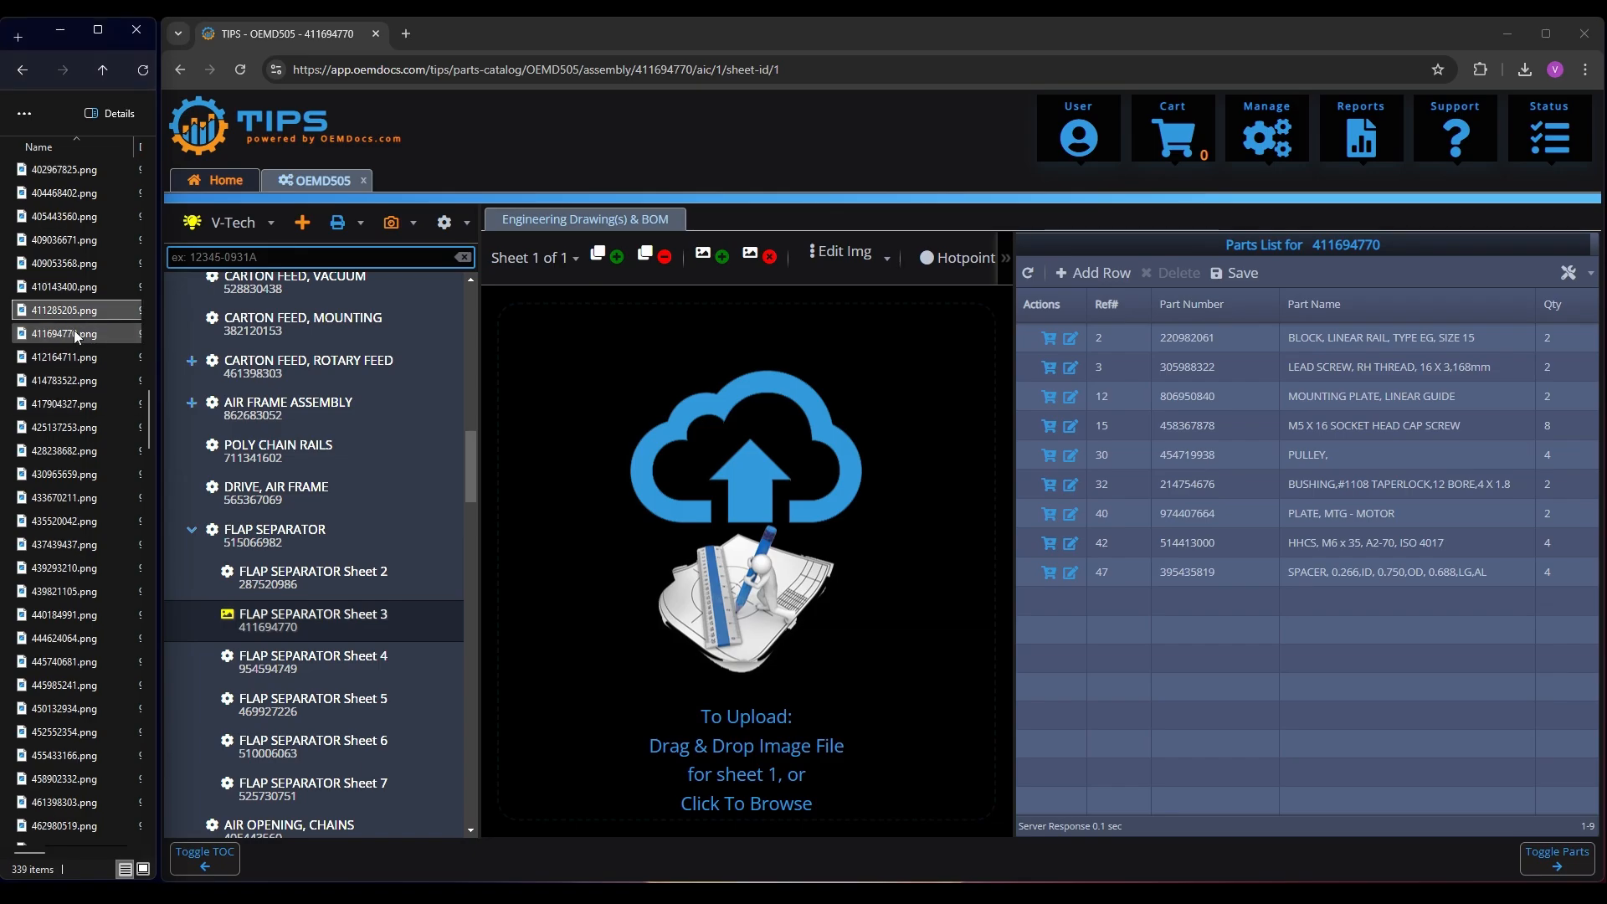
pyautogui.moveTo(74, 332); pyautogui.dragTo(711, 524)
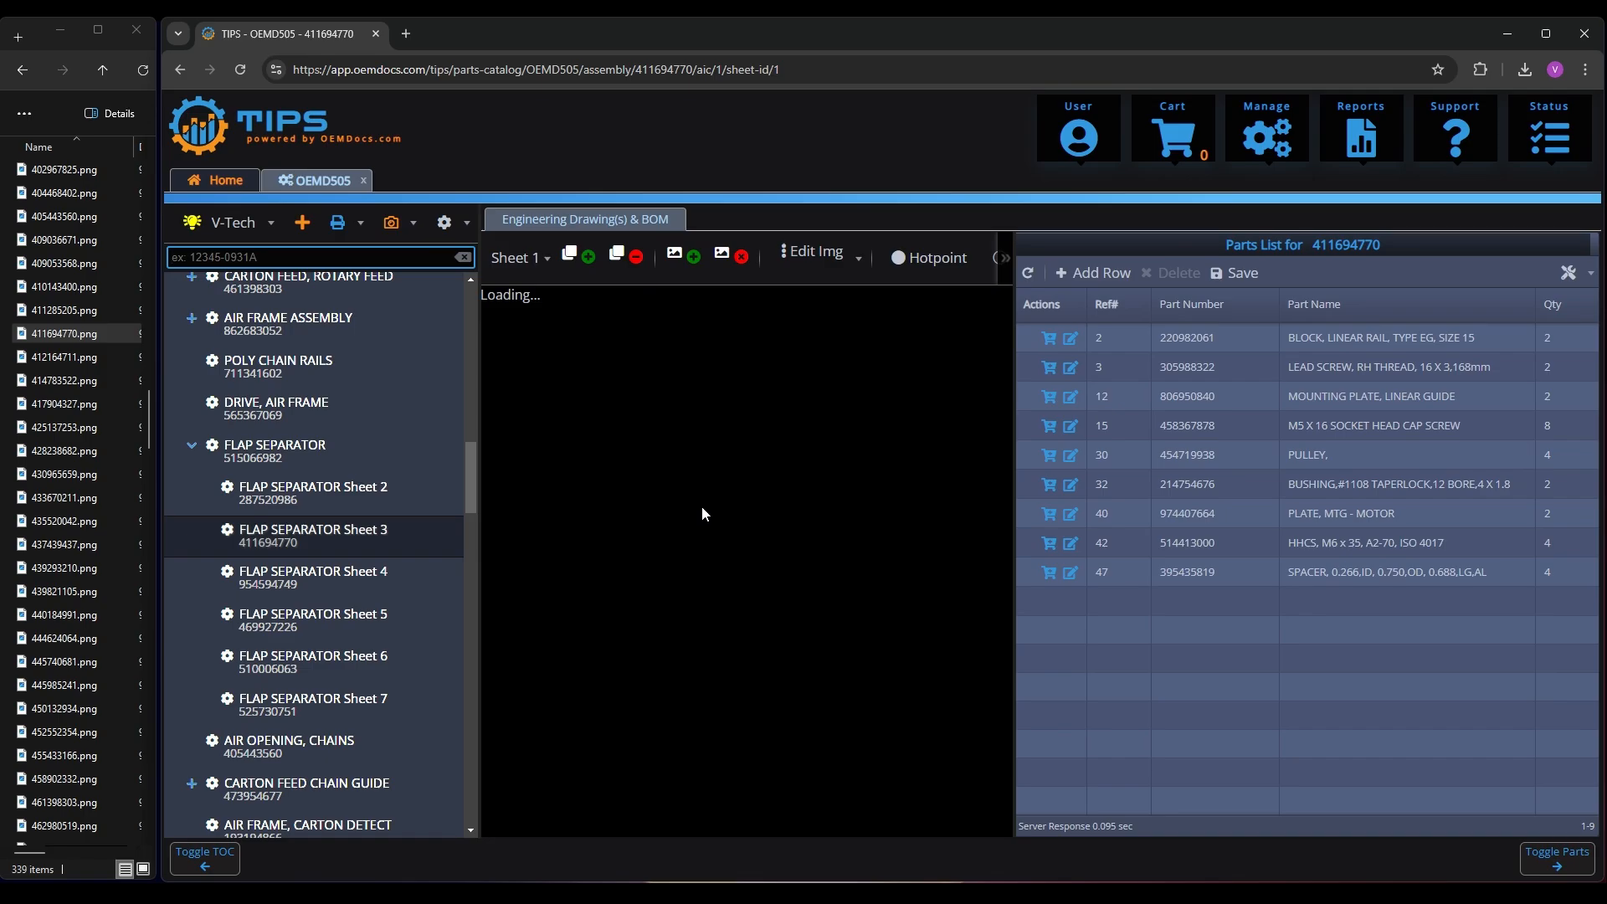
# Find the MAGAZINE, LOW LEVEL assembly in the contents tree and upload 579259250.png as its drawing
pyautogui.scroll(-6, 55, 425)
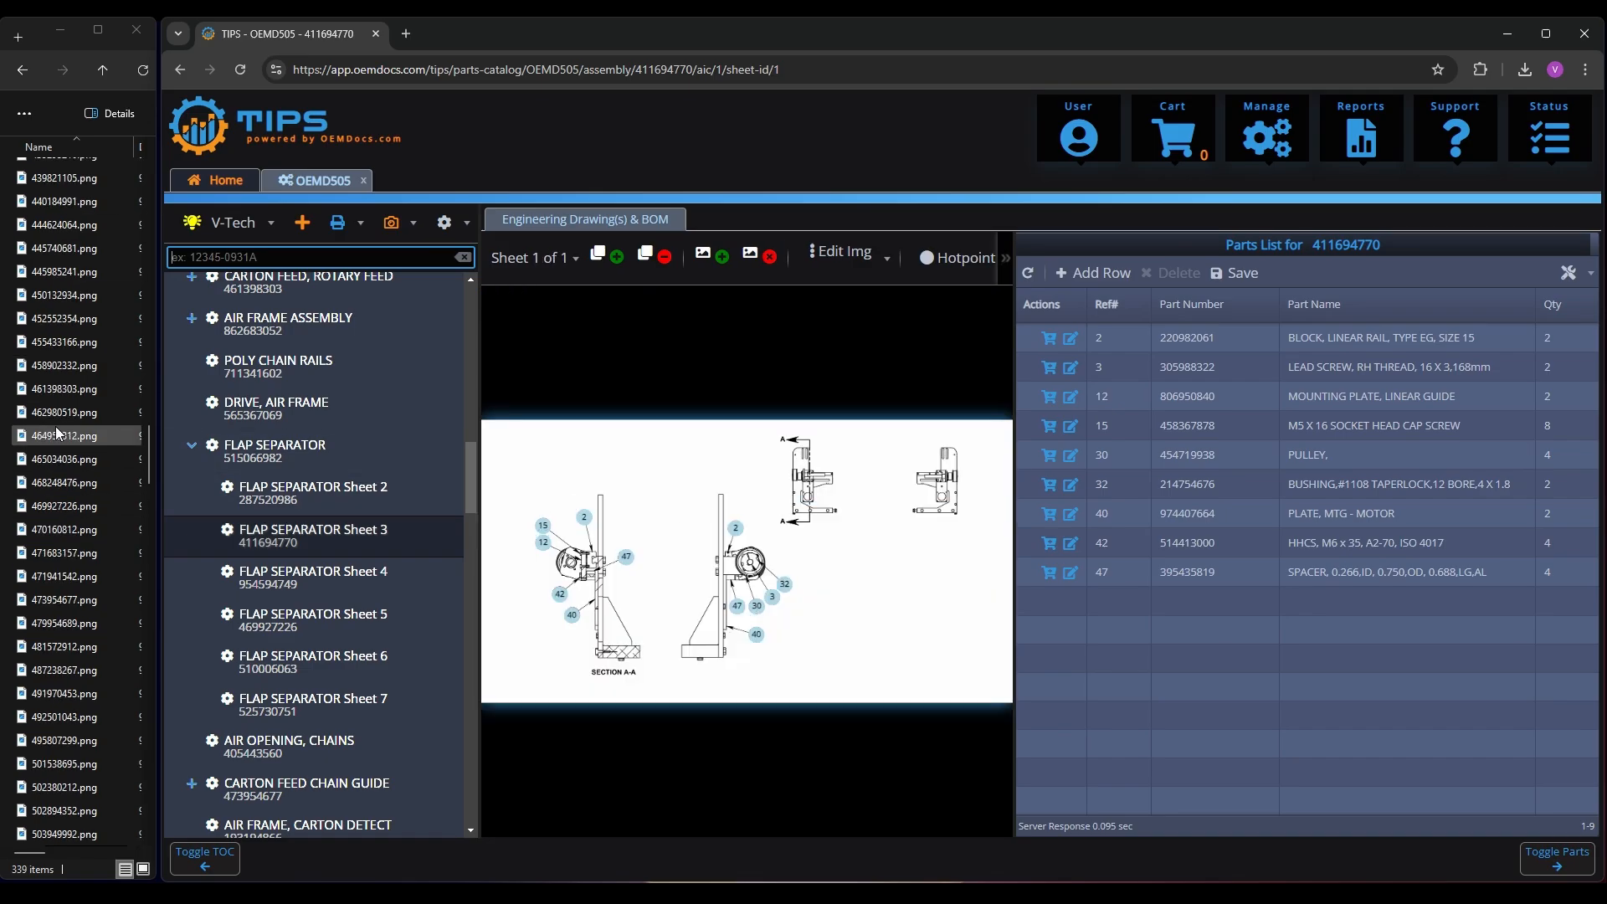
pyautogui.scroll(-5, 347, 566)
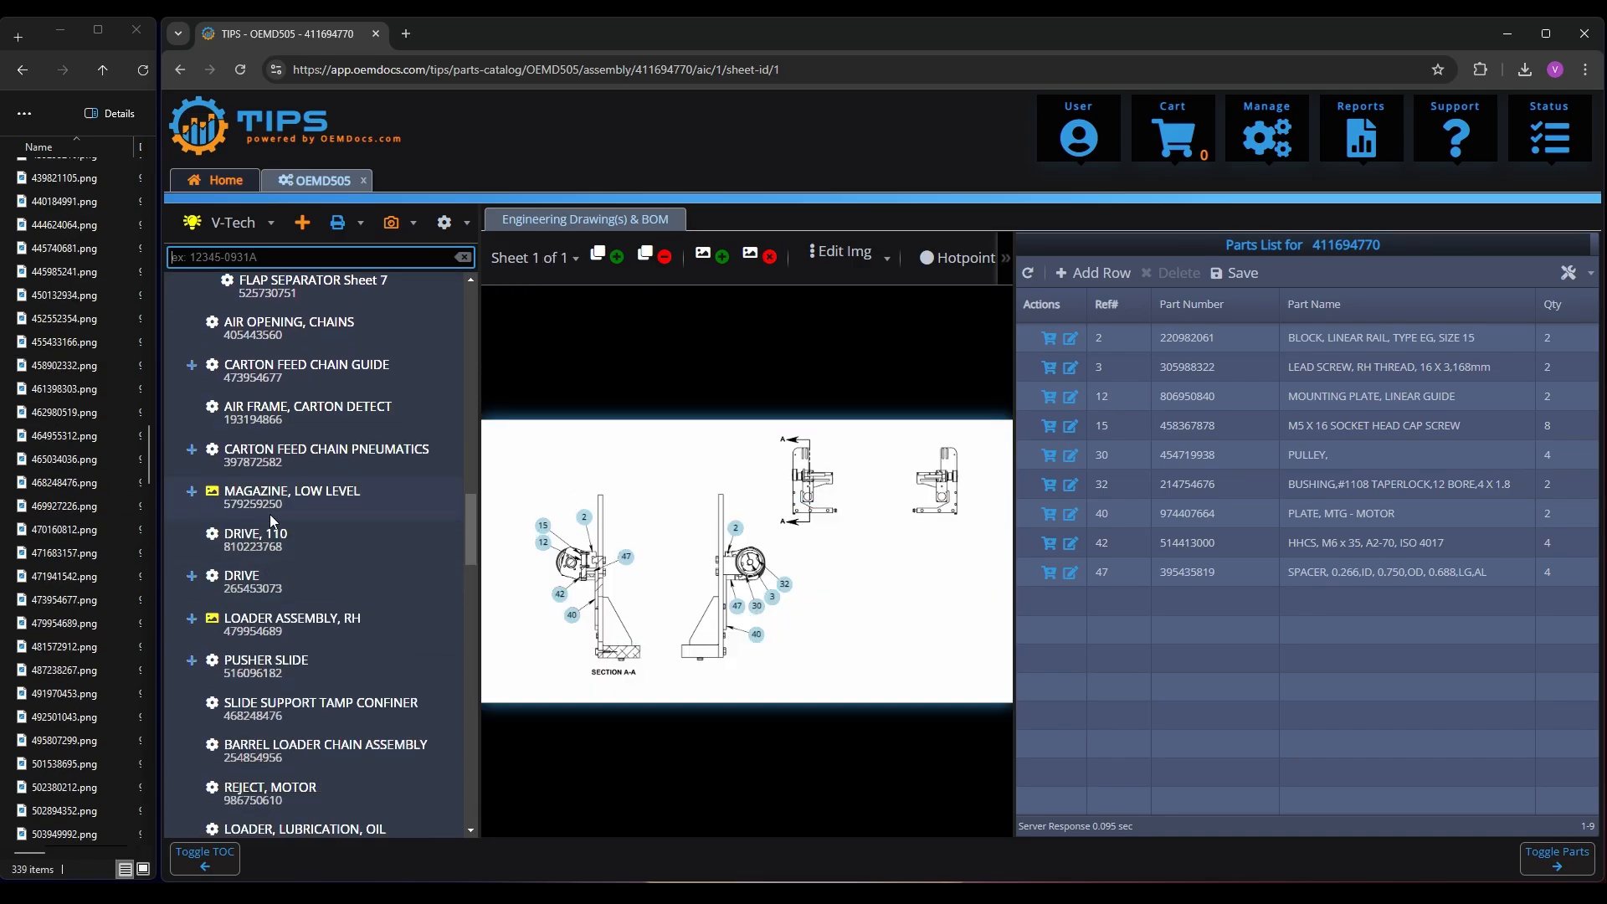
pyautogui.click(268, 502)
pyautogui.click(74, 440)
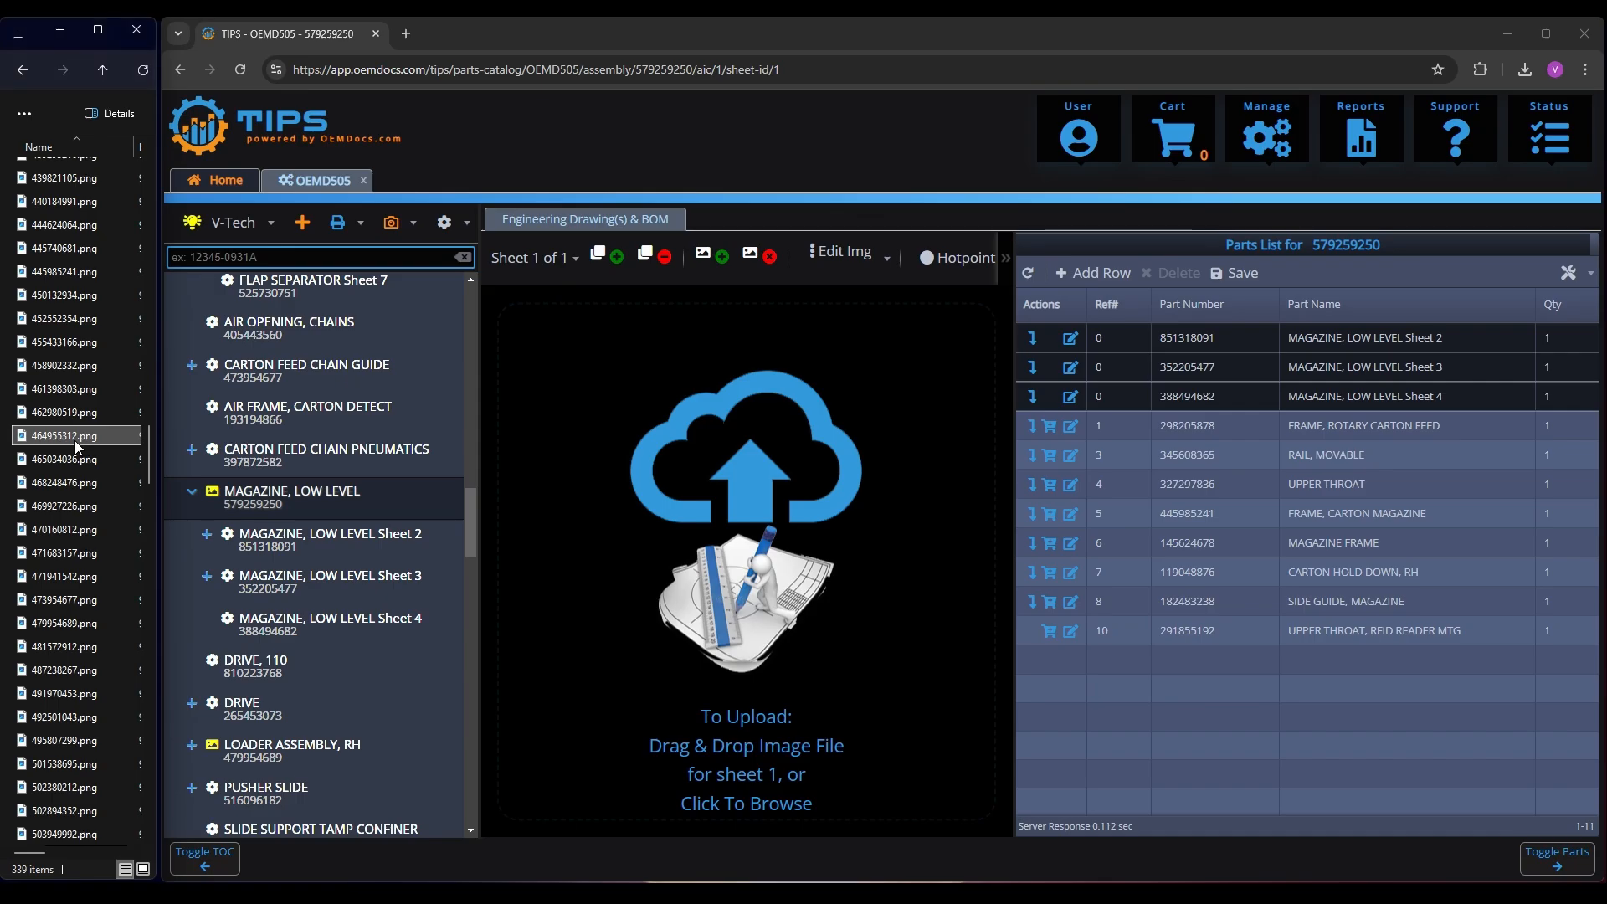
pyautogui.write('579259250')
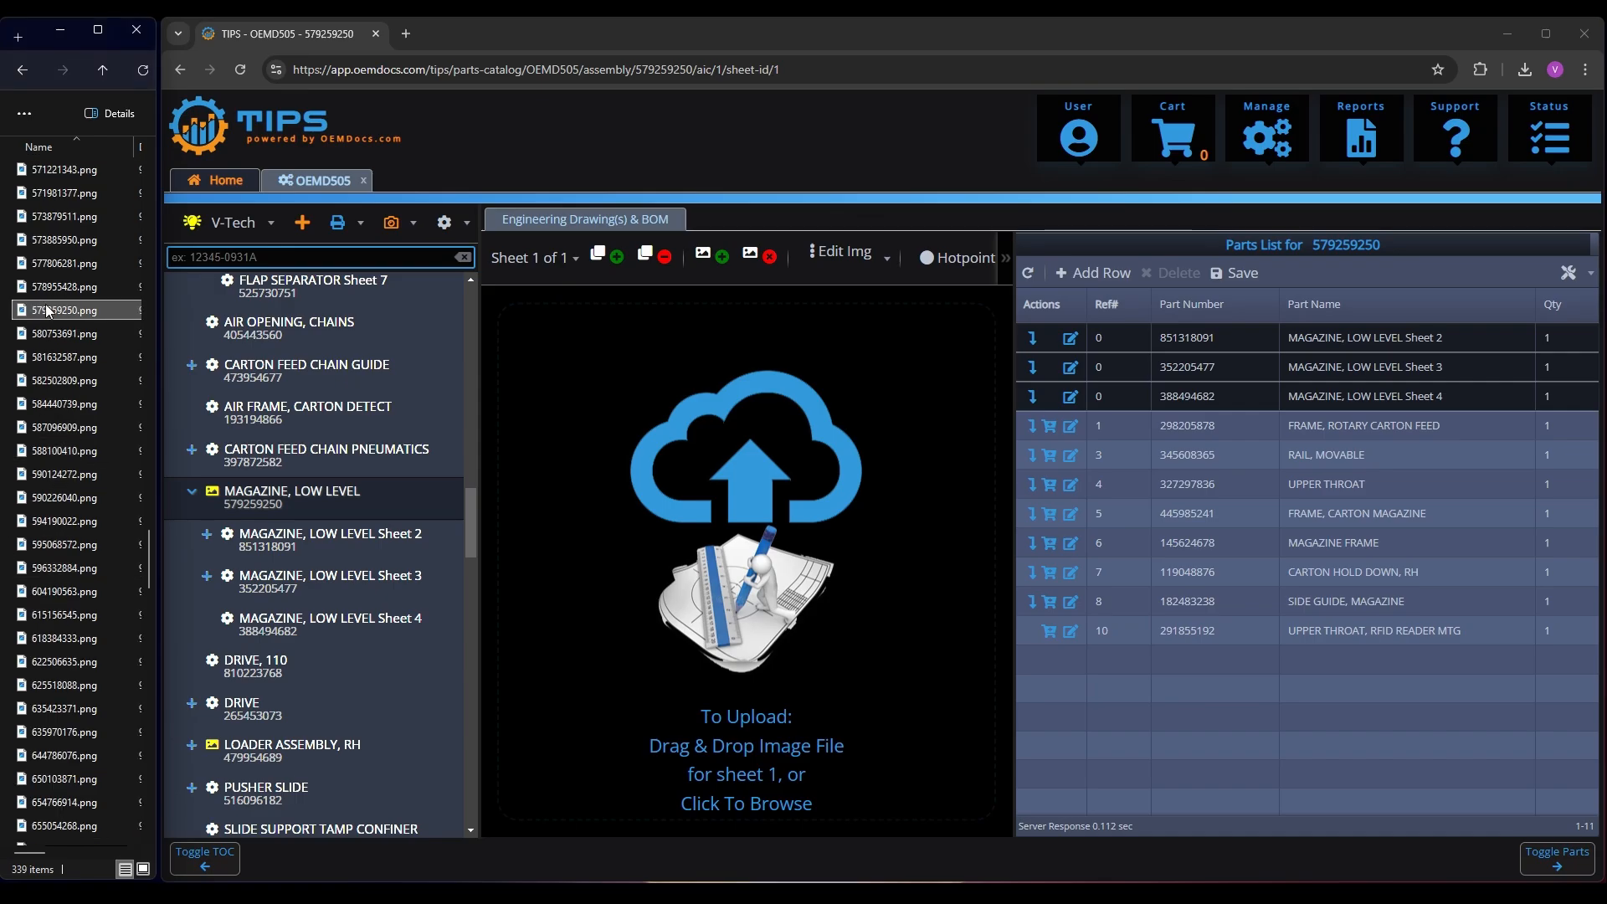
pyautogui.moveTo(46, 311); pyautogui.dragTo(646, 525)
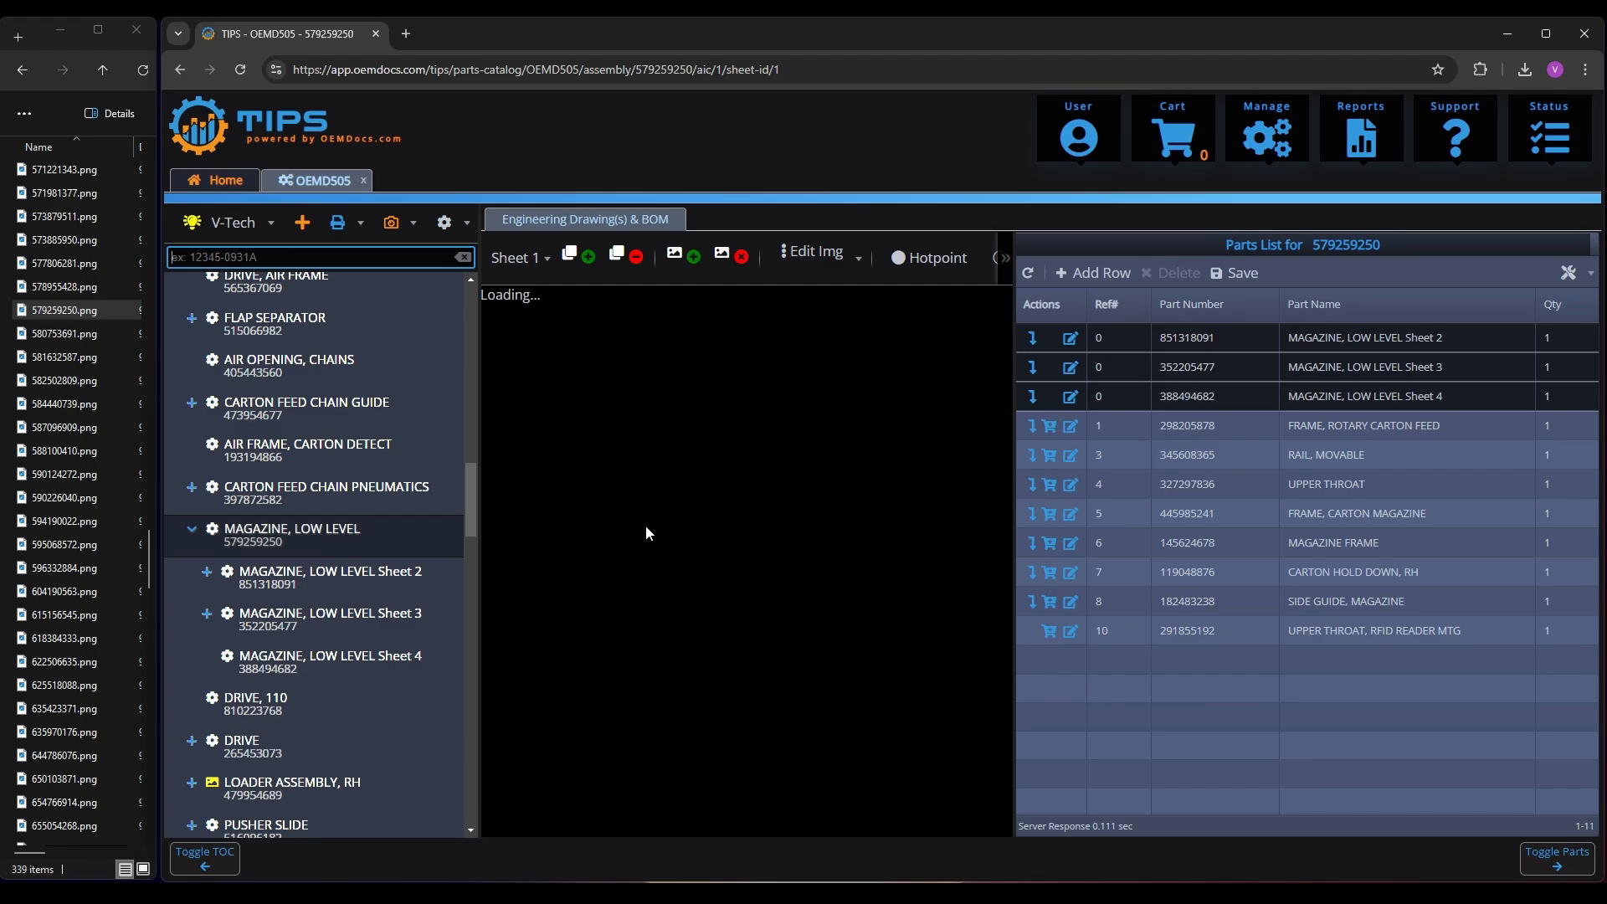
# Upload 479954689.png as the drawing for the LOADER ASSEMBLY, RH assembly
pyautogui.scroll(-2, 310, 546)
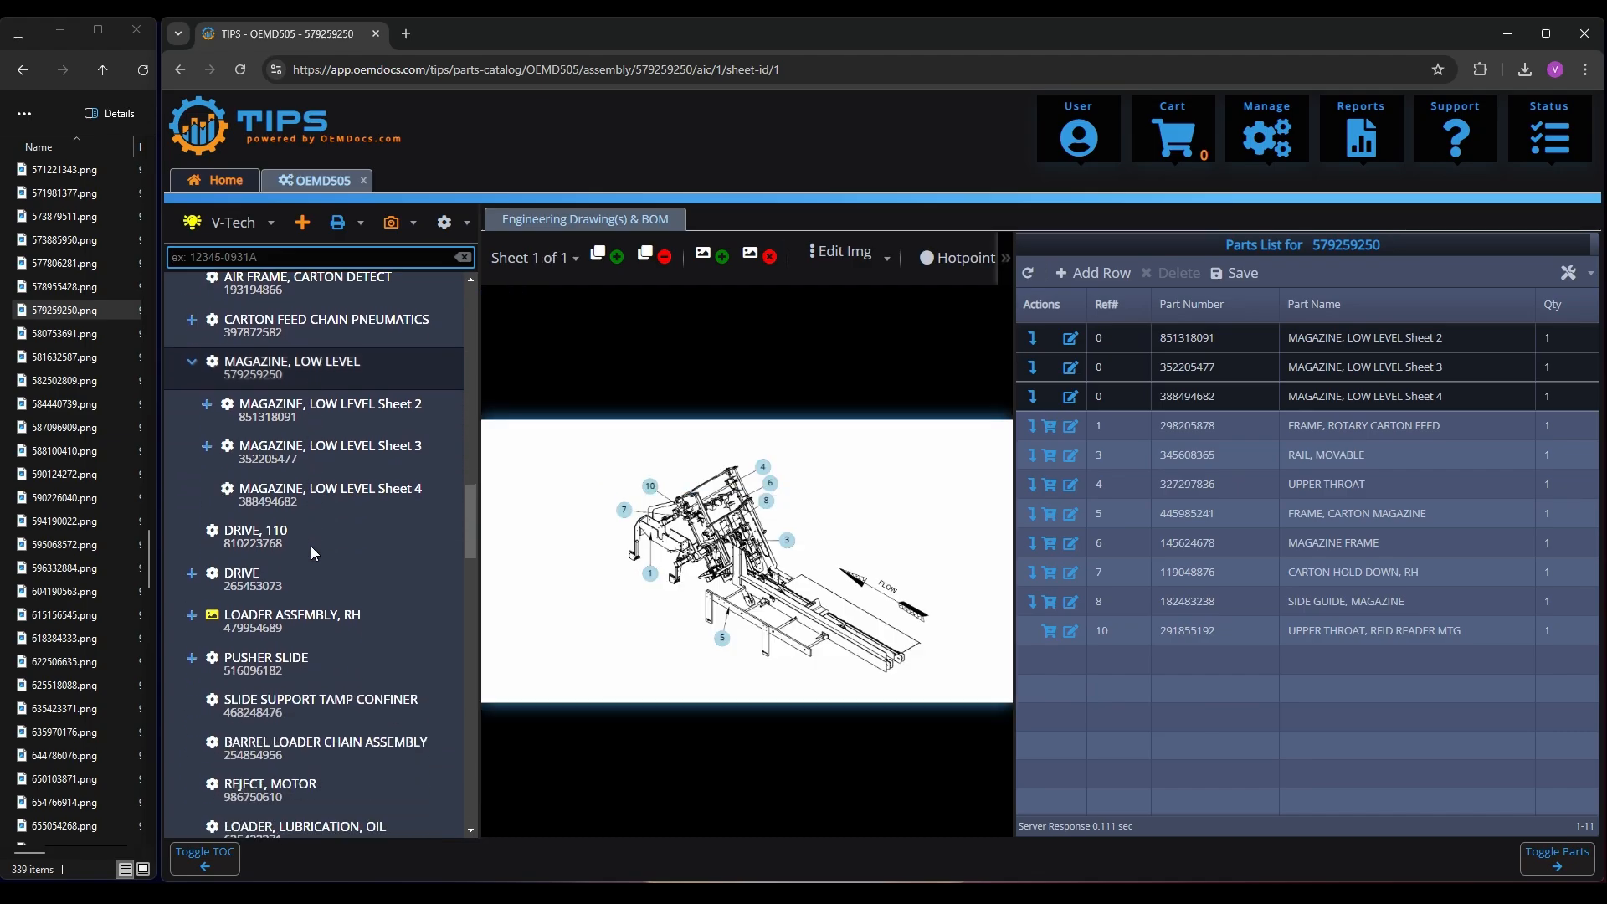
pyautogui.click(252, 620)
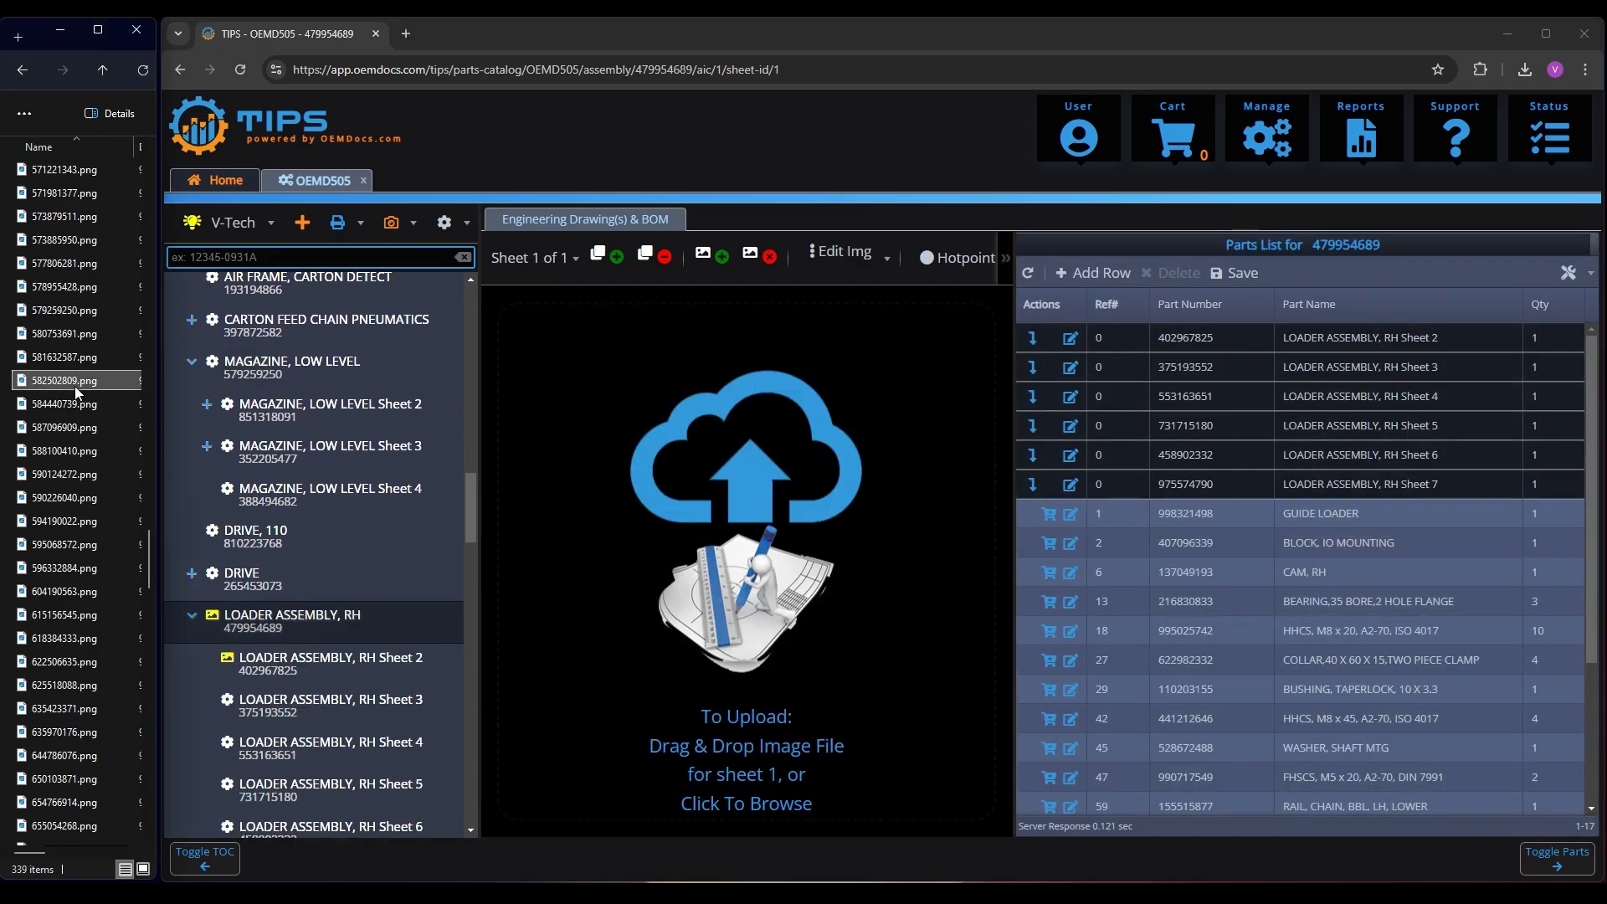
pyautogui.scroll(10, 77, 390)
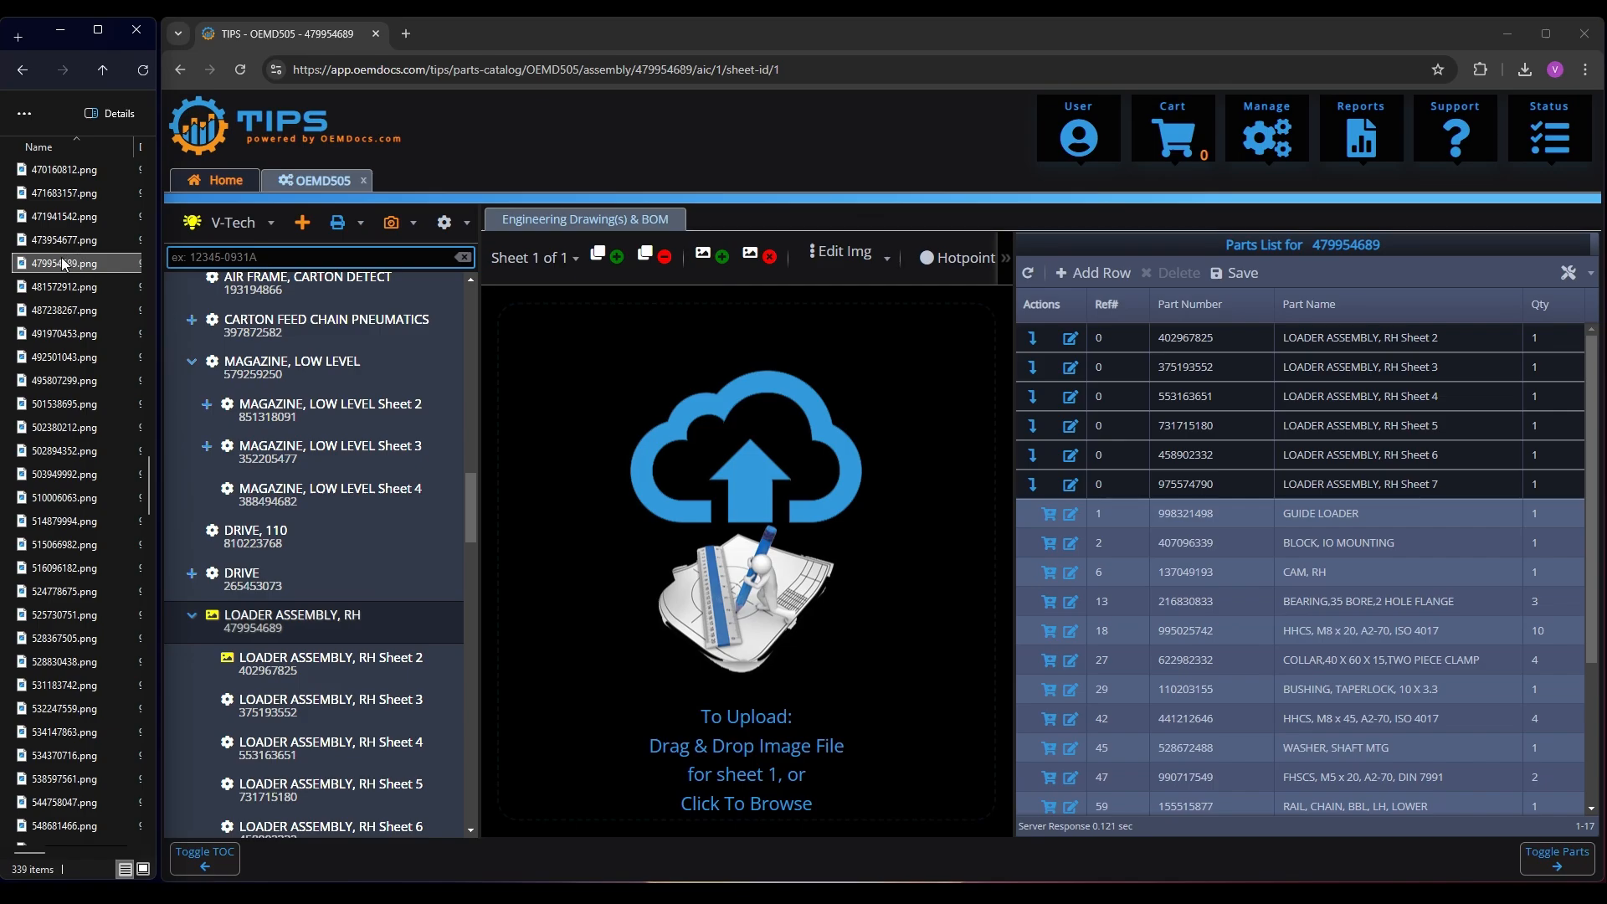
pyautogui.moveTo(61, 258); pyautogui.dragTo(810, 544)
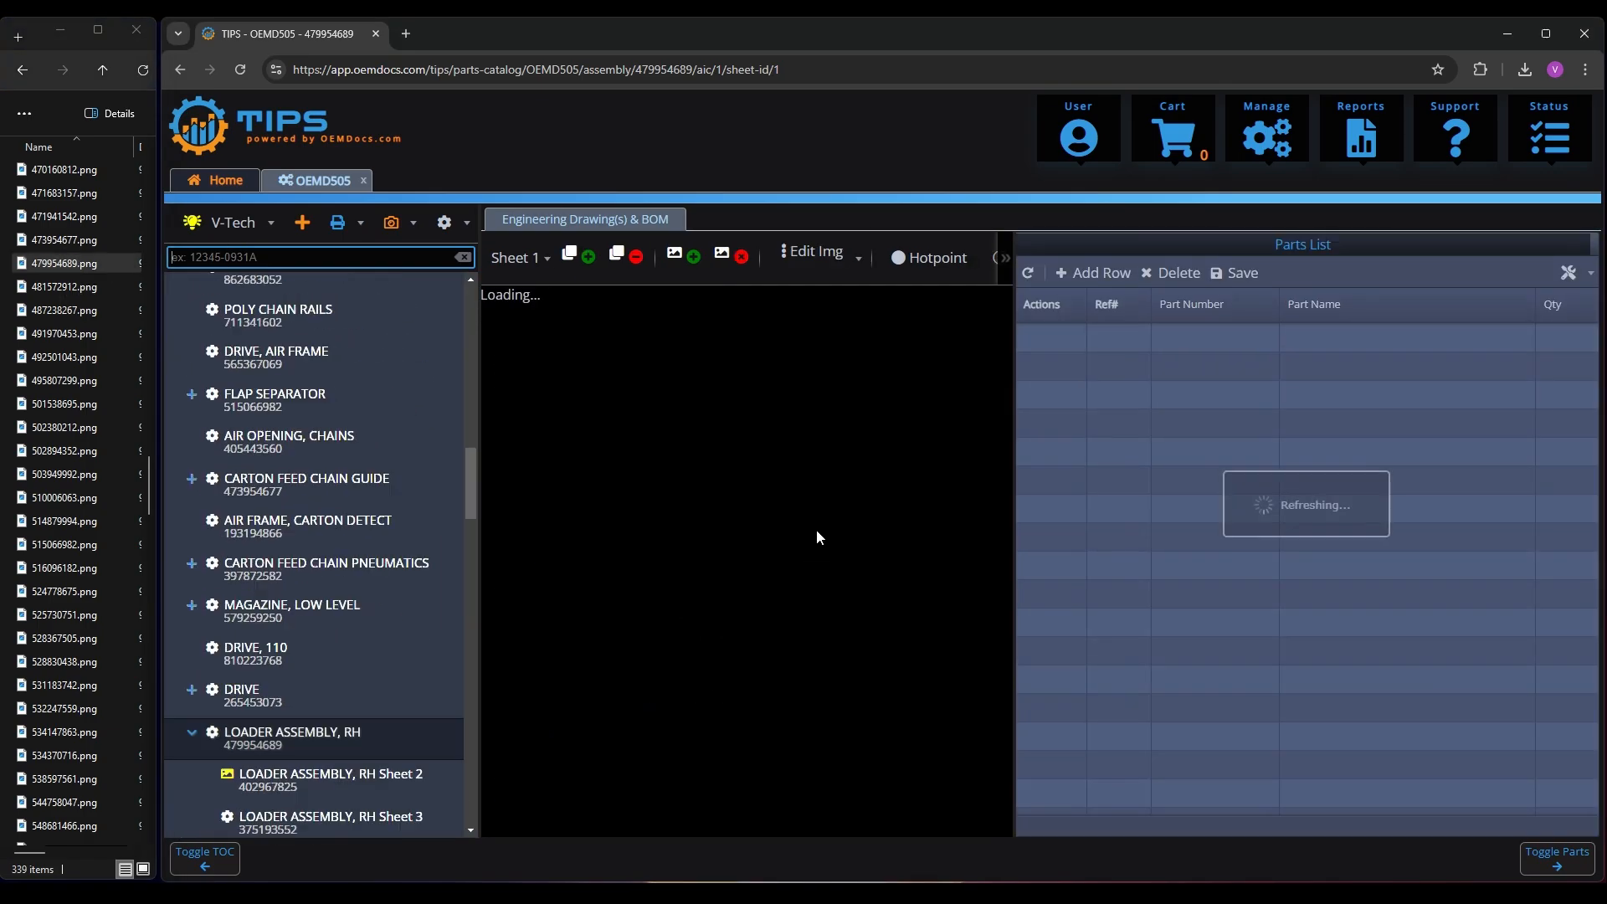
# Upload 402967825.png as the drawing for LOADER ASSEMBLY, RH Sheet 2
pyautogui.click(309, 578)
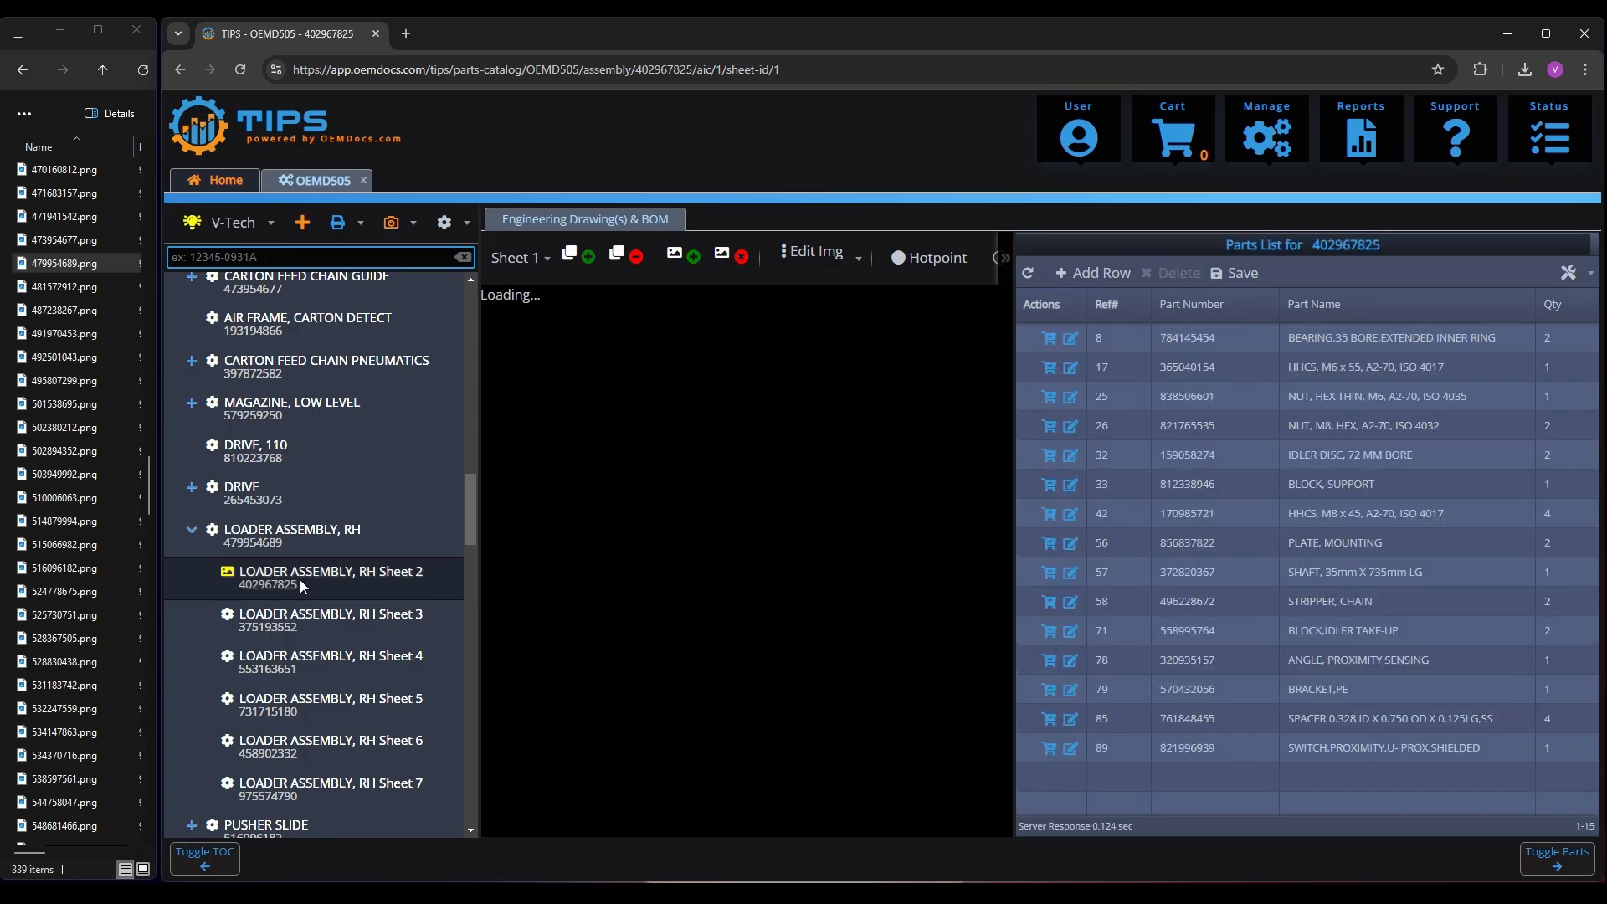
pyautogui.click(84, 409)
pyautogui.write('4')
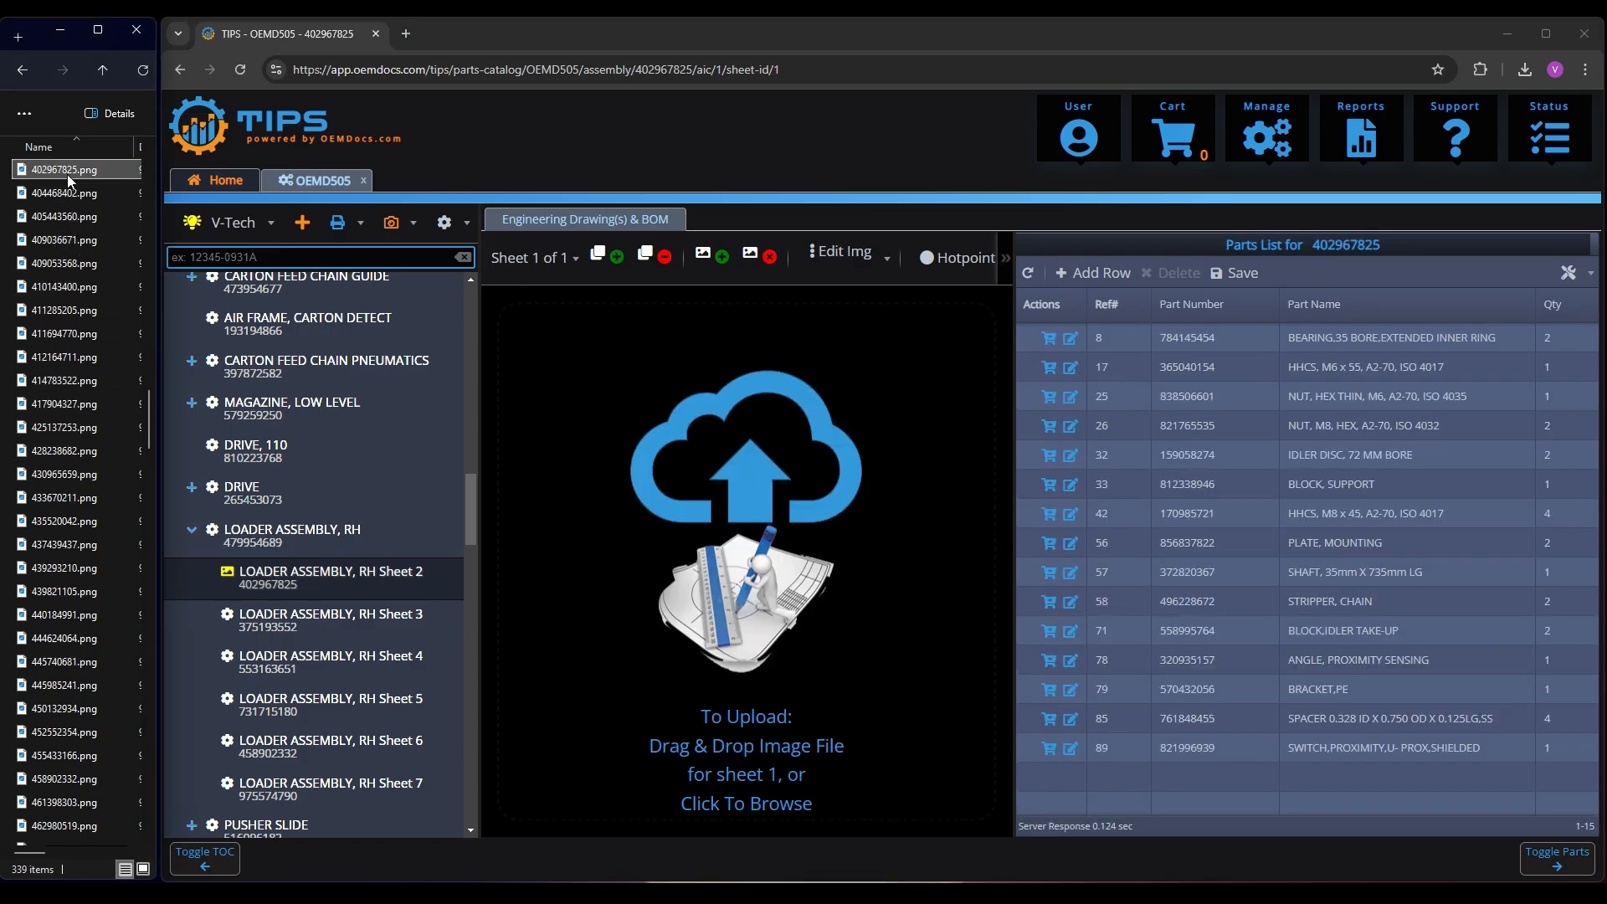
pyautogui.moveTo(67, 175); pyautogui.dragTo(700, 519)
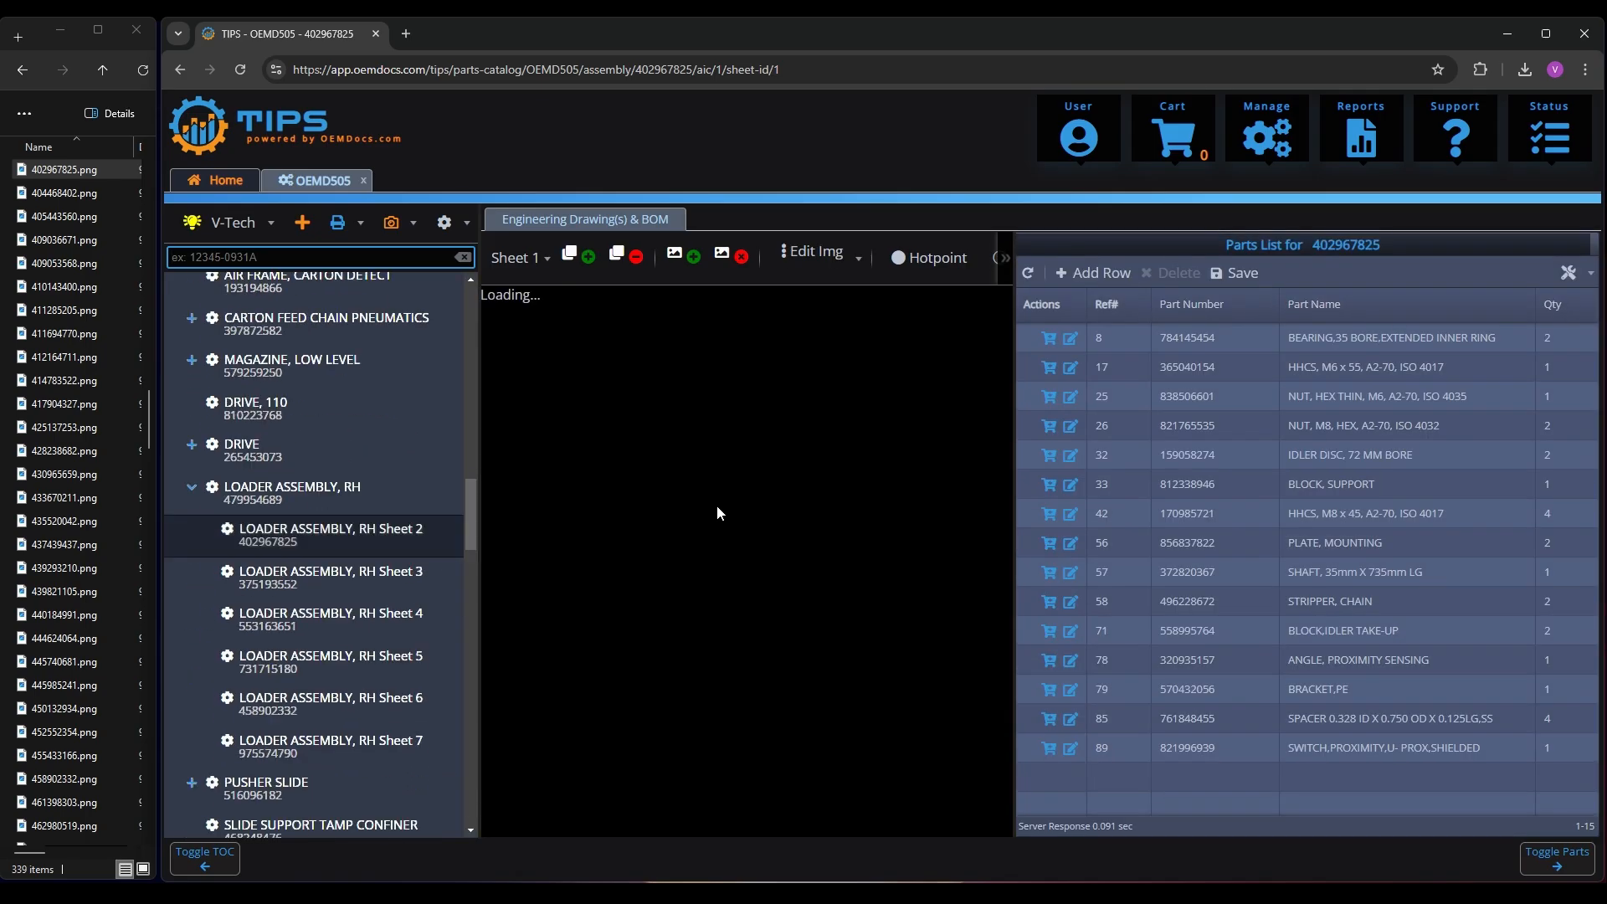
# Find the SPEED BELT assembly in the contents tree and upload 165179916.png as its drawing
pyautogui.scroll(-10, 333, 542)
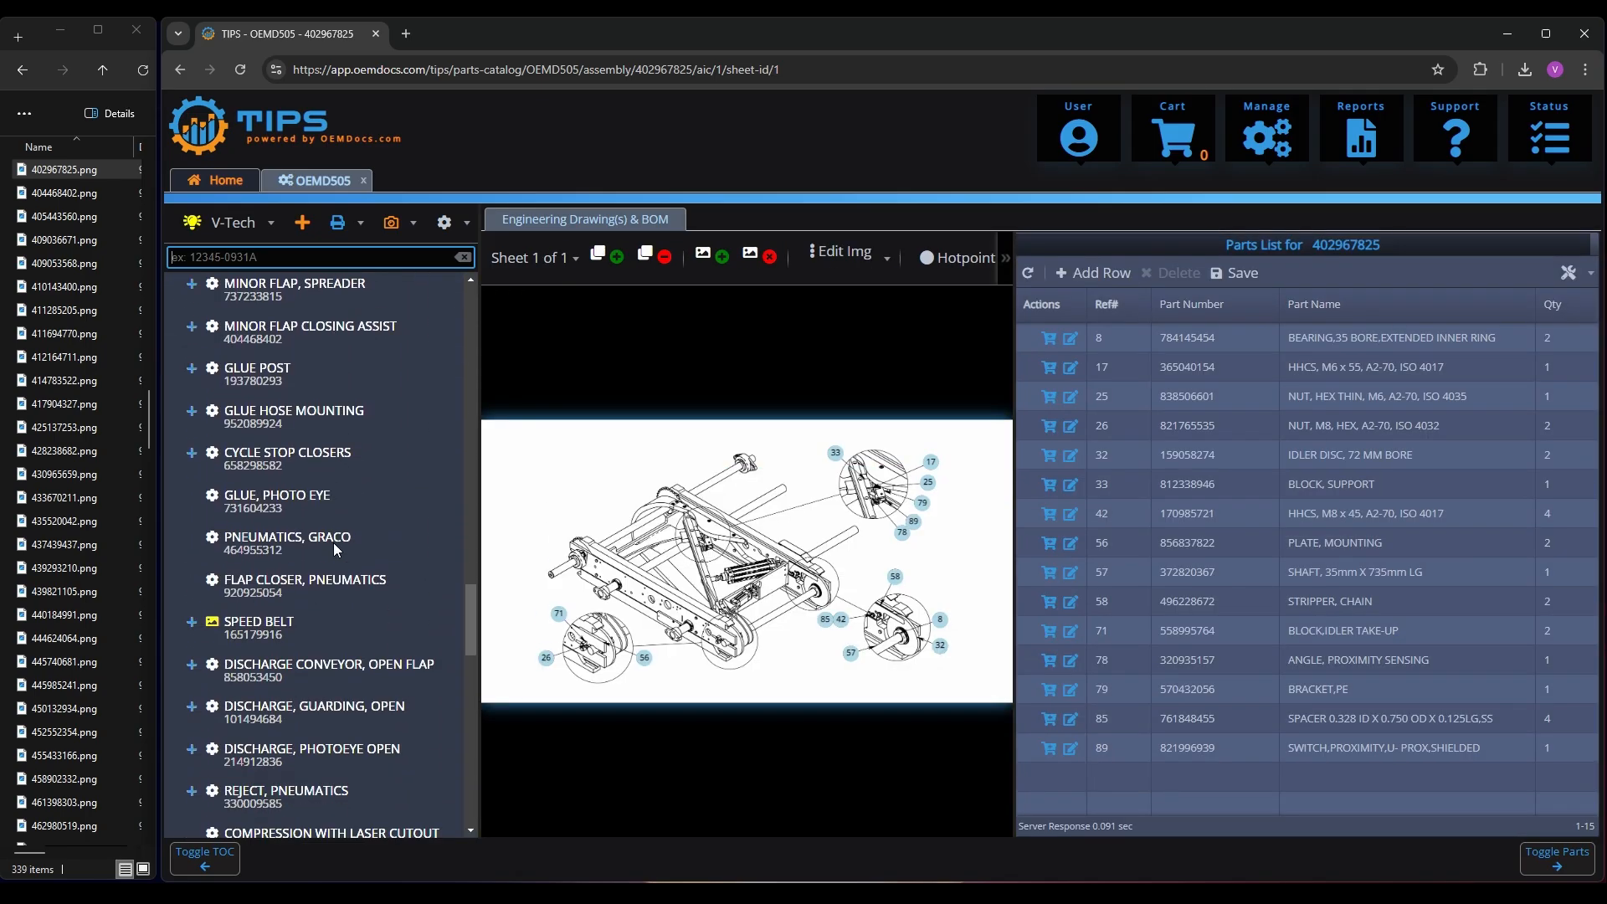
pyautogui.click(268, 638)
pyautogui.click(72, 451)
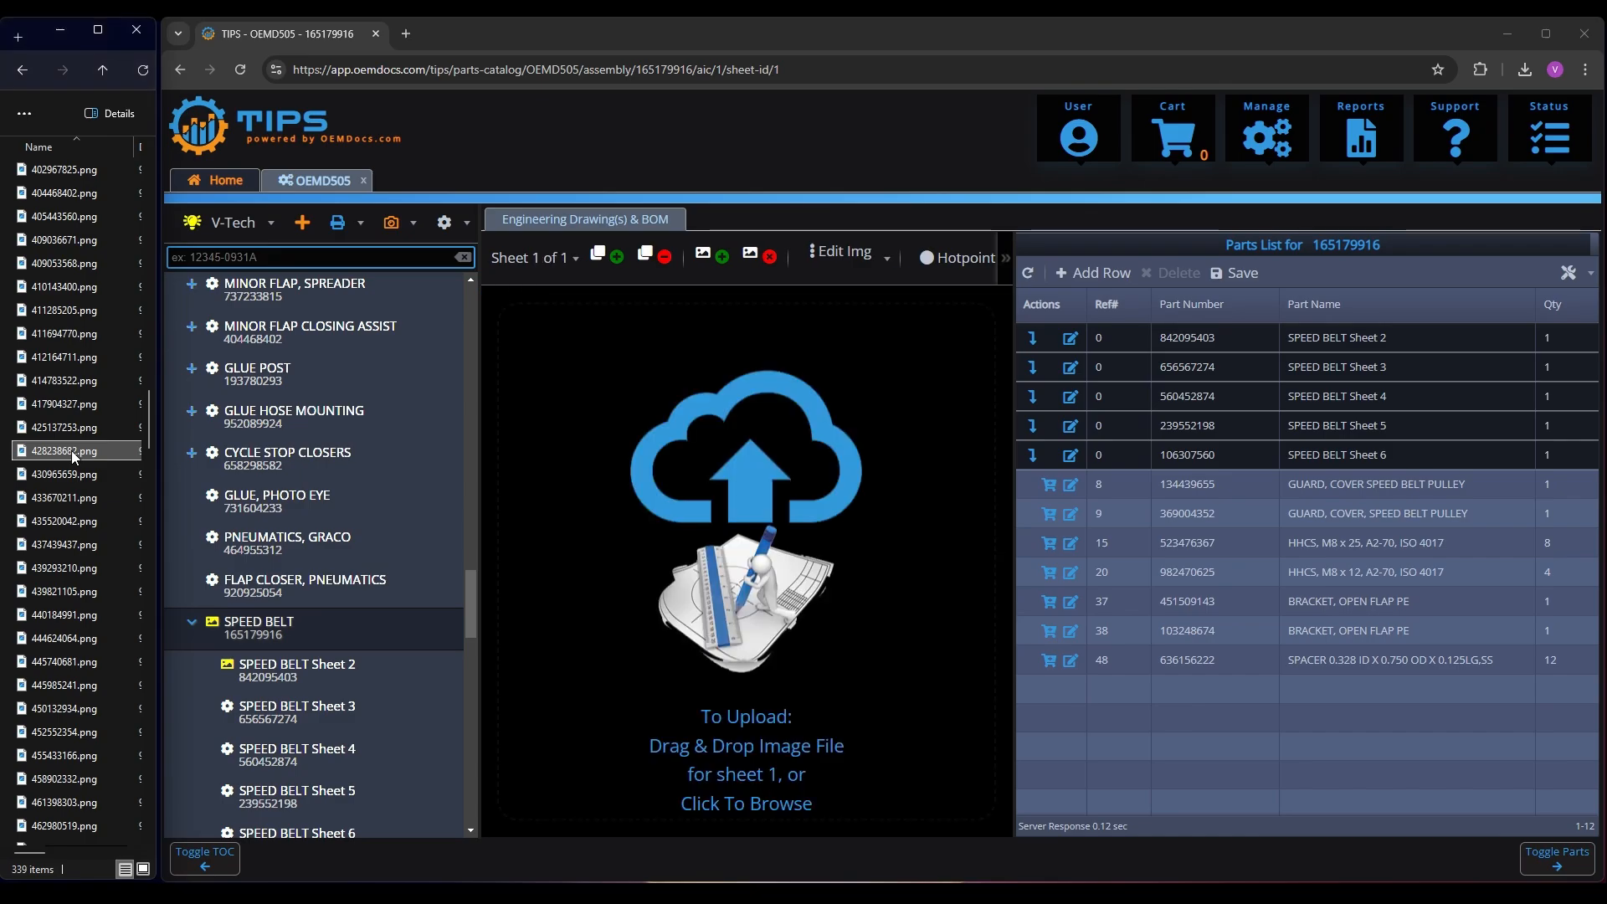
pyautogui.write('165')
pyautogui.moveTo(68, 711); pyautogui.dragTo(703, 591)
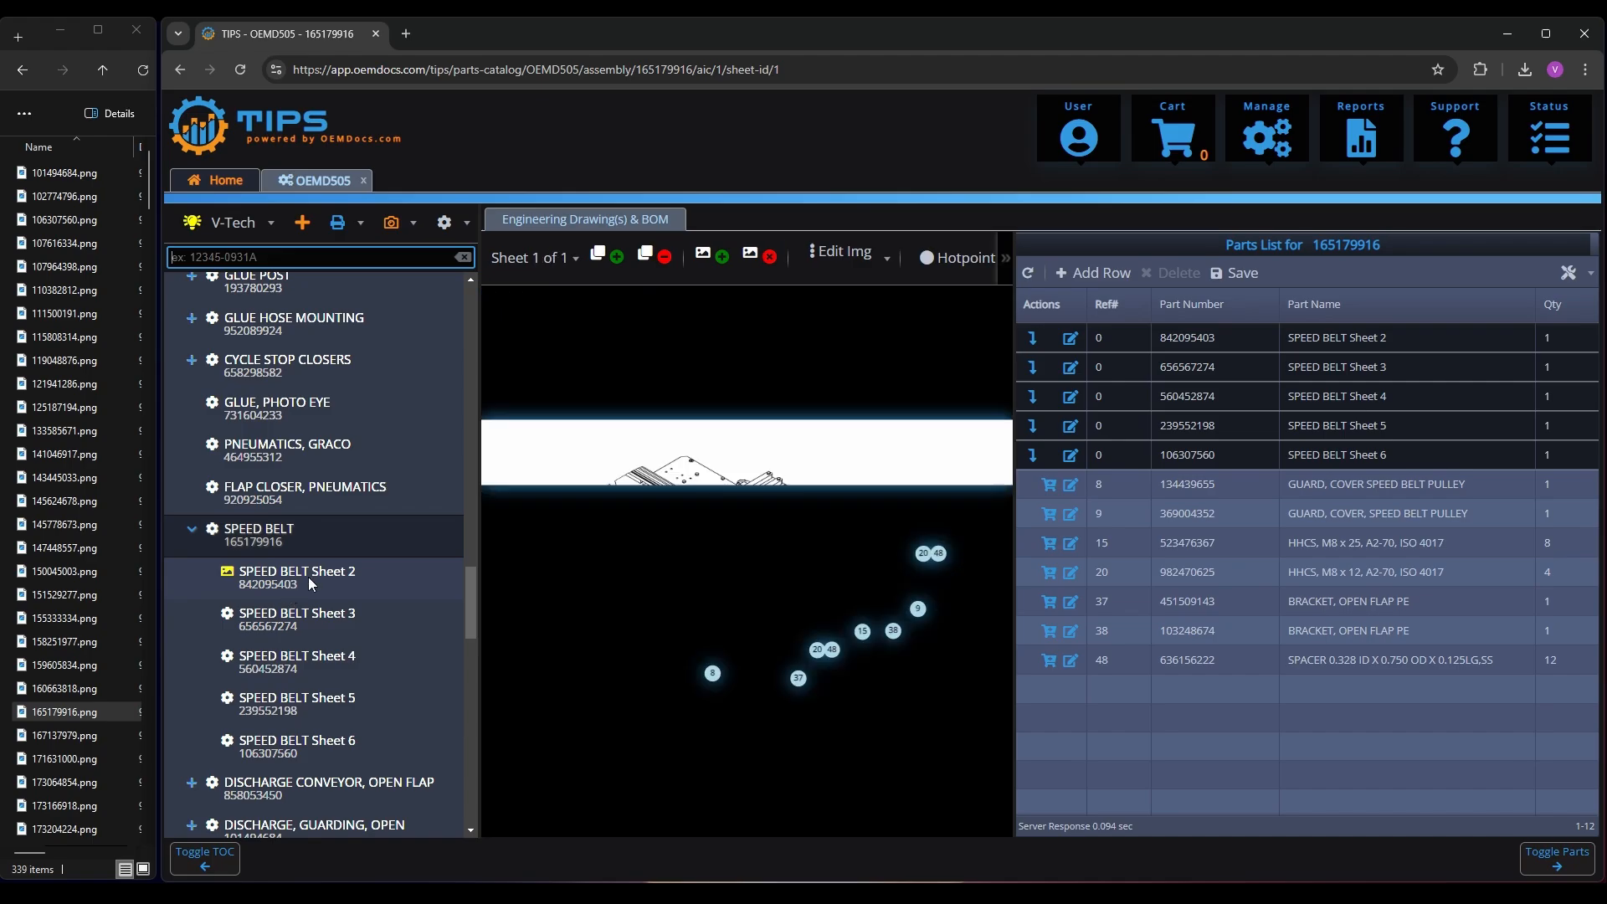
# Upload 842095403.png as the drawing for SPEED BELT Sheet 2
pyautogui.click(309, 578)
pyautogui.click(89, 540)
pyautogui.press('8')
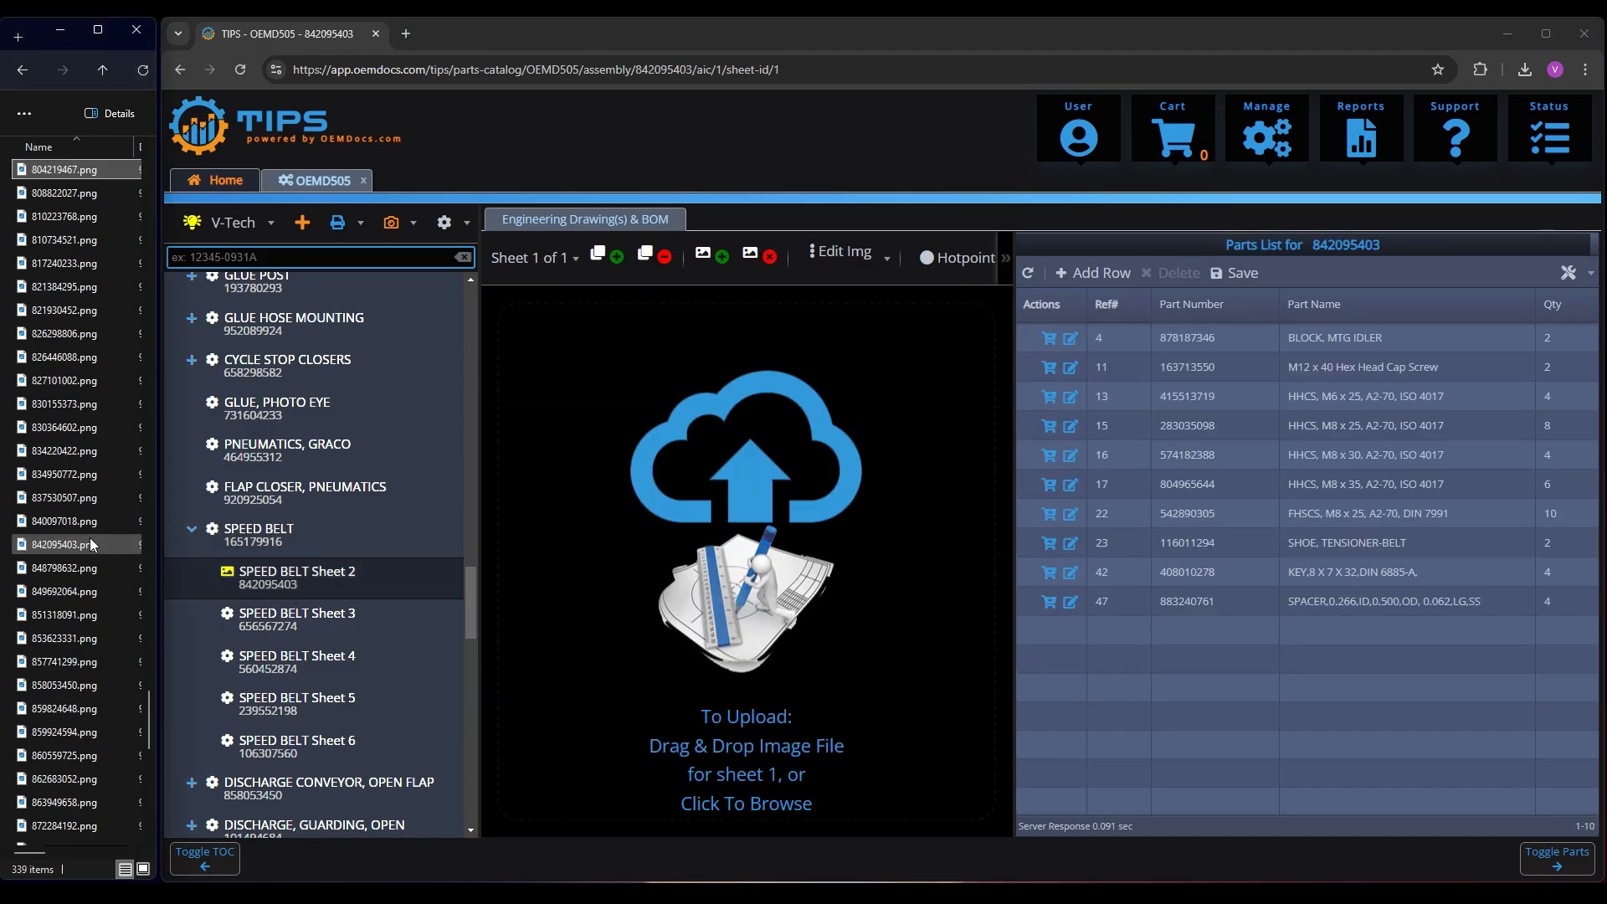
pyautogui.click(90, 543)
pyautogui.moveTo(82, 544); pyautogui.dragTo(716, 525)
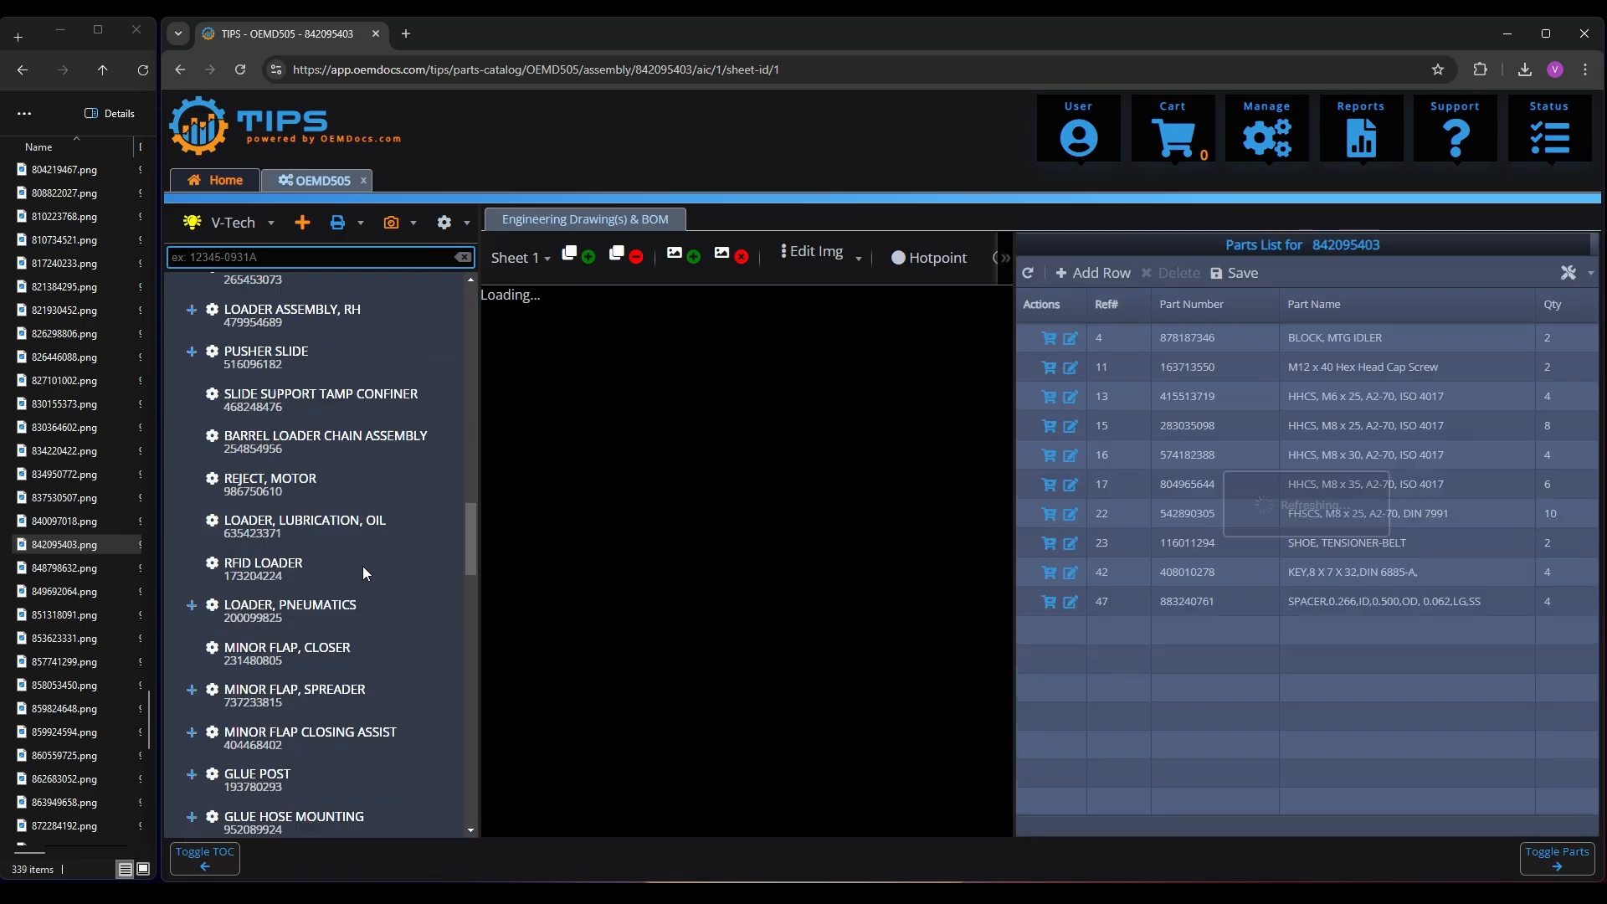
# Find the INCLINE CONVEYOR, MODULE assembly in the contents tree and upload 428238682.png as its drawing
pyautogui.scroll(-10, 363, 566)
pyautogui.scroll(-3, 351, 574)
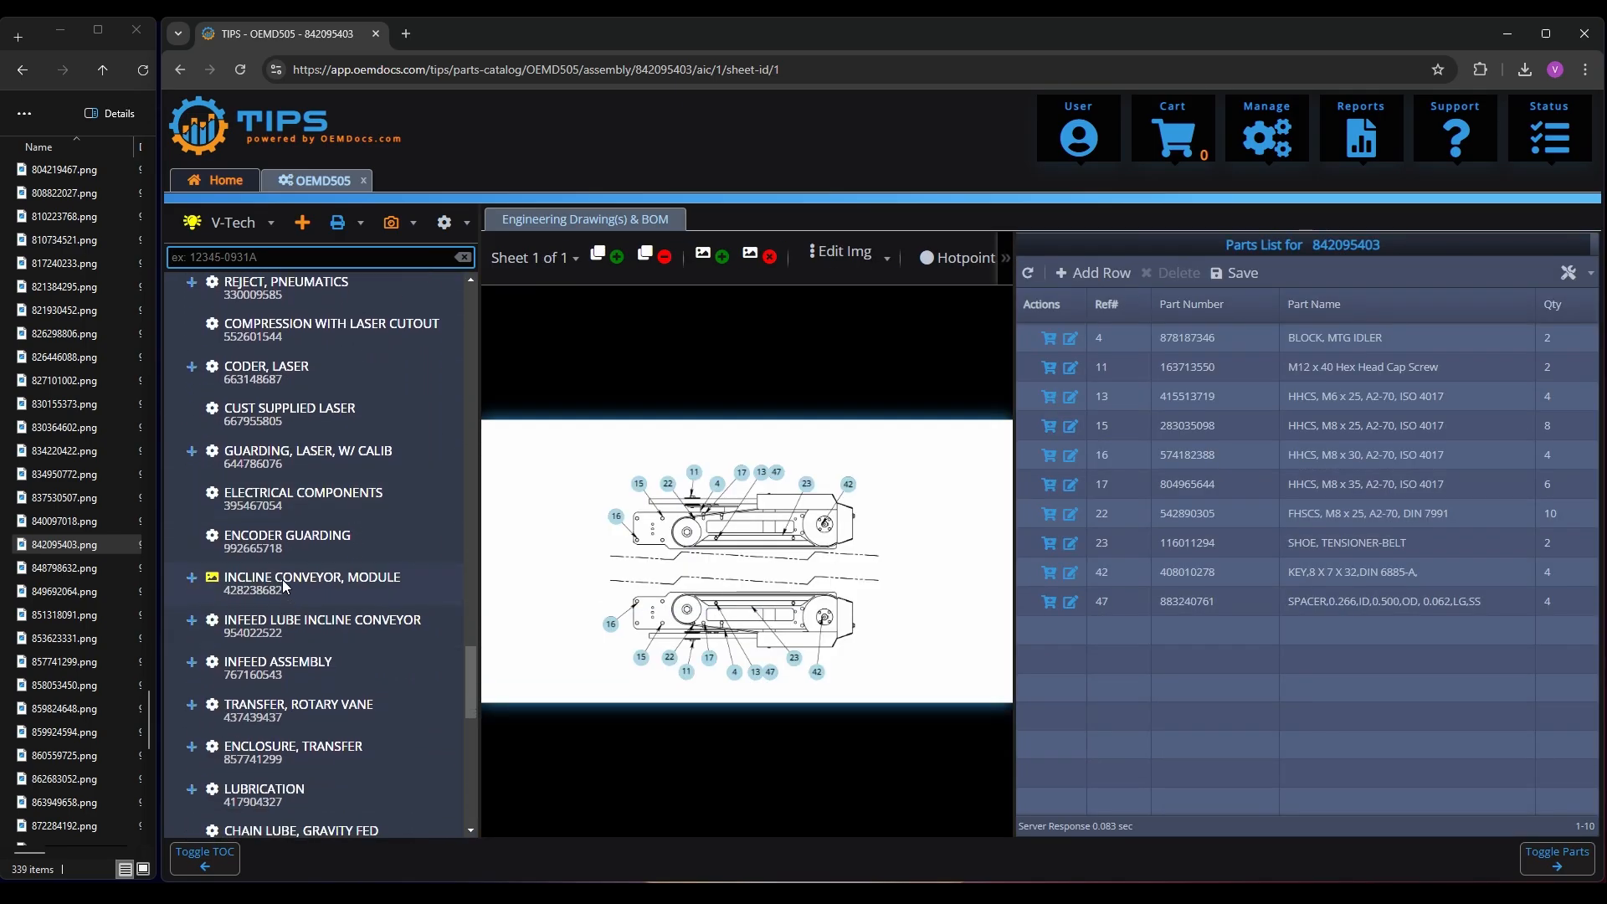
pyautogui.click(283, 579)
pyautogui.scroll(20, 76, 478)
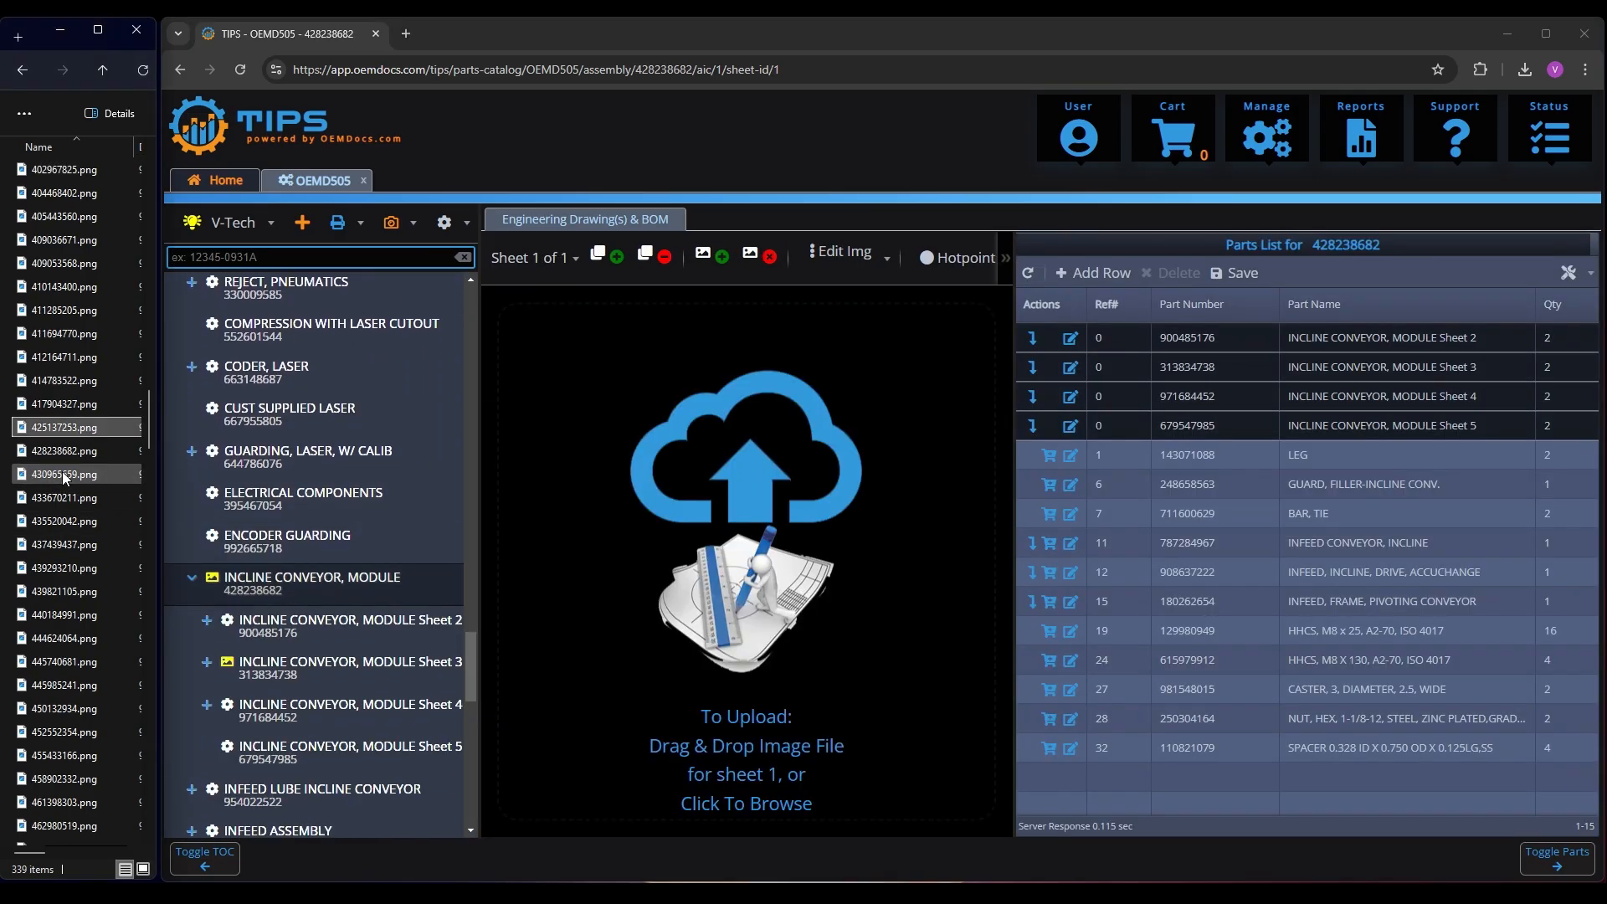
pyautogui.moveTo(67, 452); pyautogui.dragTo(821, 538)
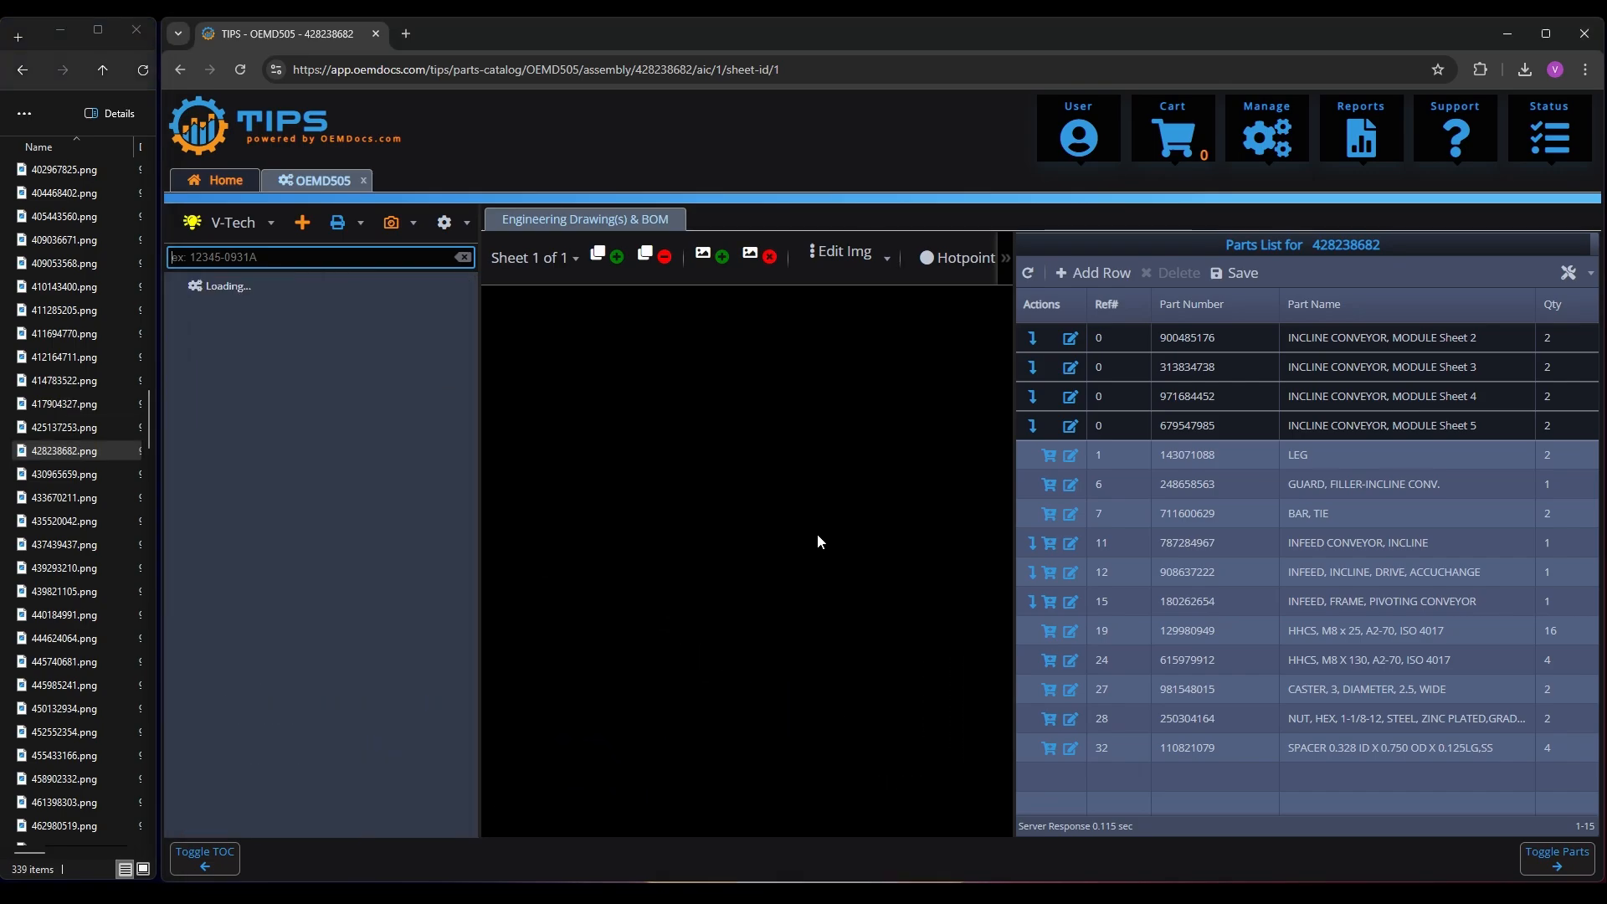
# Upload 313834738.png as the drawing for INCLINE CONVEYOR, MODULE Sheet 3
pyautogui.click(290, 618)
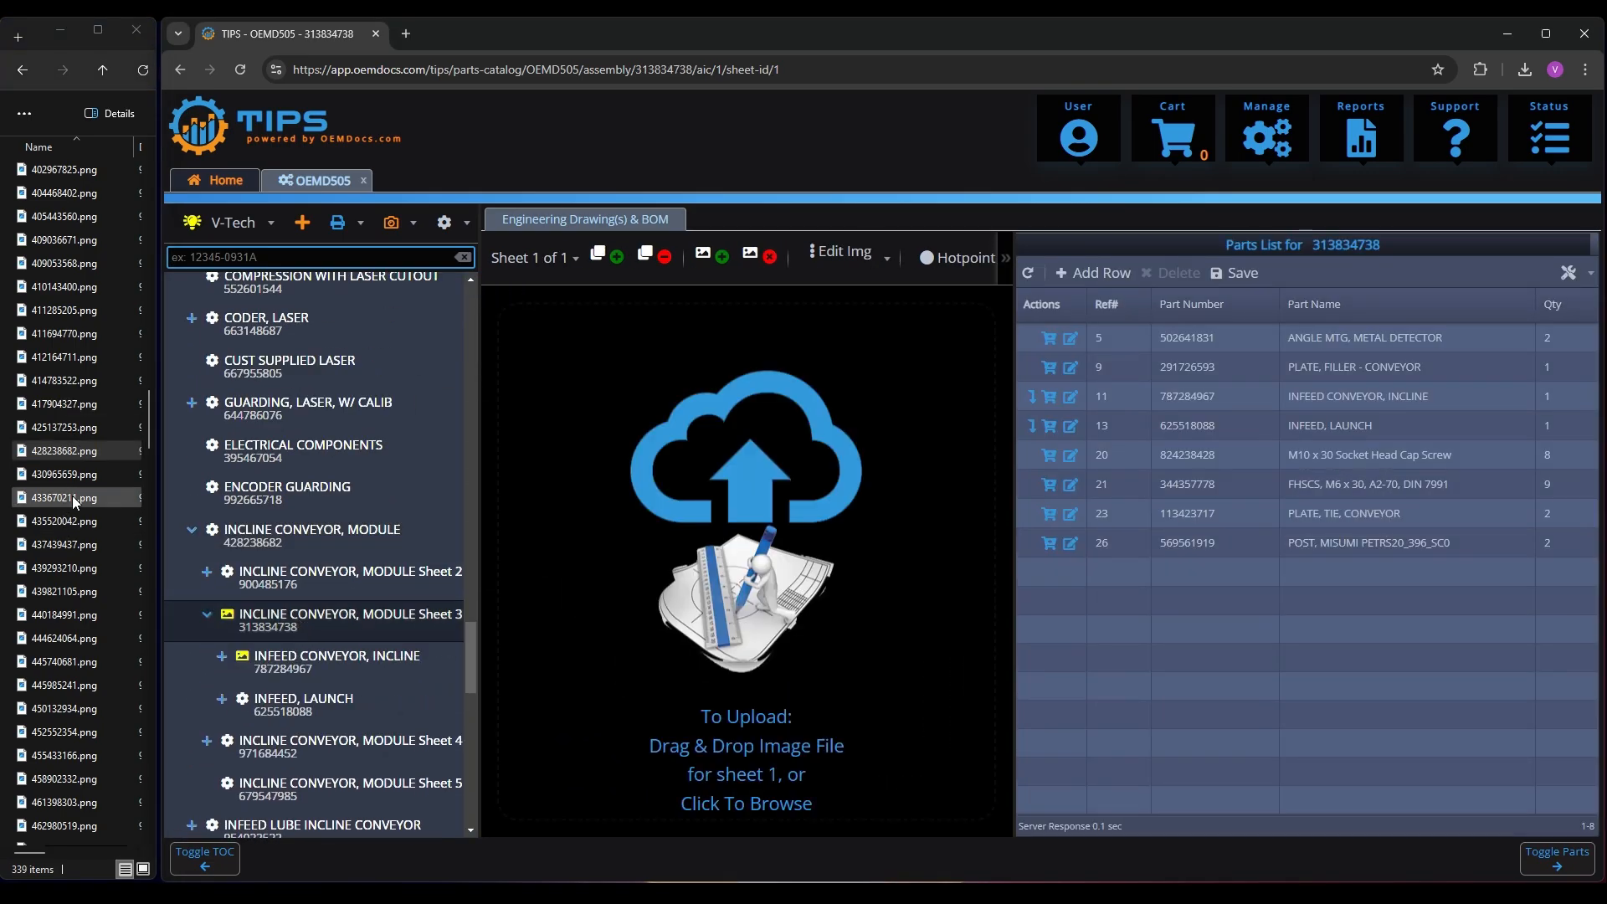
pyautogui.scroll(15, 72, 497)
pyautogui.click(69, 286)
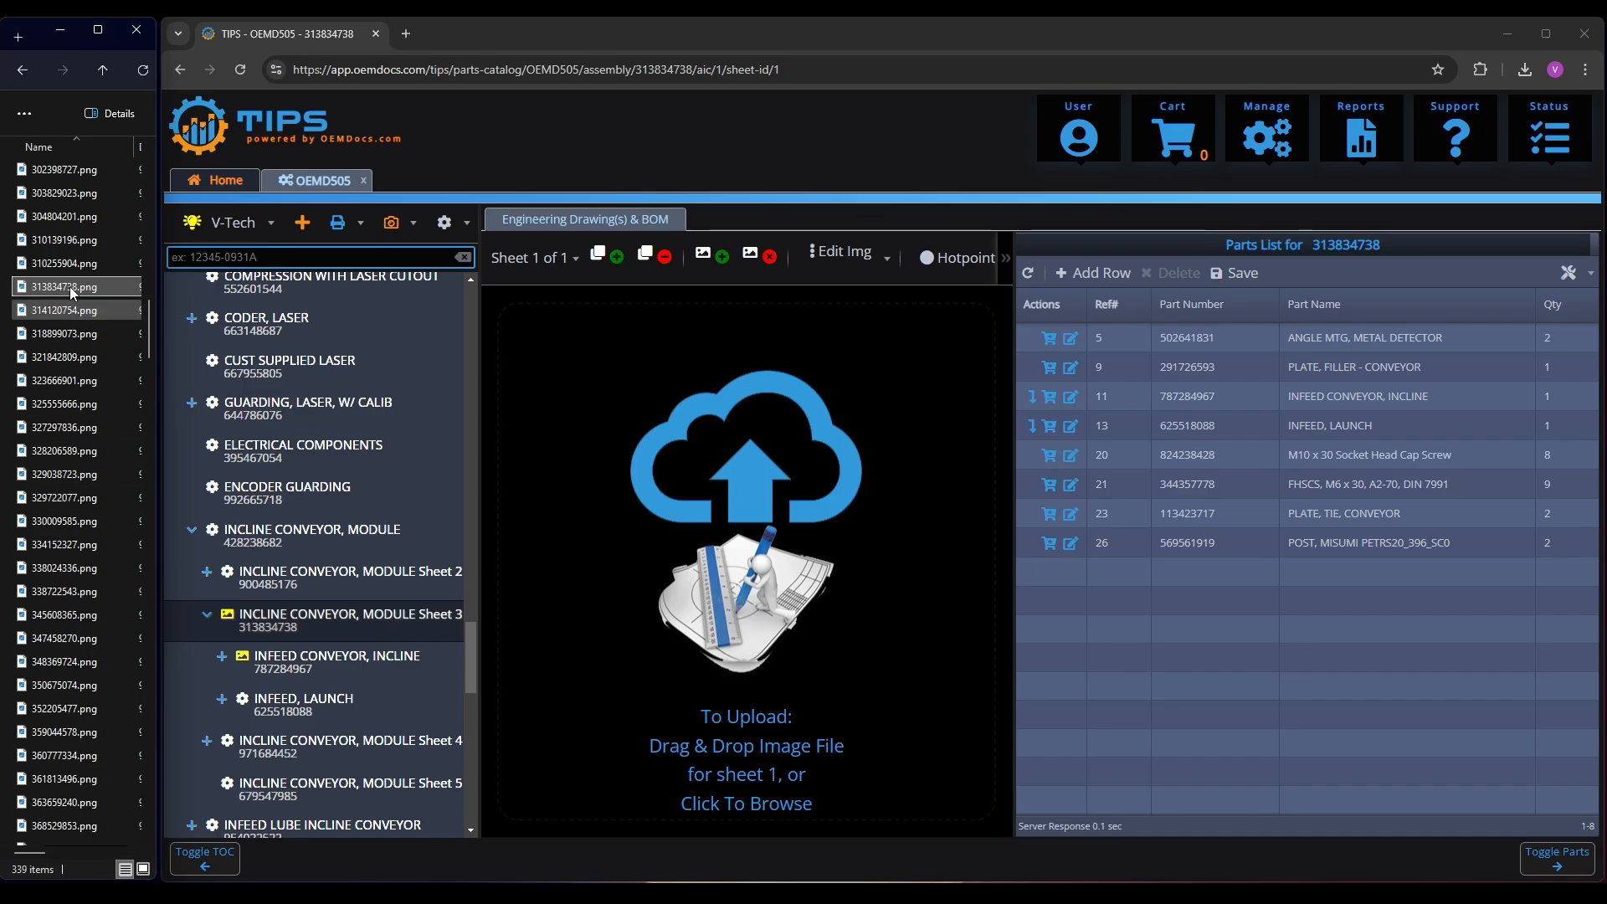
pyautogui.moveTo(69, 286); pyautogui.dragTo(630, 548)
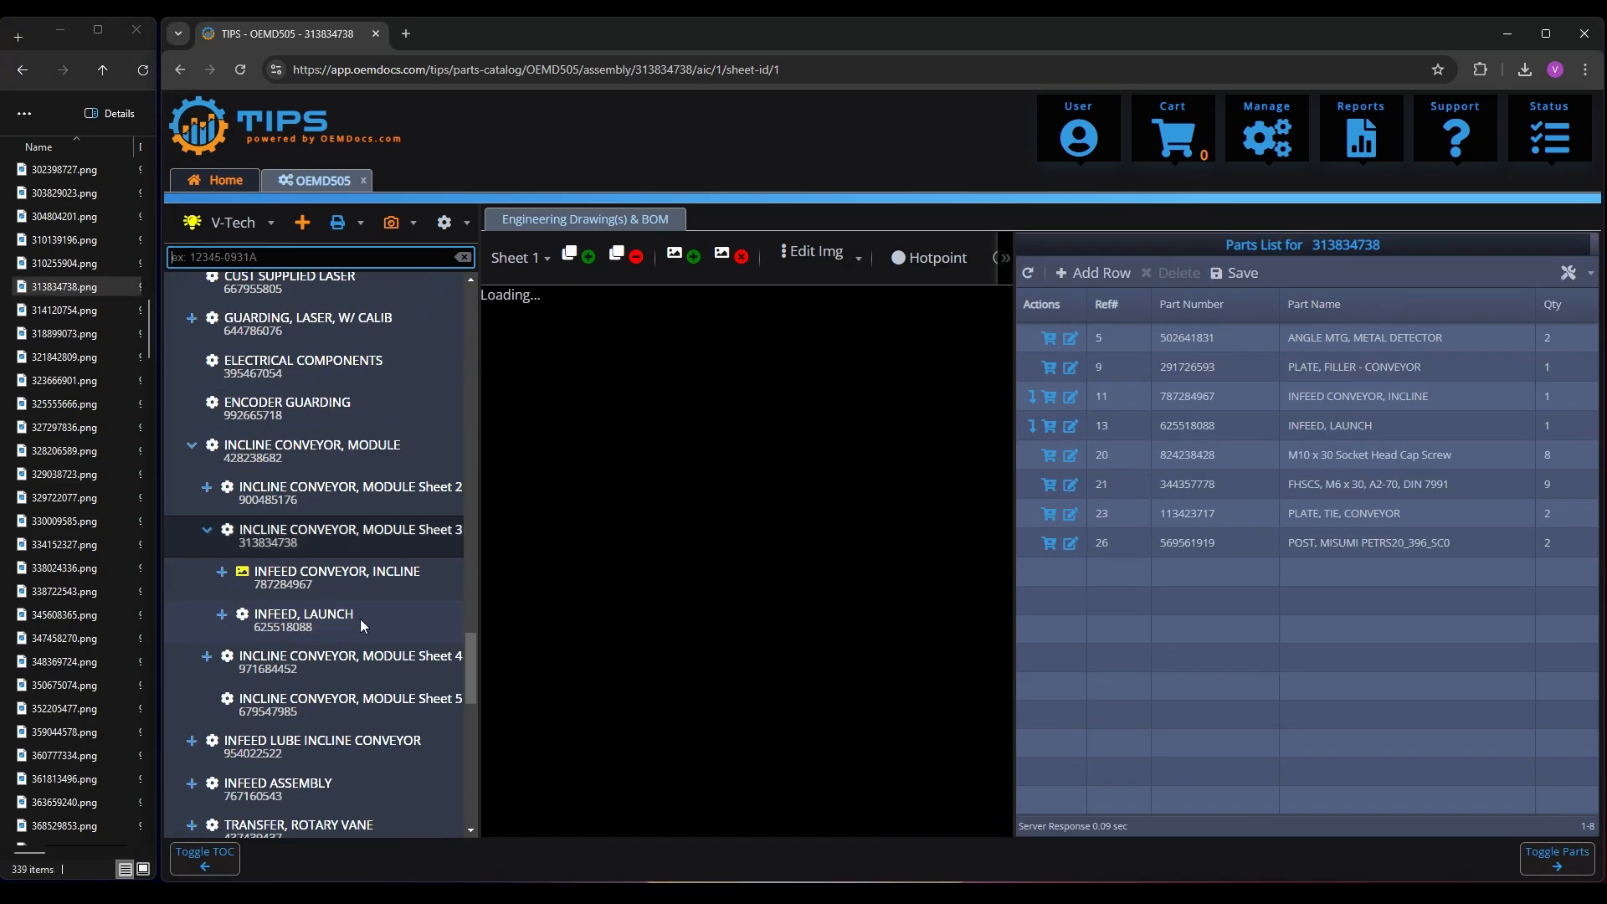
# Upload 787284967.png as the drawing for INFEED CONVEYOR, INCLINE under INCLINE CONVEYOR, MODULE Sheet 3
pyautogui.click(308, 584)
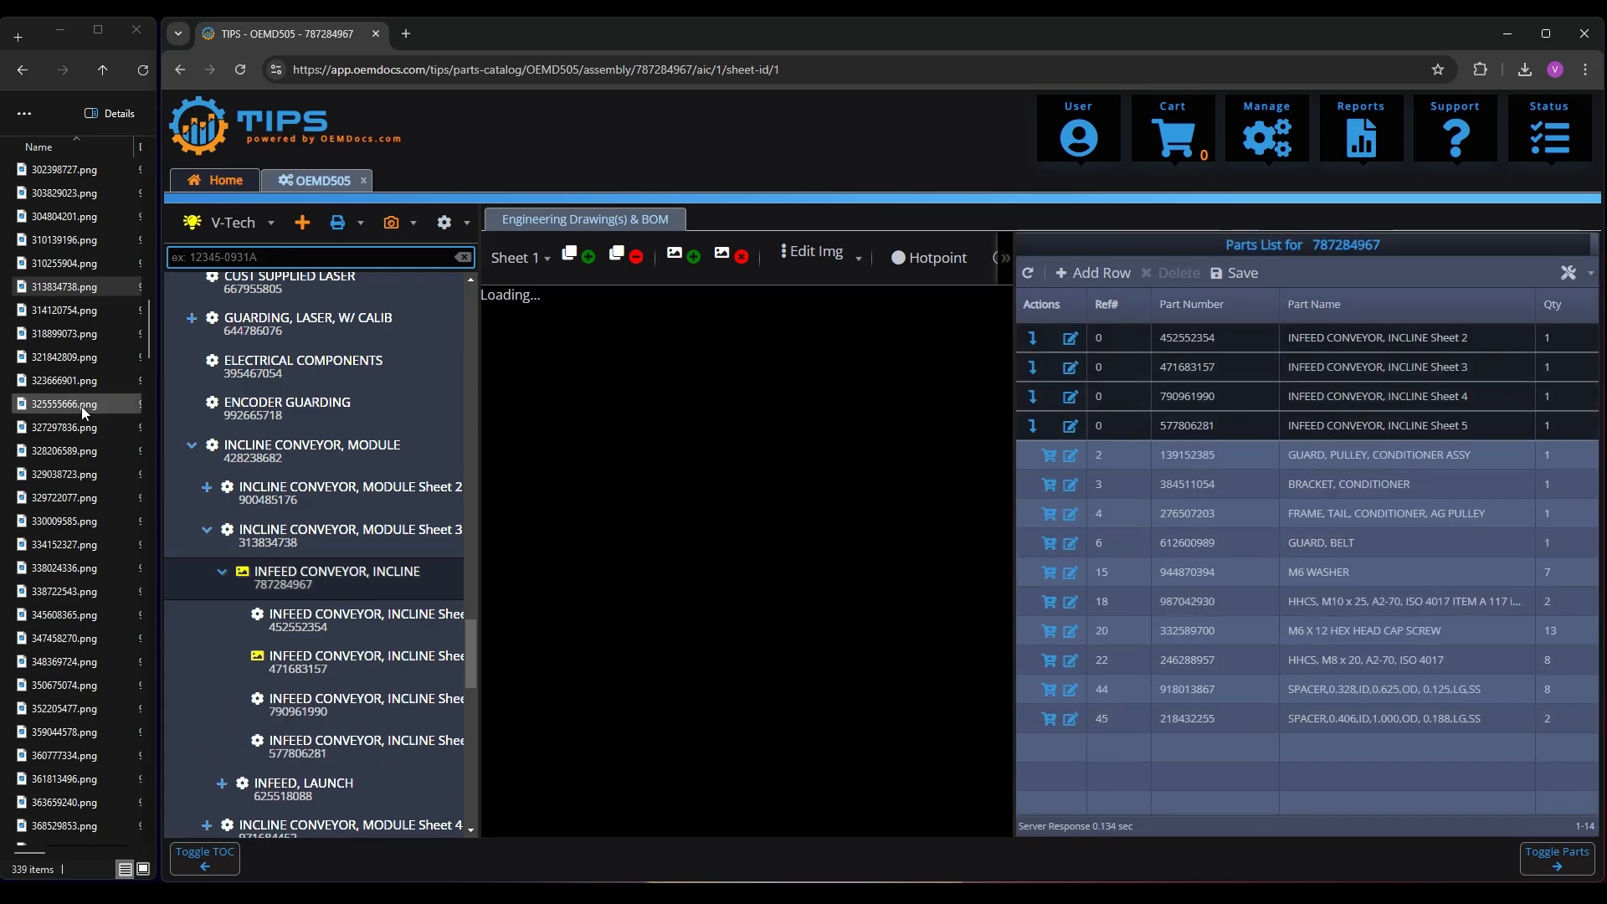
pyautogui.click(82, 405)
pyautogui.write('787')
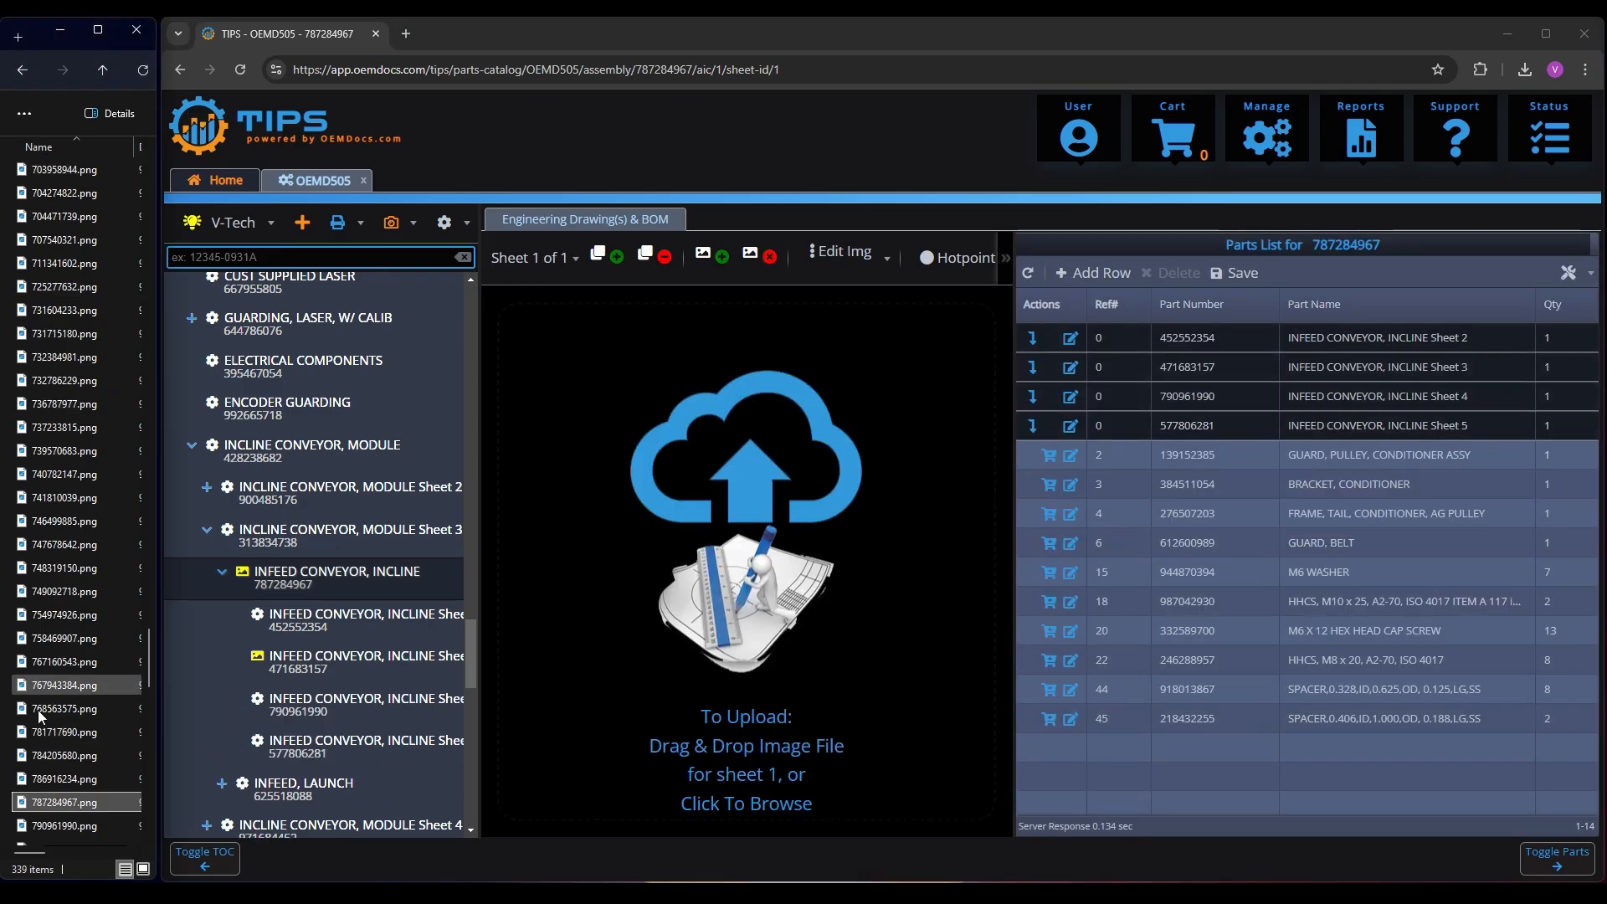
pyautogui.moveTo(78, 802)
pyautogui.mouseDown()
pyautogui.moveTo(783, 661)
pyautogui.moveTo(787, 603)
pyautogui.mouseUp()
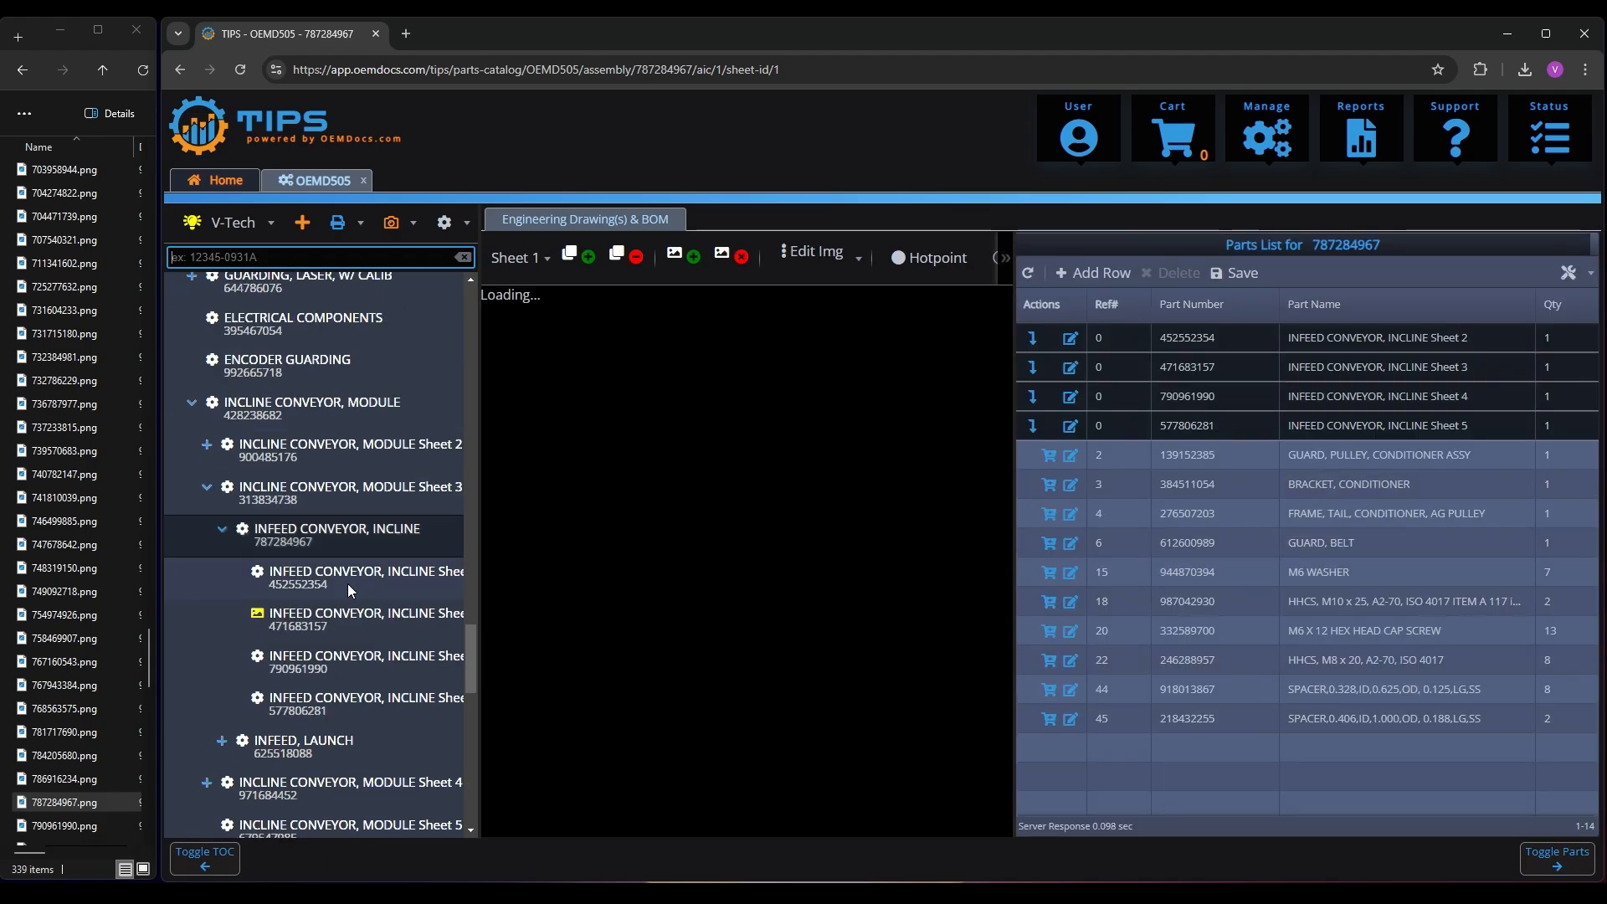
# Upload 471683157.png as the drawing for INFEED CONVEYOR, INCLINE Sheet 3
pyautogui.scroll(-12, 353, 620)
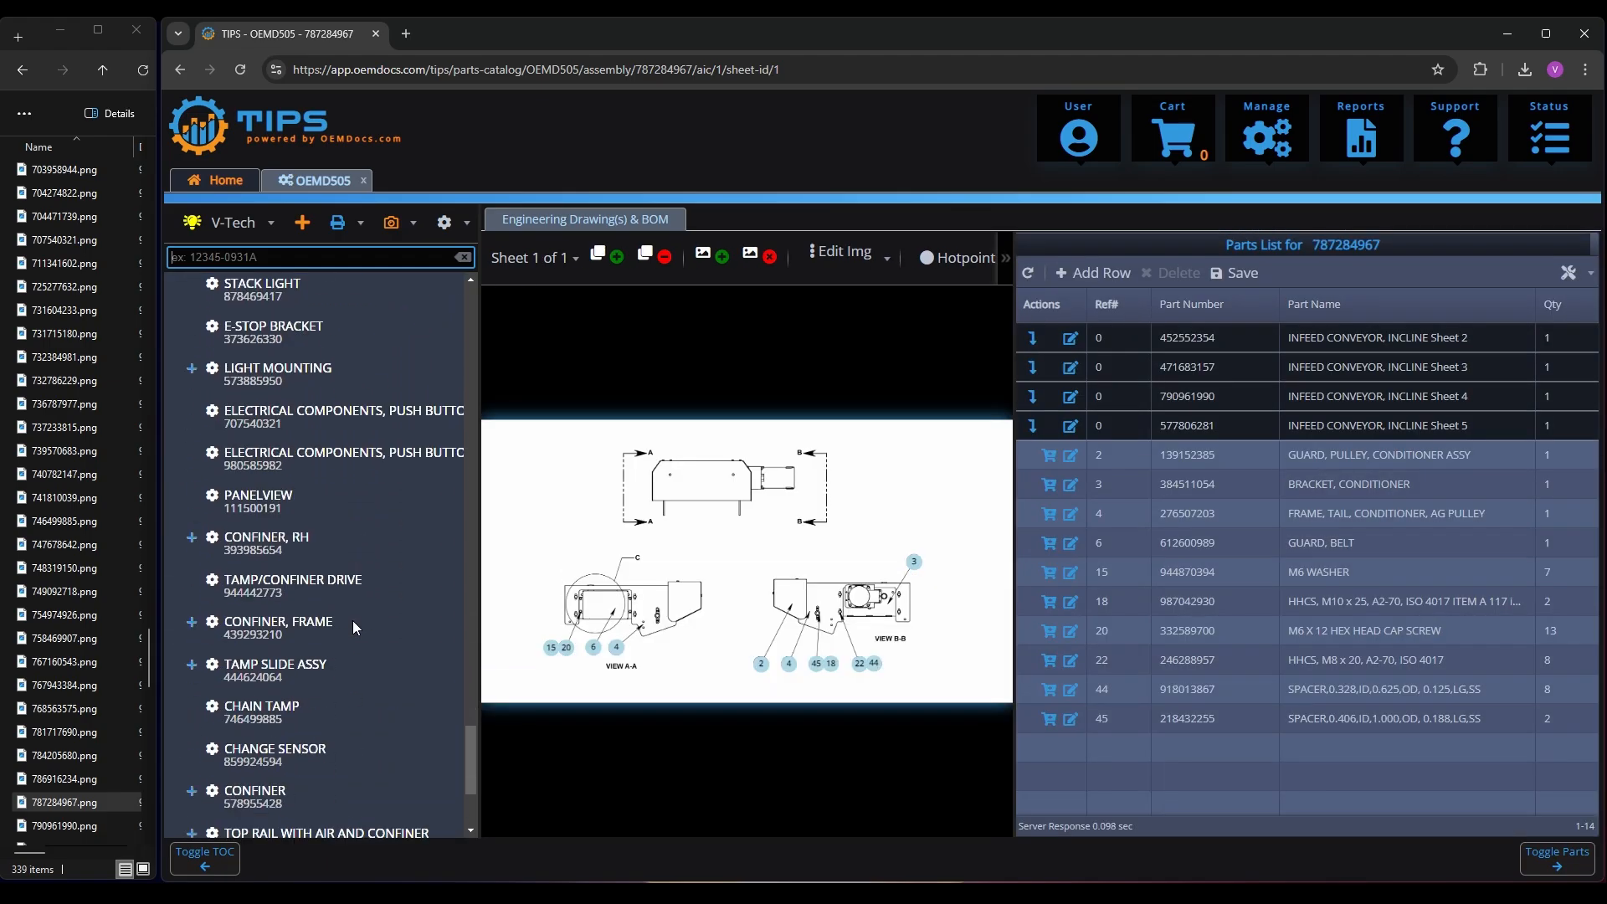
pyautogui.scroll(7, 359, 614)
pyautogui.scroll(4, 360, 615)
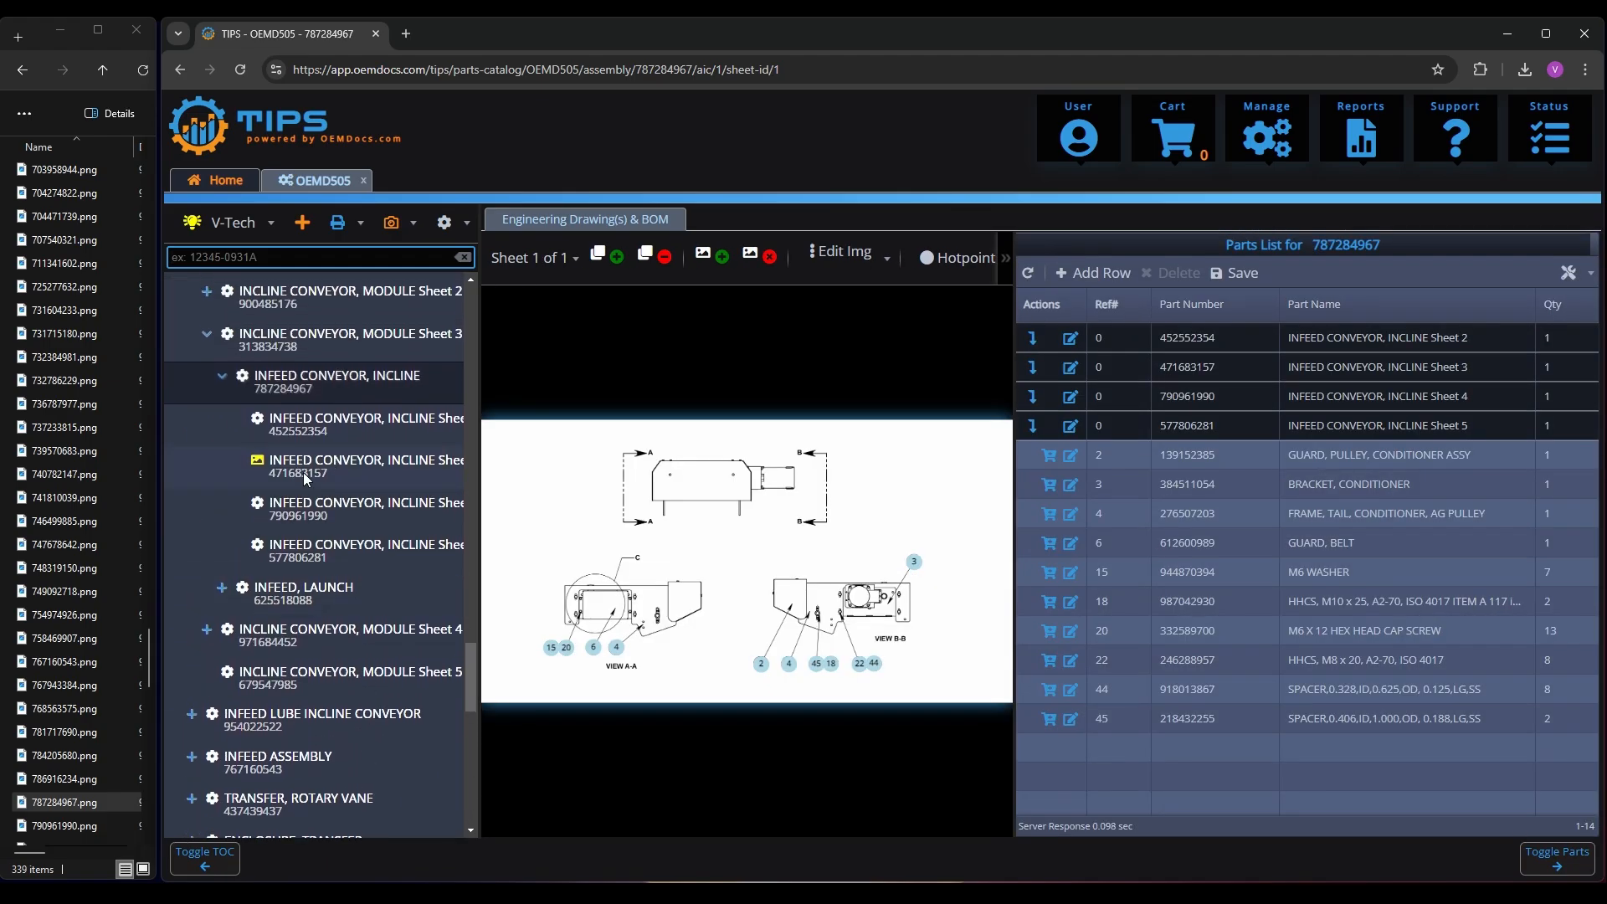
pyautogui.click(303, 469)
pyautogui.click(55, 475)
pyautogui.write('471')
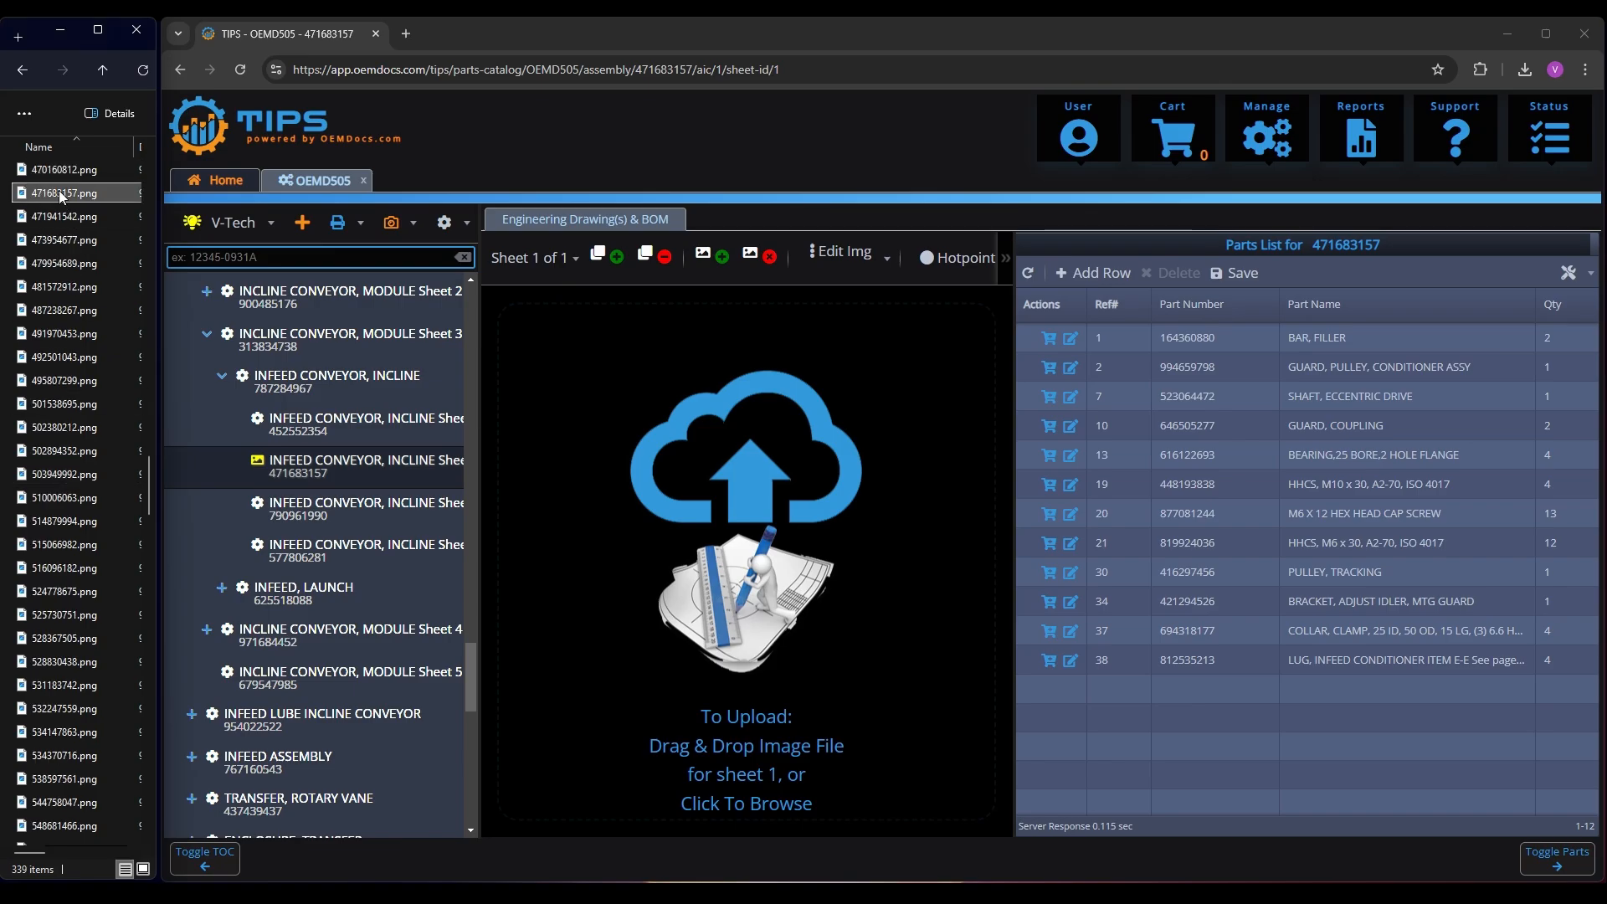
pyautogui.moveTo(59, 191); pyautogui.dragTo(704, 600)
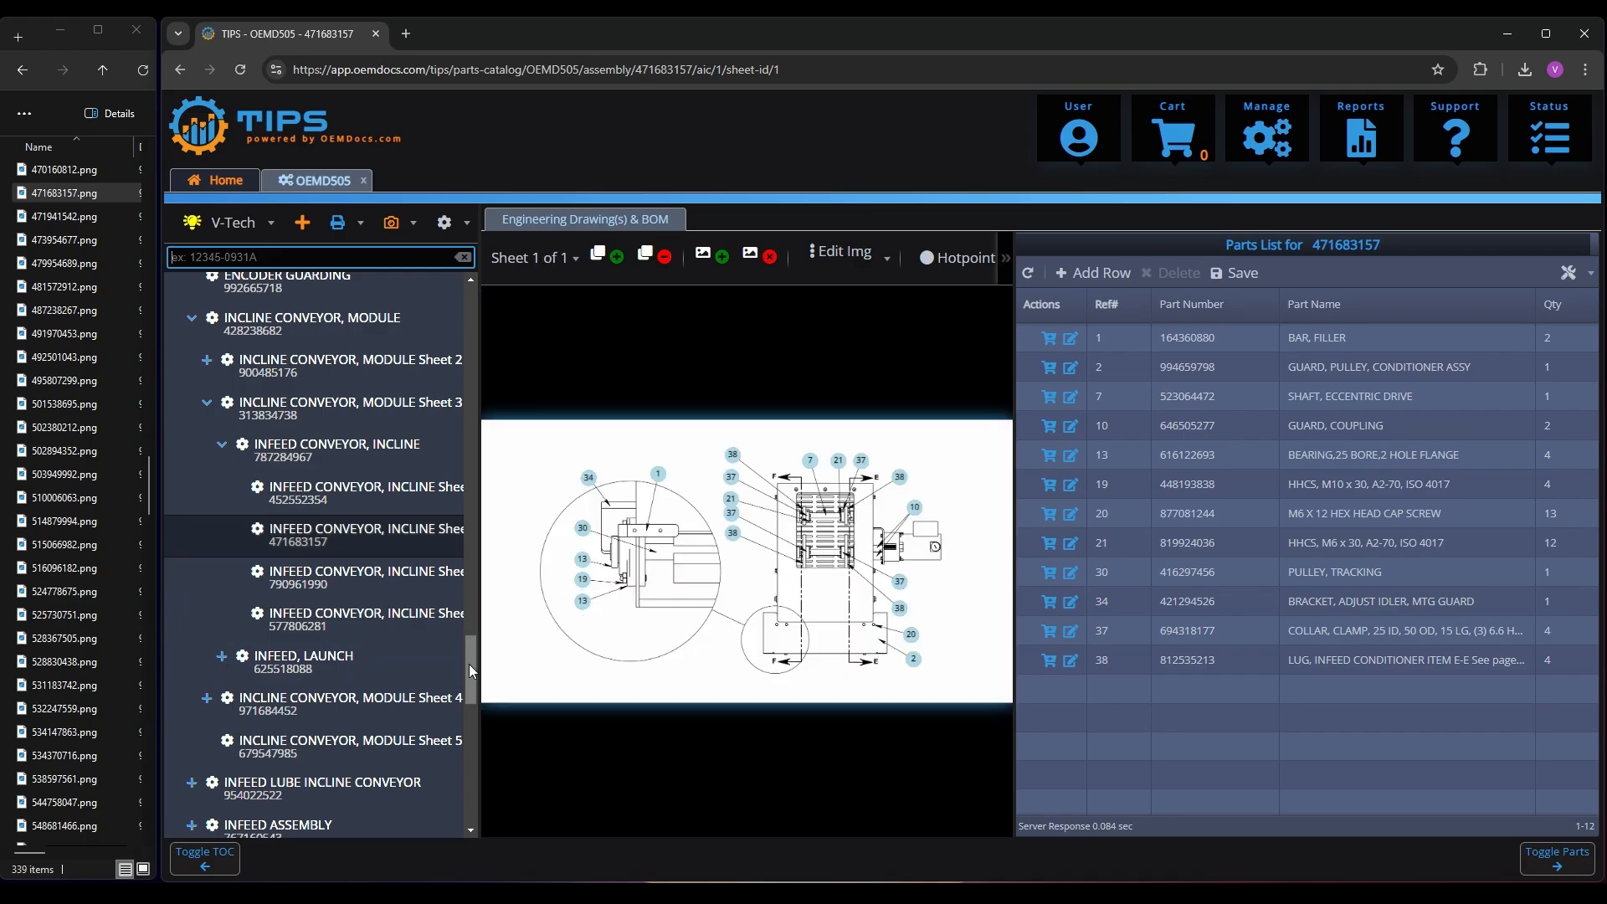
# Run the V-Tech check for assemblies with missing images on the whole Commercial Brinstar book and dismiss its notification
pyautogui.moveTo(470, 666); pyautogui.dragTo(464, 314)
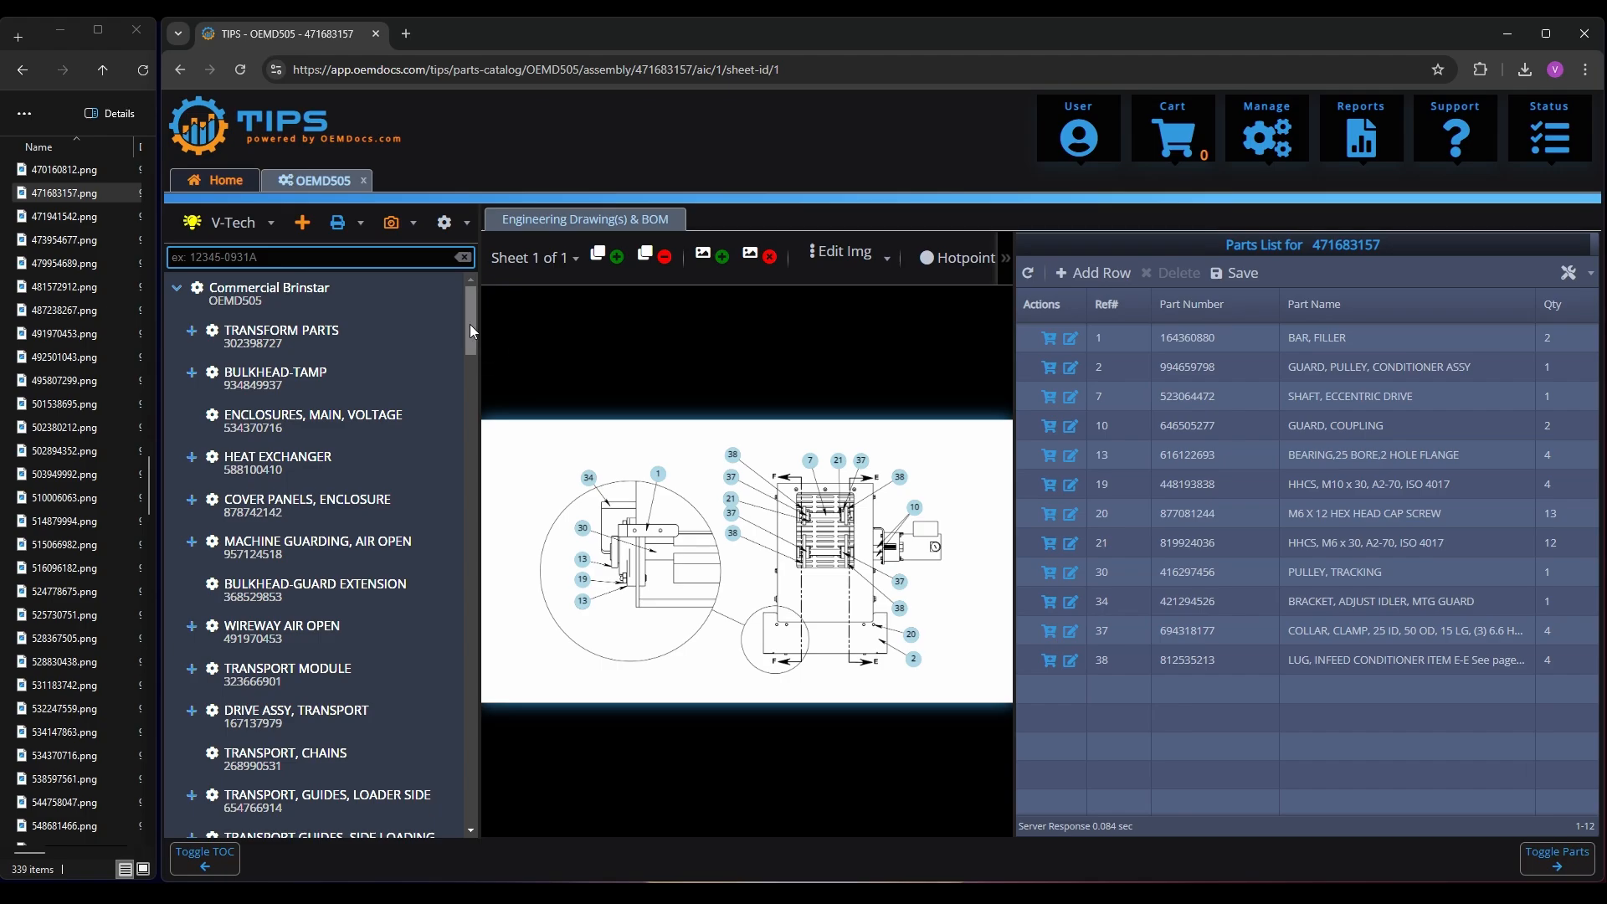
pyautogui.click(270, 223)
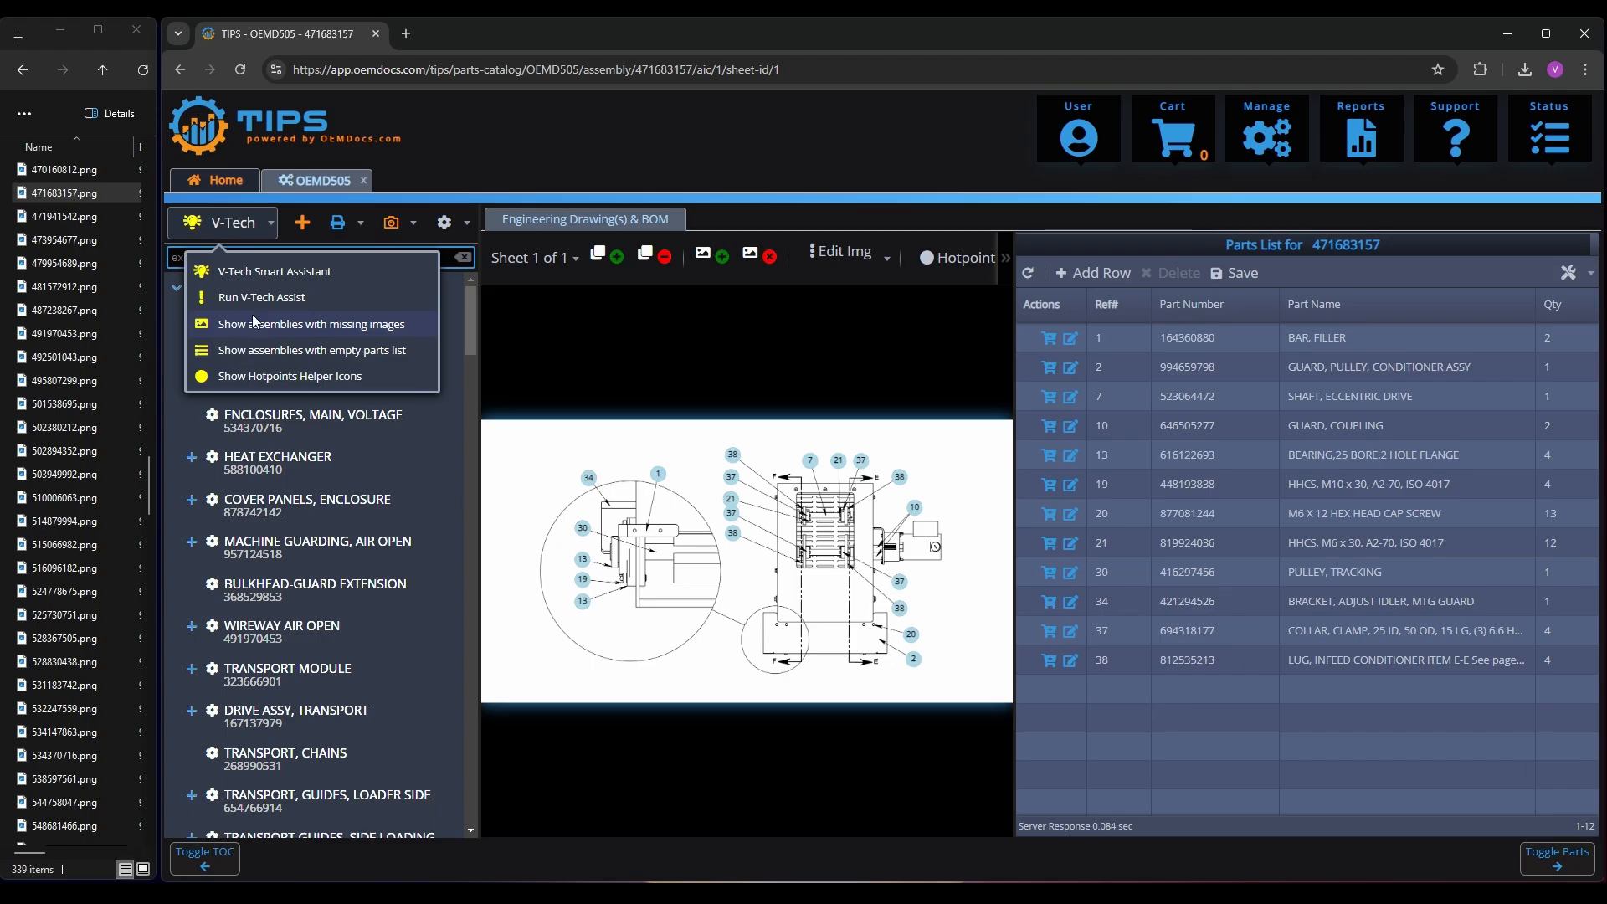
pyautogui.click(325, 325)
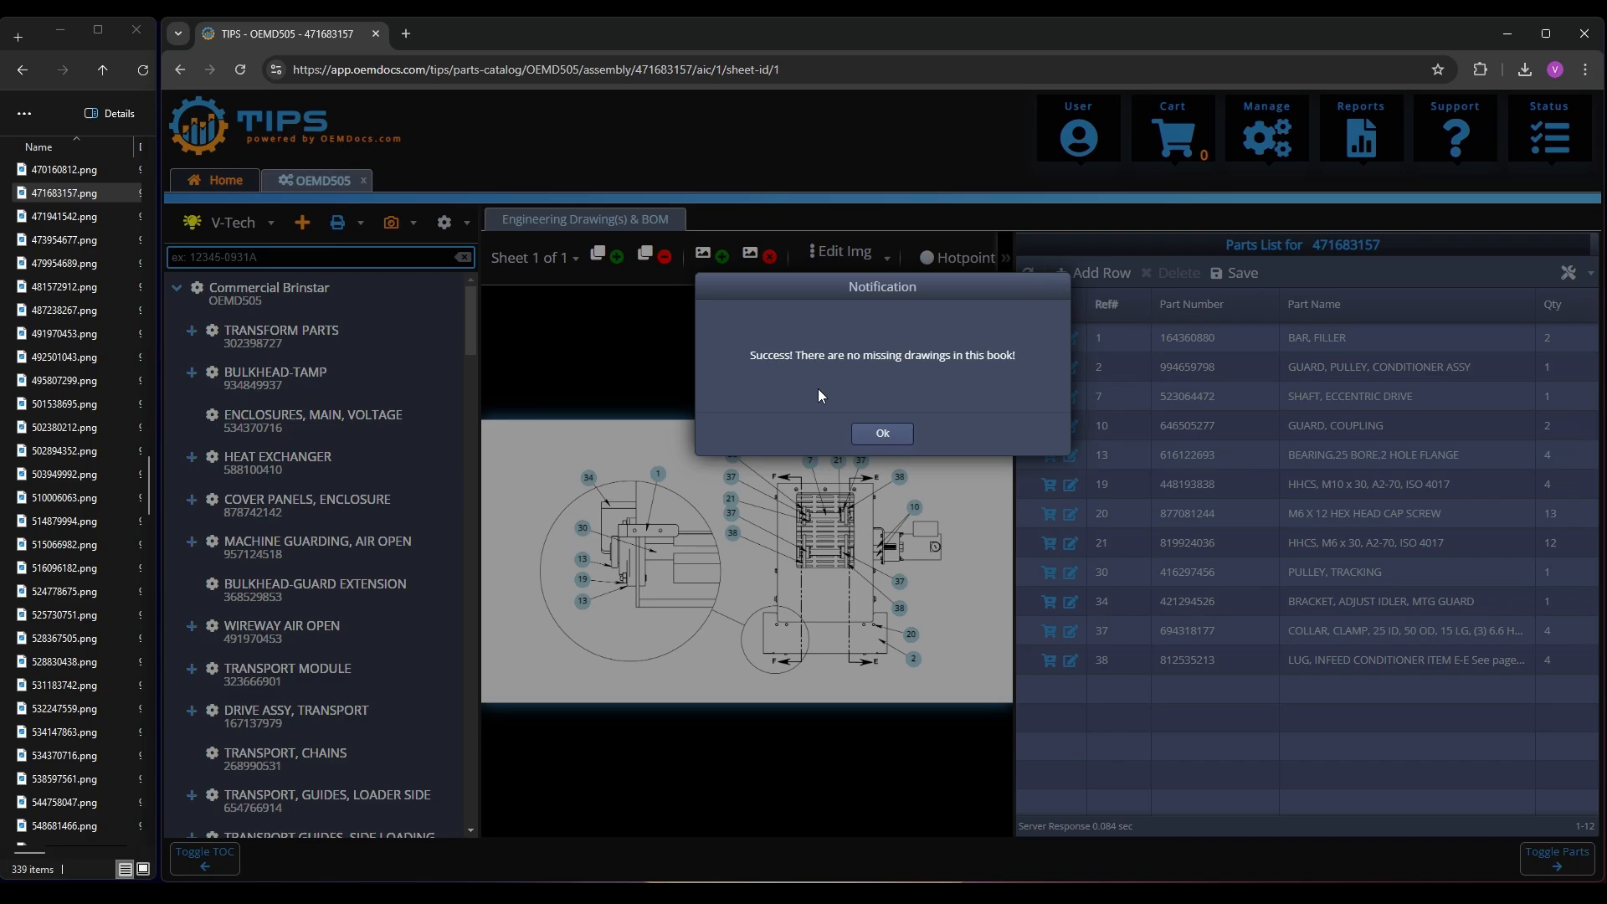
pyautogui.click(883, 434)
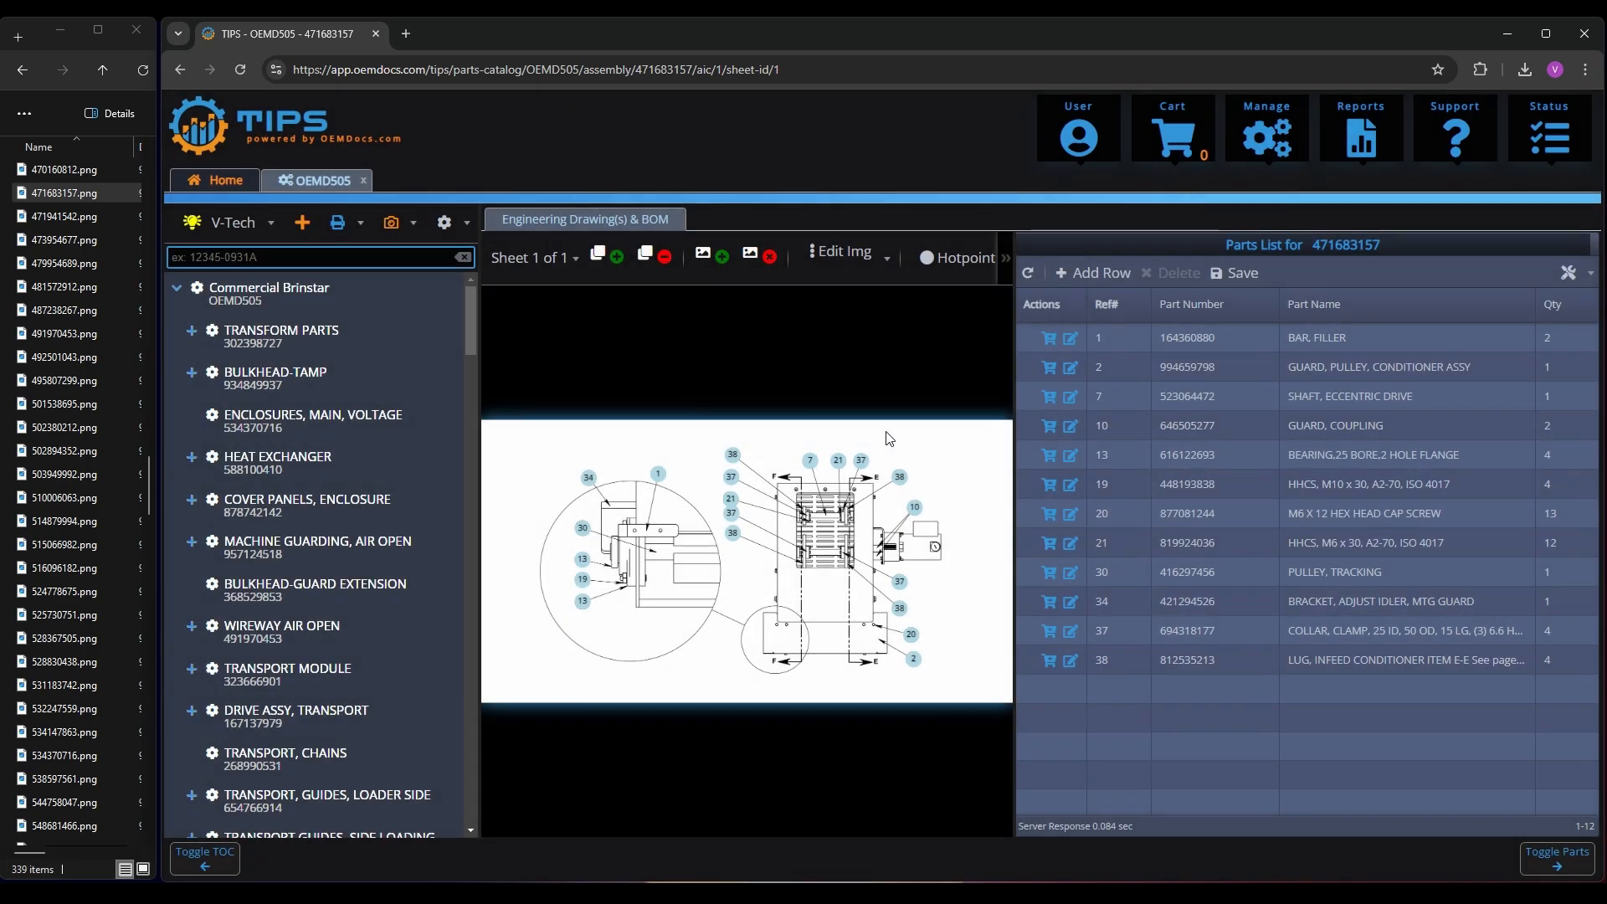
# Select hotpoint 38 on the INFEED CONVEYOR, INCLINE Sheet 3 drawing to locate its row in the parts list
pyautogui.click(901, 482)
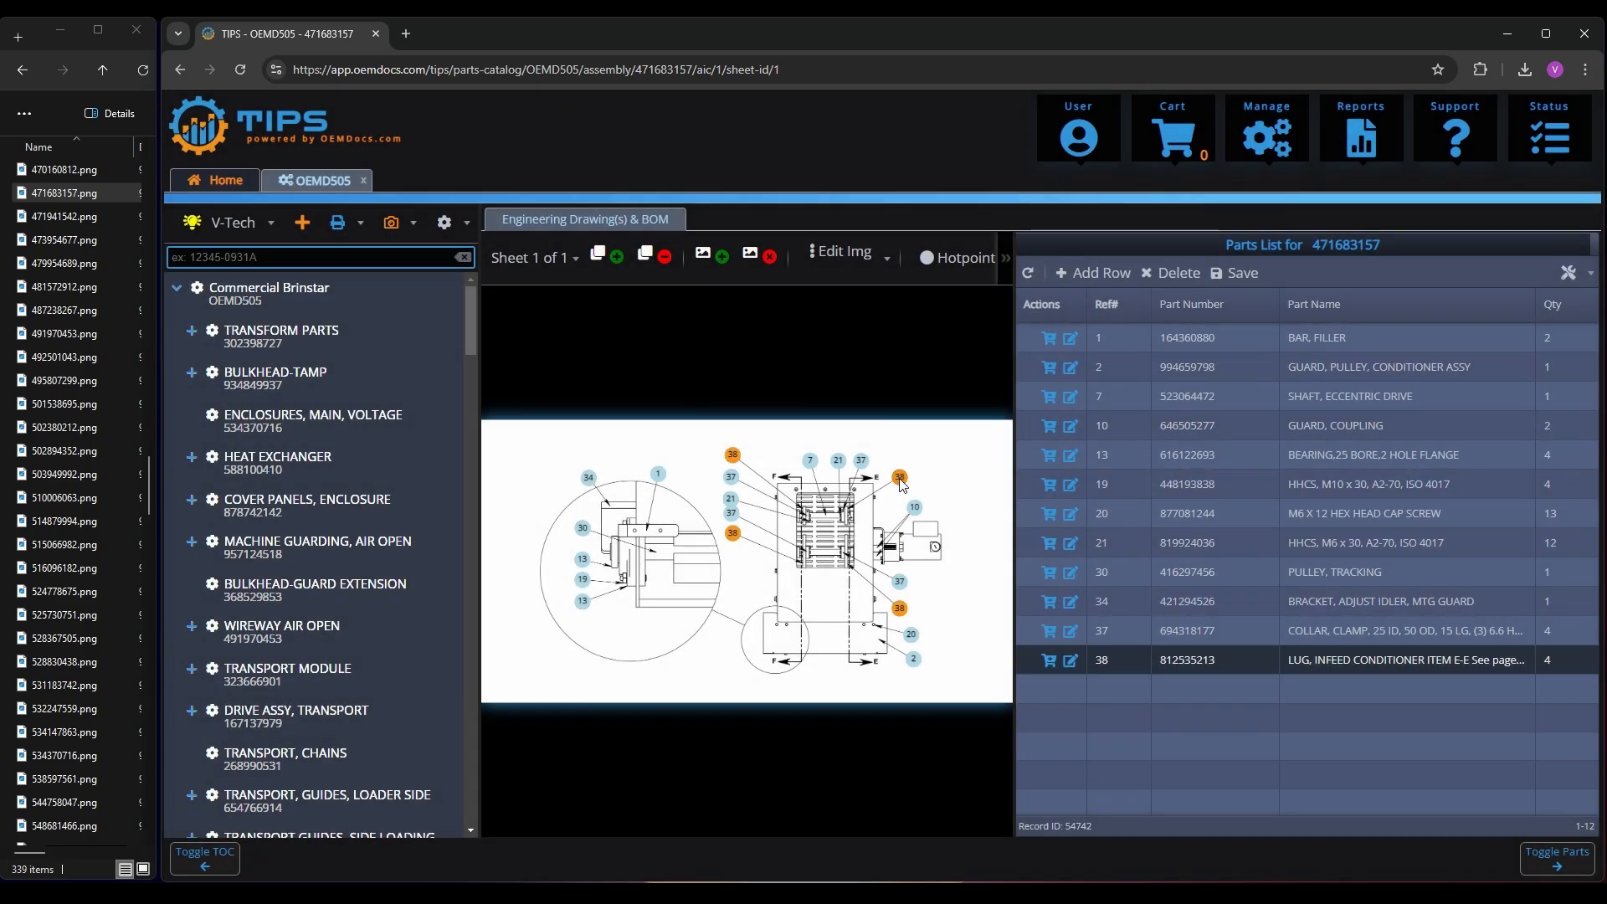
# Select the BEARING,25 BORE,2 HOLE FLANGE row in the parts list to highlight its hotpoints on the drawing
pyautogui.click(1204, 454)
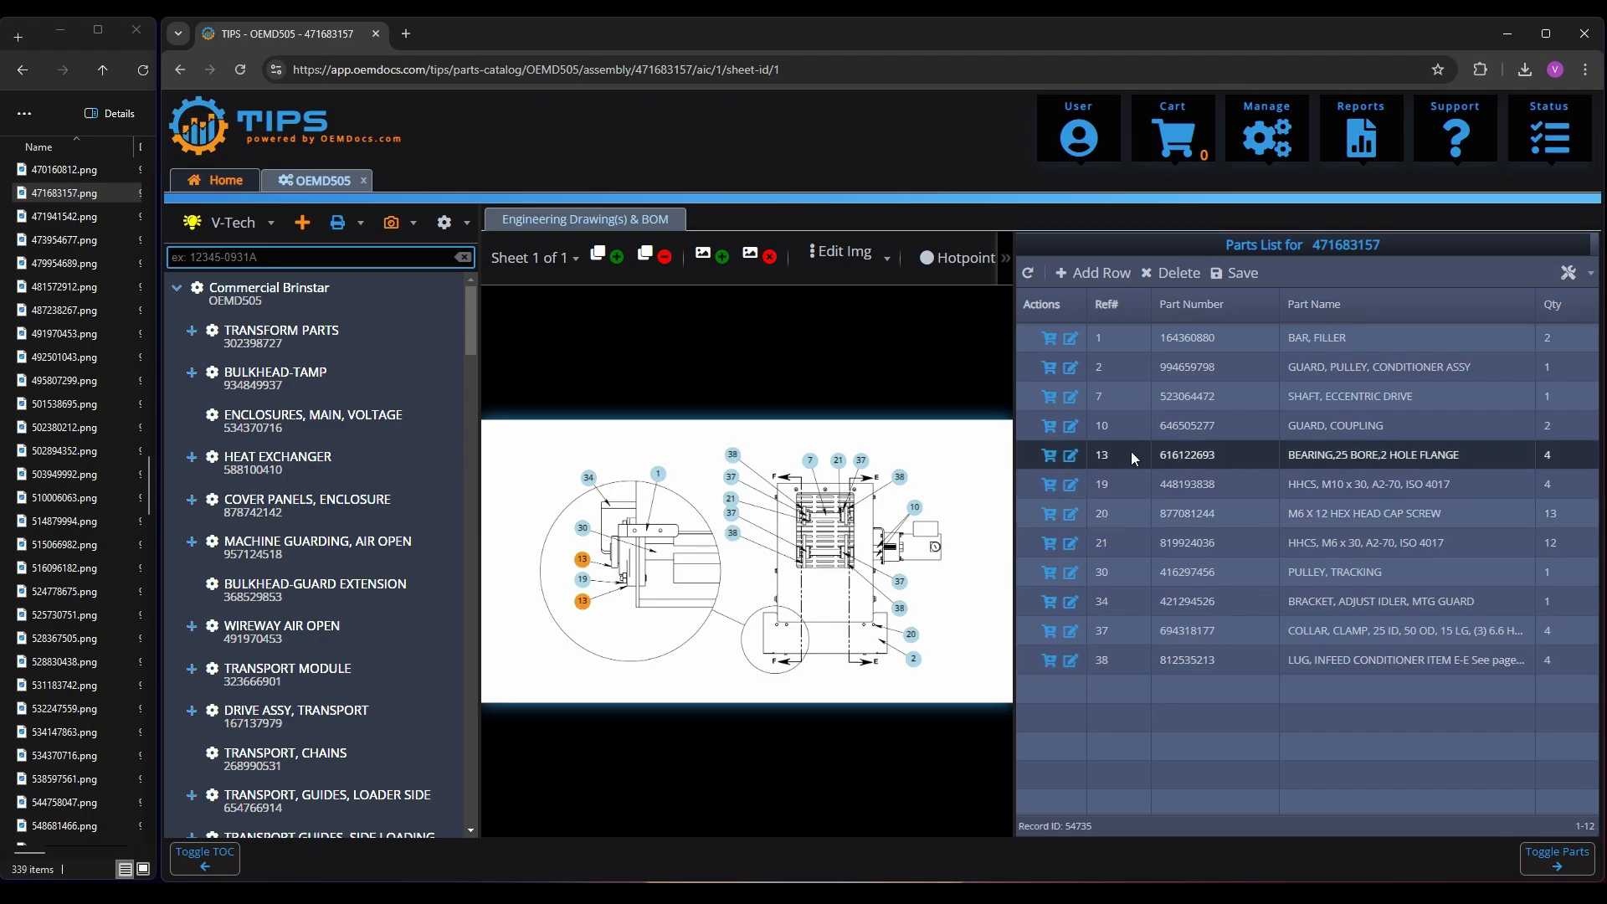
# Search the book for part numbers matching 12* and open the BUCKET CONVEYOR SIDE GUIDES assembly from the results
pyautogui.click(272, 261)
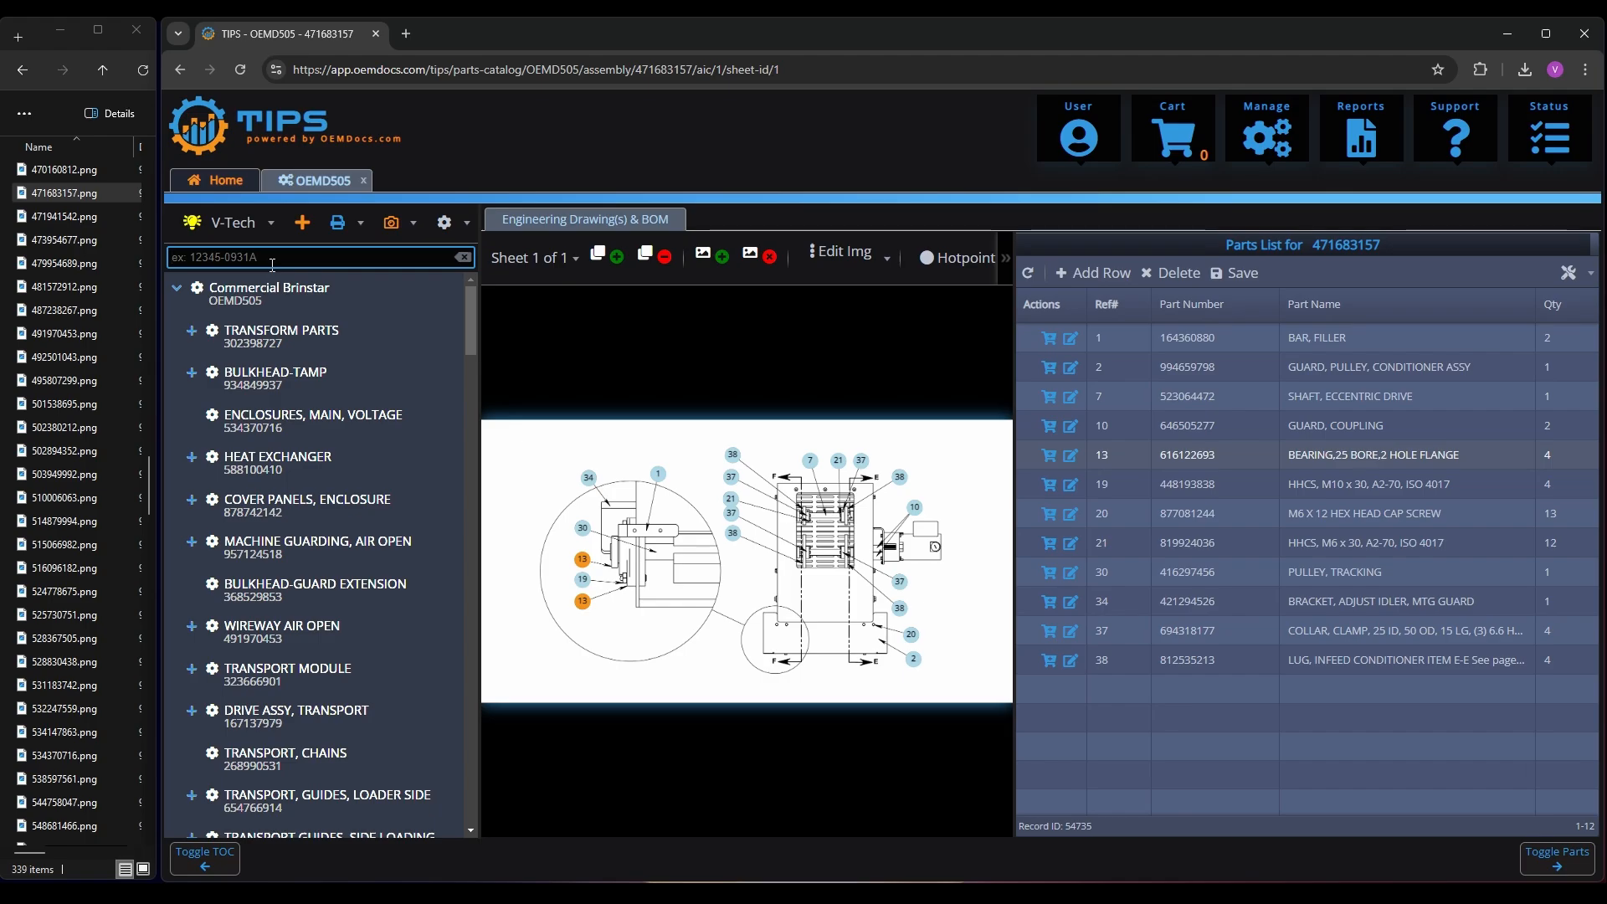
pyautogui.write('12*')
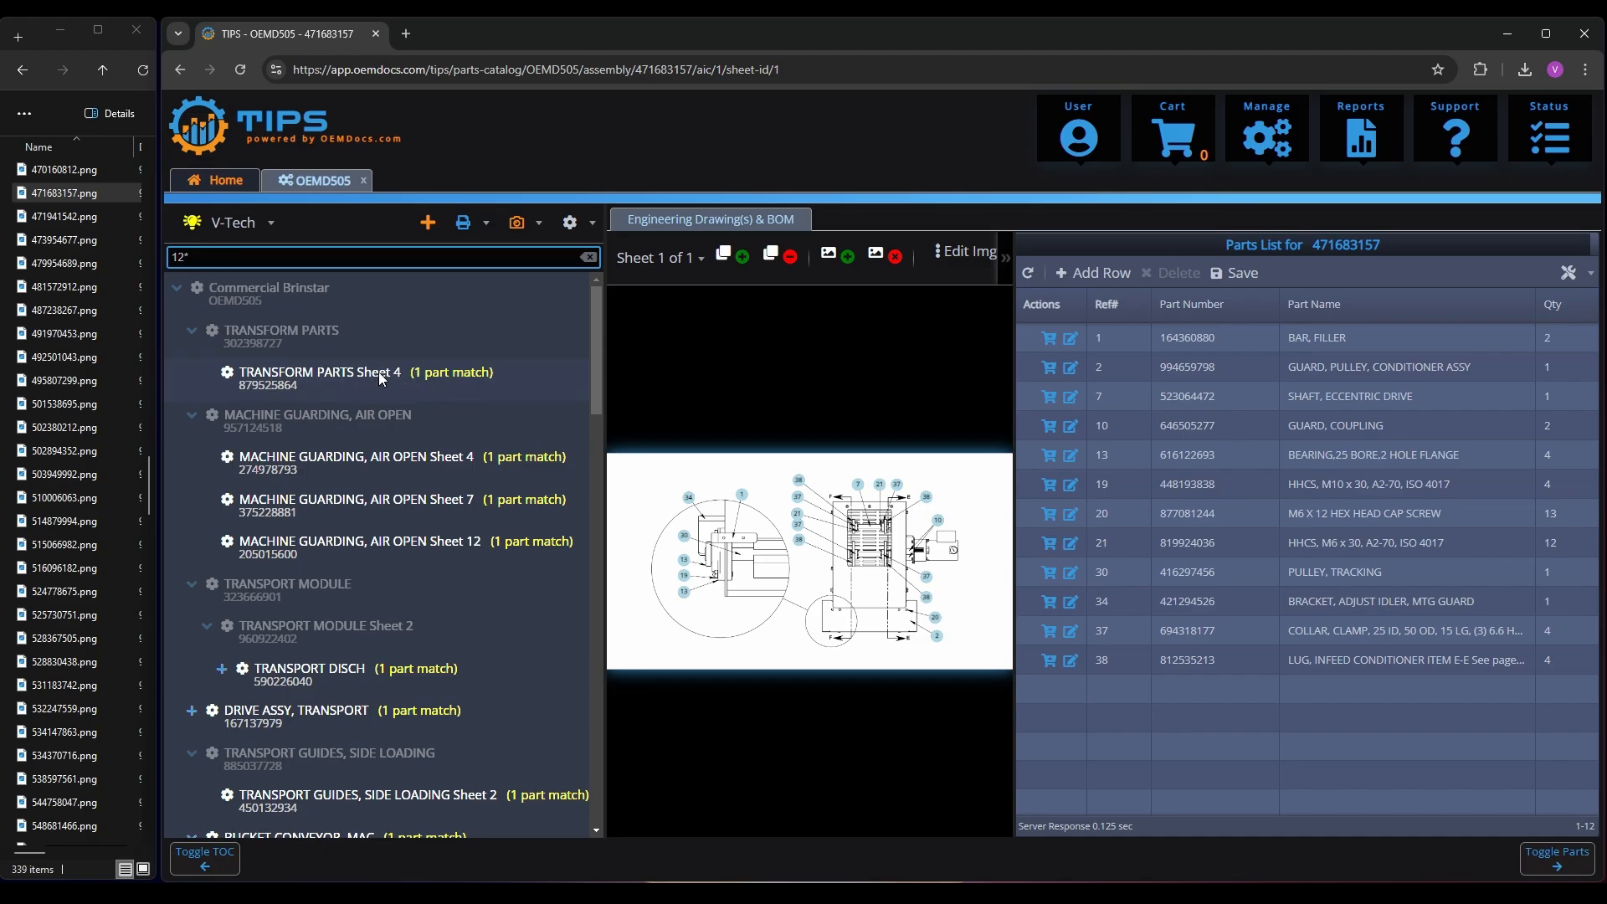
pyautogui.scroll(-5, 443, 502)
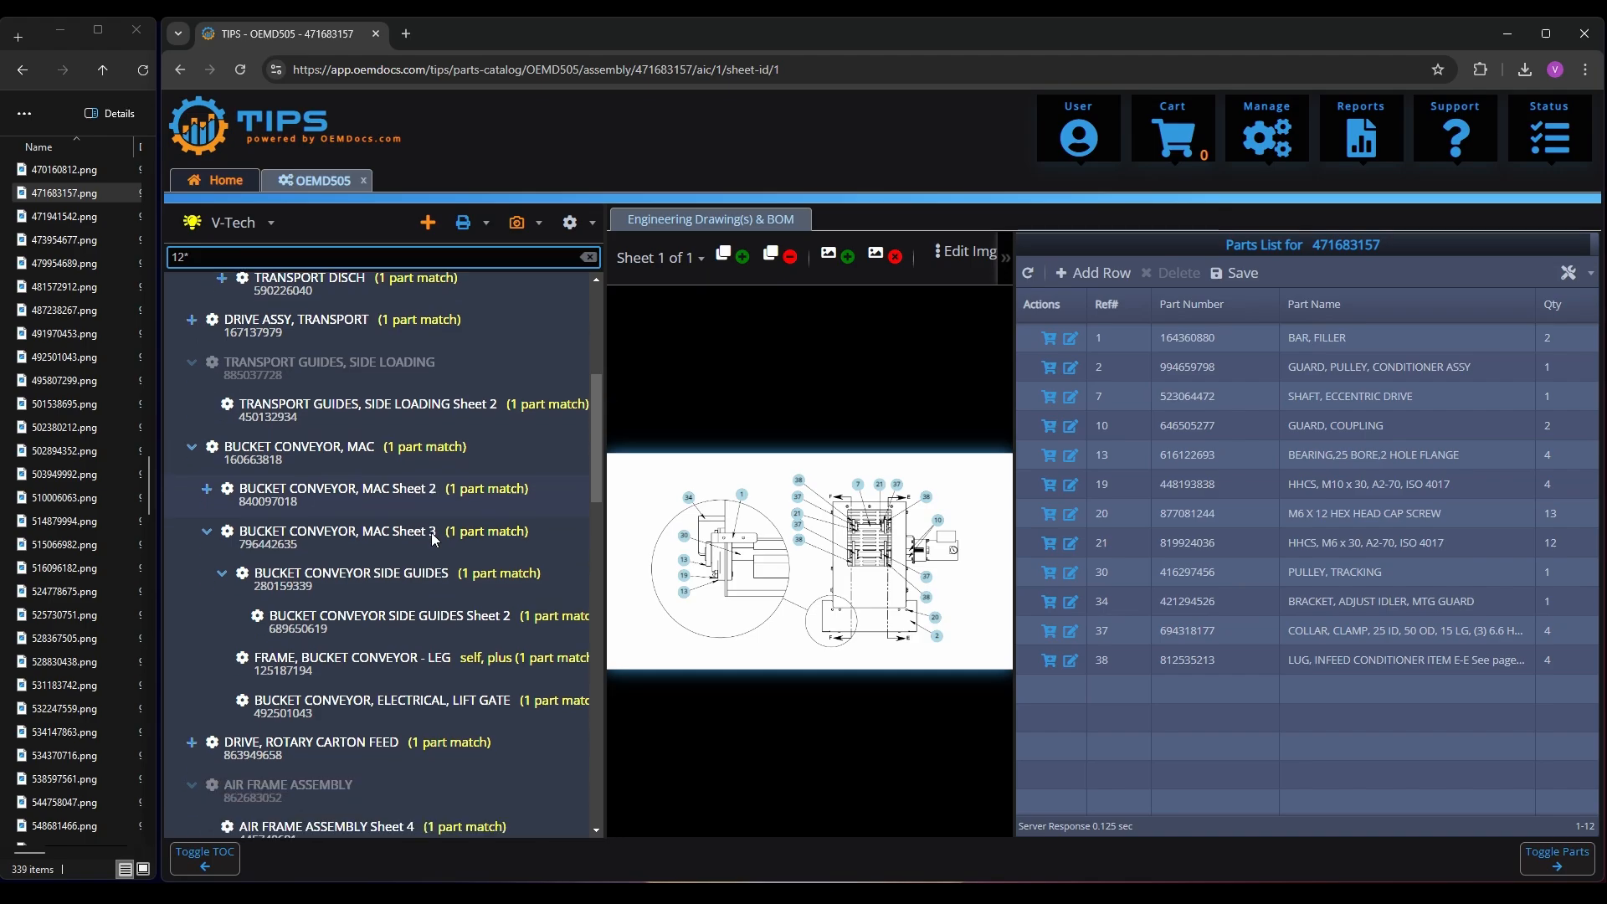
pyautogui.scroll(-3, 439, 519)
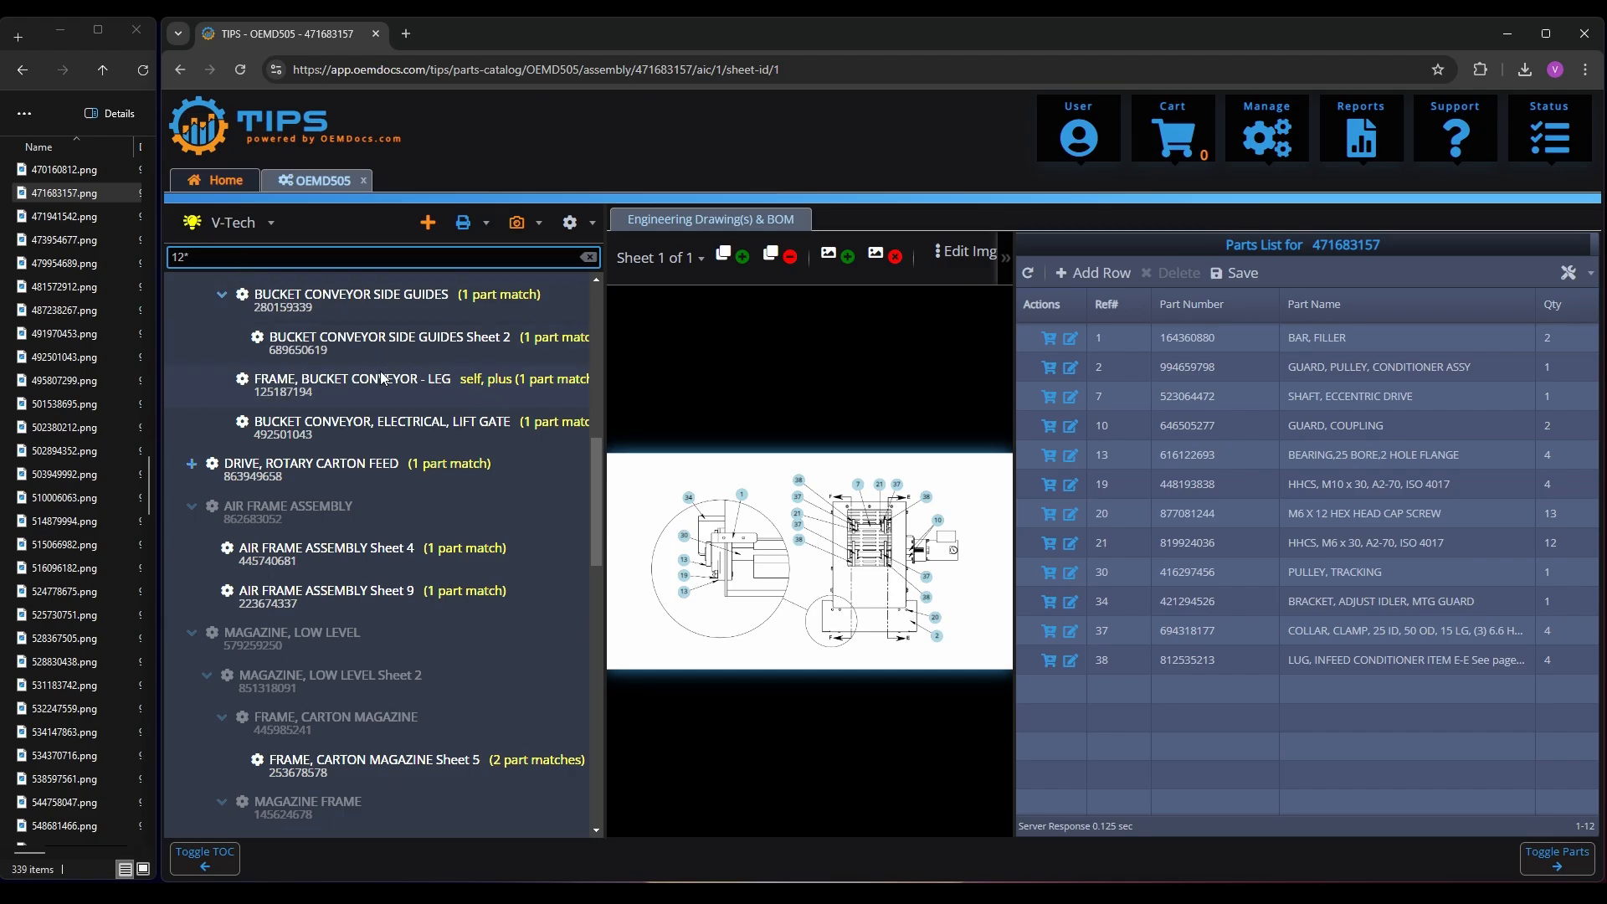
pyautogui.scroll(1, 372, 365)
pyautogui.click(348, 379)
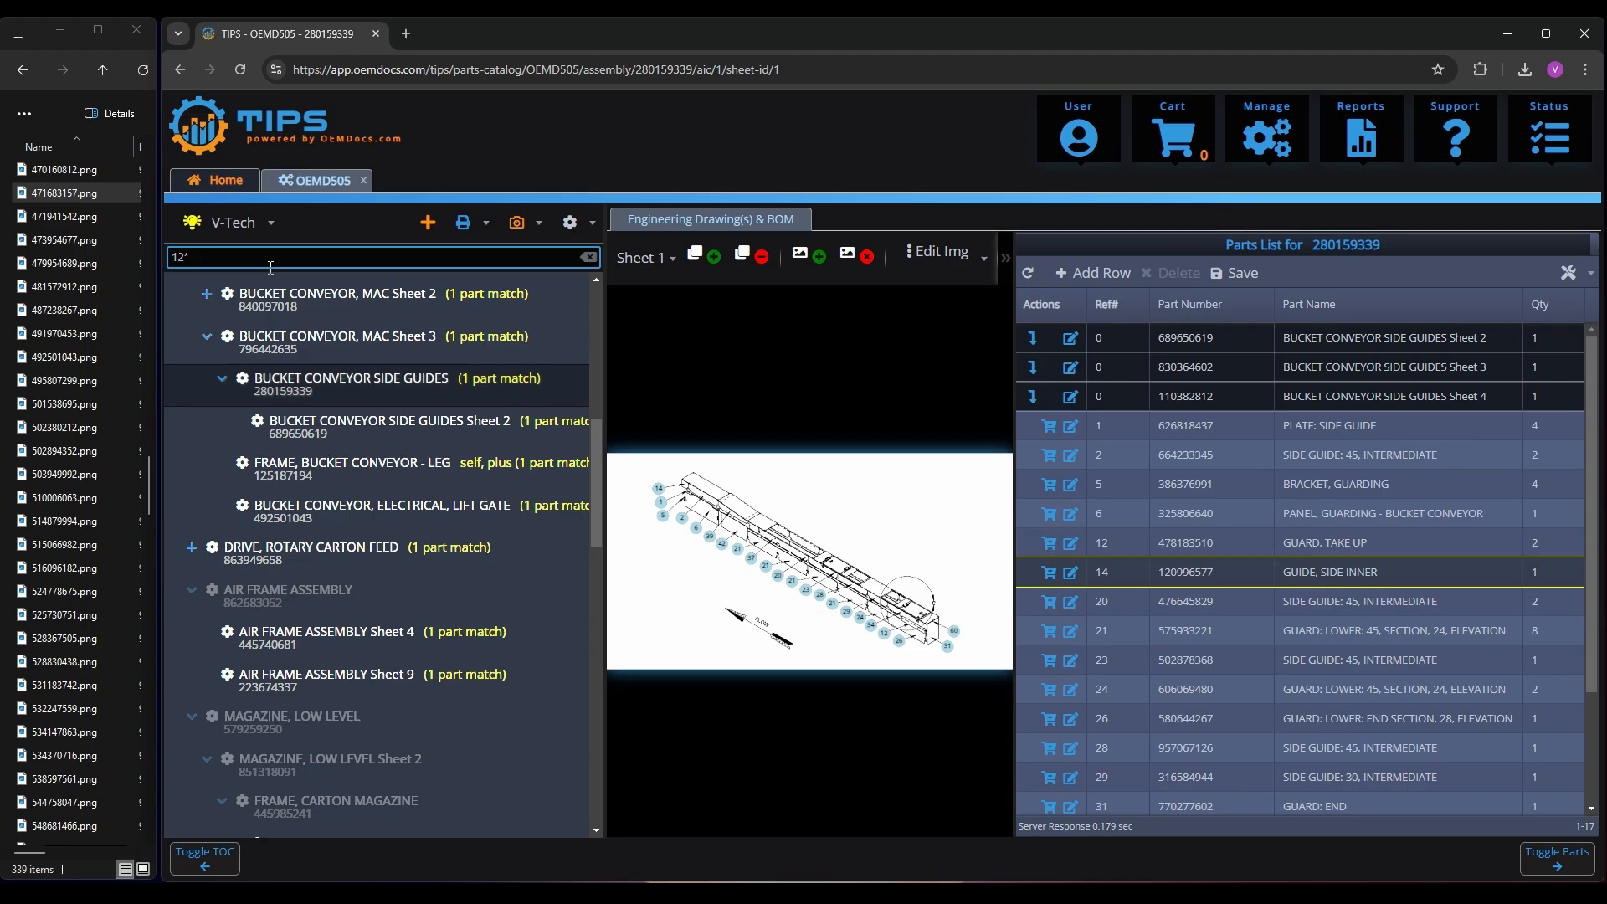
# Search the book for part number 478183510, then clear the search to restore the full assembly tree
pyautogui.moveTo(270, 267); pyautogui.dragTo(28, 241)
pyautogui.write('47818351')
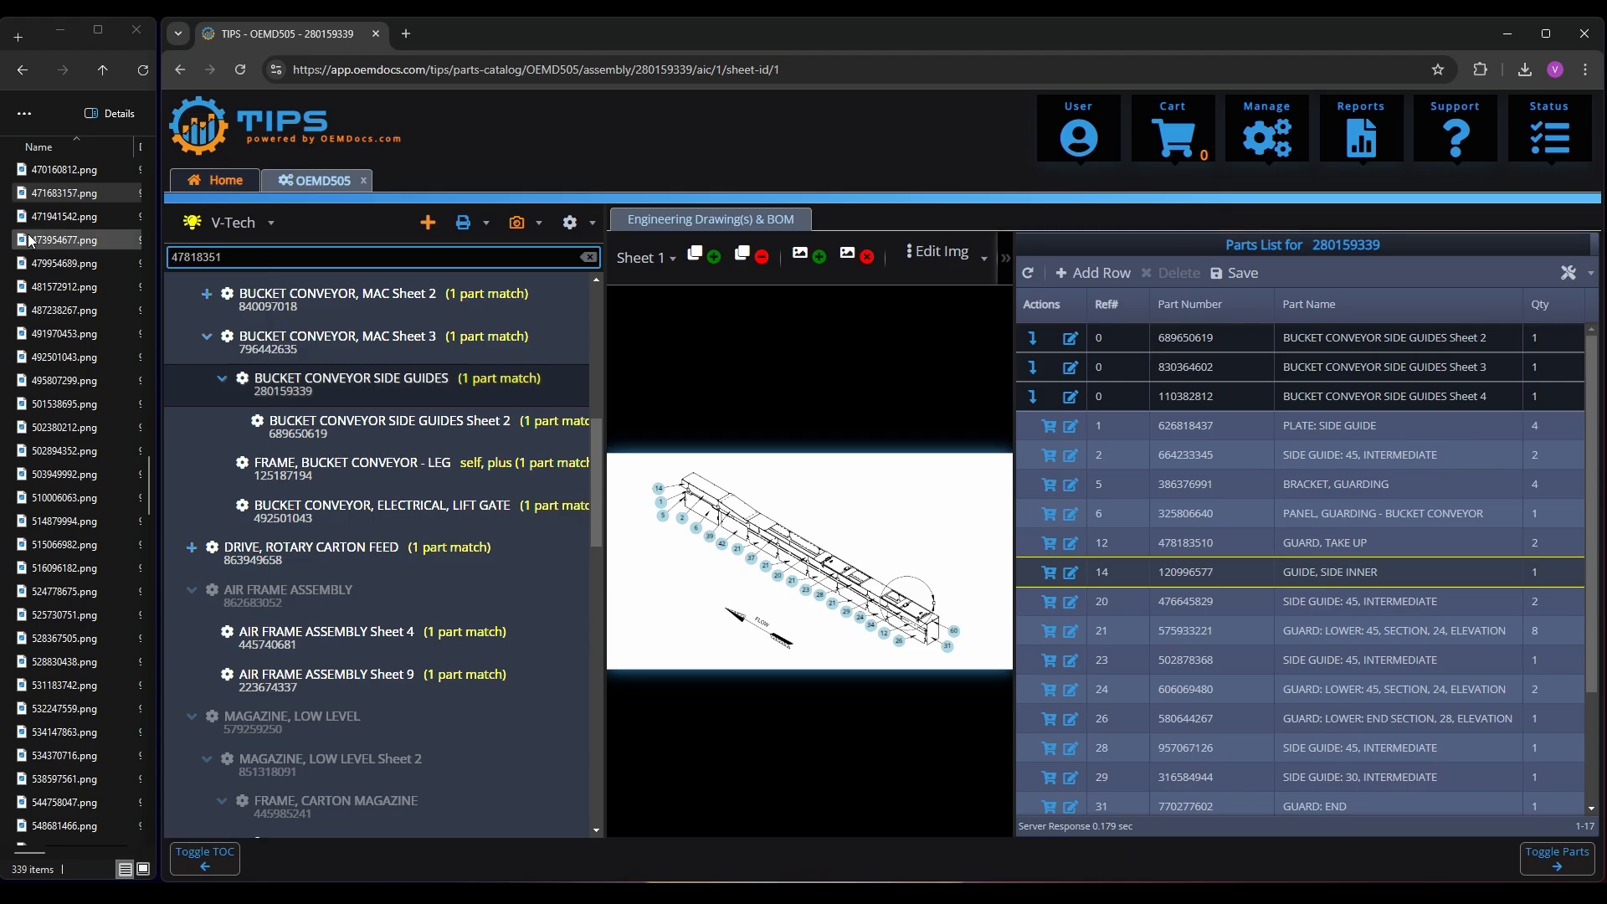
pyautogui.write('0')
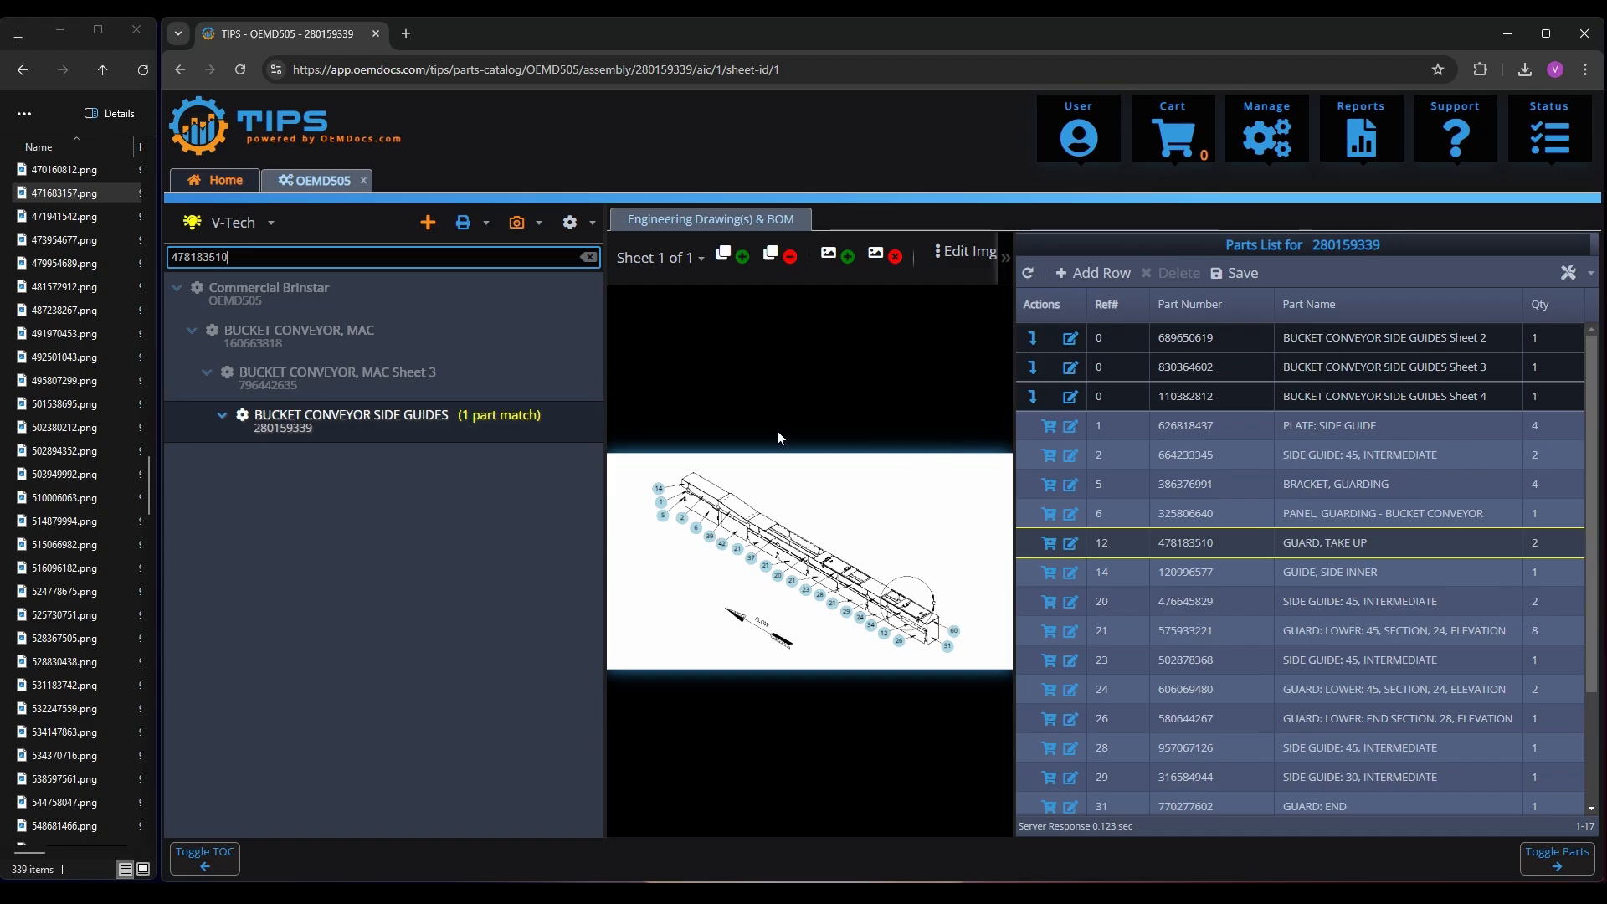
pyautogui.click(486, 226)
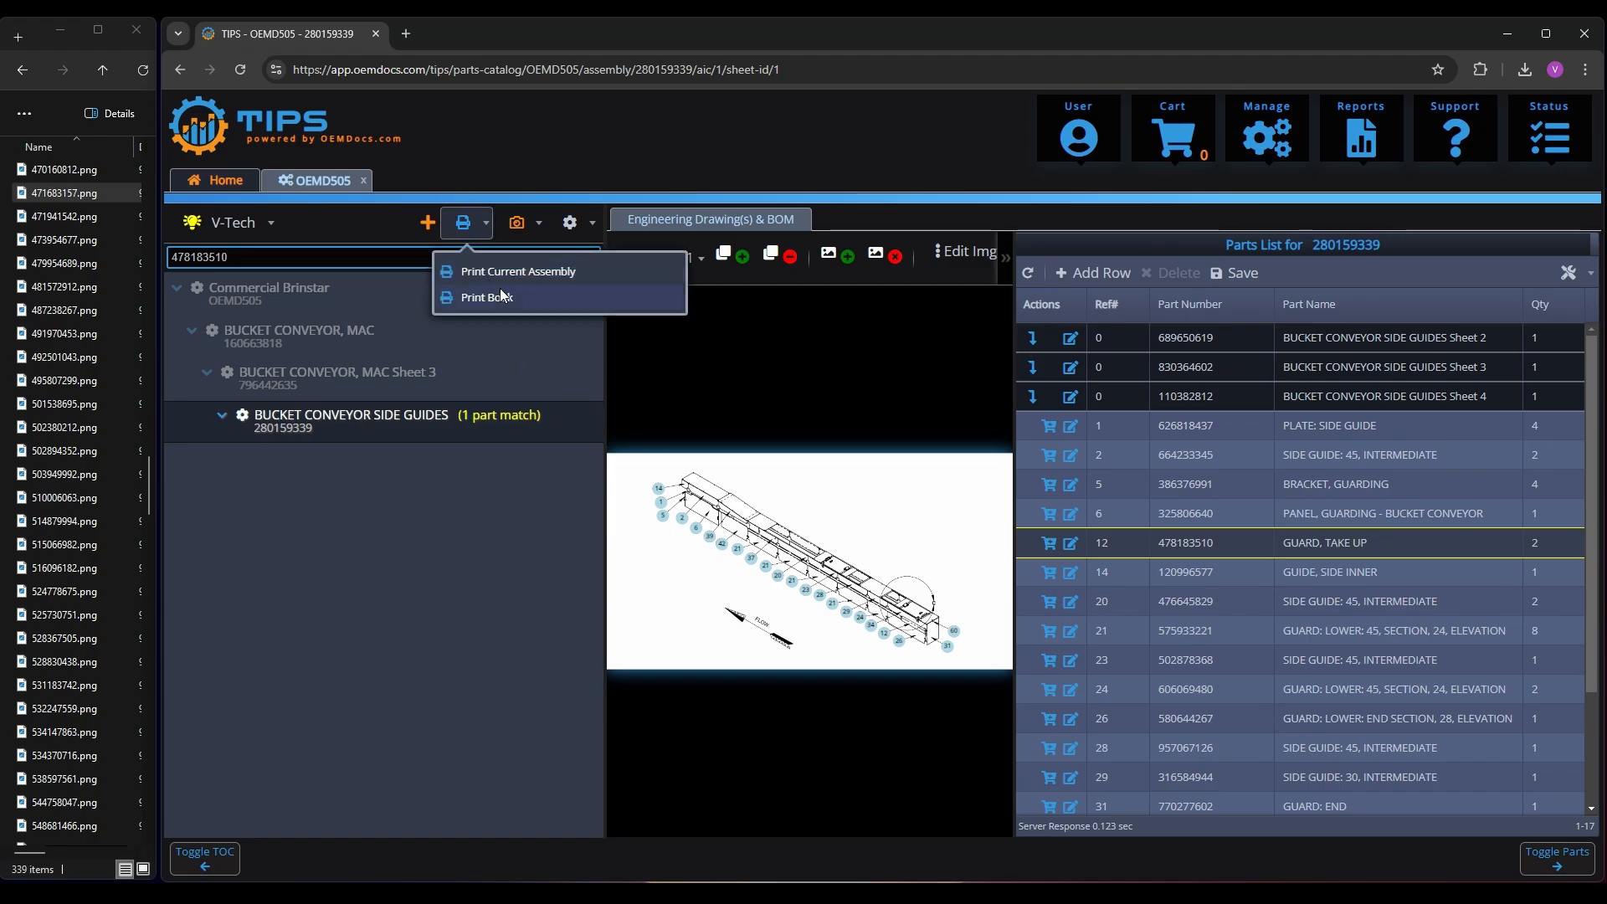
pyautogui.click(286, 244)
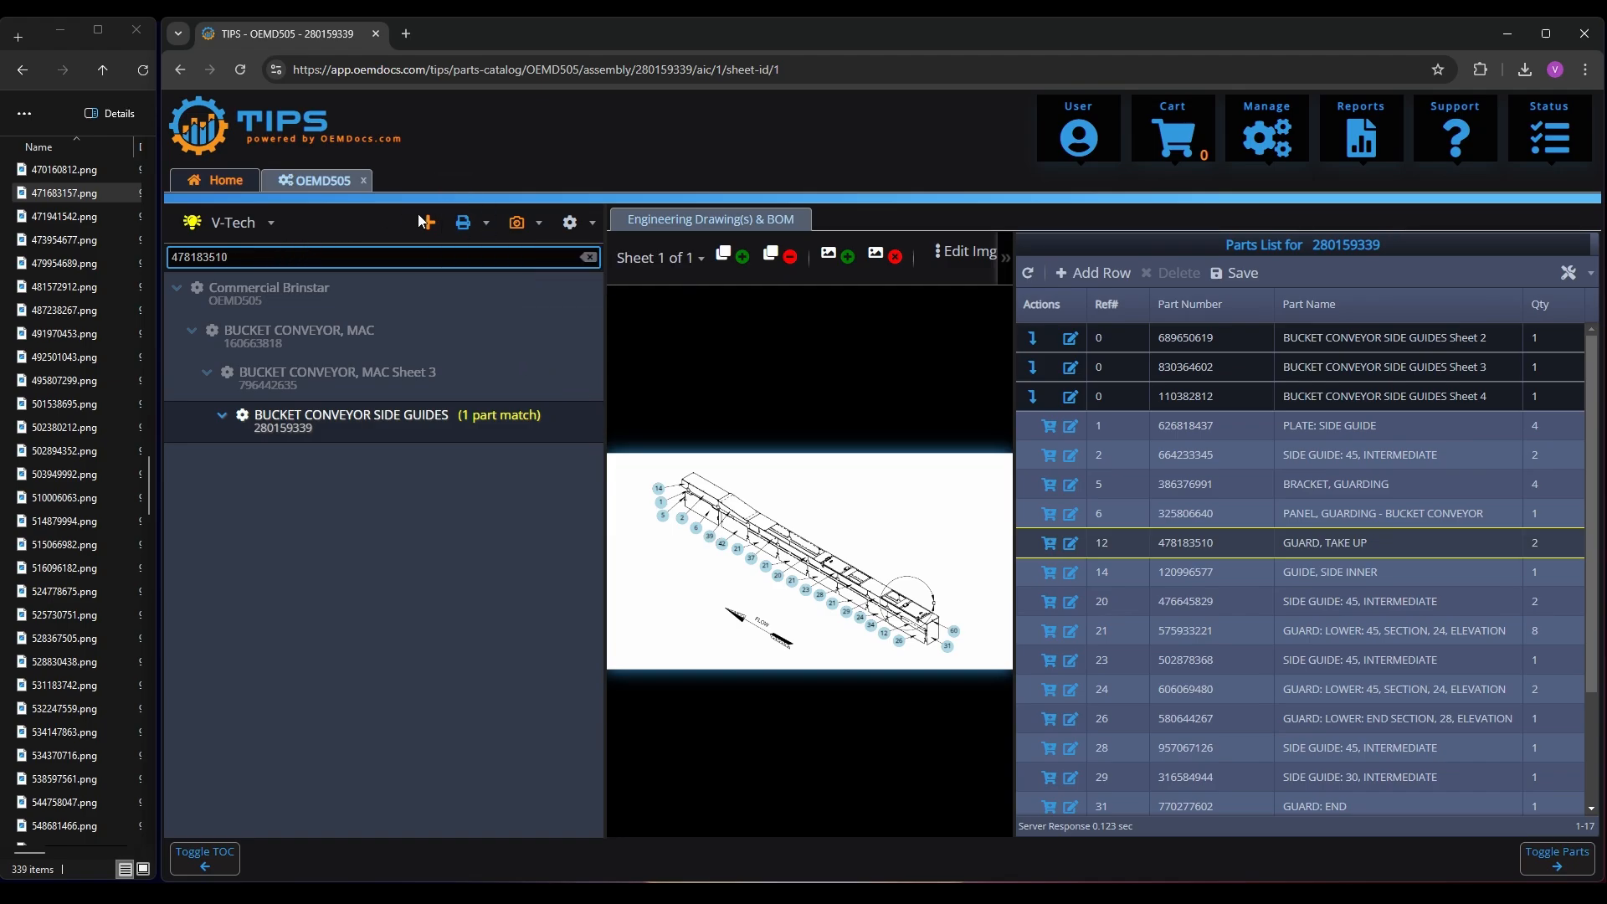
pyautogui.click(590, 258)
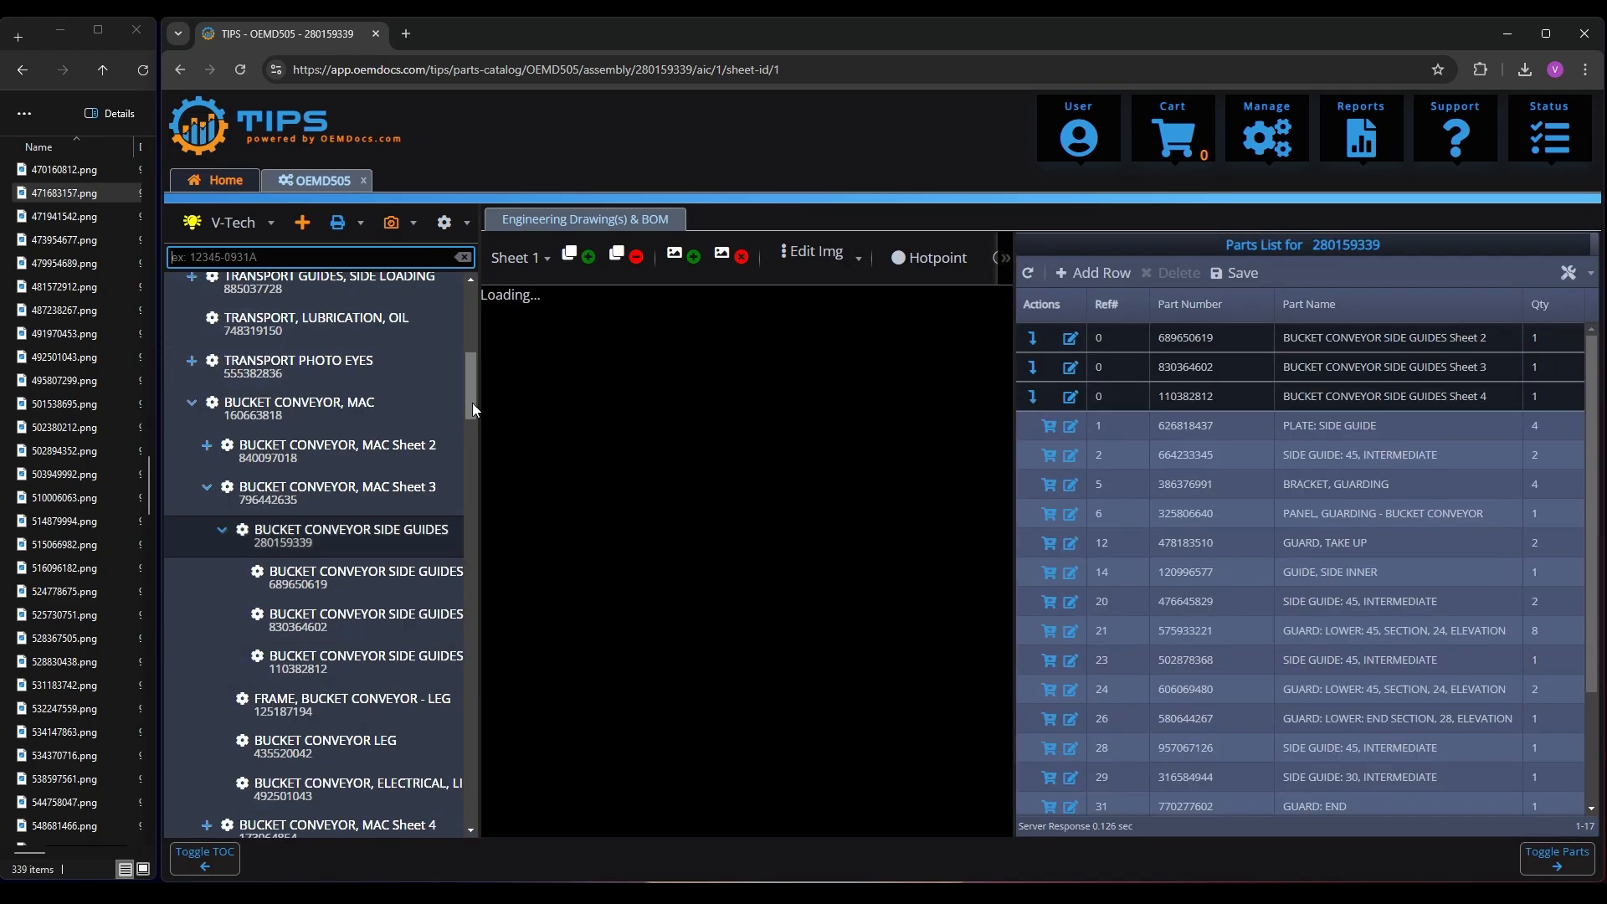
# Submit a print job for the whole OEMD505 book with the paper orientation set to Landscape
pyautogui.moveTo(472, 403); pyautogui.dragTo(476, 304)
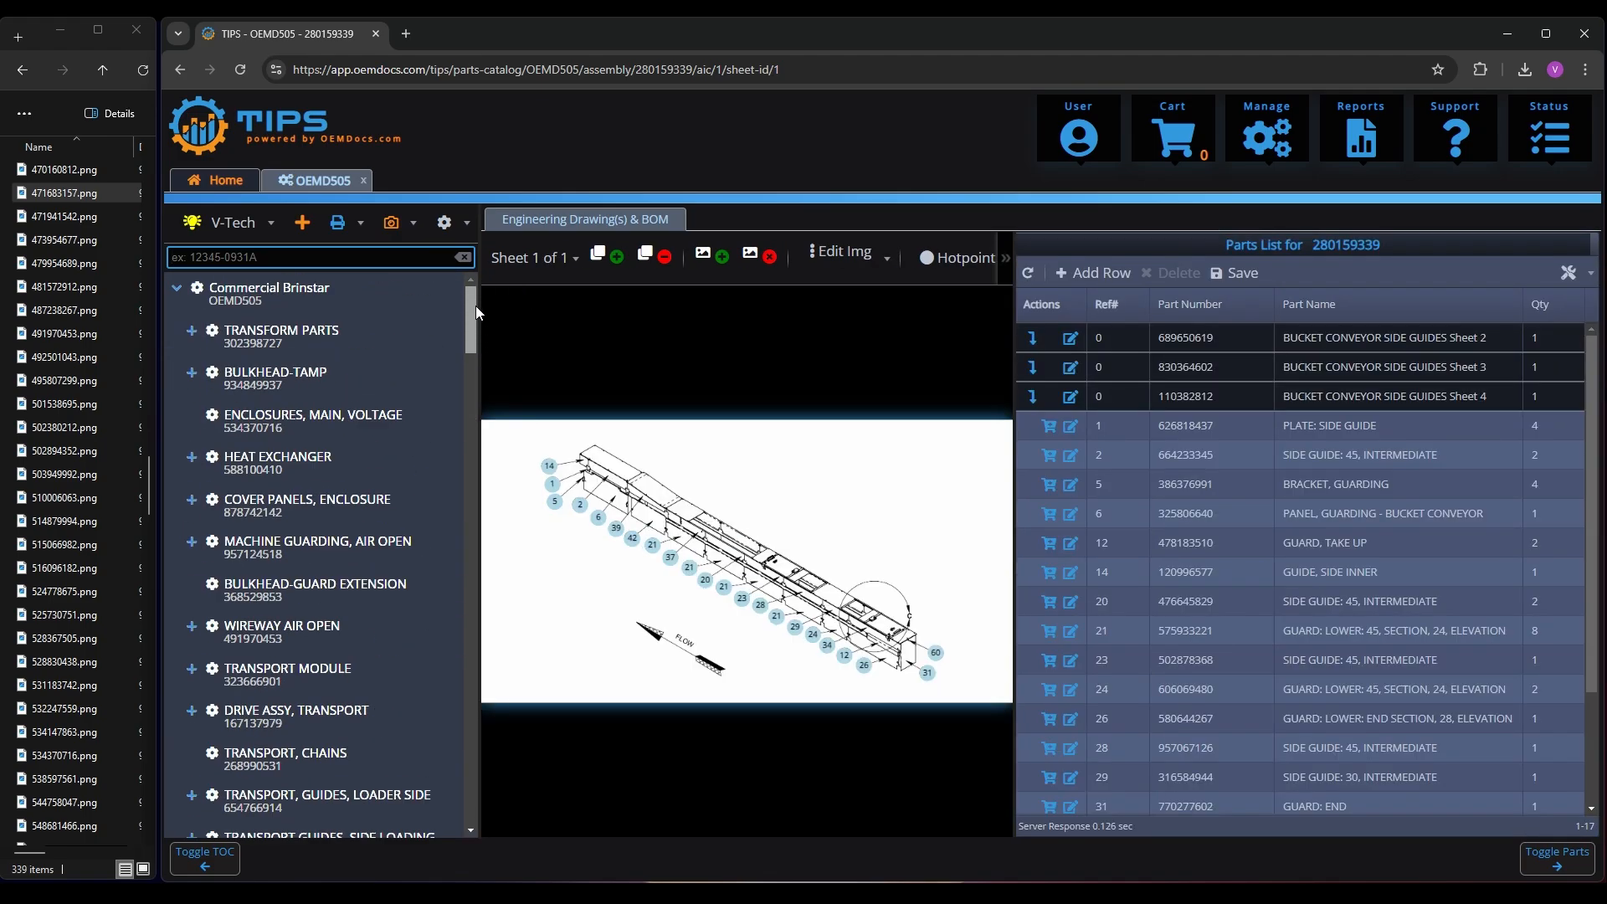
pyautogui.click(360, 224)
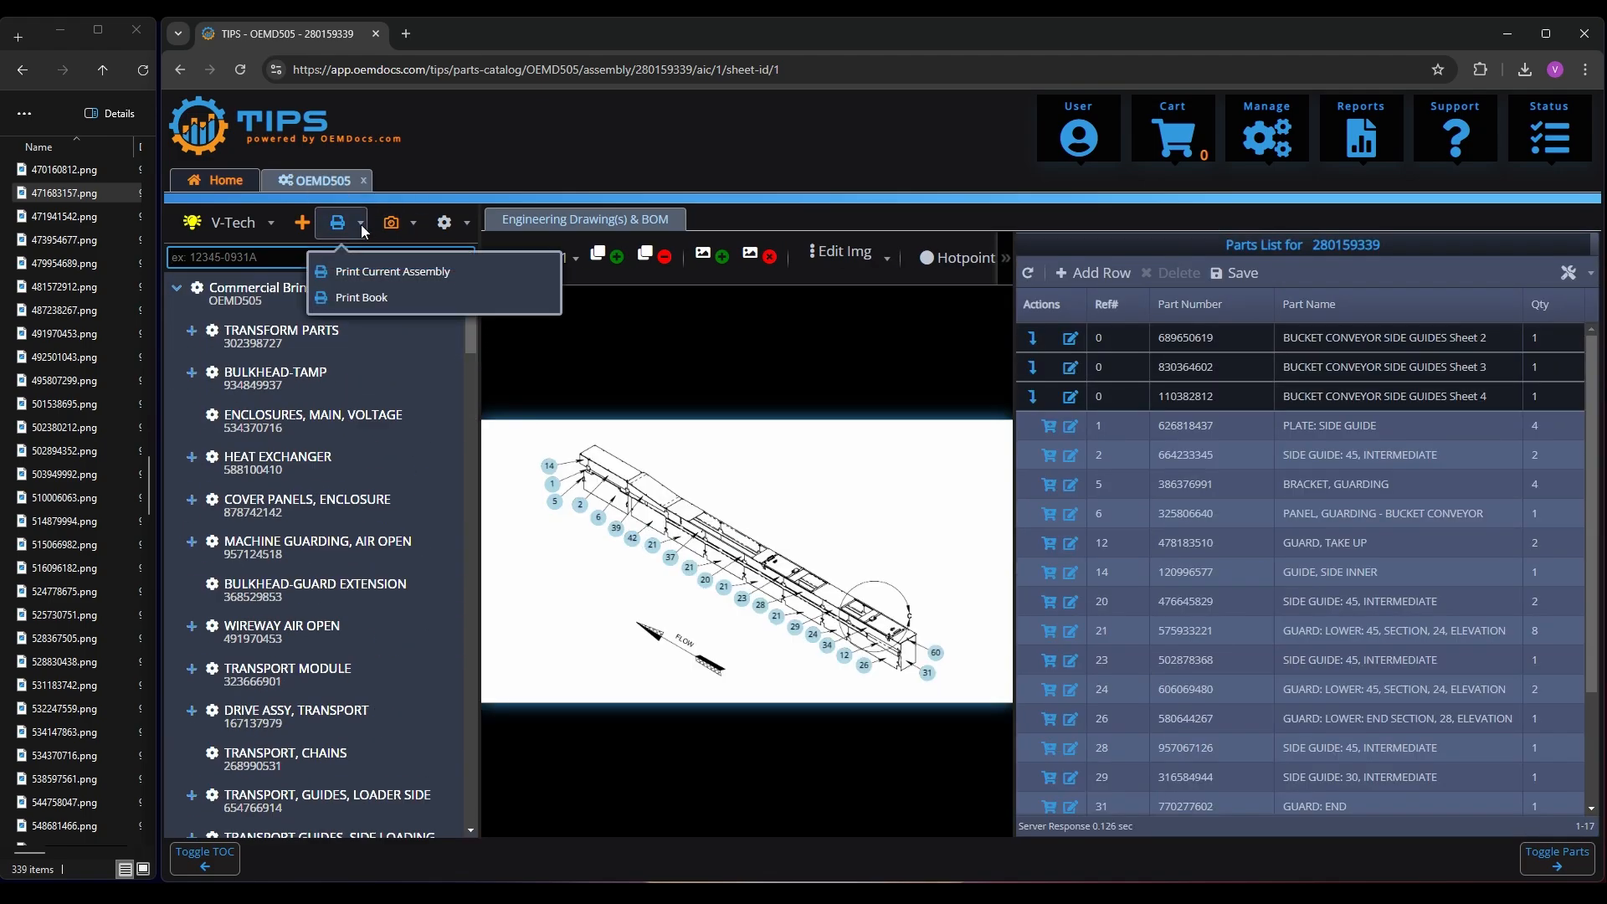
pyautogui.click(360, 298)
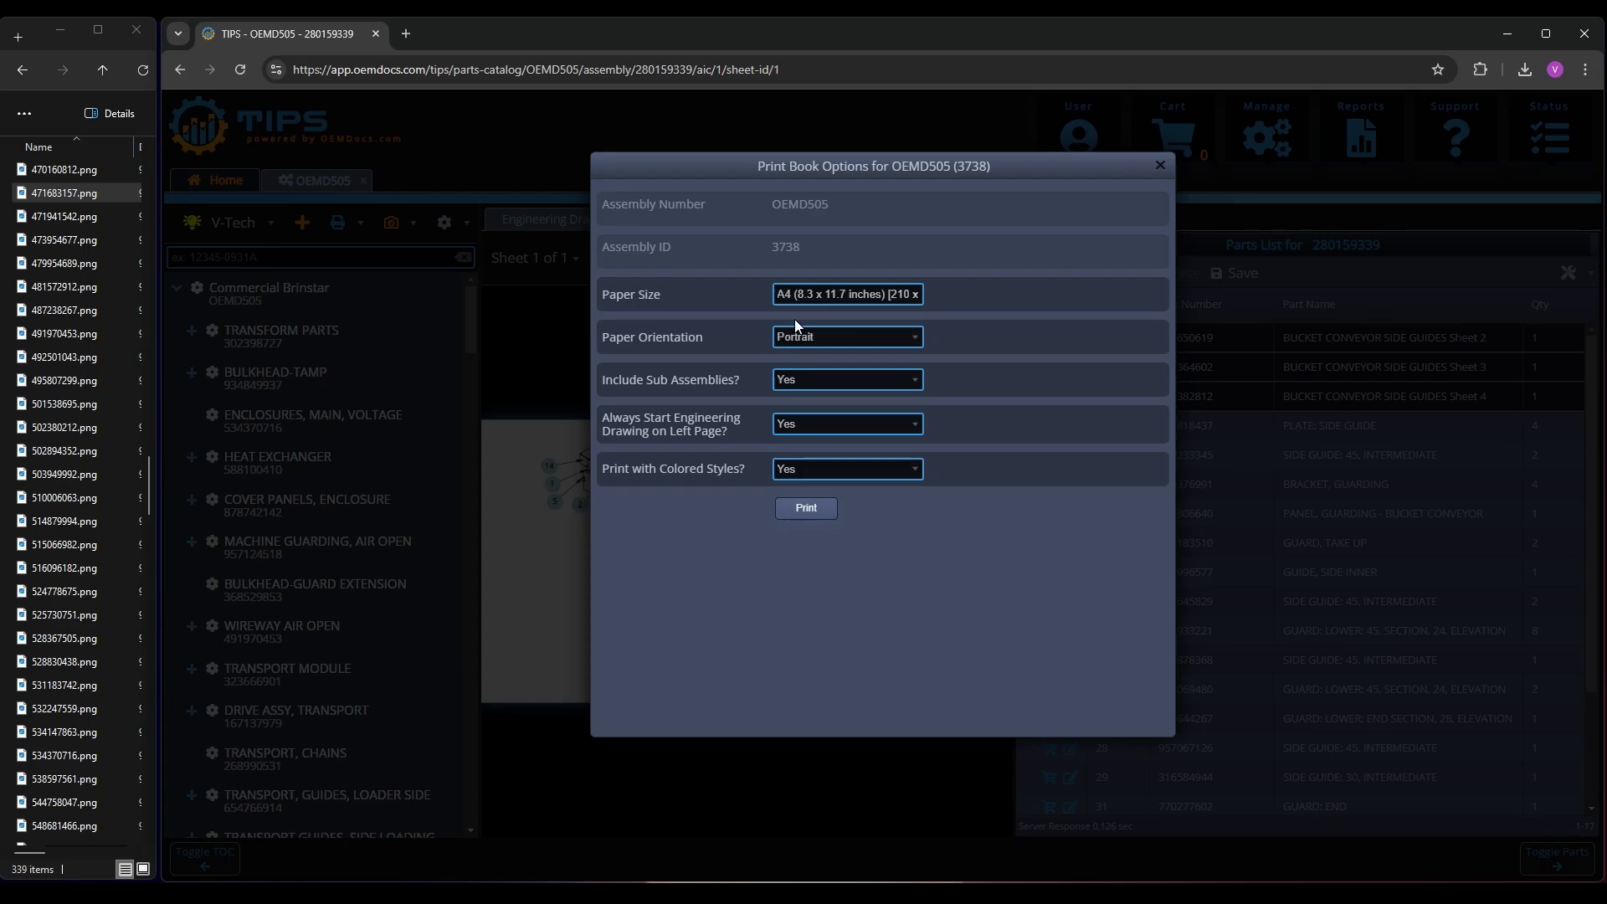
pyautogui.click(809, 339)
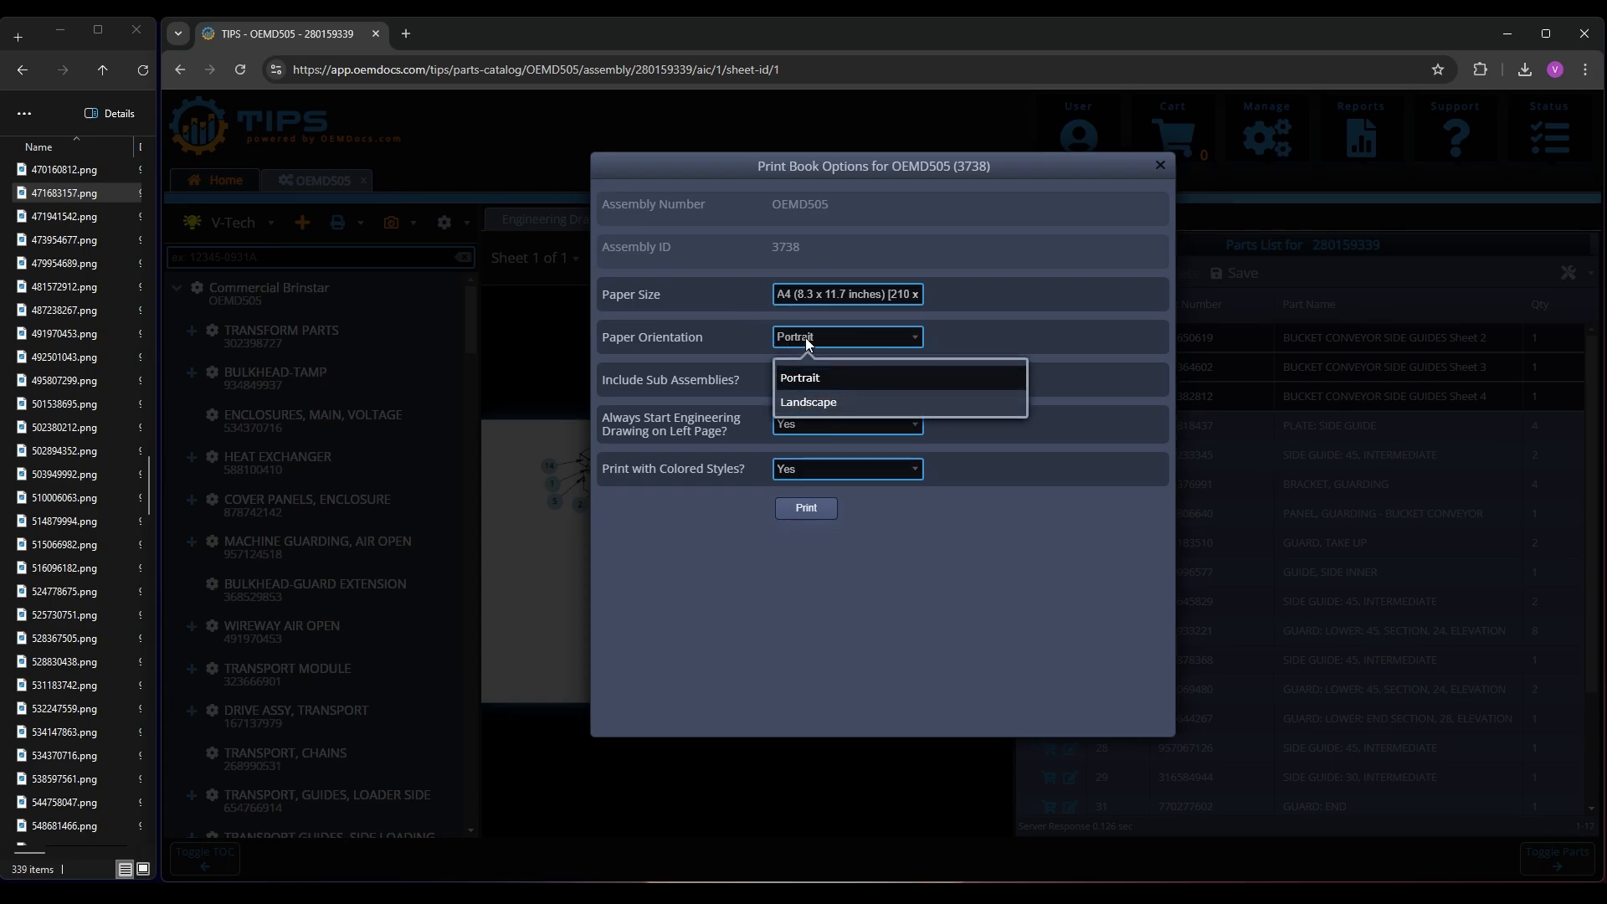
pyautogui.click(810, 403)
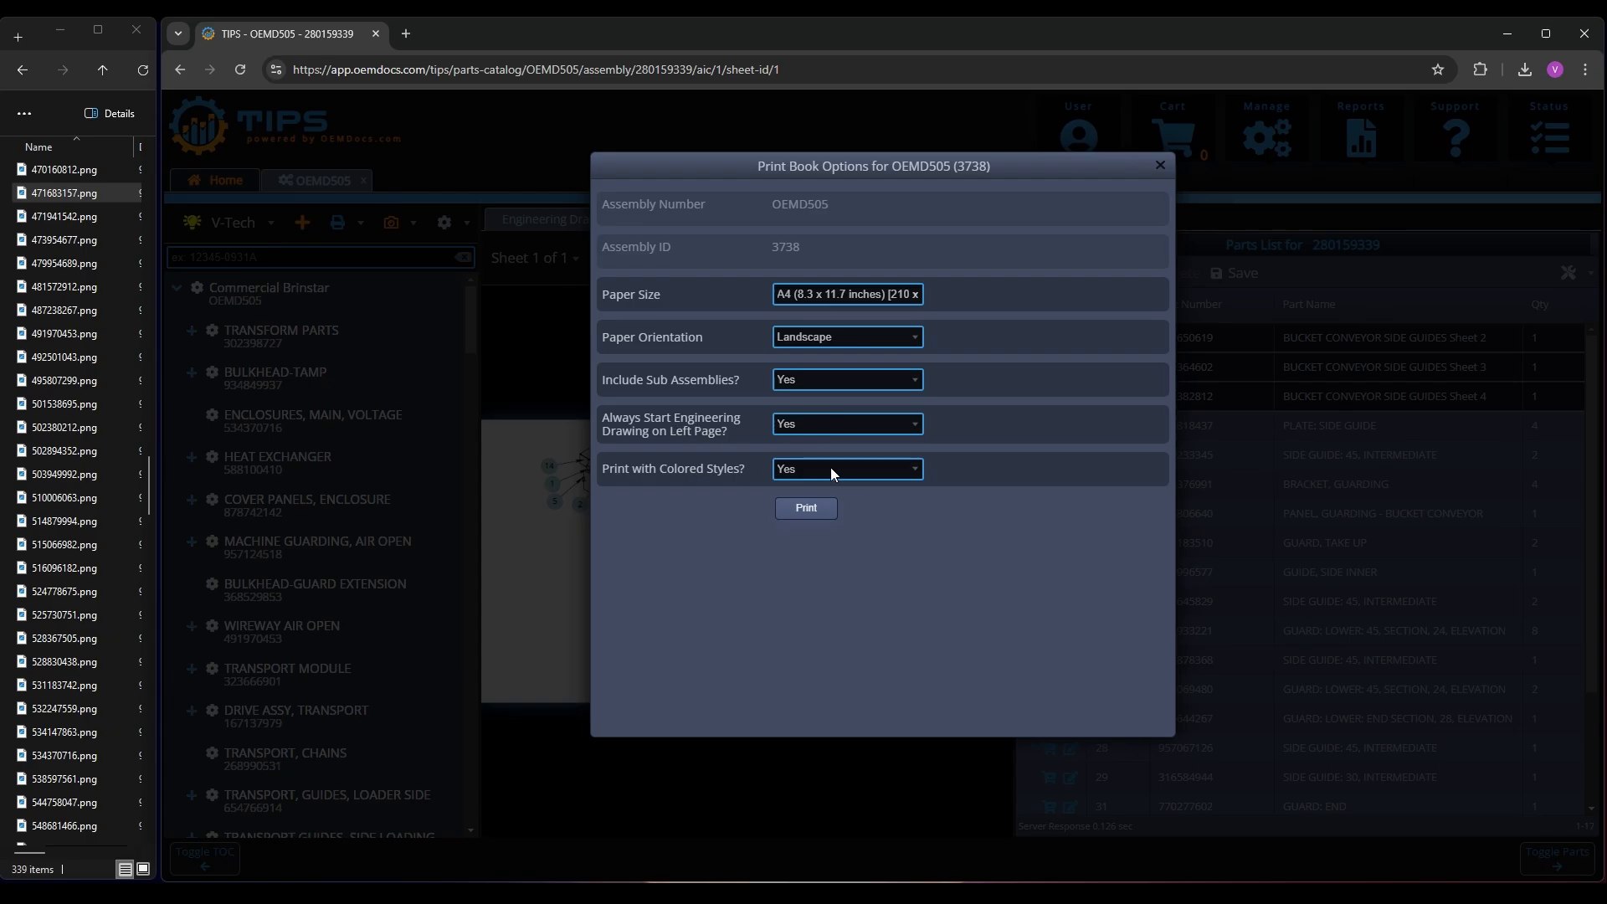
pyautogui.click(816, 507)
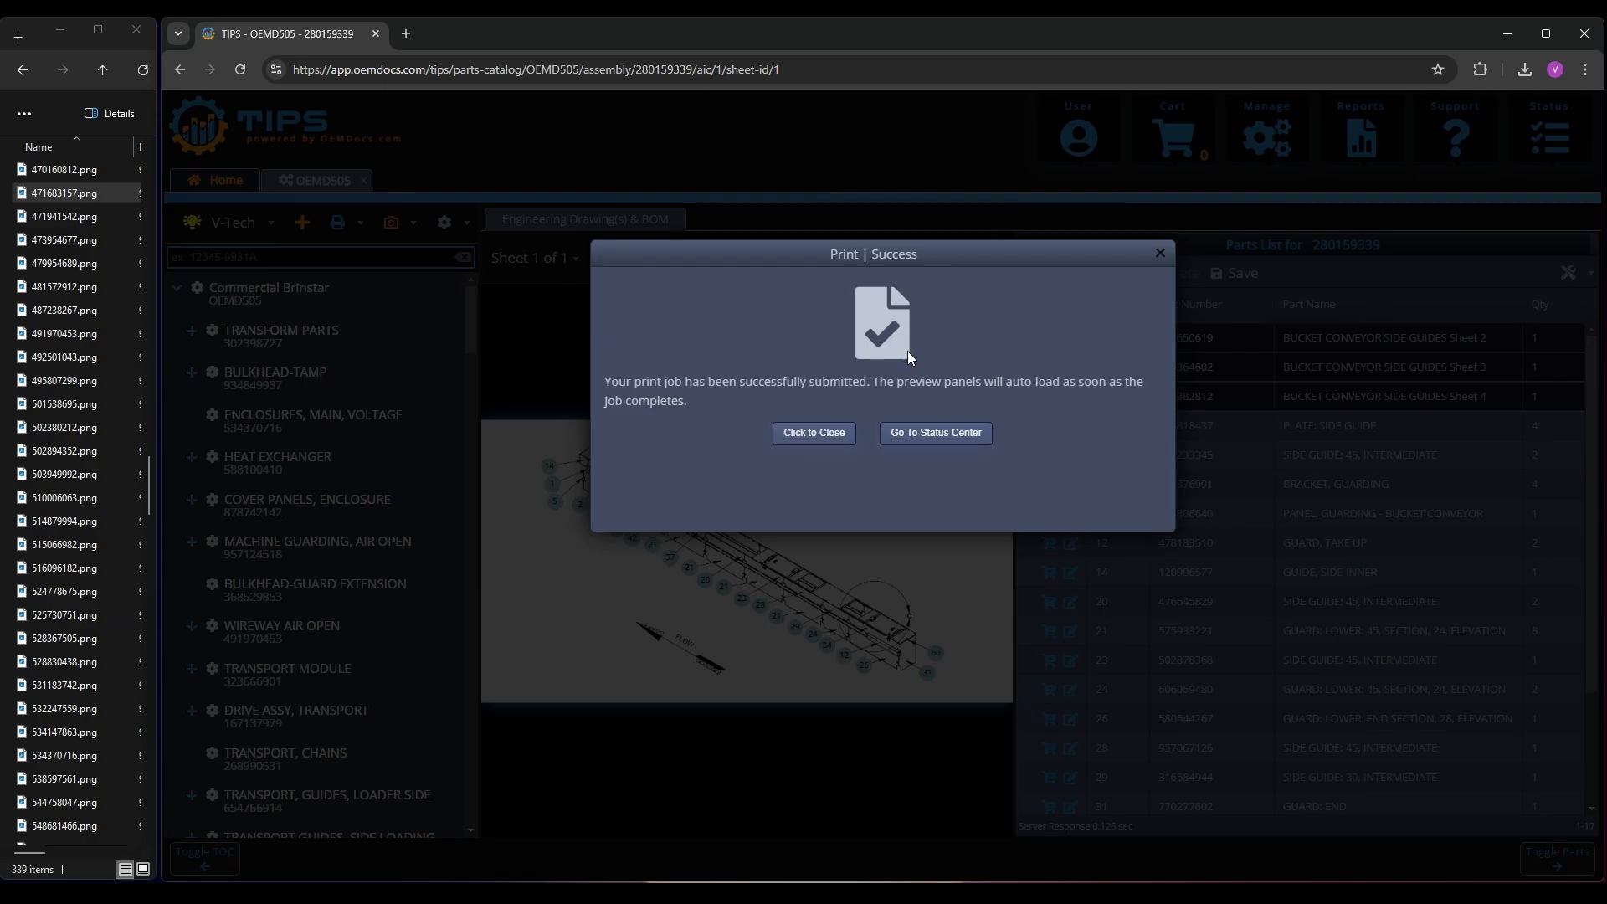
# Open the Status Center and review the OEMD505 print job's task info, task log and task output
pyautogui.click(936, 433)
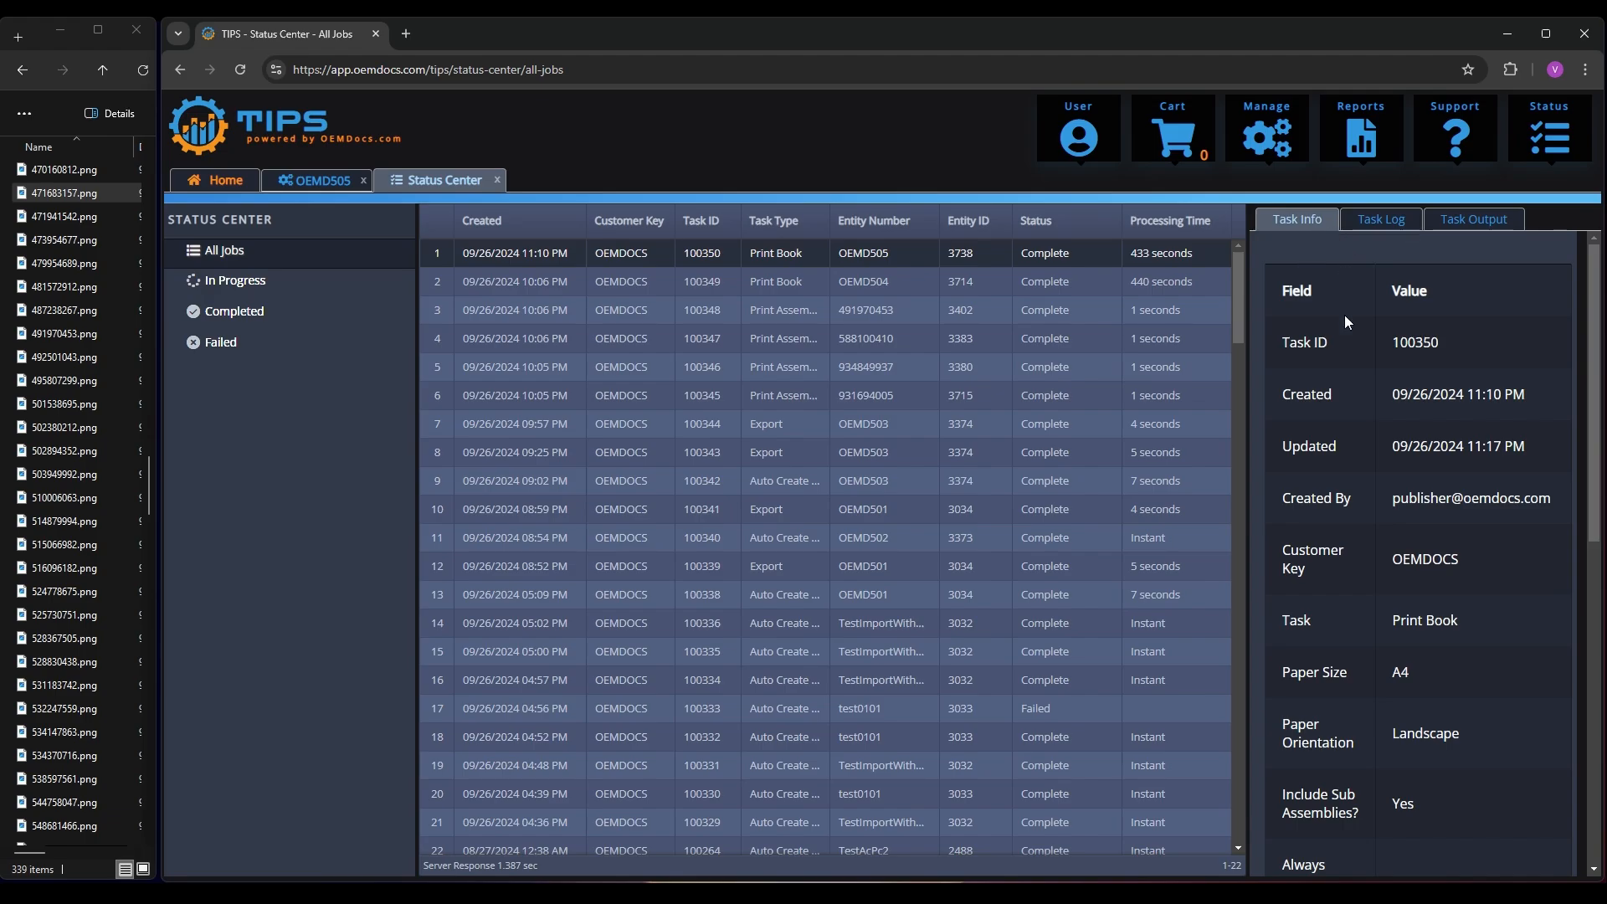
pyautogui.scroll(-3, 1344, 315)
pyautogui.scroll(3, 1353, 308)
pyautogui.click(1385, 216)
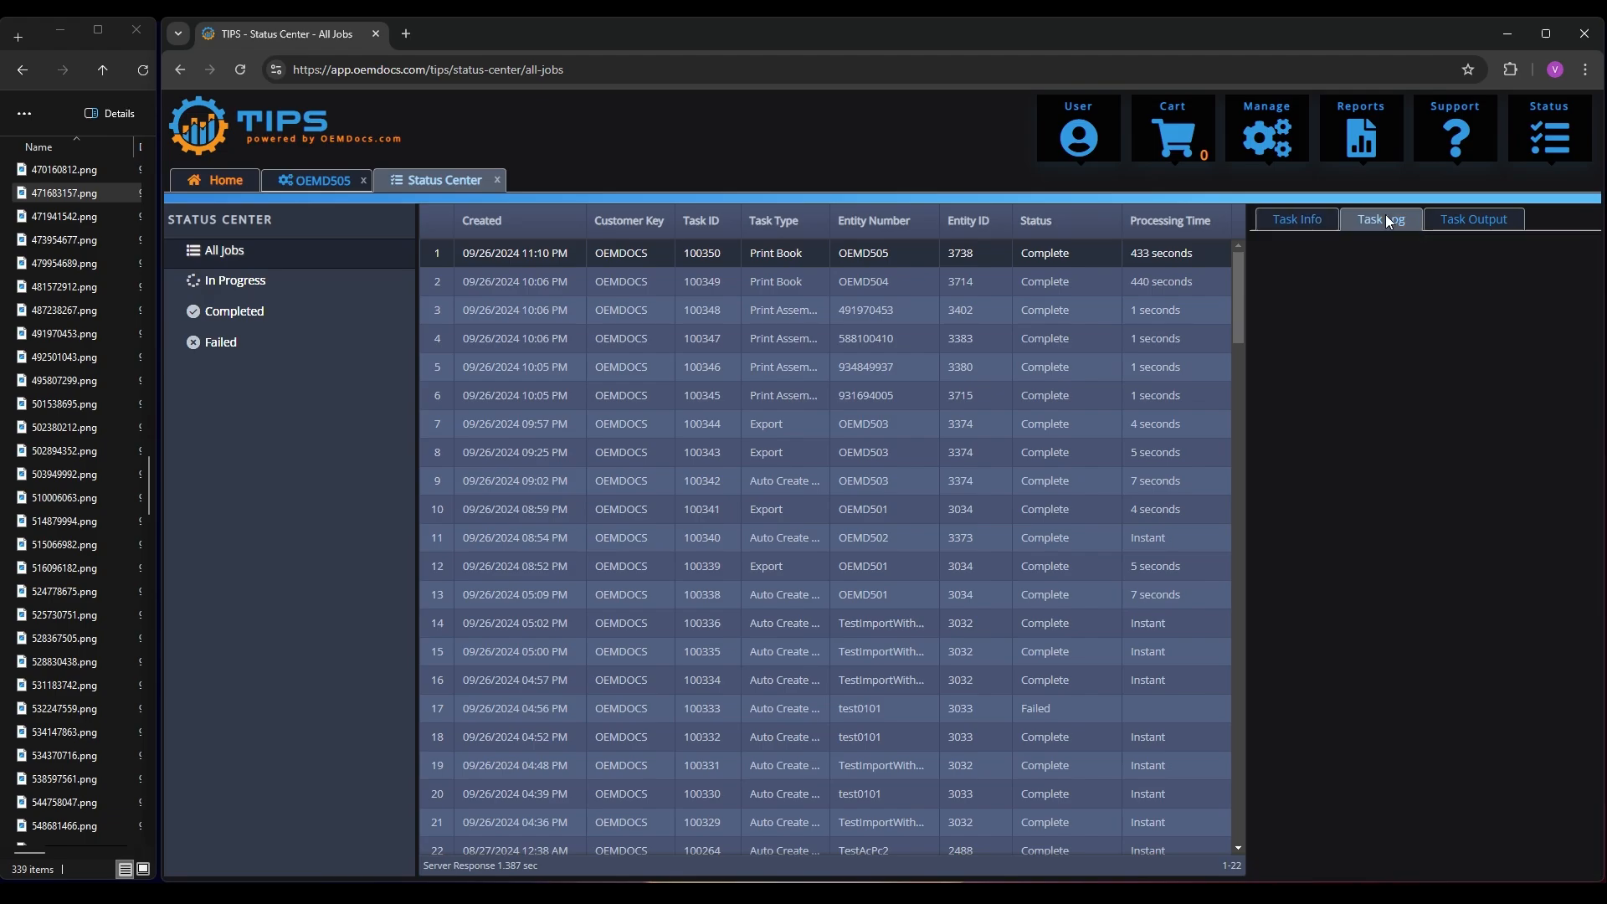
pyautogui.scroll(-2, 1404, 315)
pyautogui.scroll(-3, 1416, 313)
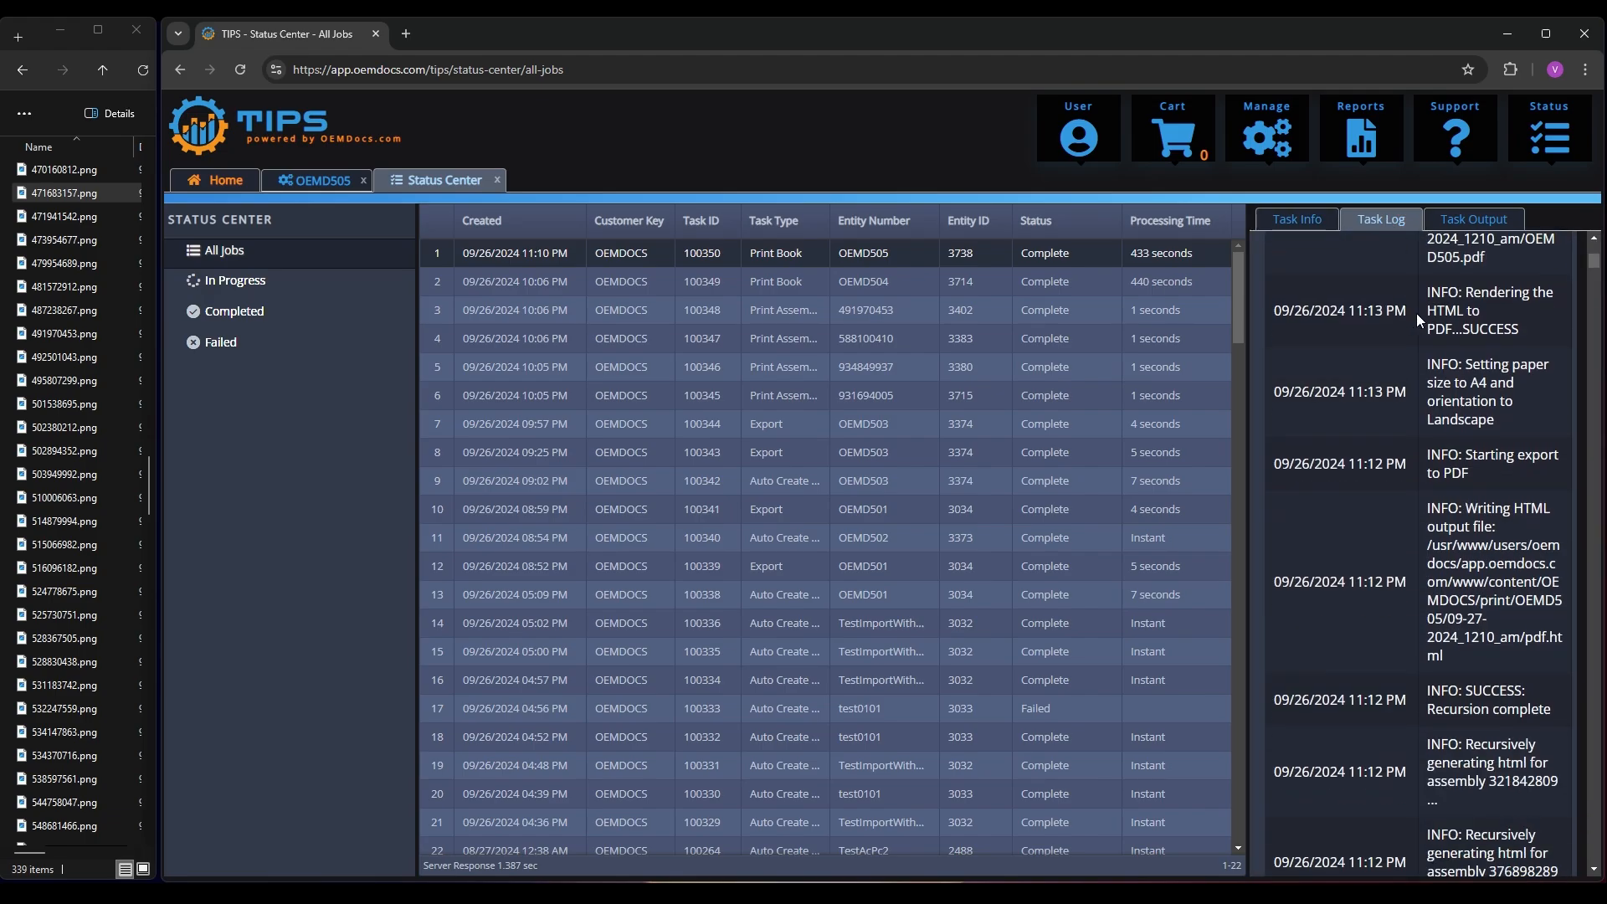
pyautogui.scroll(5, 1417, 314)
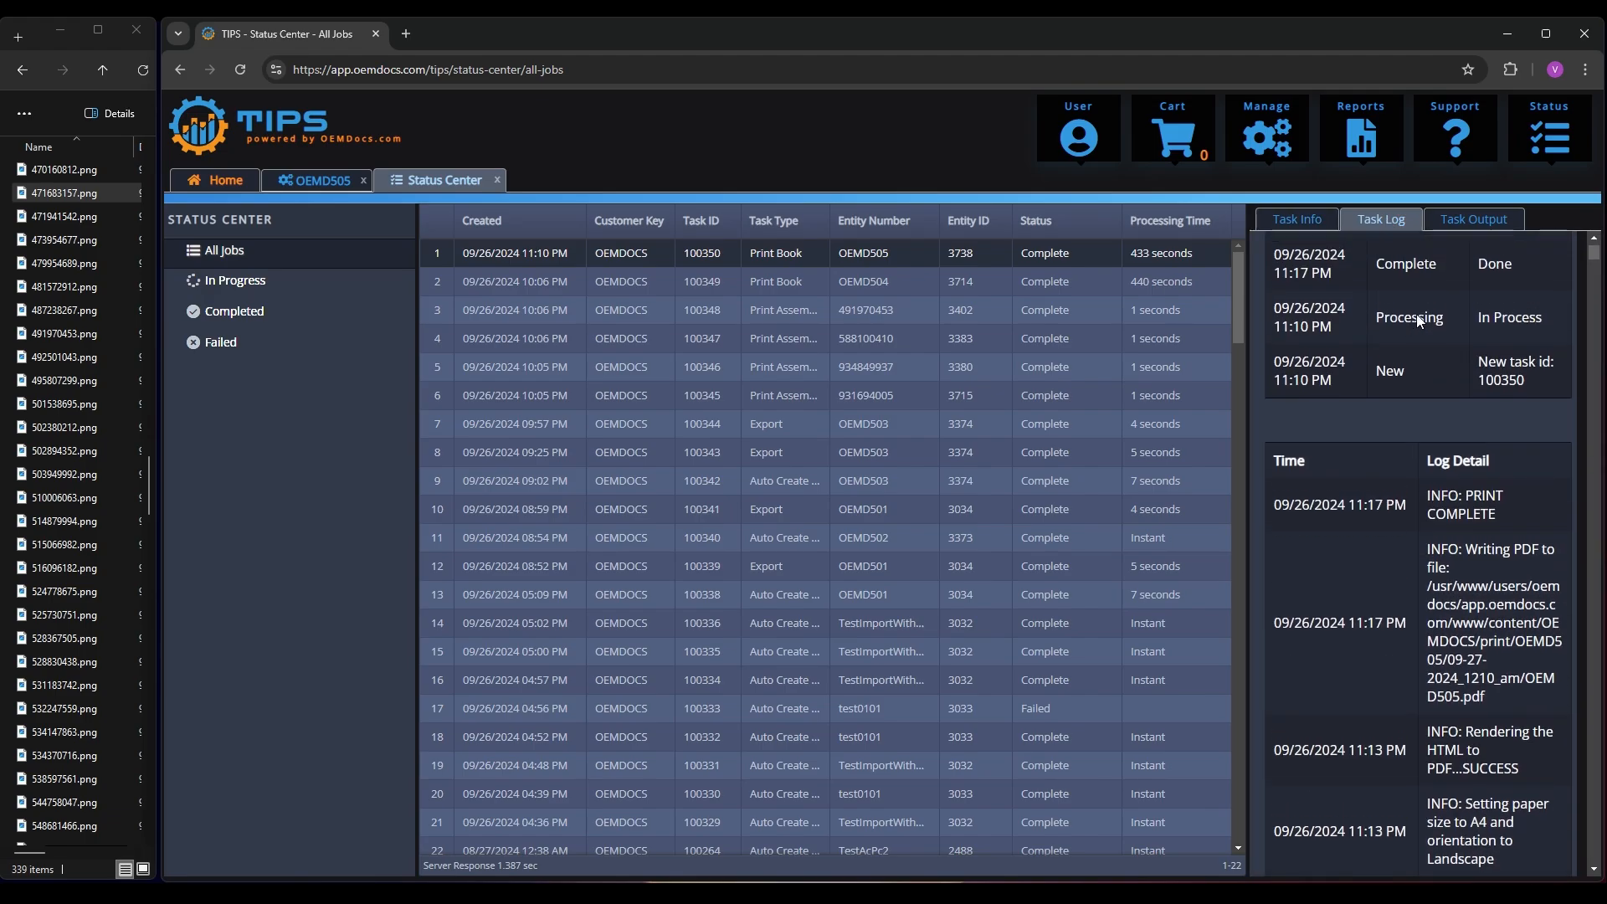
pyautogui.click(1465, 223)
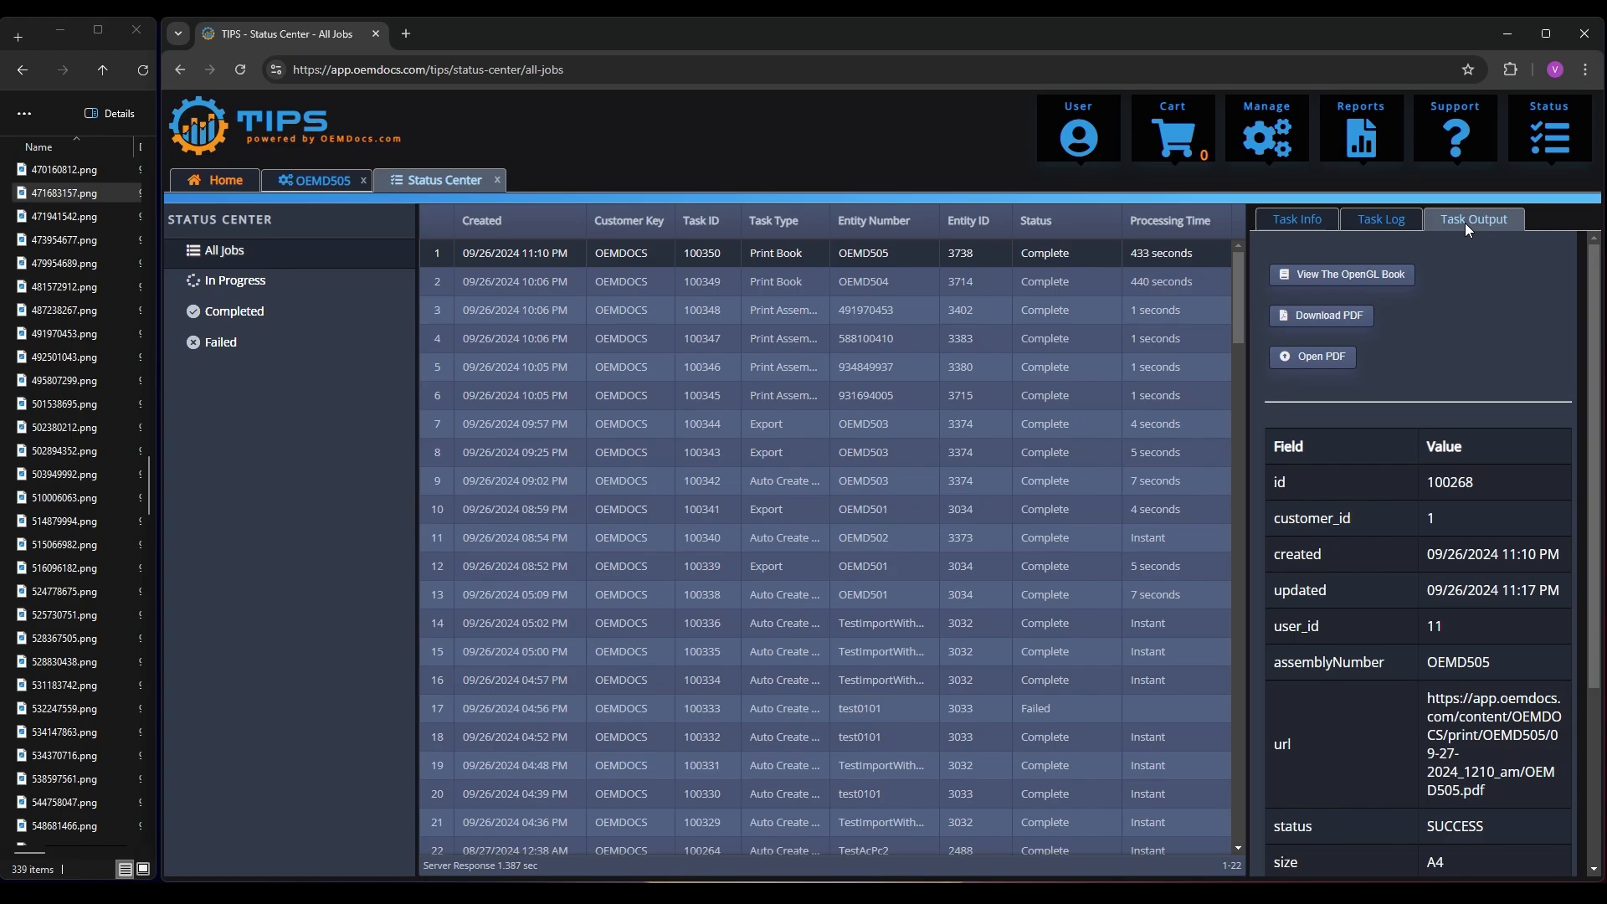
# Download the OEMD505 print job's PDF and open the printed book in the OpenGL viewer
pyautogui.click(1336, 323)
pyautogui.click(1341, 273)
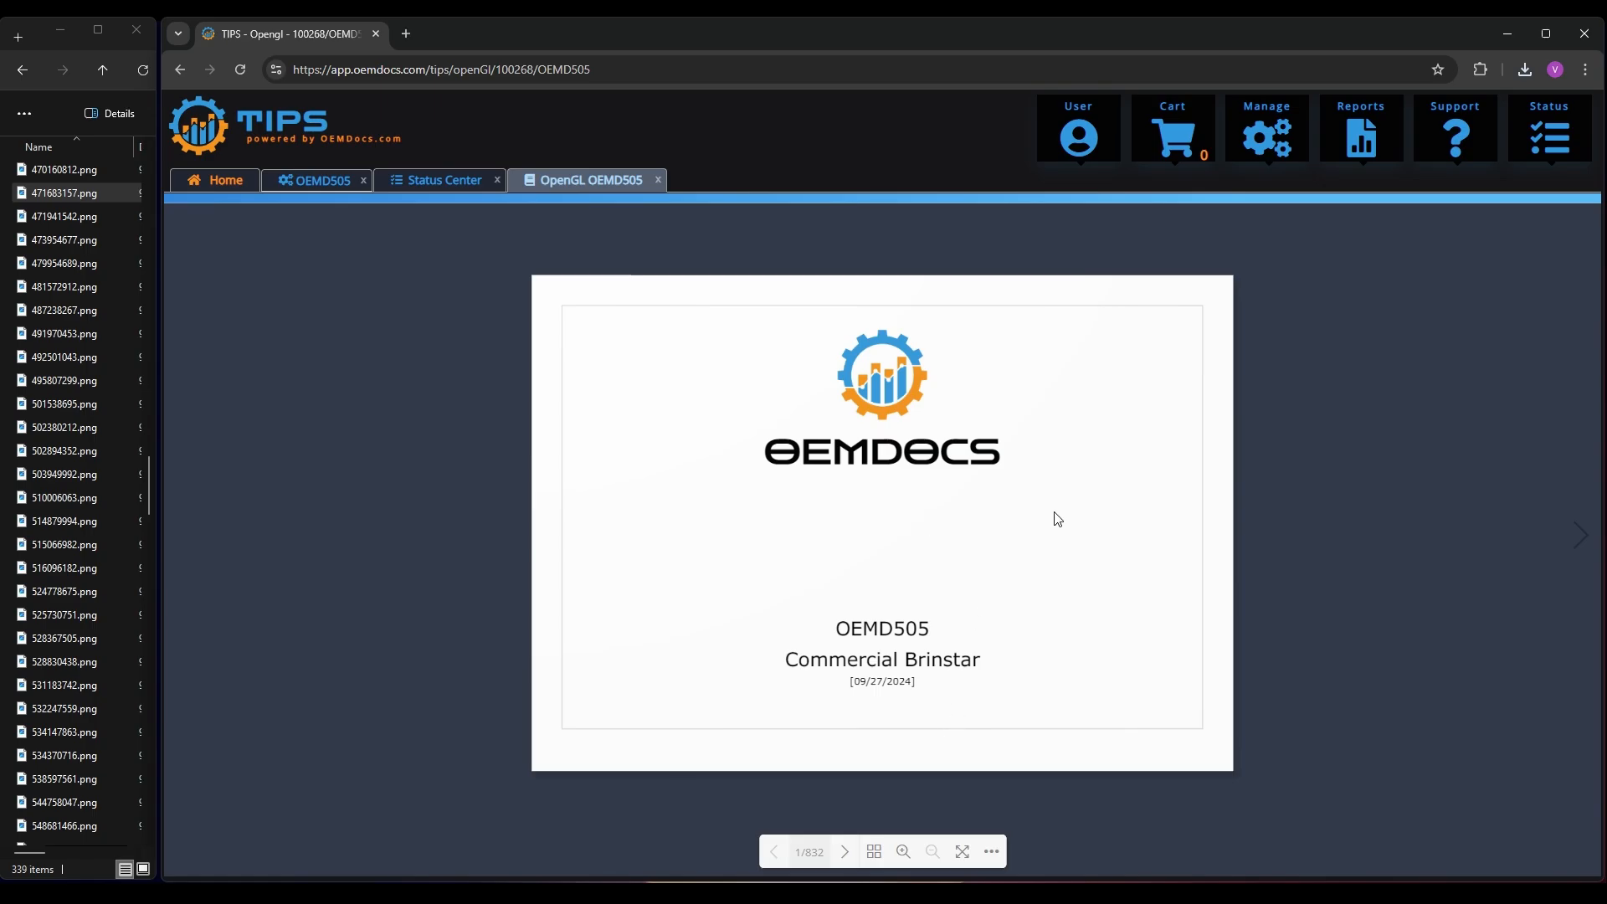
# Page forward through the printed book from the cover past the table of contents to page 7 of the Commercial Brinstar parts list
pyautogui.click(1585, 543)
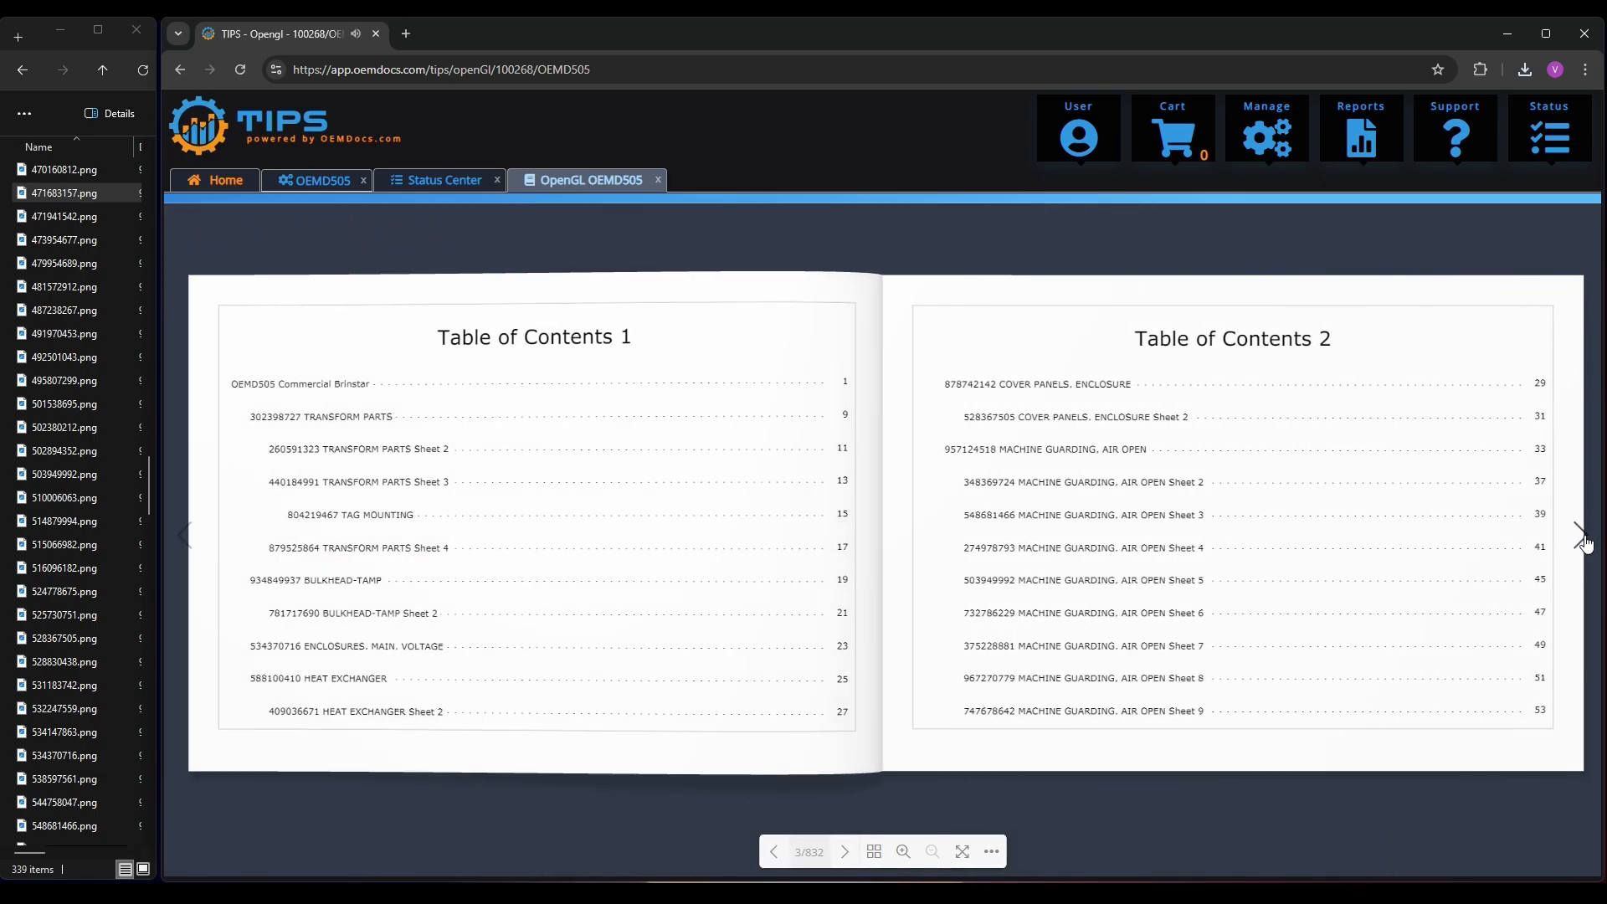
pyautogui.click(1585, 542)
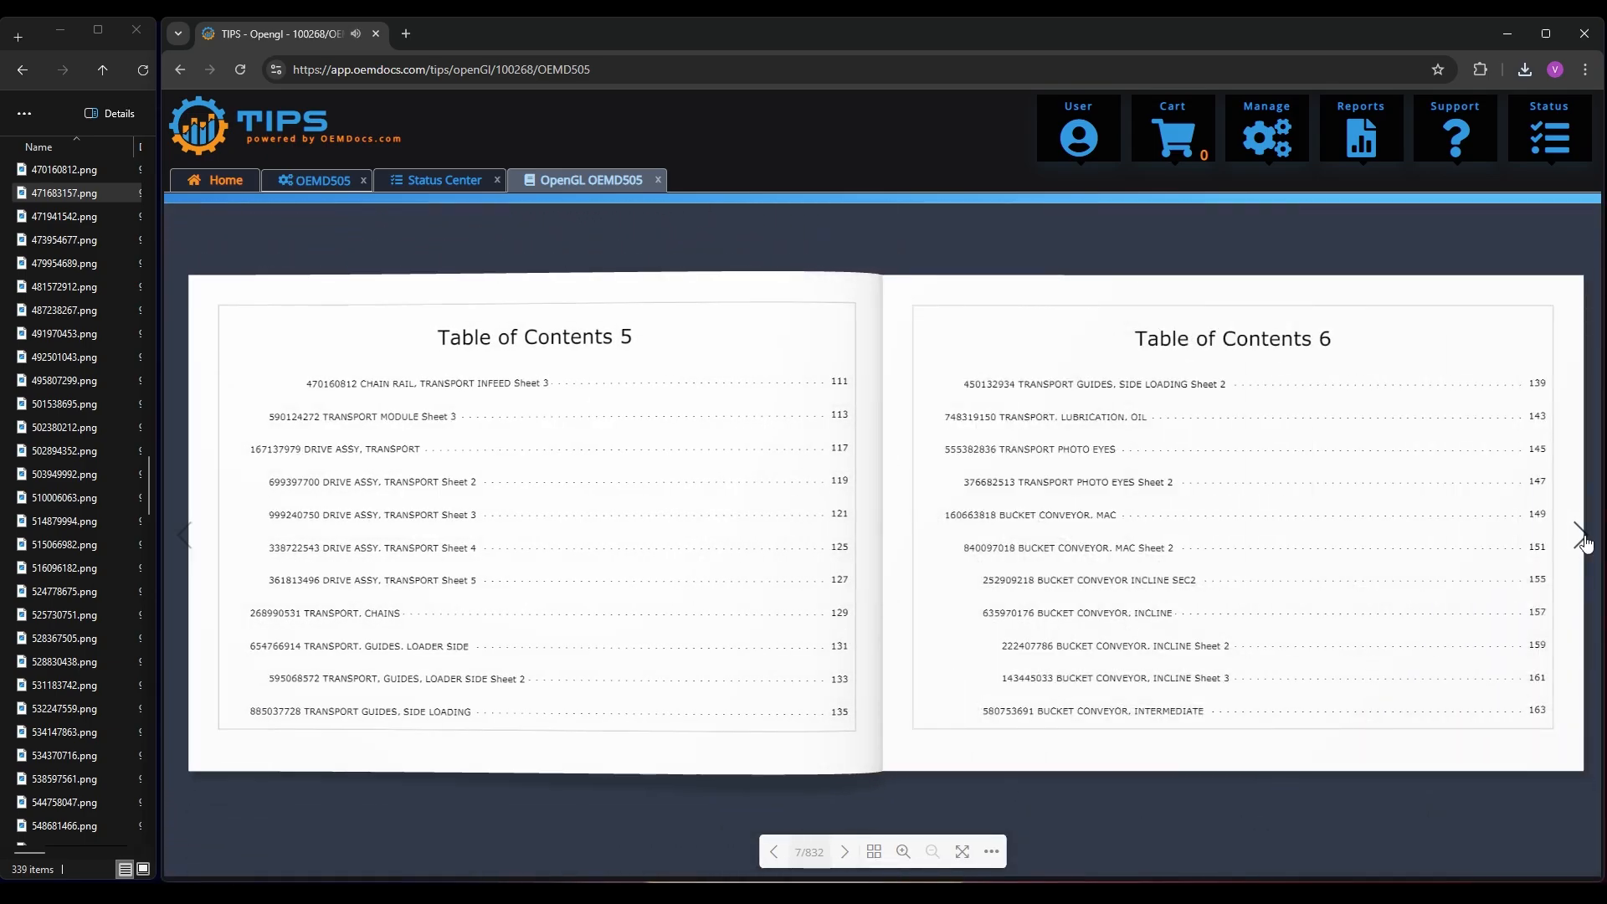
pyautogui.click(1584, 539)
pyautogui.click(1584, 540)
pyautogui.click(1583, 539)
pyautogui.click(1583, 540)
pyautogui.click(1584, 540)
pyautogui.click(1583, 540)
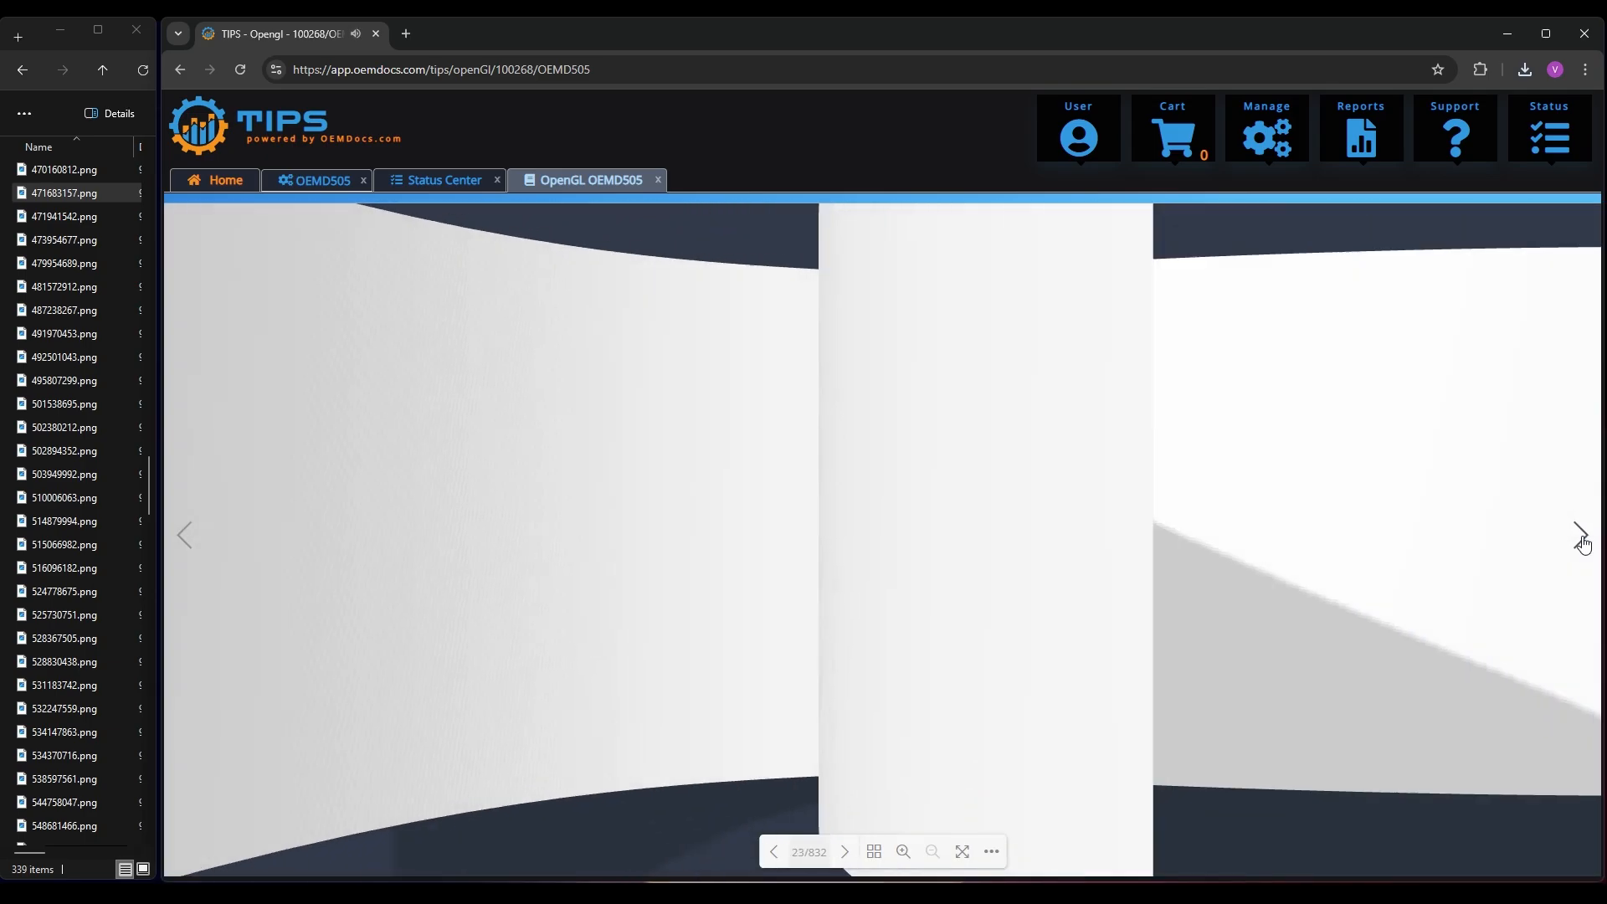
pyautogui.click(1582, 539)
pyautogui.click(1582, 539)
pyautogui.click(1583, 540)
pyautogui.click(1583, 539)
pyautogui.click(1582, 540)
pyautogui.click(1581, 540)
pyautogui.click(1581, 540)
pyautogui.click(1580, 540)
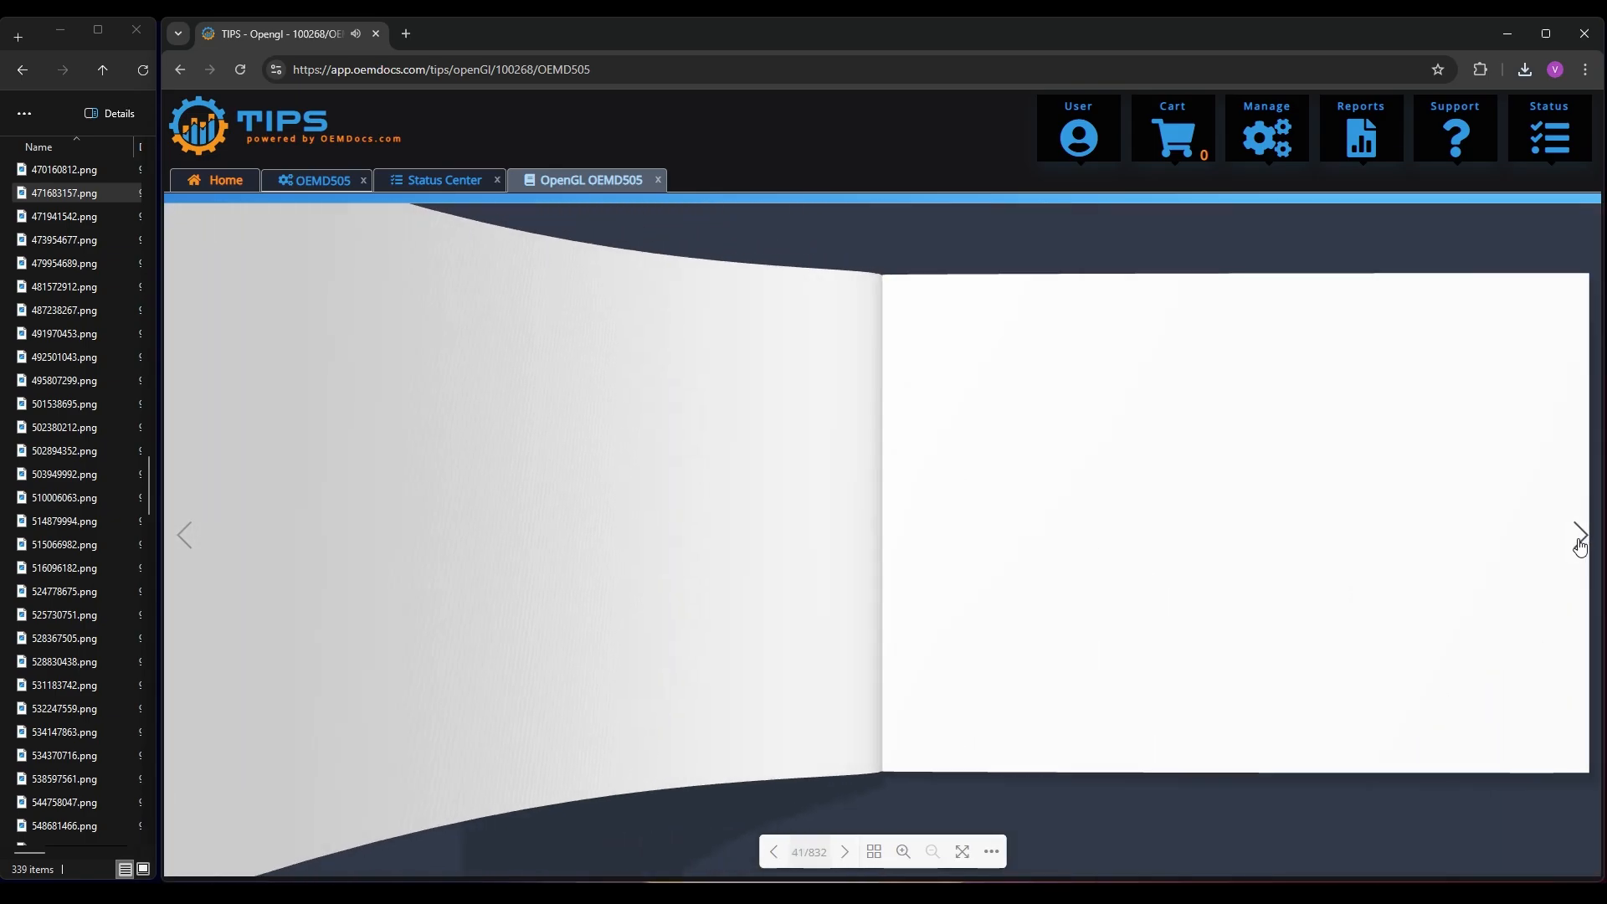
pyautogui.click(1579, 541)
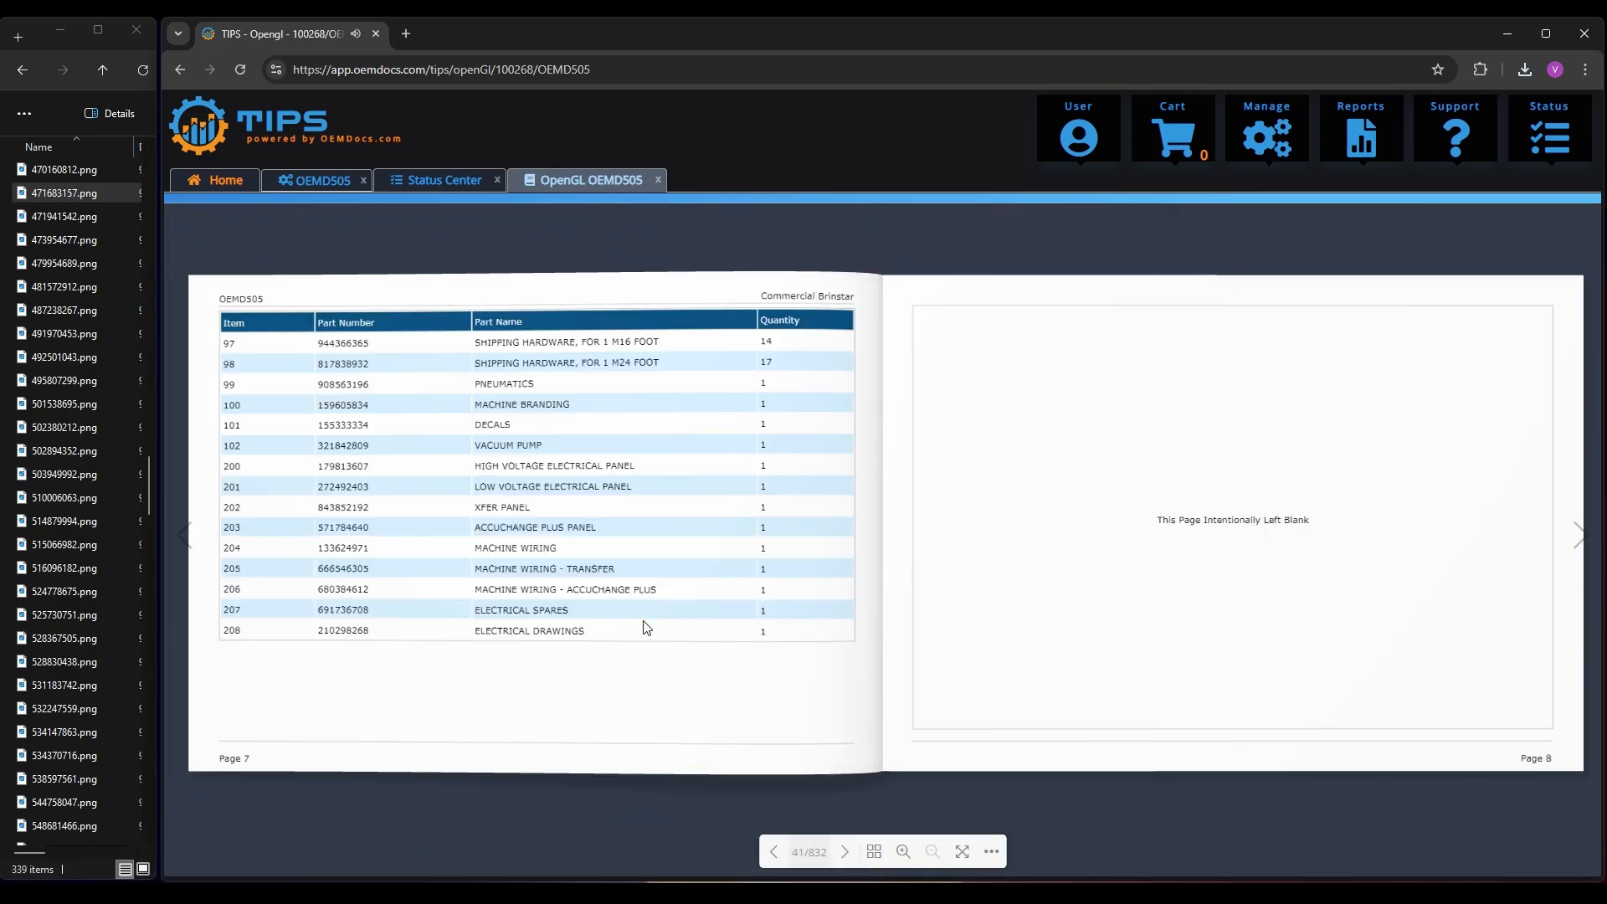
# Go back to the machine picture on page 1, then page forward to the TRANSFORM PARTS drawing on page 9
pyautogui.click(194, 534)
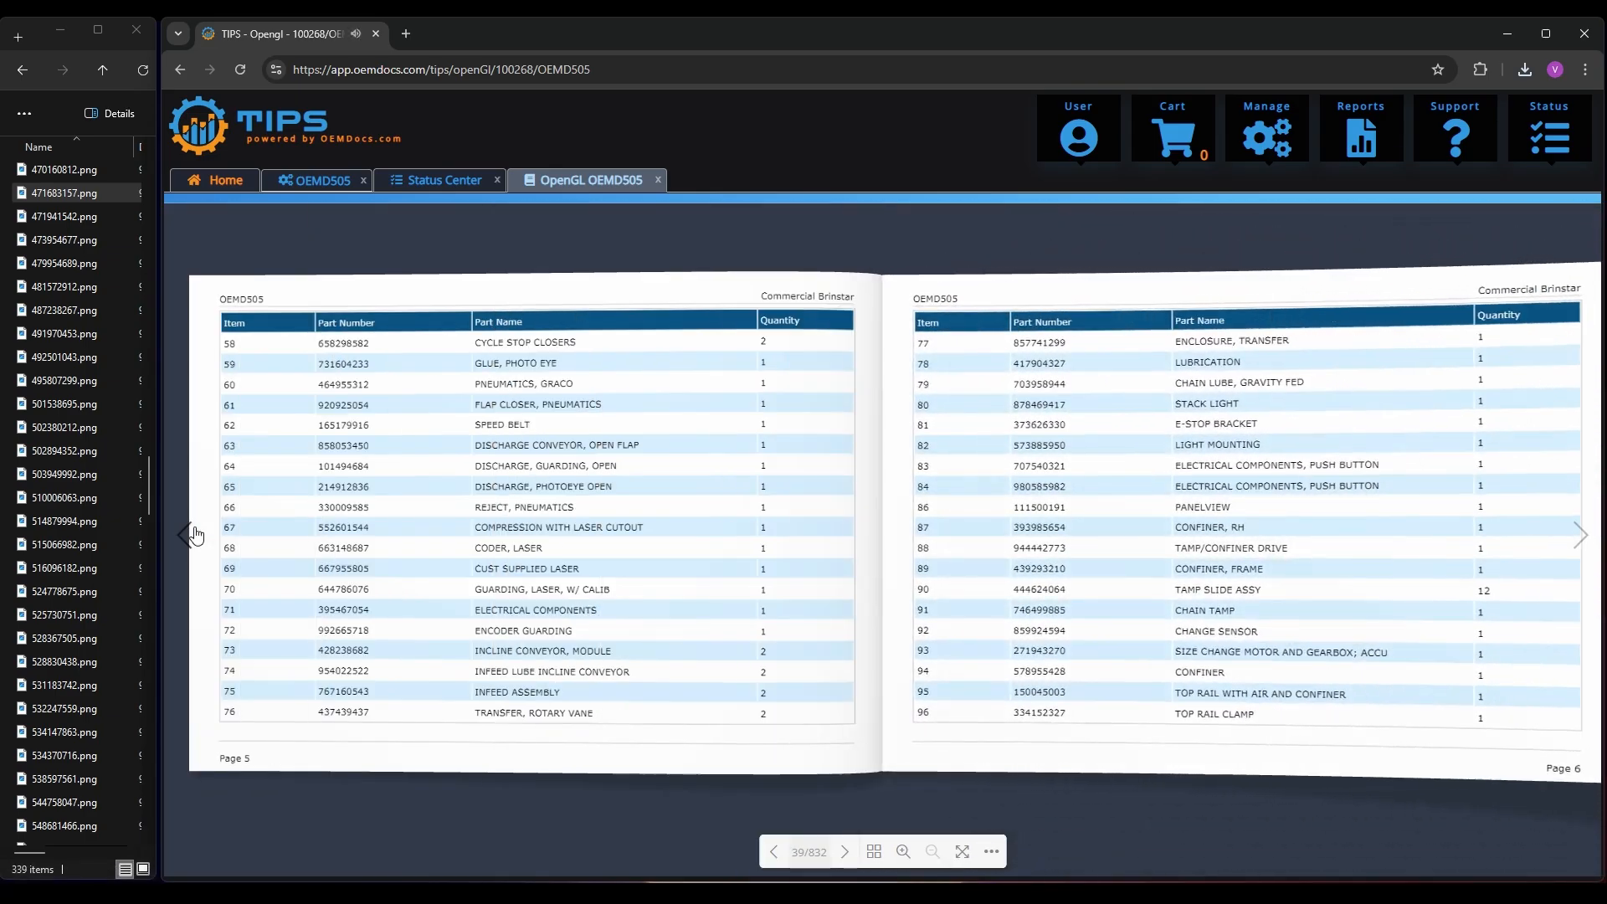
pyautogui.click(195, 534)
pyautogui.click(194, 534)
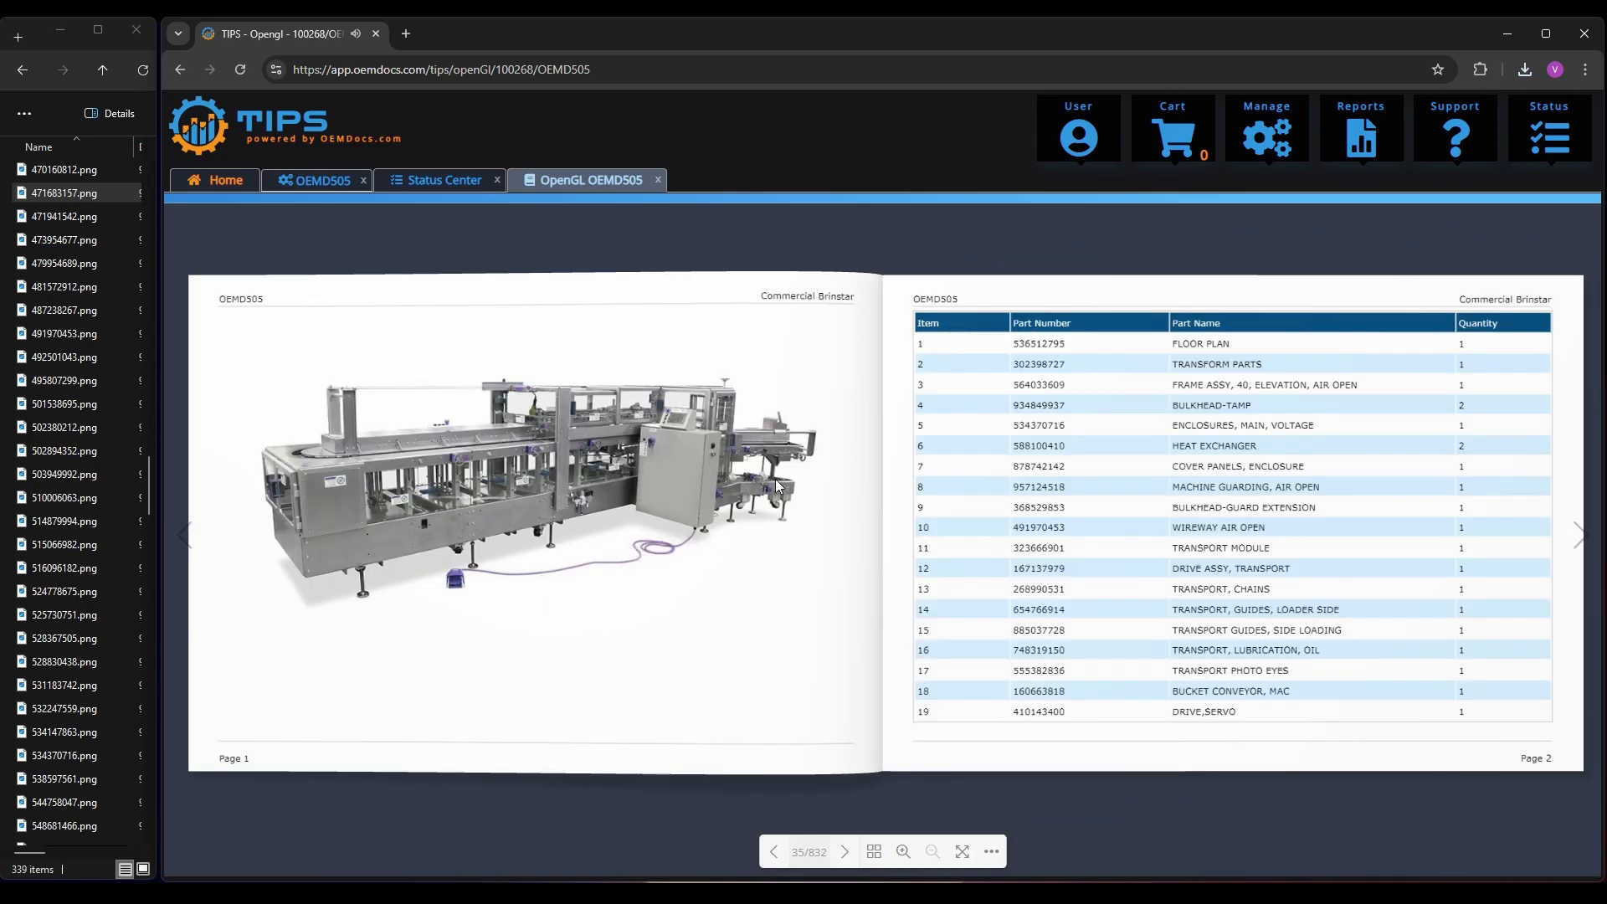
pyautogui.click(1589, 535)
pyautogui.click(1587, 537)
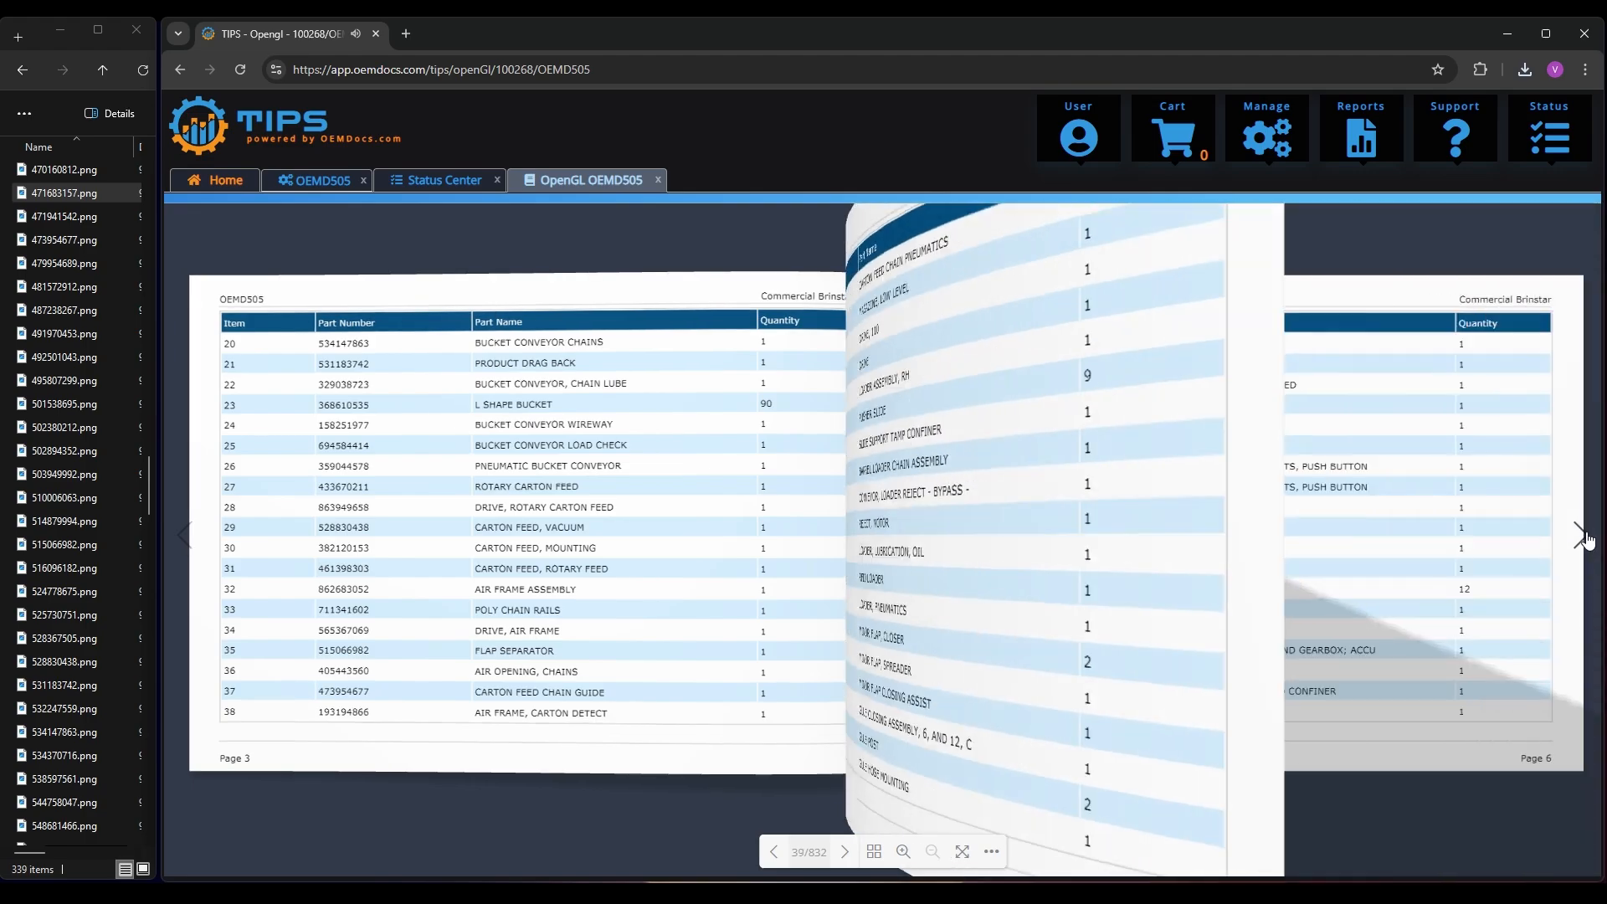
pyautogui.click(1586, 536)
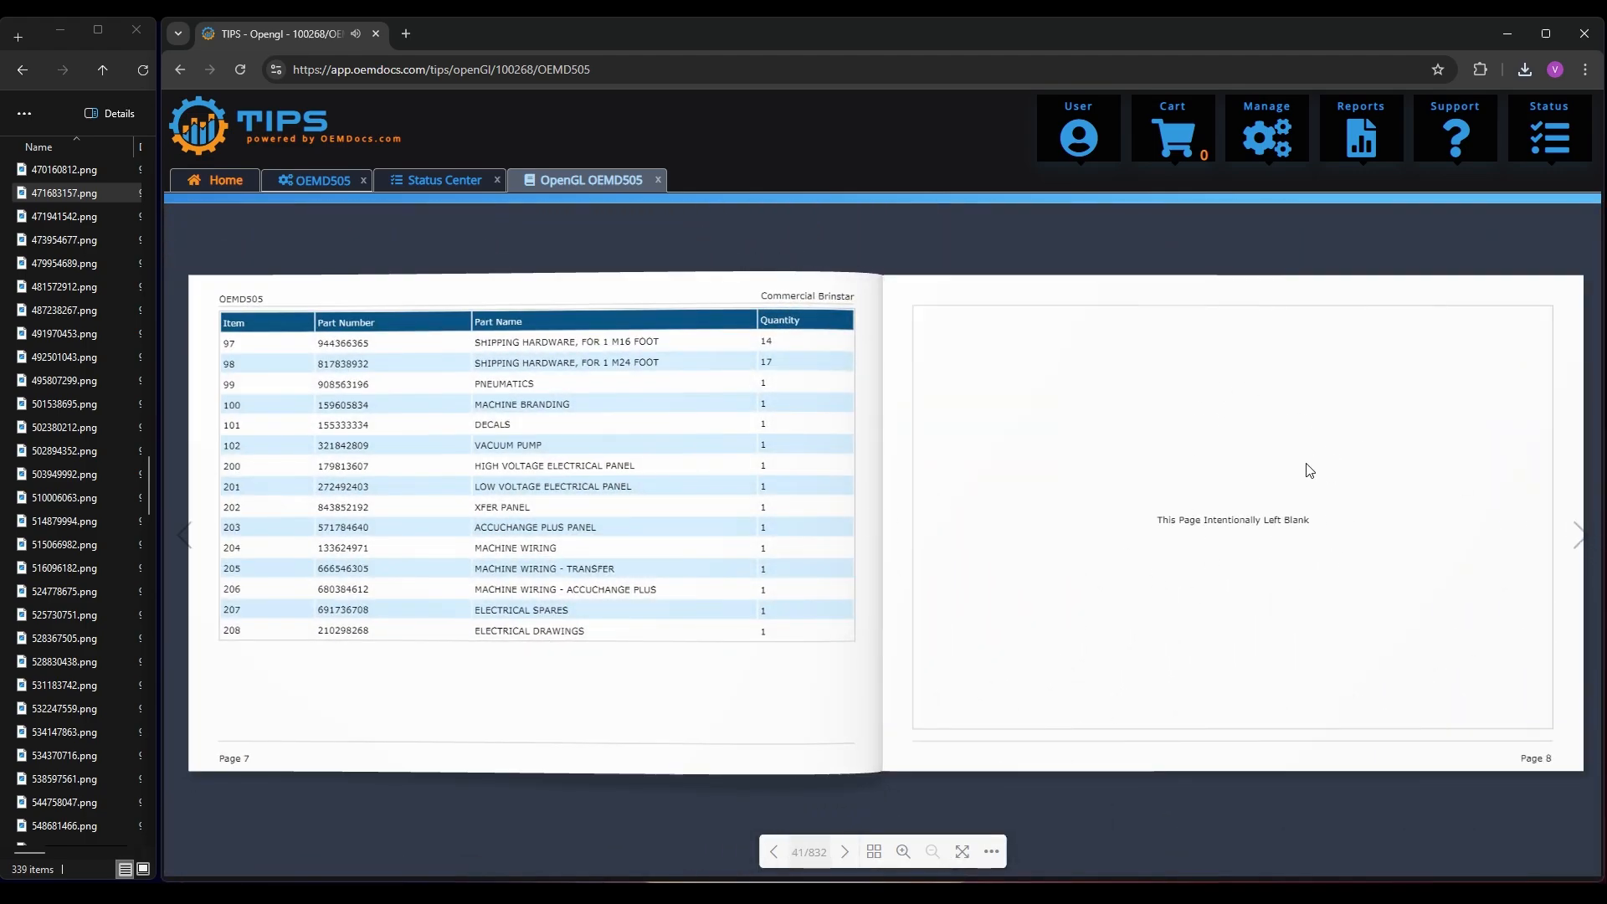
pyautogui.click(1587, 540)
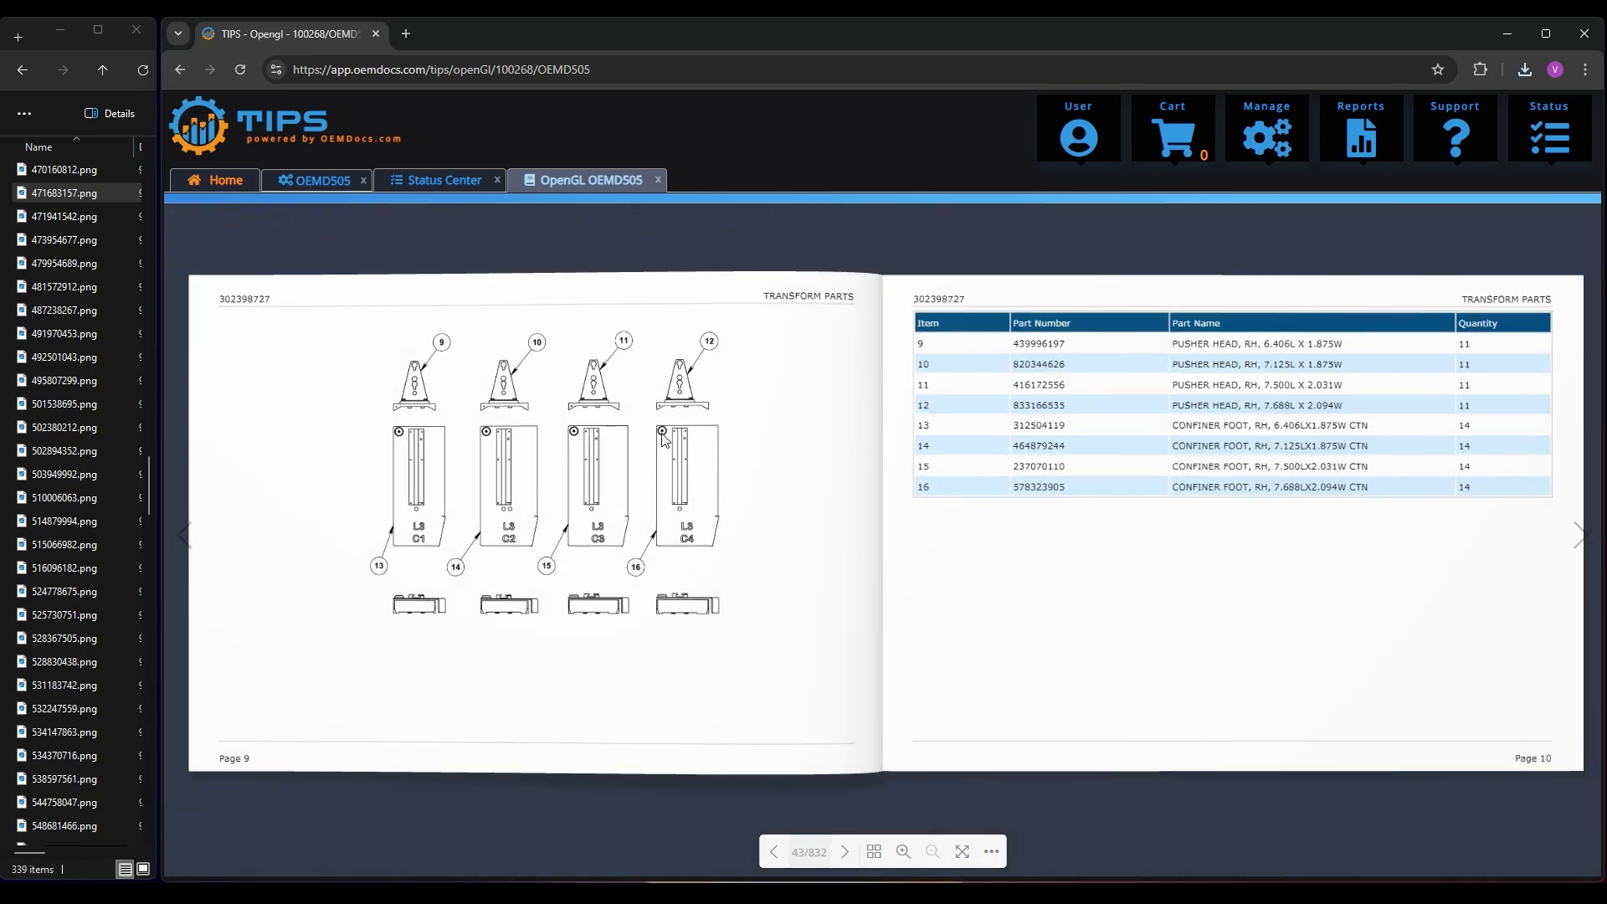
# Return to the OEMD505 catalog and add SIDE GUIDE: 45, INTERMEDIATE (Ref 2) and BRACKET, GUARDING (Ref 5) to the cart
pyautogui.click(323, 181)
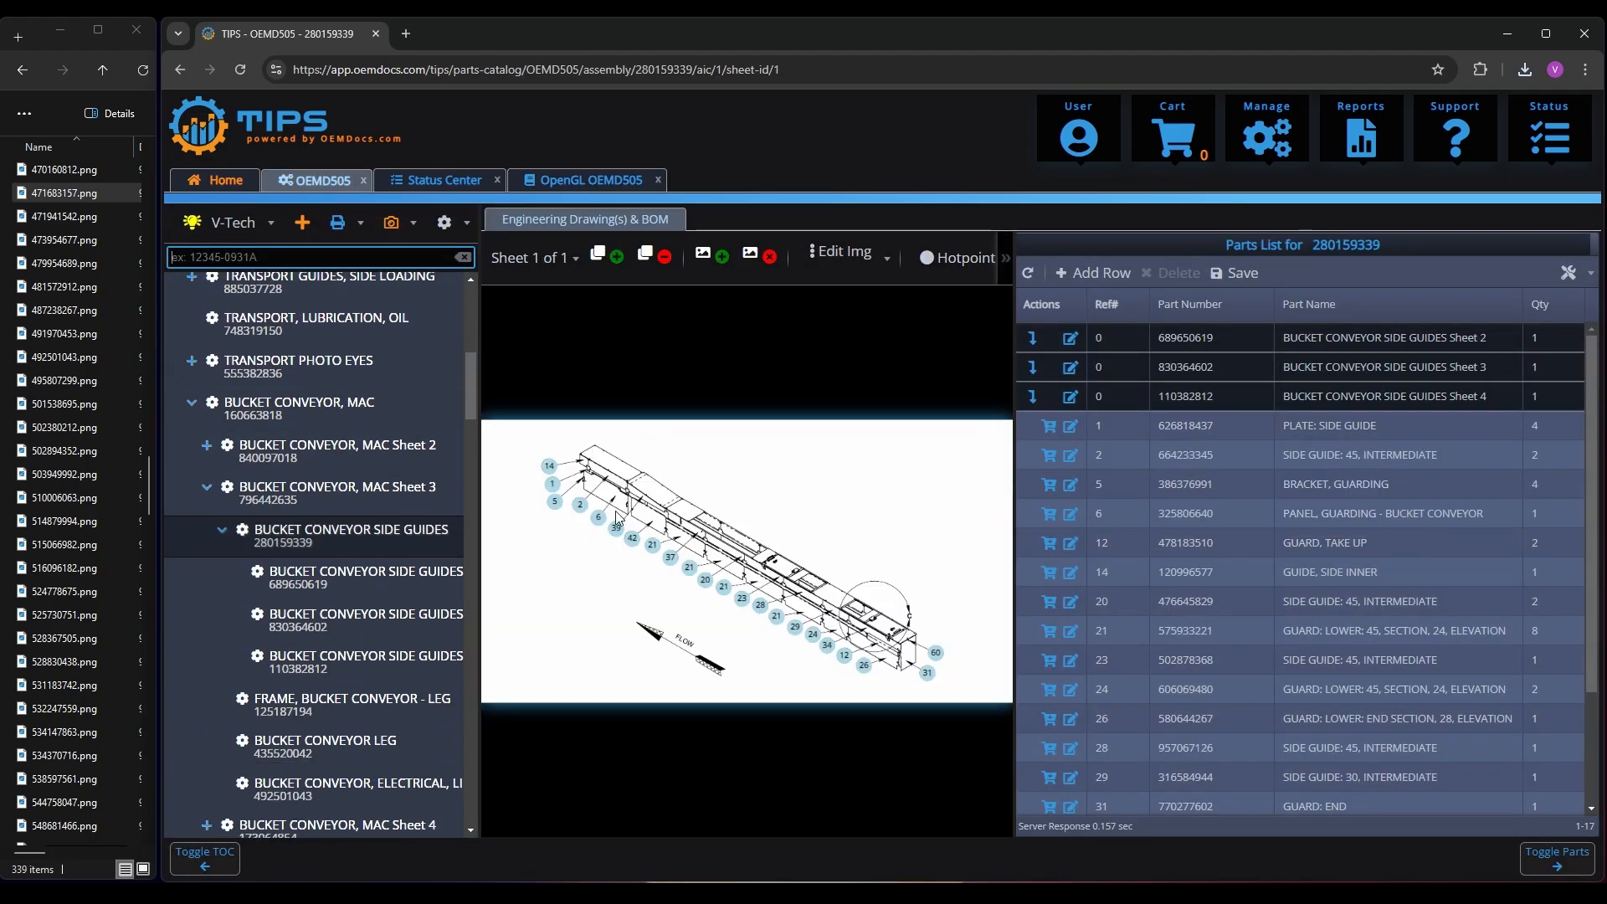
pyautogui.click(1053, 457)
pyautogui.click(1055, 487)
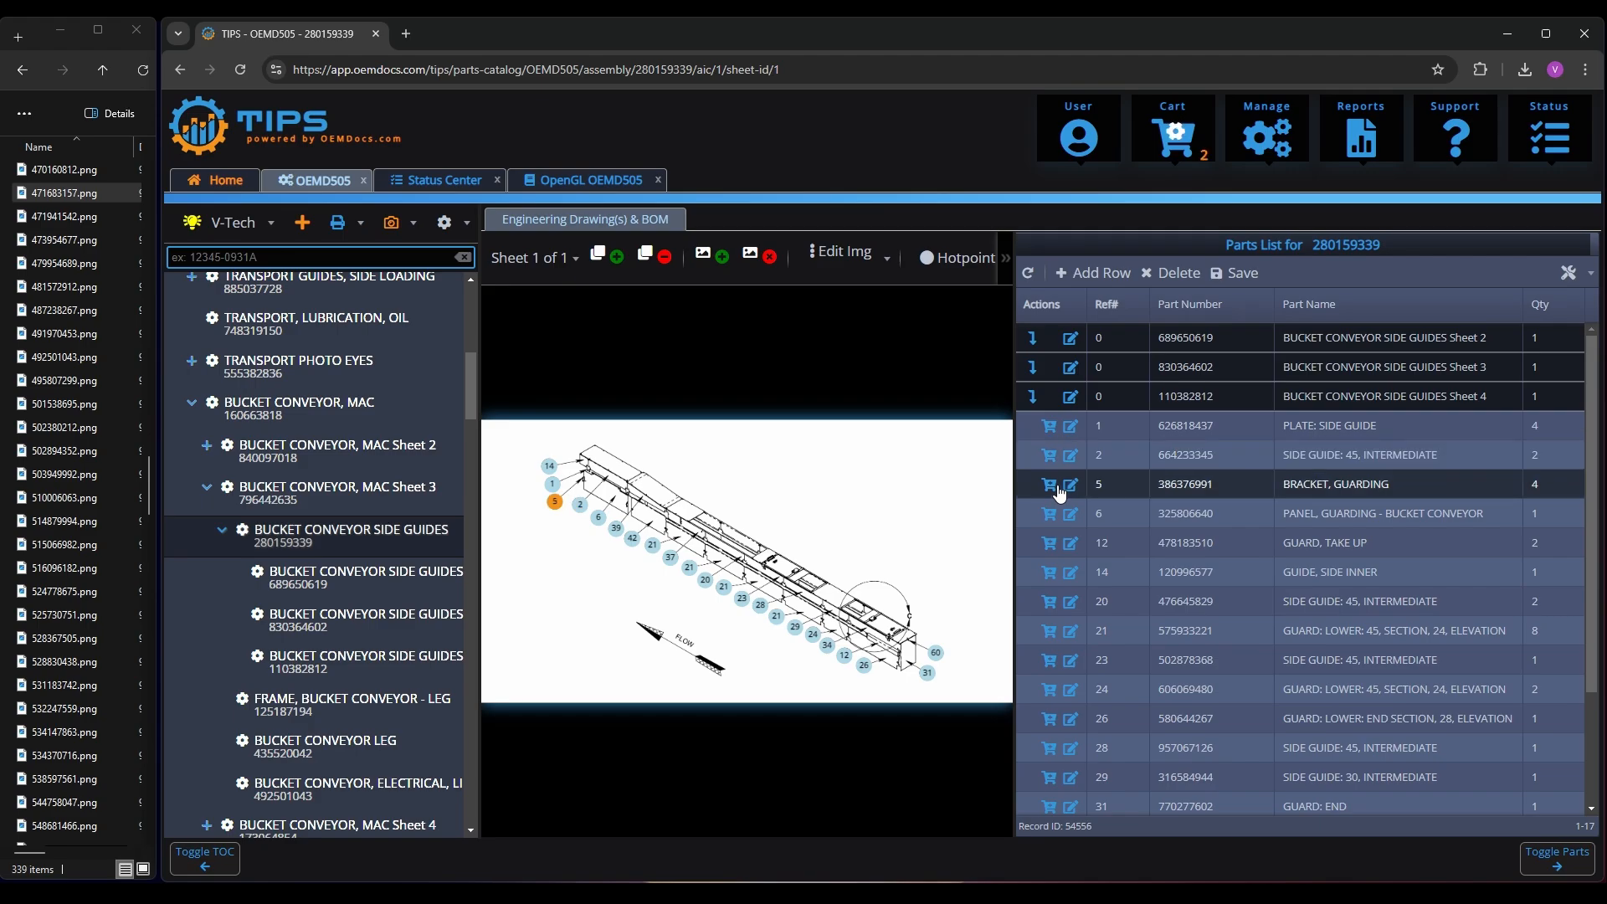
# Add BRACKET, GUARDING (Ref 5) once more and PANEL, GUARDING - BUCKET CONVEYOR (Ref 6) twice to the cart
pyautogui.click(1055, 486)
pyautogui.click(1056, 519)
pyautogui.click(1056, 519)
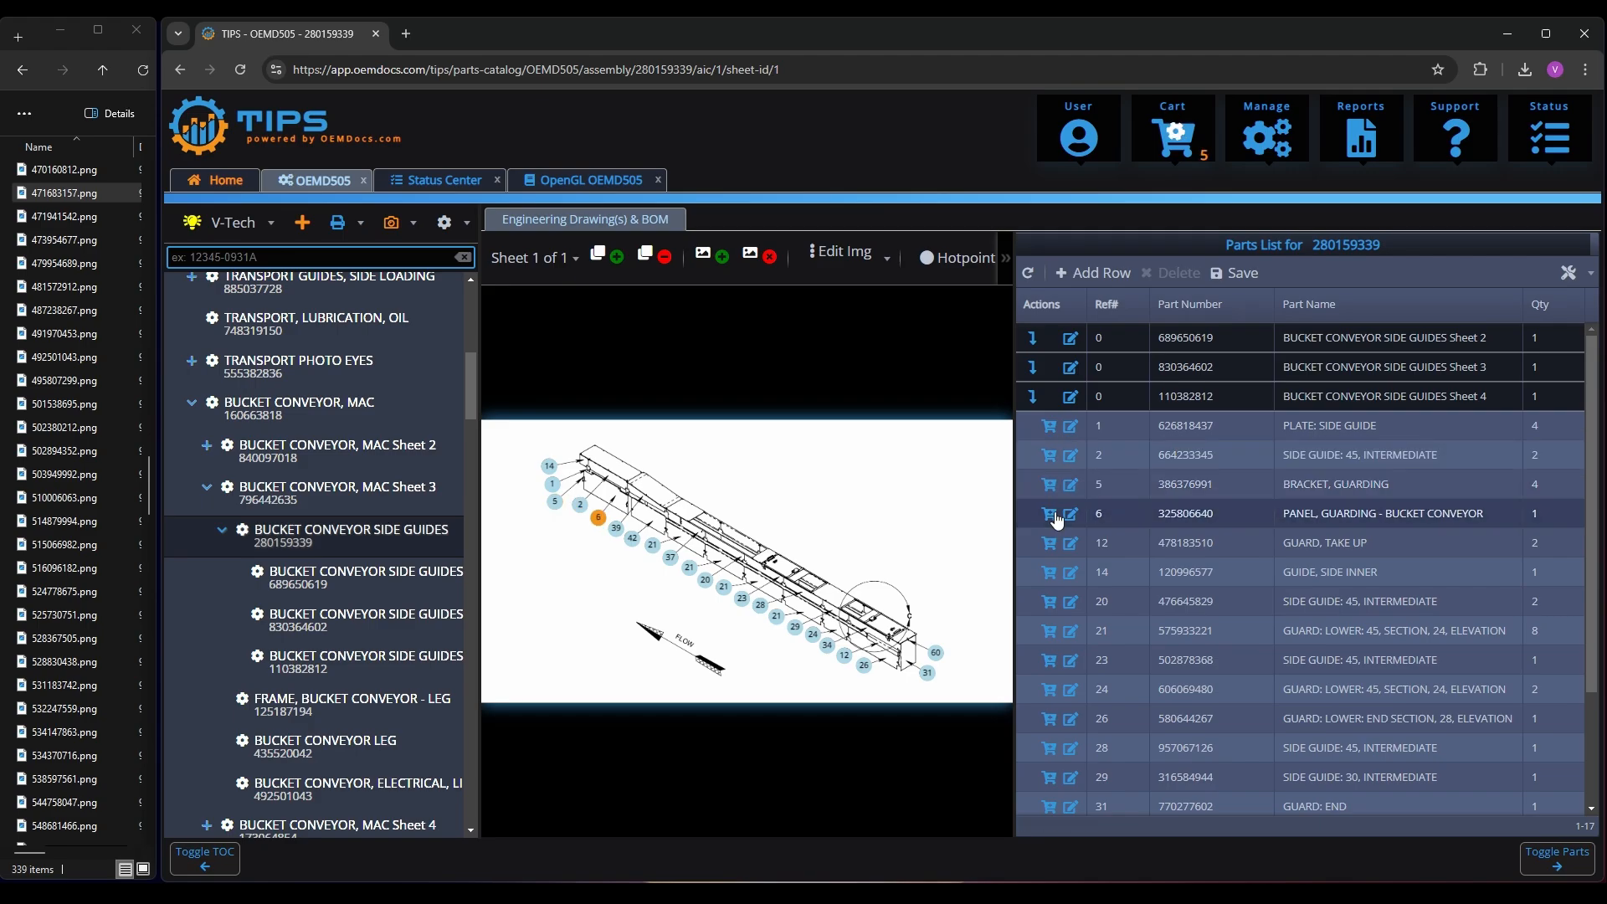
# Open the shopping cart, submit the order to ERP, and close the cart window
pyautogui.click(1177, 143)
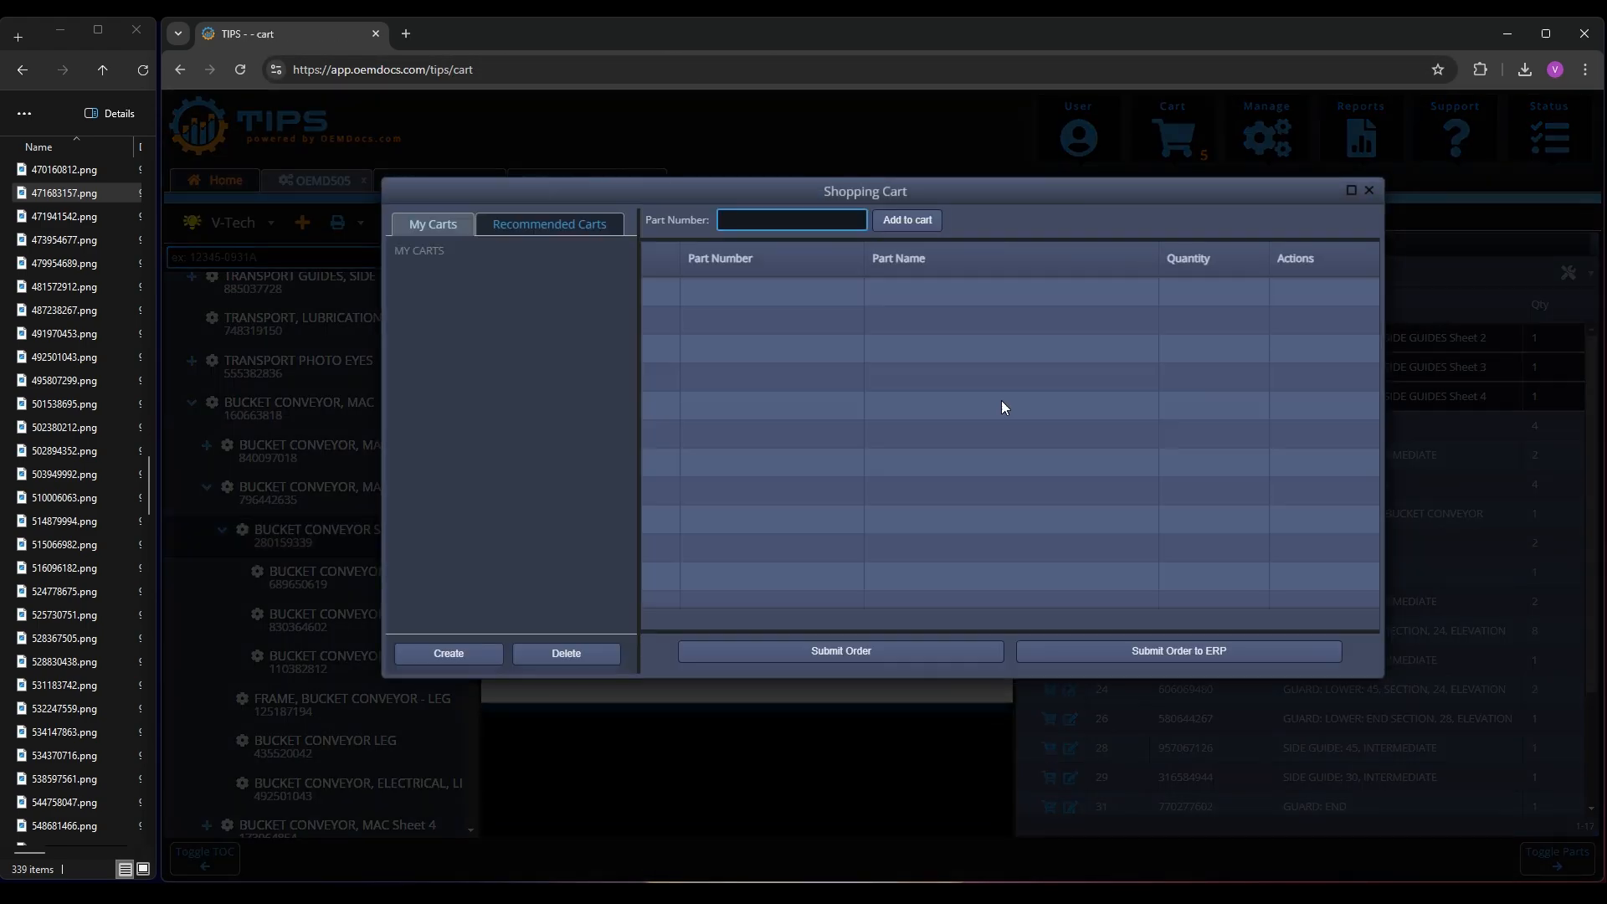
pyautogui.click(1181, 651)
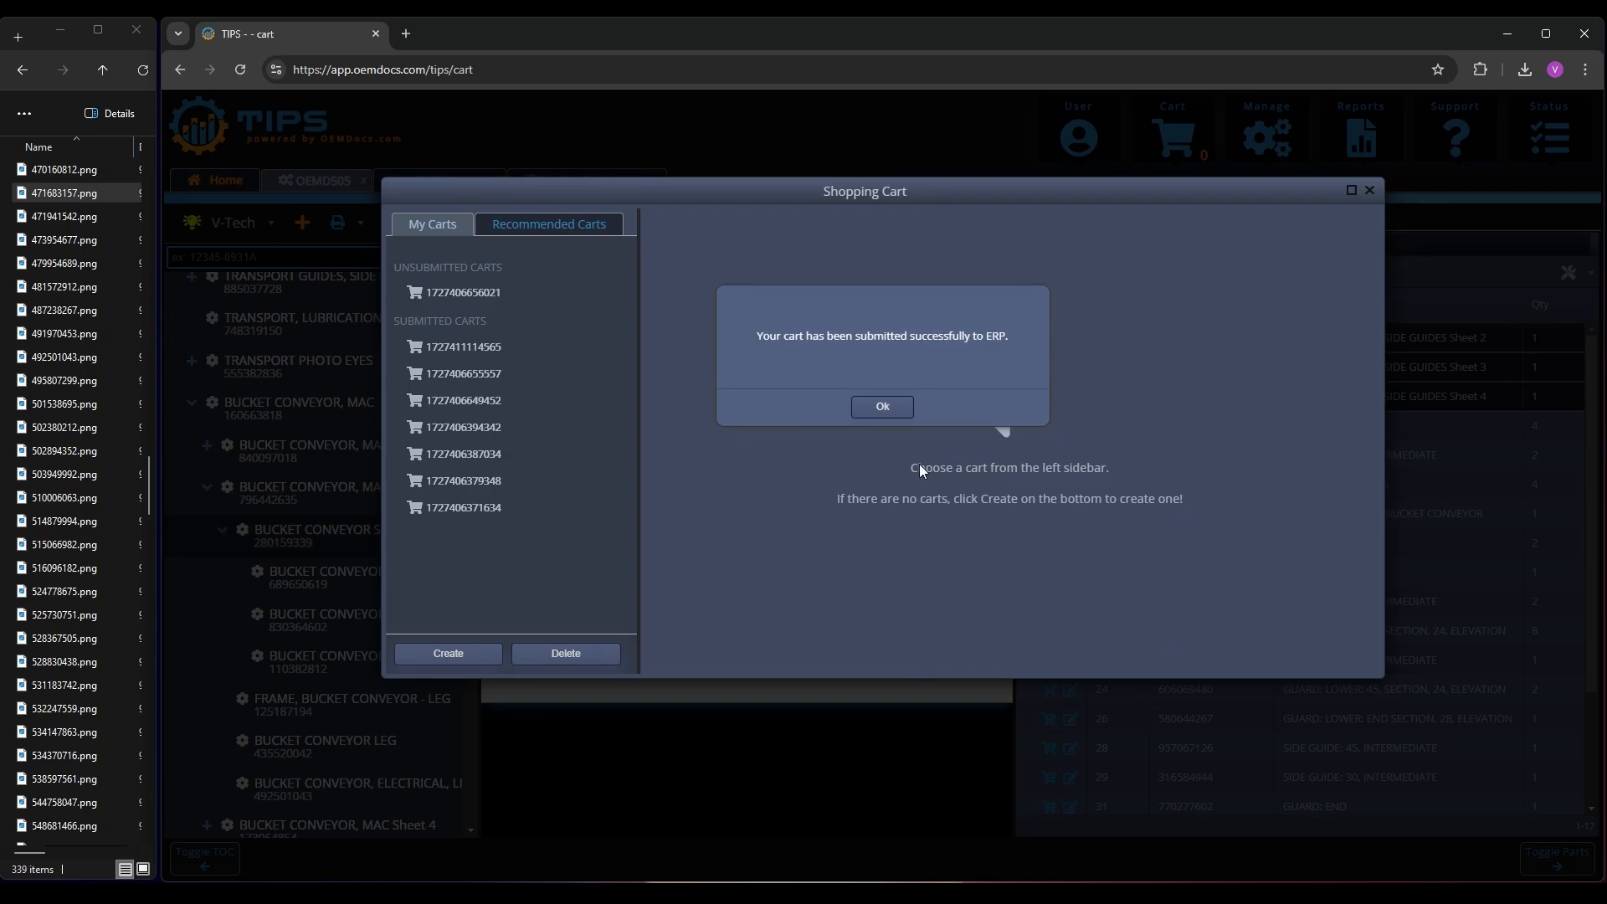
pyautogui.click(882, 406)
pyautogui.click(1376, 192)
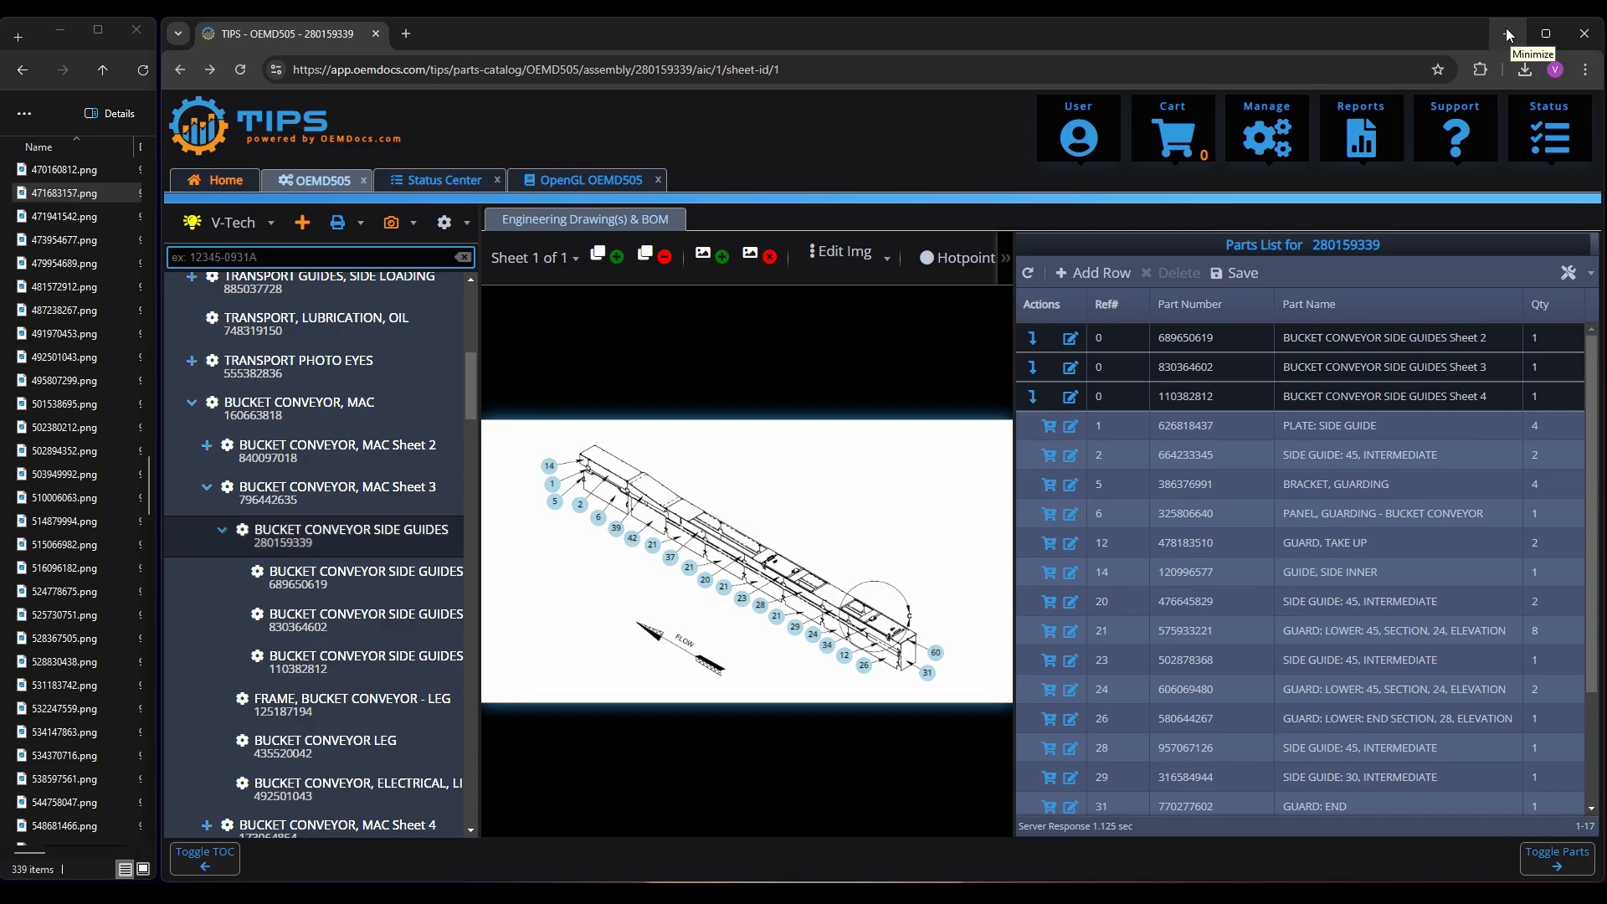
# Open the downloaded OEMD505.pdf and look through its table of contents up to page 12
pyautogui.click(1524, 70)
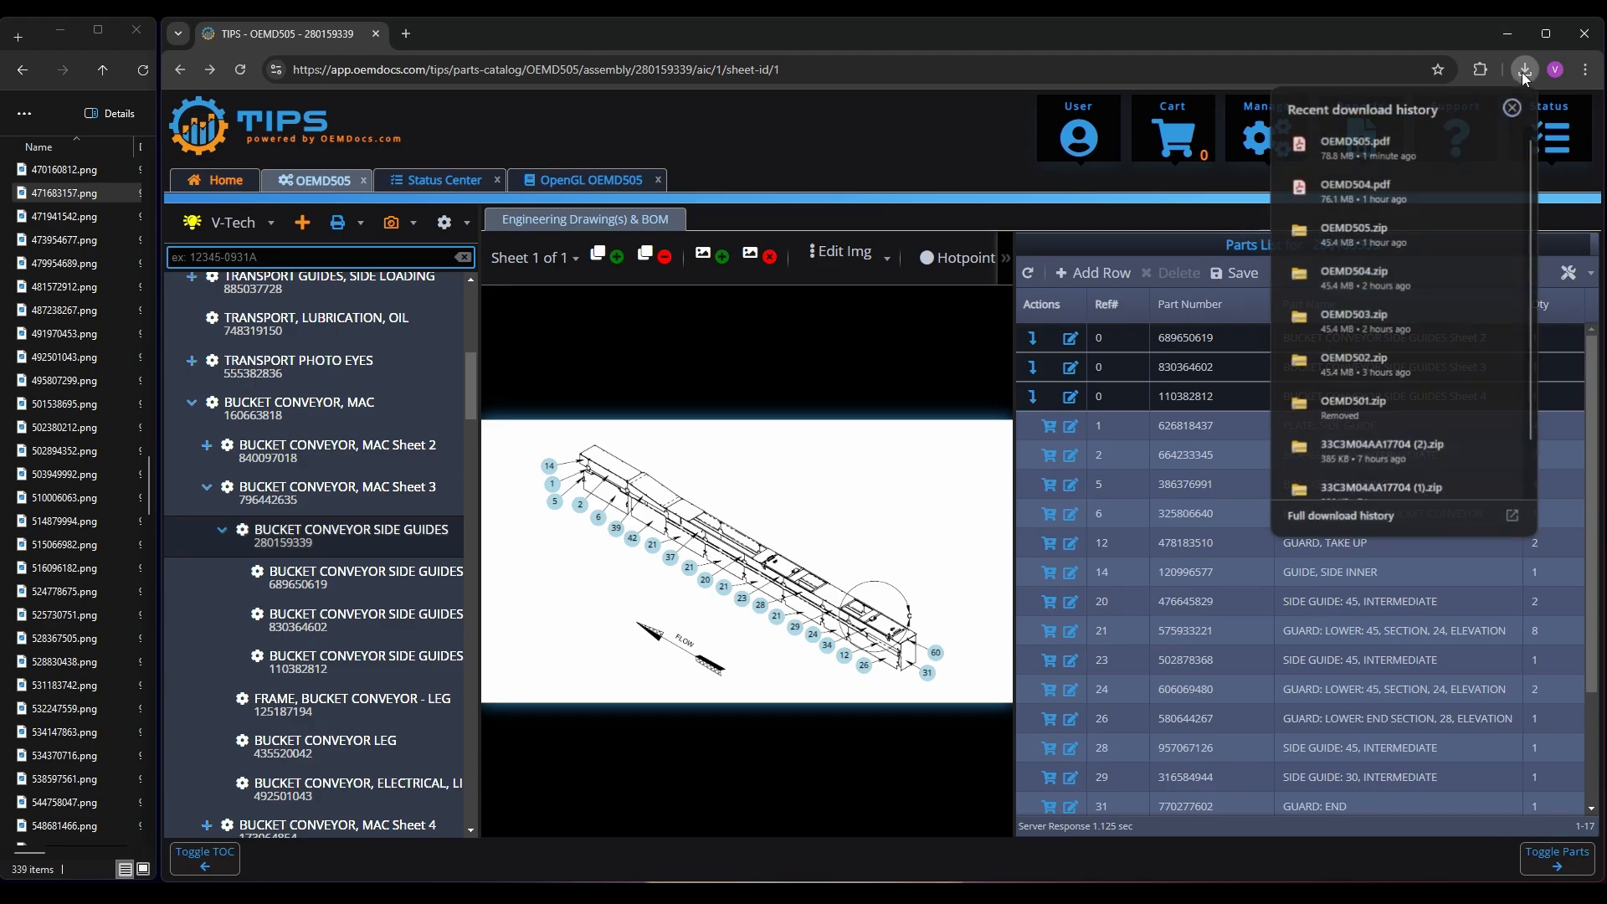
pyautogui.click(1492, 144)
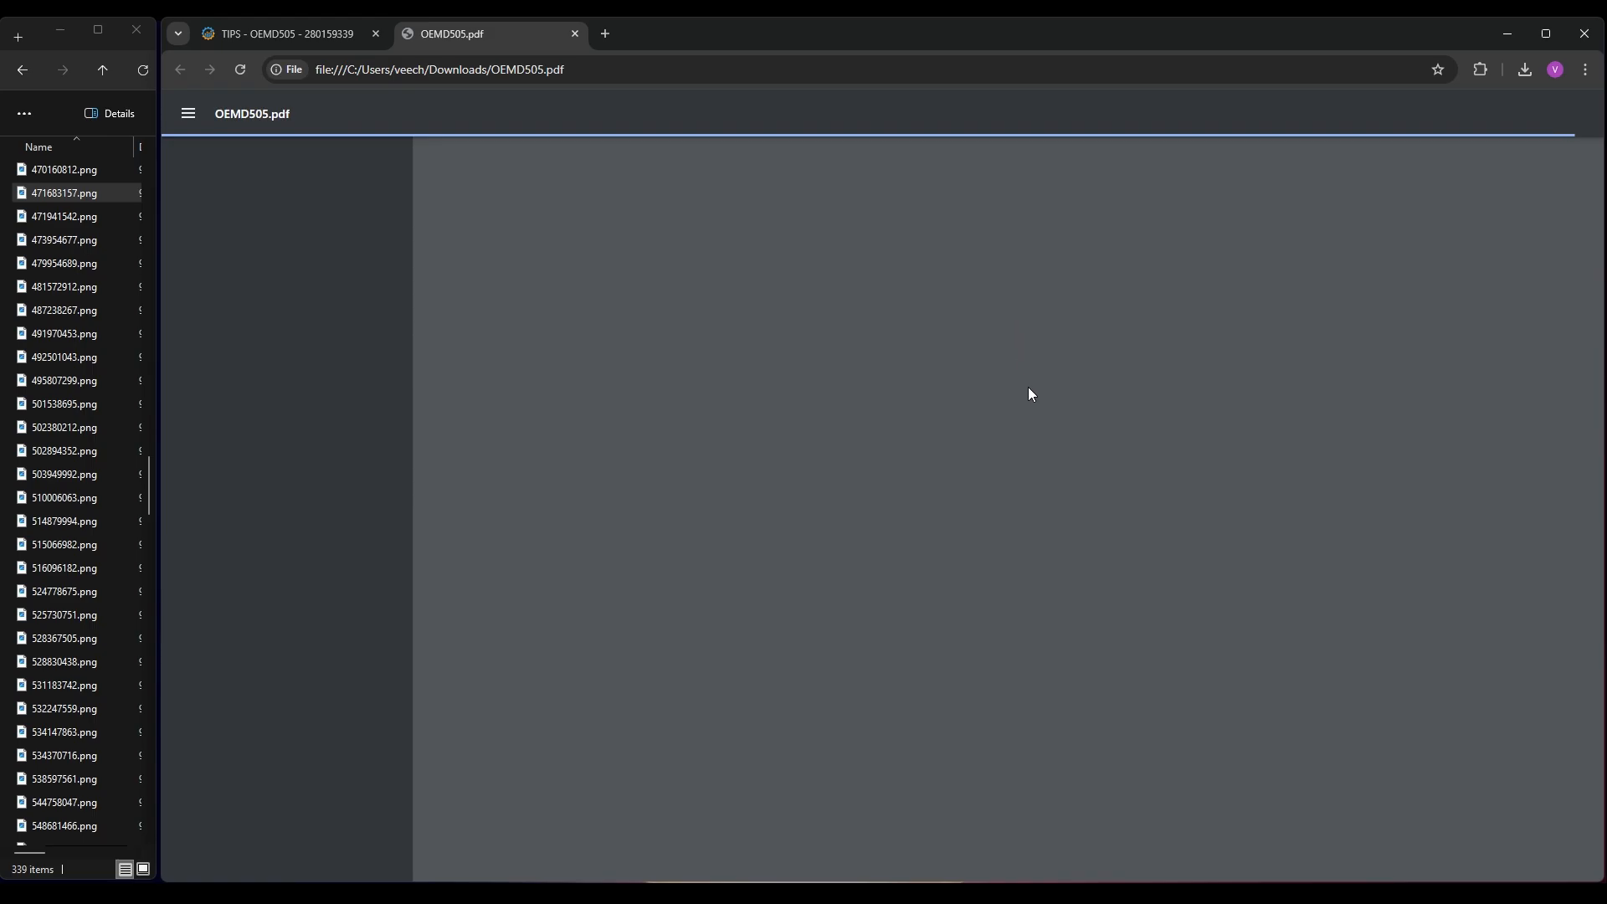
pyautogui.scroll(-6, 1239, 391)
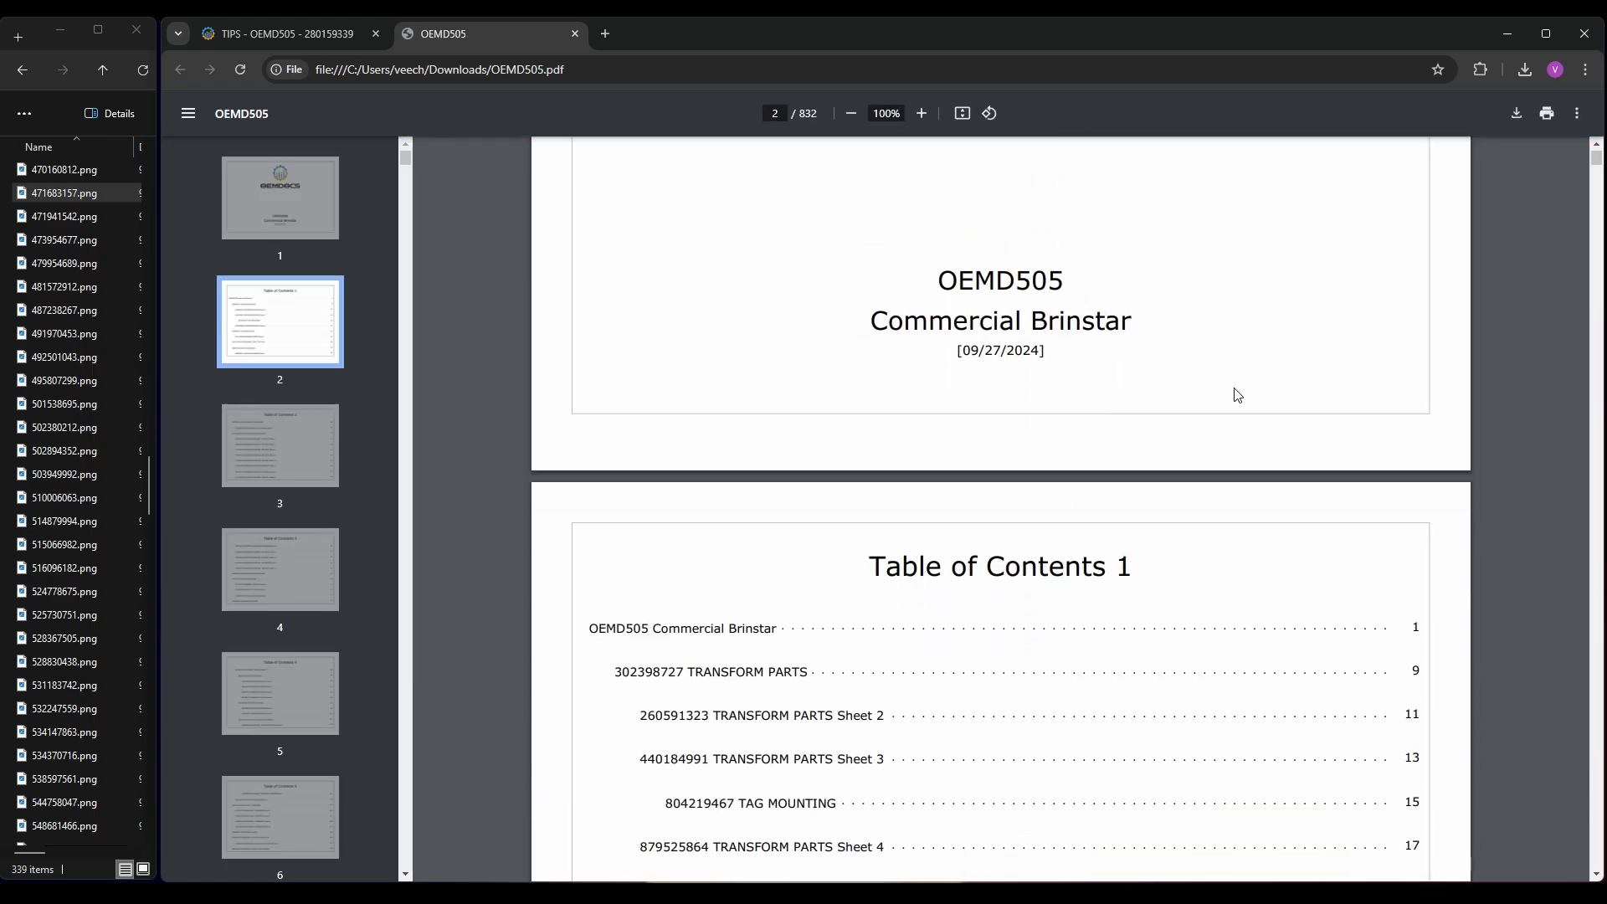
pyautogui.scroll(-20, 1180, 389)
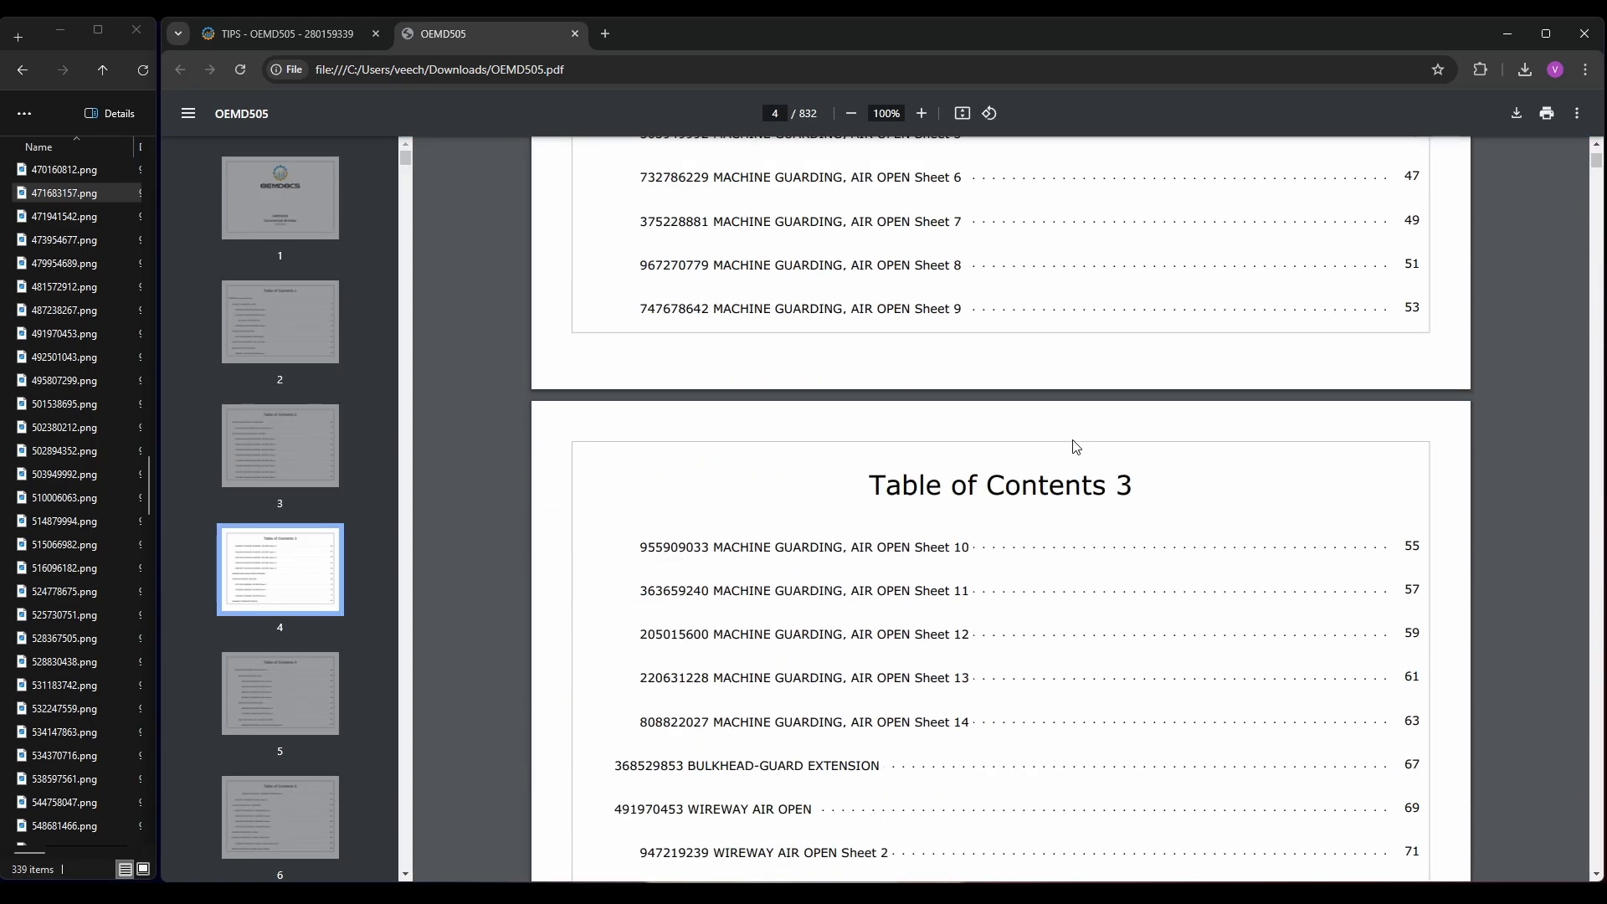
pyautogui.scroll(-20, 1076, 446)
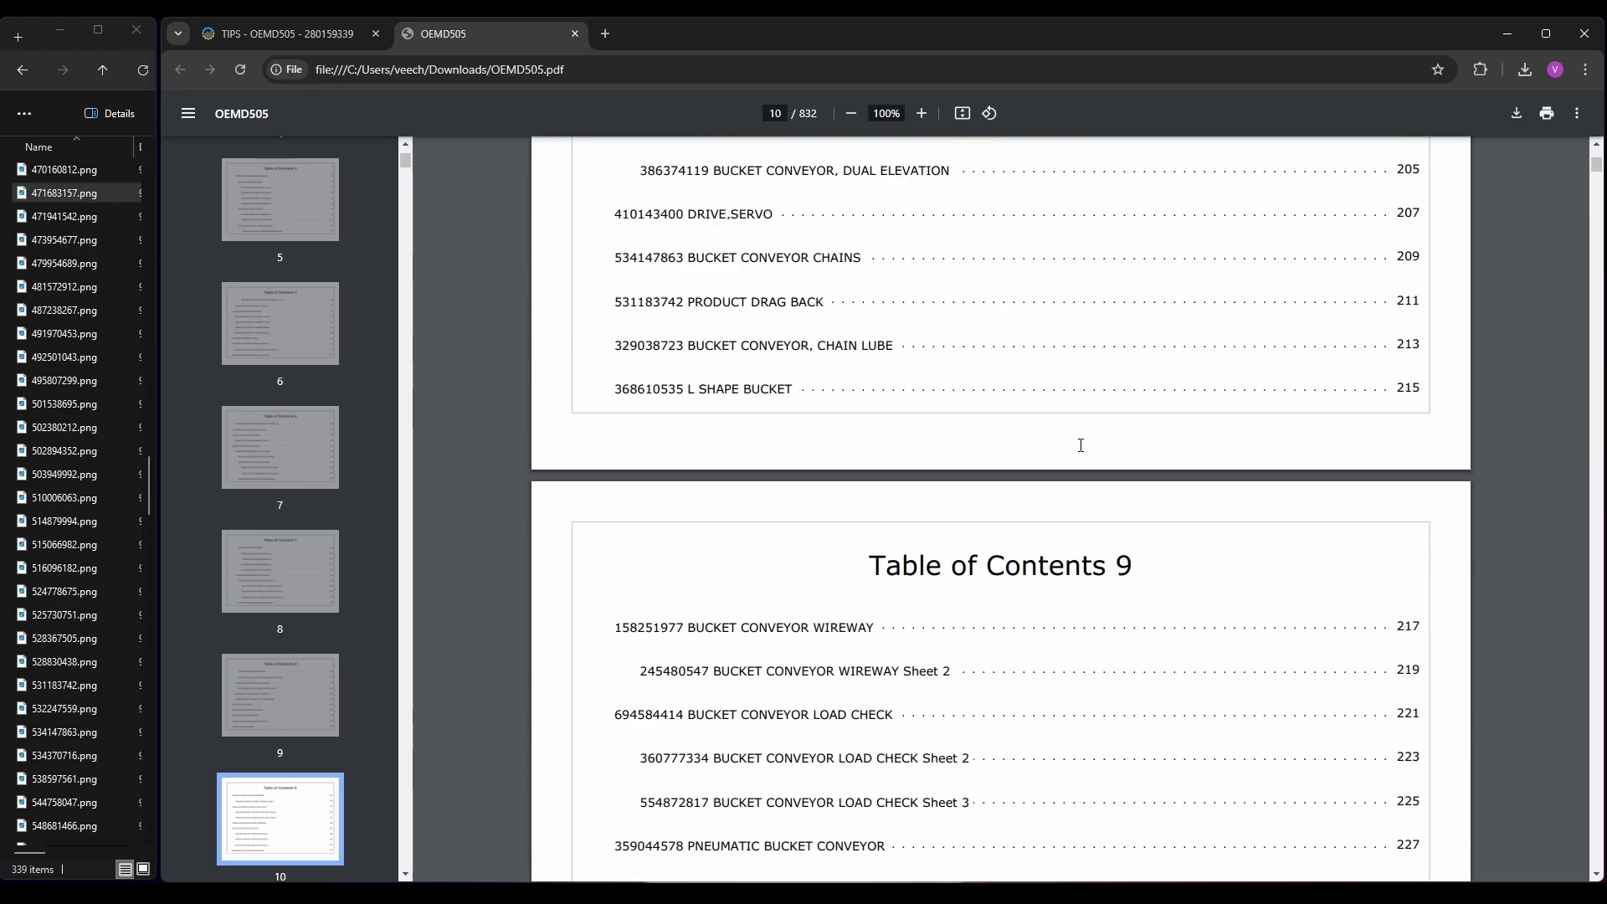
pyautogui.scroll(-12, 1078, 443)
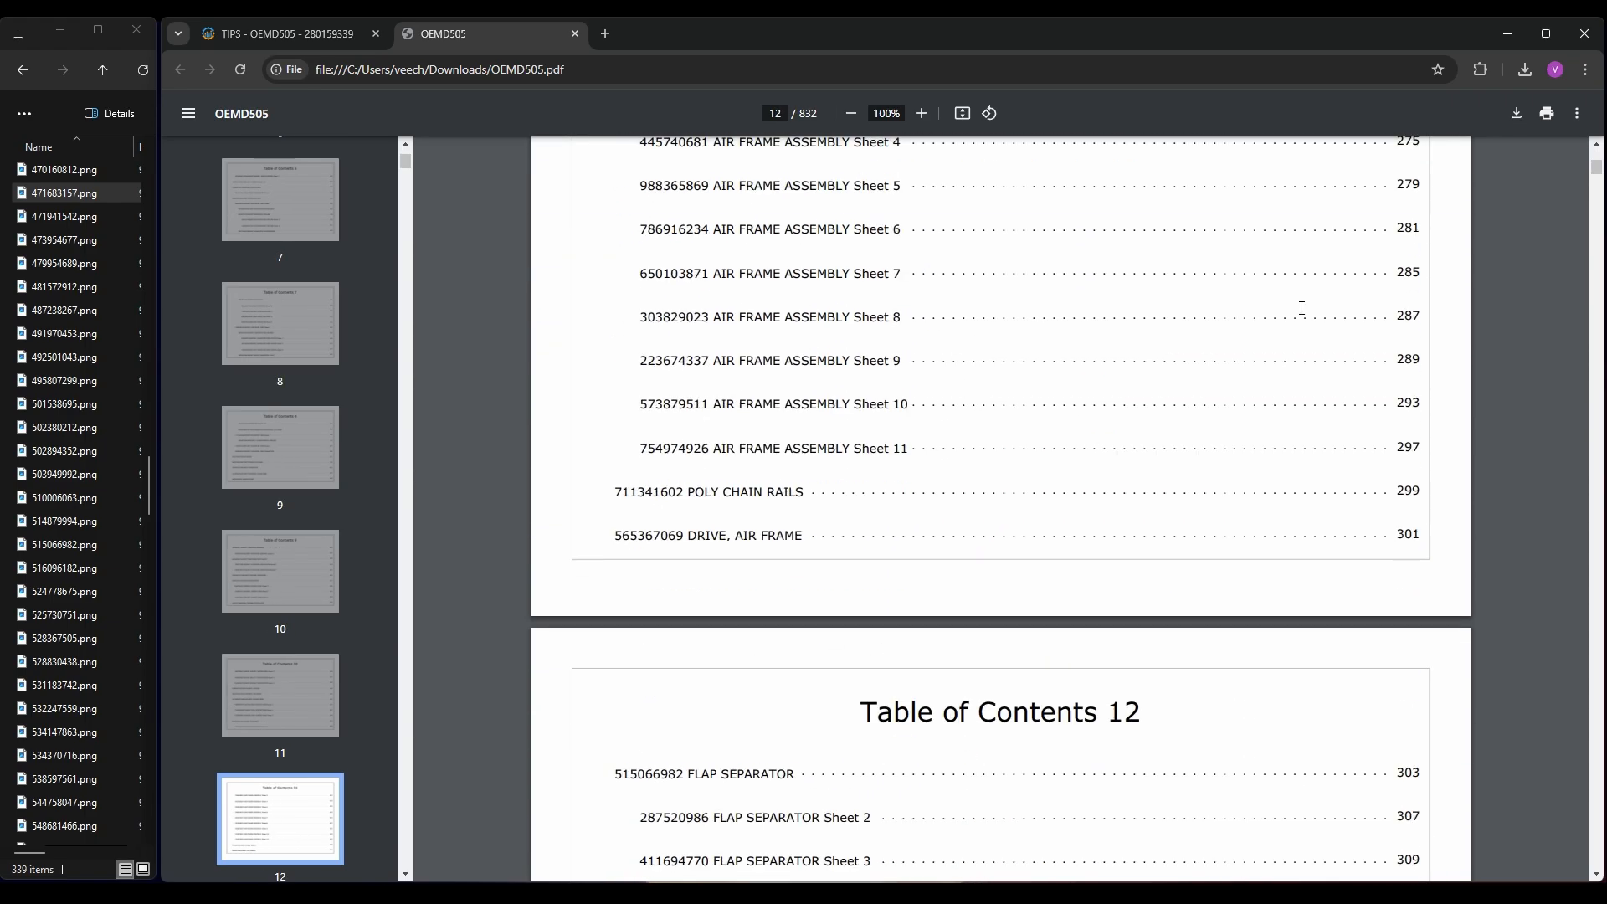
pyautogui.click(1512, 34)
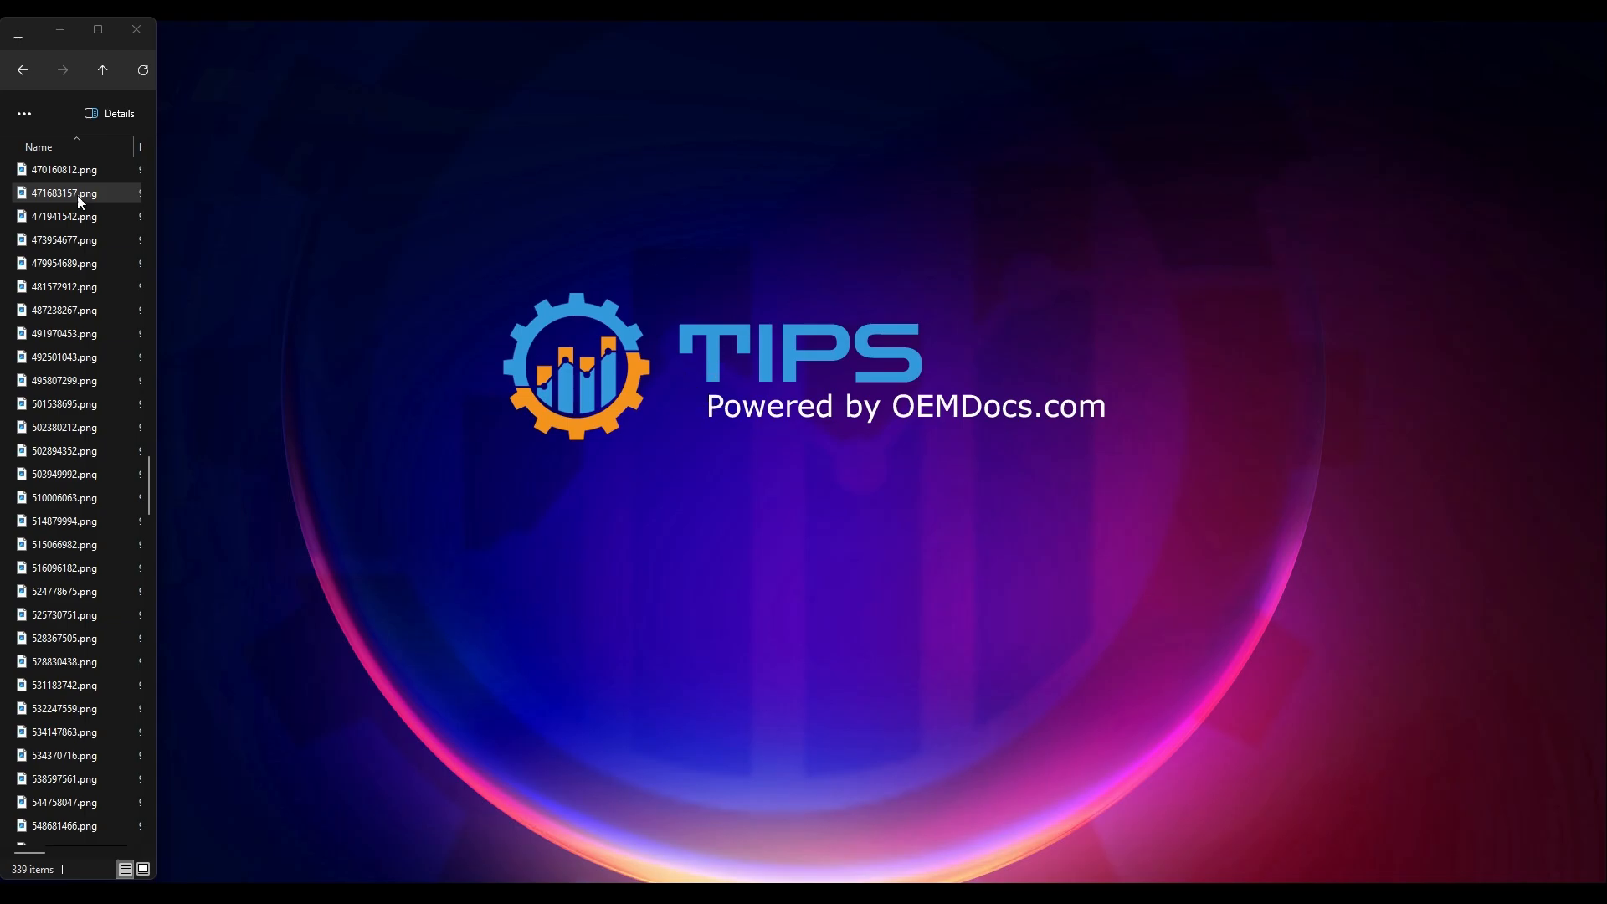
pyautogui.hotkey('alt', 'Tab')
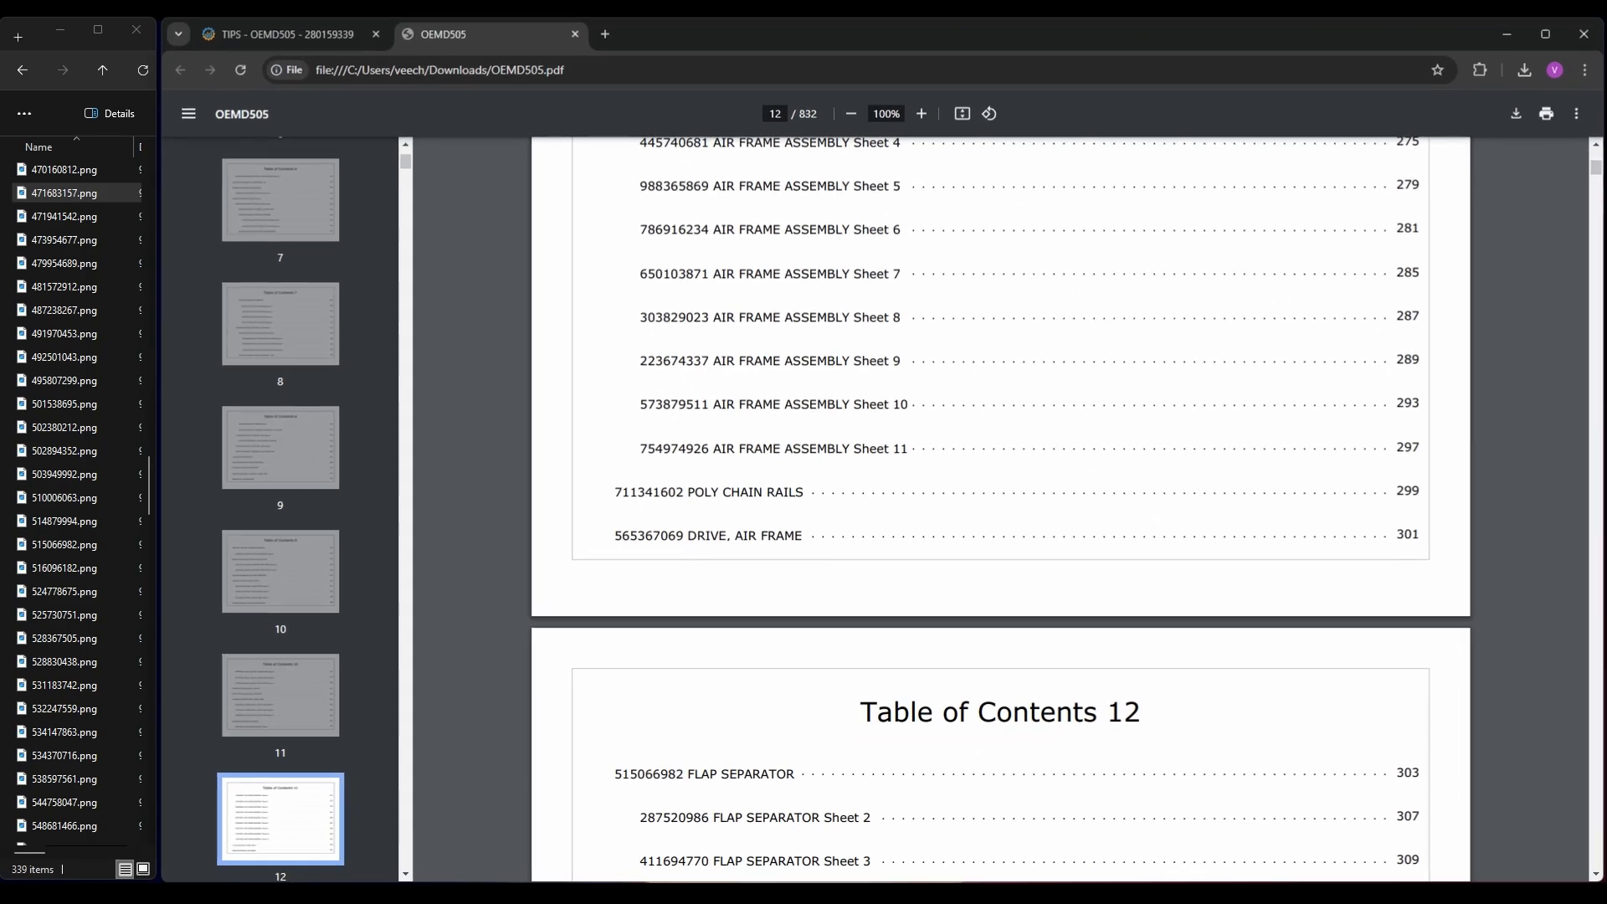
# Return to the OEMD505 catalog in TIPS and go back to Commercial Brinstar at the start of the assembly tree
pyautogui.click(283, 37)
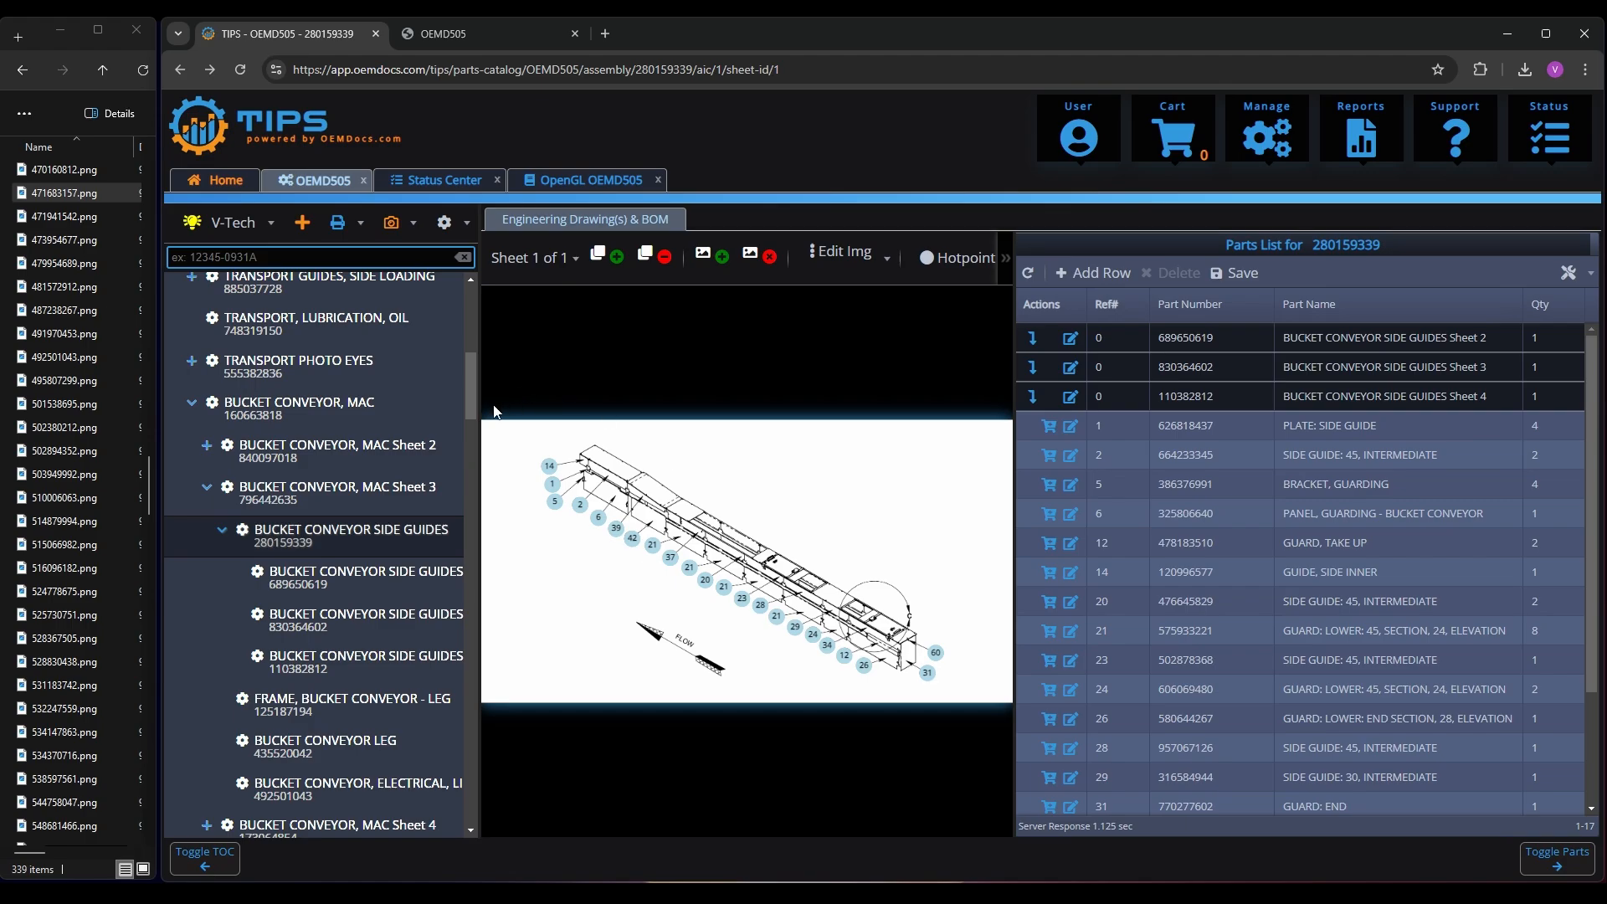
pyautogui.moveTo(471, 380); pyautogui.dragTo(474, 306)
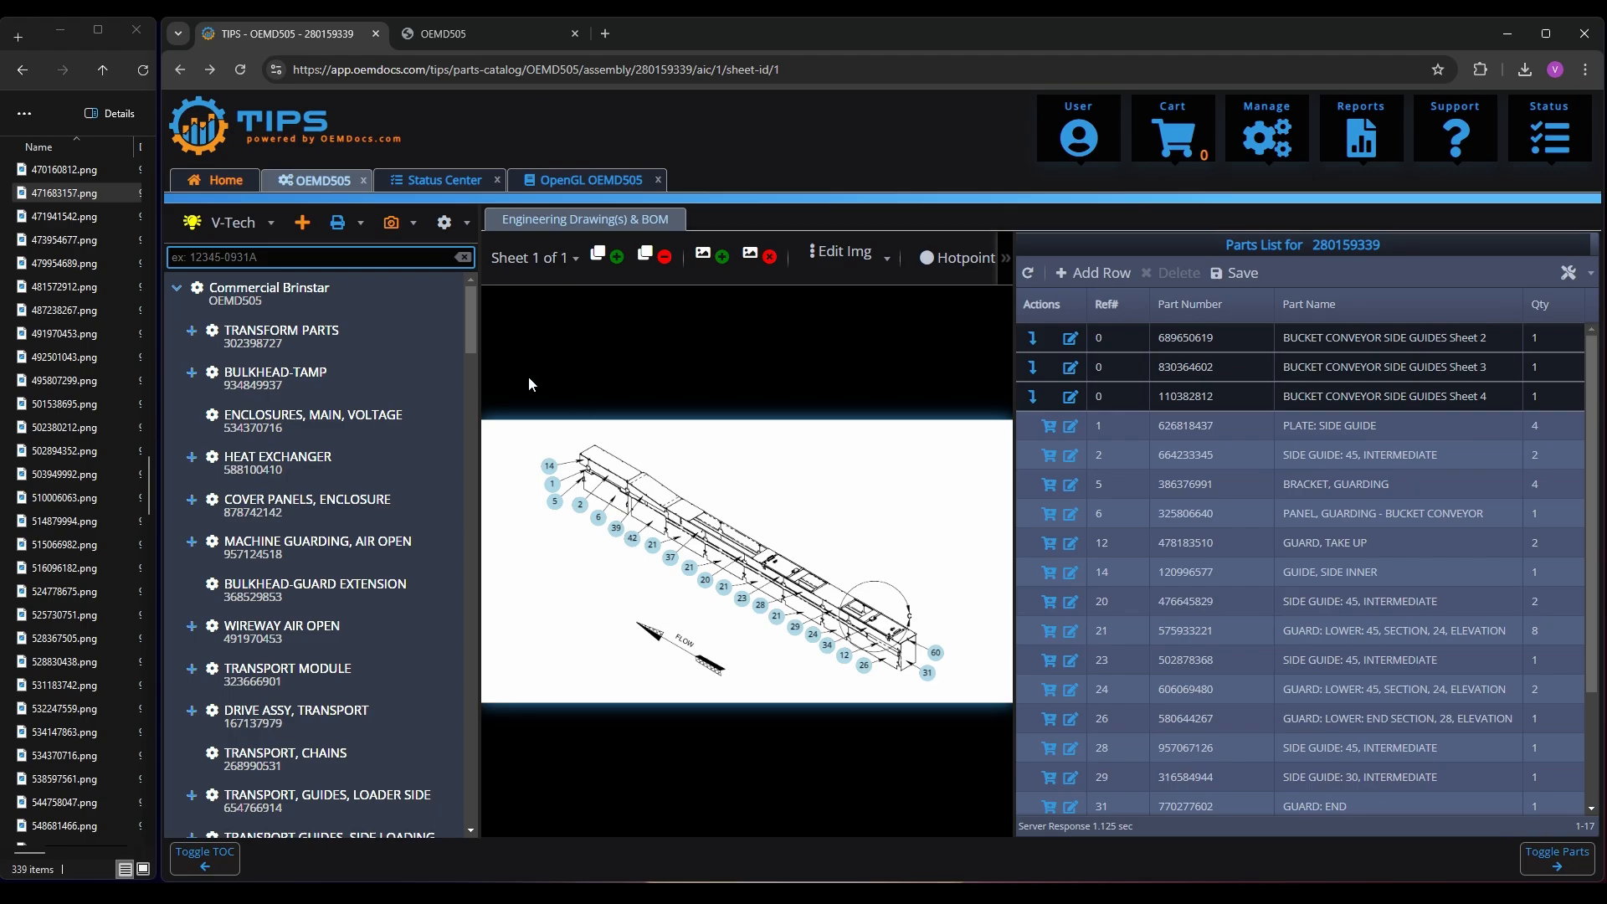
# Load oemdocs.com in the browser tab holding the OEMD505 PDF and pause the homepage video
pyautogui.click(452, 34)
pyautogui.click(480, 63)
pyautogui.write('oemdocs')
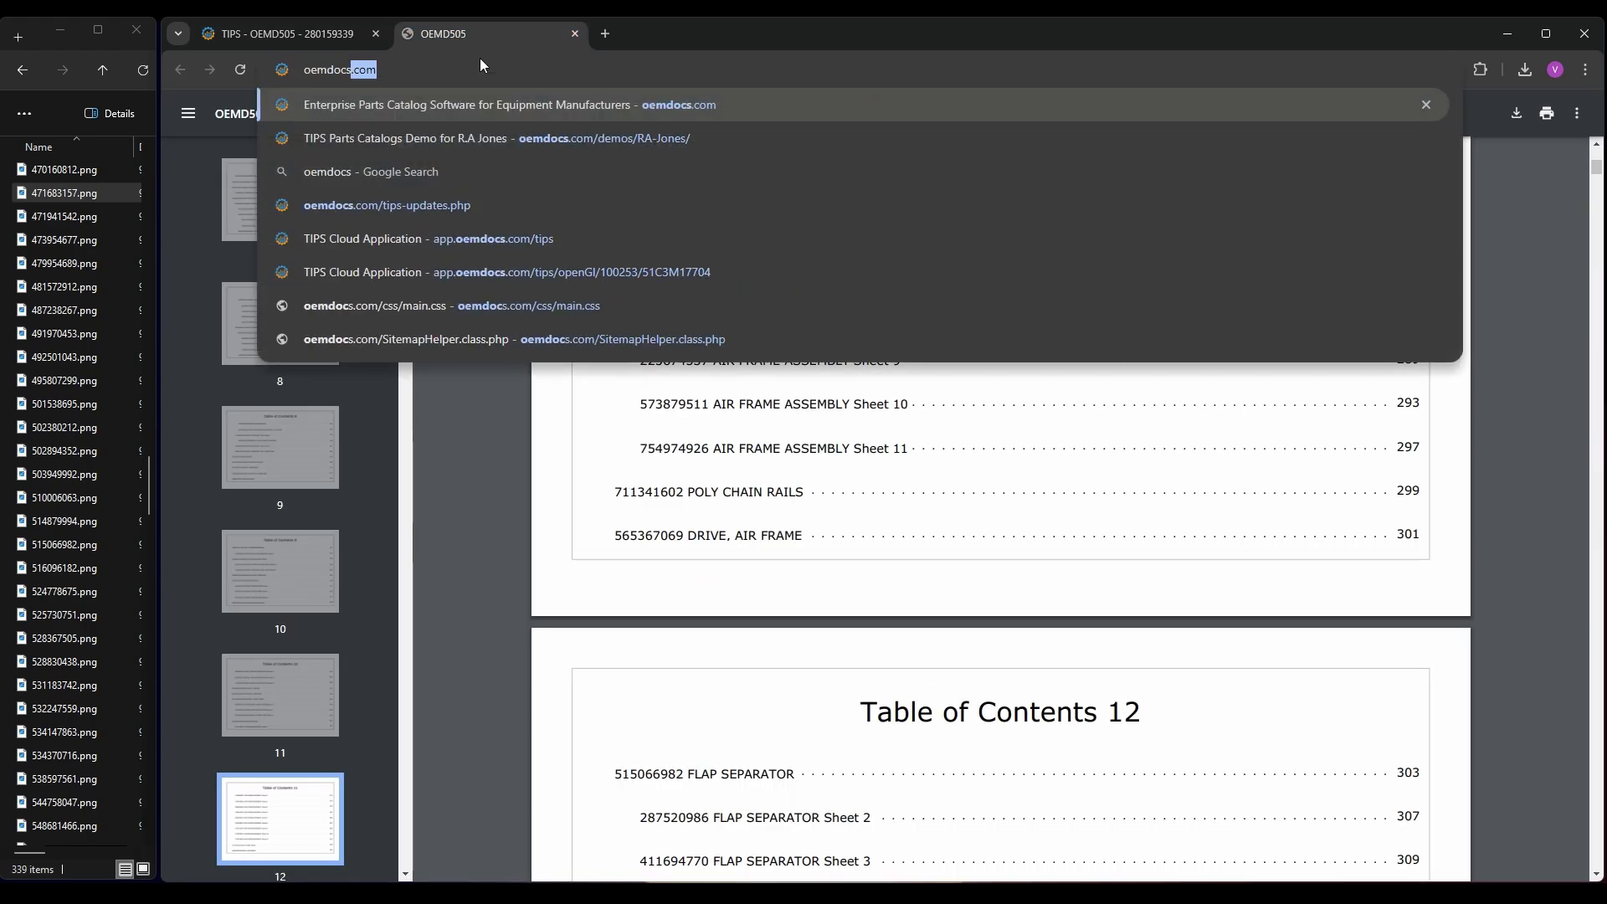
pyautogui.press('Return')
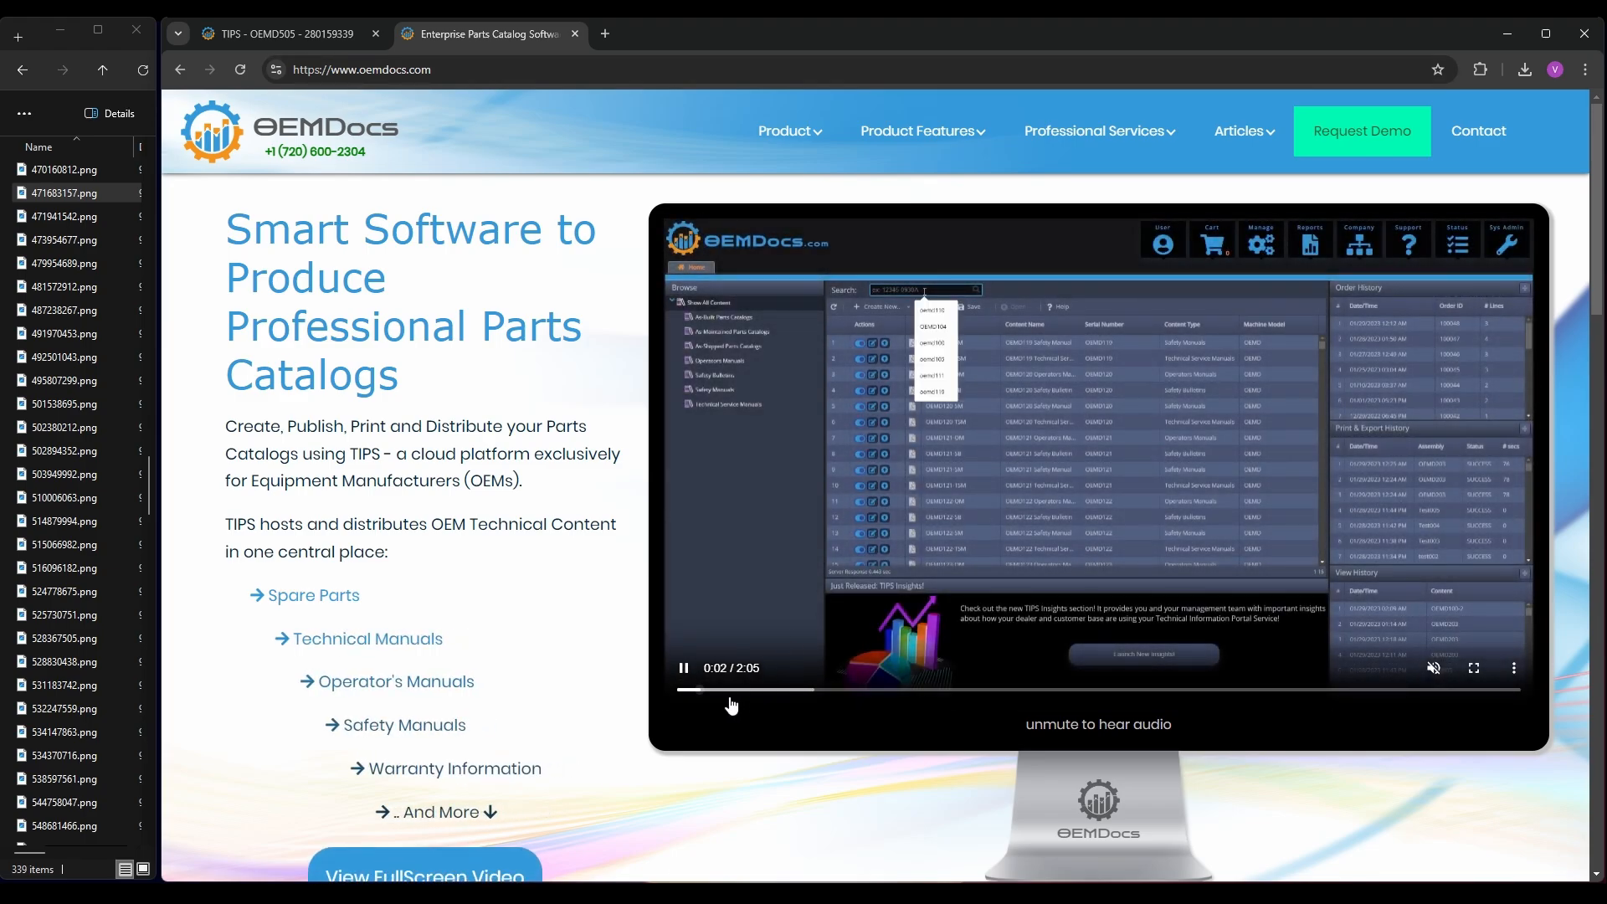
pyautogui.click(691, 670)
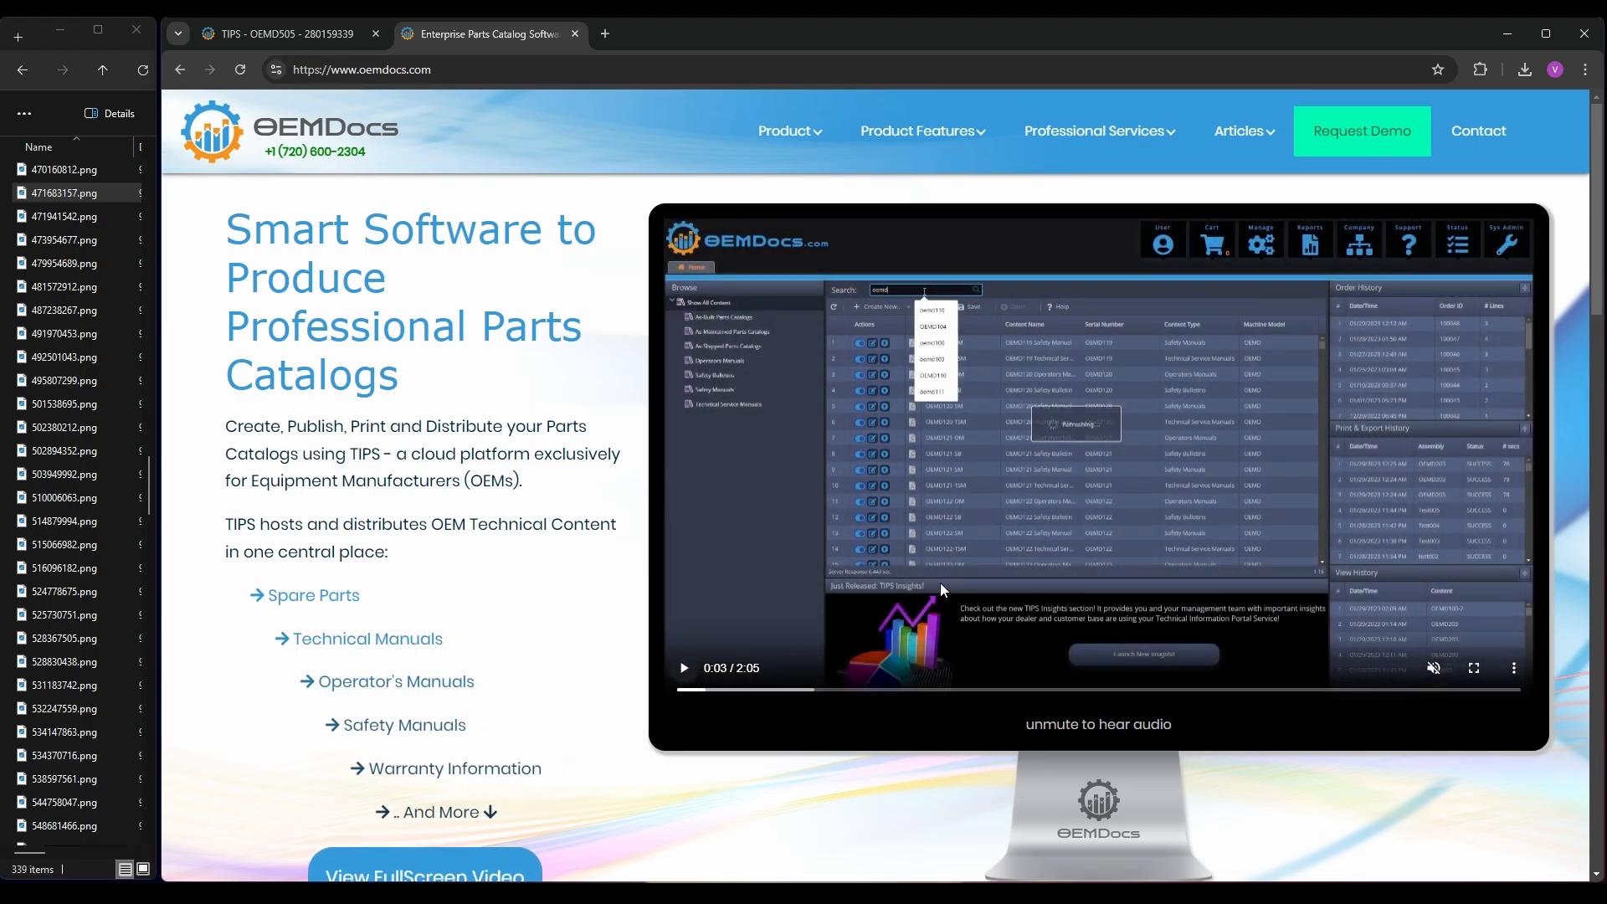